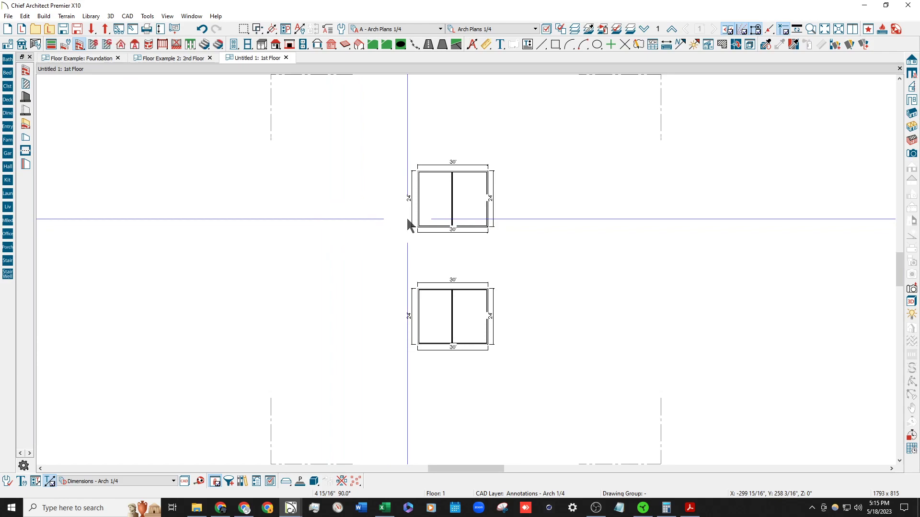
# Examine the upper two-room building in plan, checking its left exterior wall and left room.
pyautogui.scroll(2, 483, 199)
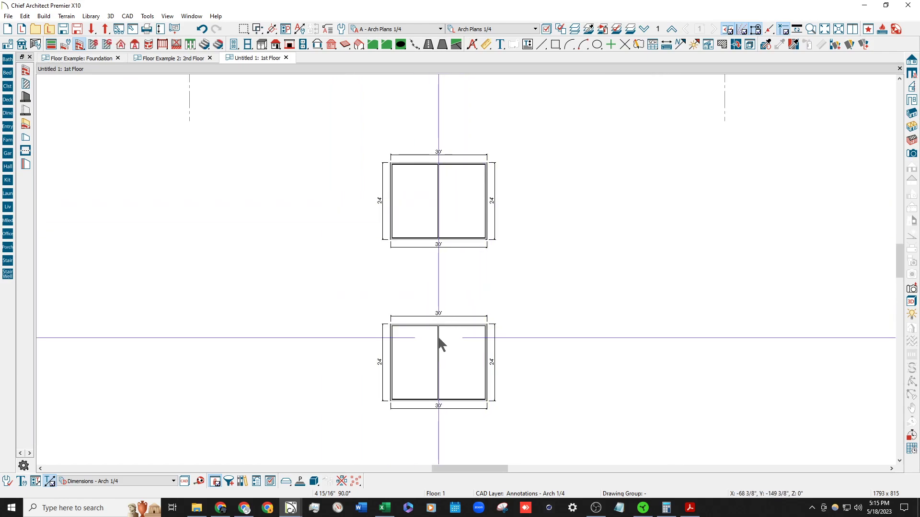
pyautogui.scroll(1, 441, 343)
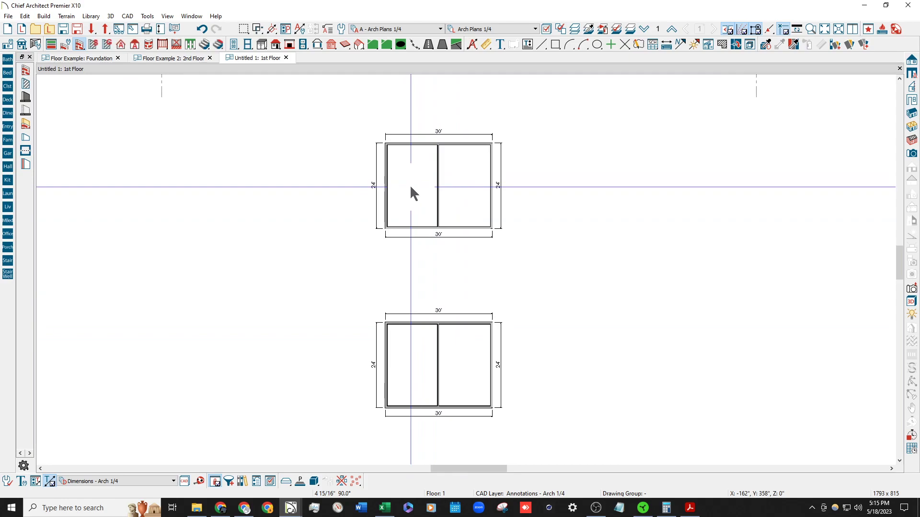
pyautogui.scroll(2, 374, 206)
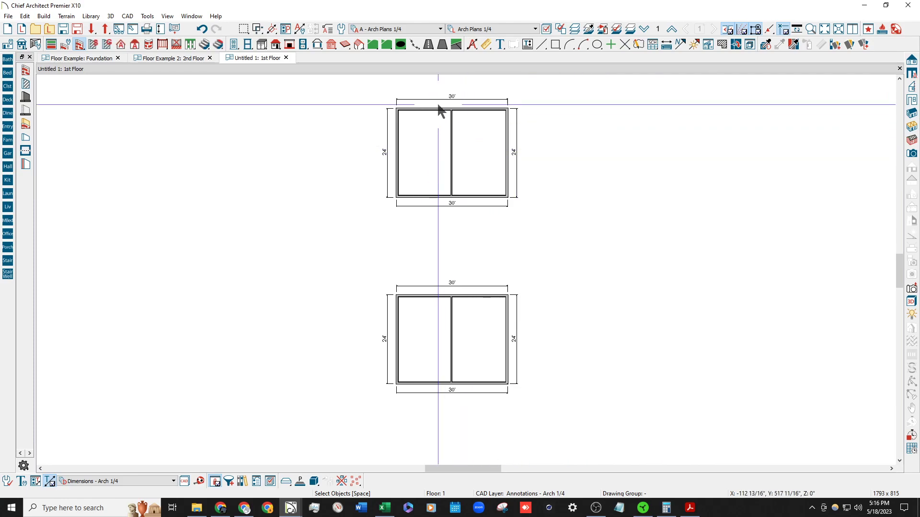
pyautogui.scroll(3, 441, 103)
pyautogui.scroll(1, 445, 101)
pyautogui.scroll(3, 339, 135)
pyautogui.click(339, 135)
pyautogui.click(270, 170)
pyautogui.scroll(-1, 254, 145)
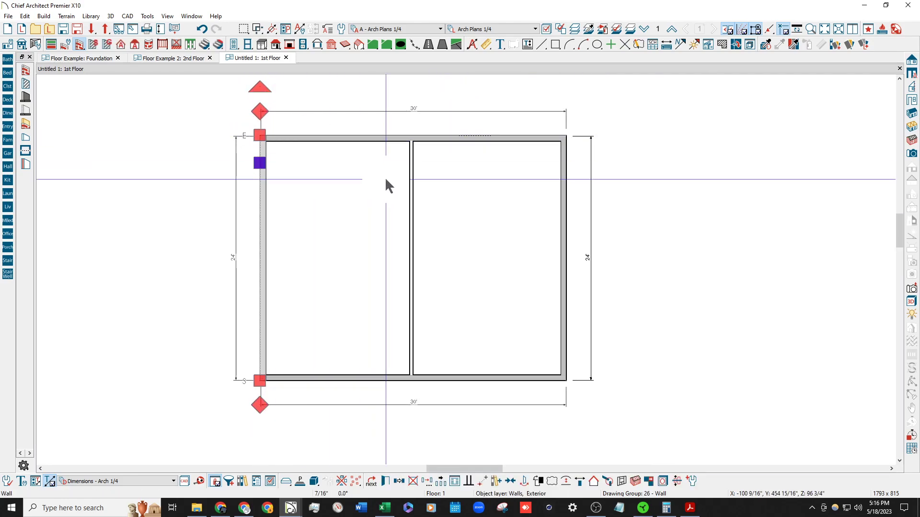
pyautogui.click(352, 238)
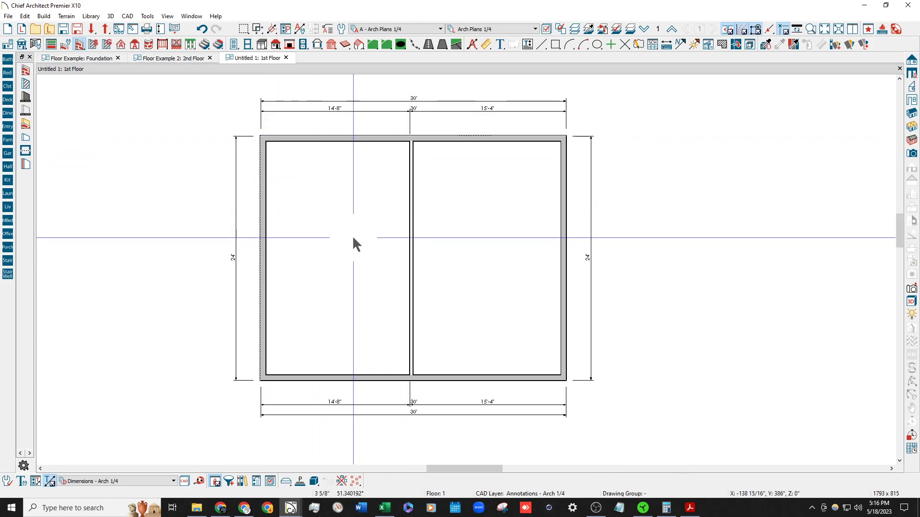
pyautogui.press('Escape')
# Change the floor elevation of the upper building's left room in its structure settings.
pyautogui.doubleClick(361, 190)
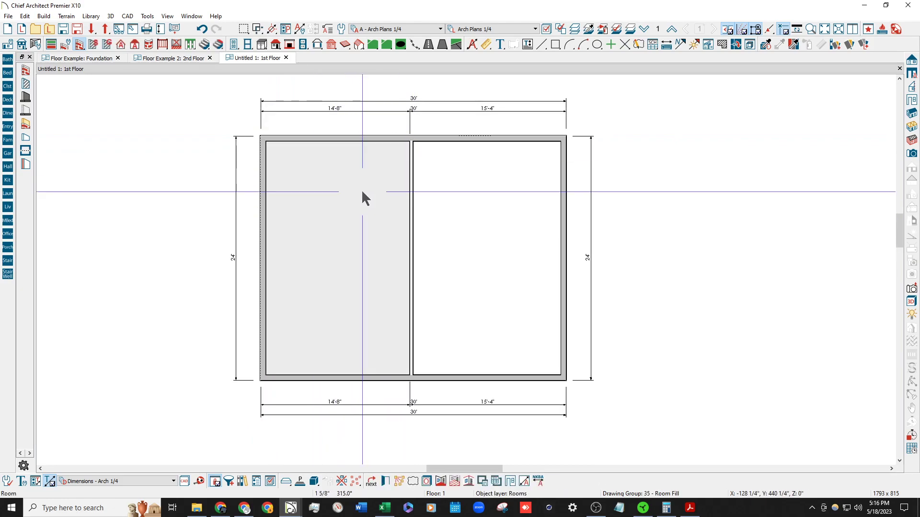
pyautogui.click(333, 83)
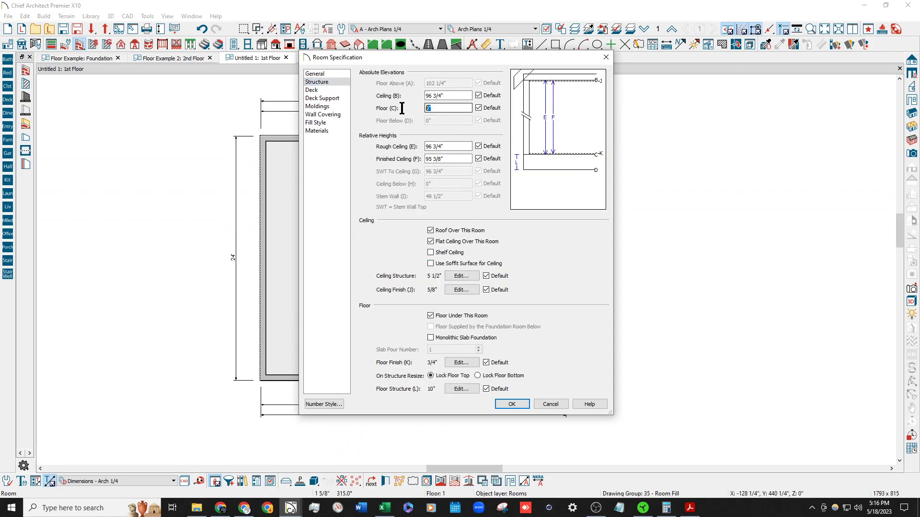
pyautogui.press('Return')
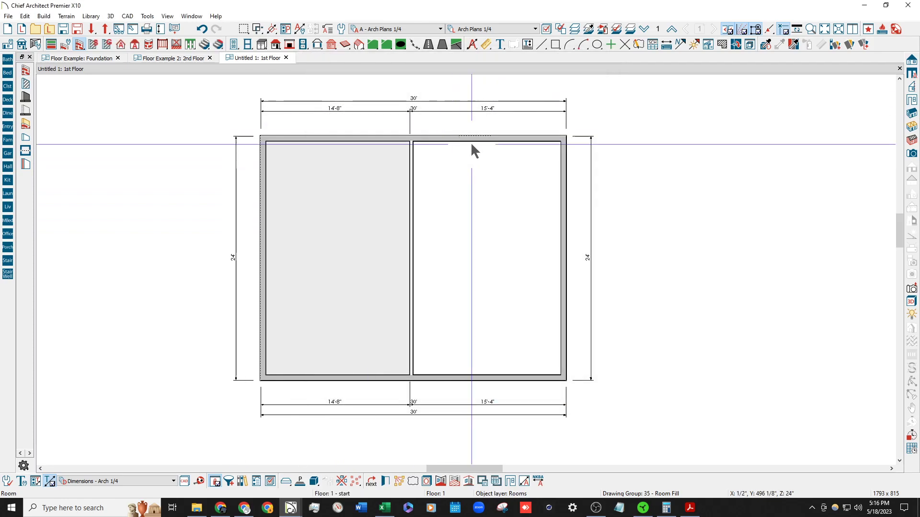
# Check the structure elevations of the upper building's right room without changing them.
pyautogui.click(473, 229)
pyautogui.doubleClick(473, 229)
pyautogui.click(326, 82)
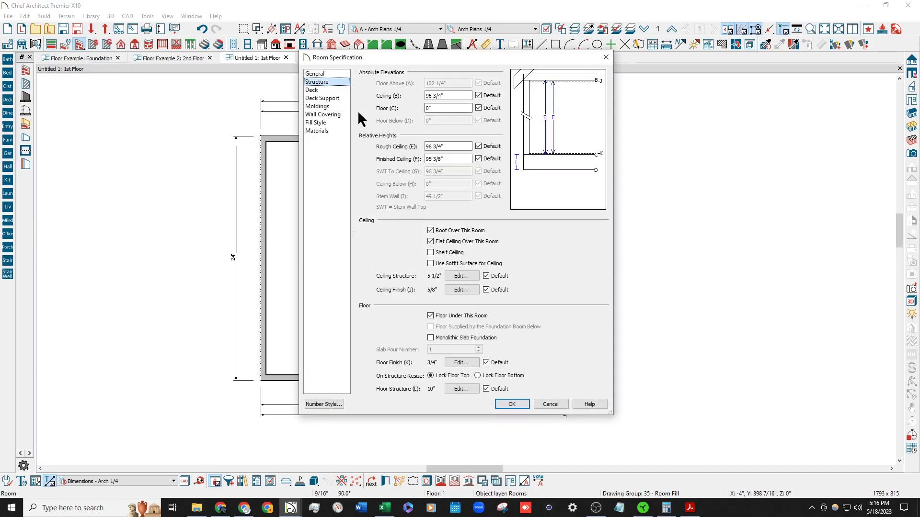
pyautogui.click(547, 402)
# Inspect both buildings in an orthographic floor overview and return to the first-floor plan.
pyautogui.click(910, 128)
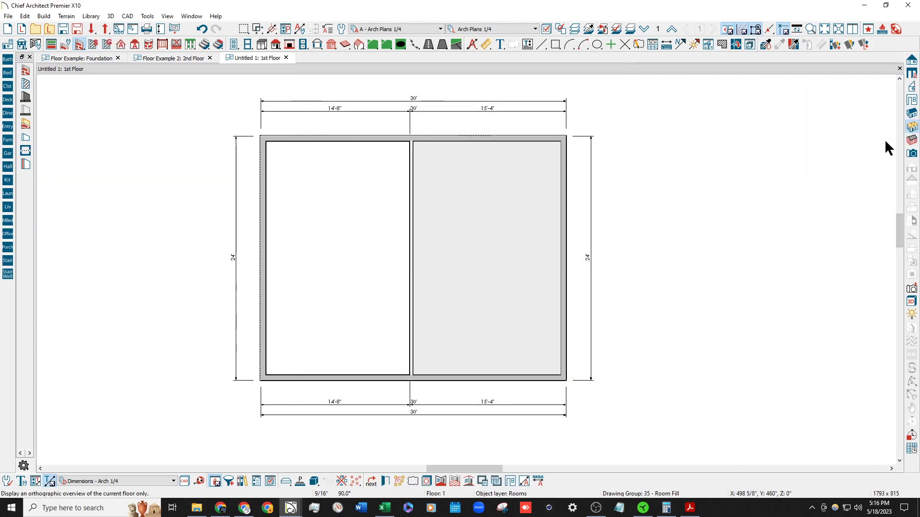
pyautogui.moveTo(500, 214); pyautogui.dragTo(562, 194)
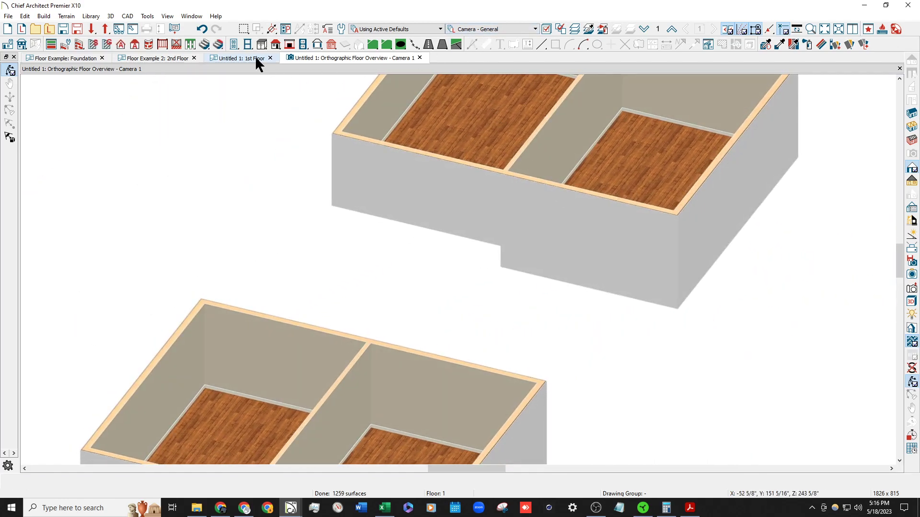
pyautogui.click(255, 58)
# Delete all dimensions around the lower building.
pyautogui.scroll(-3, 433, 139)
pyautogui.scroll(2, 412, 312)
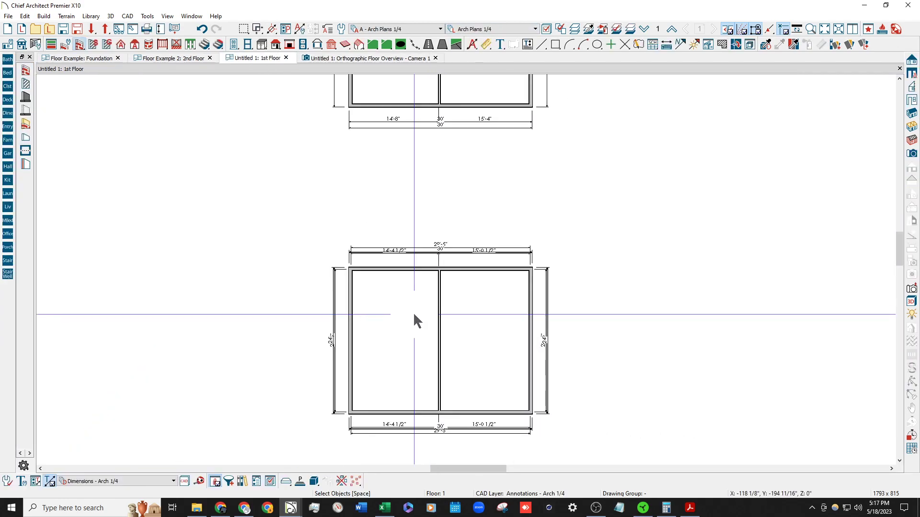
pyautogui.scroll(-1, 386, 215)
pyautogui.scroll(1, 387, 205)
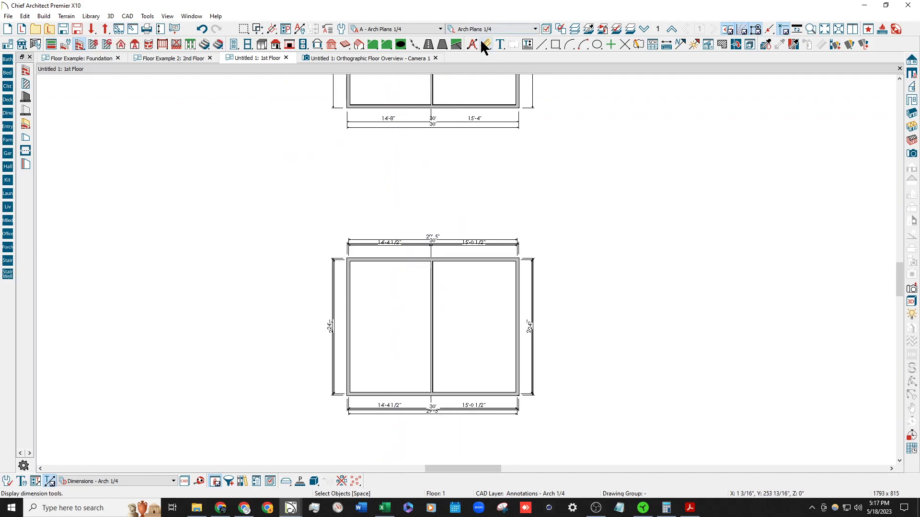
pyautogui.click(484, 46)
pyautogui.moveTo(282, 209); pyautogui.dragTo(634, 436)
pyautogui.press('Delete')
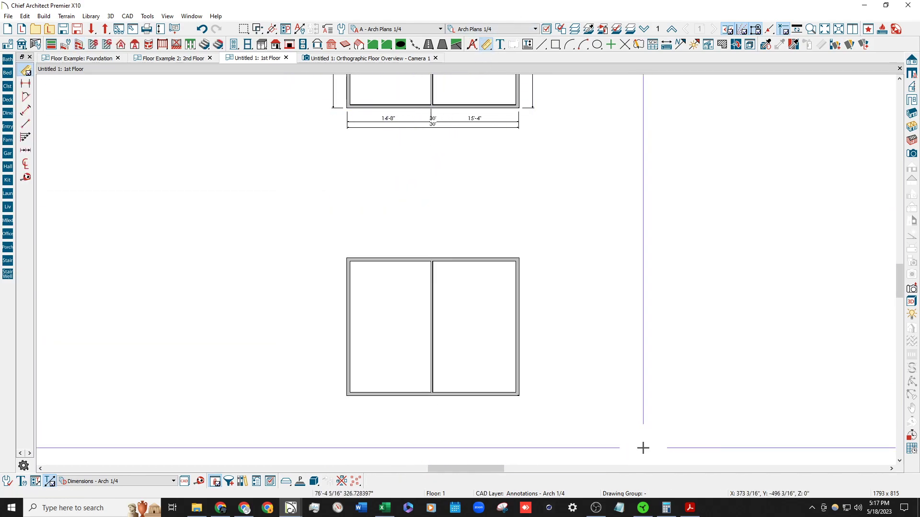
pyautogui.click(484, 350)
pyautogui.scroll(2, 458, 373)
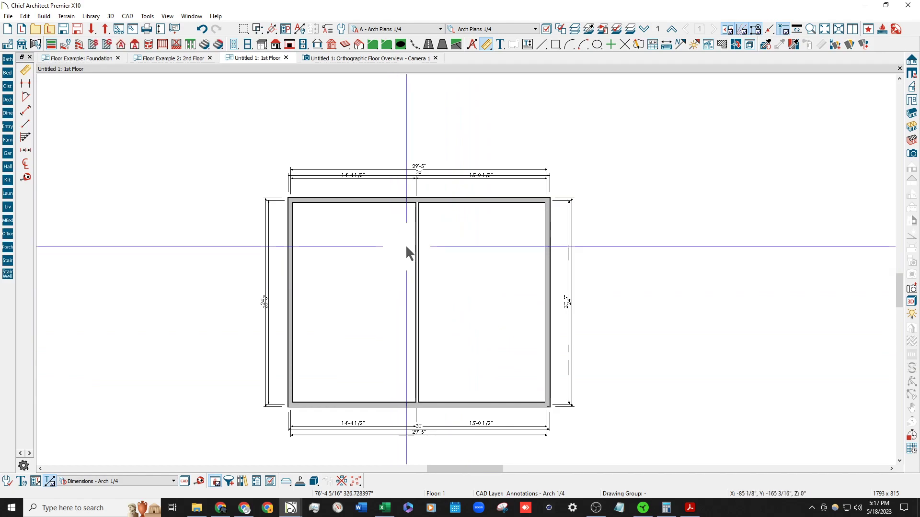
# Move the lower building's inner left wall inward, leaving a gap of about 1'-9" to the exterior wall.
pyautogui.scroll(2, 404, 248)
pyautogui.scroll(-2, 324, 153)
pyautogui.scroll(1, 361, 242)
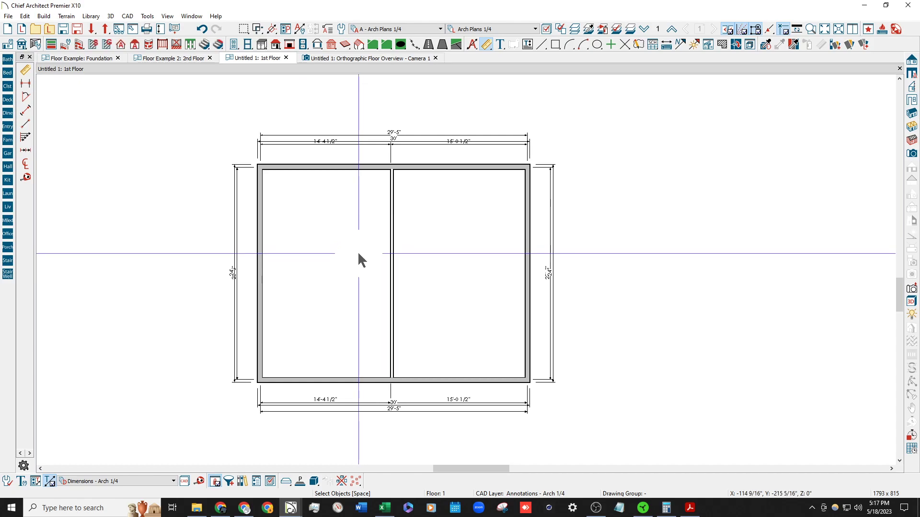
pyautogui.click(341, 246)
pyautogui.scroll(5, 278, 211)
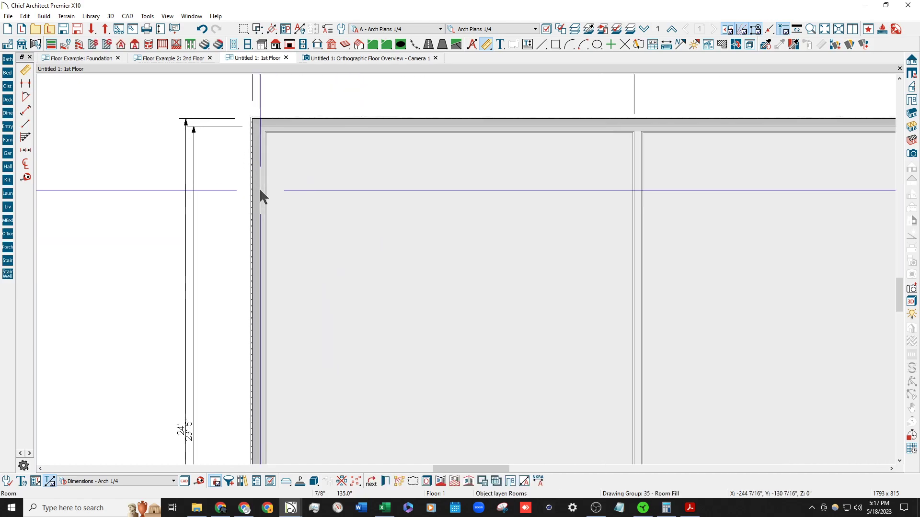
pyautogui.click(261, 194)
pyautogui.scroll(-4, 267, 203)
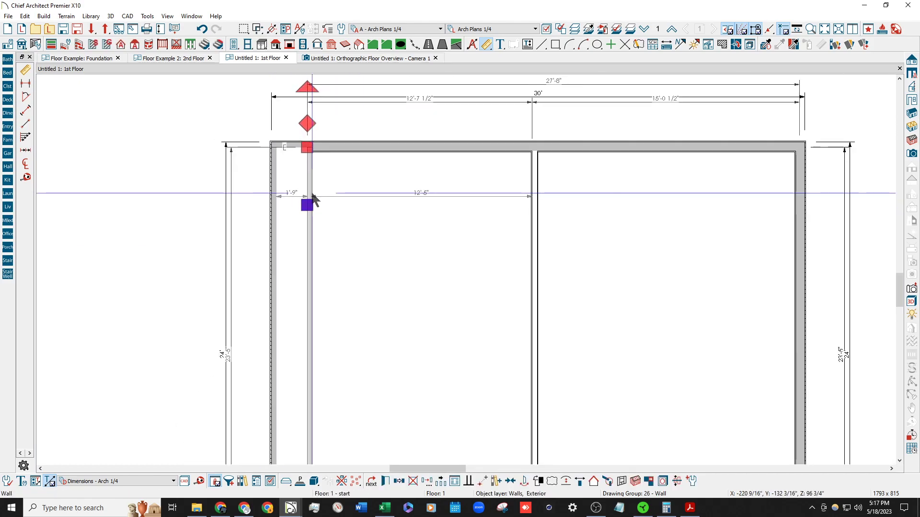
pyautogui.click(293, 228)
pyautogui.click(309, 227)
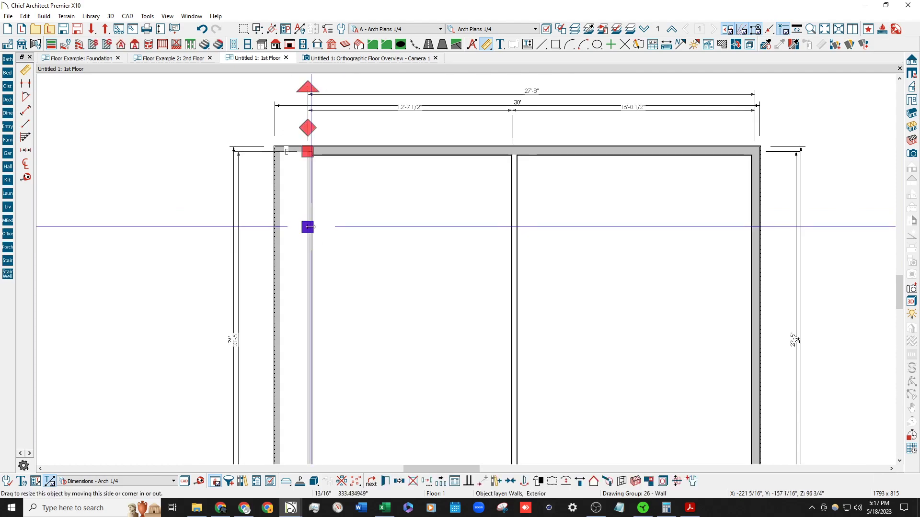
# Examine the gap between the lower building's offset inner wall and its left exterior wall.
pyautogui.scroll(2, 282, 170)
pyautogui.scroll(2, 316, 238)
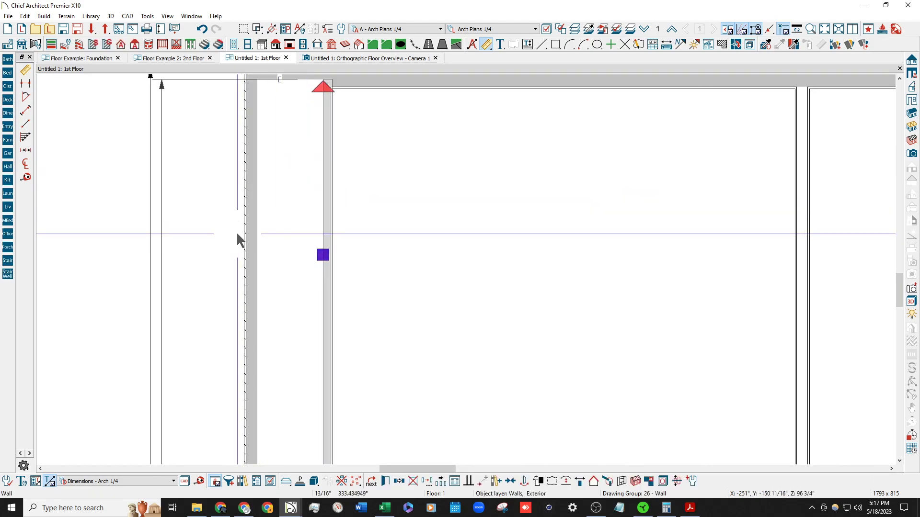
pyautogui.click(219, 223)
pyautogui.scroll(-1, 313, 231)
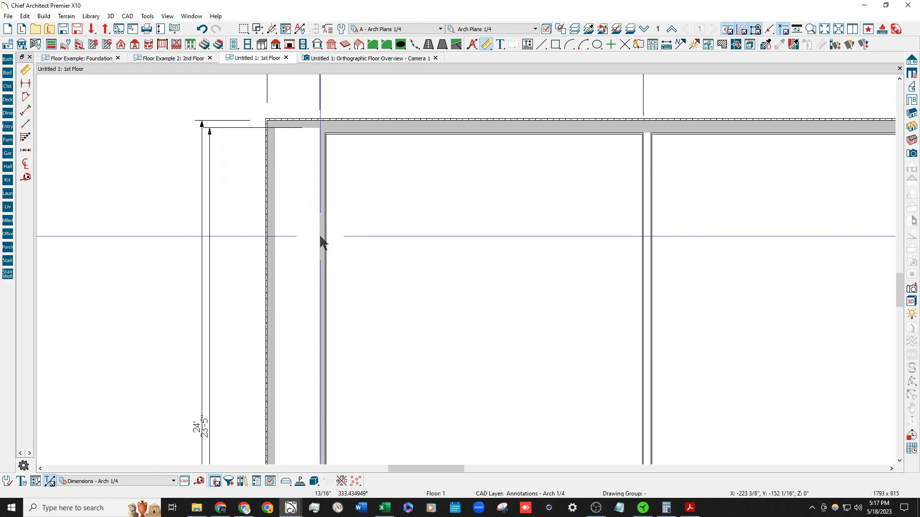
pyautogui.click(320, 237)
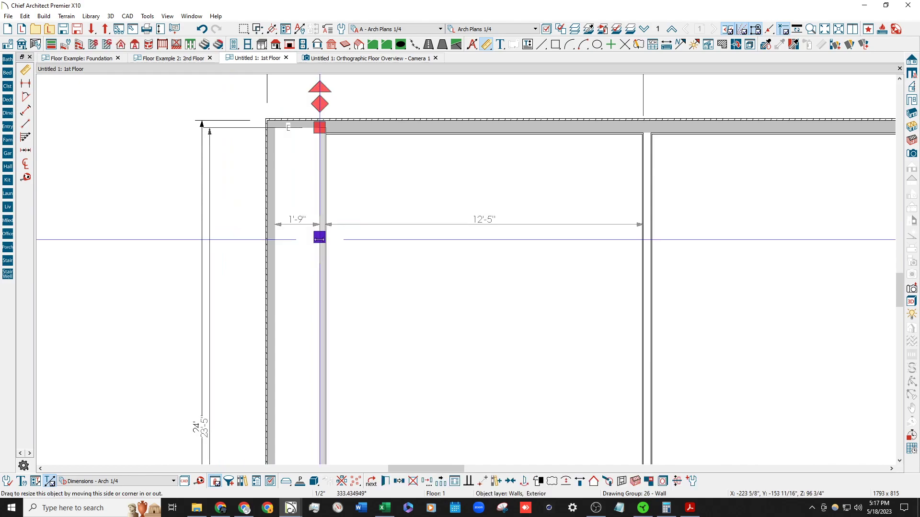
pyautogui.moveTo(319, 238); pyautogui.dragTo(318, 239)
pyautogui.click(134, 214)
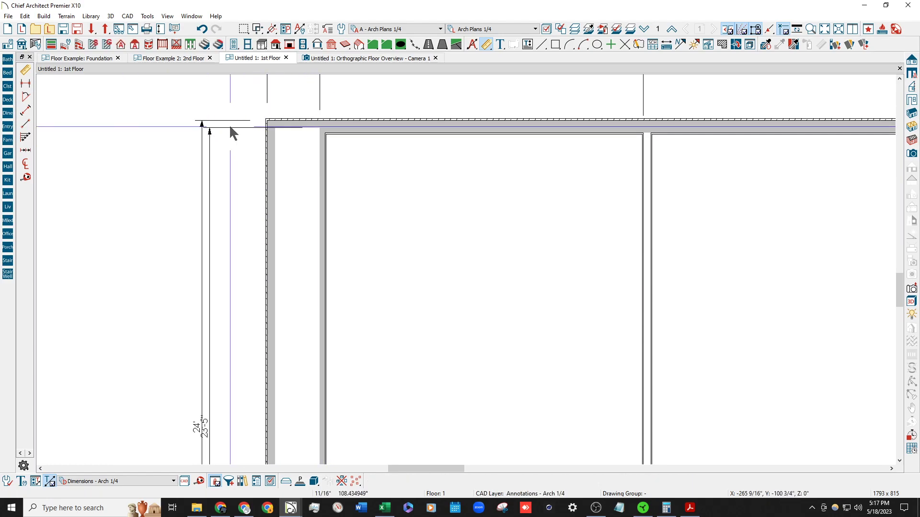
# Check the general wall defaults, including the Connect Island Rooms option, with the offset inner wall selected.
pyautogui.scroll(-3, 281, 96)
pyautogui.scroll(-1, 261, 99)
pyautogui.scroll(1, 291, 165)
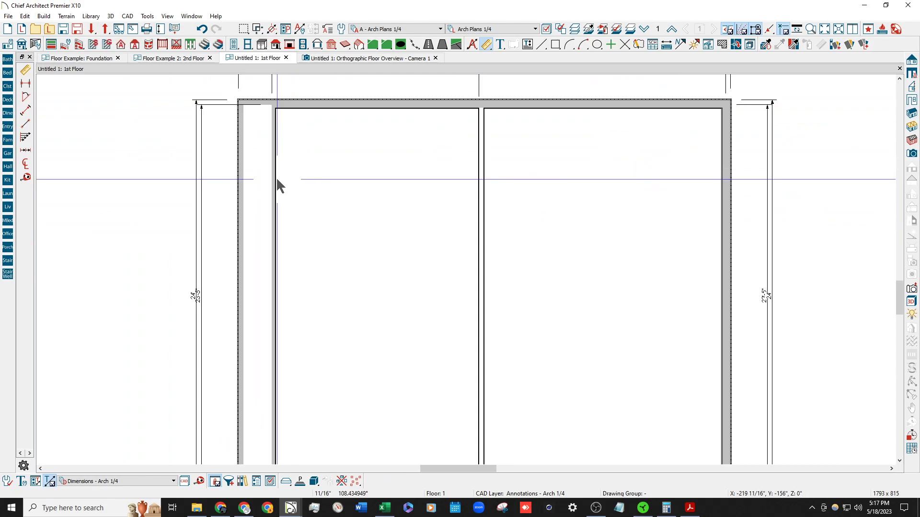
pyautogui.click(273, 205)
pyautogui.click(51, 46)
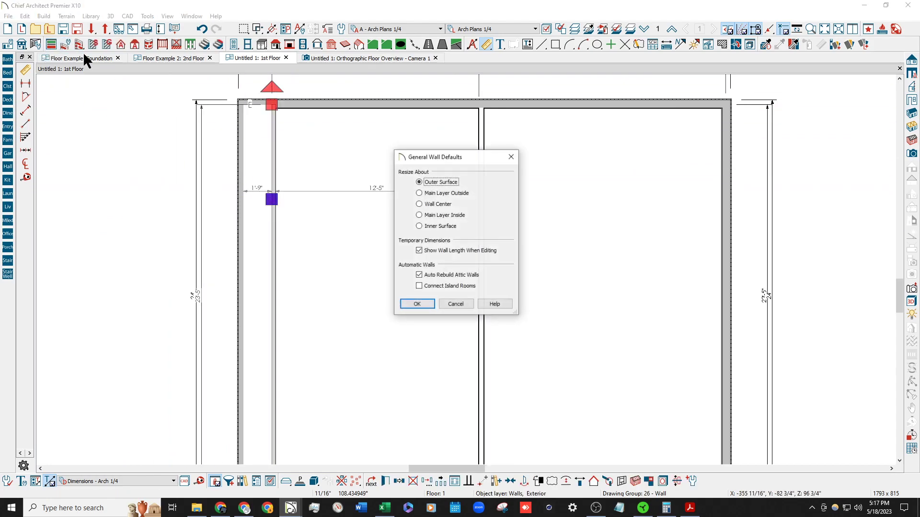
pyautogui.click(430, 305)
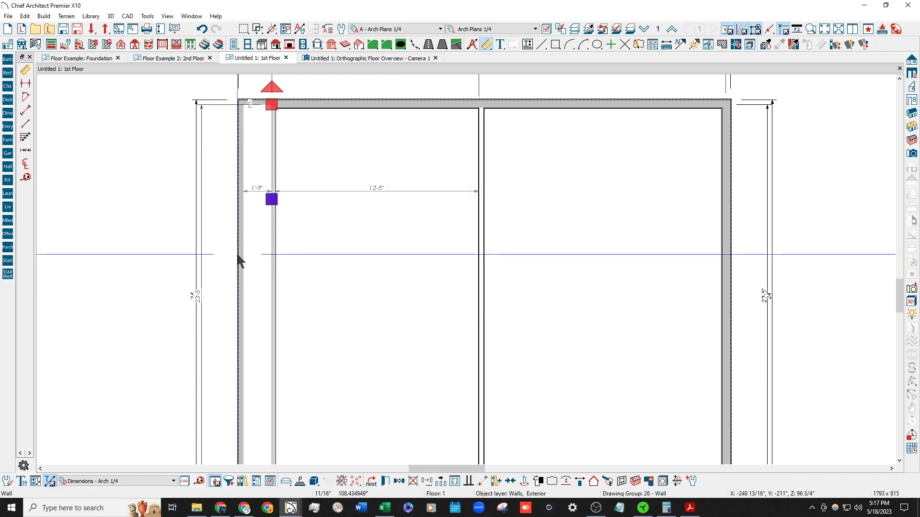
pyautogui.press('Escape')
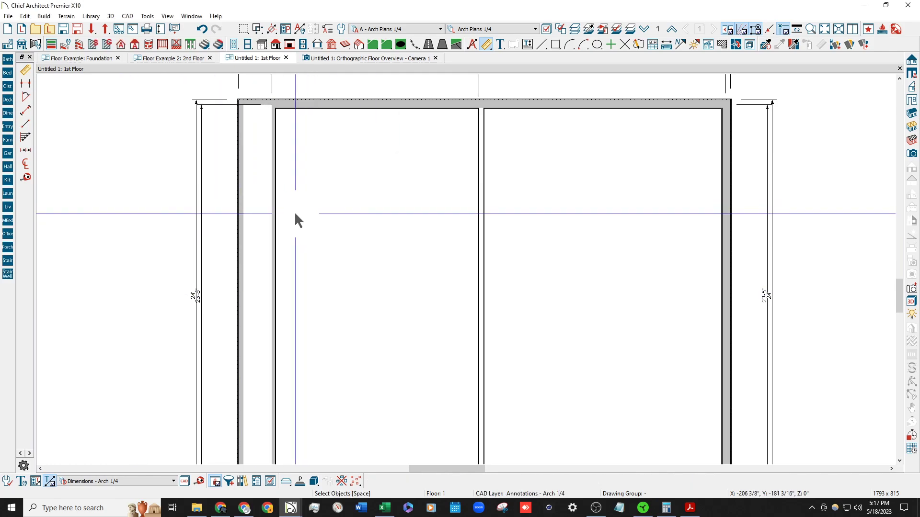
# Return the offset inner wall to its original position against the lower building's left exterior wall.
pyautogui.scroll(3, 273, 220)
pyautogui.scroll(-1, 264, 229)
pyautogui.click(264, 231)
pyautogui.scroll(-5, 262, 235)
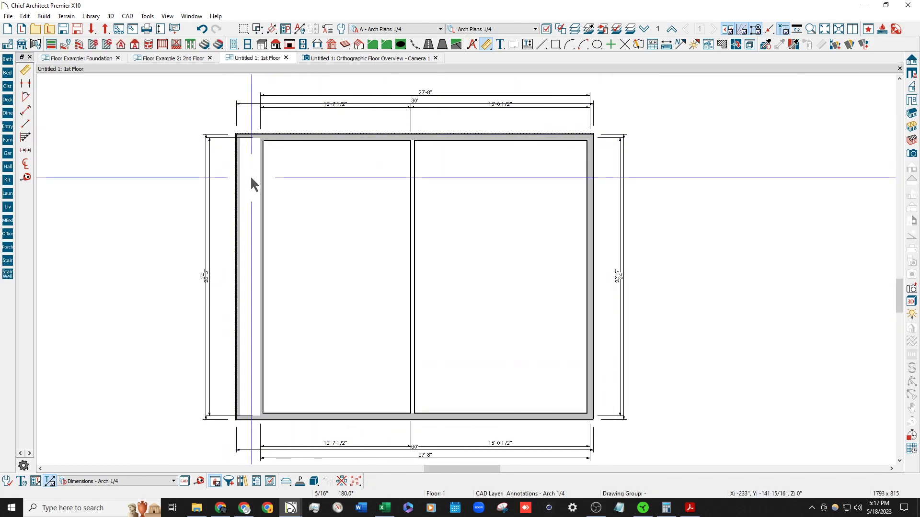
pyautogui.scroll(2, 257, 181)
pyautogui.click(266, 201)
pyautogui.scroll(-2, 321, 235)
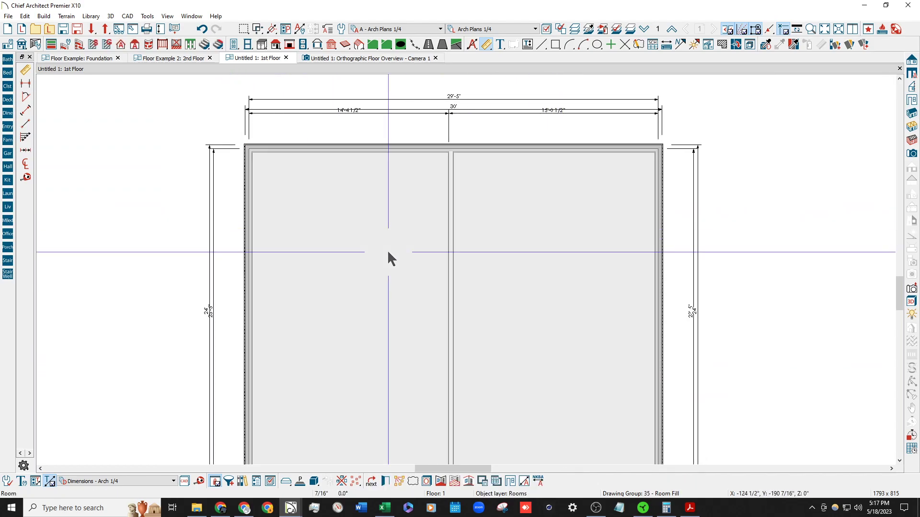
# Turn off the roof, flat ceiling and floor under the left inner room in its structure settings.
pyautogui.scroll(-1, 360, 177)
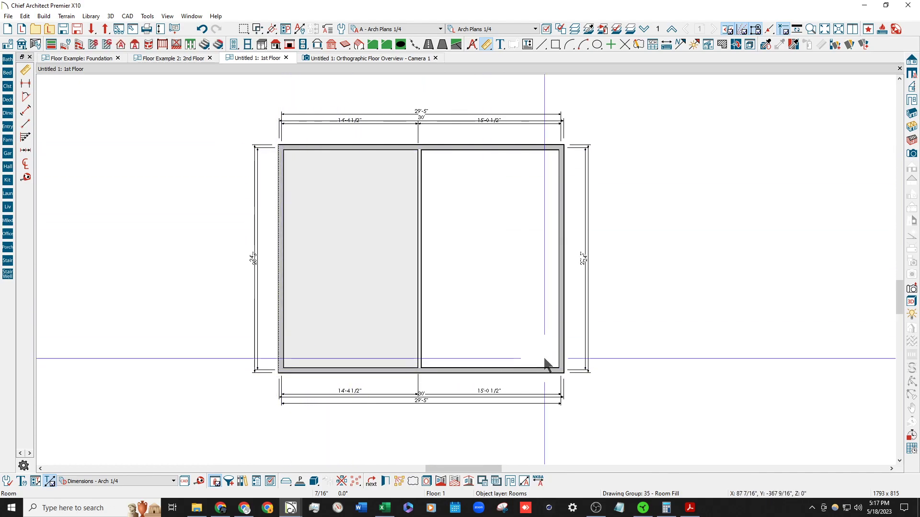
pyautogui.scroll(1, 551, 359)
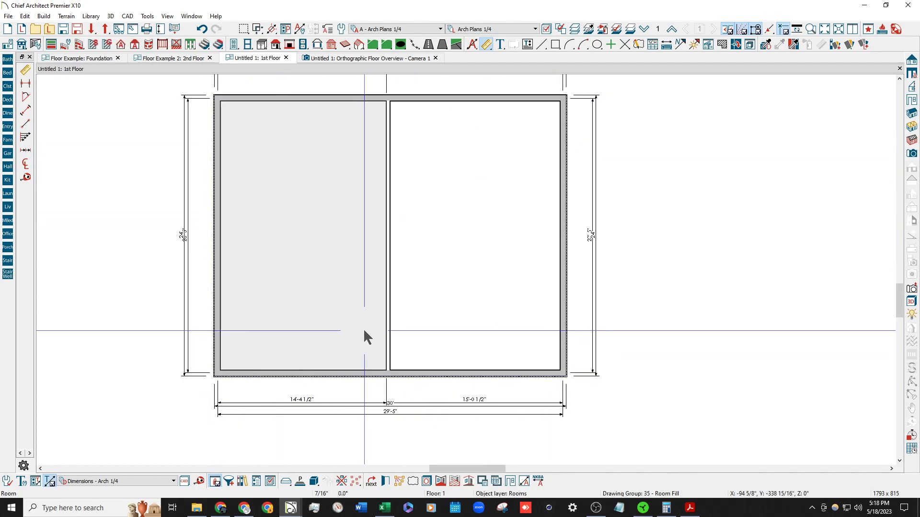
pyautogui.doubleClick(343, 288)
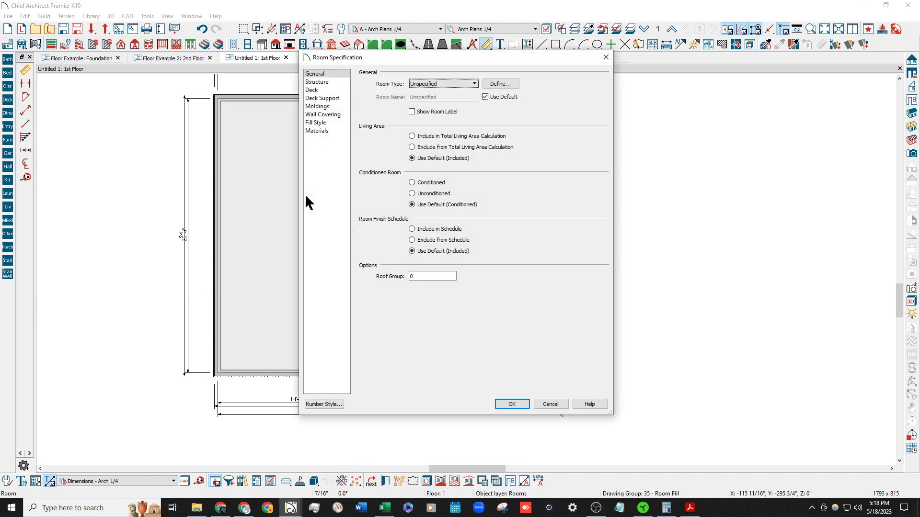
pyautogui.press('Escape')
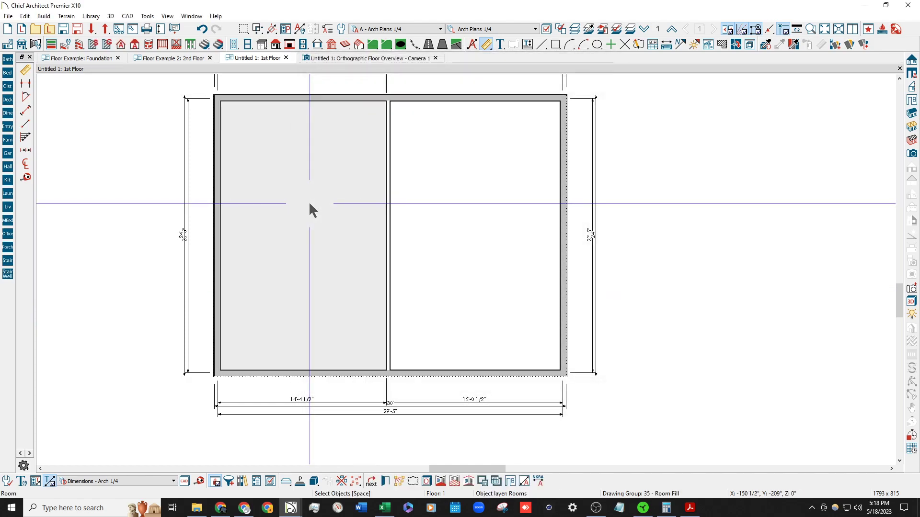
pyautogui.doubleClick(309, 204)
pyautogui.click(330, 83)
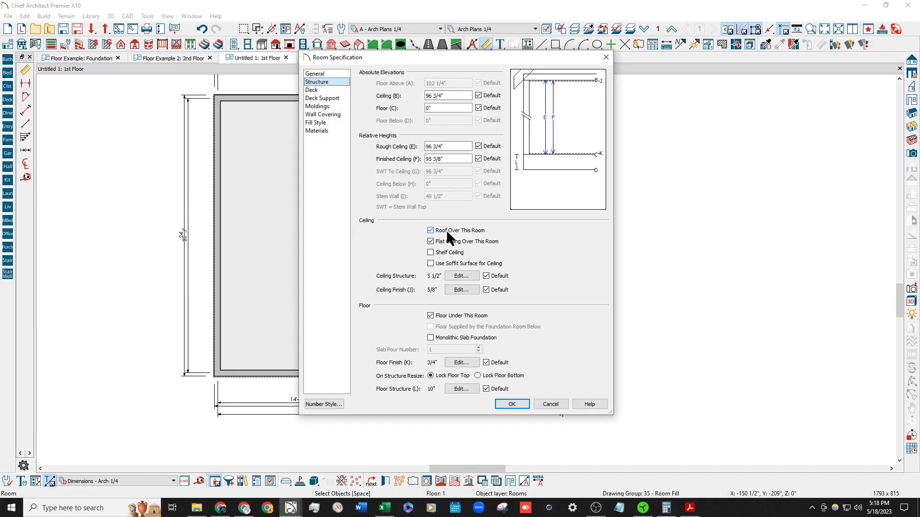
pyautogui.click(462, 241)
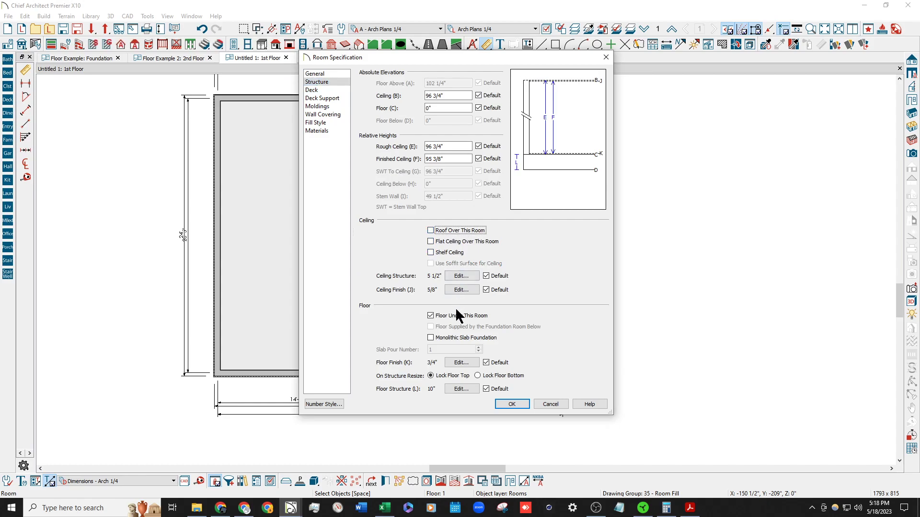
pyautogui.click(511, 405)
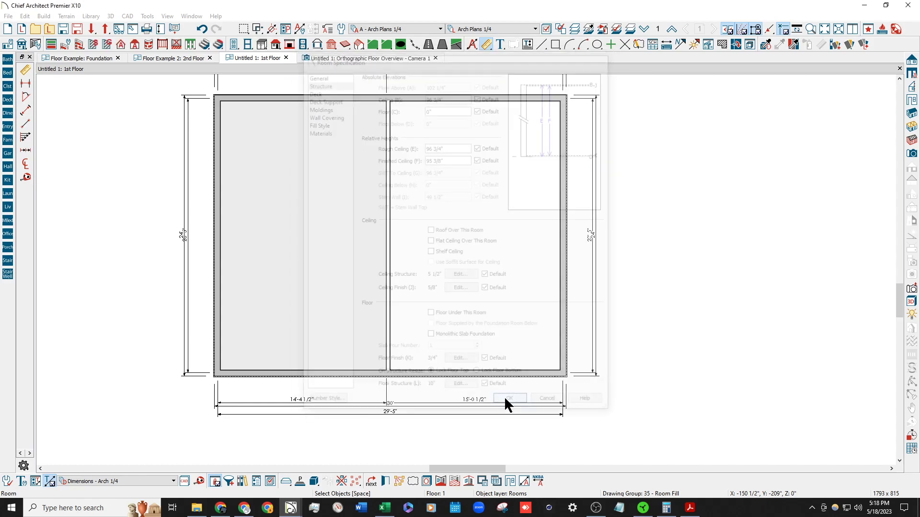
# Turn off the roof, flat ceiling and floor under the right inner room in its structure settings.
pyautogui.doubleClick(452, 284)
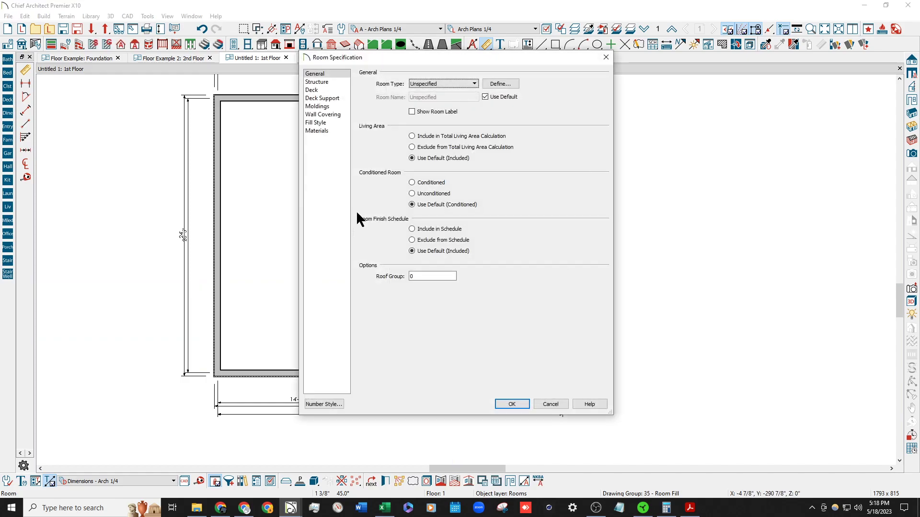
pyautogui.click(316, 82)
pyautogui.click(462, 231)
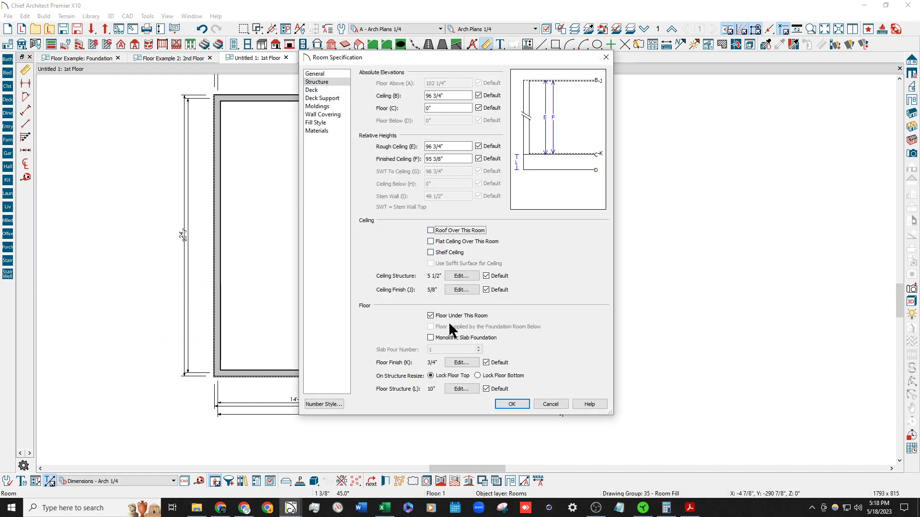
pyautogui.click(511, 404)
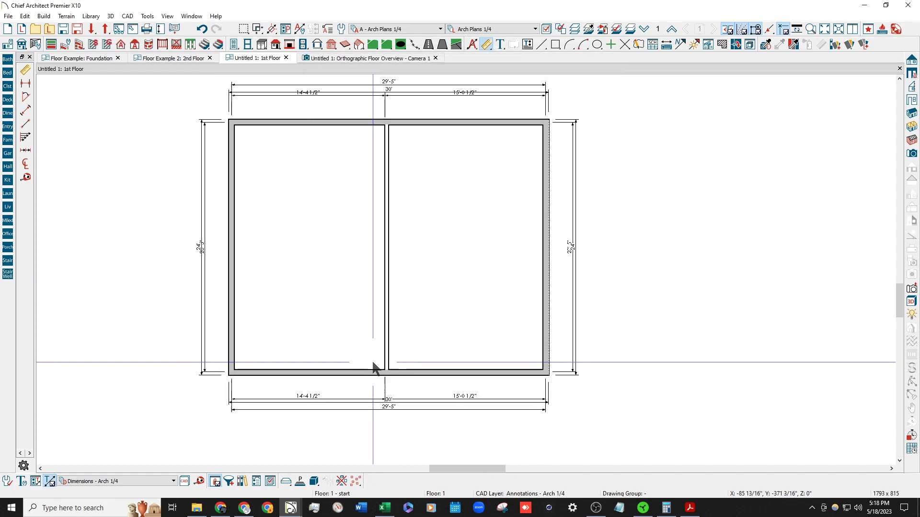
# Cut a back-clipped cross section through both inner rooms, examine their walls and floor, and close the section and overview camera views.
pyautogui.click(913, 88)
pyautogui.moveTo(326, 294); pyautogui.dragTo(328, 241)
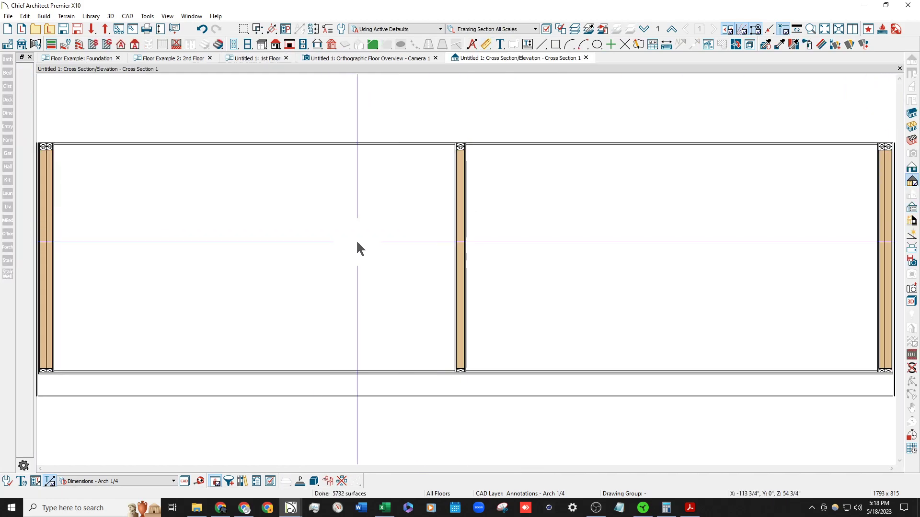
pyautogui.scroll(-1, 316, 268)
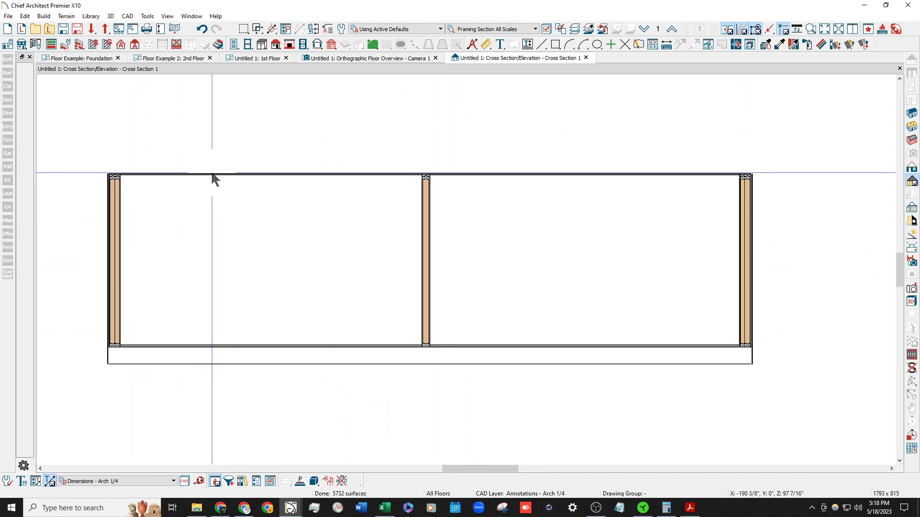
pyautogui.scroll(3, 88, 357)
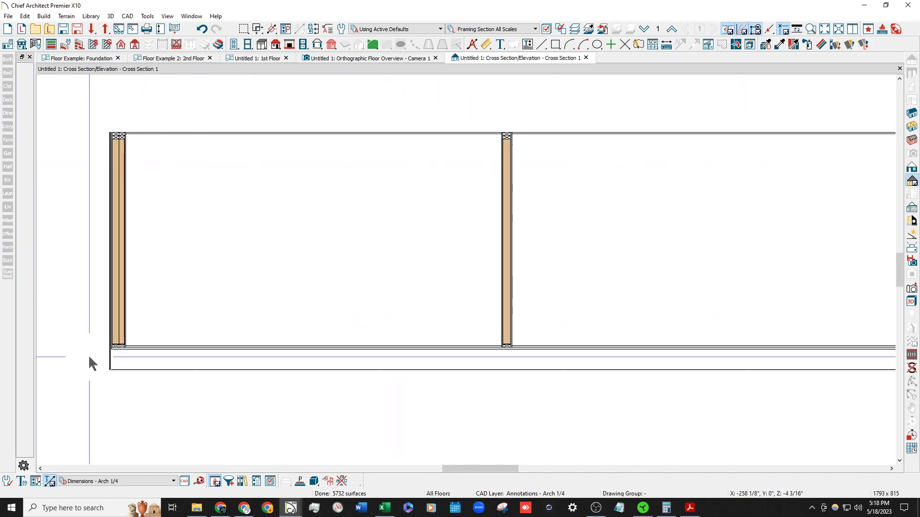
pyautogui.scroll(1, 73, 330)
pyautogui.scroll(-1, 133, 347)
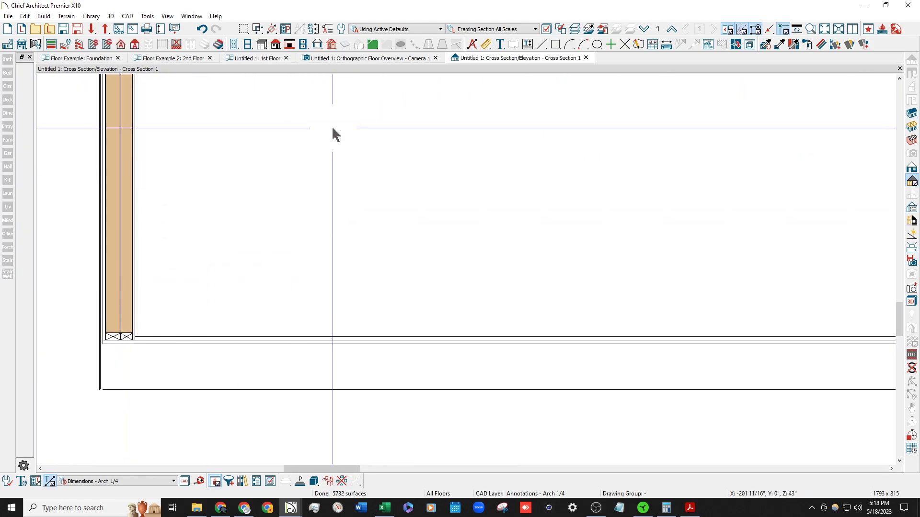
pyautogui.click(587, 58)
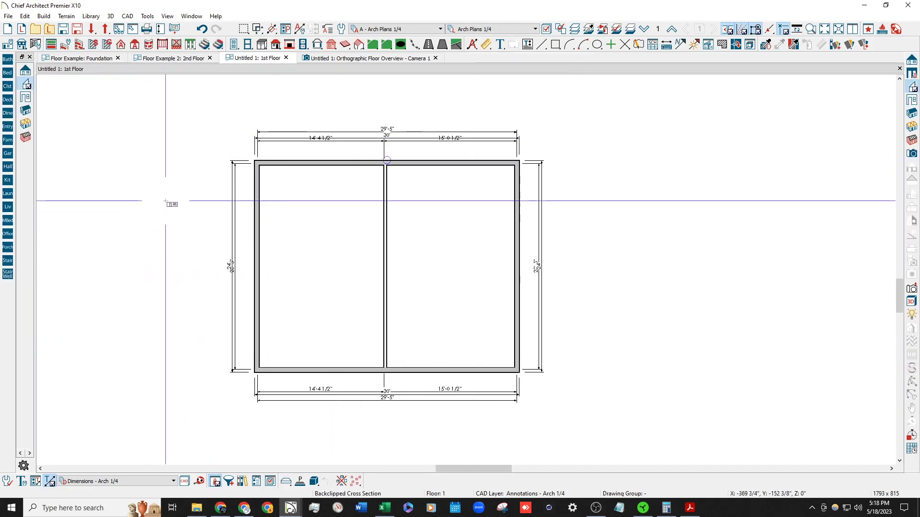
pyautogui.click(435, 58)
# Compare the extents of the surrounding outer room and the two inner rooms by selecting them in turn.
pyautogui.scroll(-2, 306, 302)
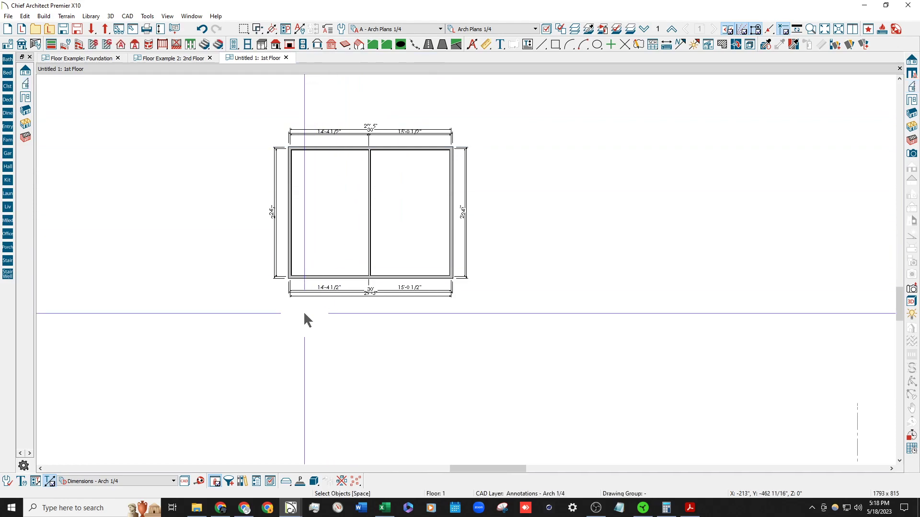
pyautogui.scroll(1, 306, 286)
pyautogui.click(307, 286)
pyautogui.scroll(1, 382, 275)
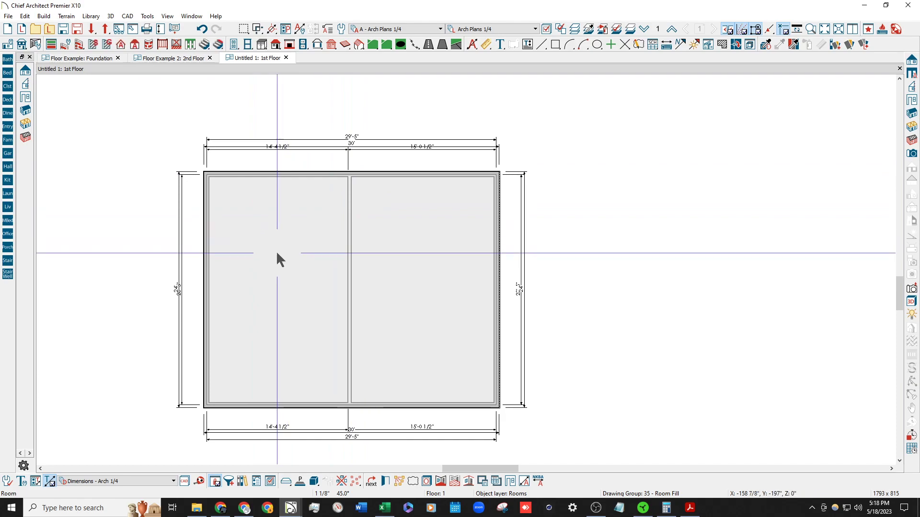
pyautogui.click(430, 253)
pyautogui.click(429, 250)
pyautogui.click(133, 214)
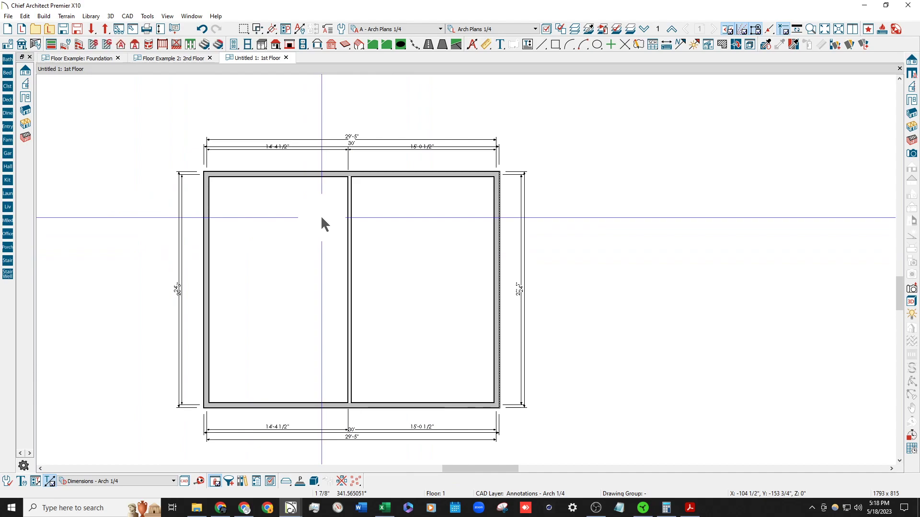
pyautogui.click(438, 232)
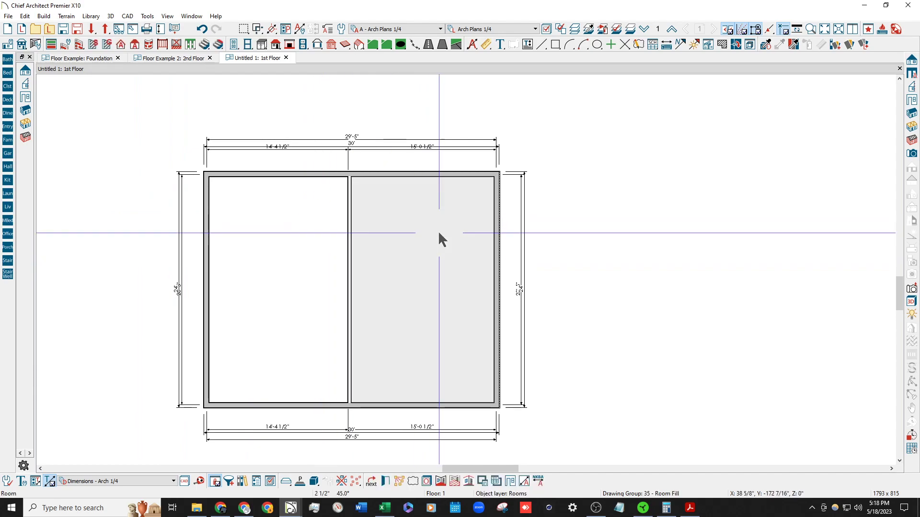
pyautogui.keyDown('shift'); pyautogui.click(300, 252); pyautogui.keyUp('shift')
pyautogui.click(292, 257)
pyautogui.click(414, 254)
pyautogui.click(412, 252)
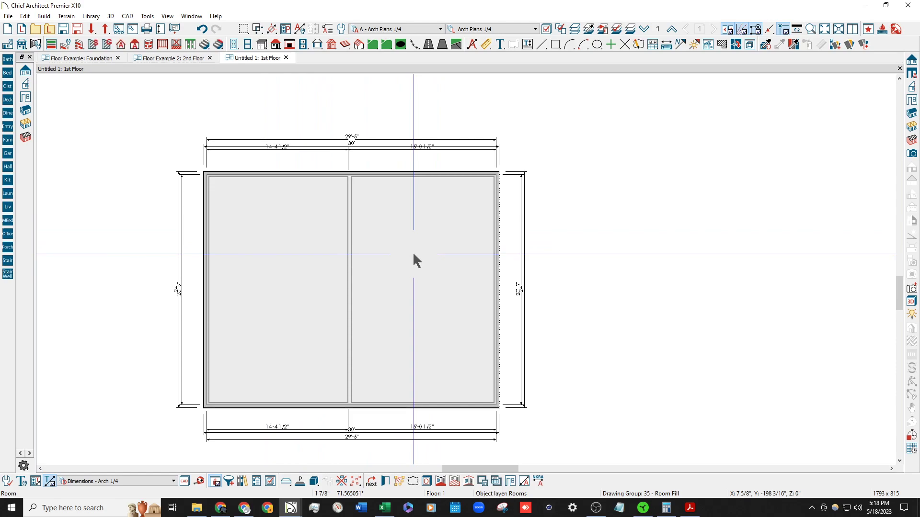
# Check the surrounding outer room's structure settings and the Floor 1 structure defaults.
pyautogui.doubleClick(277, 213)
pyautogui.click(317, 82)
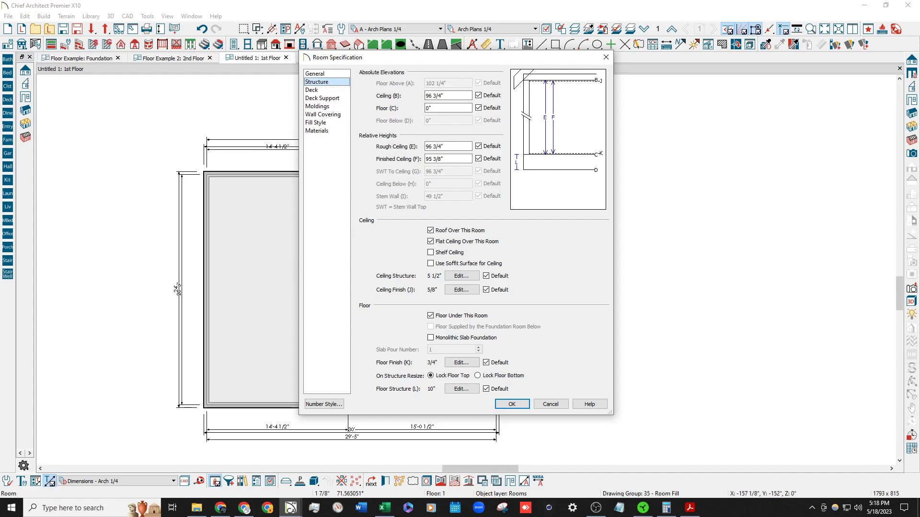
pyautogui.press('Escape')
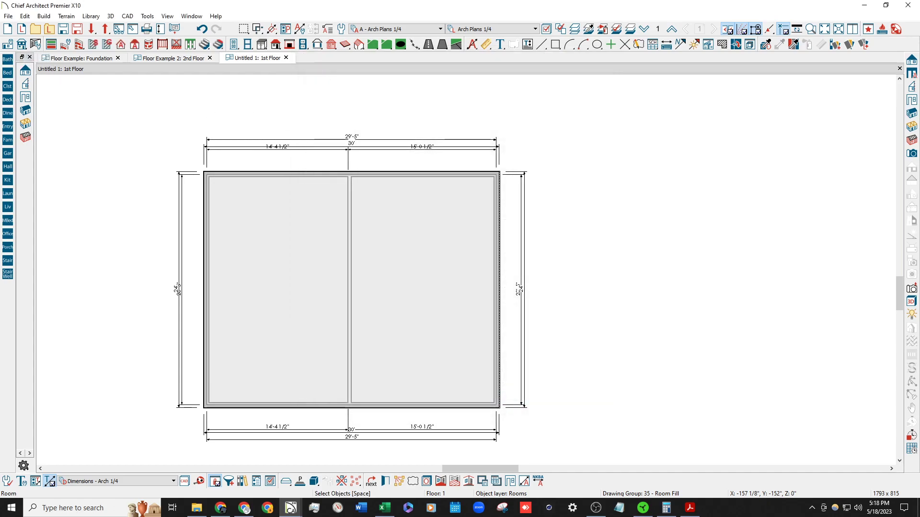
pyautogui.click(7, 44)
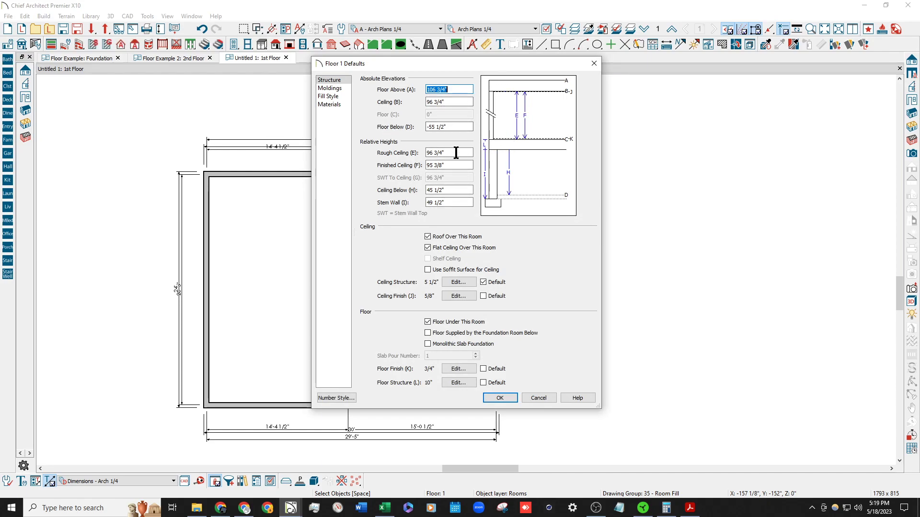
pyautogui.press('Escape')
# Reselect the outer room enclosing both inner rooms and review its structure heights against the floor defaults.
pyautogui.click(409, 260)
pyautogui.press('Tab')
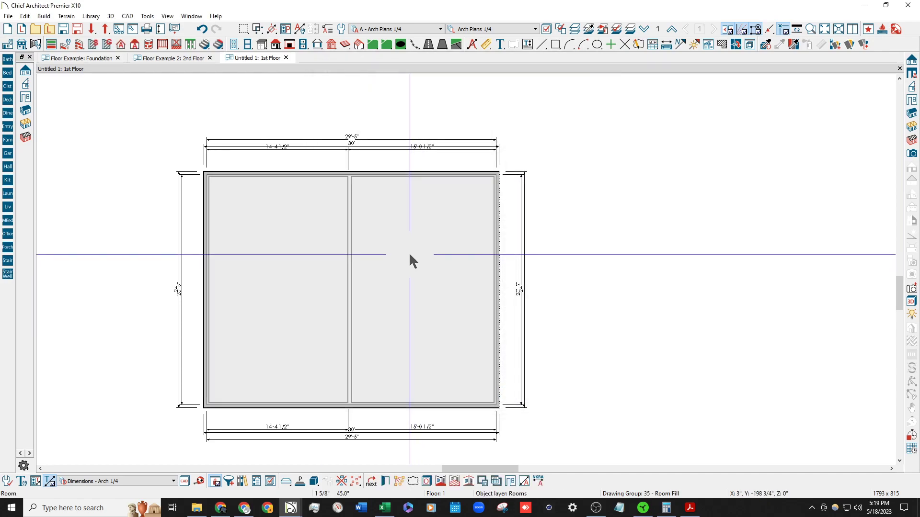
pyautogui.hotkey('ctrl', 'e')
pyautogui.click(337, 82)
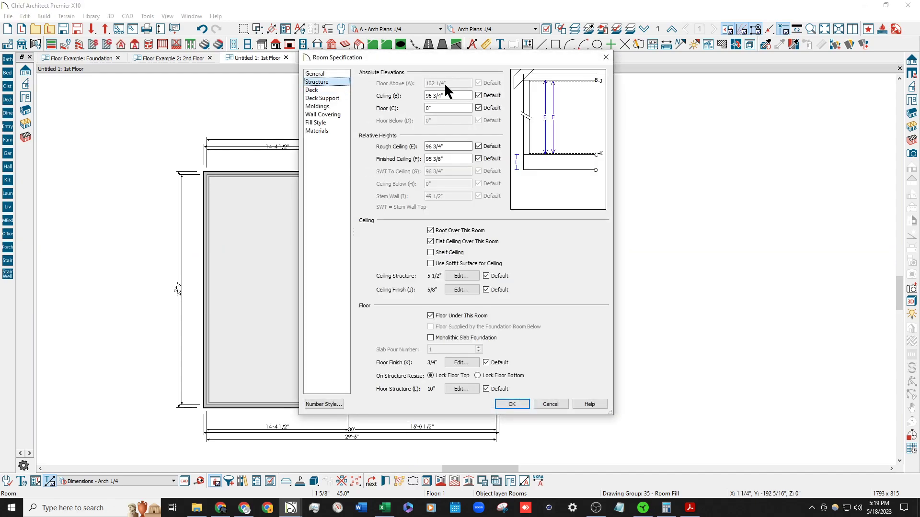
pyautogui.click(517, 403)
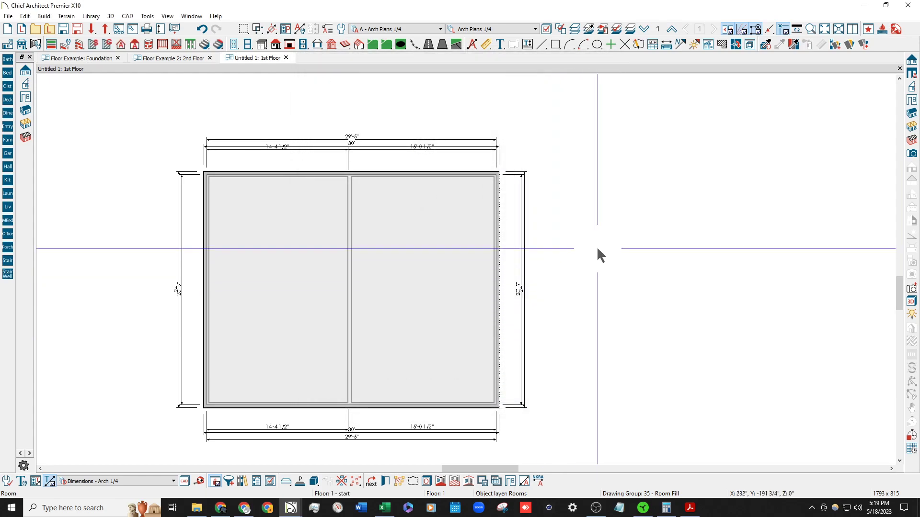
# Set the surrounding outer room's absolute floor elevation to 12".
pyautogui.doubleClick(303, 237)
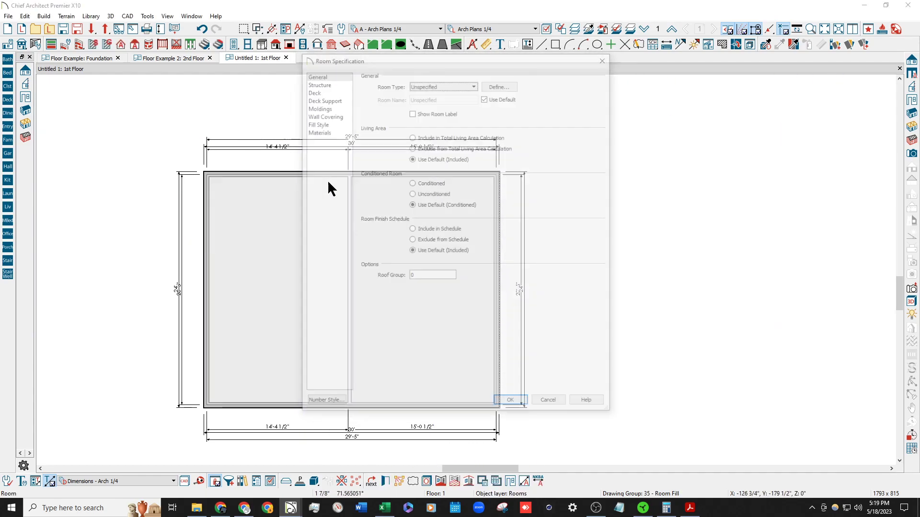
pyautogui.click(317, 82)
pyautogui.doubleClick(428, 108)
pyautogui.write('12')
pyautogui.press('Tab')
pyautogui.press('Return')
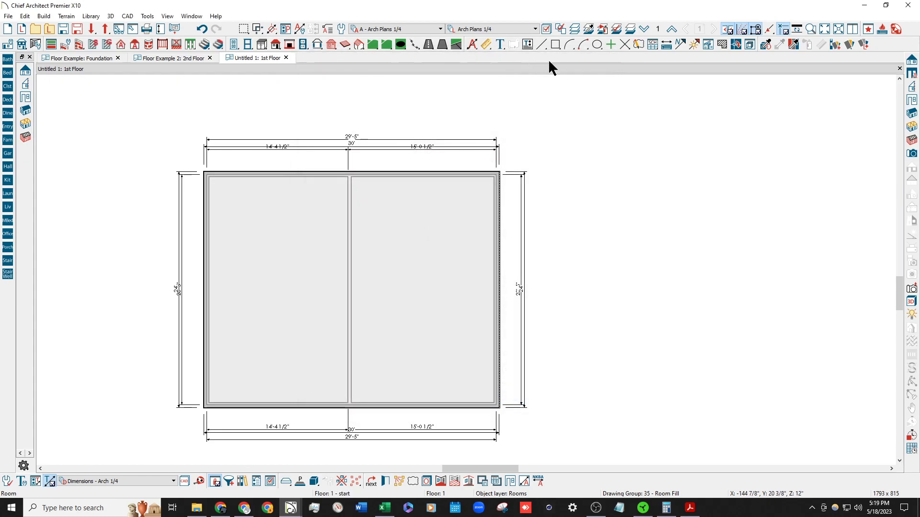
# Cut a new back-clipped cross section through the building with the raised outer room floor.
pyautogui.click(913, 84)
pyautogui.moveTo(397, 259); pyautogui.dragTo(393, 207)
pyautogui.scroll(-2, 435, 164)
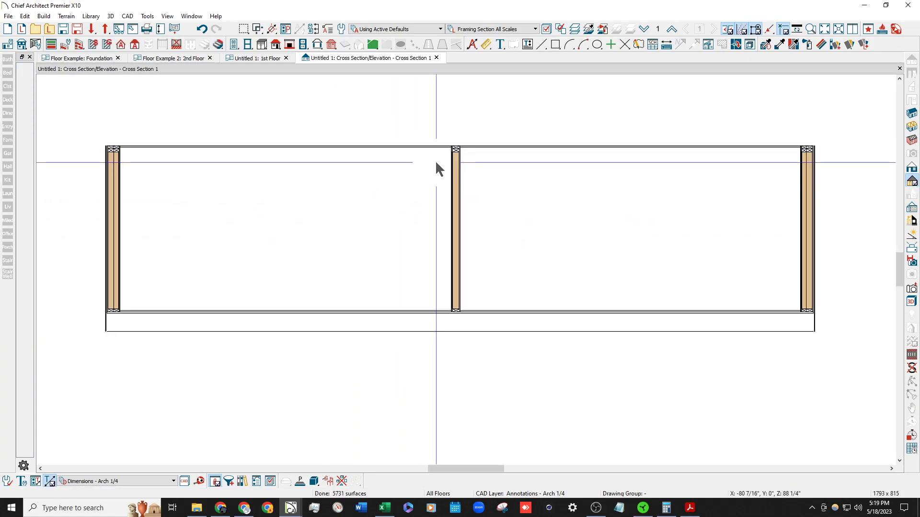
# Measure the left inner room's height with a point-to-point dimension between ceiling and floor, and close the section without saving it.
pyautogui.click(484, 44)
pyautogui.click(26, 125)
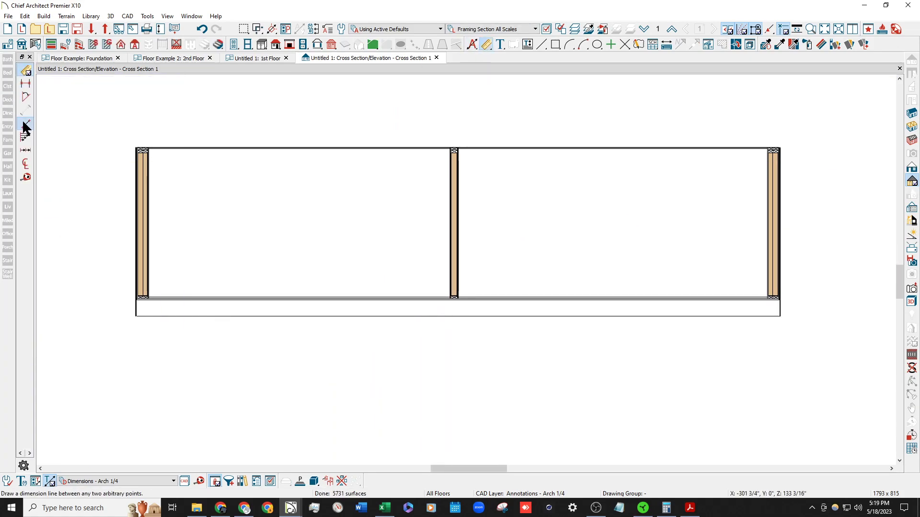
pyautogui.scroll(2, 287, 182)
pyautogui.moveTo(376, 119)
pyautogui.mouseDown()
pyautogui.moveTo(364, 229)
pyautogui.moveTo(372, 382)
pyautogui.moveTo(374, 354)
pyautogui.mouseUp()
pyautogui.scroll(2, 372, 374)
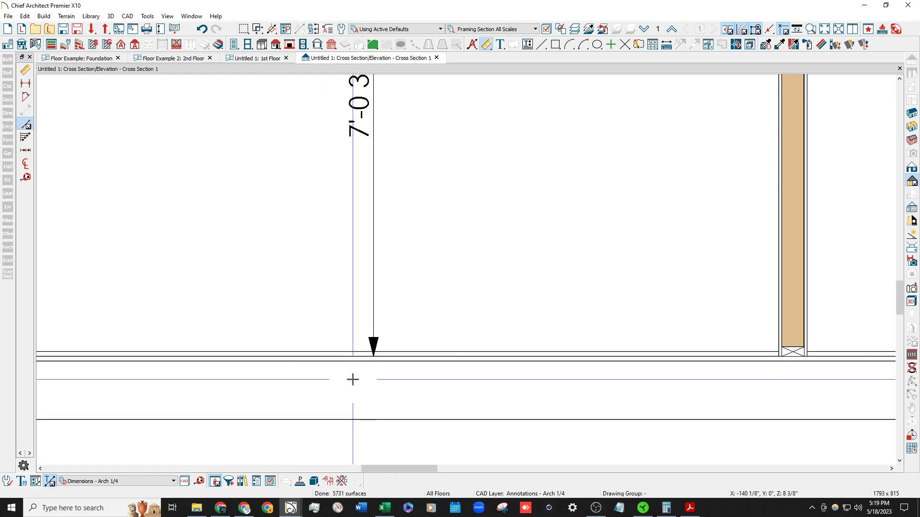
pyautogui.scroll(-5, 345, 355)
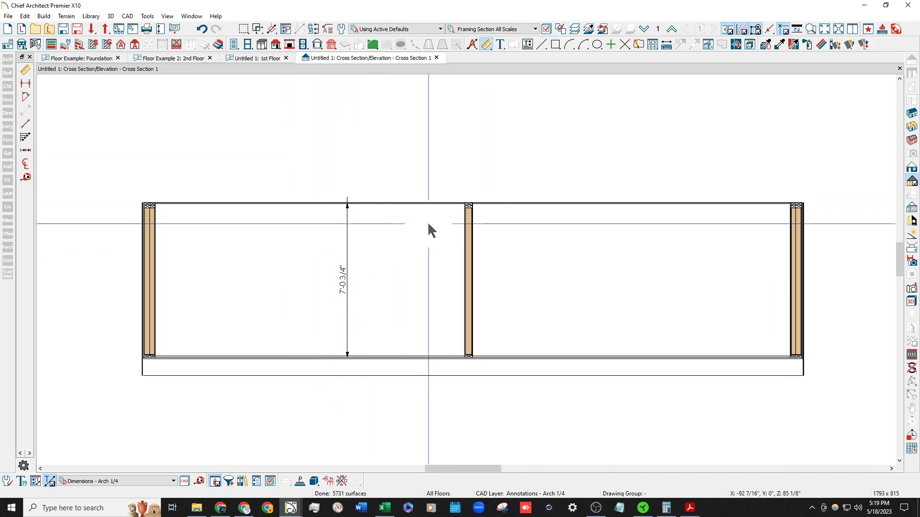
pyautogui.click(437, 57)
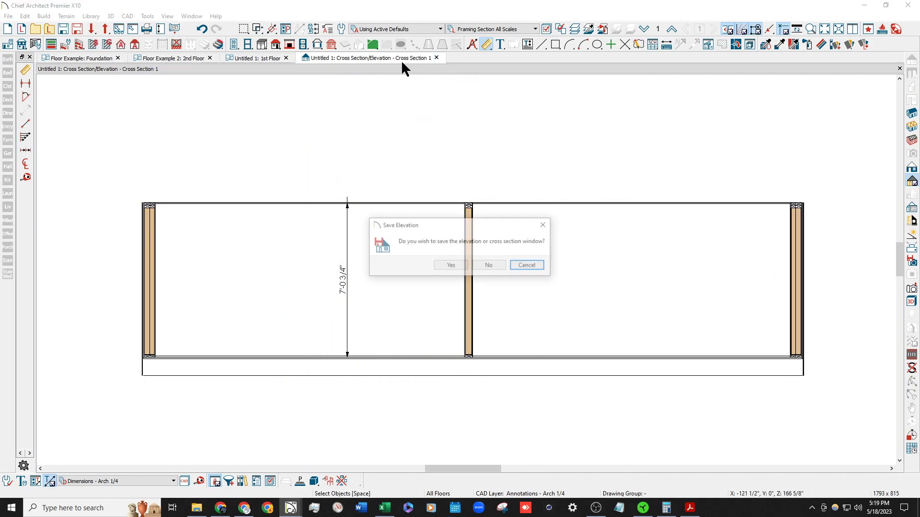
pyautogui.click(489, 265)
# Review the structure heights of the lower building's right inner room, and look through the plan's other floor levels.
pyautogui.doubleClick(419, 259)
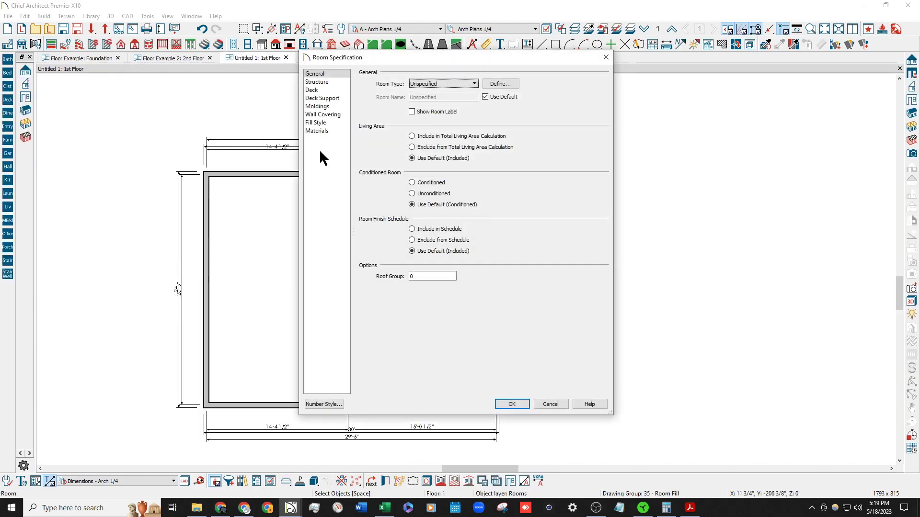
pyautogui.click(316, 83)
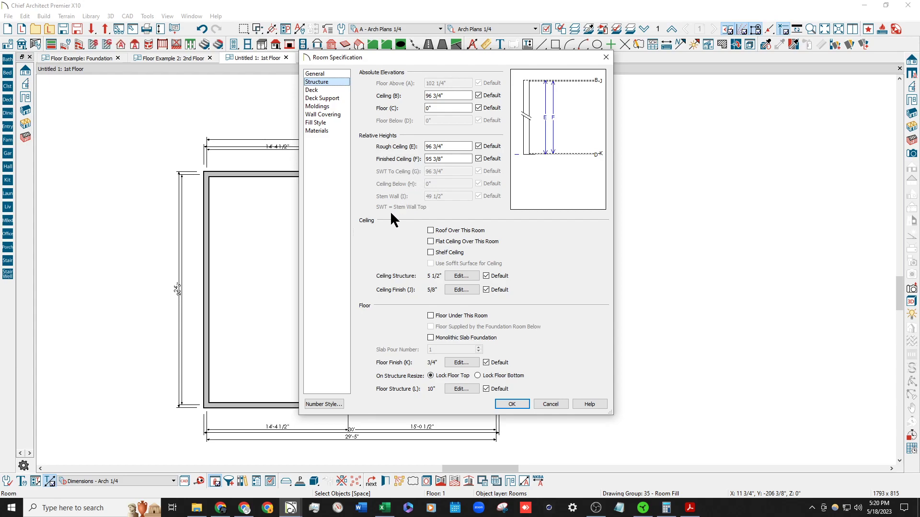
pyautogui.press('Return')
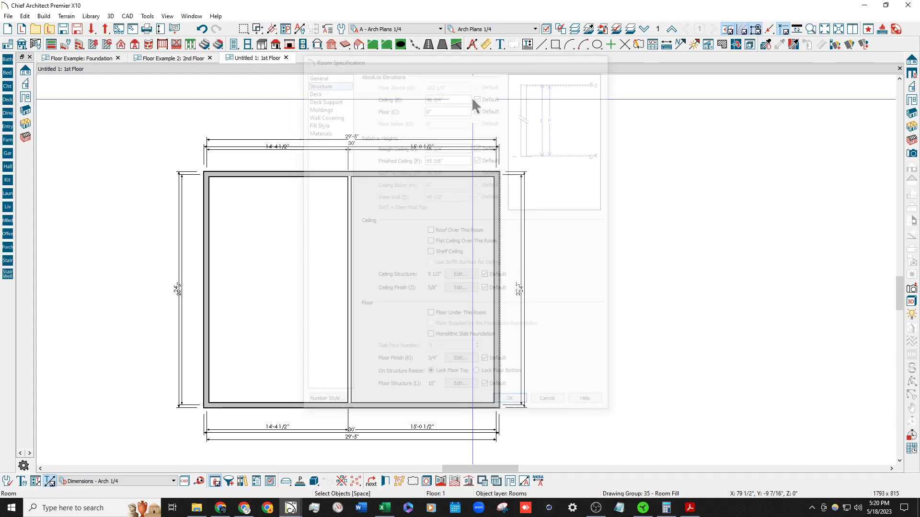
pyautogui.click(671, 28)
pyautogui.click(643, 29)
pyautogui.click(643, 28)
pyautogui.click(671, 29)
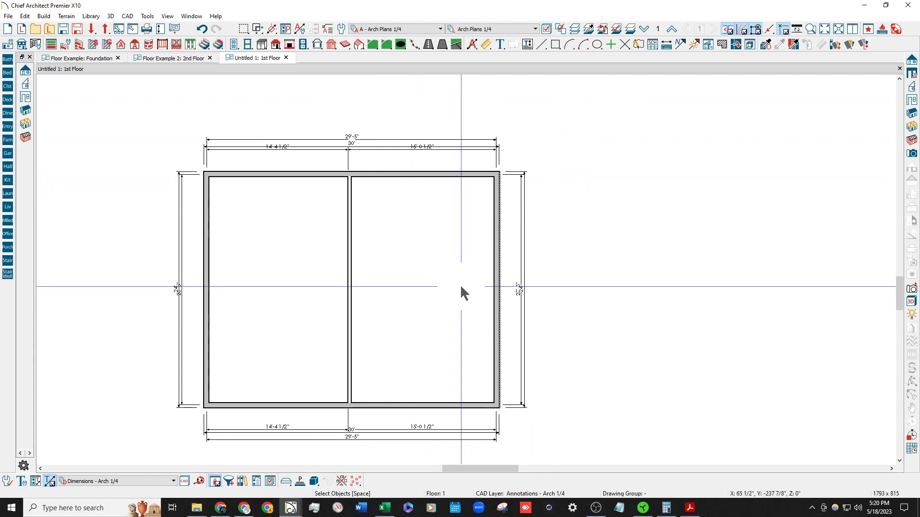
# Inspect the general options of the lower building's right exterior wall without changing them.
pyautogui.doubleClick(503, 263)
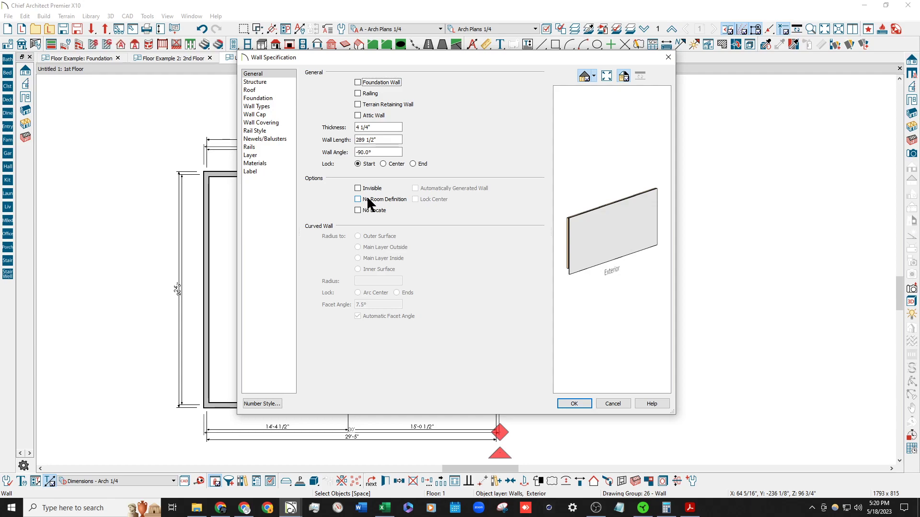
pyautogui.press('Escape')
pyautogui.scroll(-2, 383, 193)
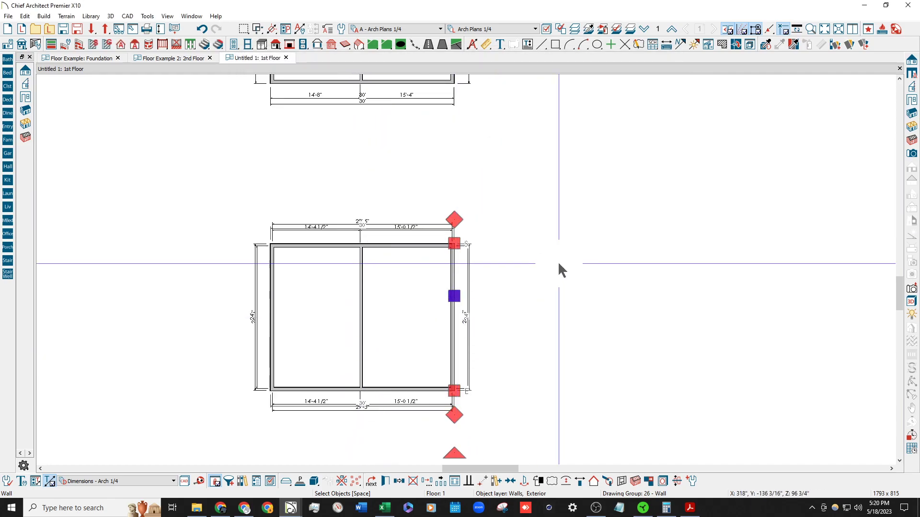
pyautogui.click(537, 274)
# Turn on No Room Definition for the interior partition of the upper building.
pyautogui.scroll(-2, 404, 240)
pyautogui.scroll(4, 390, 143)
pyautogui.click(389, 174)
pyautogui.scroll(-2, 379, 305)
pyautogui.scroll(1, 404, 234)
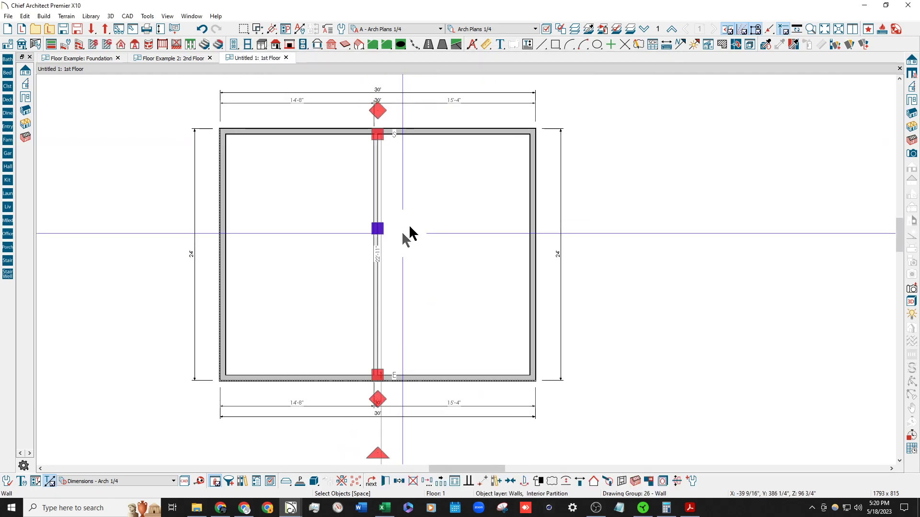
pyautogui.hotkey('ctrl', 'e')
pyautogui.click(374, 197)
pyautogui.click(574, 403)
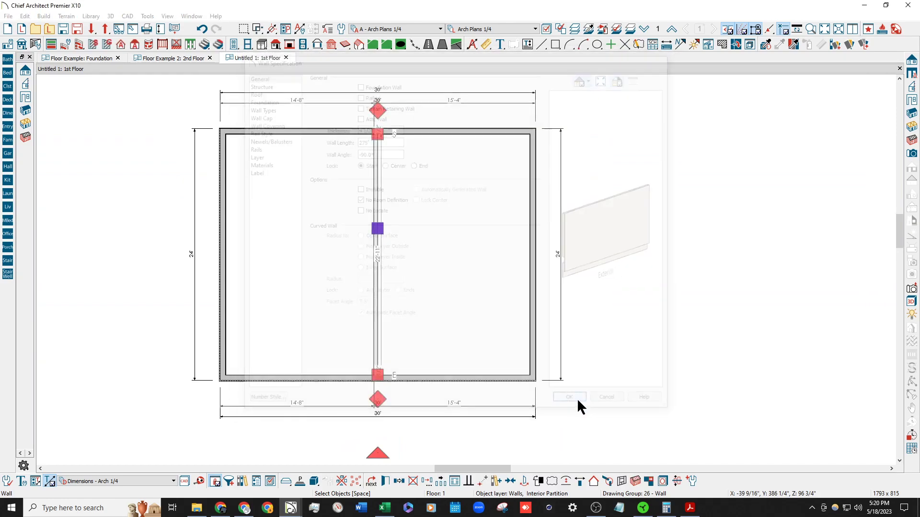
# Select the single room spanning the upper building and review its structure heights, leaving them unchanged.
pyautogui.click(455, 284)
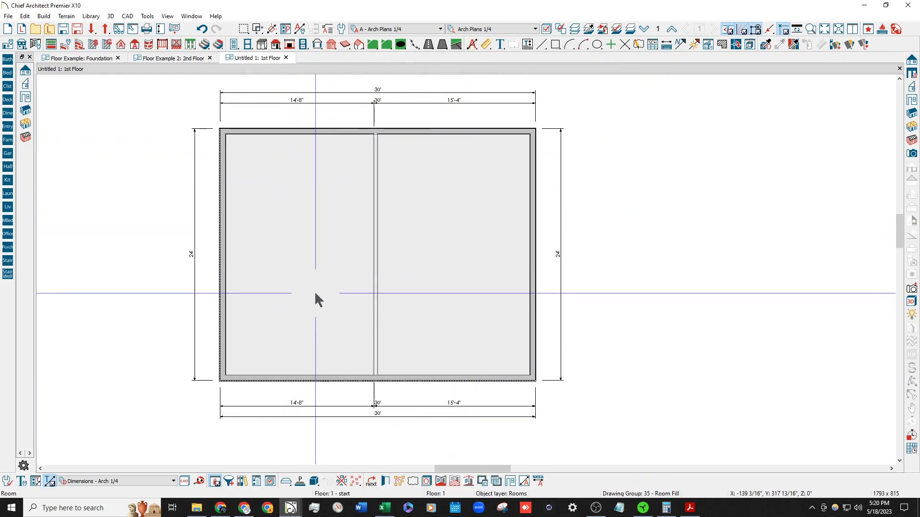
pyautogui.hotkey('ctrl', 'e')
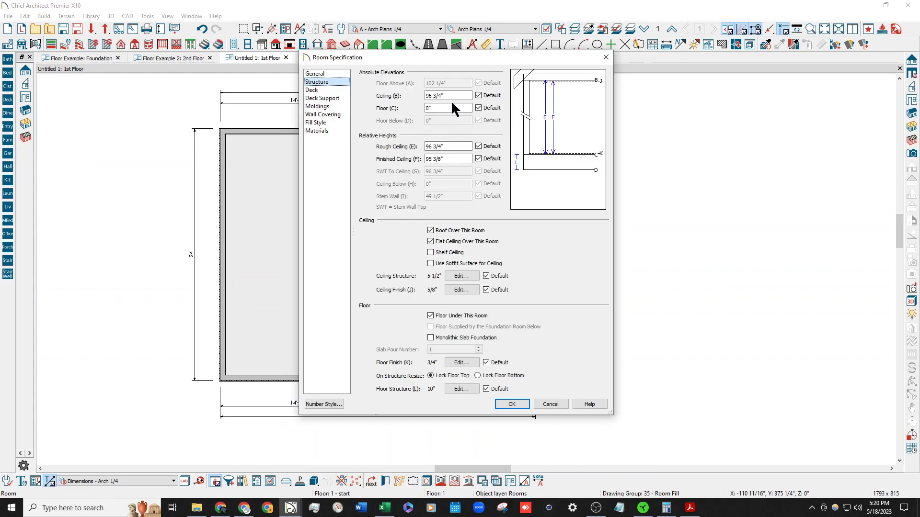
pyautogui.click(437, 109)
pyautogui.press('Escape')
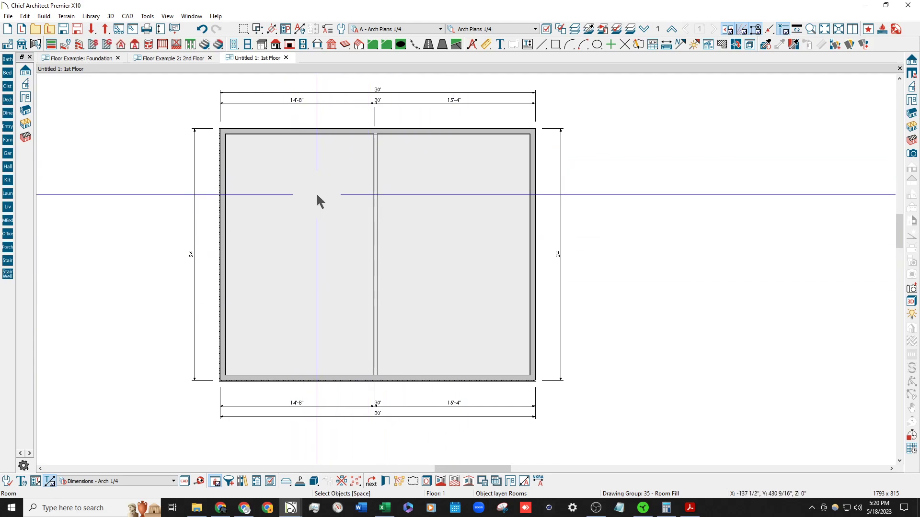
pyautogui.click(375, 215)
pyautogui.press('Escape')
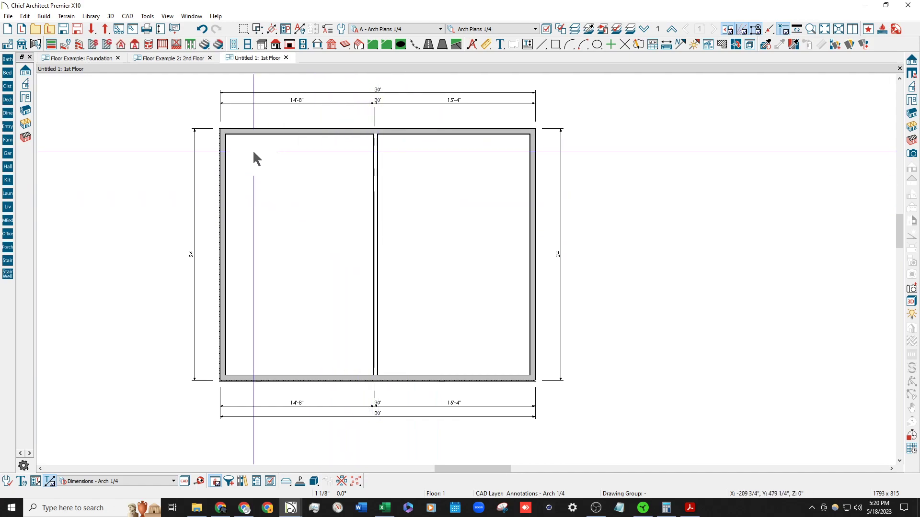
# Turn off No Room Definition for the upper building's interior partition.
pyautogui.click(374, 187)
pyautogui.doubleClick(372, 143)
pyautogui.click(367, 200)
pyautogui.click(573, 402)
pyautogui.press('Escape')
# Check the general options of the interior partition in the lower building.
pyautogui.scroll(-5, 371, 142)
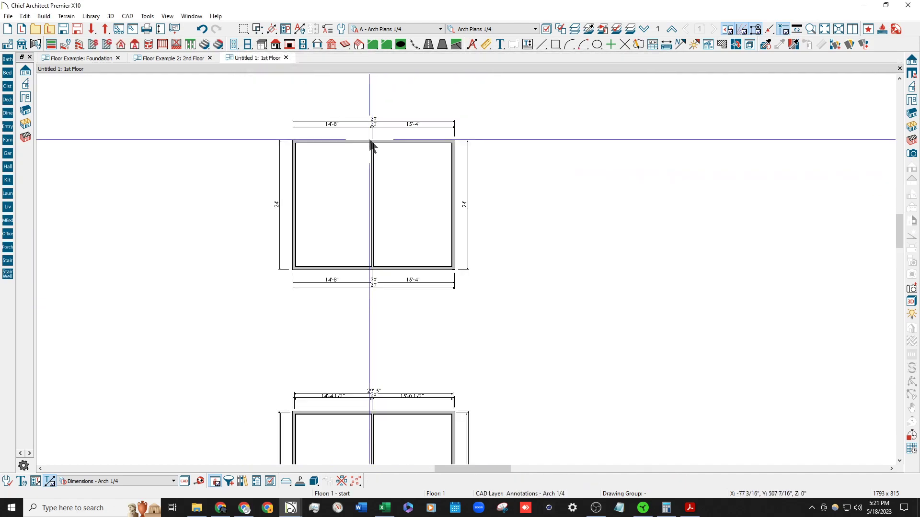
pyautogui.scroll(5, 360, 337)
pyautogui.click(402, 277)
pyautogui.doubleClick(402, 194)
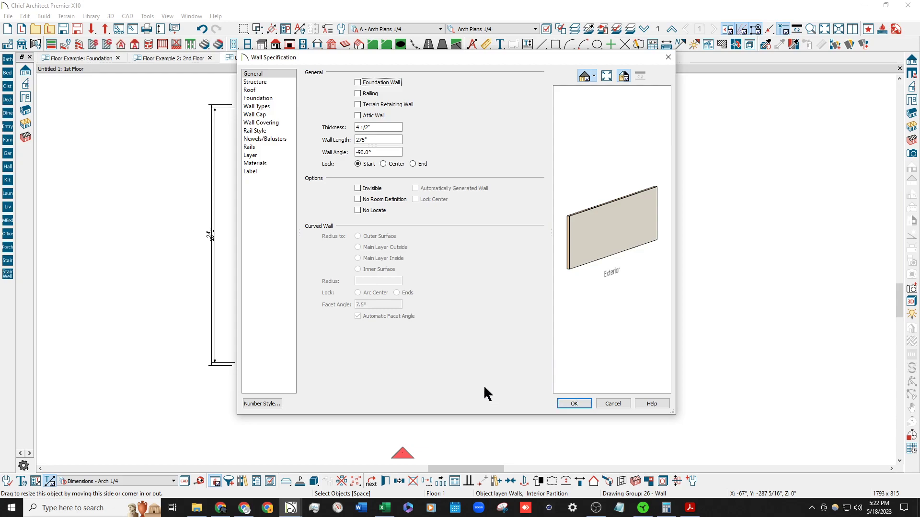
pyautogui.click(583, 403)
# Examine the lower building's room definitions by selecting the right inner room and the outer room enclosing both inner rooms.
pyautogui.scroll(-2, 378, 258)
pyautogui.scroll(-3, 379, 218)
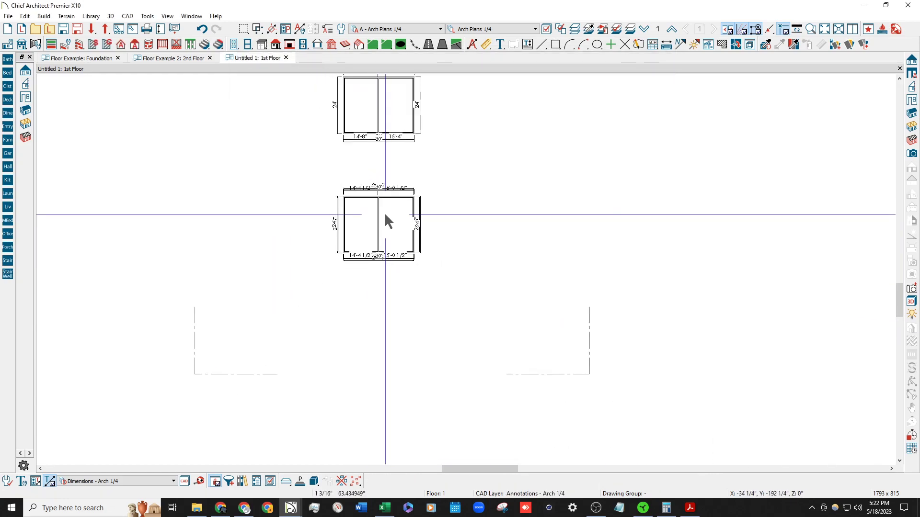
pyautogui.scroll(4, 307, 292)
pyautogui.click(369, 400)
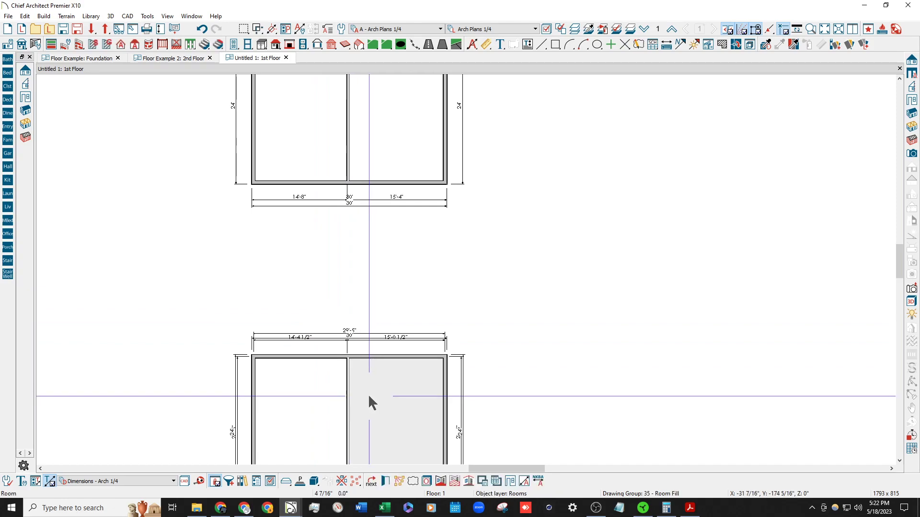
pyautogui.scroll(-2, 398, 273)
pyautogui.scroll(2, 390, 378)
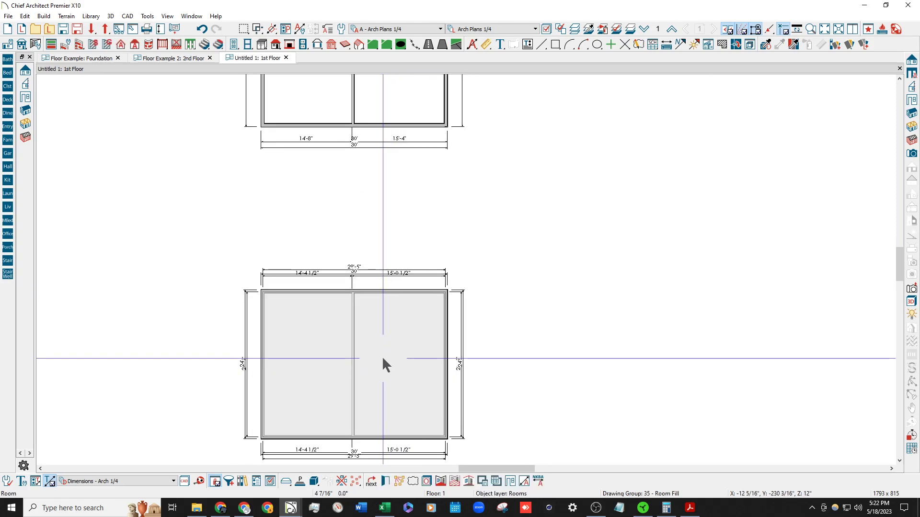
pyautogui.scroll(-2, 353, 283)
pyautogui.press('Escape')
pyautogui.scroll(4, 318, 354)
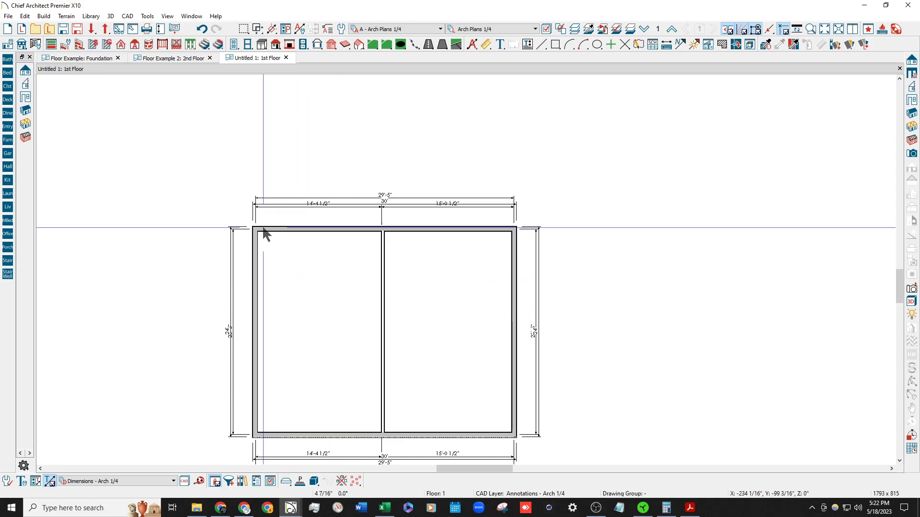
pyautogui.click(340, 307)
pyautogui.press('Escape')
pyautogui.click(339, 297)
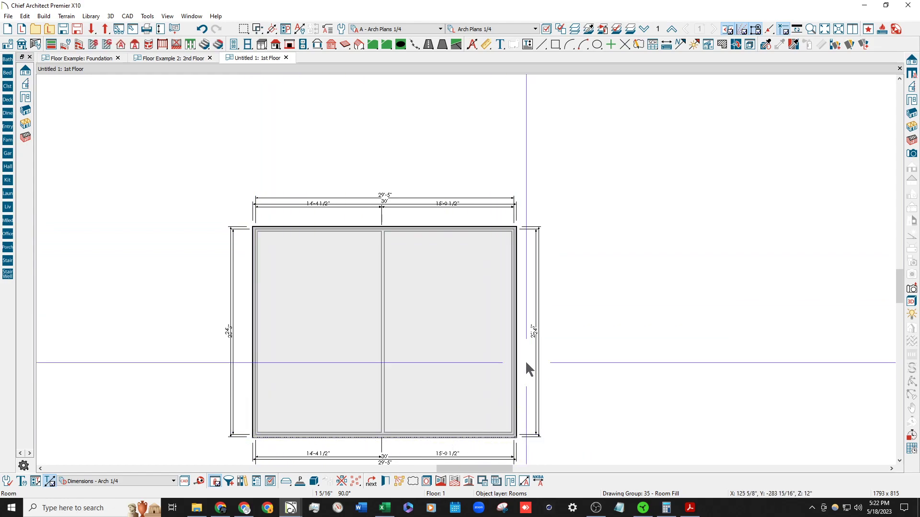
# Recheck the No Room Definition option of the partition between the lower building's two inner rooms, leaving it off.
pyautogui.scroll(-2, 352, 153)
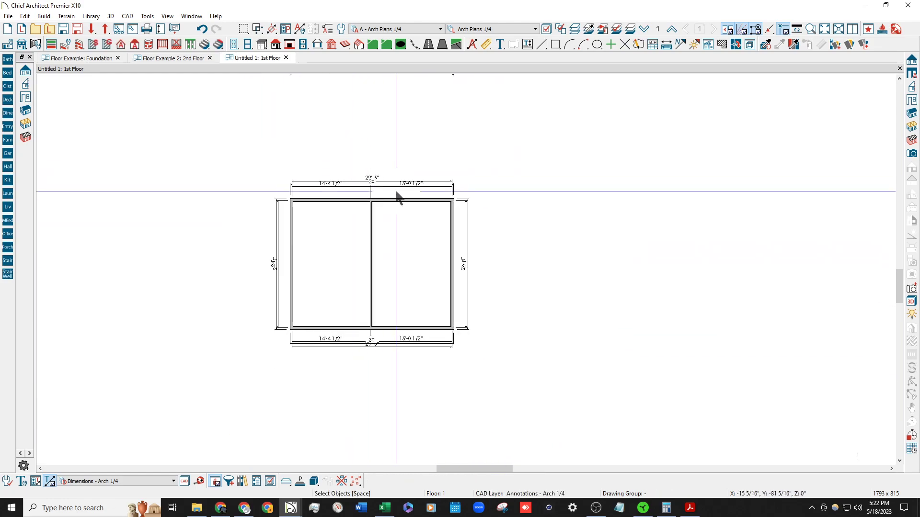
pyautogui.scroll(2, 455, 225)
pyautogui.scroll(-1, 504, 273)
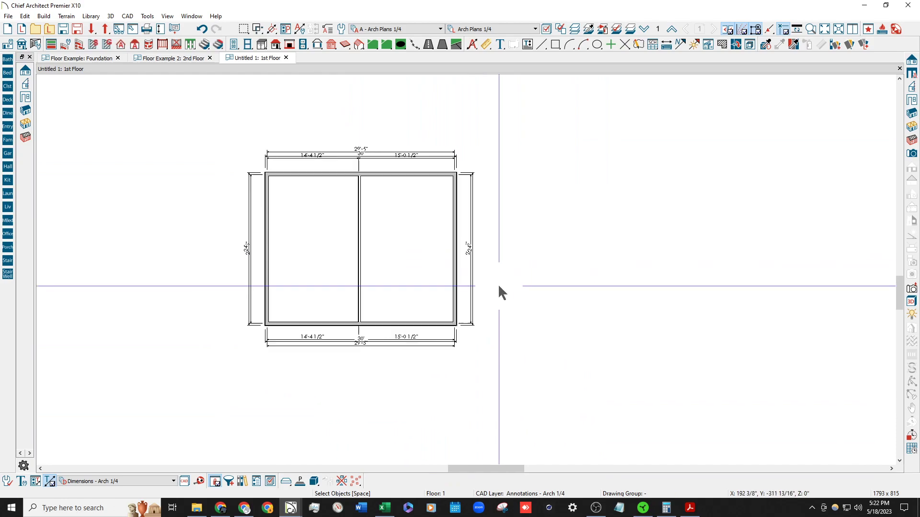
pyautogui.scroll(1, 474, 272)
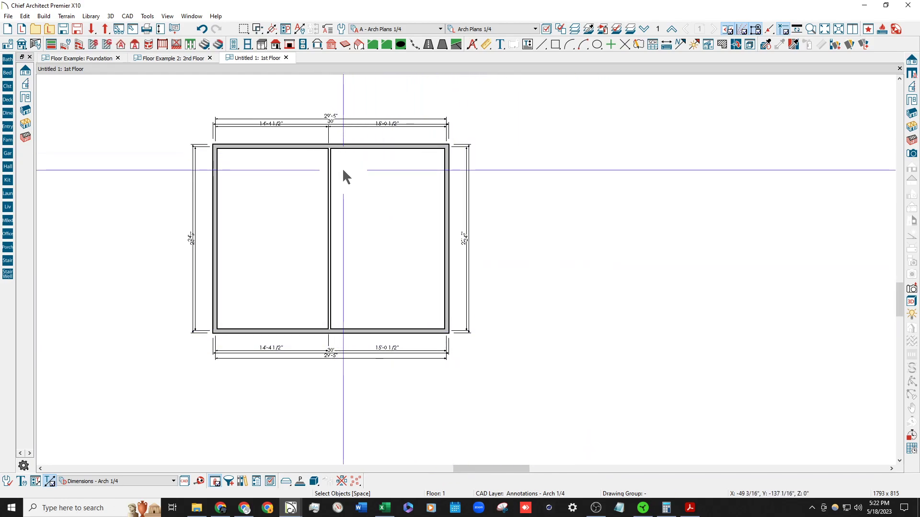
pyautogui.doubleClick(329, 199)
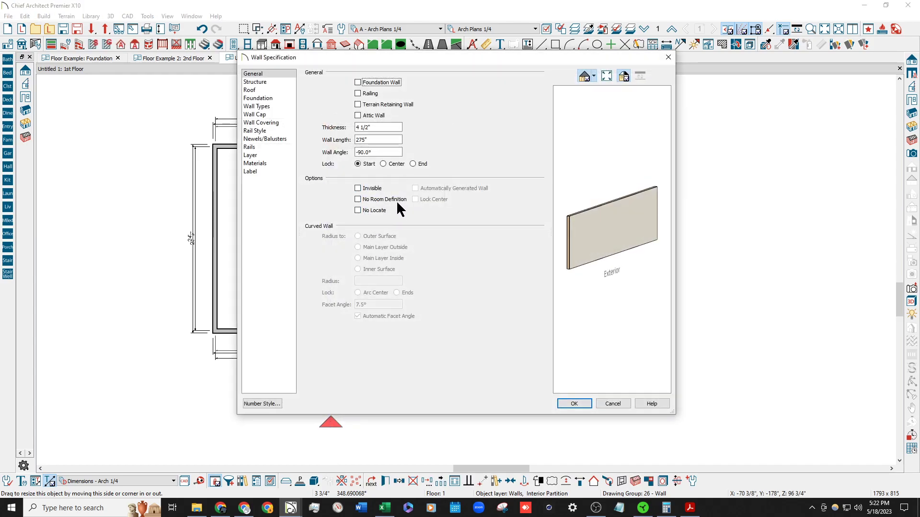
pyautogui.press('Escape')
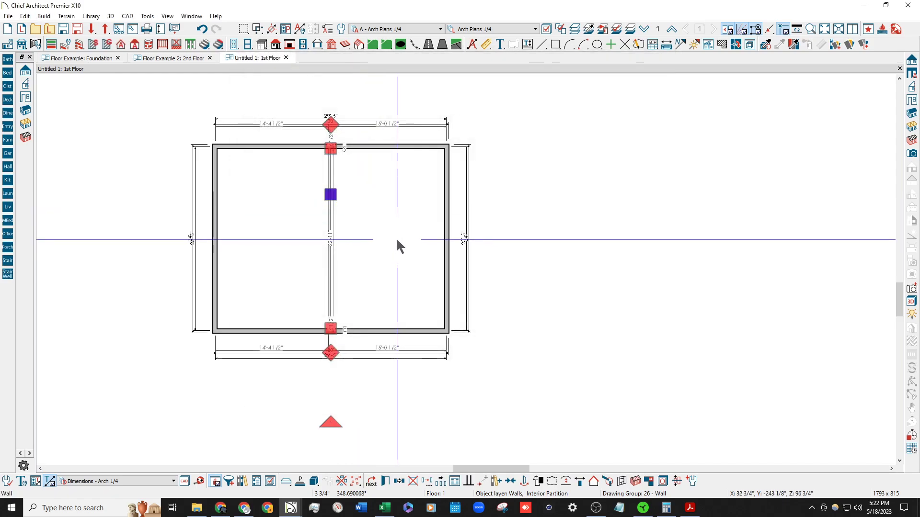
pyautogui.press('Escape')
pyautogui.doubleClick(330, 221)
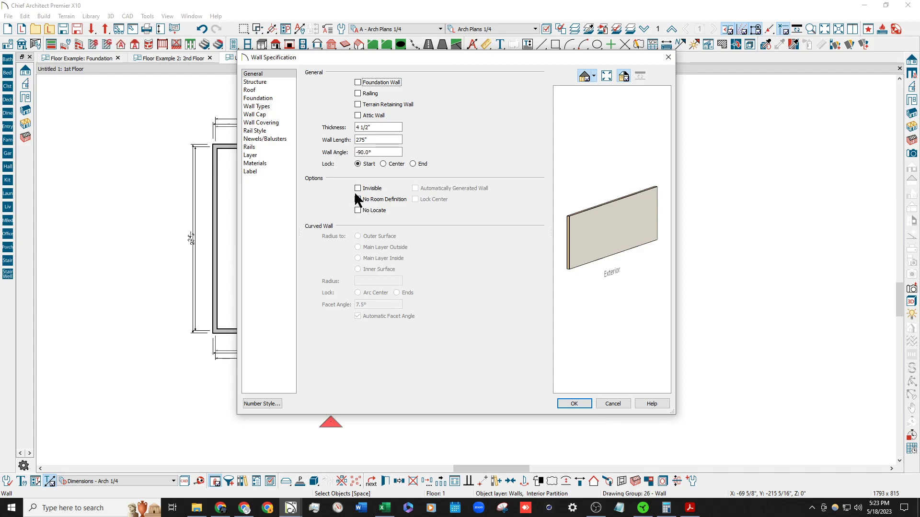
pyautogui.press('Return')
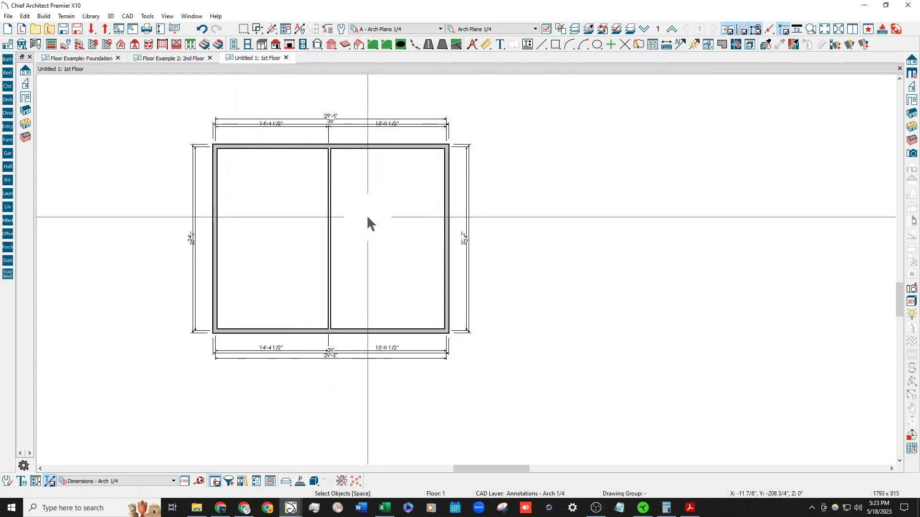
# Compare selecting the lower building's partition, its inner rooms and the enclosing outer room, and clear the selection.
pyautogui.click(329, 223)
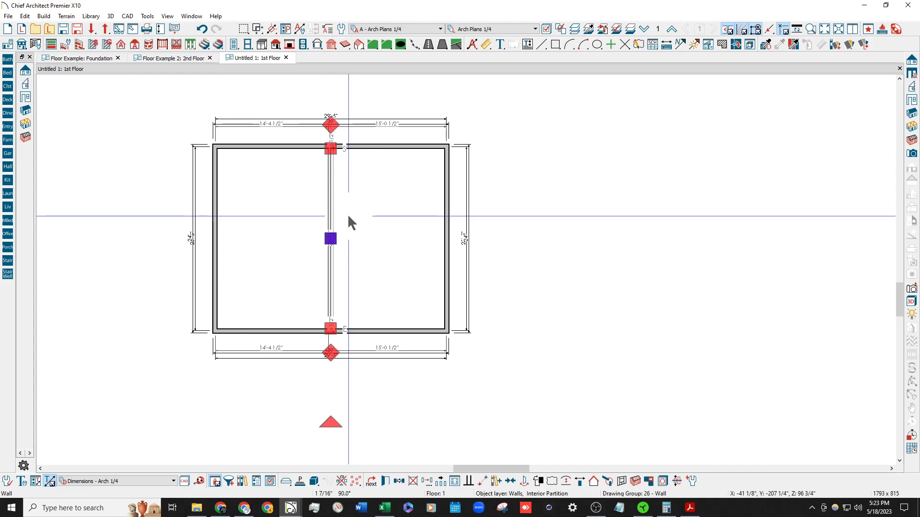
pyautogui.click(348, 216)
pyautogui.keyDown('shift'); pyautogui.click(292, 216); pyautogui.keyUp('shift')
pyautogui.click(390, 215)
pyautogui.keyDown('shift'); pyautogui.click(290, 217); pyautogui.keyUp('shift')
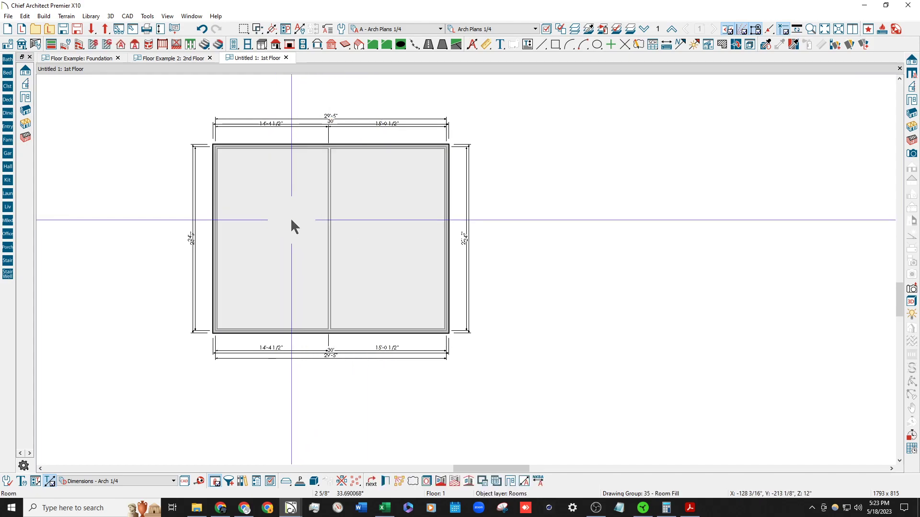
pyautogui.click(536, 220)
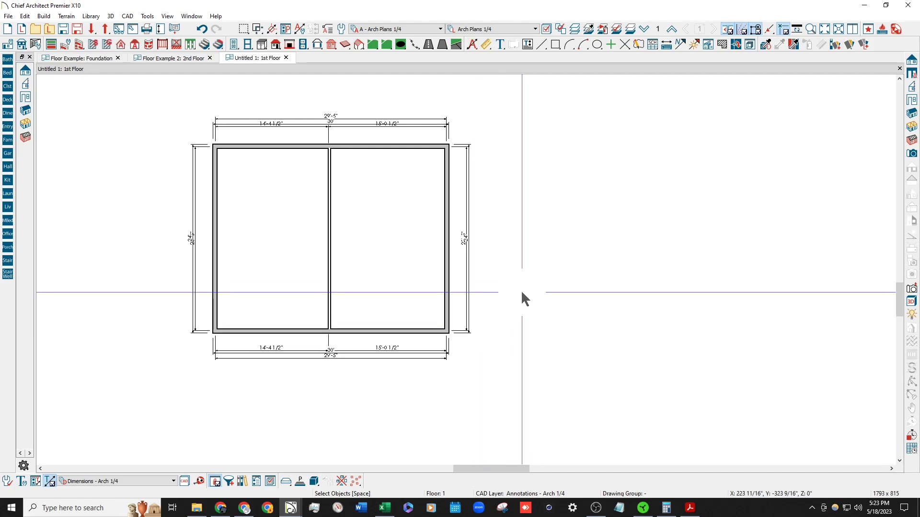
# Examine the upper and lower two-room buildings side by side, and fit the whole plan in view.
pyautogui.scroll(-4, 468, 315)
pyautogui.scroll(1, 303, 312)
pyautogui.scroll(1, 322, 293)
pyautogui.scroll(-2, 310, 315)
pyautogui.scroll(1, 308, 297)
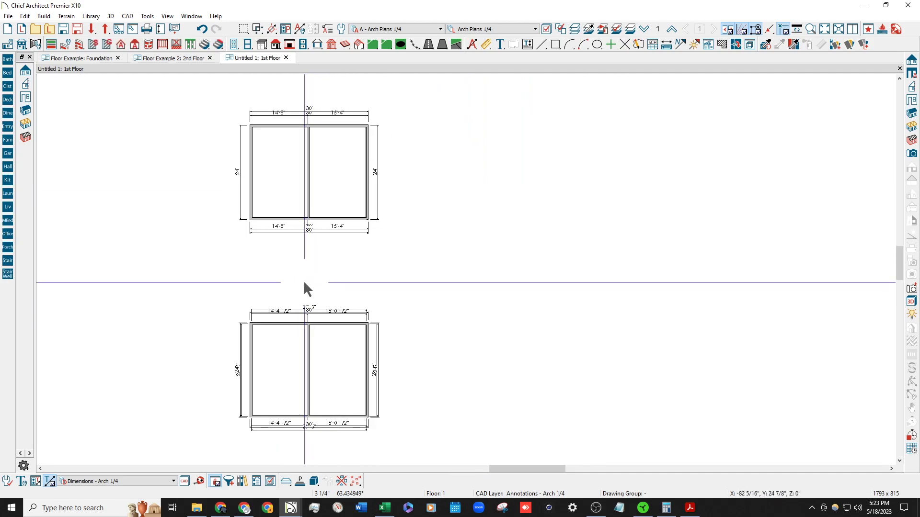
pyautogui.scroll(1, 305, 132)
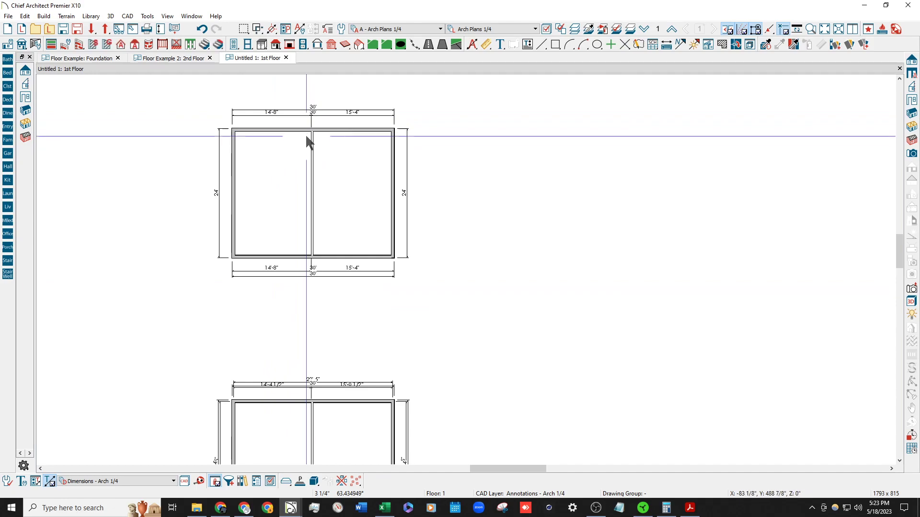
pyautogui.scroll(-2, 306, 140)
pyautogui.scroll(-2, 301, 225)
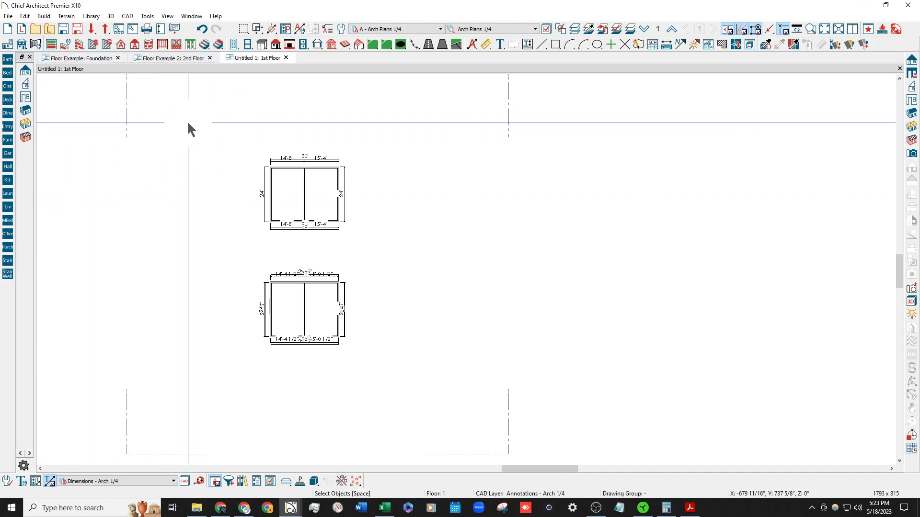
pyautogui.scroll(-1, 479, 208)
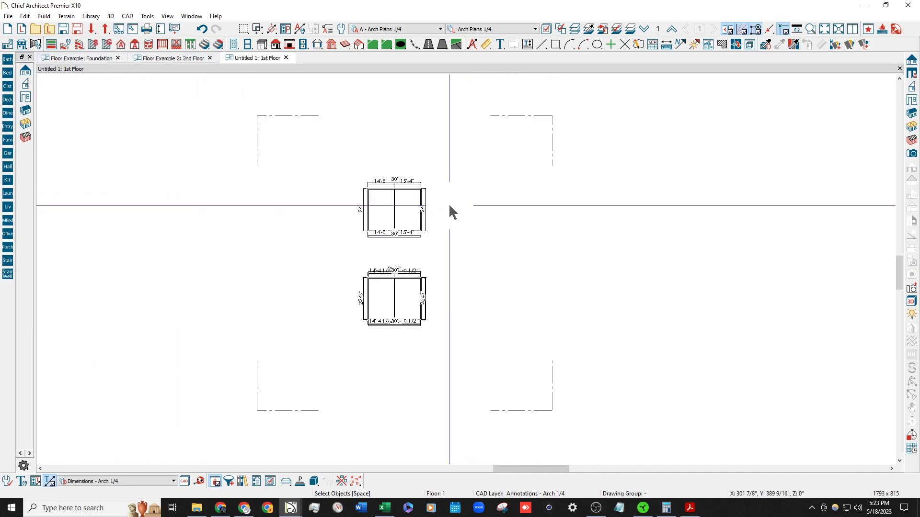
pyautogui.click(825, 29)
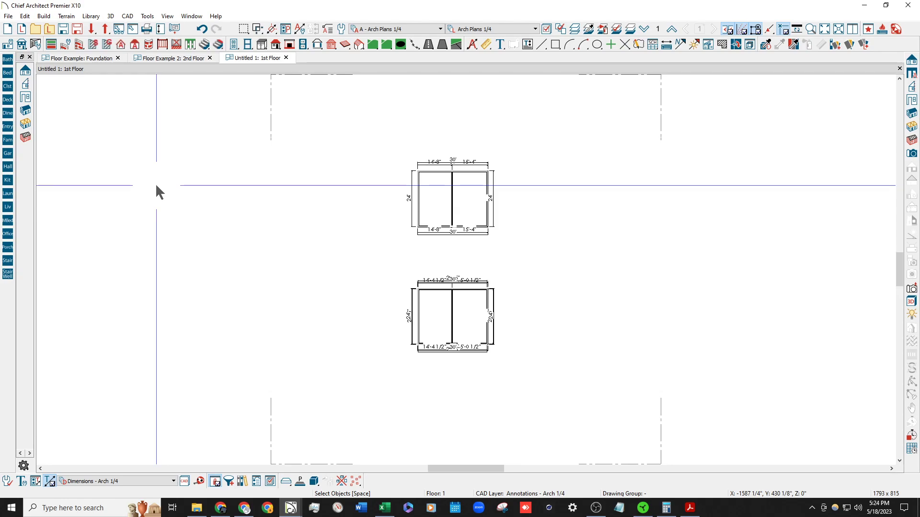
# Switch to the Floor Example foundation plan and examine its overall layout.
pyautogui.click(76, 58)
pyautogui.scroll(-4, 121, 144)
pyautogui.scroll(3, 308, 164)
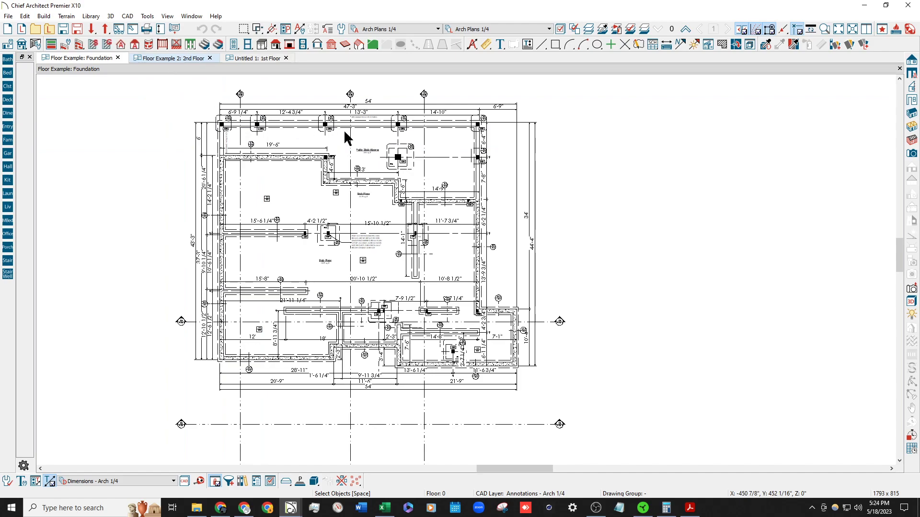
# Switch to the Floor Example 2 second-floor plan and examine its room layout.
pyautogui.click(160, 58)
pyautogui.scroll(3, 507, 164)
pyautogui.scroll(2, 470, 184)
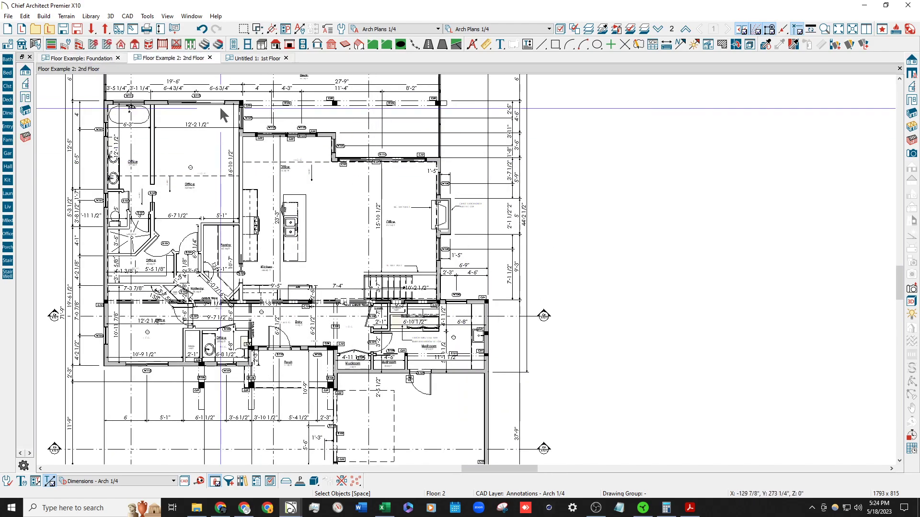
# Return to the Untitled 1 plan and review the upper and lower two-room buildings.
pyautogui.click(256, 58)
pyautogui.scroll(2, 376, 253)
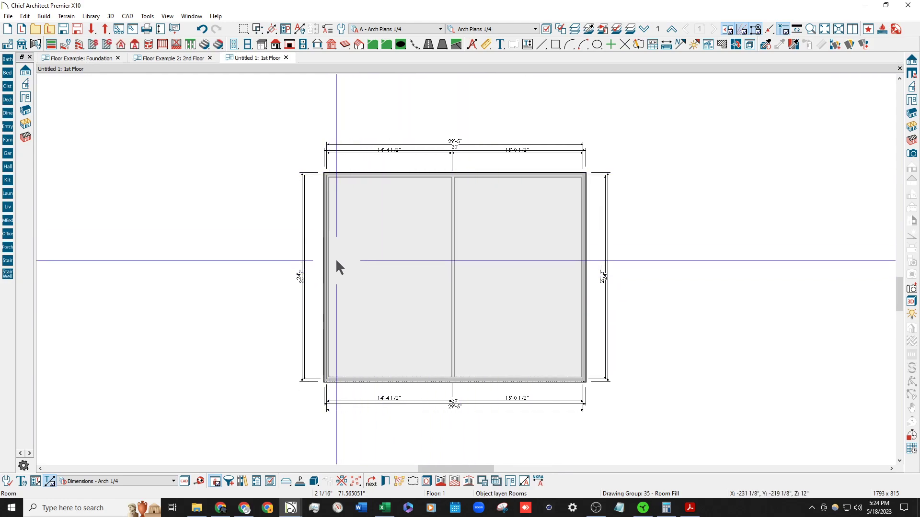
pyautogui.scroll(-1, 328, 249)
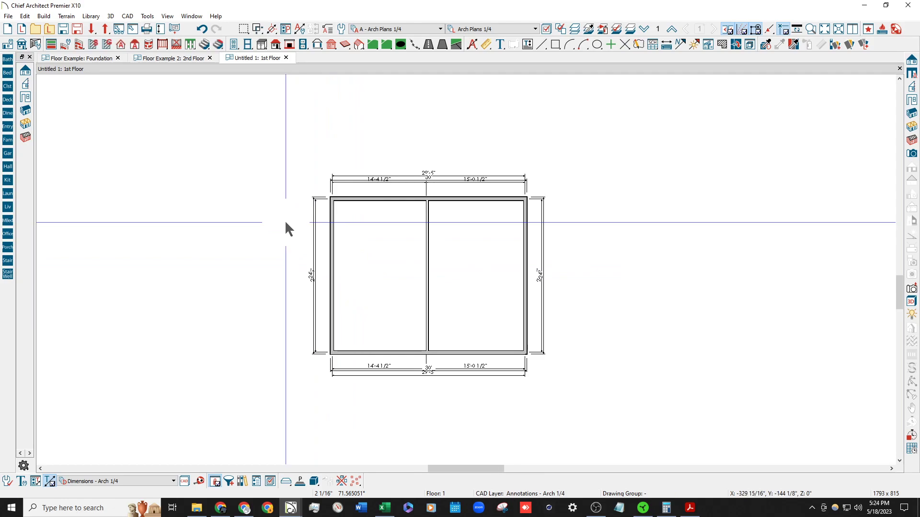
pyautogui.scroll(-1, 374, 280)
pyautogui.scroll(1, 373, 160)
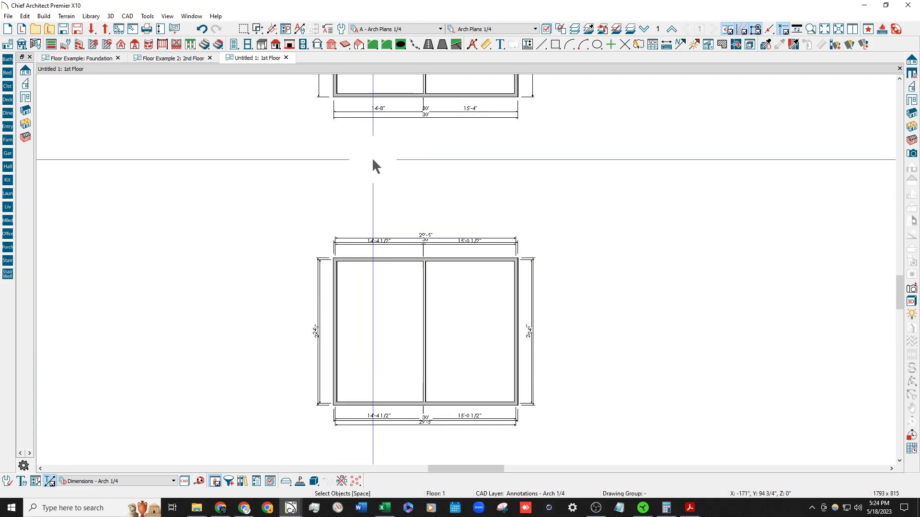
pyautogui.scroll(1, 441, 286)
# Switch back to the Floor Example foundation plan and examine its overall dimensions, stem walls and interior footings.
pyautogui.click(83, 58)
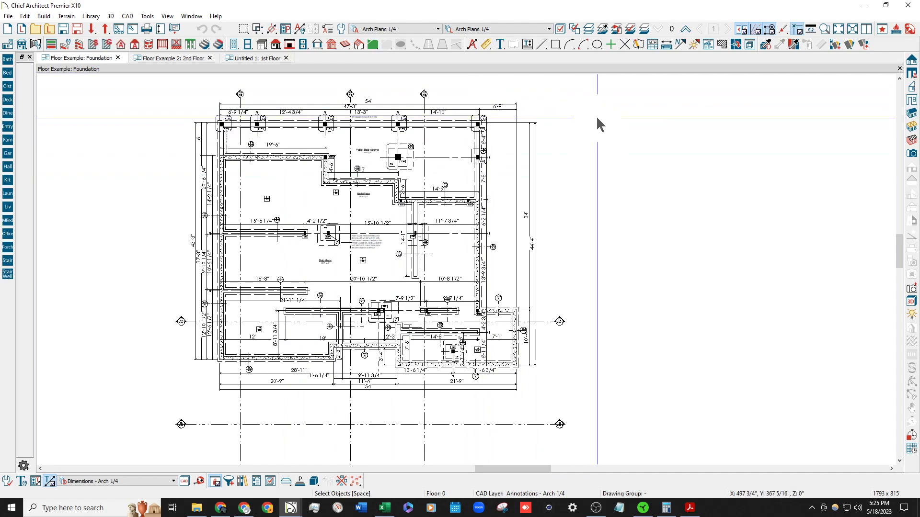
pyautogui.click(532, 176)
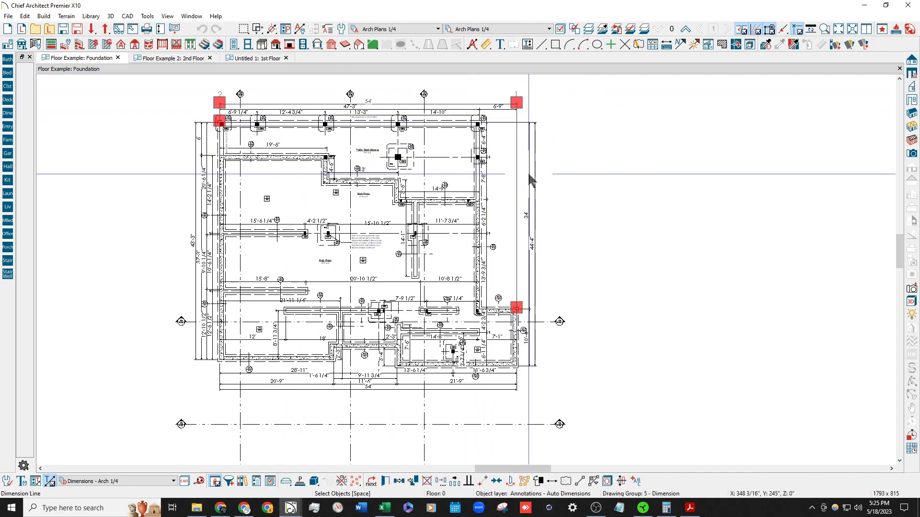
pyautogui.click(535, 195)
pyautogui.click(651, 217)
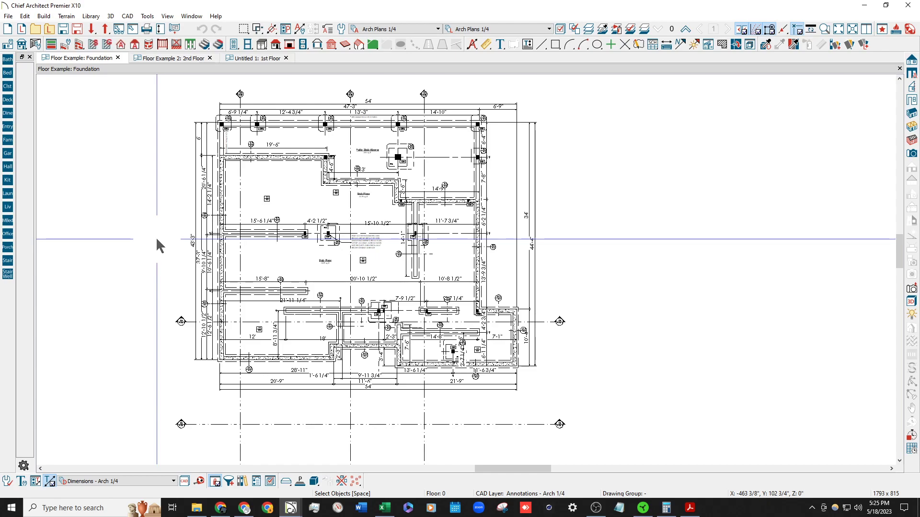
pyautogui.scroll(-1, 332, 196)
pyautogui.scroll(1, 330, 196)
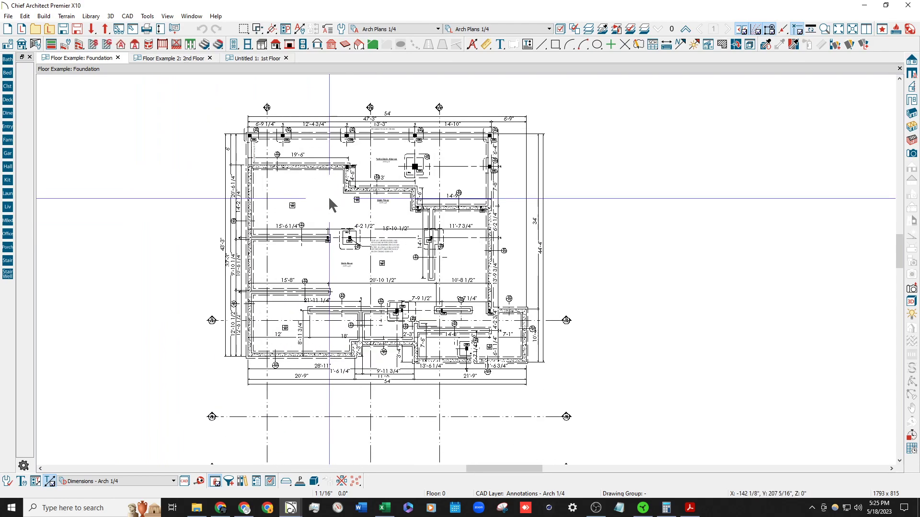
pyautogui.scroll(2, 353, 267)
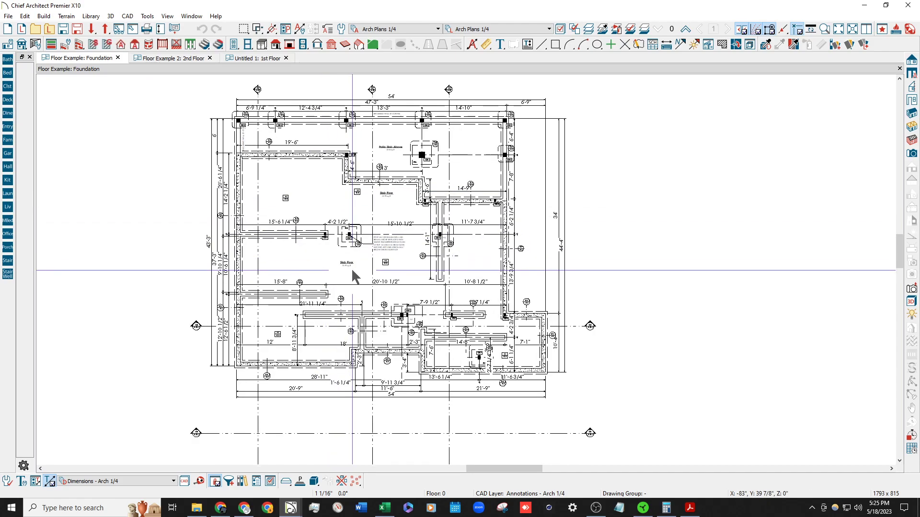
pyautogui.scroll(-1, 312, 306)
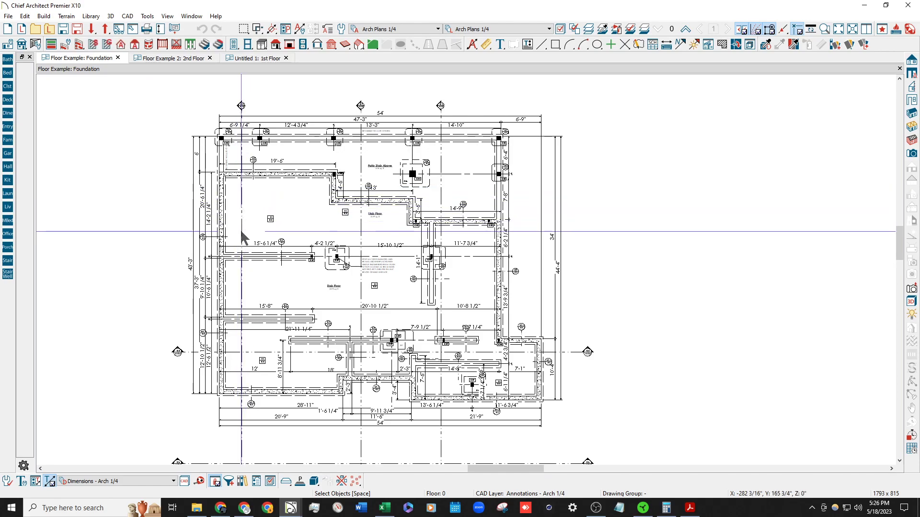
# View the Floor Example house in an orthographic floor overview and a full overview, orbit around its exterior, and close both cameras.
pyautogui.click(911, 139)
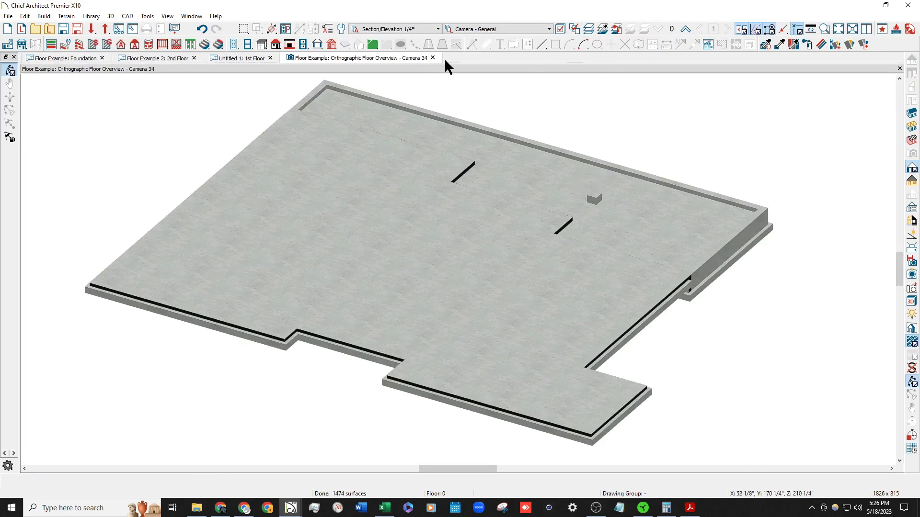
pyautogui.click(433, 57)
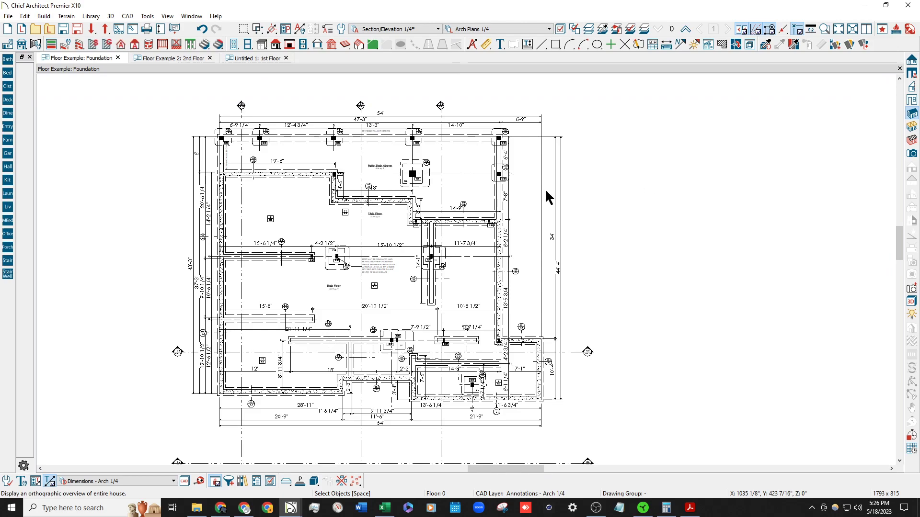
pyautogui.moveTo(544, 192); pyautogui.dragTo(359, 324)
pyautogui.scroll(1, 429, 308)
pyautogui.scroll(2, 344, 383)
pyautogui.moveTo(344, 382); pyautogui.dragTo(360, 371)
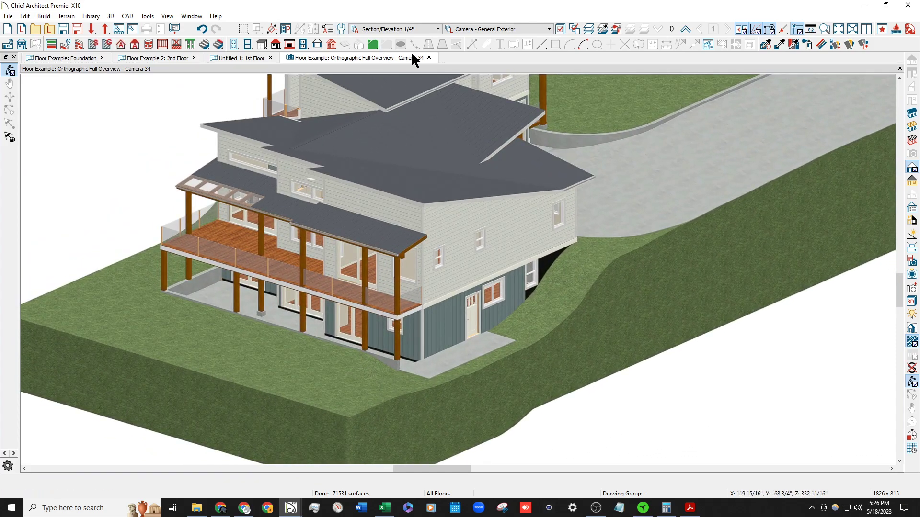
pyautogui.click(428, 58)
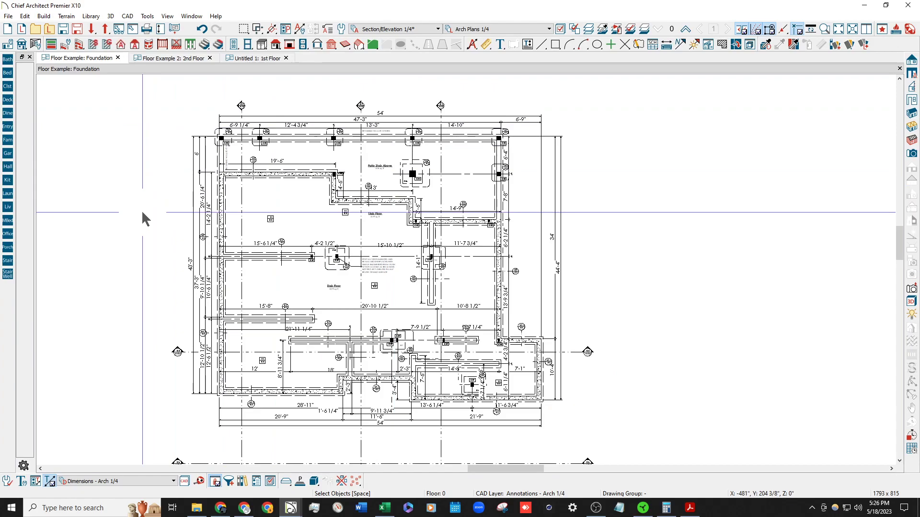
# Compare the Floor Example foundation plan with the first-floor plan above it, and return to the foundation level.
pyautogui.scroll(2, 295, 263)
pyautogui.scroll(-2, 254, 199)
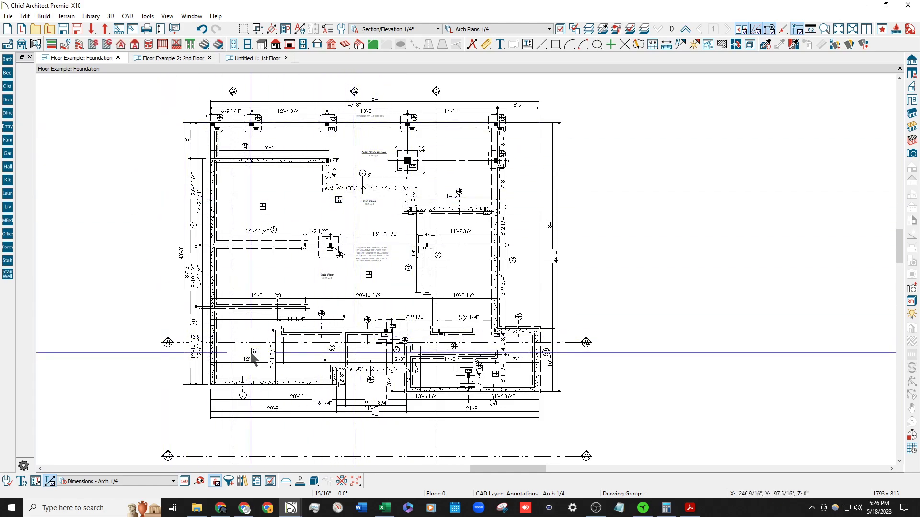
pyautogui.click(685, 29)
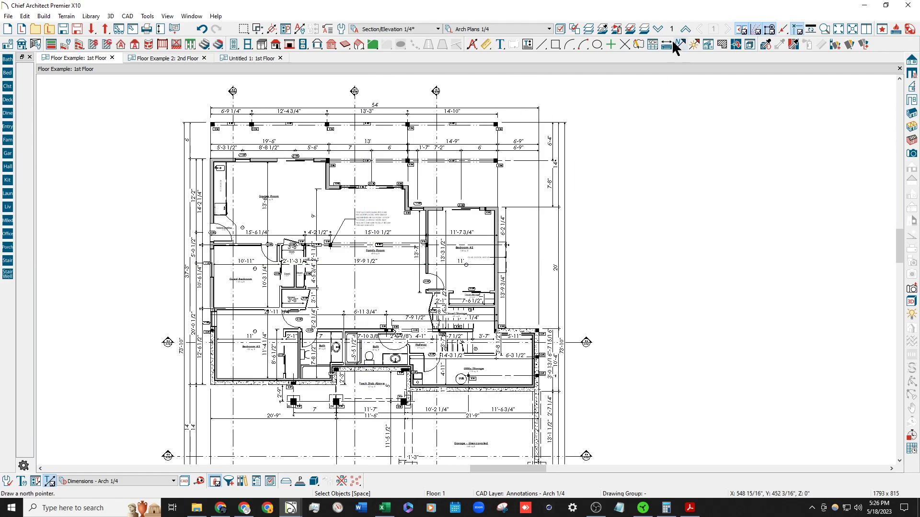
pyautogui.click(657, 30)
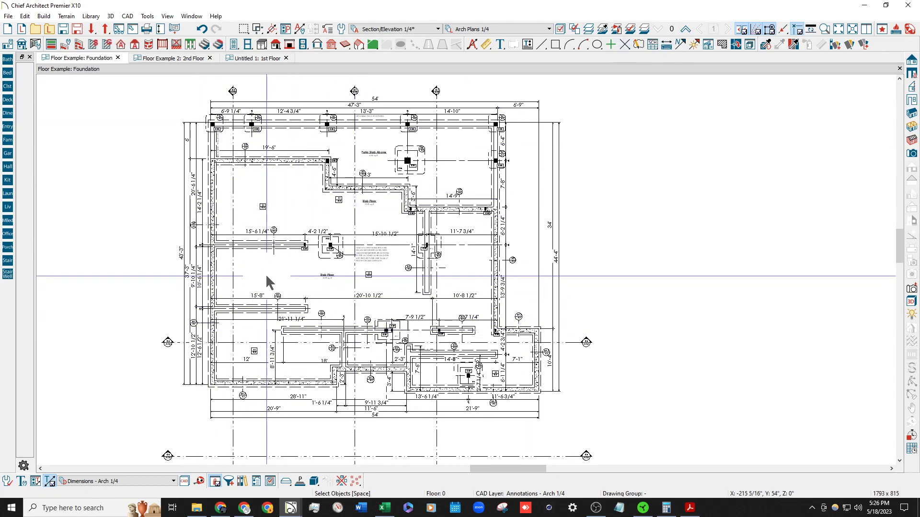
pyautogui.click(685, 29)
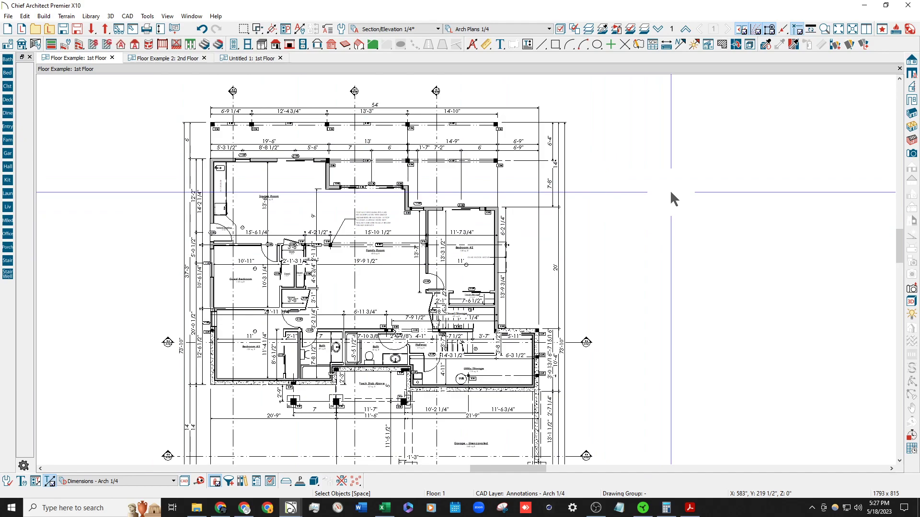
pyautogui.click(658, 29)
# Select the large foundation room enclosed by the stem walls to check its extents, and clear the selection.
pyautogui.click(258, 277)
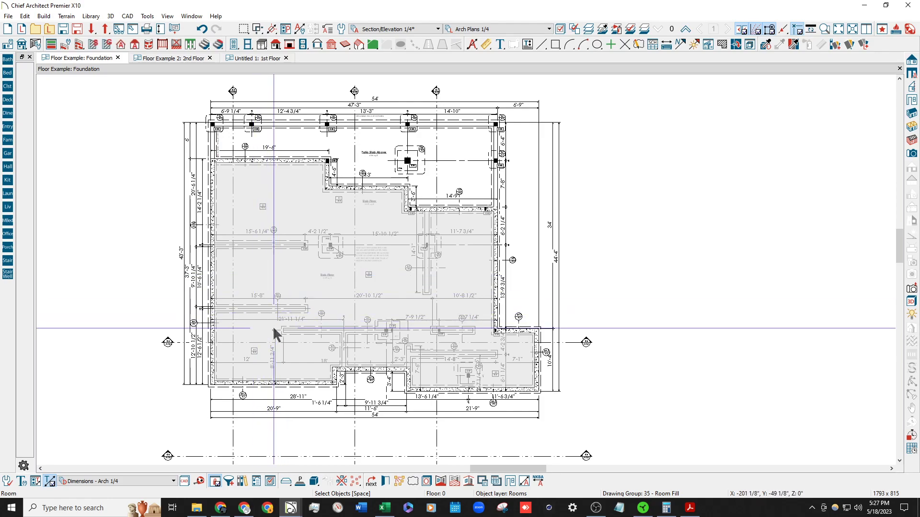
pyautogui.click(661, 230)
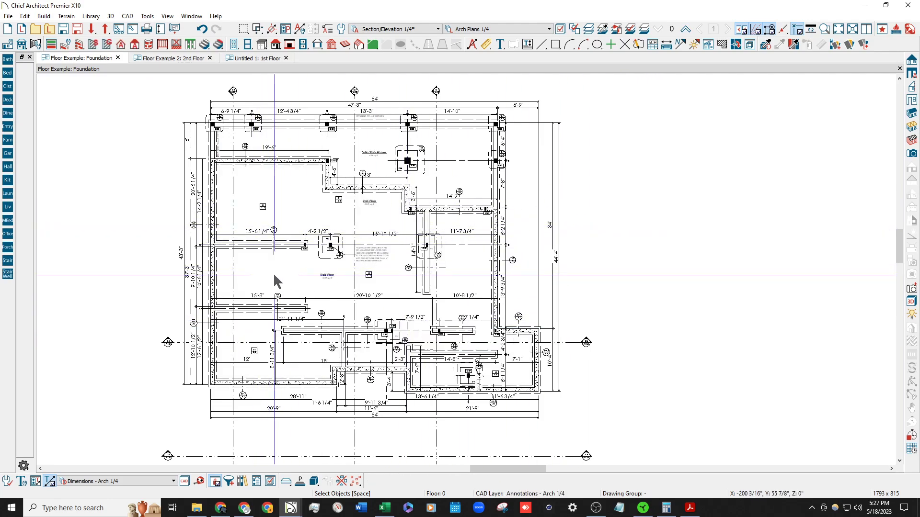
pyautogui.scroll(-2, 336, 198)
pyautogui.scroll(2, 348, 196)
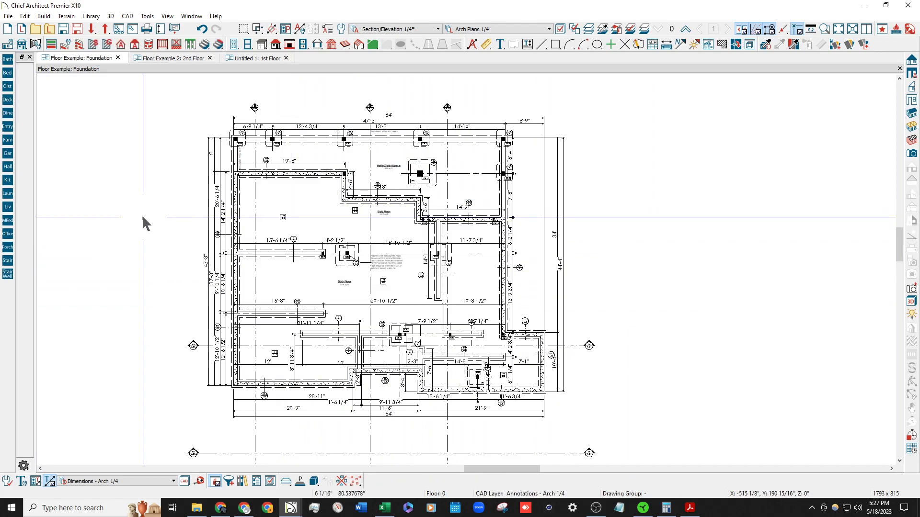
pyautogui.scroll(1, 390, 225)
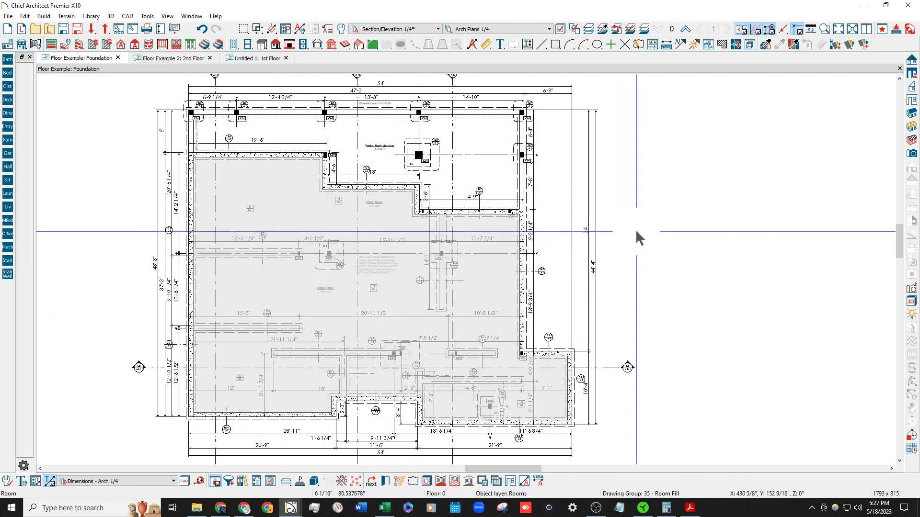
pyautogui.scroll(-1, 654, 251)
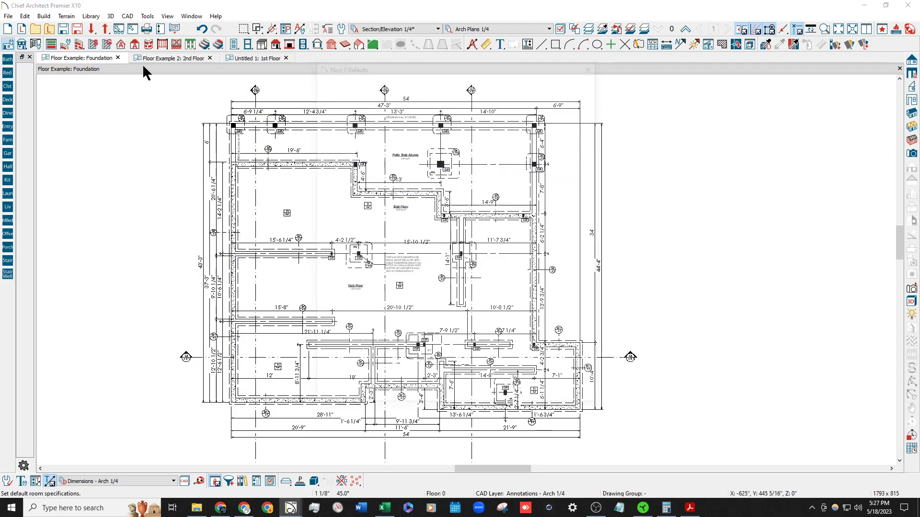
# Open the foundation level's floor defaults and set the stem wall height to 72".
pyautogui.click(8, 44)
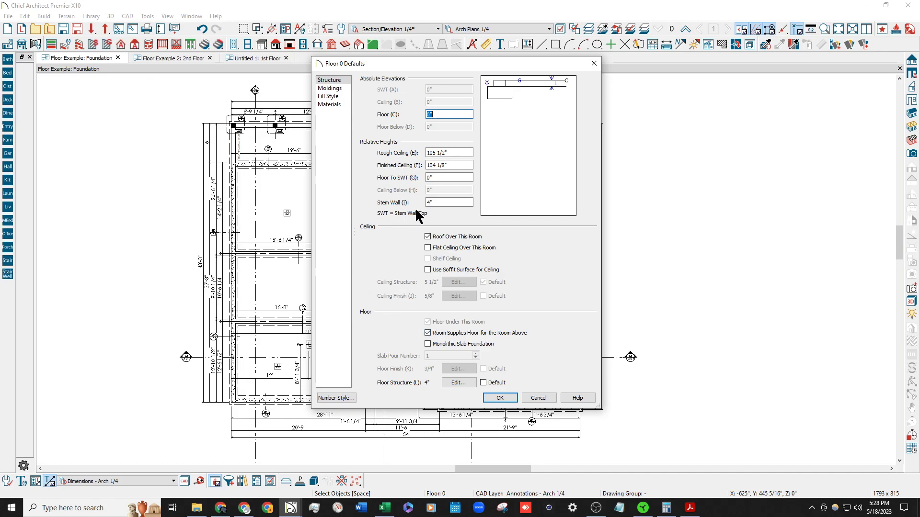
pyautogui.doubleClick(464, 203)
pyautogui.write('72')
pyautogui.press('Tab')
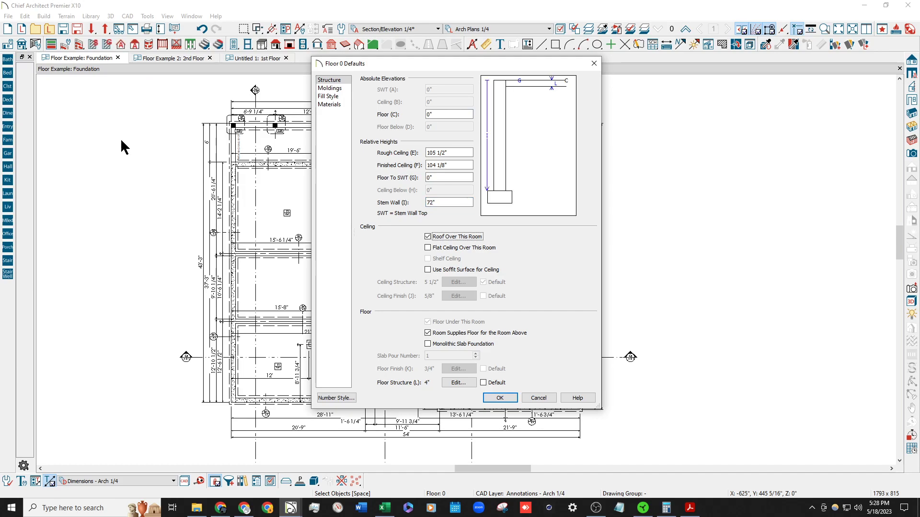
# Disable Room Supplies Floor for the Room Above in the floor defaults, and set the floor elevation to -68" and stem wall to 72".
pyautogui.click(428, 333)
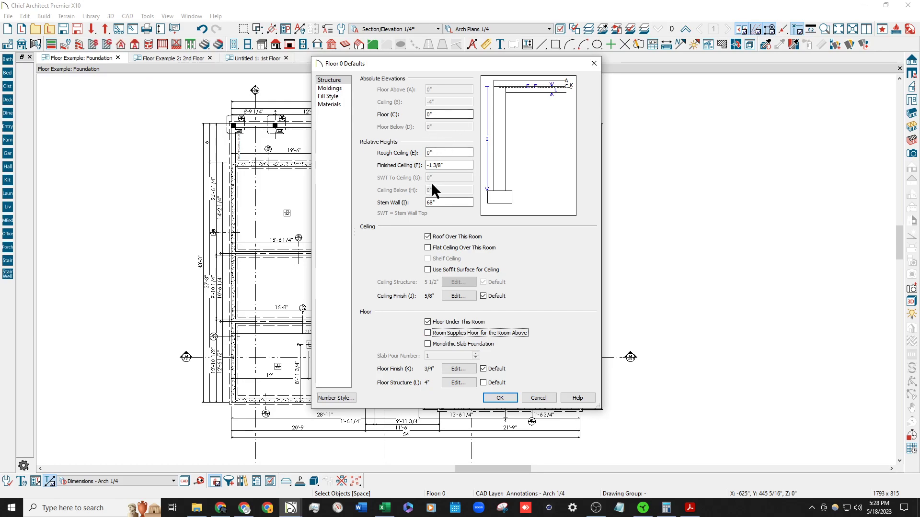
pyautogui.click(448, 204)
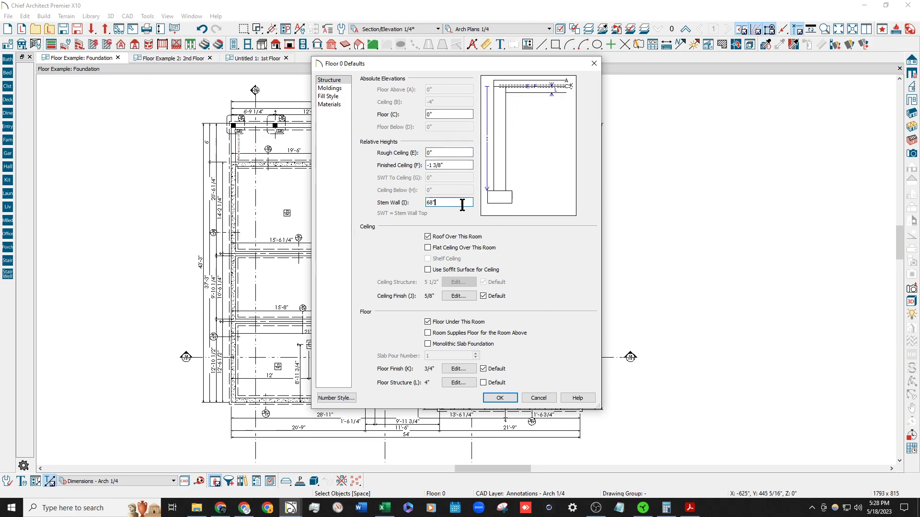
pyautogui.click(453, 114)
pyautogui.write('-200')
pyautogui.press('Tab')
pyautogui.press('Tab')
pyautogui.press('Tab')
pyautogui.write('72')
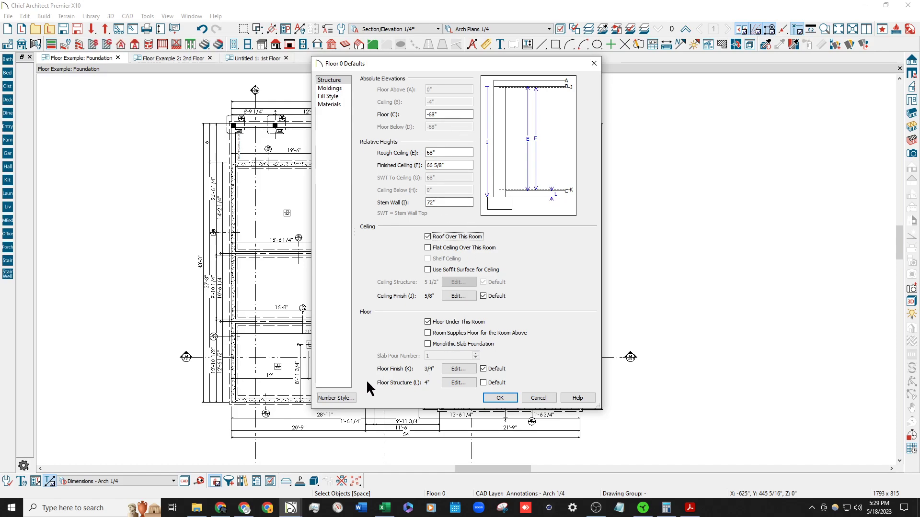
# Set the default floor structure thickness to 2" and the floor elevation to -70", and apply the foundation floor defaults.
pyautogui.click(459, 383)
pyautogui.write('2')
pyautogui.click(484, 335)
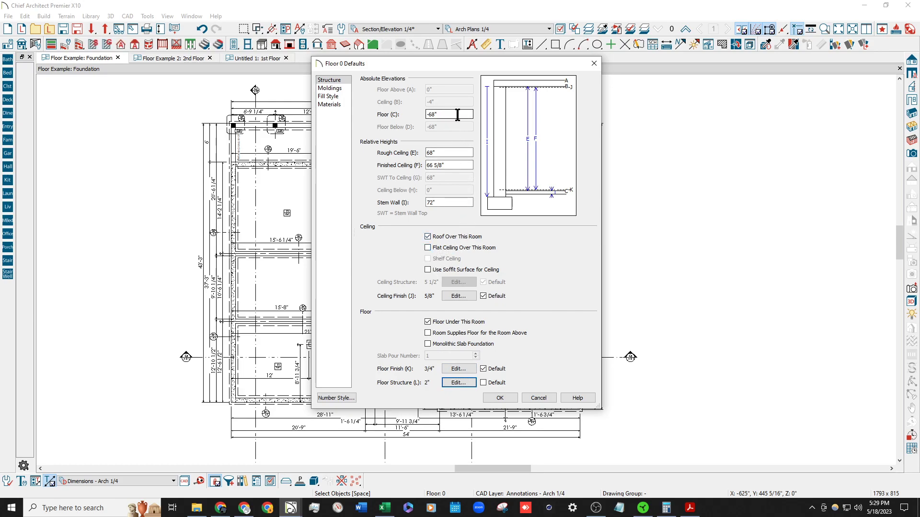
pyautogui.click(465, 115)
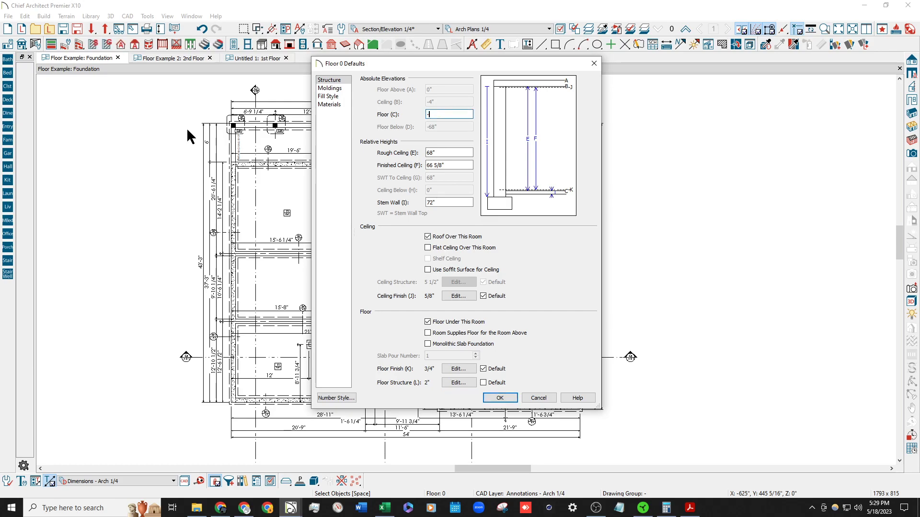
pyautogui.press('Tab')
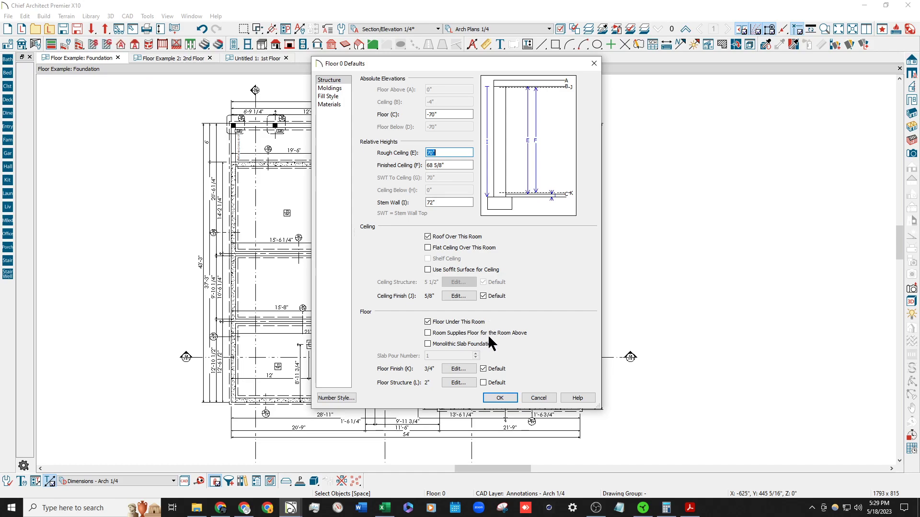
pyautogui.click(499, 398)
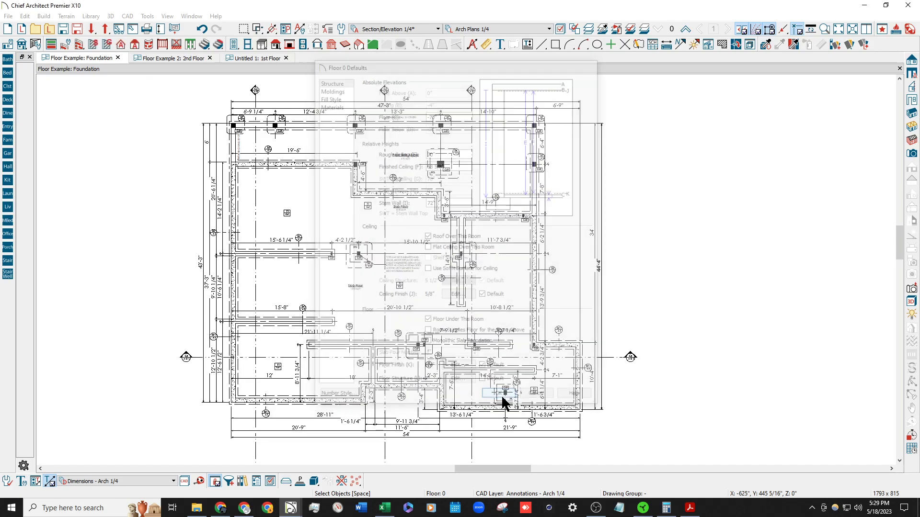
# Examine the updated foundation walls up close and switch to the Floor Example first-floor plan.
pyautogui.scroll(1, 143, 249)
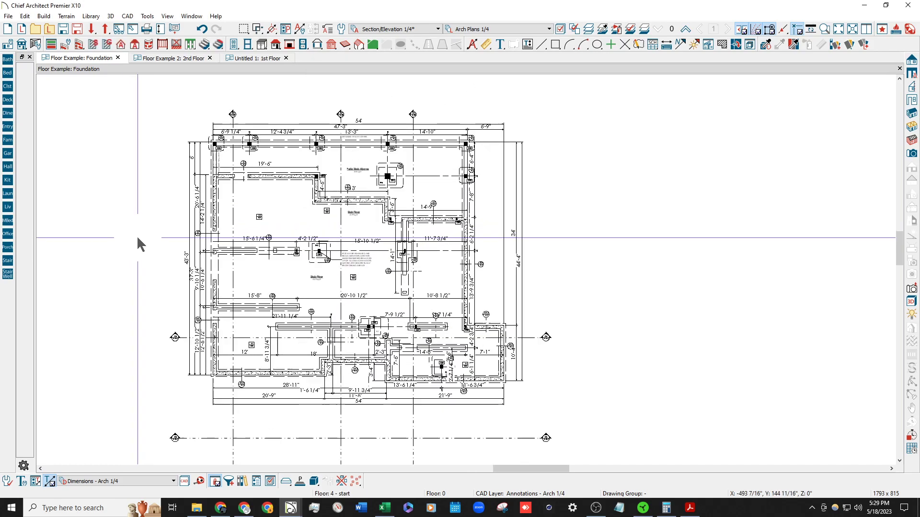
pyautogui.scroll(1, 235, 278)
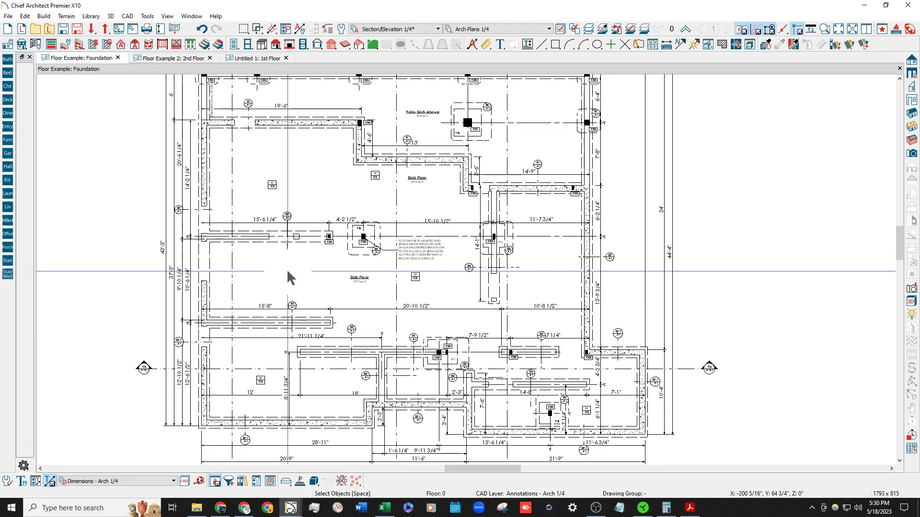
pyautogui.click(686, 29)
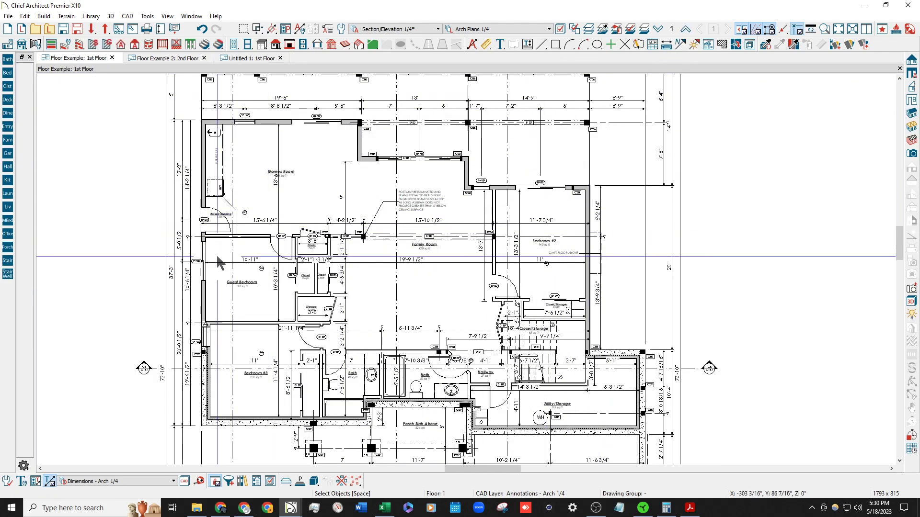
# Restore the floor structure to its default thickness in the Floor 1 defaults and apply the change.
pyautogui.scroll(-1, 215, 250)
pyautogui.scroll(1, 364, 247)
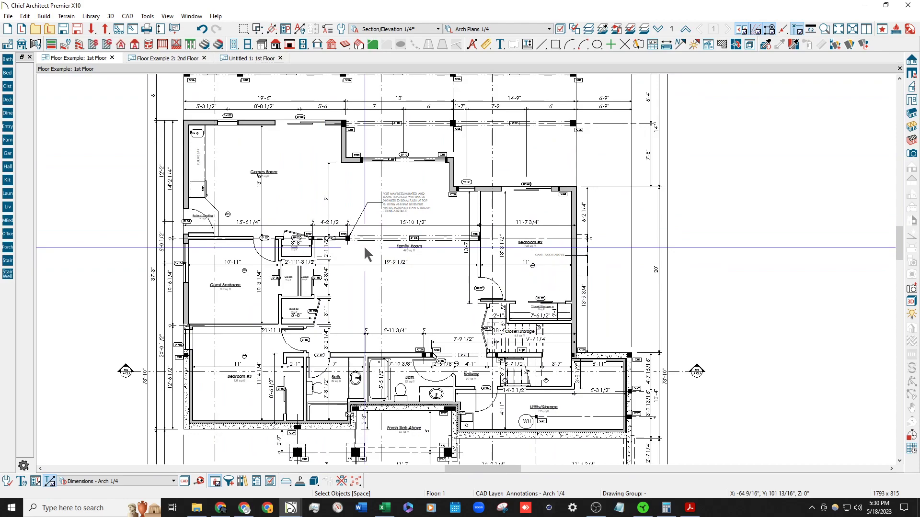
pyautogui.click(8, 44)
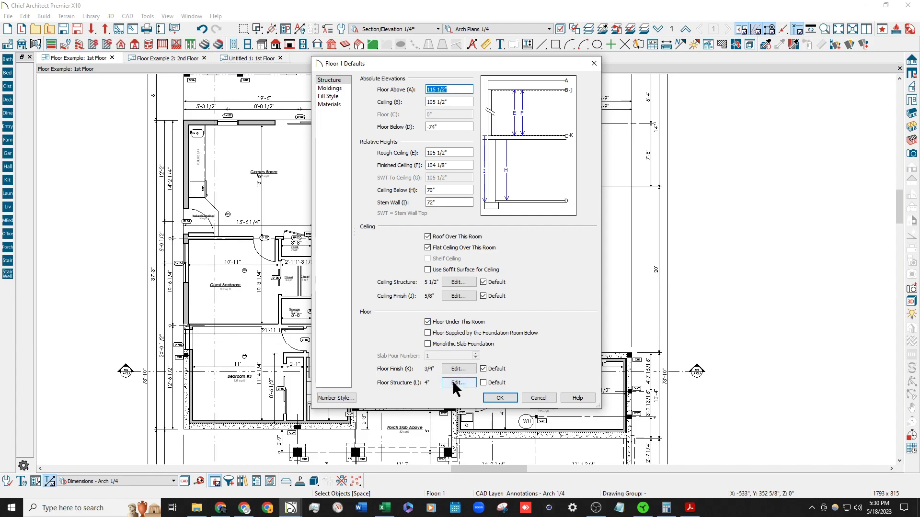
pyautogui.click(483, 382)
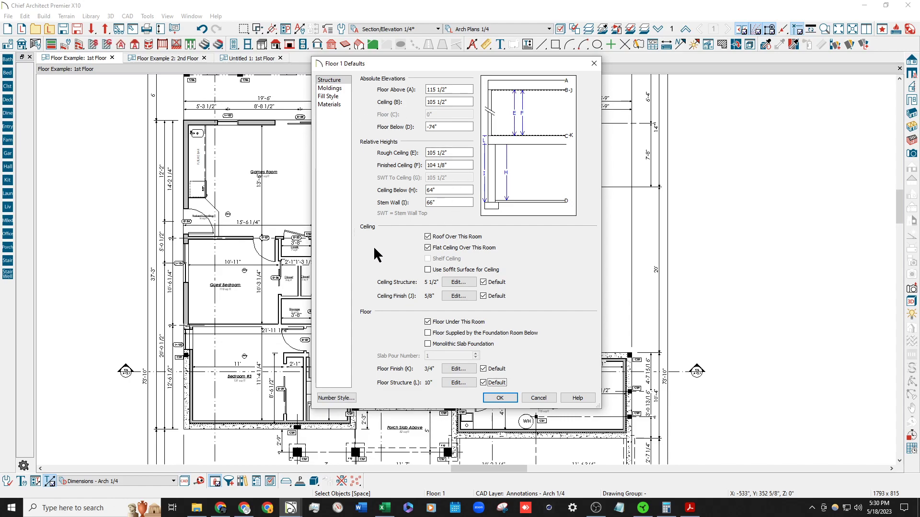
pyautogui.click(499, 398)
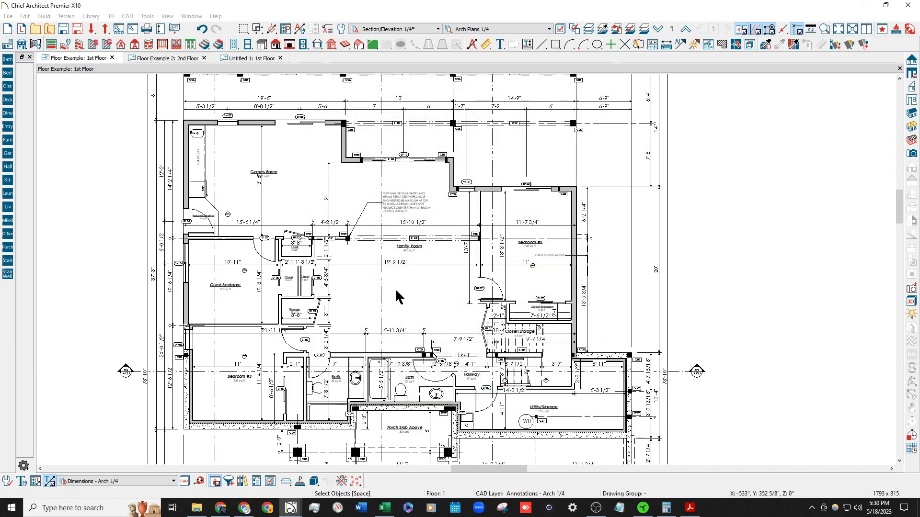
# Go down to the foundation level and review its floor default heights and floor structure.
pyautogui.click(645, 30)
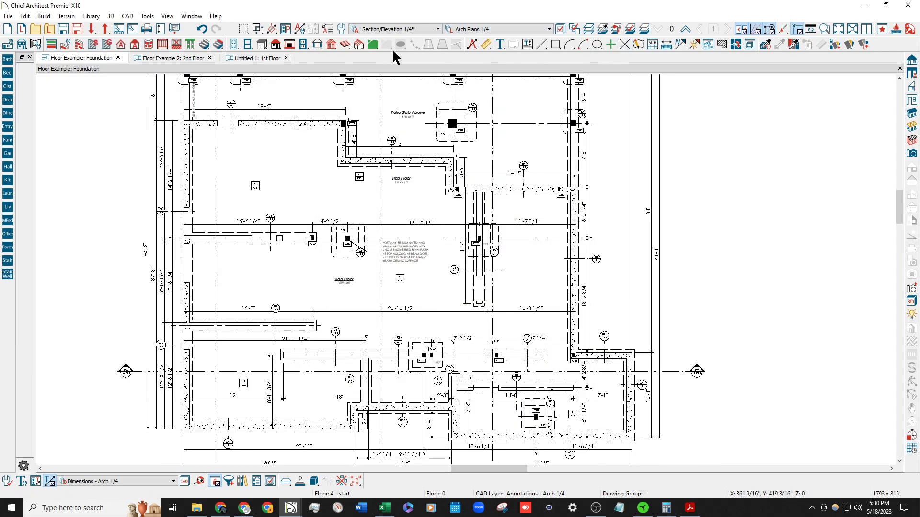
pyautogui.click(7, 44)
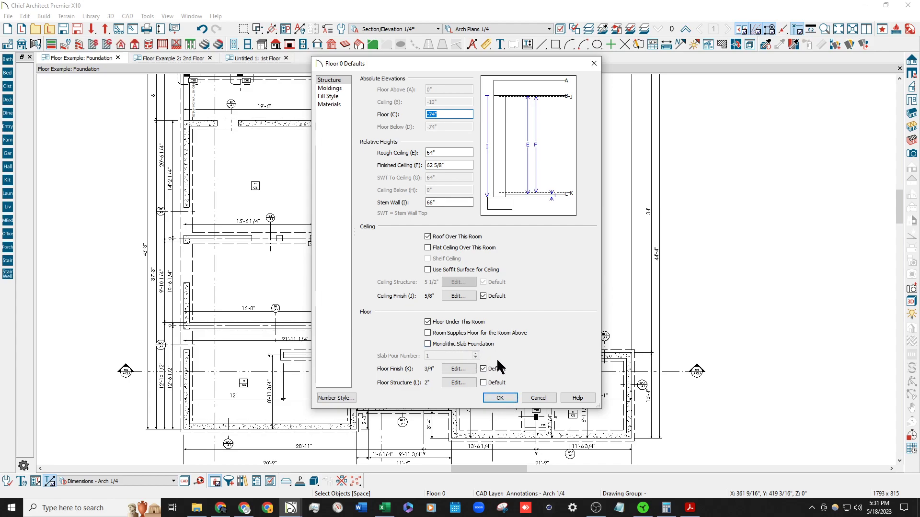
pyautogui.click(500, 398)
# Examine the platform intersection options in the structure settings of the foundation wall below Bedroom #3.
pyautogui.click(314, 425)
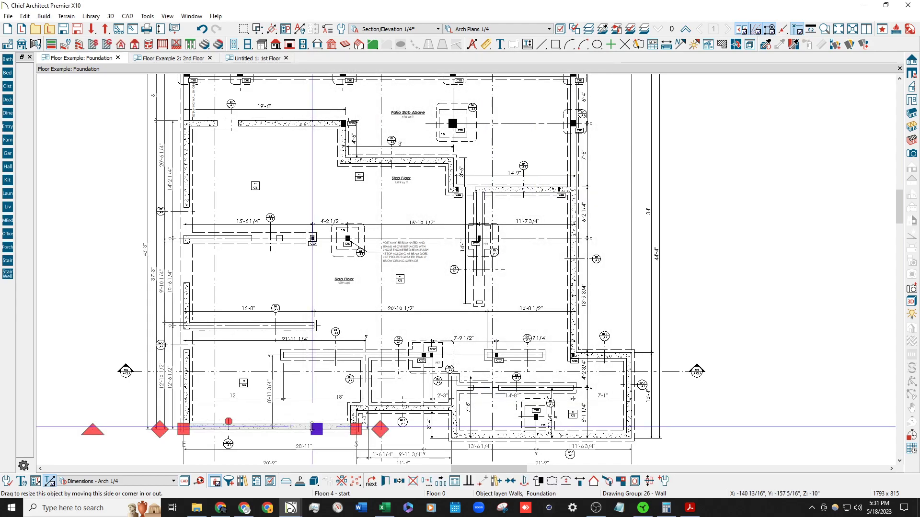
pyautogui.hotkey('ctrl', 'e')
pyautogui.click(271, 83)
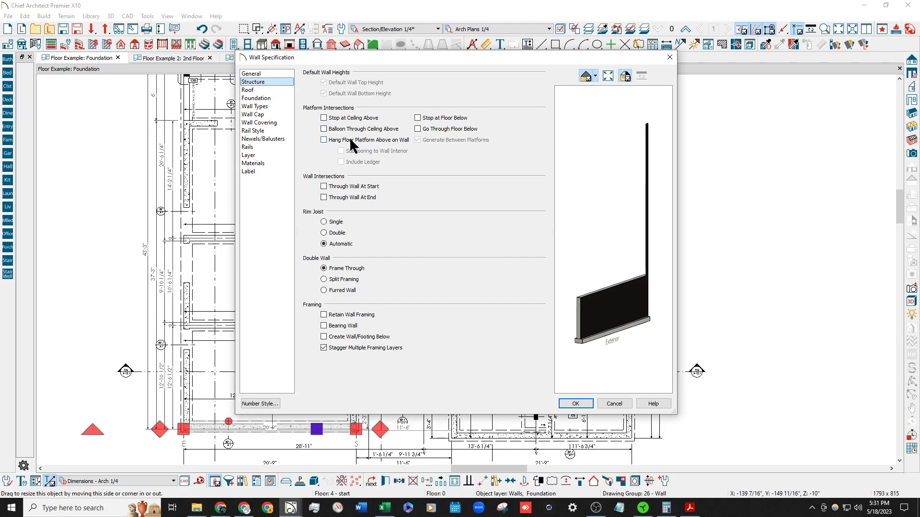
pyautogui.press('Escape')
# Cut a backclipped cross section through the house from the foundation plan and examine the lower floor and footings.
pyautogui.scroll(-2, 370, 205)
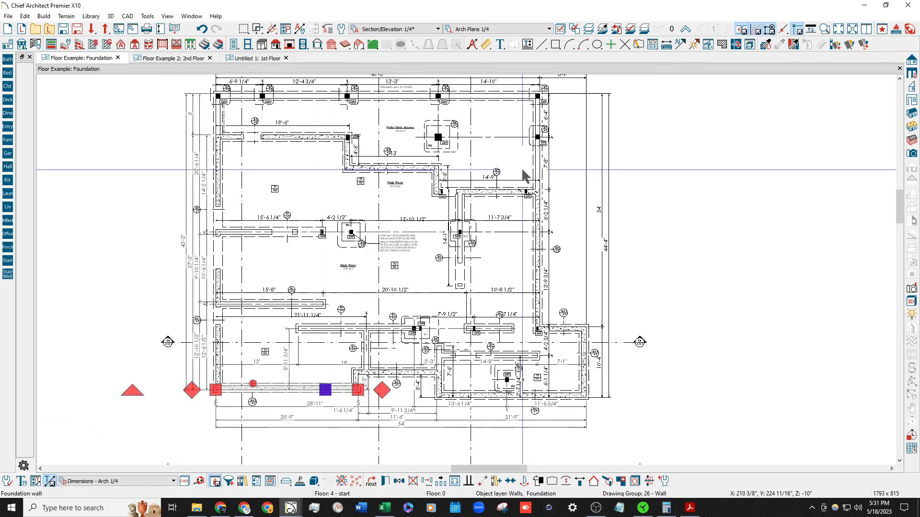
pyautogui.click(911, 87)
pyautogui.scroll(1, 278, 313)
pyautogui.moveTo(338, 266); pyautogui.dragTo(283, 266)
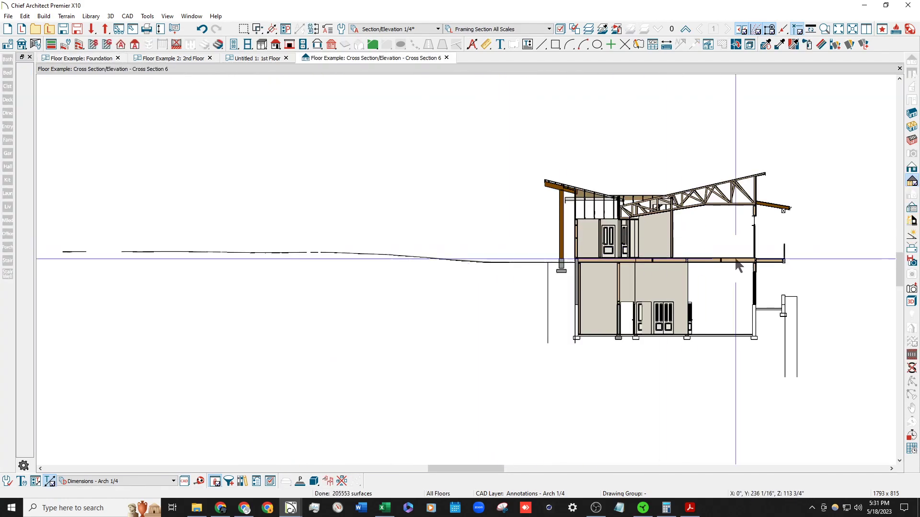
pyautogui.scroll(3, 806, 289)
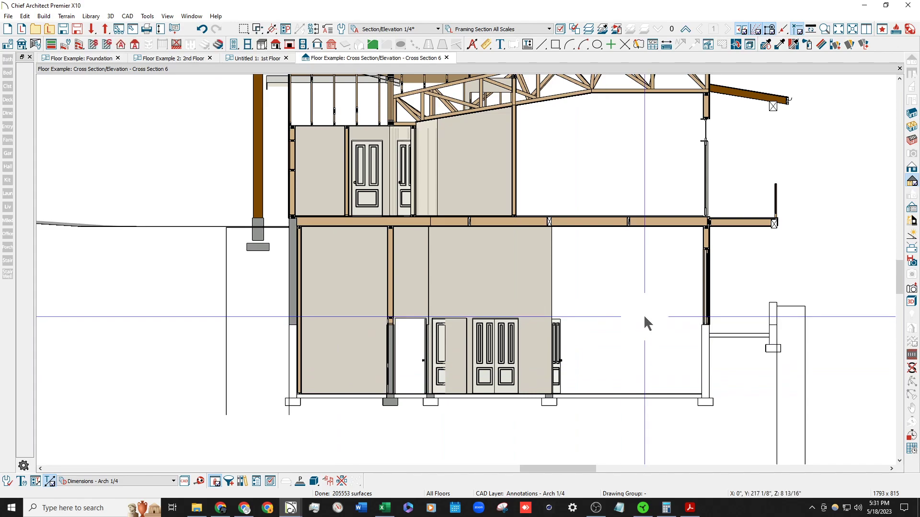
# Close the cross section views and display the first-floor plan of Floor Example.
pyautogui.click(253, 57)
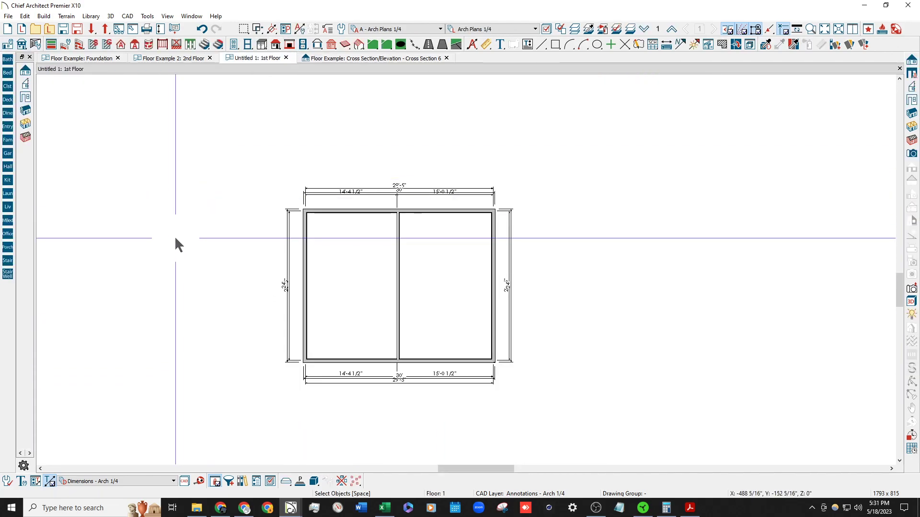
pyautogui.click(67, 58)
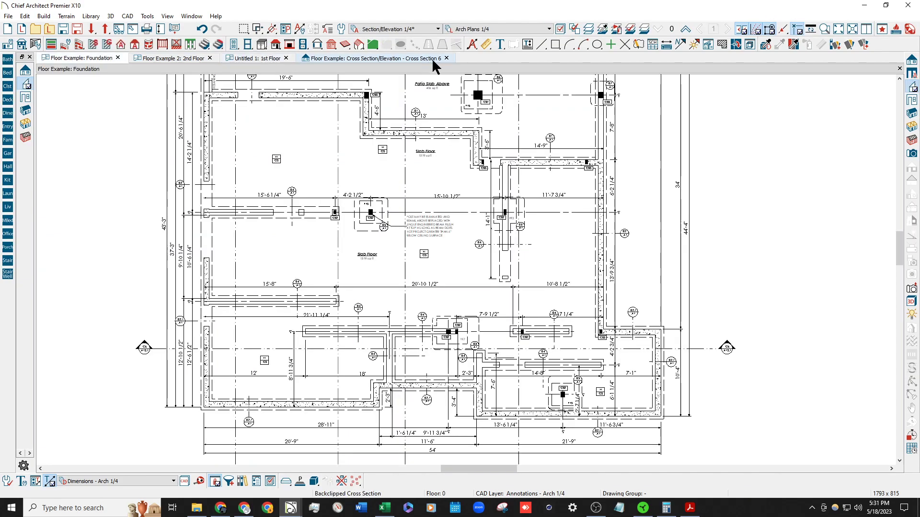
pyautogui.click(446, 58)
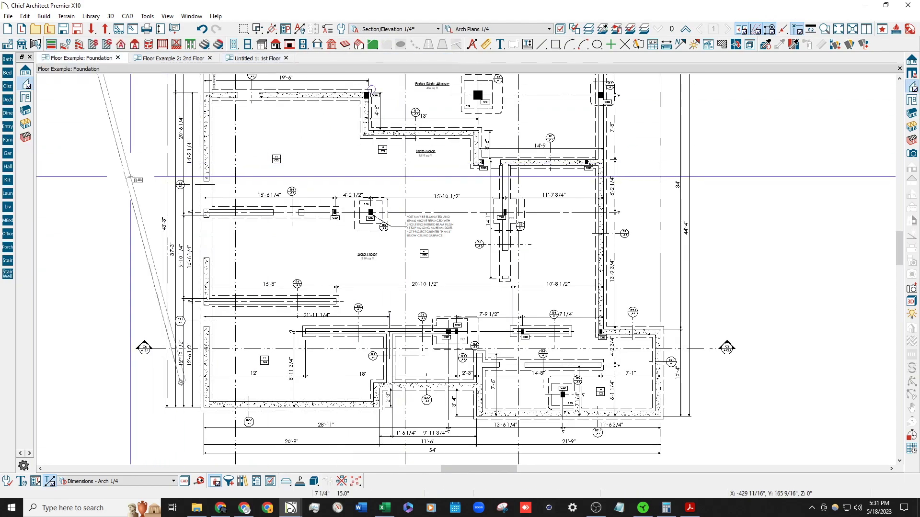
pyautogui.moveTo(181, 383); pyautogui.dragTo(130, 177)
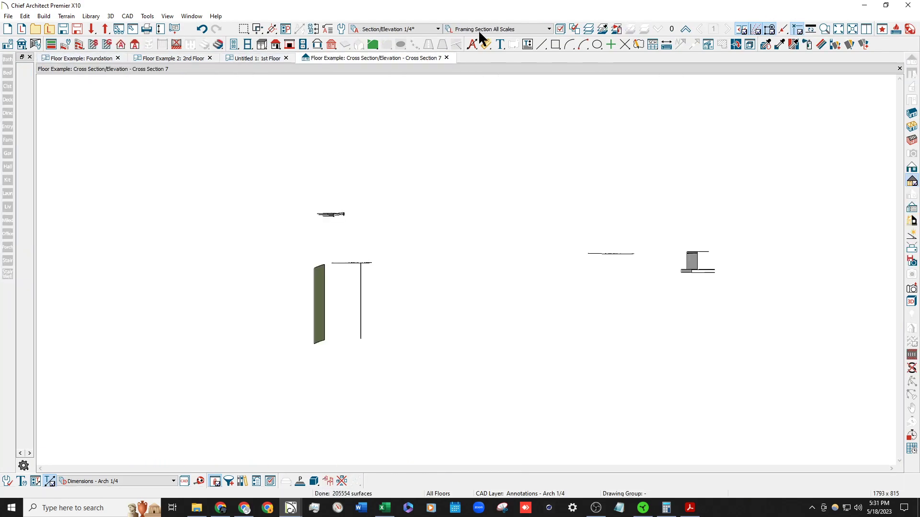
pyautogui.click(446, 58)
pyautogui.click(686, 30)
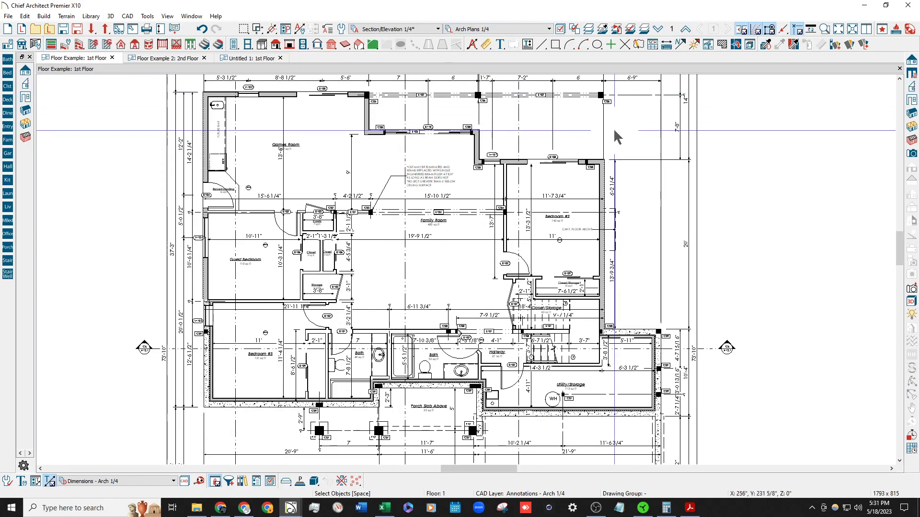
# Disable Floor Supplied by the Foundation Room Below for Bedroom #3 and return its Floor Below elevation to the default.
pyautogui.scroll(2, 602, 383)
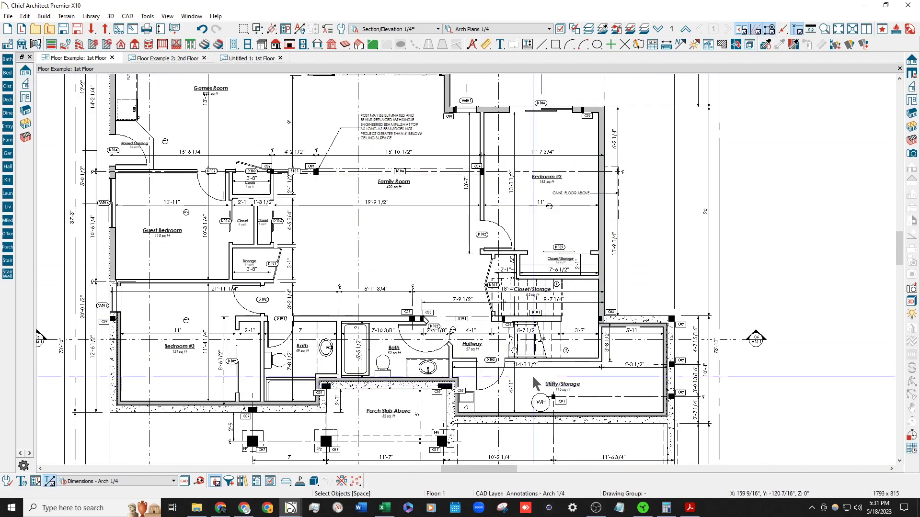
pyautogui.scroll(-1, 501, 325)
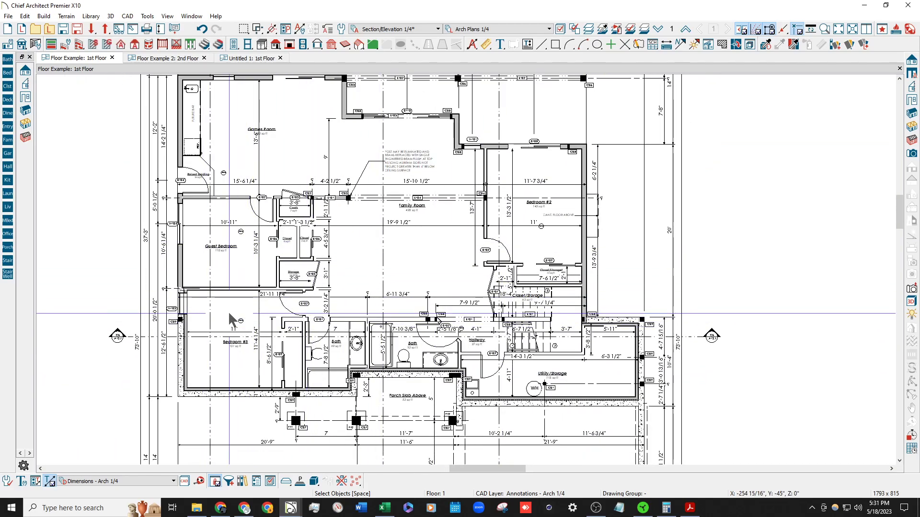
pyautogui.doubleClick(194, 345)
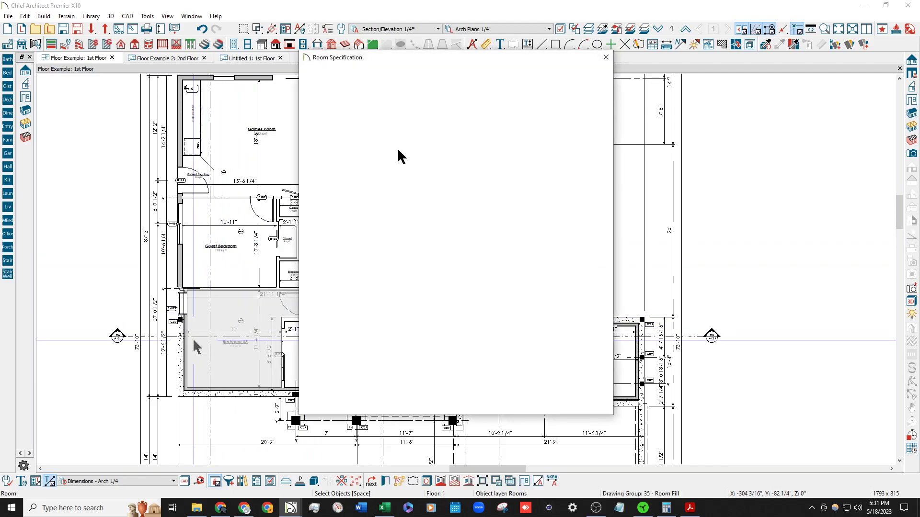
pyautogui.click(326, 82)
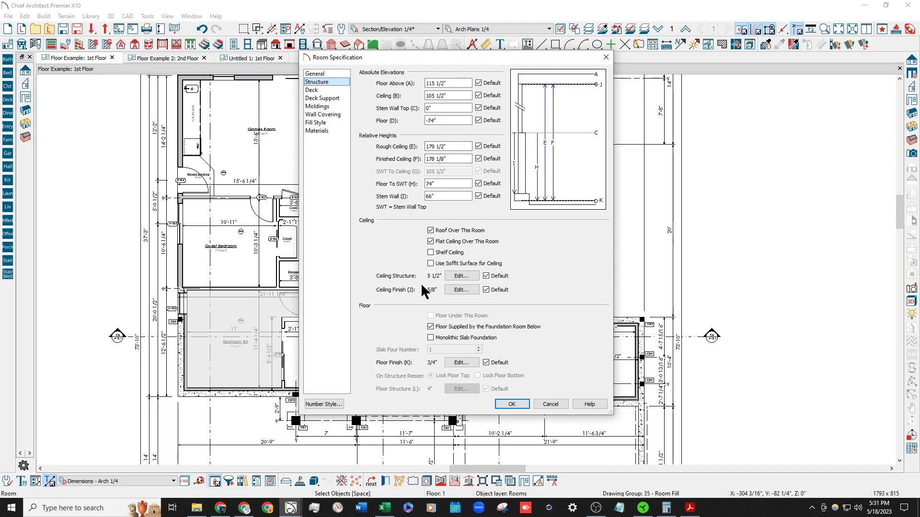
pyautogui.click(456, 328)
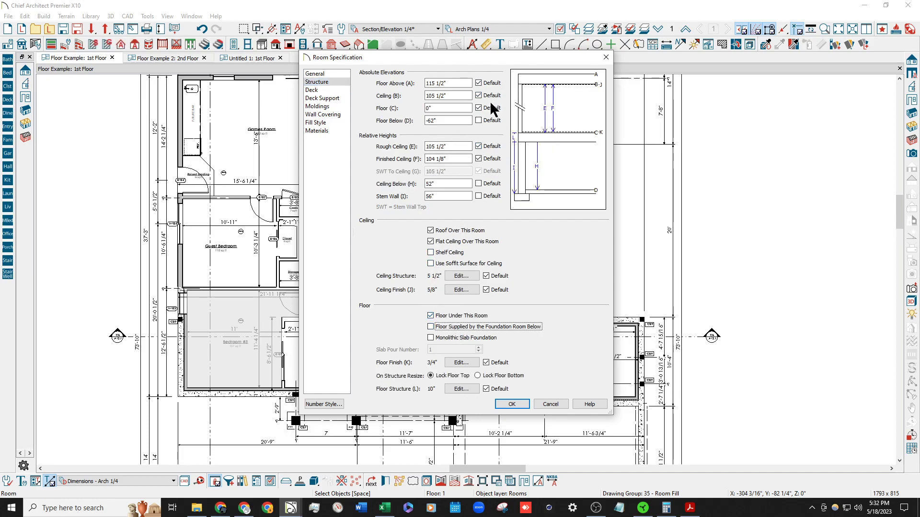
pyautogui.click(478, 120)
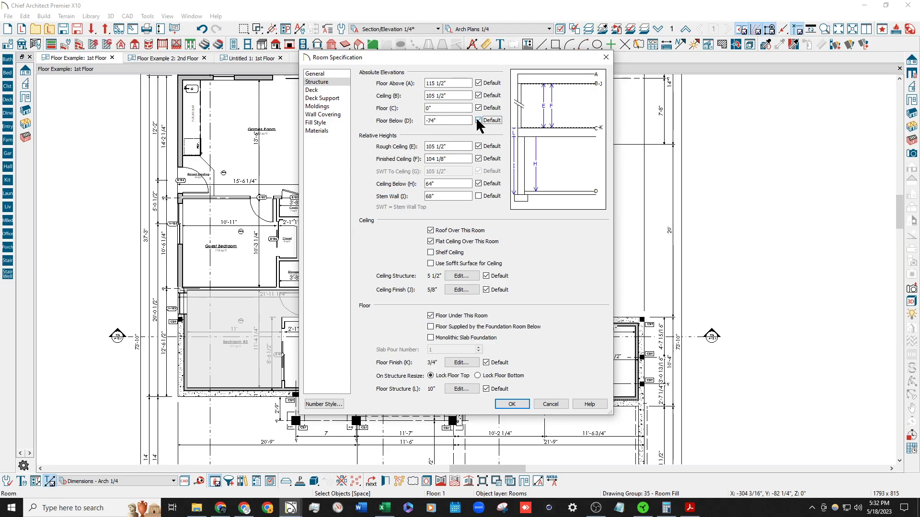
pyautogui.click(478, 197)
pyautogui.click(520, 404)
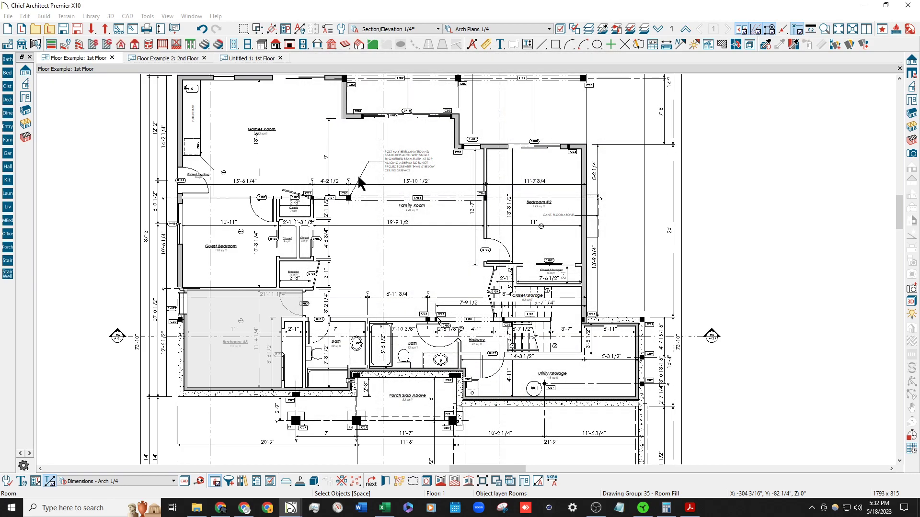
# Switch the plan to the Working - Rooms view and hide the floor beam and post layers.
pyautogui.click(403, 29)
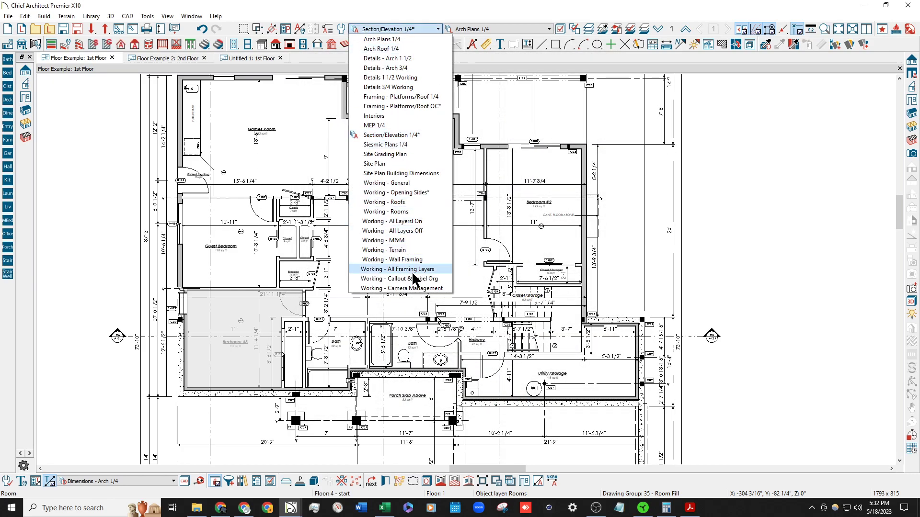
pyautogui.click(410, 211)
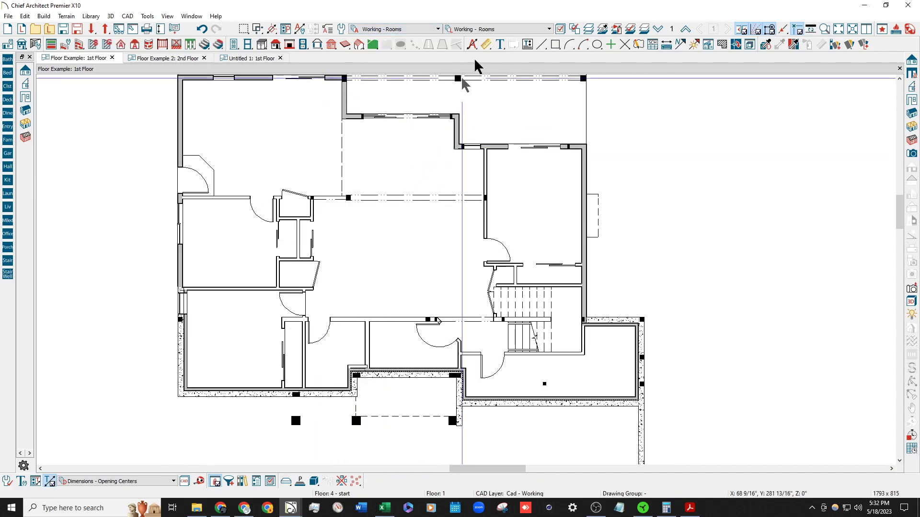
pyautogui.click(588, 30)
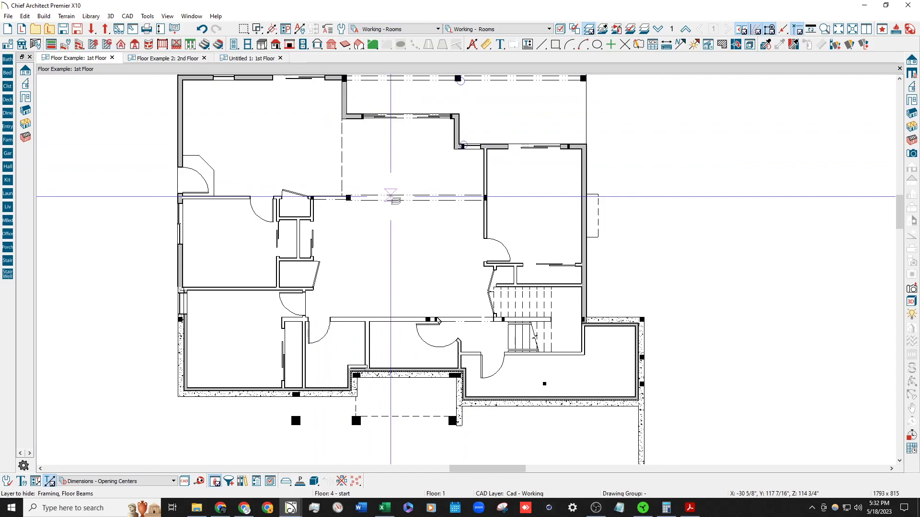
pyautogui.click(351, 197)
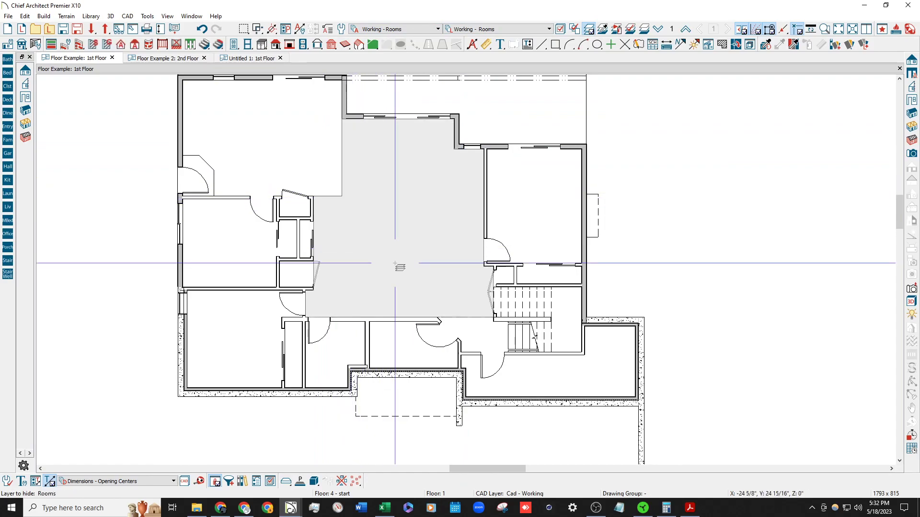
pyautogui.press('Escape')
# Review the structure settings of Bedroom #3, including its elevations, stem wall and floor options.
pyautogui.click(432, 268)
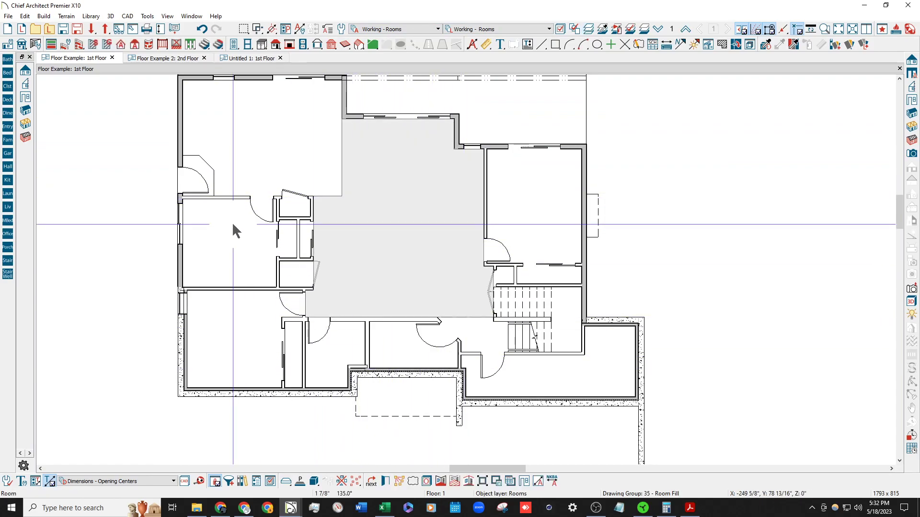
pyautogui.scroll(5, 448, 256)
pyautogui.scroll(-2, 278, 153)
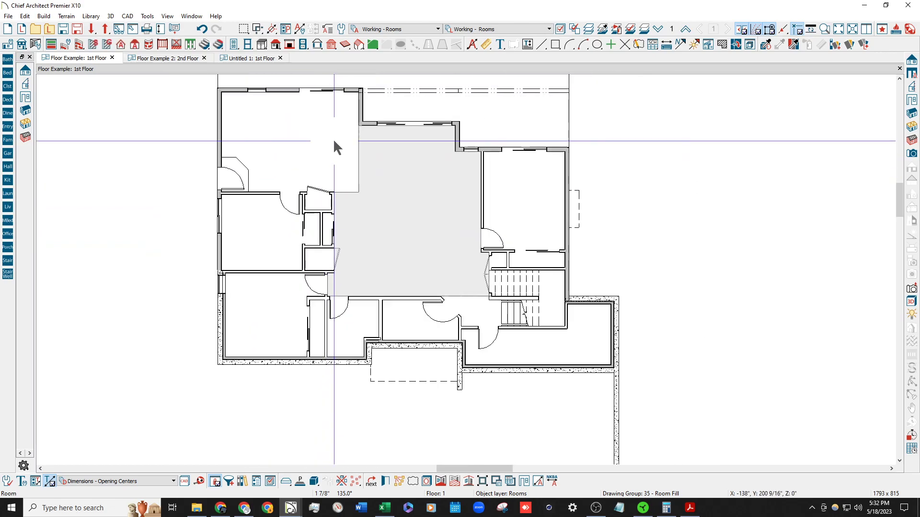
pyautogui.scroll(2, 265, 337)
pyautogui.click(253, 317)
pyautogui.doubleClick(251, 316)
pyautogui.click(347, 82)
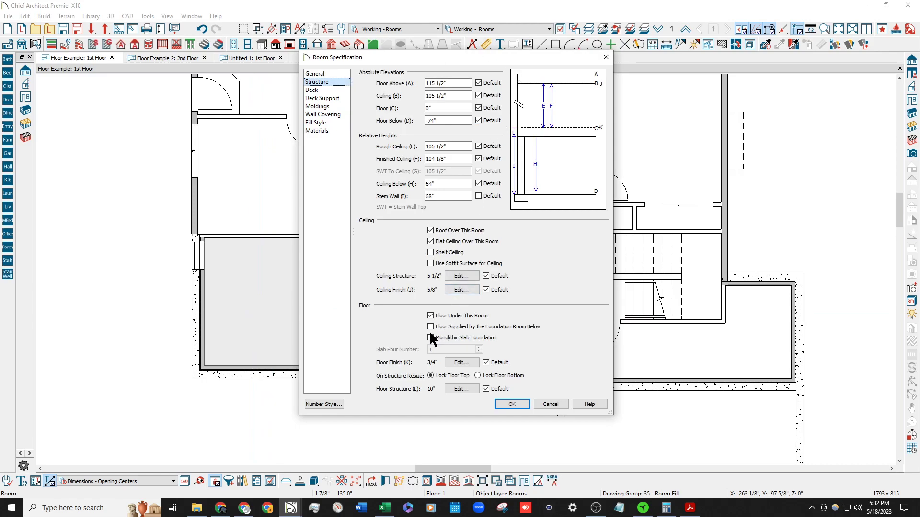
pyautogui.press('Escape')
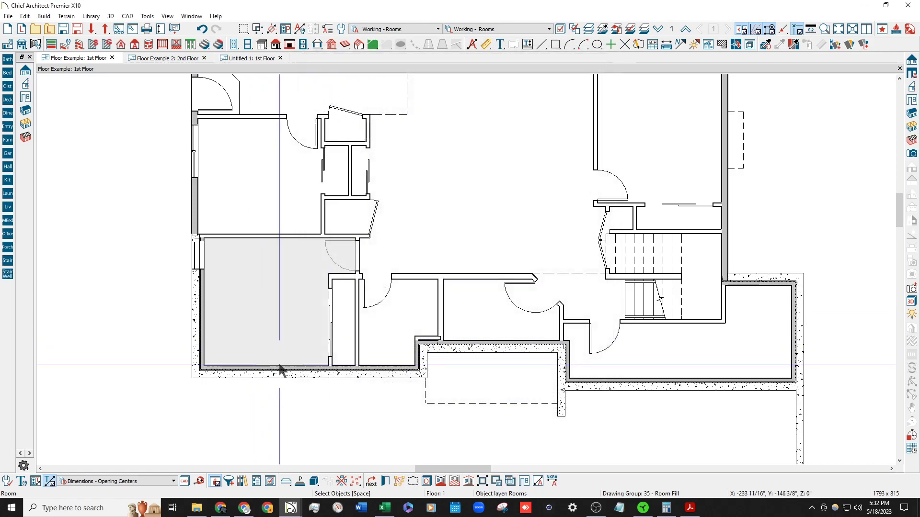
# Select all rooms that share Bedroom #3's Has Floor Supplied By Room Below value using Match Properties.
pyautogui.click(392, 483)
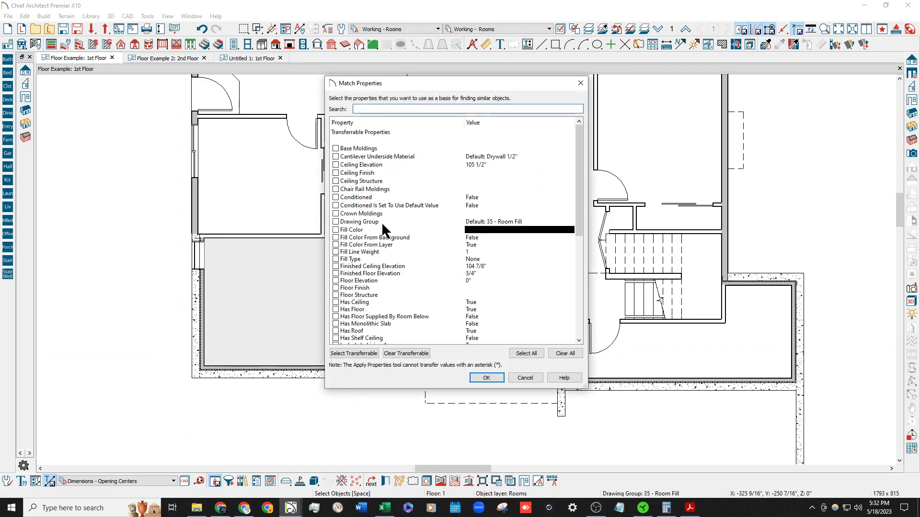
pyautogui.write('has')
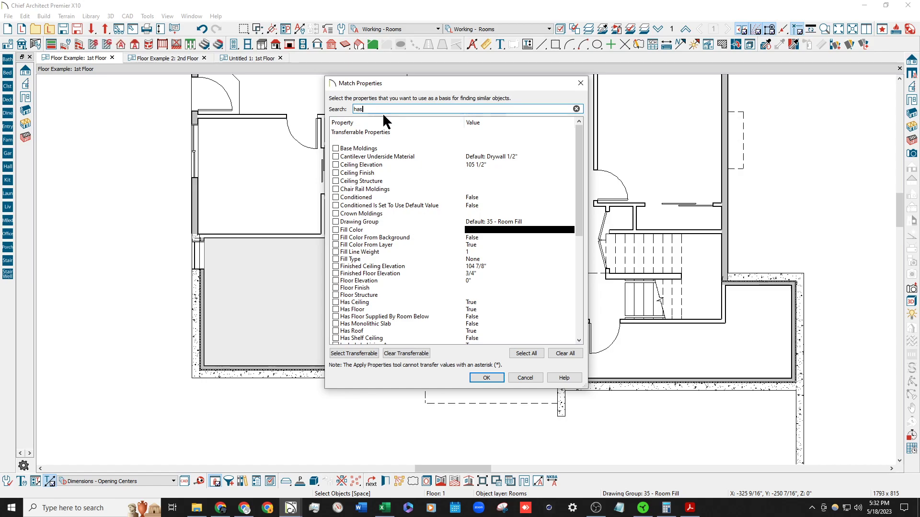
pyautogui.click(336, 160)
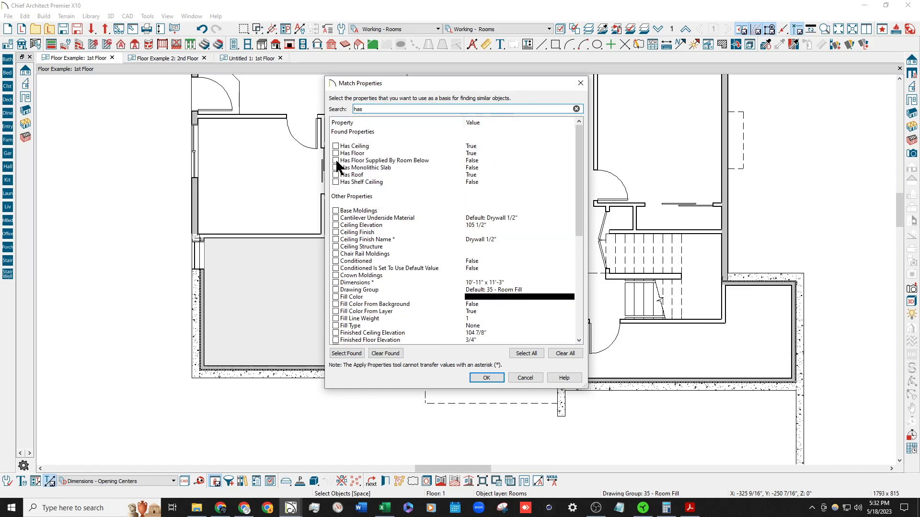
pyautogui.click(486, 378)
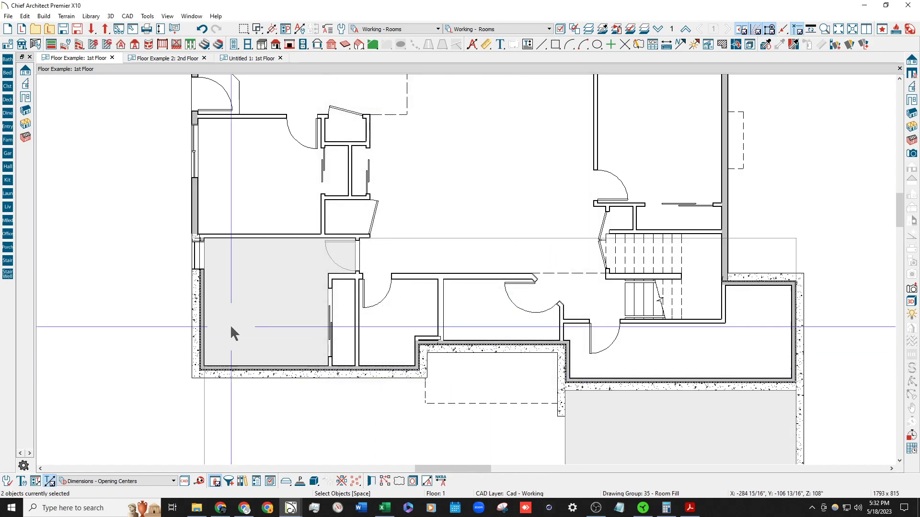
# Extend the room selection individually to the closet beside Bedroom #3, the small rooms along the front wall and the large central living area.
pyautogui.click(384, 483)
pyautogui.scroll(2, 333, 335)
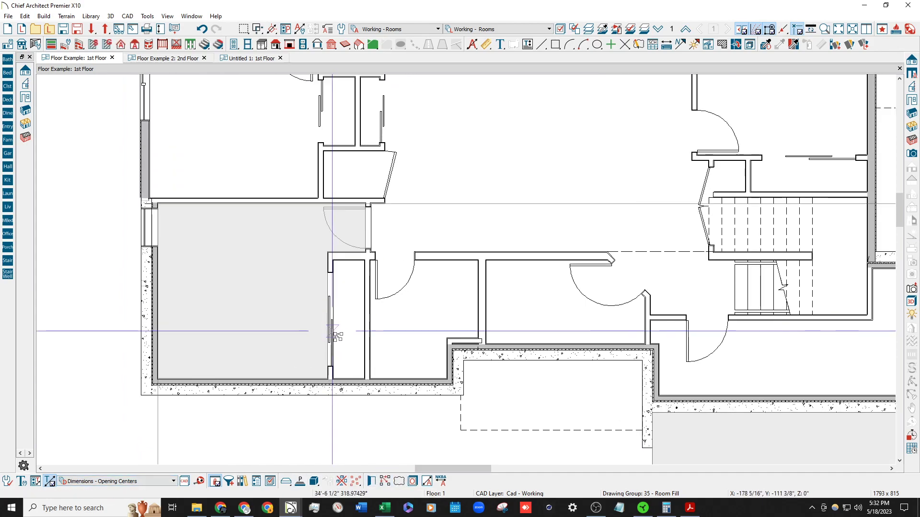
pyautogui.scroll(-1, 357, 329)
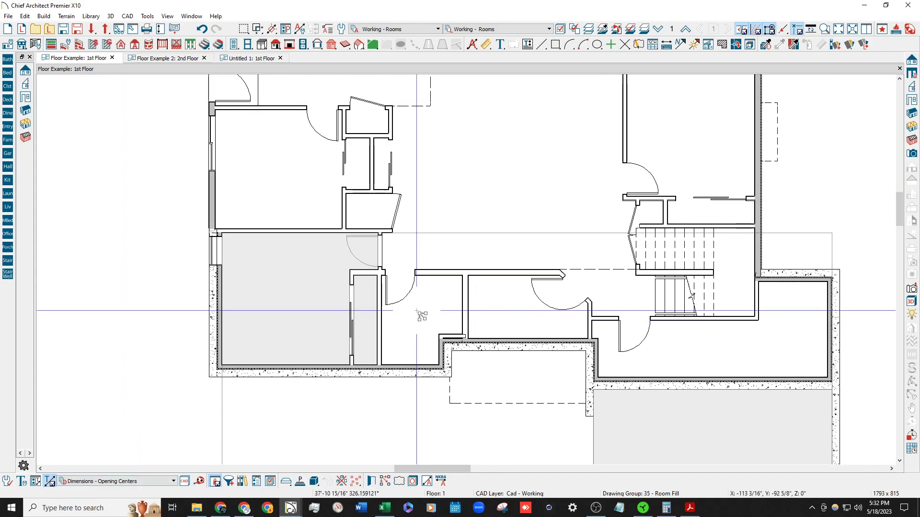
pyautogui.click(426, 318)
pyautogui.click(517, 315)
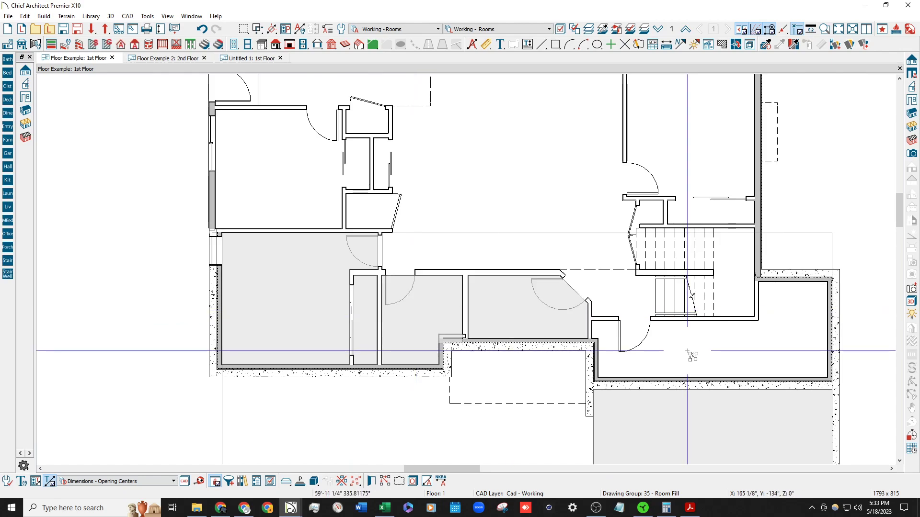
pyautogui.click(687, 351)
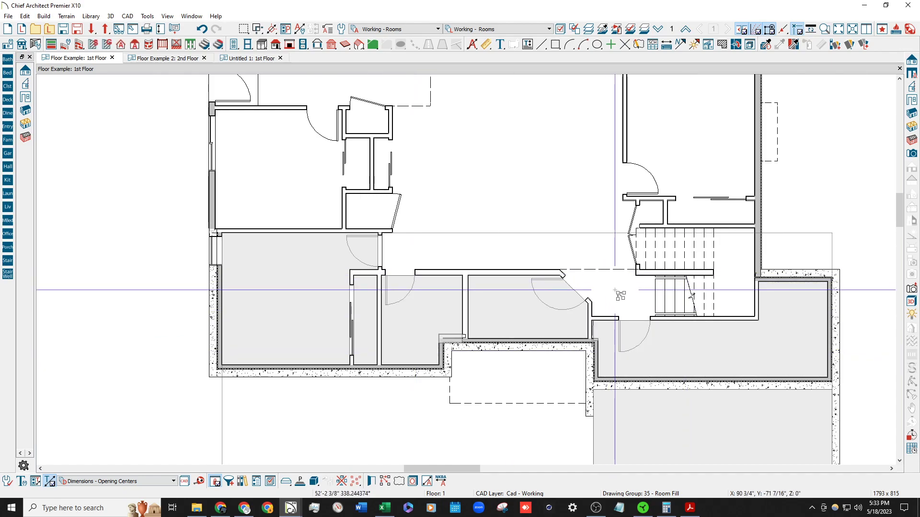
pyautogui.scroll(-1, 600, 270)
pyautogui.click(579, 238)
# Add the side bedrooms, their closets and the stairwell to the room selection, and clear the whole selection.
pyautogui.scroll(1, 629, 224)
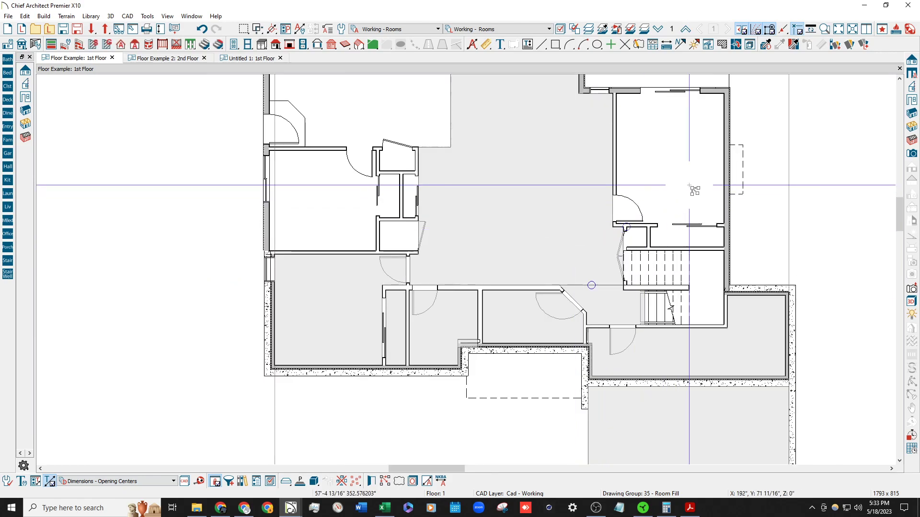
pyautogui.scroll(2, 689, 238)
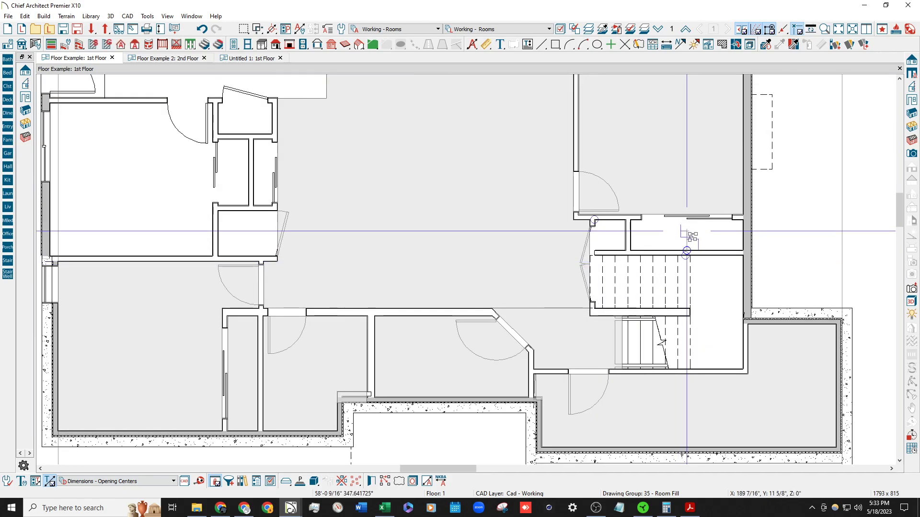
pyautogui.scroll(-3, 615, 244)
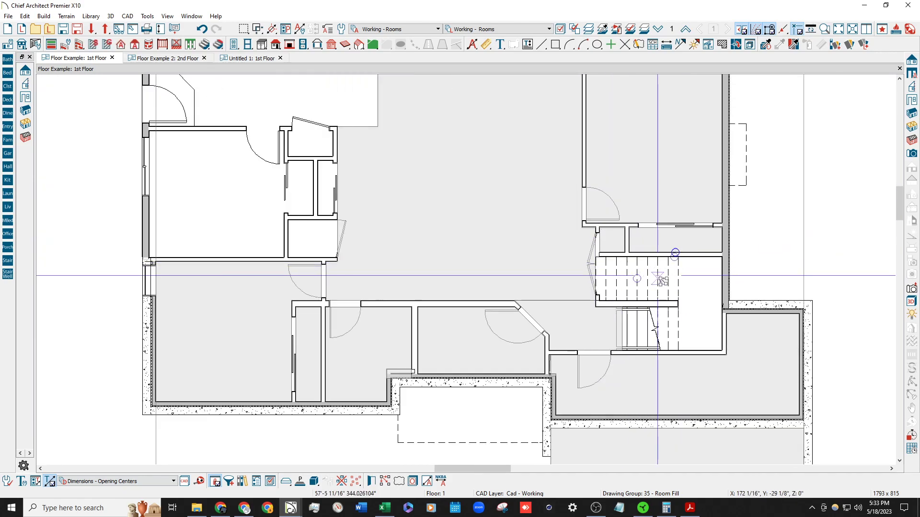
pyautogui.scroll(3, 383, 233)
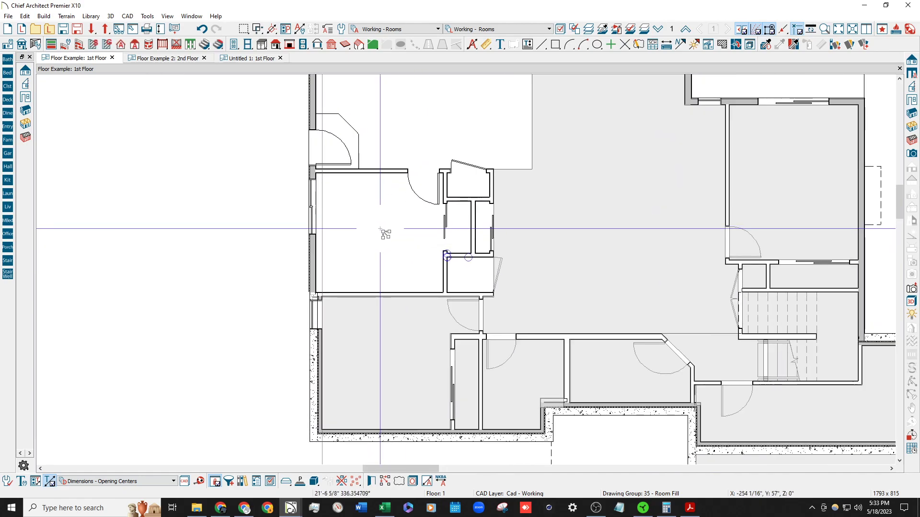
pyautogui.scroll(2, 477, 229)
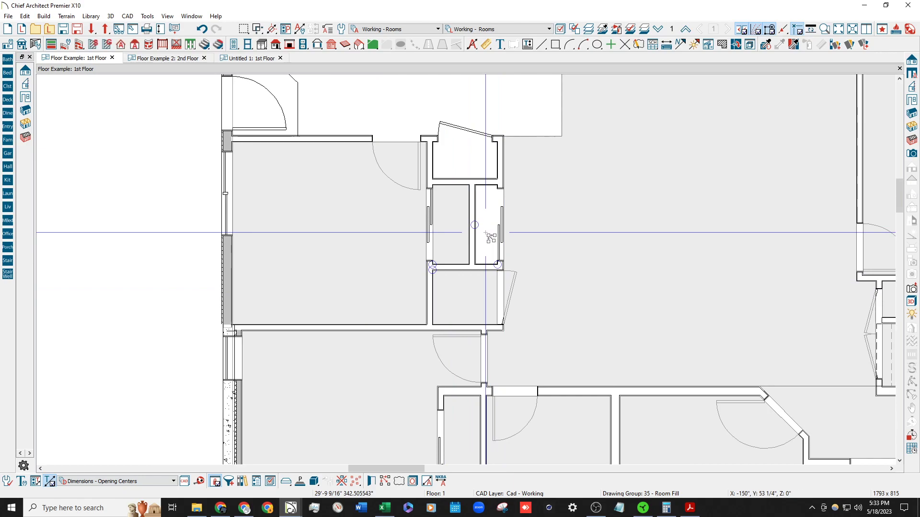
pyautogui.scroll(-2, 471, 216)
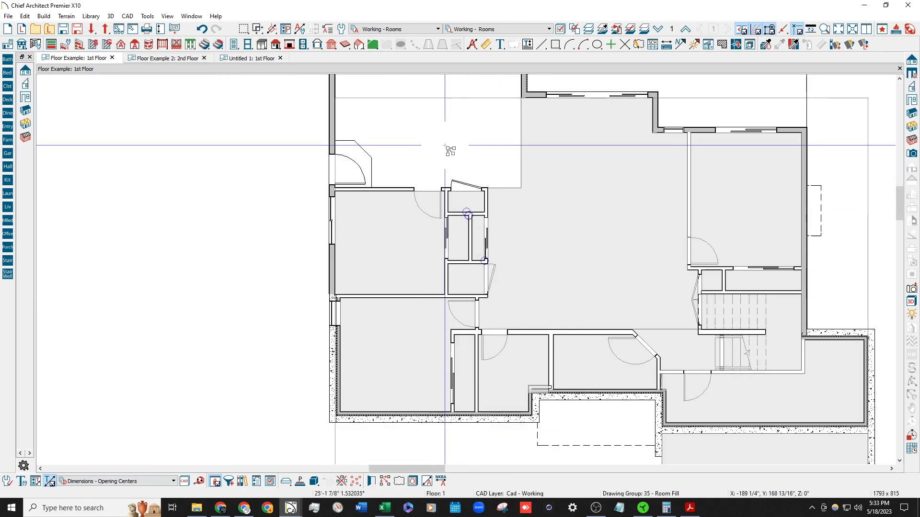
pyautogui.scroll(-2, 345, 220)
pyautogui.press('Escape')
pyautogui.scroll(2, 399, 211)
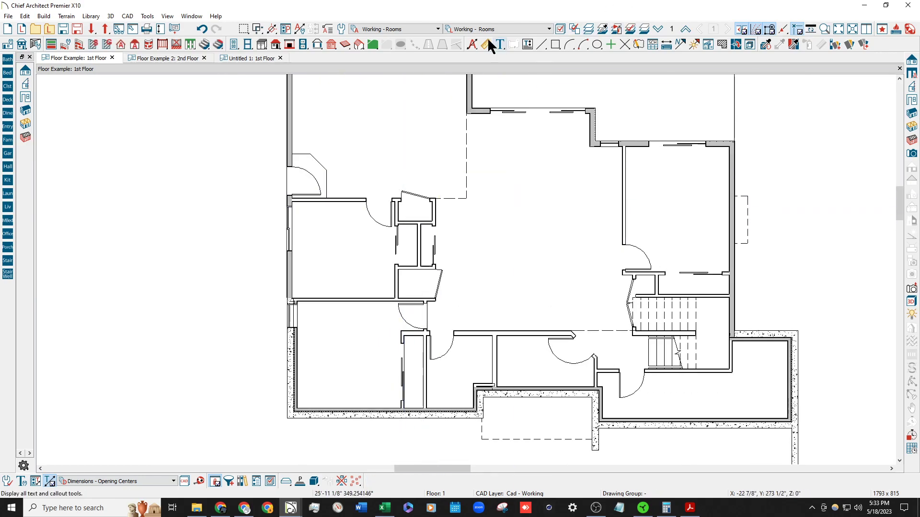
# Go down to the foundation level and review the slab room's structure settings, including its stem wall height.
pyautogui.click(659, 29)
pyautogui.doubleClick(463, 245)
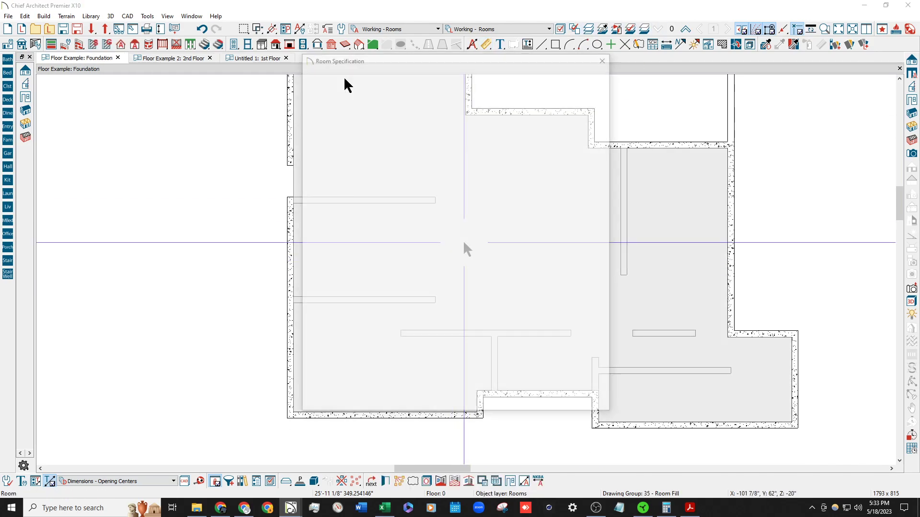
pyautogui.click(341, 82)
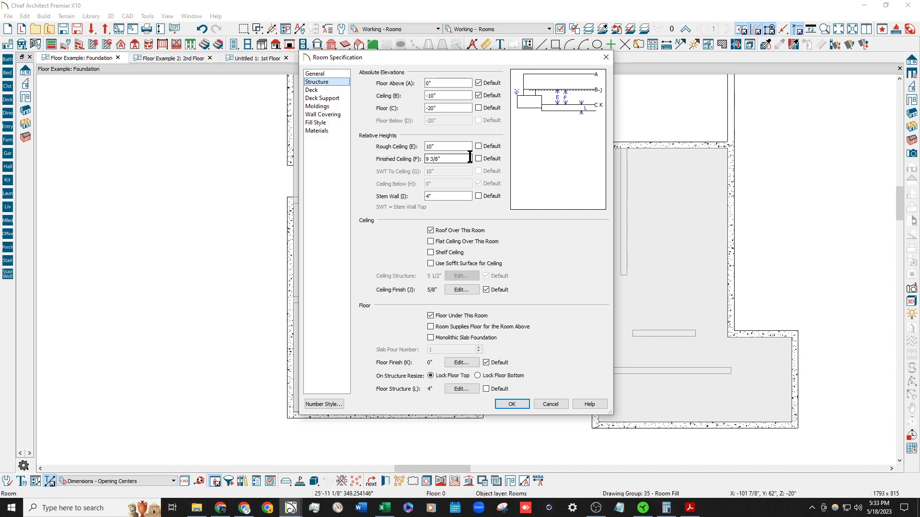
pyautogui.click(451, 193)
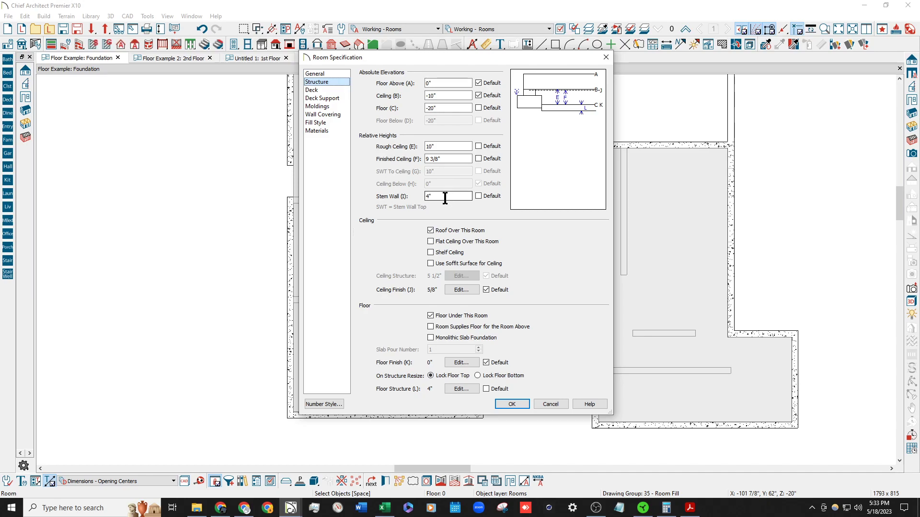
pyautogui.click(512, 405)
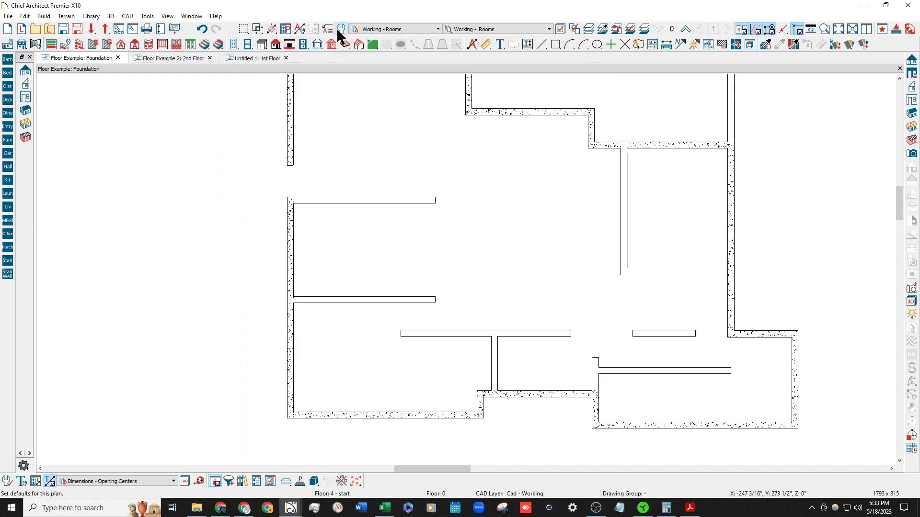
# Change the foundation defaults: disable Slab at Top of Stem Wall, set the slab thickness to 2" and the stem wall minimum height to 72".
pyautogui.click(338, 28)
pyautogui.doubleClick(421, 233)
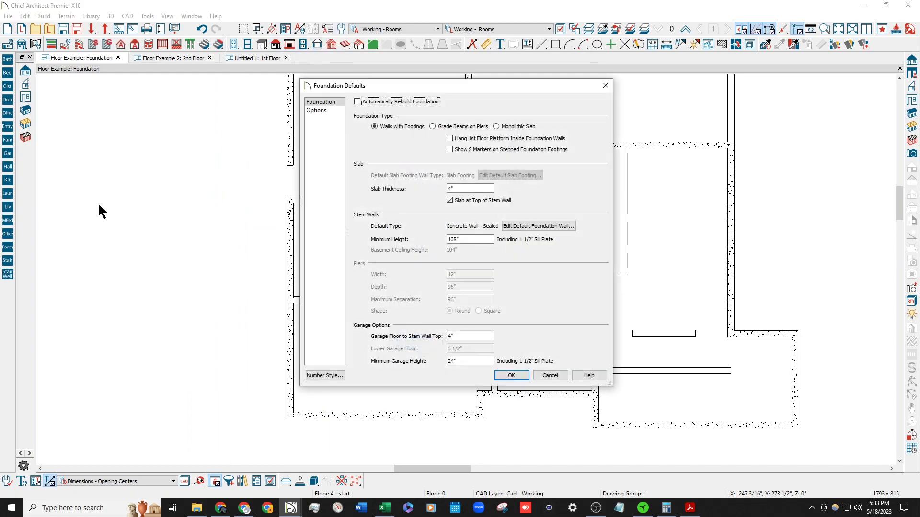
pyautogui.click(470, 200)
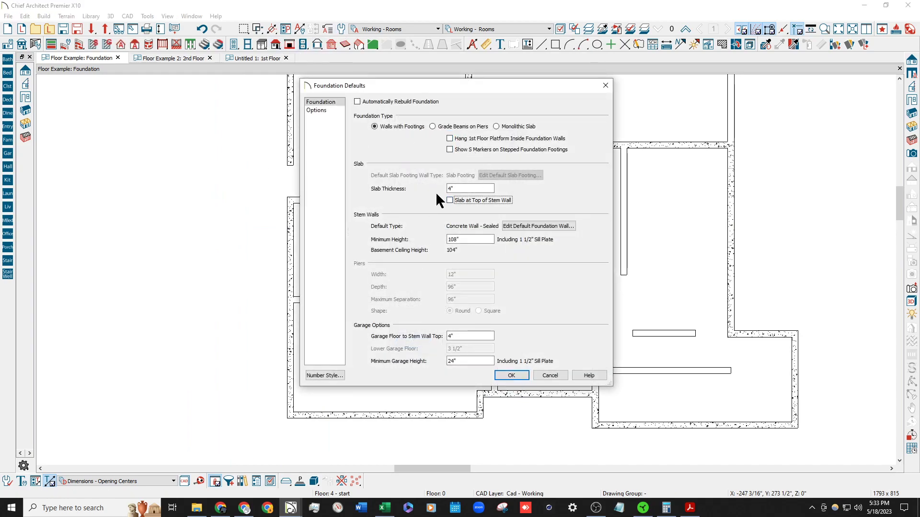
pyautogui.doubleClick(470, 189)
pyautogui.write('2')
pyautogui.press('Tab')
pyautogui.doubleClick(458, 239)
pyautogui.write('72')
pyautogui.press('Tab')
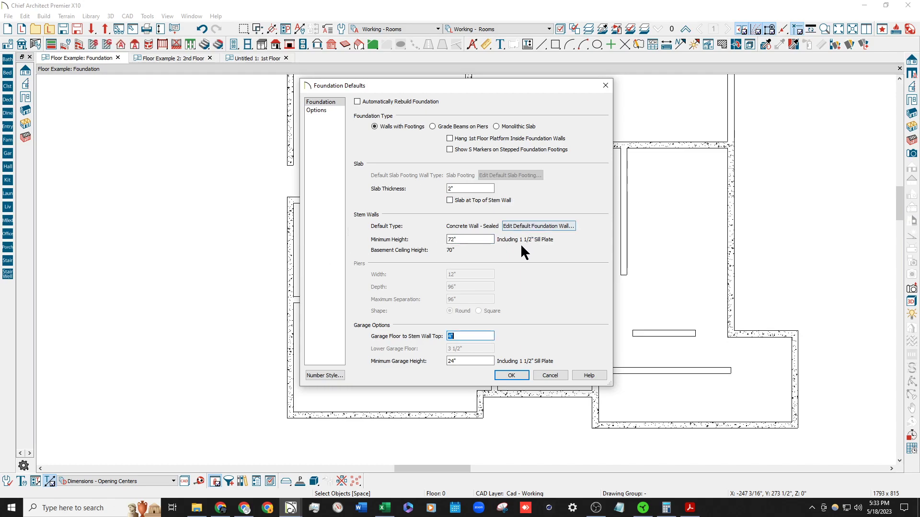
pyautogui.click(526, 375)
pyautogui.click(444, 341)
# Review the foundation slab room's elevations, stem wall and floor structure against the revised foundation defaults.
pyautogui.scroll(-2, 269, 284)
pyautogui.scroll(2, 386, 275)
pyautogui.click(391, 276)
pyautogui.doubleClick(390, 274)
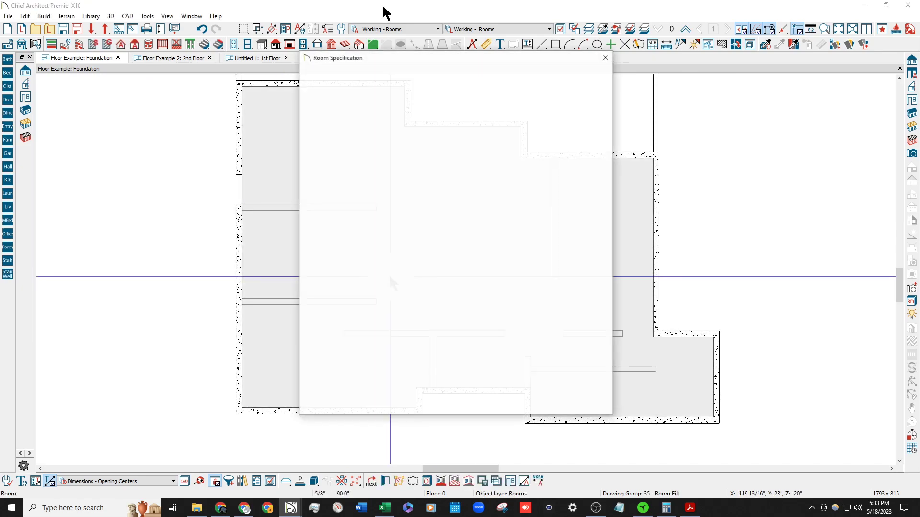
pyautogui.click(317, 82)
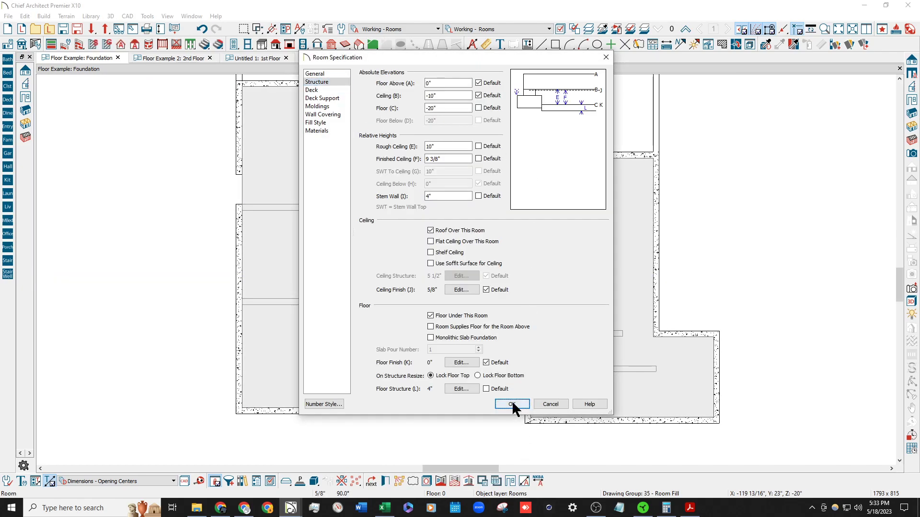
pyautogui.click(511, 404)
# Set the stem wall height to 72" in the Floor 0 defaults.
pyautogui.click(105, 185)
pyautogui.click(8, 48)
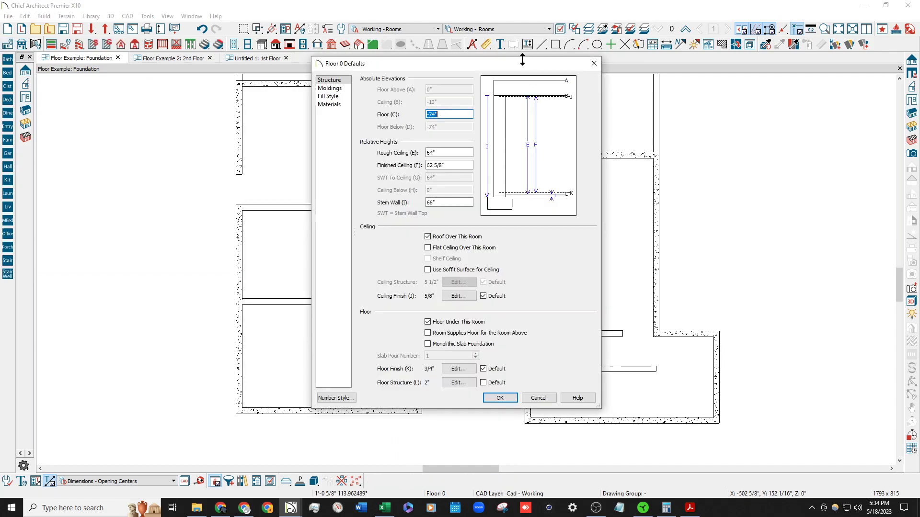
pyautogui.doubleClick(432, 202)
pyautogui.write('72')
pyautogui.press('Tab')
# Set the Floor (C) elevation in the Floor 0 defaults to -200".
pyautogui.hotkey('shift', 'Tab')
pyautogui.hotkey('shift', 'Tab')
pyautogui.hotkey('shift', 'Tab')
pyautogui.hotkey('shift', 'Tab')
pyautogui.write('-')
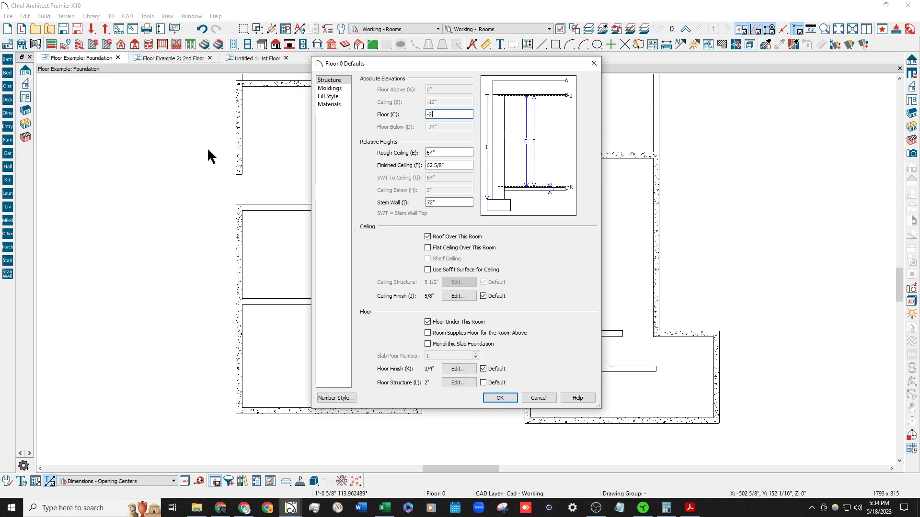
pyautogui.write('200')
pyautogui.press('Tab')
# Return the Floor 0 default stem wall height to 72" and apply the floor defaults.
pyautogui.press('Tab')
pyautogui.press('Tab')
pyautogui.hotkey('shift', 'Tab')
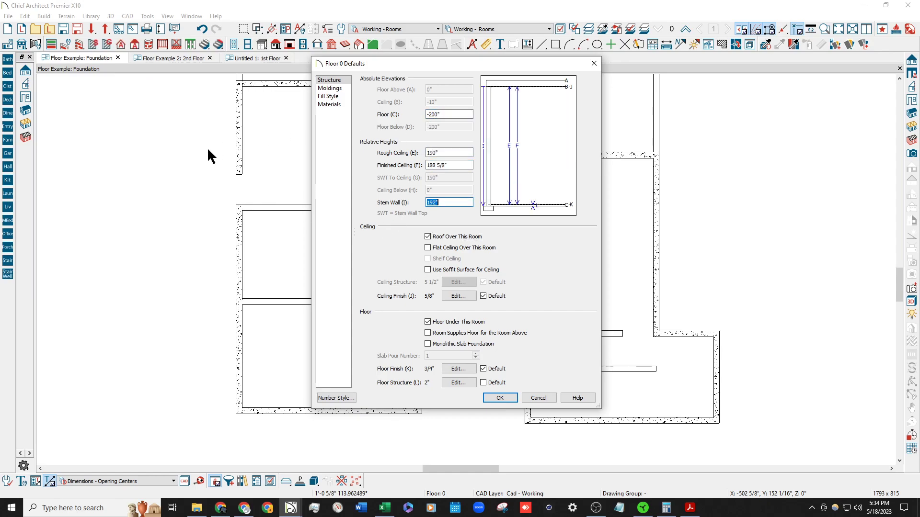
pyautogui.write('72')
pyautogui.press('Tab')
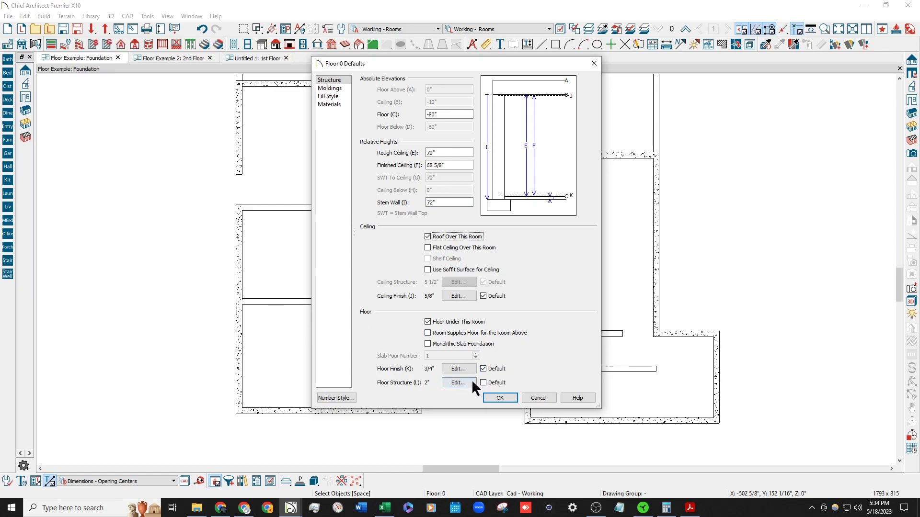
pyautogui.click(497, 399)
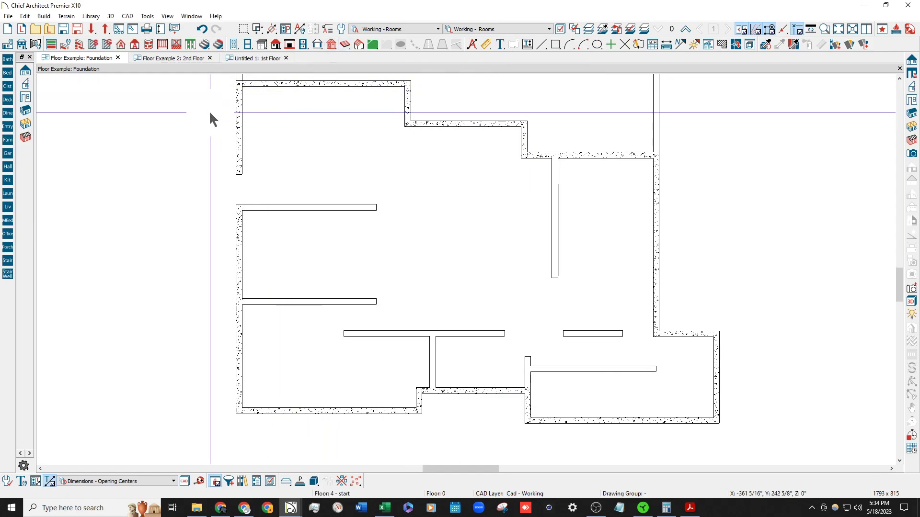
# Review the plan's foundation defaults and the default categories available for floors and rooms.
pyautogui.click(342, 29)
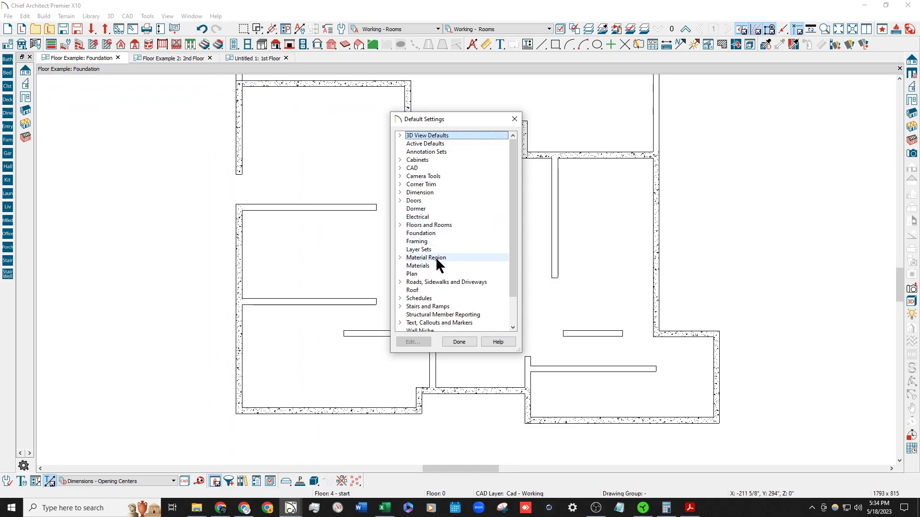
pyautogui.doubleClick(432, 233)
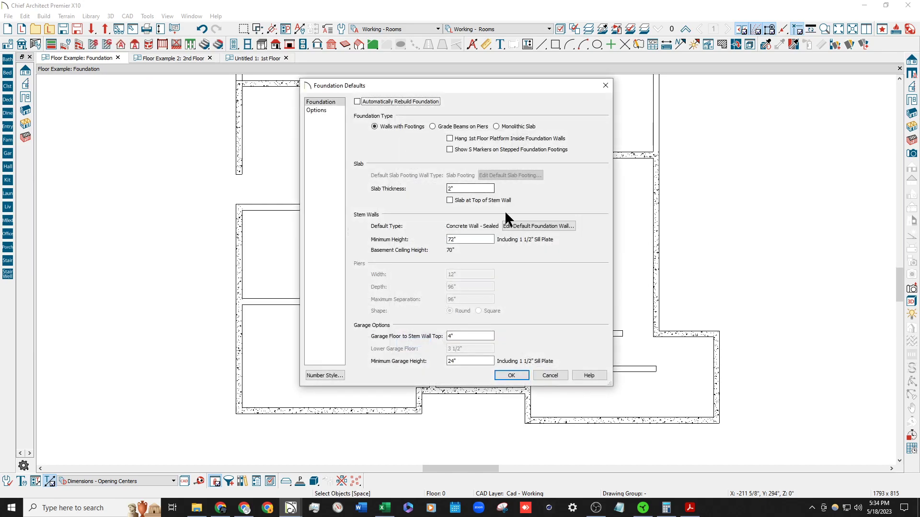
pyautogui.click(511, 375)
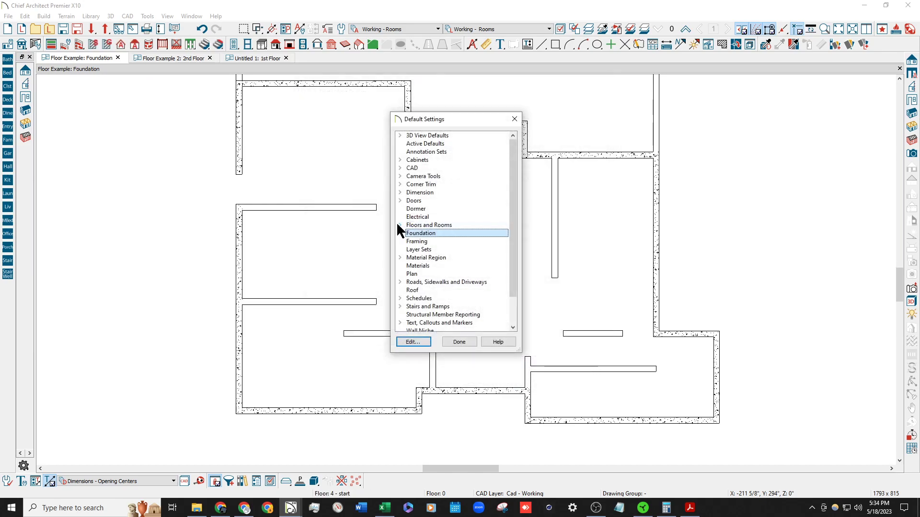
pyautogui.click(399, 225)
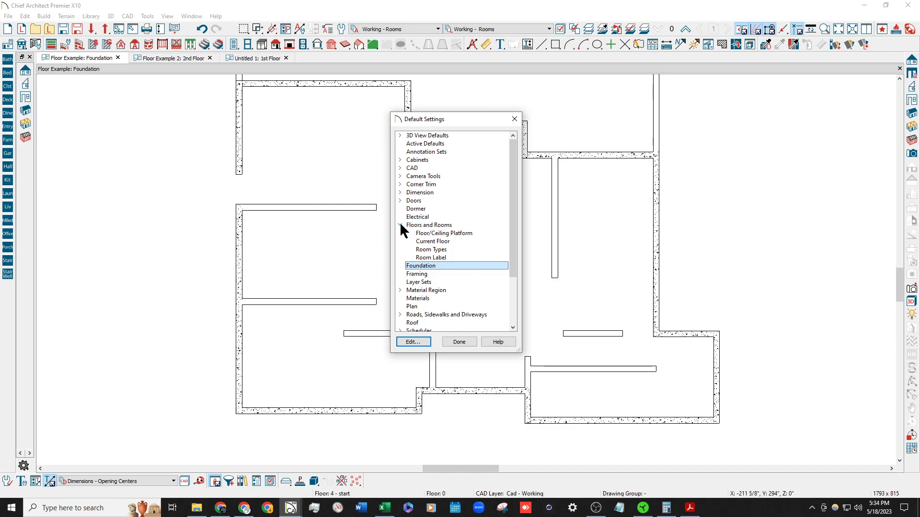
pyautogui.click(441, 235)
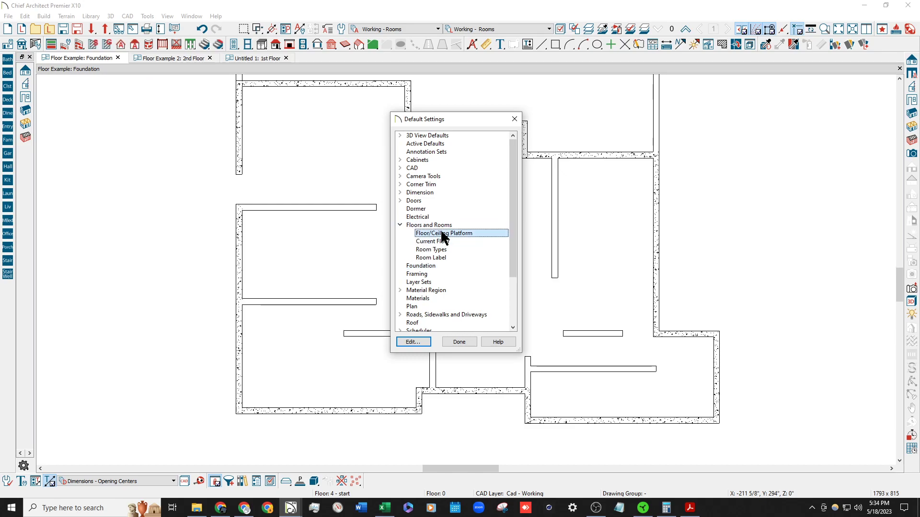
pyautogui.click(455, 342)
# Make the foundation slab room use the default stem wall height and default floor structure.
pyautogui.doubleClick(420, 212)
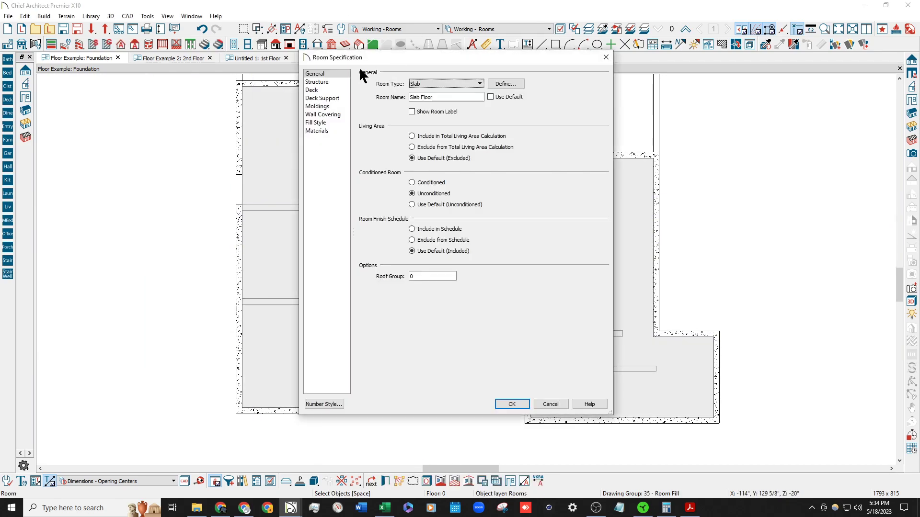
pyautogui.click(317, 82)
pyautogui.click(480, 196)
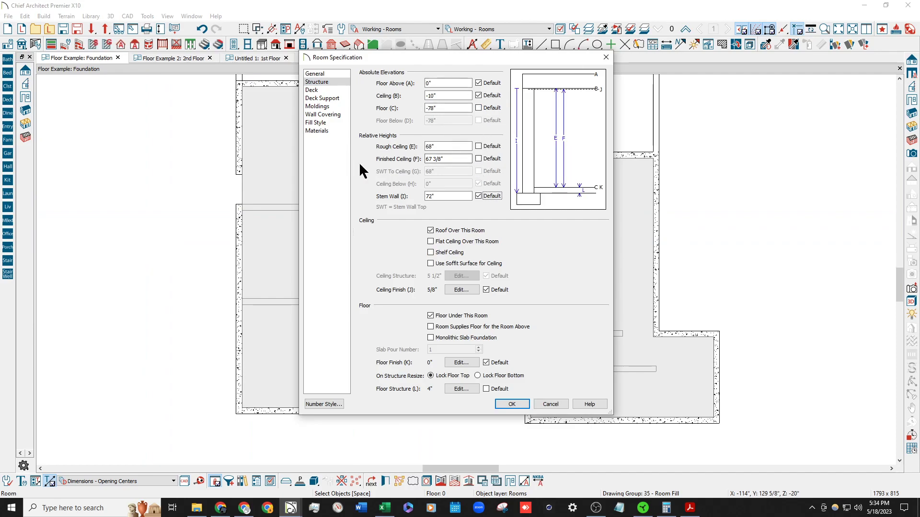
pyautogui.click(429, 147)
pyautogui.click(486, 389)
pyautogui.click(507, 404)
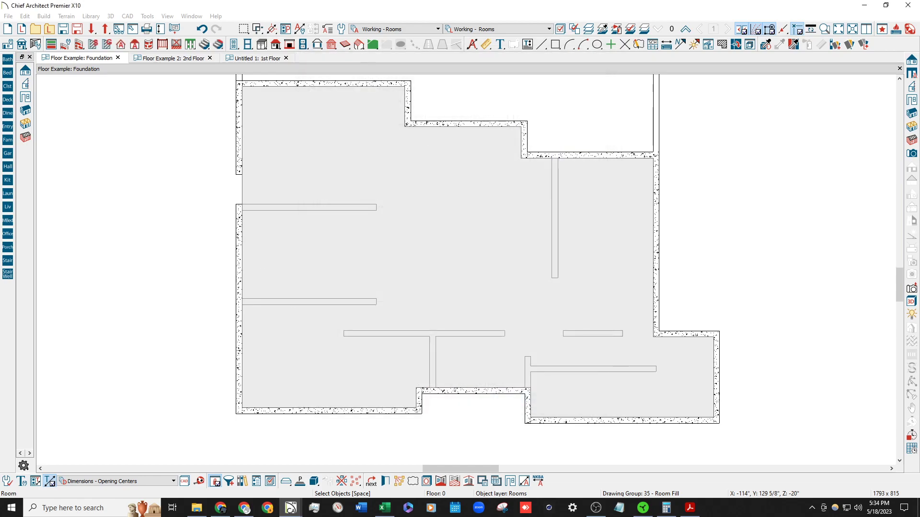
# Try using the default floor structure in the Floor 0 defaults.
pyautogui.click(7, 45)
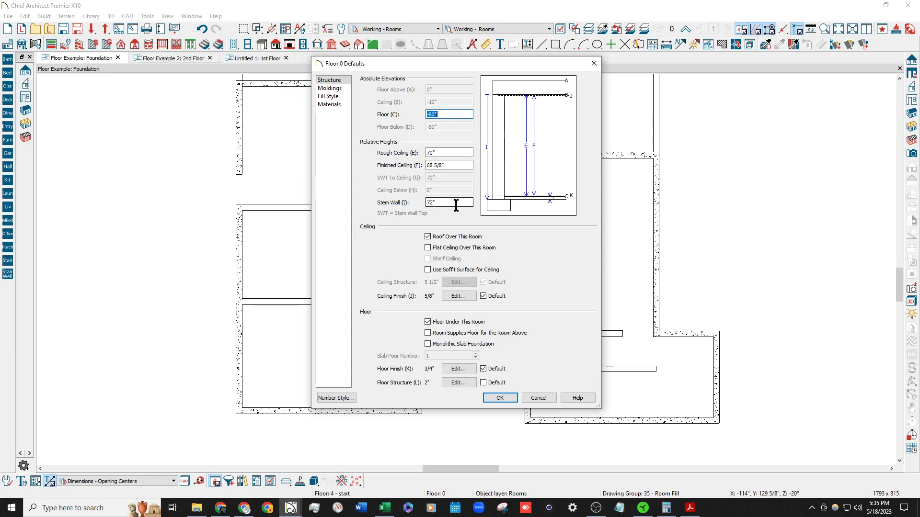
pyautogui.click(483, 383)
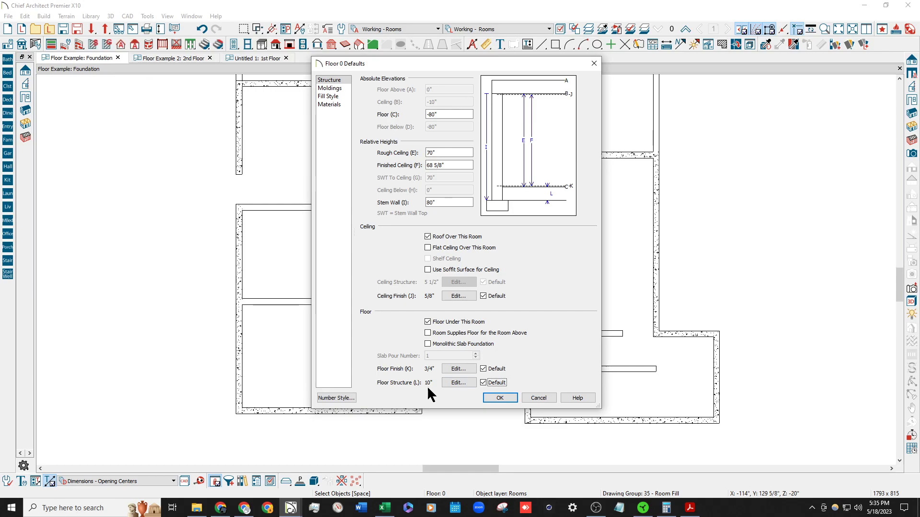
pyautogui.click(538, 398)
pyautogui.click(10, 42)
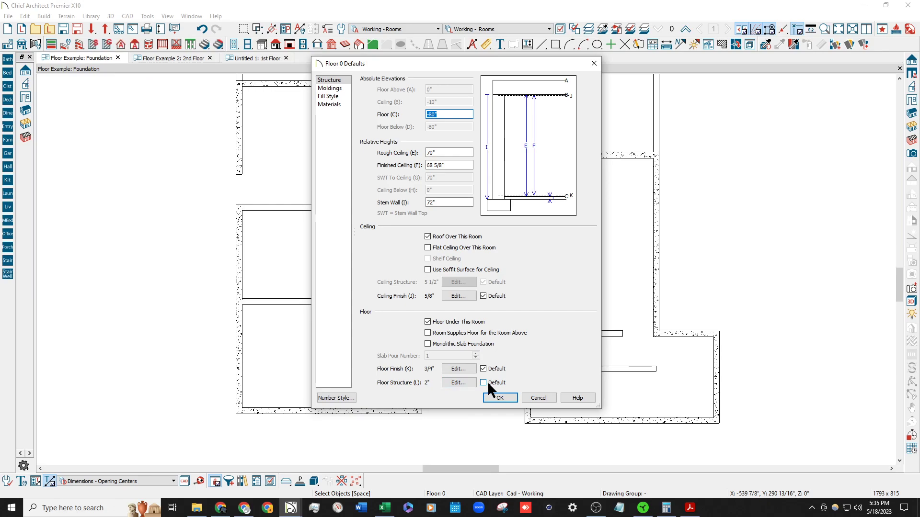
pyautogui.click(489, 383)
pyautogui.click(538, 397)
pyautogui.click(8, 44)
pyautogui.click(500, 397)
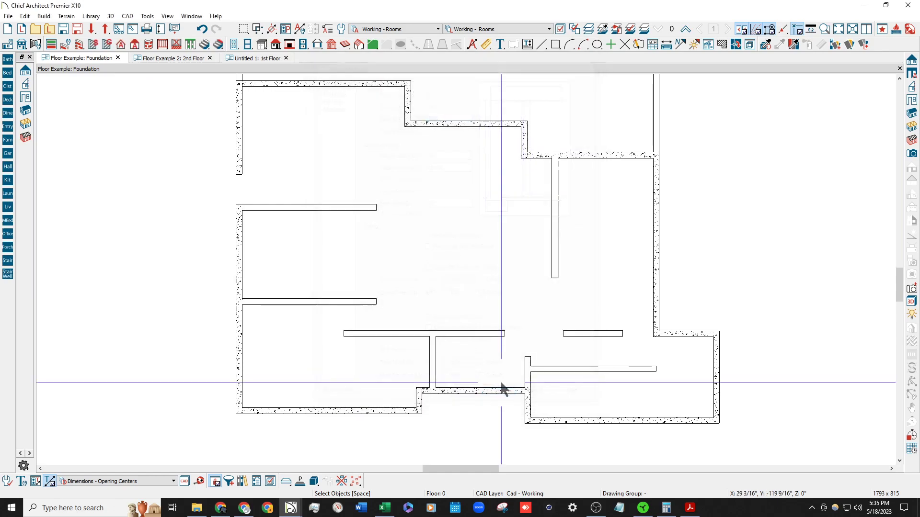
# Set the foundation slab room's floor structure thickness to 2".
pyautogui.doubleClick(410, 240)
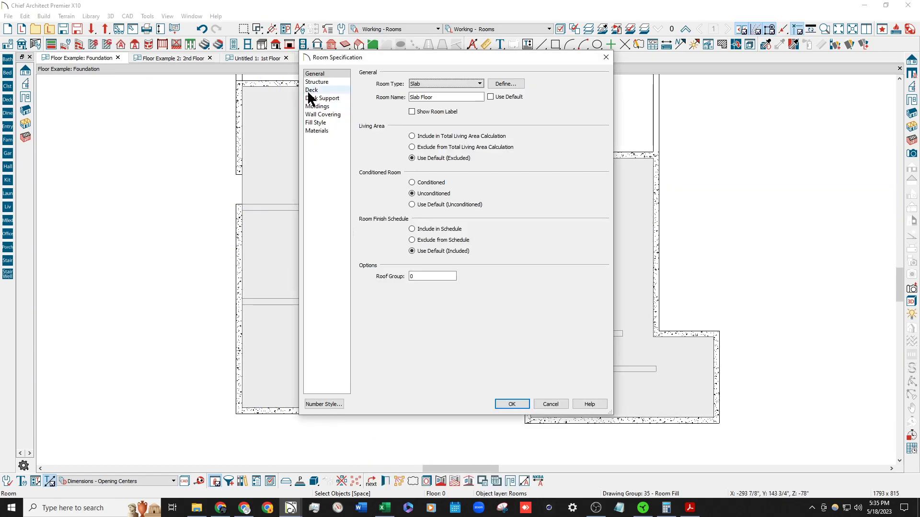
pyautogui.click(320, 83)
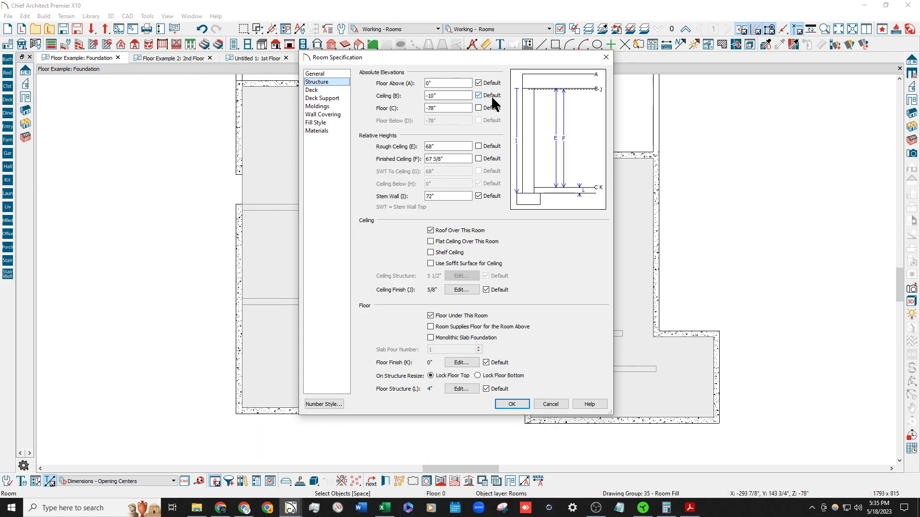
pyautogui.click(460, 389)
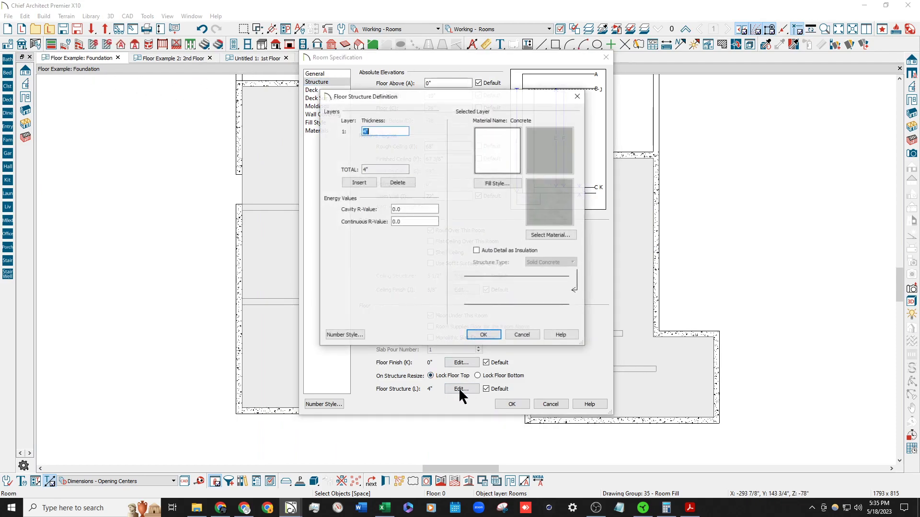
pyautogui.write('2')
pyautogui.press('Return')
# Set the foundation slab room's Floor (C) elevation to 80" and apply the room settings.
pyautogui.moveTo(463, 109); pyautogui.dragTo(57, 122)
pyautogui.write('80')
pyautogui.press('Tab')
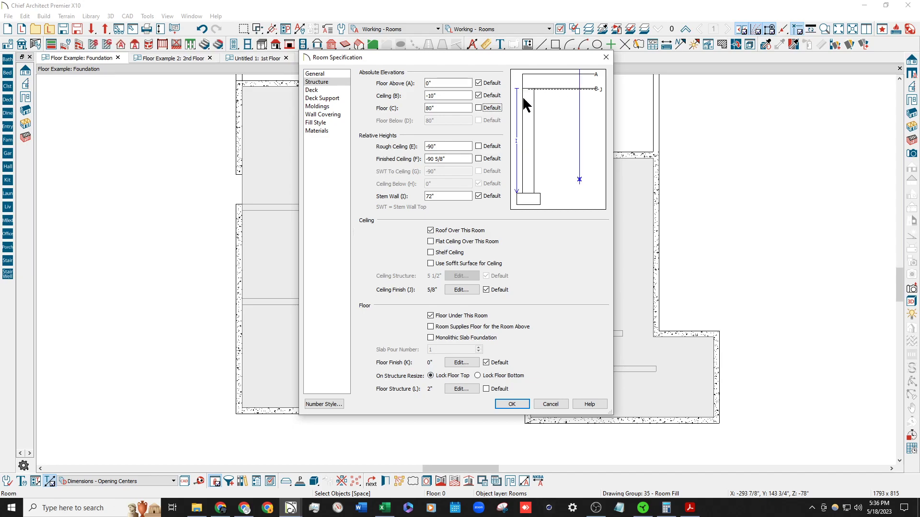
pyautogui.click(514, 404)
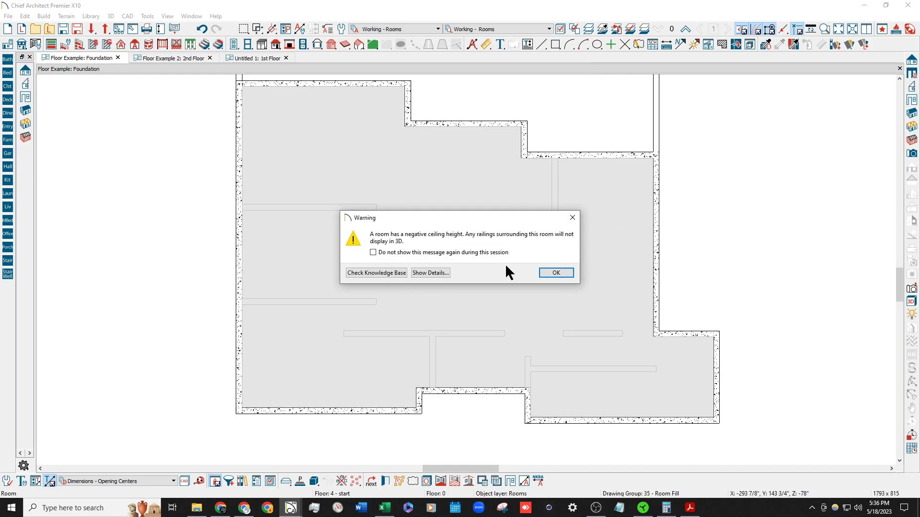
pyautogui.click(555, 273)
# Make the foundation slab room use the default Floor (C) elevation.
pyautogui.doubleClick(365, 206)
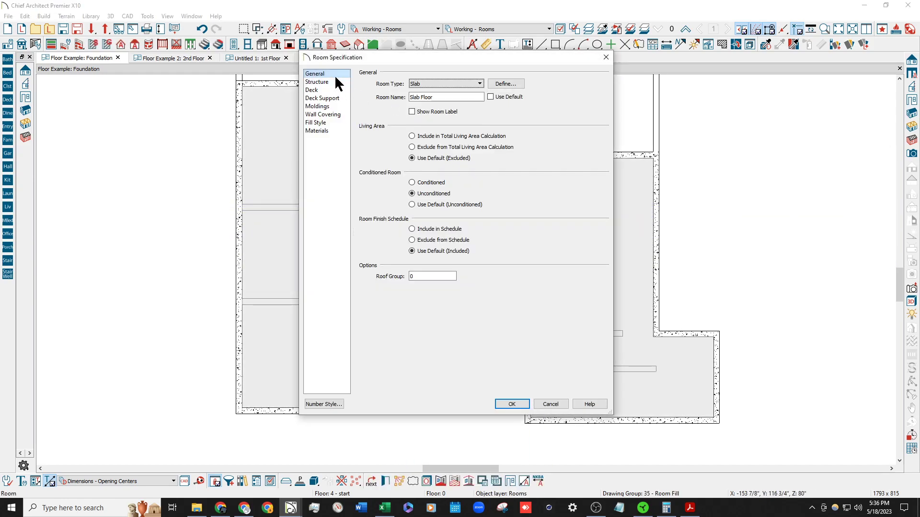
pyautogui.click(335, 81)
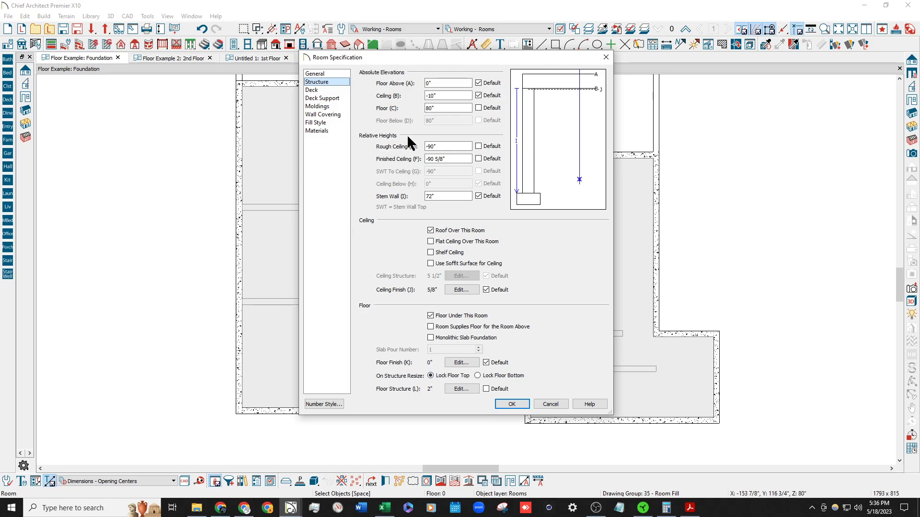
pyautogui.click(479, 107)
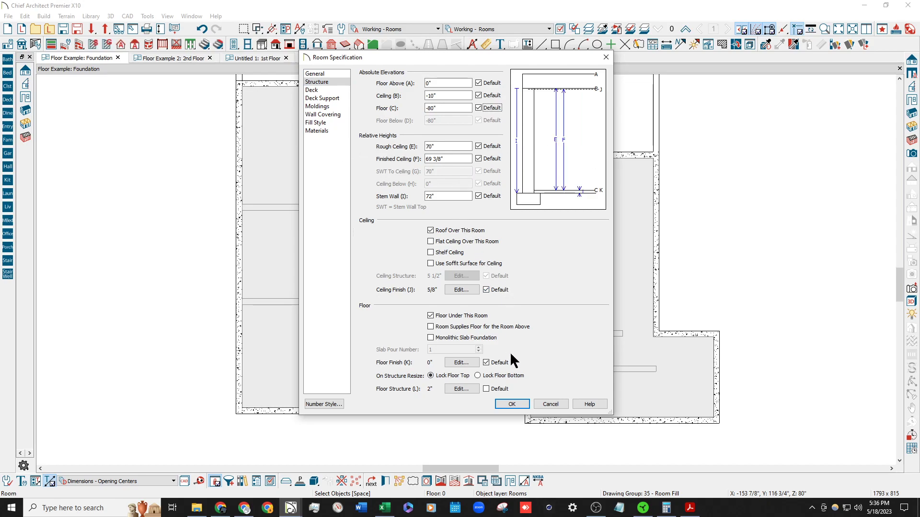
pyautogui.click(511, 404)
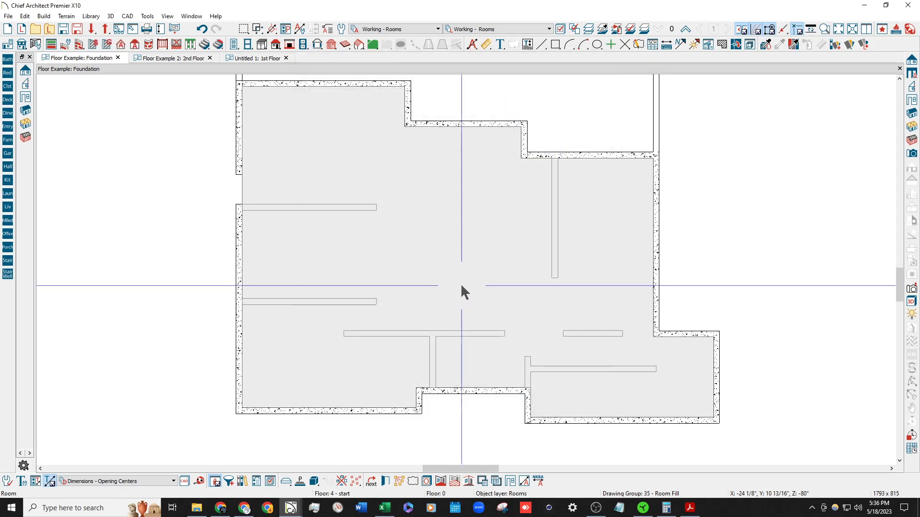
# Check the foundation slab room's elevations, stem wall height and floor structure against the defaults.
pyautogui.doubleClick(455, 267)
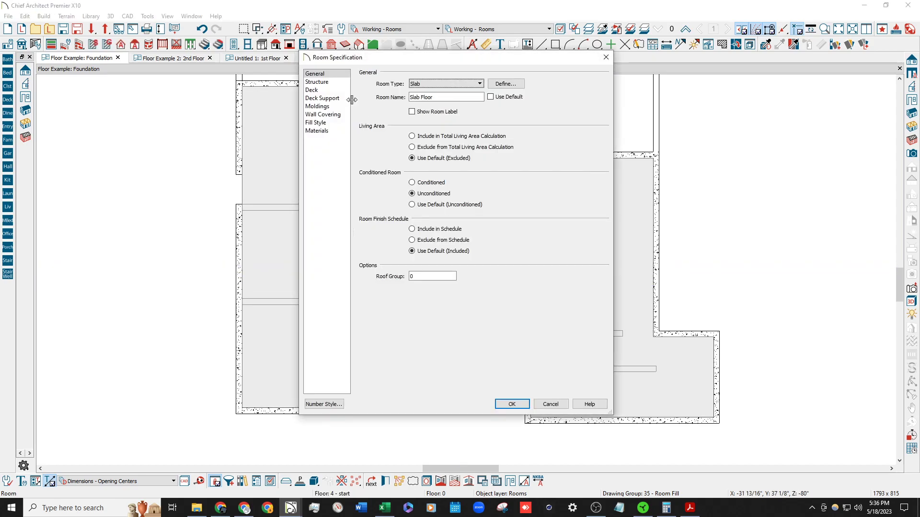
pyautogui.click(328, 82)
pyautogui.click(606, 58)
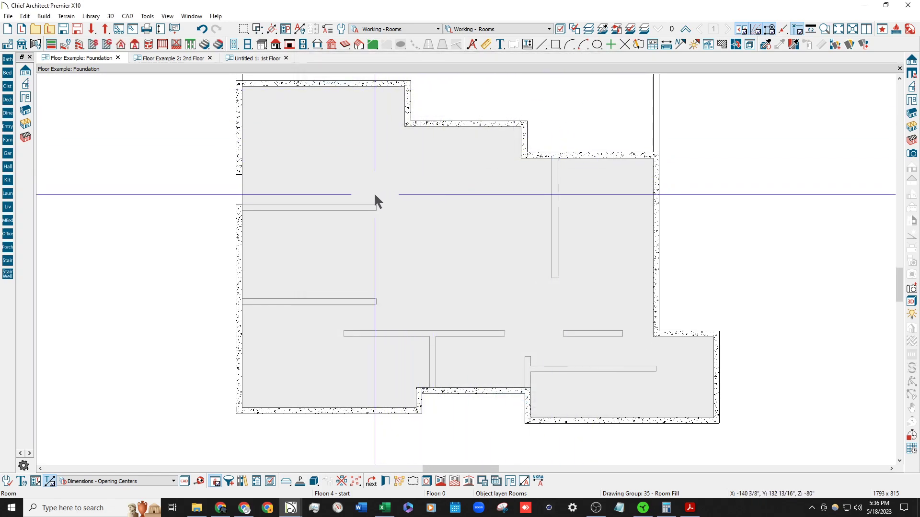
pyautogui.scroll(2, 229, 185)
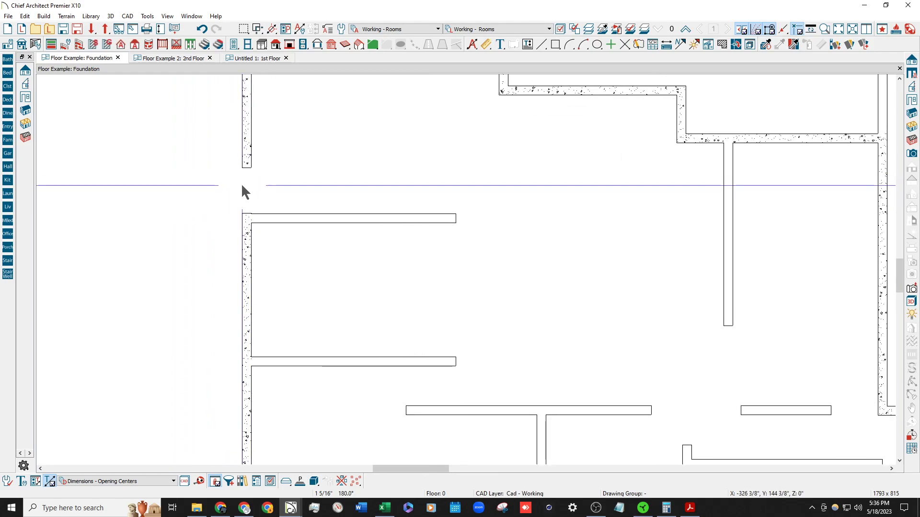
pyautogui.scroll(-2, 241, 185)
pyautogui.doubleClick(275, 168)
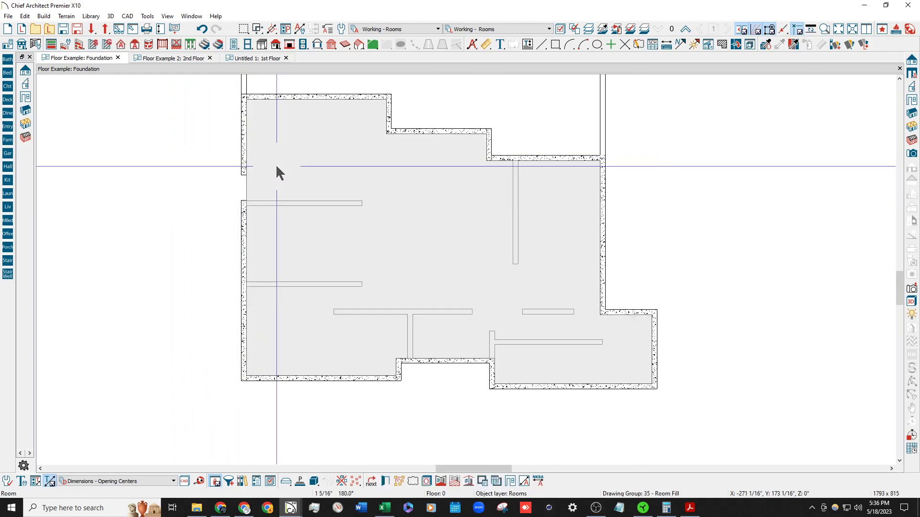
pyautogui.click(317, 82)
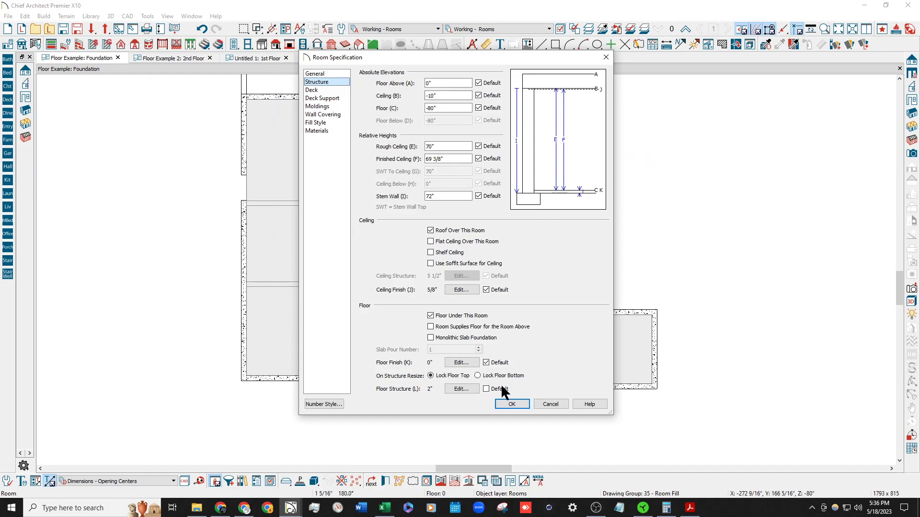
pyautogui.click(549, 404)
# Stop the foundation room below from supplying the floor of the small first-floor corner entry room, and use the default stem wall height.
pyautogui.click(685, 29)
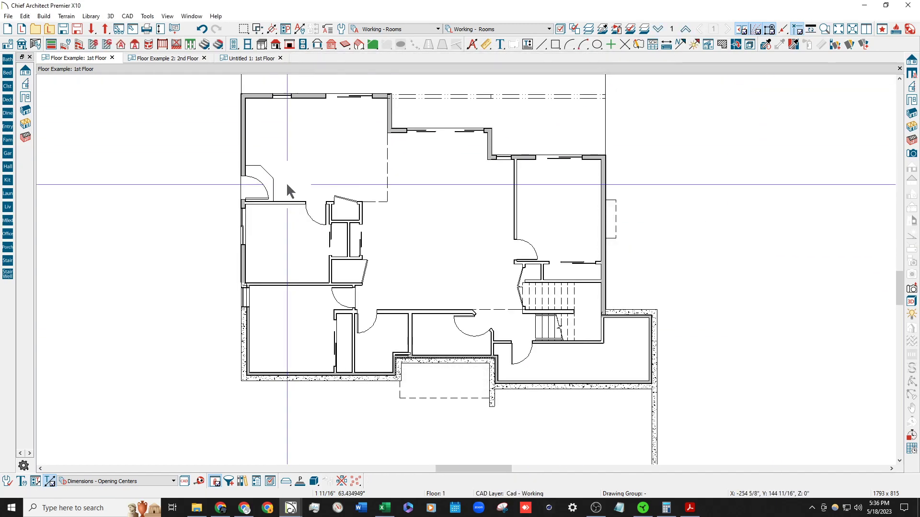
pyautogui.scroll(2, 294, 190)
pyautogui.click(256, 165)
pyautogui.scroll(2, 236, 174)
pyautogui.doubleClick(235, 175)
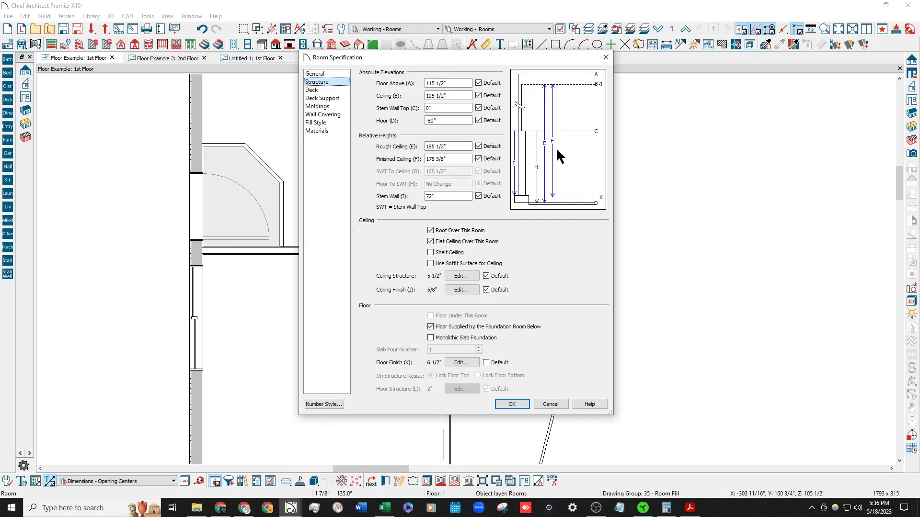
pyautogui.click(458, 327)
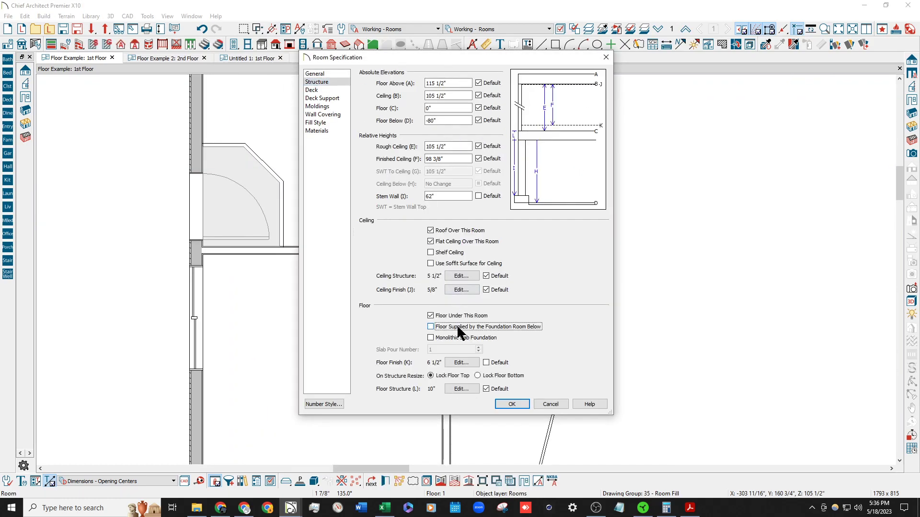
pyautogui.click(478, 197)
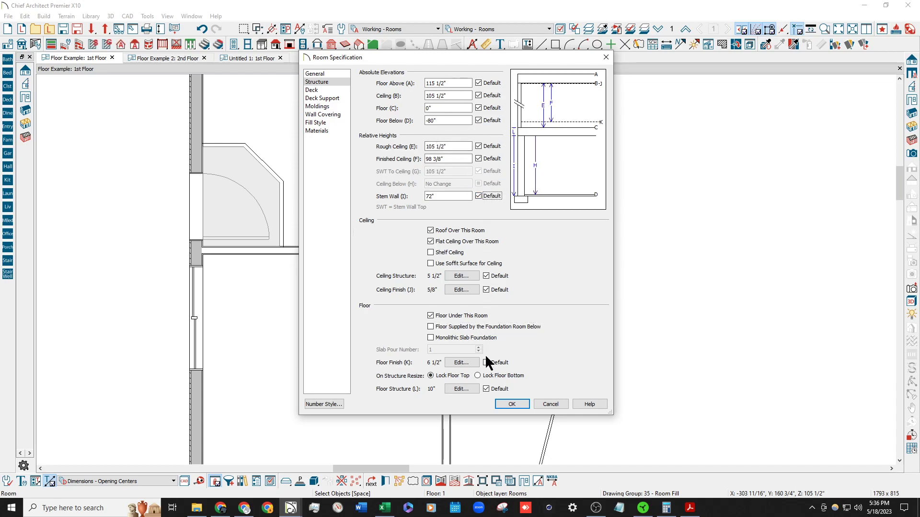
pyautogui.click(511, 404)
# Recheck the foundation slab room's structure settings beneath the first-floor entry room.
pyautogui.scroll(-3, 297, 182)
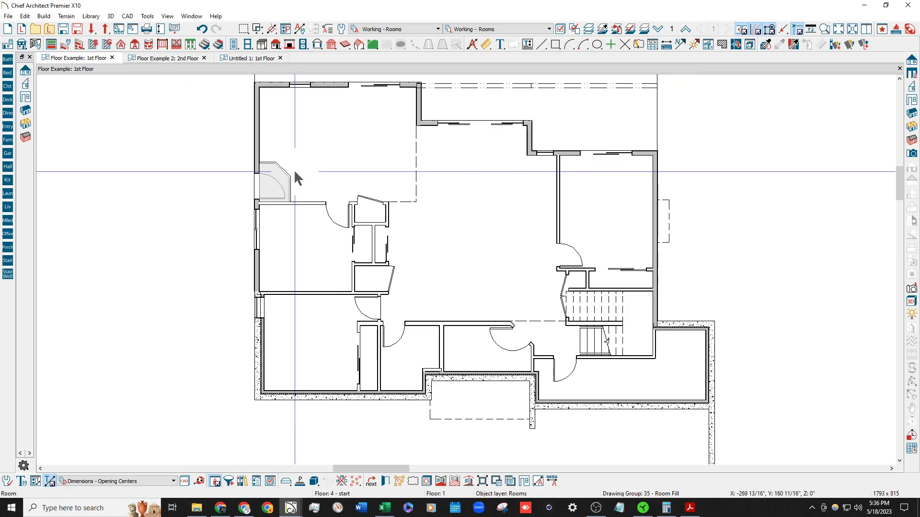
pyautogui.click(455, 212)
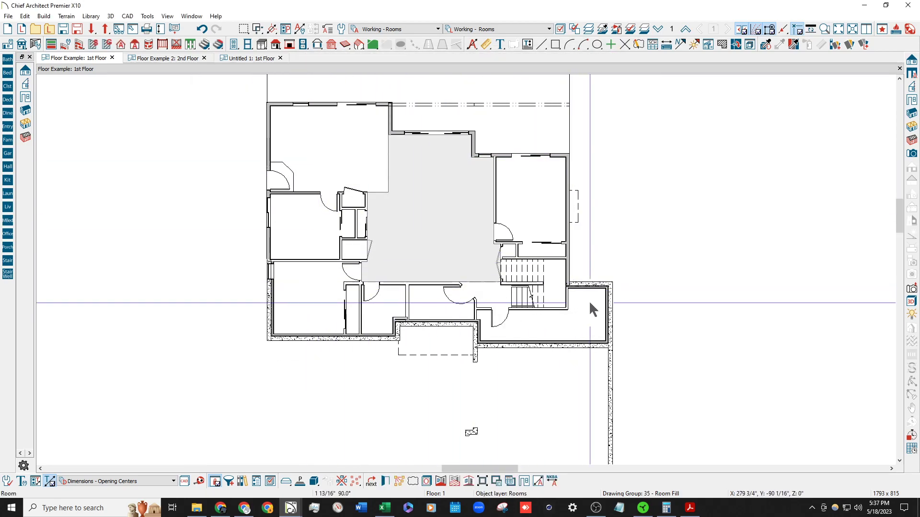
pyautogui.click(661, 26)
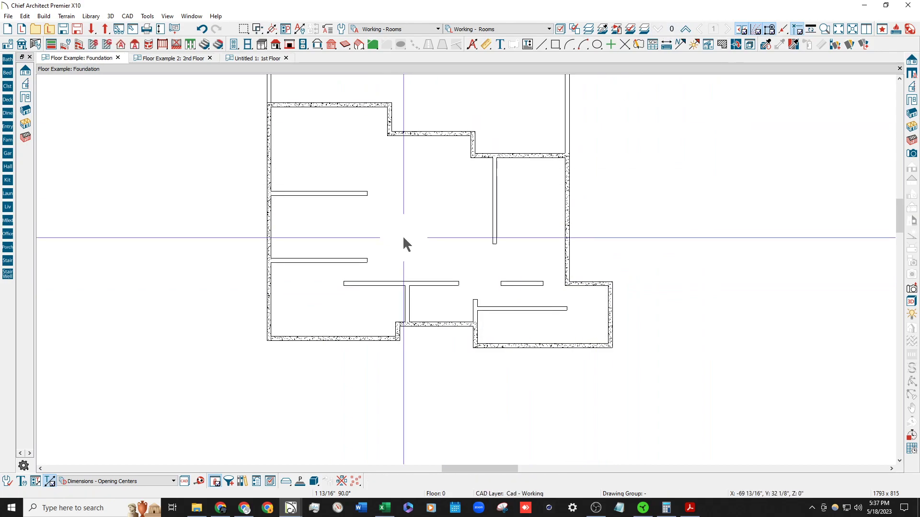
pyautogui.doubleClick(406, 236)
pyautogui.click(323, 81)
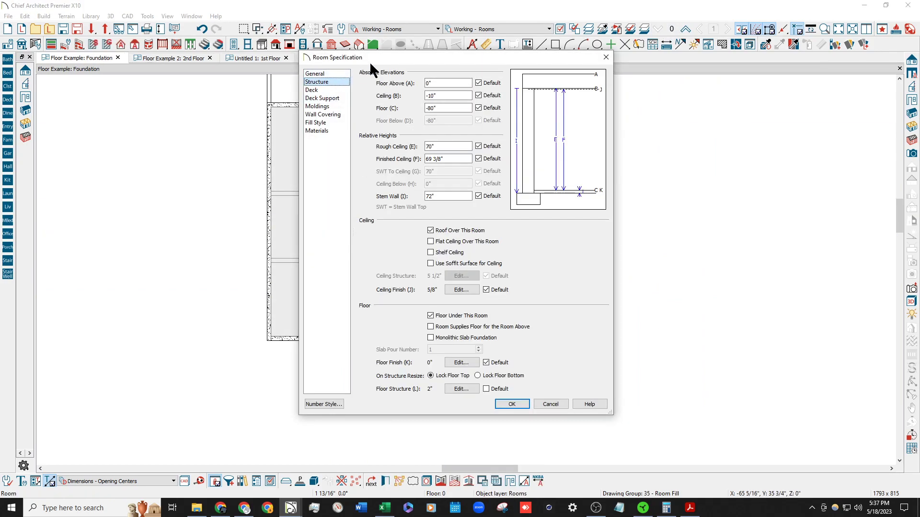
pyautogui.press('Escape')
# Examine the structure settings of the large central first-floor room and the stair room.
pyautogui.click(686, 29)
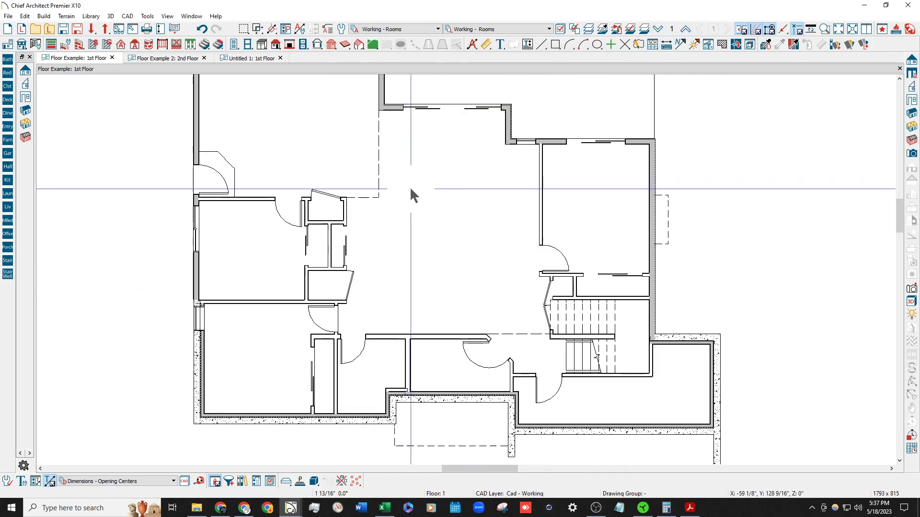
pyautogui.doubleClick(449, 230)
pyautogui.click(318, 81)
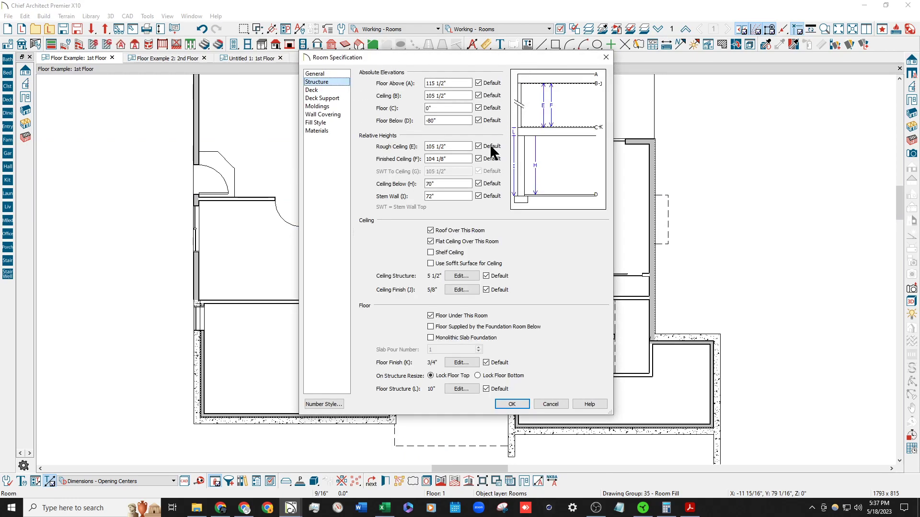
pyautogui.click(549, 404)
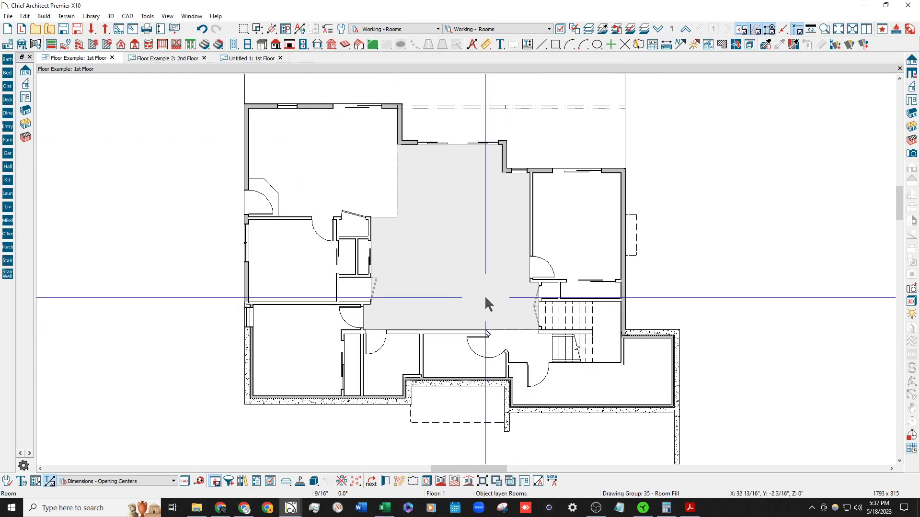
pyautogui.doubleClick(573, 316)
pyautogui.click(340, 71)
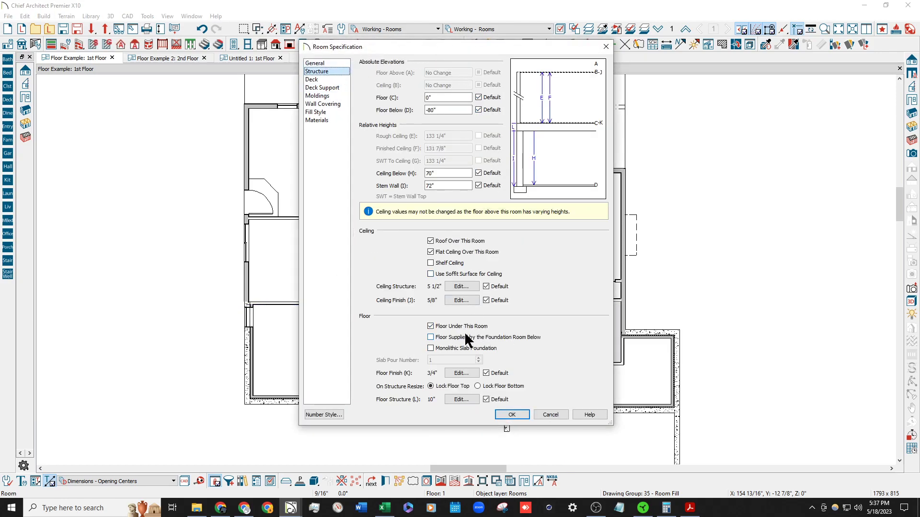
pyautogui.press('Escape')
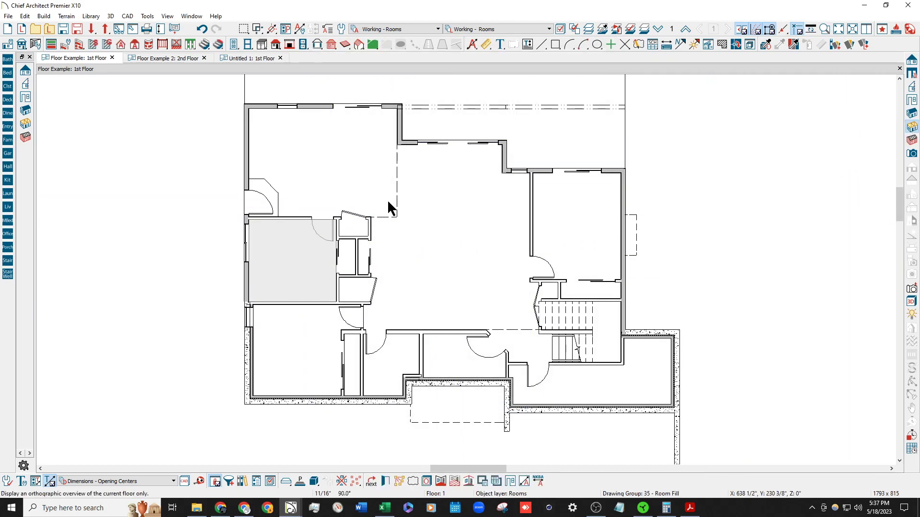
# Create an orthographic overview of the first floor and inspect its floor, stem walls and footings from below and outside.
pyautogui.scroll(2, 476, 236)
pyautogui.moveTo(318, 257); pyautogui.dragTo(349, 218)
pyautogui.scroll(-2, 348, 218)
pyautogui.scroll(4, 301, 339)
pyautogui.rightClick(300, 338)
pyautogui.click(360, 326)
pyautogui.moveTo(329, 326); pyautogui.dragTo(530, 303)
pyautogui.moveTo(516, 337); pyautogui.dragTo(641, 219)
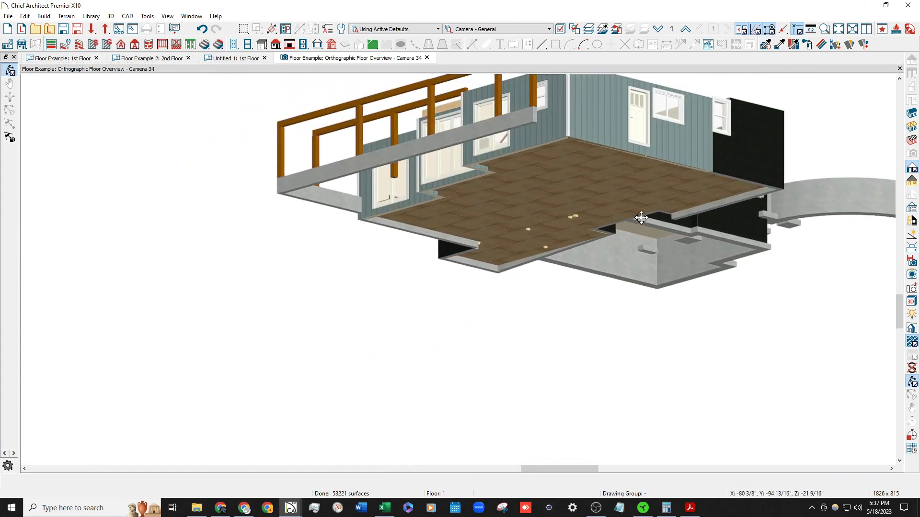
pyautogui.scroll(3, 701, 225)
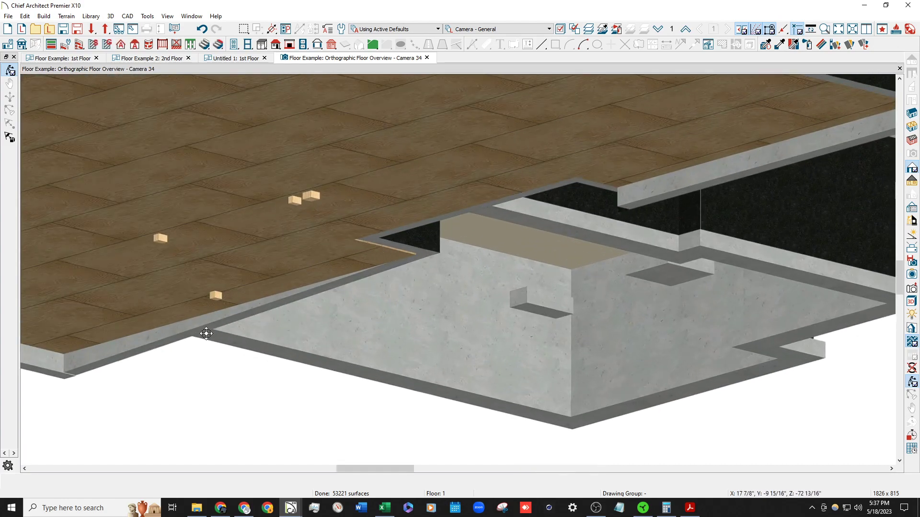
pyautogui.moveTo(206, 334); pyautogui.dragTo(328, 194)
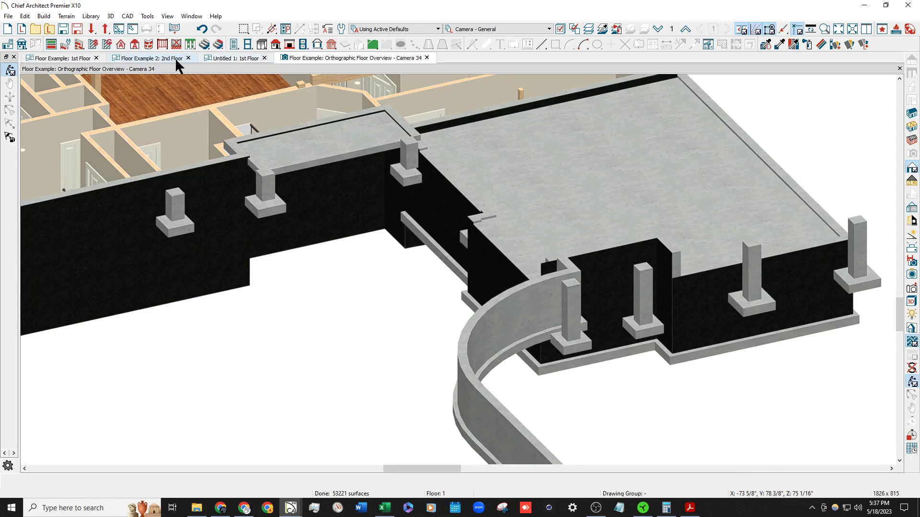
# In the first-floor plan, pull the front entry porch's outer railing back toward the house wall.
pyautogui.click(235, 58)
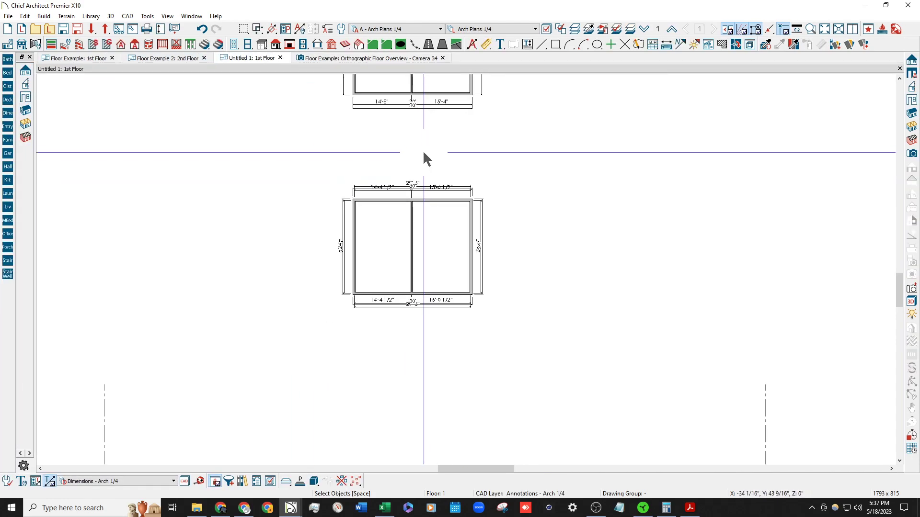
pyautogui.click(88, 57)
pyautogui.click(685, 29)
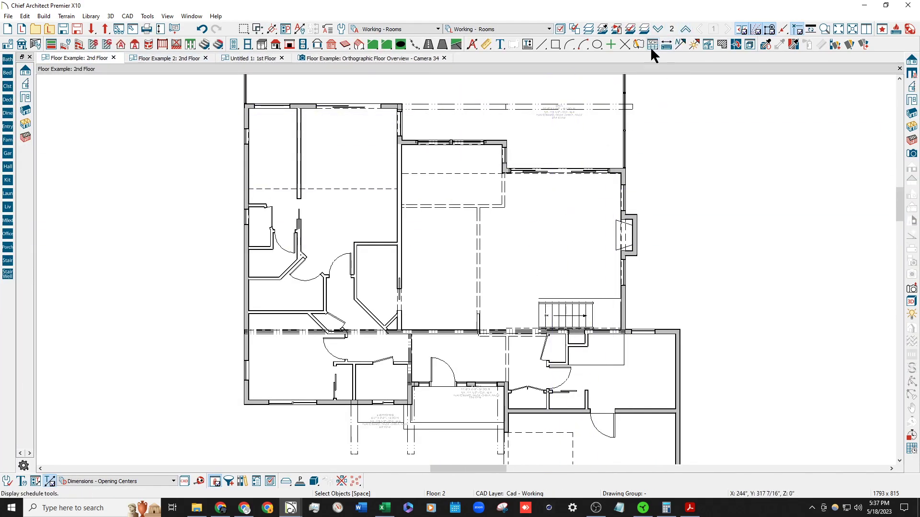
pyautogui.click(659, 30)
pyautogui.scroll(3, 478, 350)
pyautogui.scroll(-3, 377, 235)
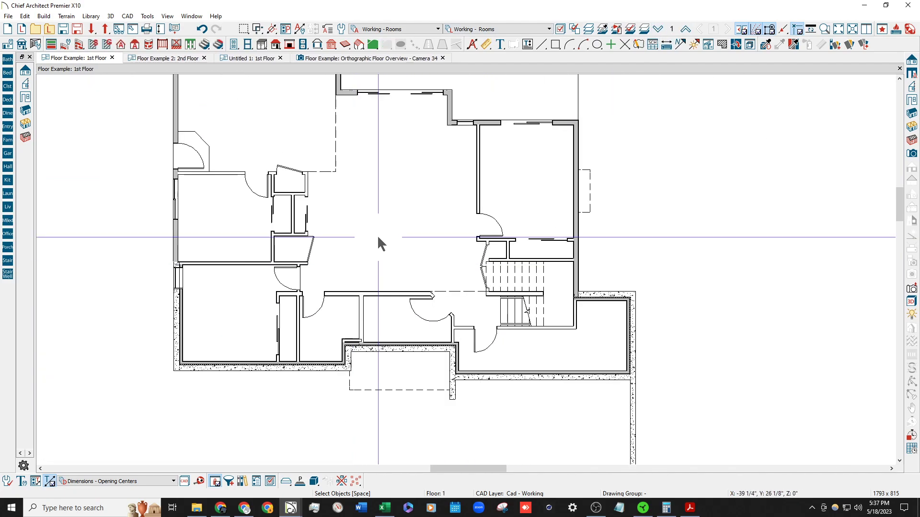
pyautogui.scroll(5, 329, 373)
pyautogui.click(369, 368)
pyautogui.doubleClick(436, 394)
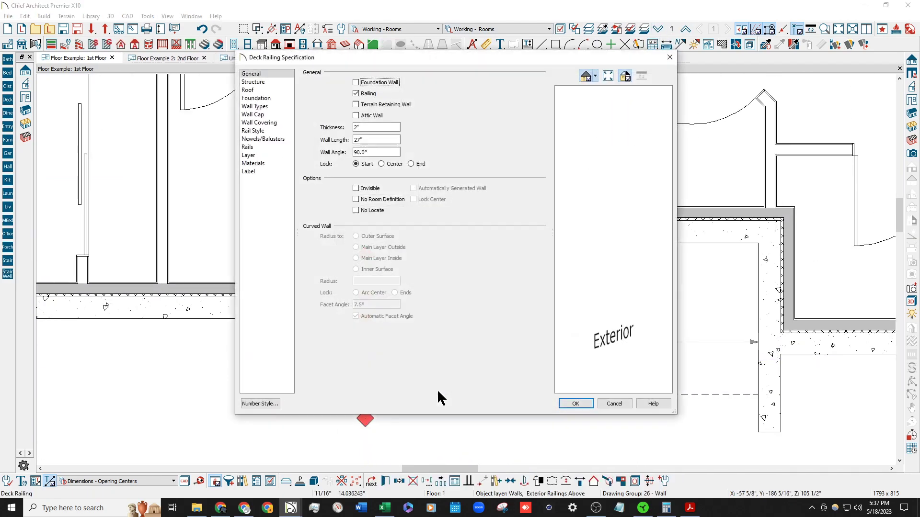
pyautogui.press('Escape')
pyautogui.moveTo(431, 395); pyautogui.dragTo(427, 332)
# Inspect the front entry area and surrounding foundation walls in the orthographic floor overview.
pyautogui.click(362, 58)
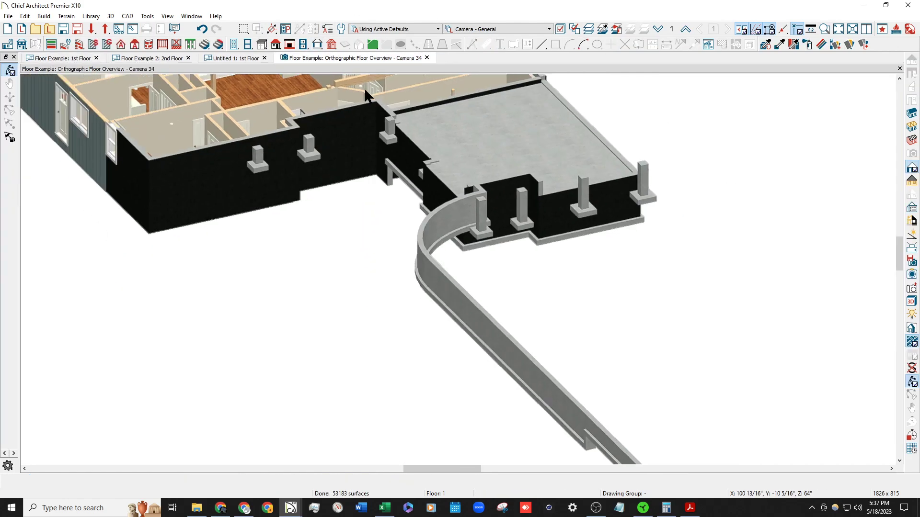
pyautogui.scroll(2, 354, 184)
pyautogui.moveTo(349, 185); pyautogui.dragTo(350, 275)
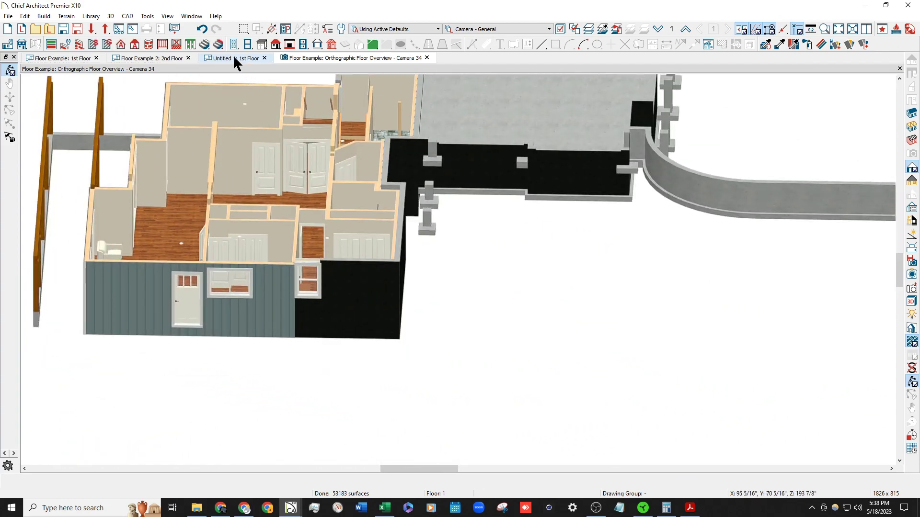
# Examine the first-floor plan around the corner bedroom, its closet and the adjoining concrete stem walls.
pyautogui.click(63, 58)
pyautogui.scroll(-5, 272, 325)
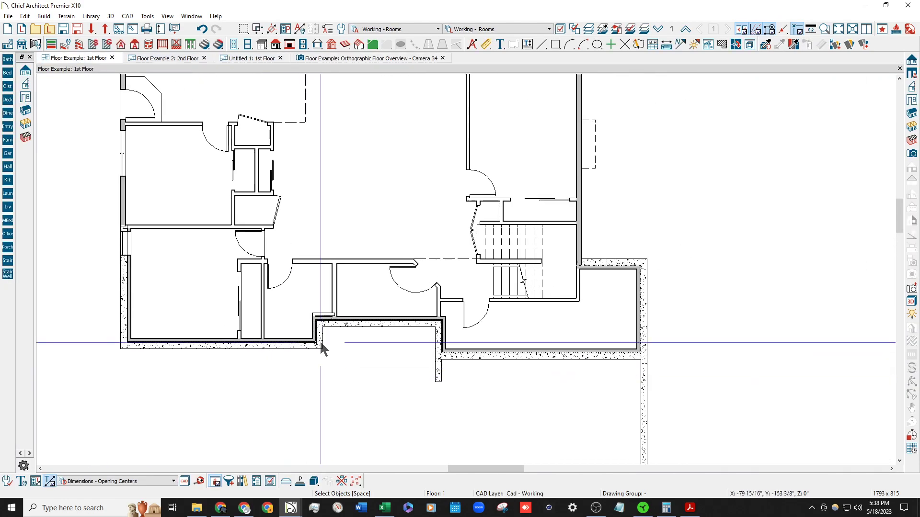
pyautogui.click(371, 240)
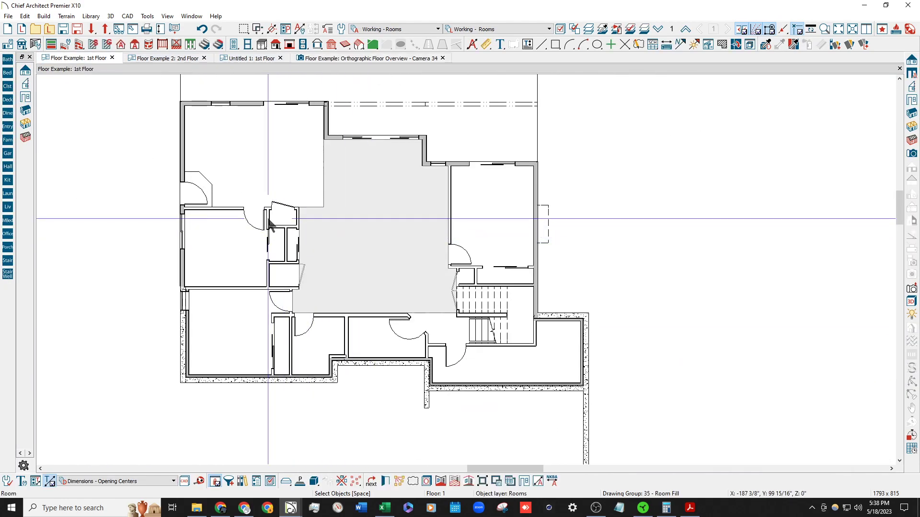
pyautogui.click(194, 275)
pyautogui.click(93, 331)
pyautogui.scroll(2, 206, 335)
pyautogui.scroll(3, 307, 353)
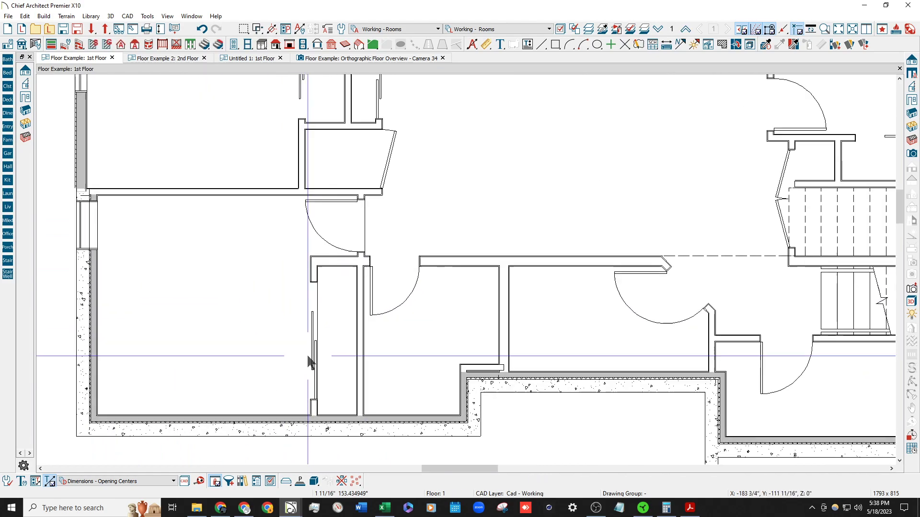
pyautogui.scroll(-1, 307, 354)
pyautogui.scroll(-2, 102, 261)
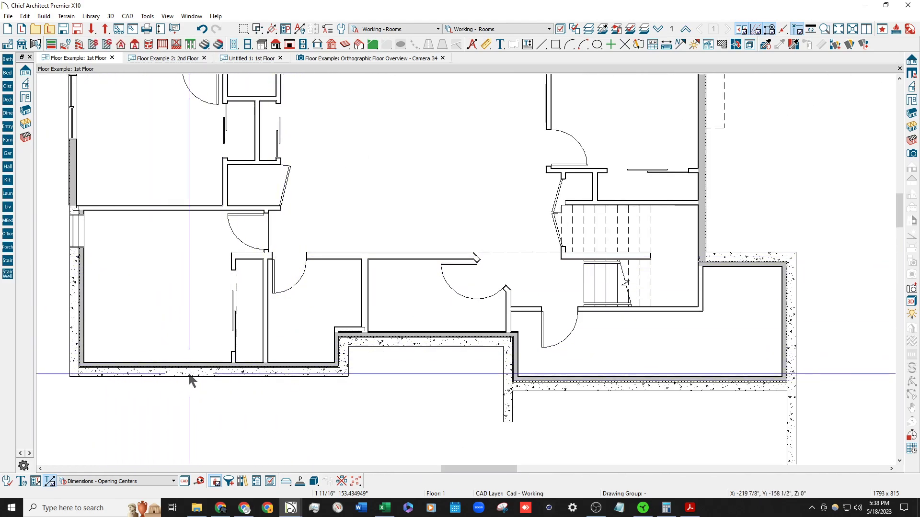
pyautogui.scroll(2, 189, 378)
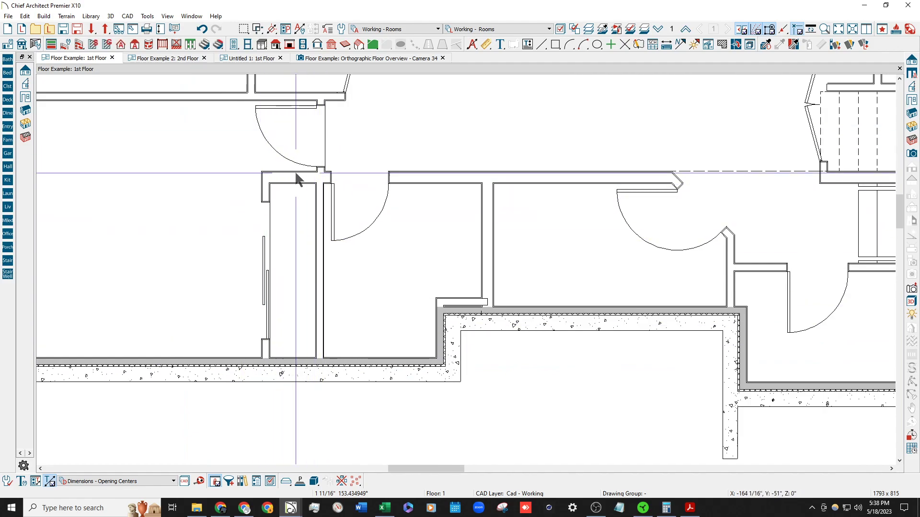
pyautogui.scroll(-2, 273, 220)
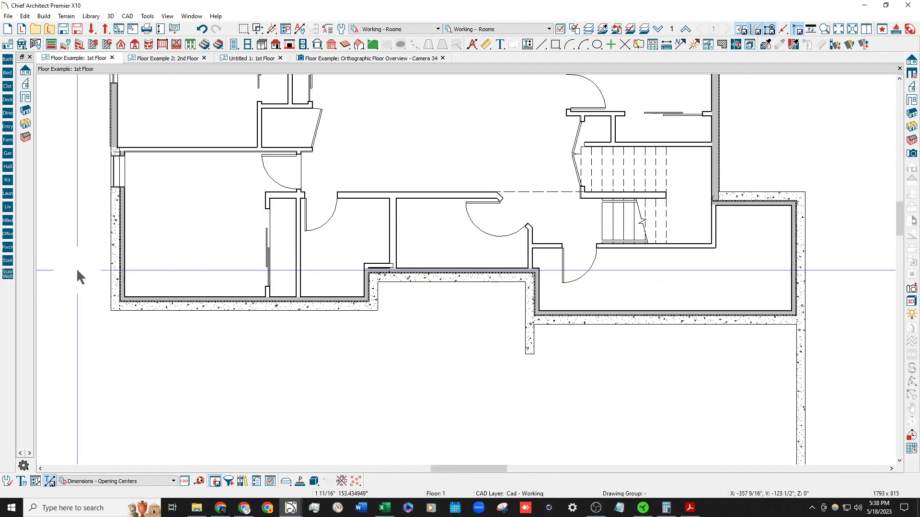
# Check the structure settings of the corner bedroom, its closet and the large central room.
pyautogui.click(205, 220)
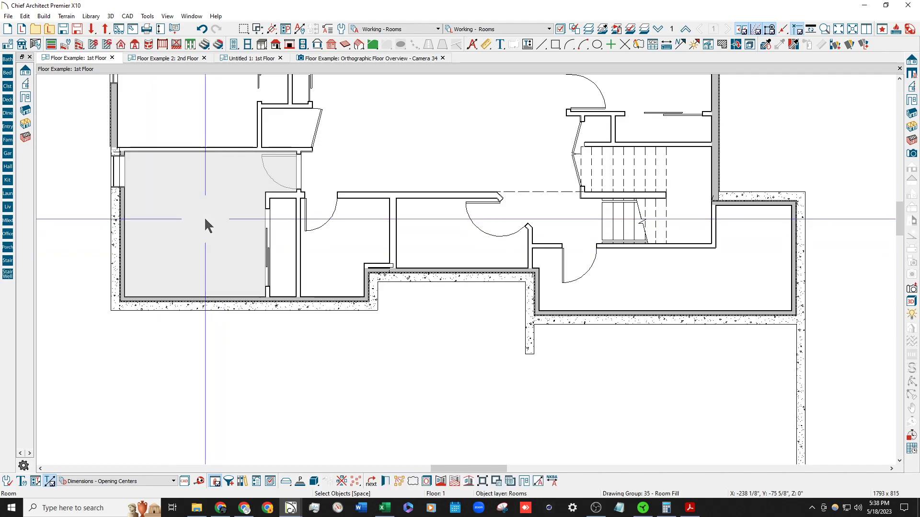
pyautogui.doubleClick(142, 216)
pyautogui.click(325, 82)
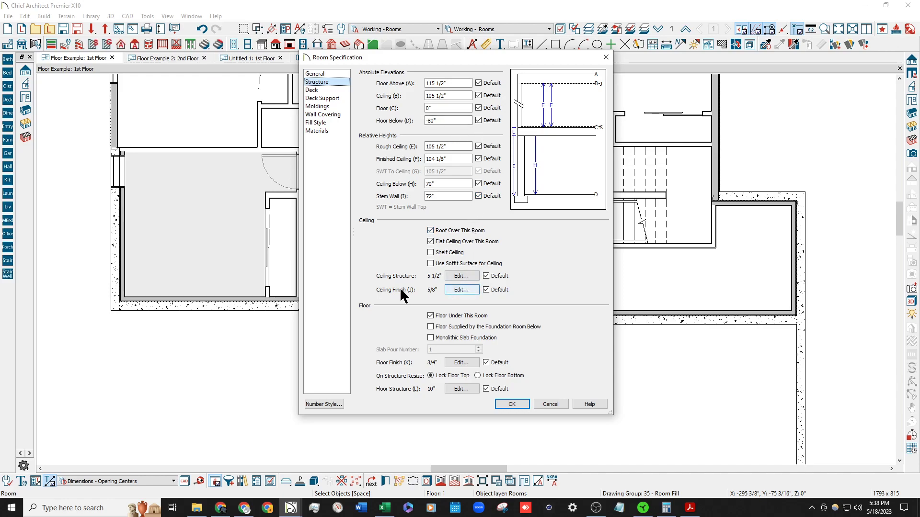
pyautogui.press('Escape')
pyautogui.doubleClick(286, 234)
pyautogui.click(321, 81)
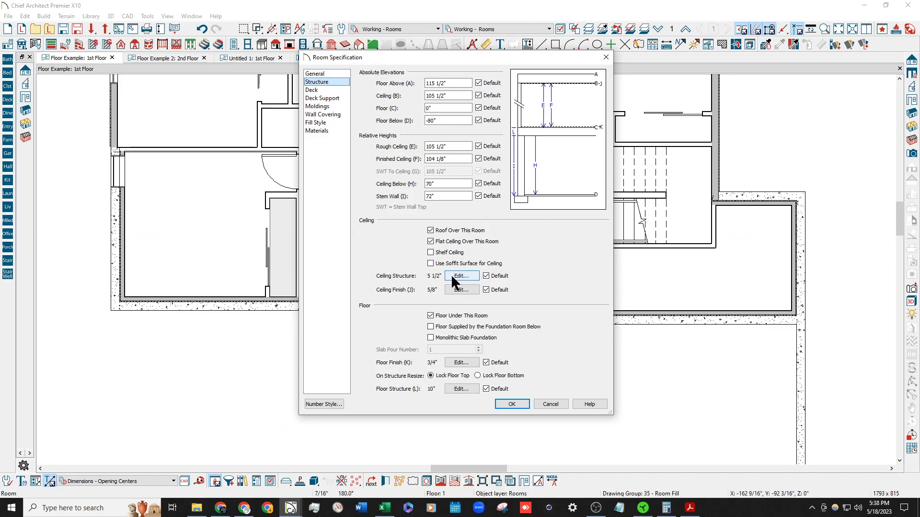
pyautogui.press('Escape')
pyautogui.scroll(3, 345, 195)
pyautogui.doubleClick(330, 136)
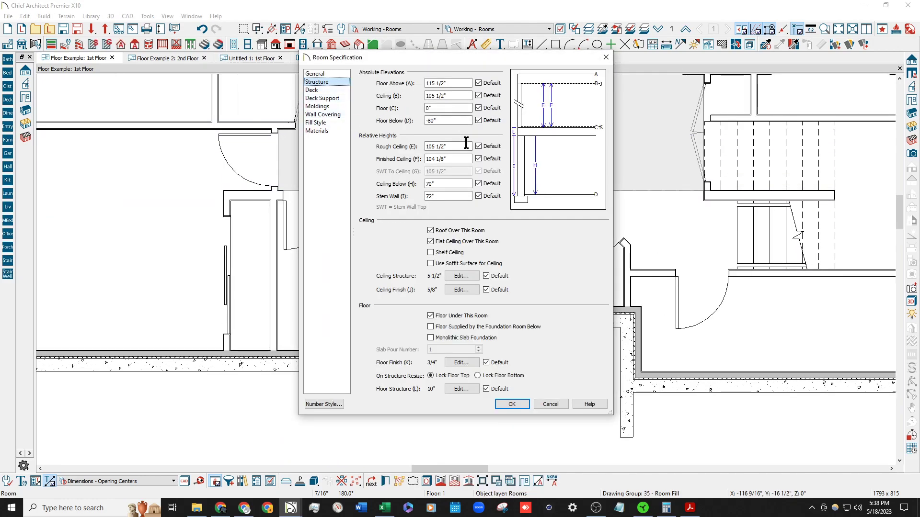
pyautogui.press('Escape')
# Open the shared specification of the corner bedroom's doorway wall and closet-front wall together.
pyautogui.scroll(-2, 307, 208)
pyautogui.click(283, 172)
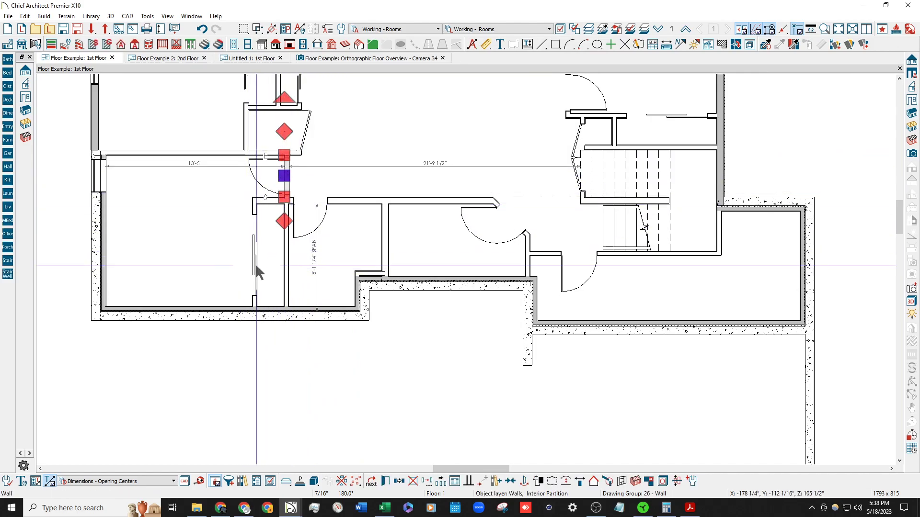
pyautogui.keyDown('shift'); pyautogui.click(256, 268); pyautogui.keyUp('shift')
pyautogui.hotkey('ctrl', 'e')
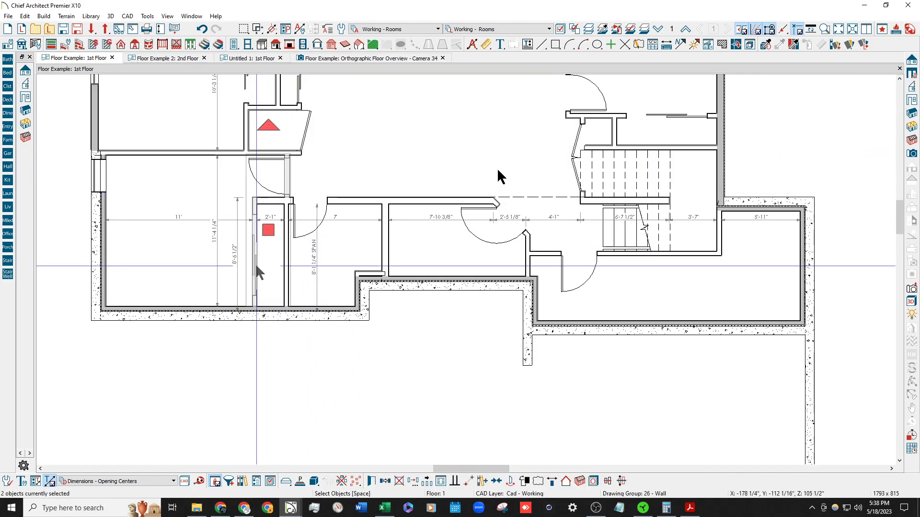
pyautogui.click(581, 402)
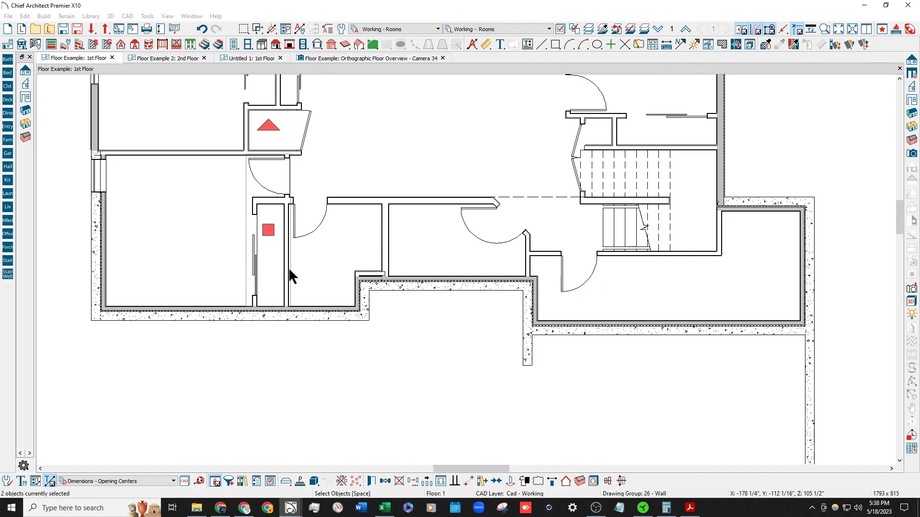
pyautogui.press('Escape')
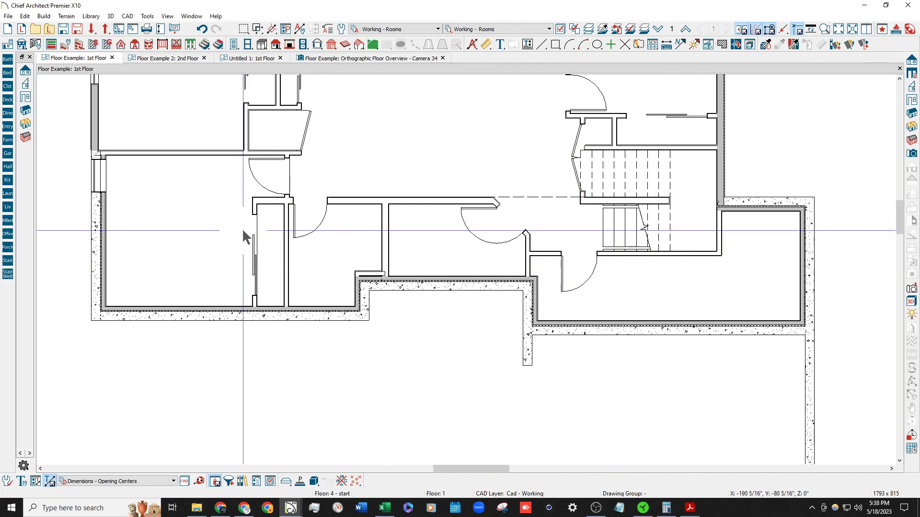
# Check the foundation level beneath the large central room and return to the first floor.
pyautogui.scroll(-5, 243, 228)
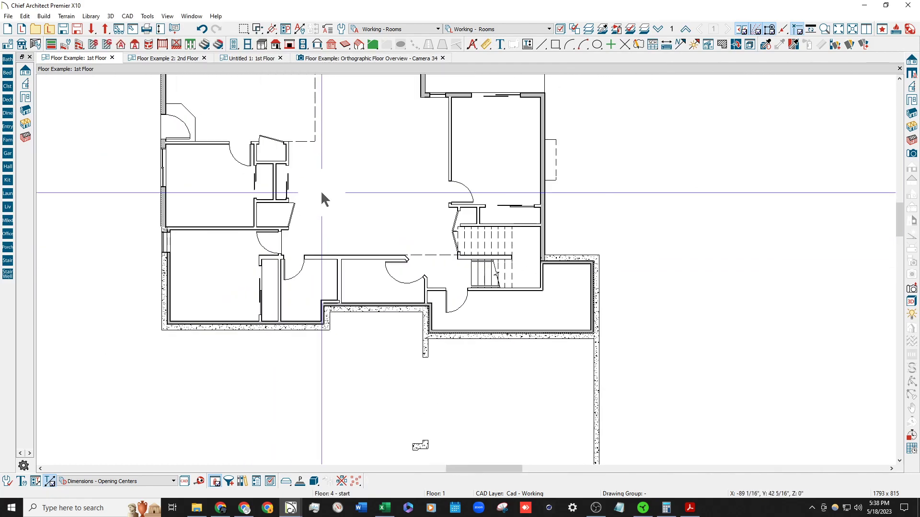
pyautogui.click(345, 175)
pyautogui.click(659, 29)
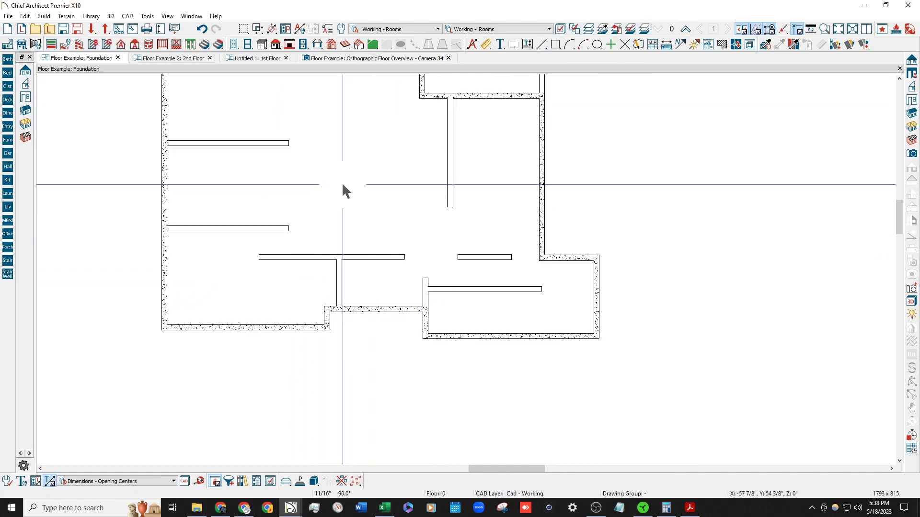
pyautogui.click(685, 31)
pyautogui.click(223, 279)
pyautogui.click(399, 481)
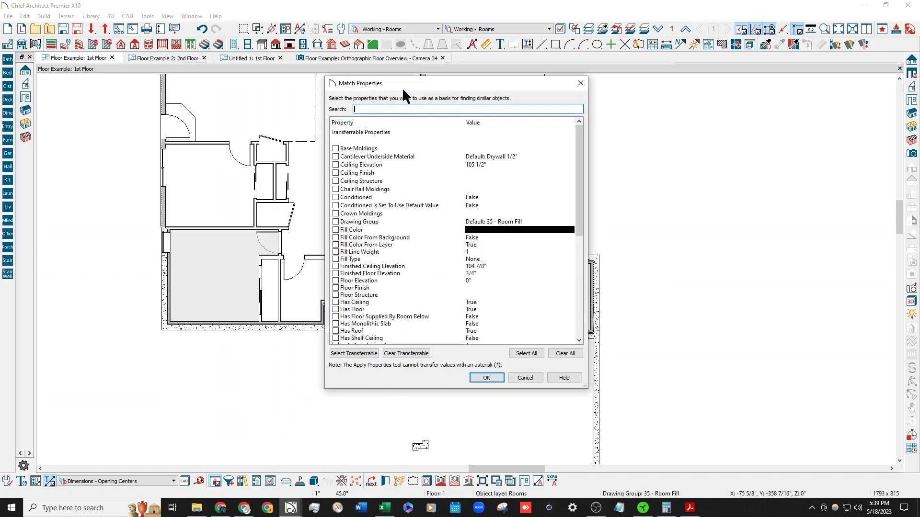
pyautogui.press('Escape')
pyautogui.click(197, 358)
pyautogui.scroll(3, 265, 277)
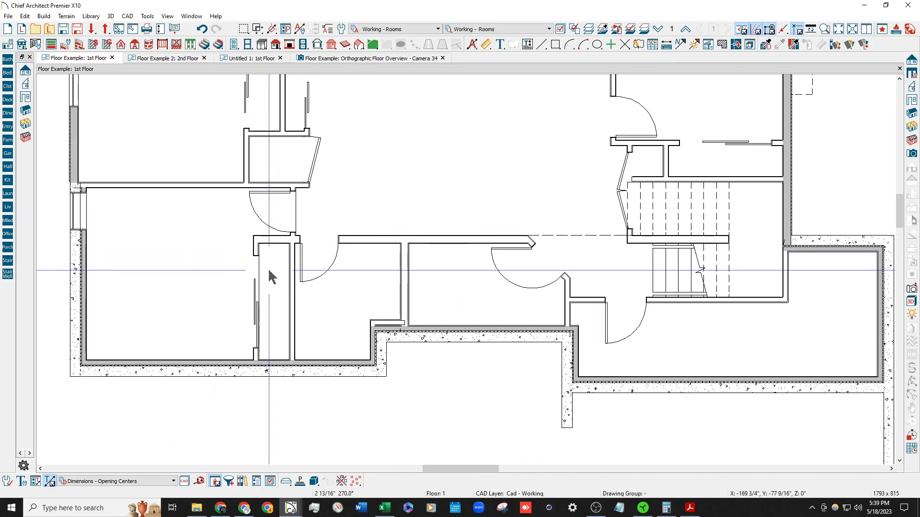
pyautogui.scroll(3, 290, 214)
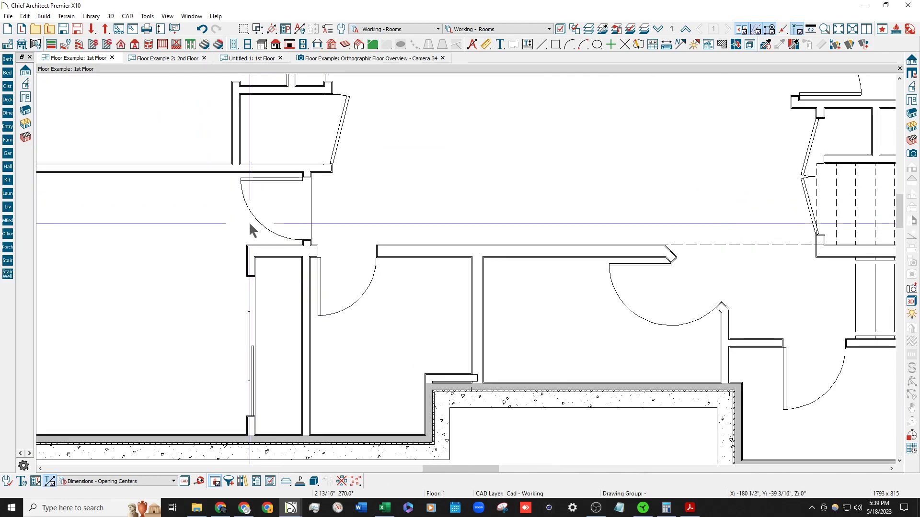
pyautogui.scroll(-2, 205, 237)
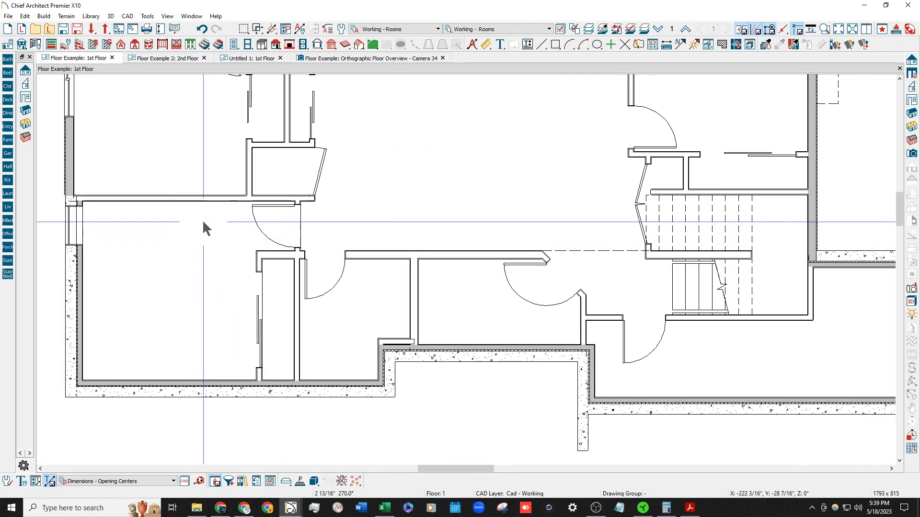
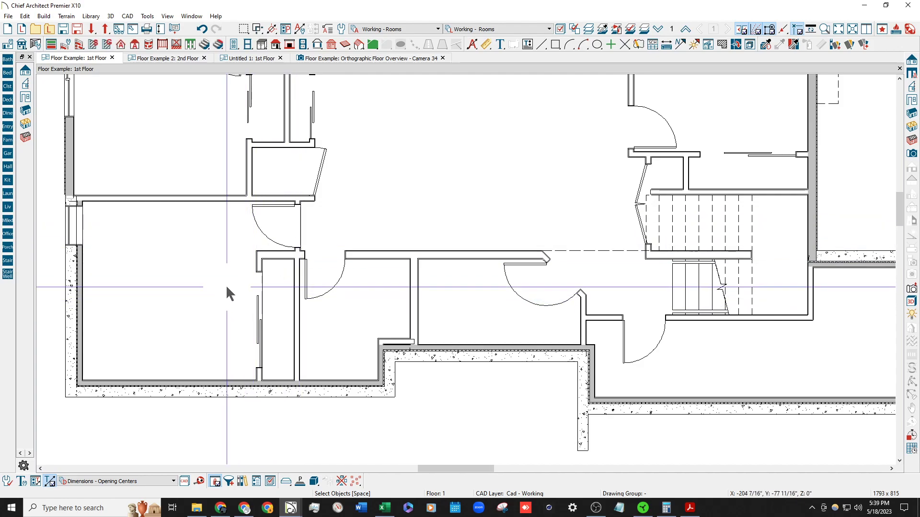
# Use Match Properties on the corner bedroom to find rooms with the same Floor Elevation, Floor Structure and Has Floor Supplied By Room Below.
pyautogui.scroll(-3, 226, 284)
pyautogui.click(177, 264)
pyautogui.doubleClick(179, 267)
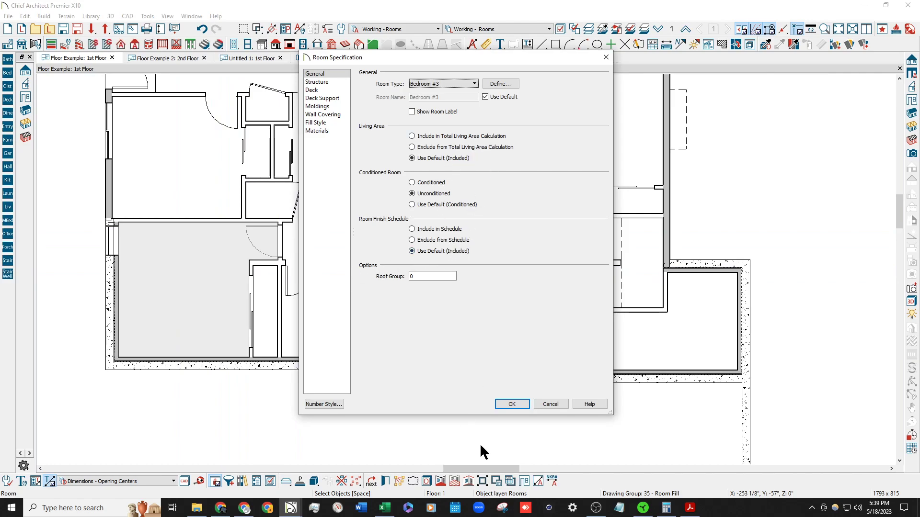
pyautogui.press('Escape')
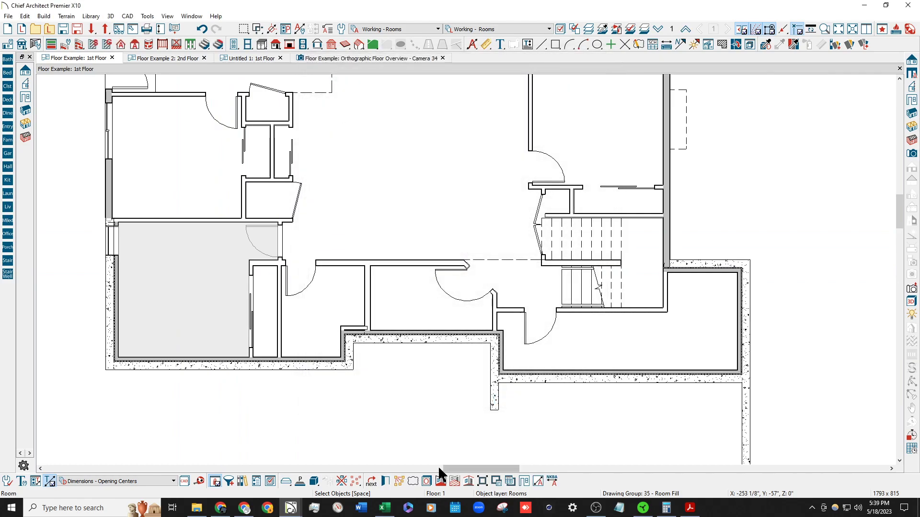
pyautogui.click(402, 483)
pyautogui.write('f')
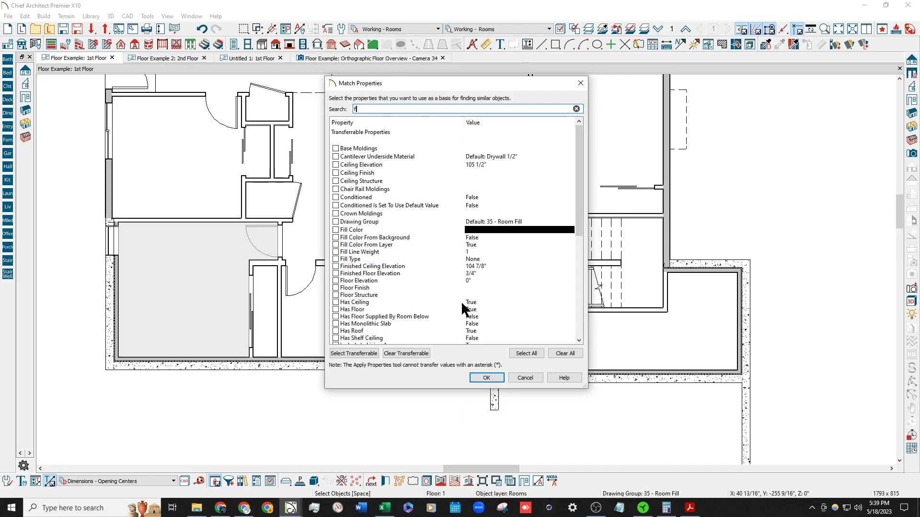
pyautogui.write('loor')
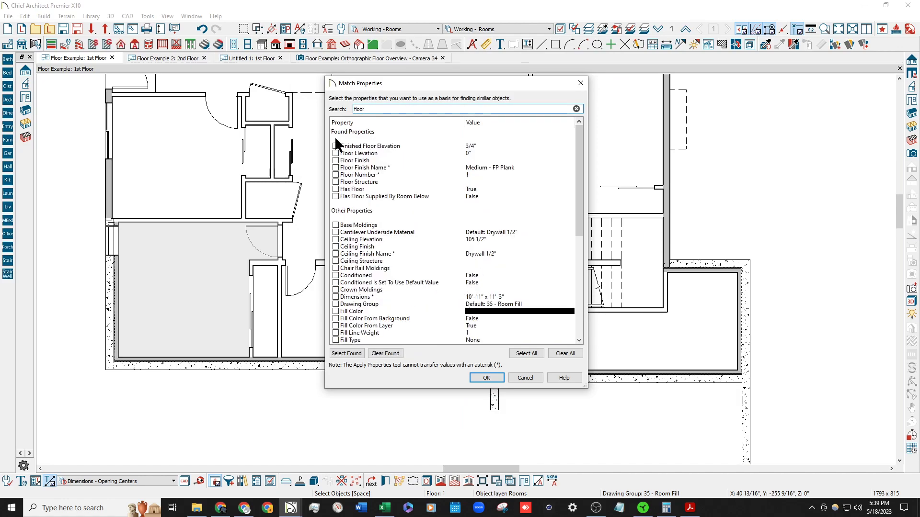
pyautogui.click(335, 154)
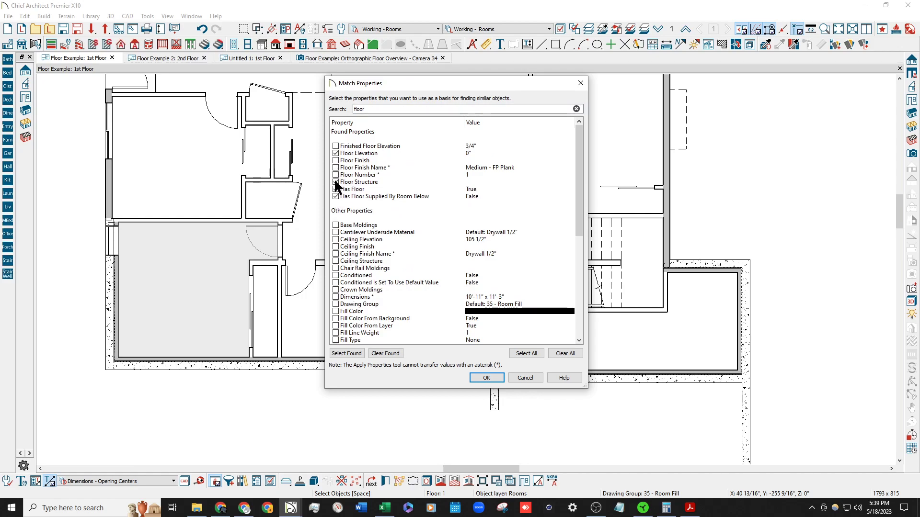
pyautogui.click(485, 378)
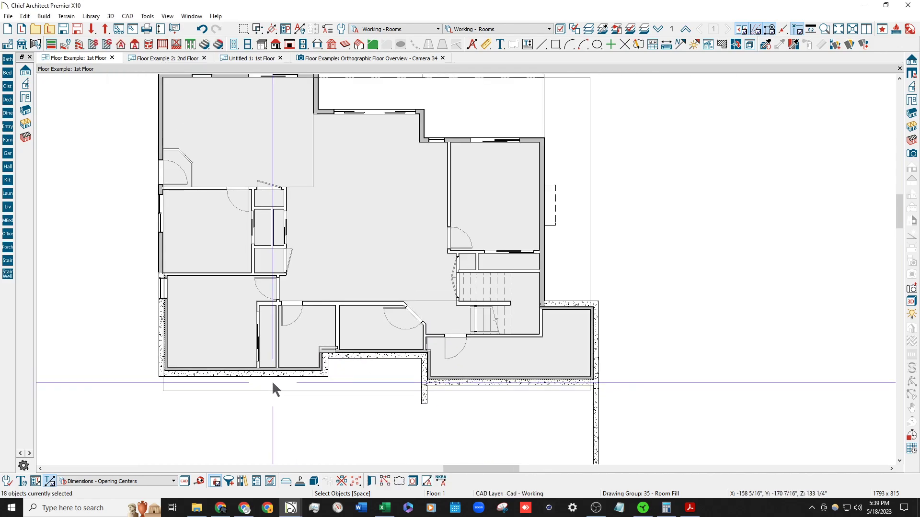
pyautogui.scroll(3, 237, 349)
pyautogui.click(90, 312)
pyautogui.scroll(4, 261, 310)
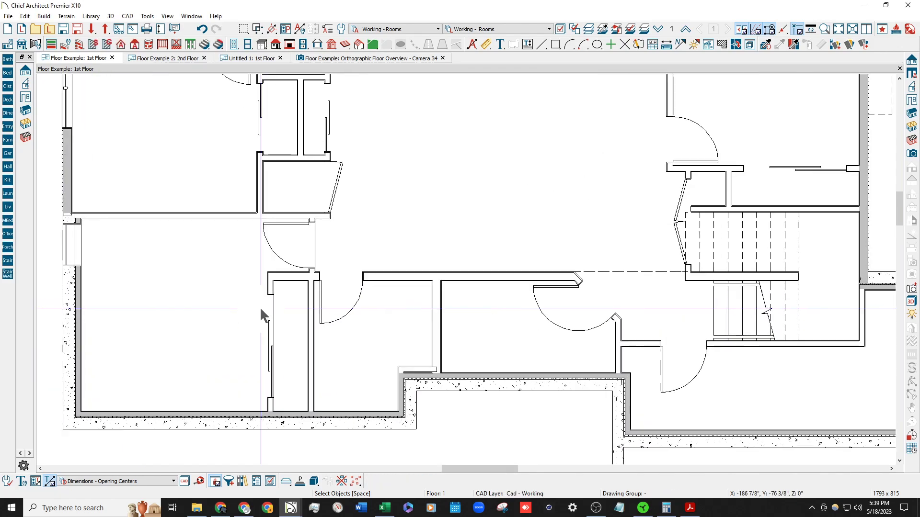
pyautogui.scroll(2, 260, 310)
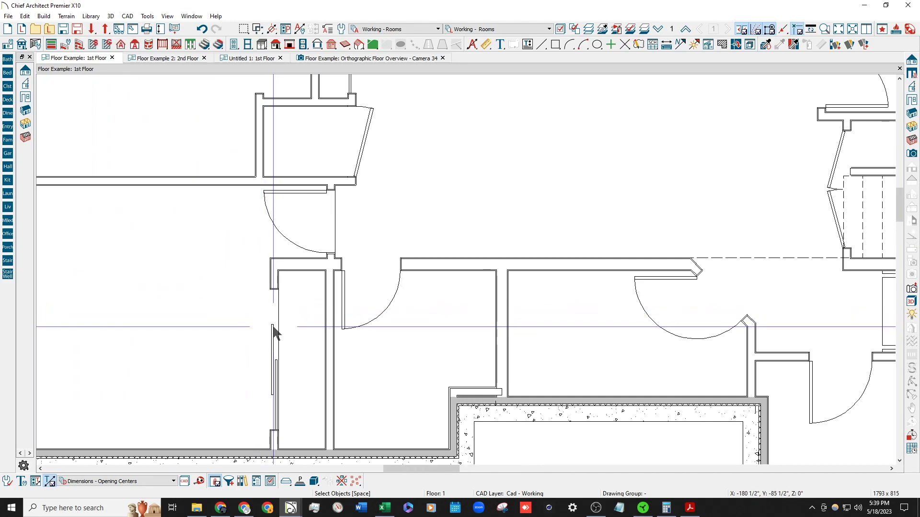
pyautogui.scroll(-3, 273, 324)
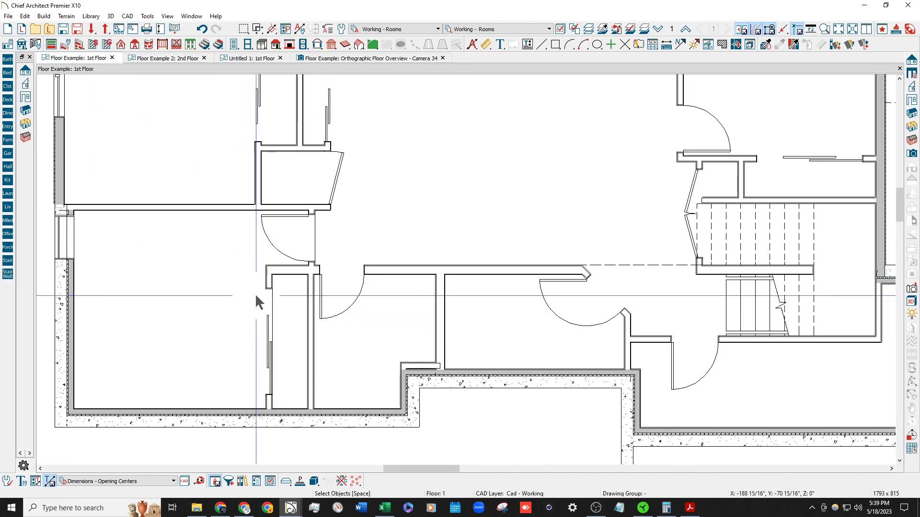
pyautogui.click(268, 335)
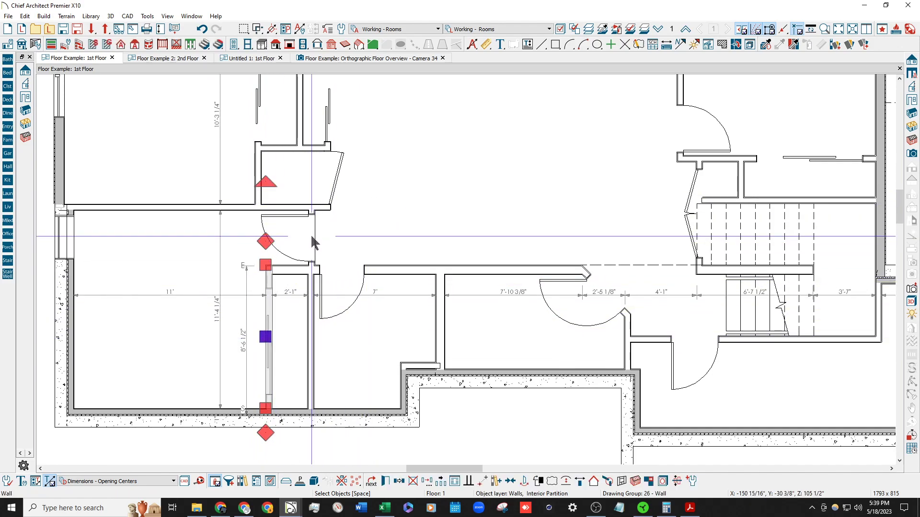
pyautogui.press('Escape')
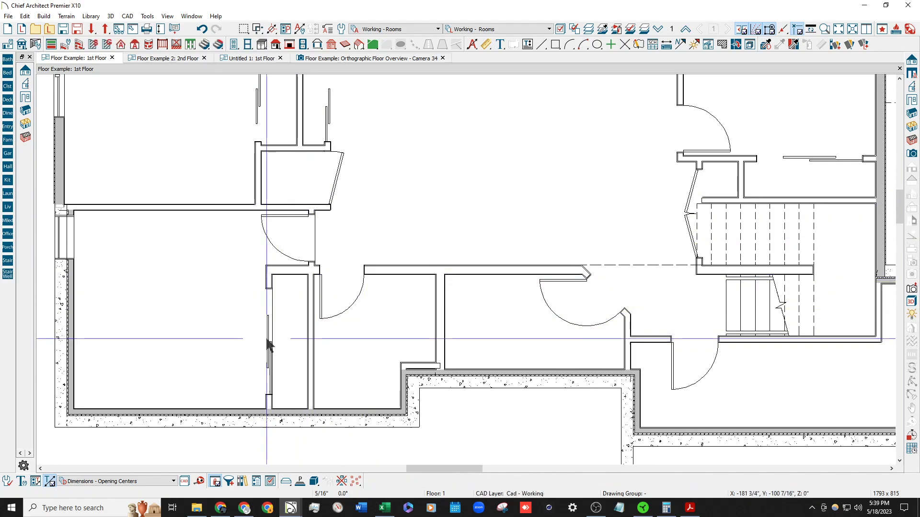
pyautogui.scroll(-1, 307, 249)
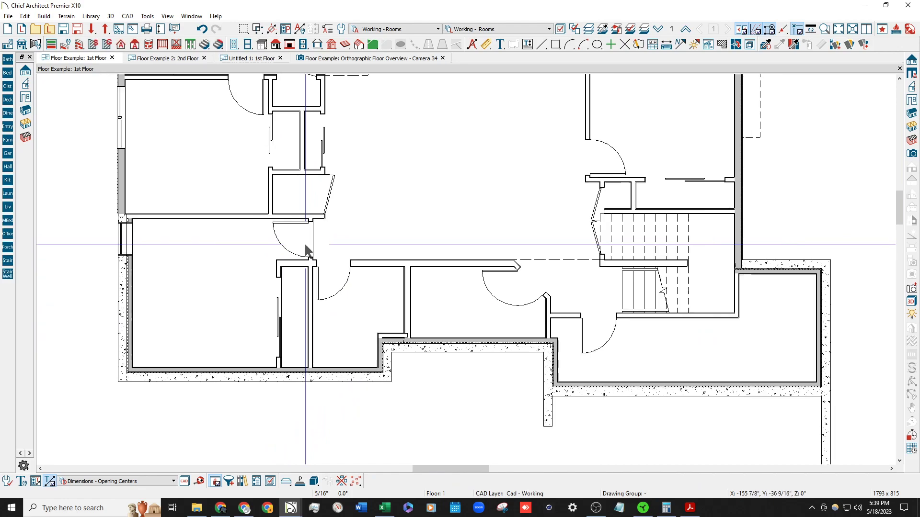
# Unlock the Doors, both Exterior Doors and Interior Doors layers in the Working - Rooms layer set.
pyautogui.click(560, 28)
pyautogui.click(398, 185)
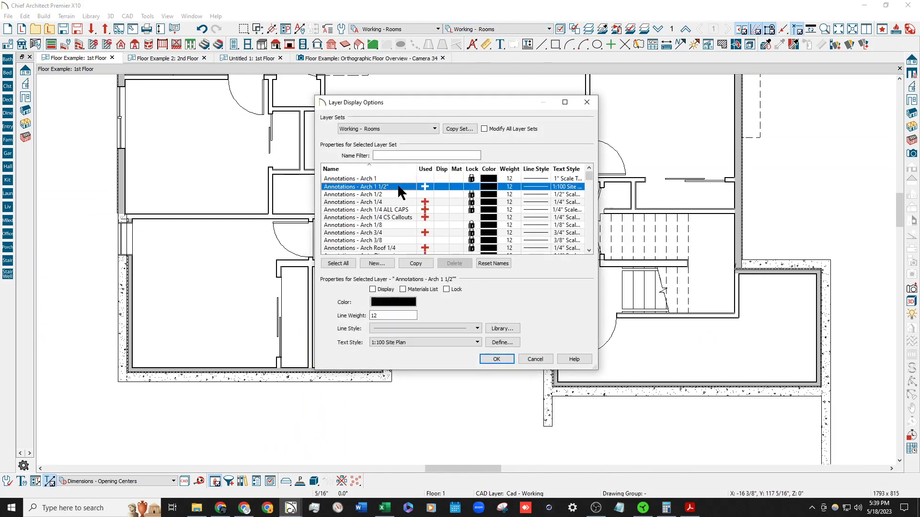
pyautogui.write('ard')
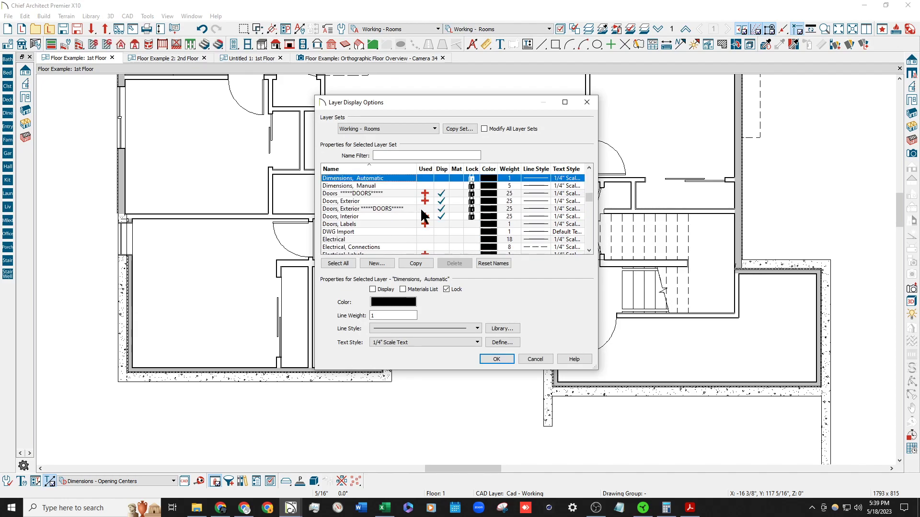
pyautogui.click(471, 216)
pyautogui.click(471, 209)
pyautogui.click(472, 201)
pyautogui.click(472, 193)
pyautogui.click(497, 359)
# Select the corner bedroom's sliding closet door, then check the general specification of the bedroom's hinged entry door.
pyautogui.scroll(2, 269, 287)
pyautogui.click(283, 311)
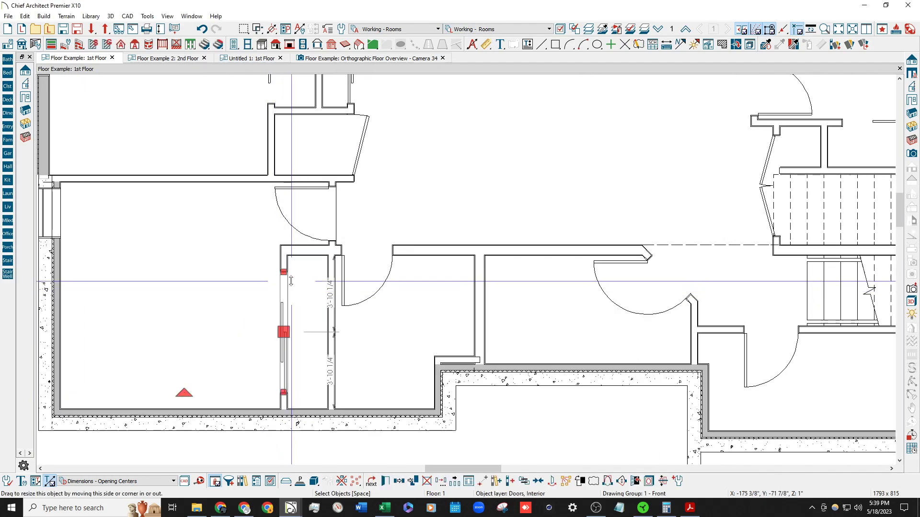
pyautogui.doubleClick(334, 220)
pyautogui.click(619, 393)
pyautogui.scroll(1, 337, 254)
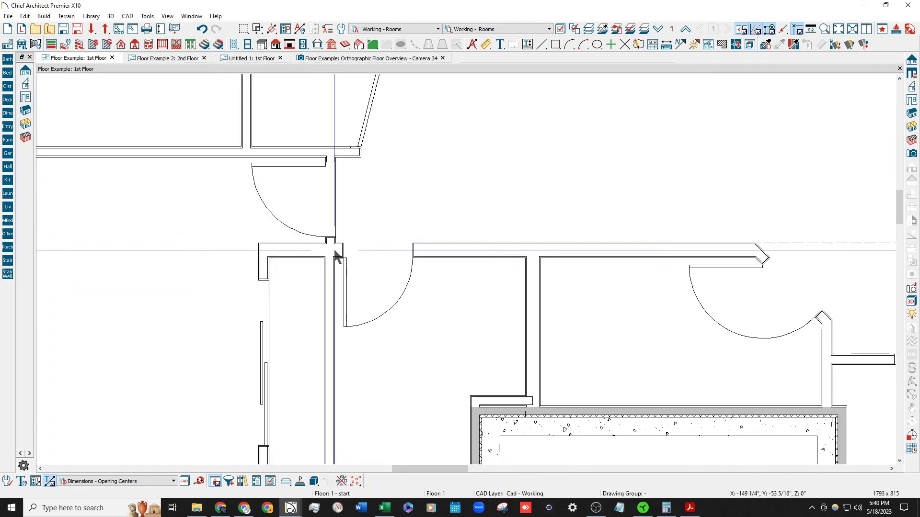
pyautogui.click(334, 213)
pyautogui.doubleClick(334, 215)
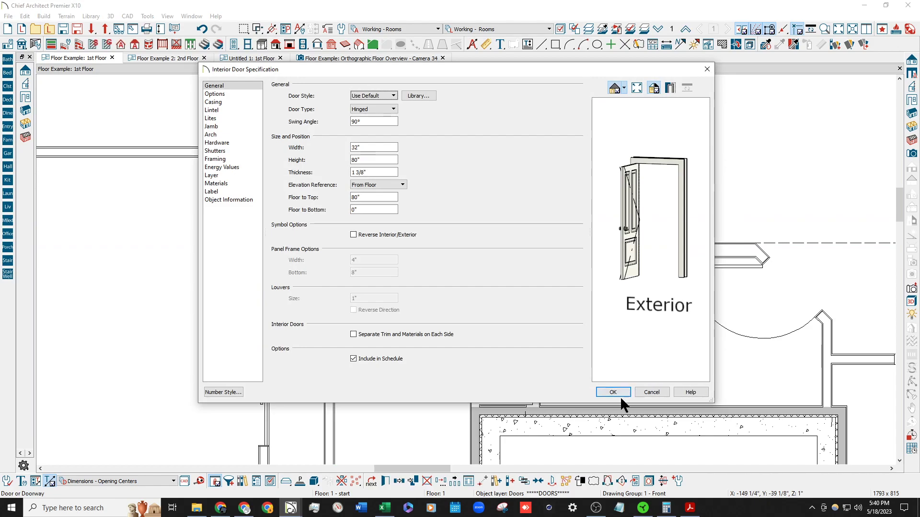
pyautogui.click(612, 392)
# Select the corner bedroom's entry door and start placing a new hinged door in the floor plan.
pyautogui.scroll(-1, 309, 242)
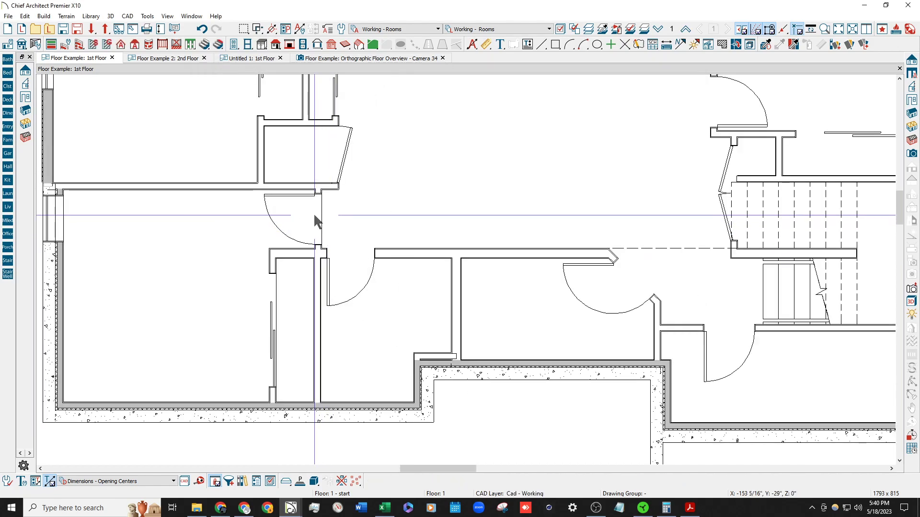
pyautogui.click(314, 218)
pyautogui.click(234, 45)
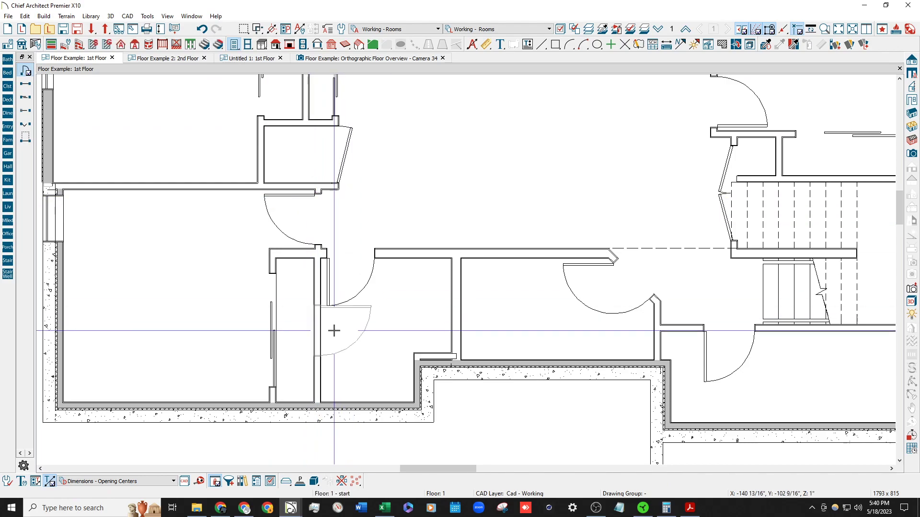
# Delete the sliding closet door in the lower-left bedroom and place a new sliding door in the same wall.
pyautogui.scroll(2, 280, 347)
pyautogui.click(271, 331)
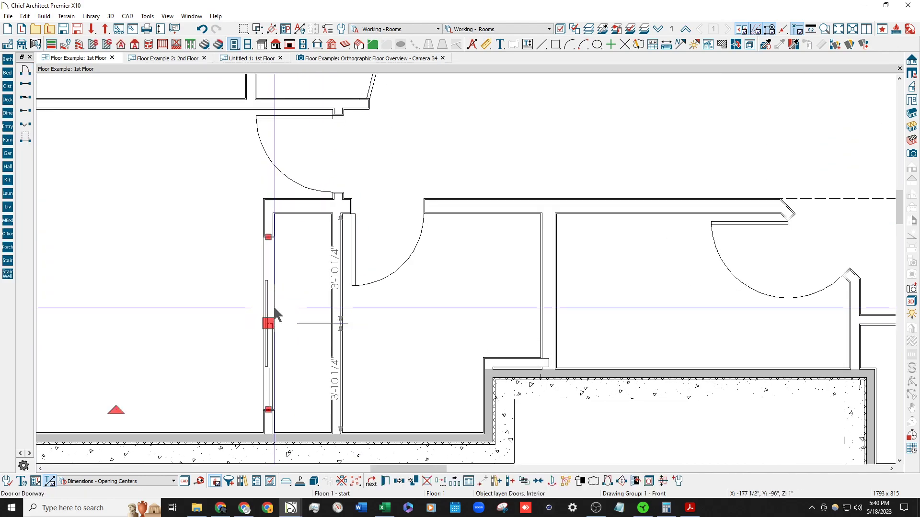
pyautogui.press('Delete')
pyautogui.click(25, 98)
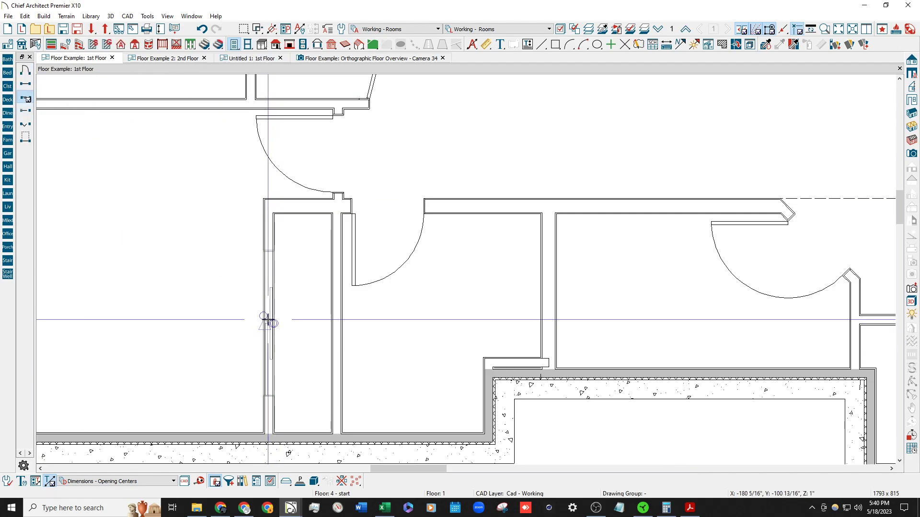
pyautogui.click(269, 320)
# Examine the lower-left bedroom's room extent and the surrounding first-floor room layout.
pyautogui.scroll(-2, 240, 262)
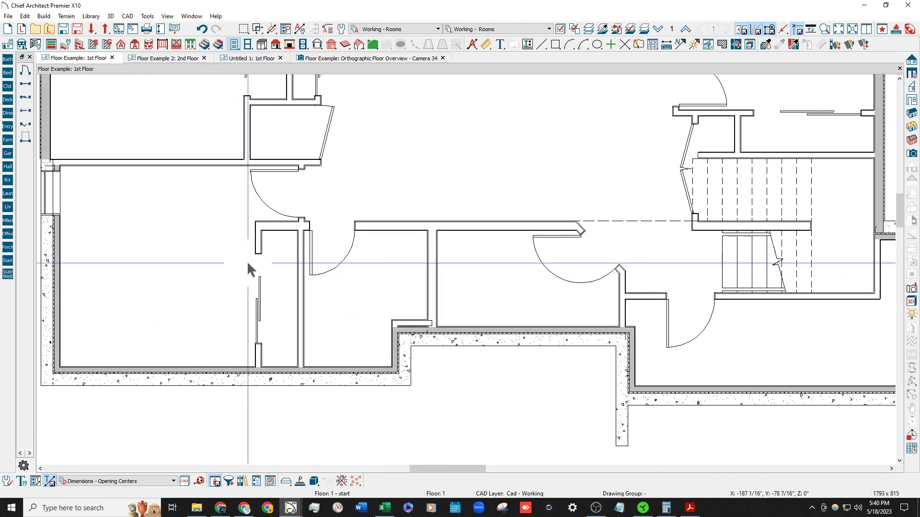
pyautogui.click(199, 221)
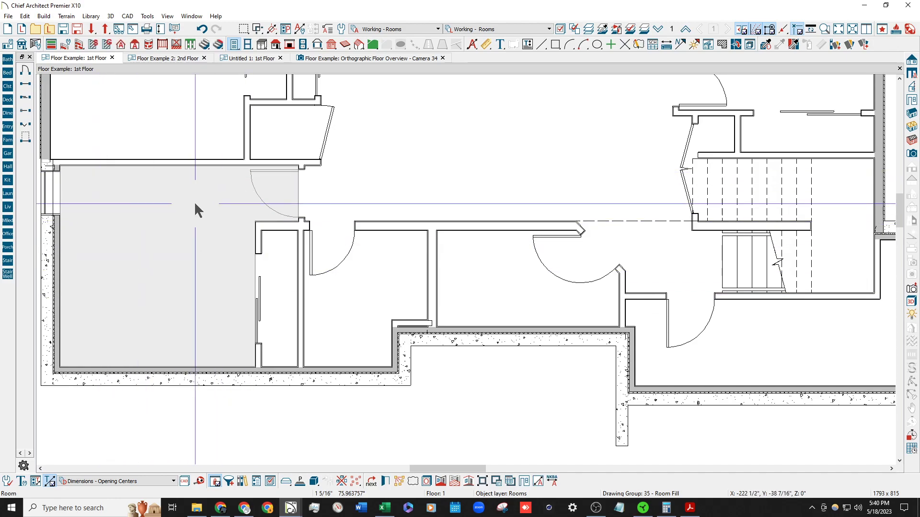
pyautogui.press('Escape')
pyautogui.scroll(-3, 247, 349)
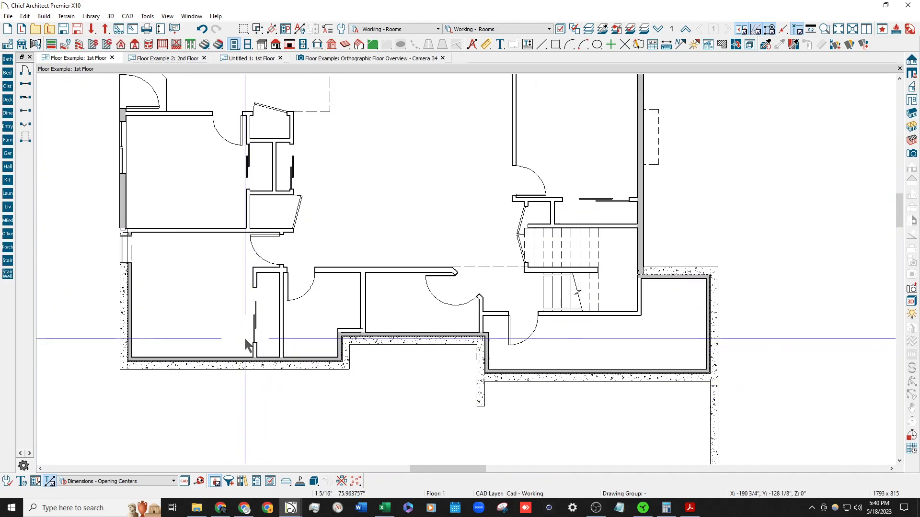
pyautogui.scroll(1, 274, 257)
pyautogui.scroll(-3, 275, 270)
pyautogui.scroll(2, 307, 271)
pyautogui.scroll(-1, 355, 270)
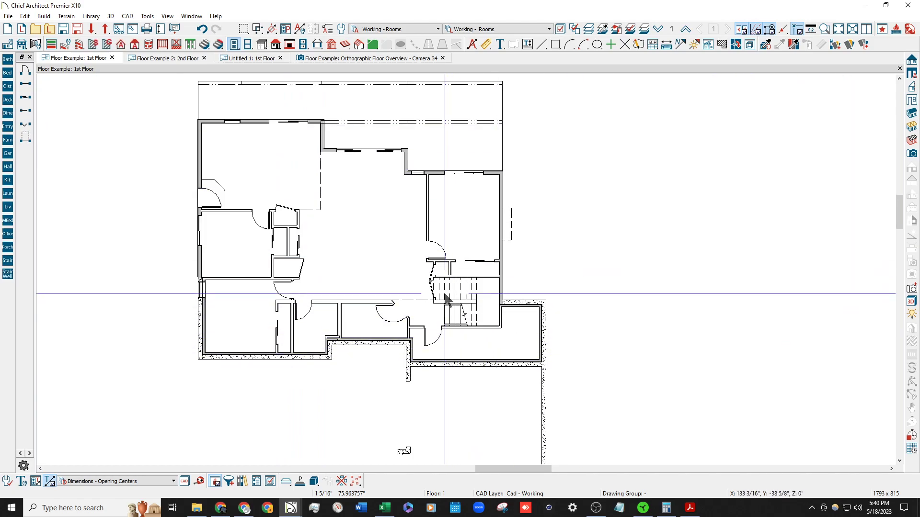
pyautogui.scroll(1, 206, 228)
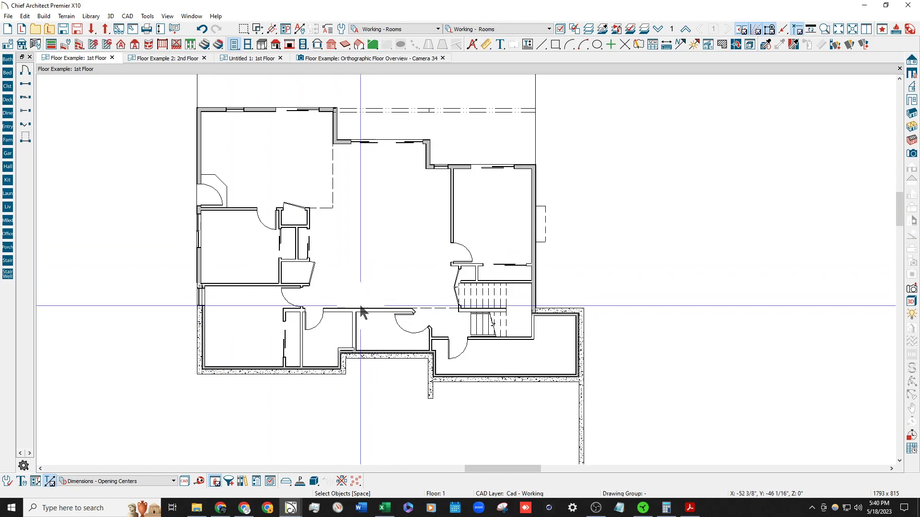
pyautogui.scroll(1, 328, 266)
pyautogui.scroll(-1, 486, 346)
pyautogui.scroll(1, 347, 231)
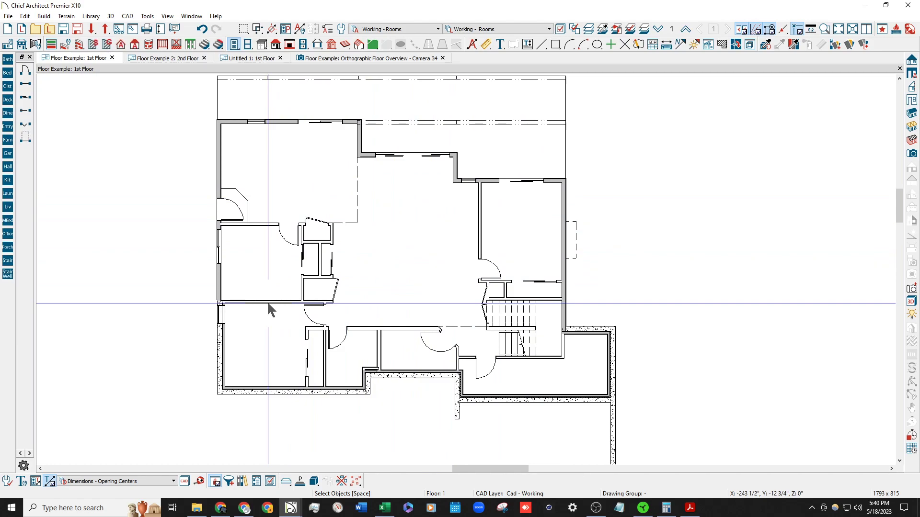
pyautogui.scroll(1, 279, 248)
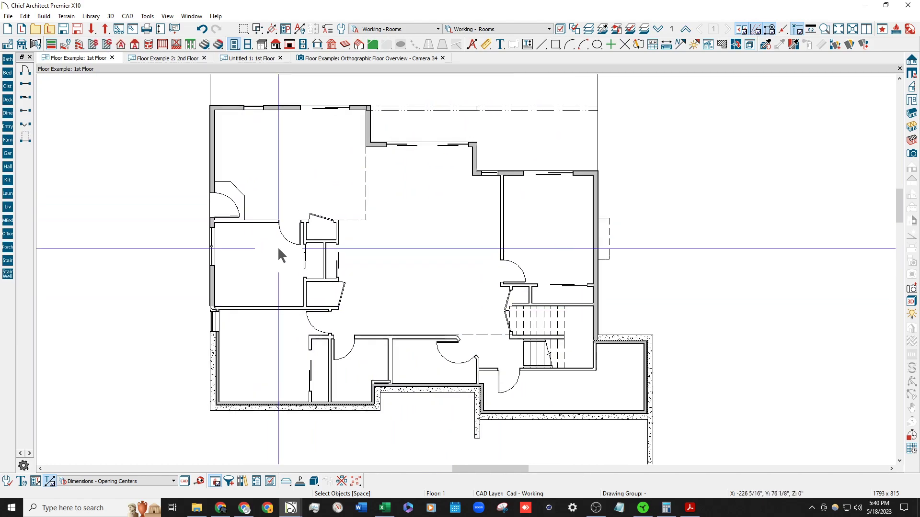
pyautogui.scroll(-1, 193, 261)
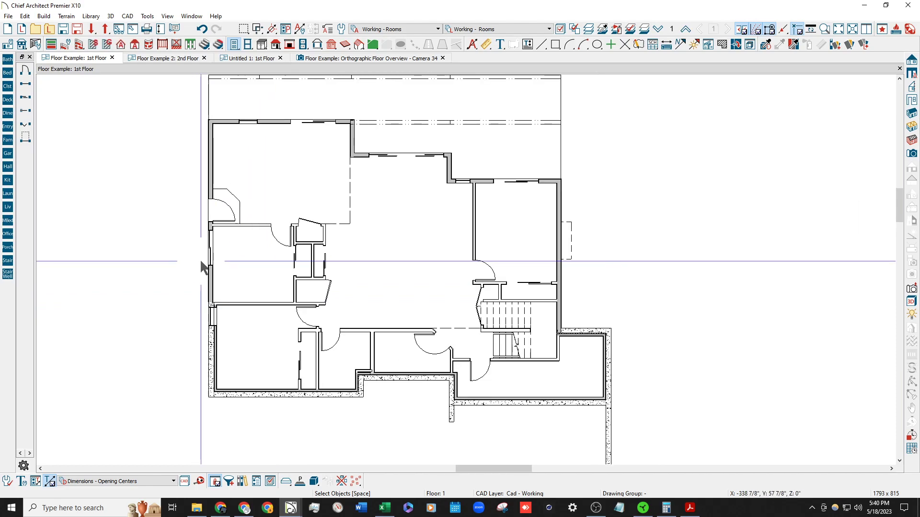
pyautogui.scroll(2, 306, 242)
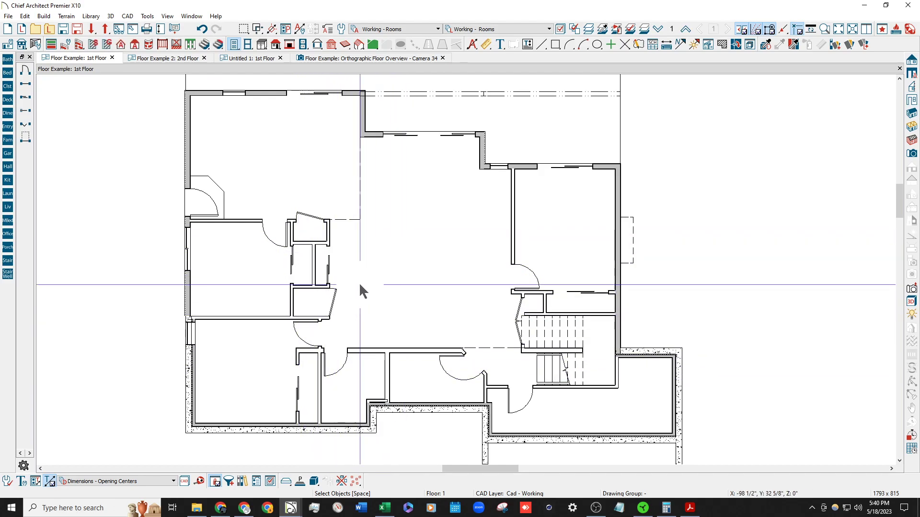
# Review the structure settings of the main foundation room on floor 0.
pyautogui.click(656, 31)
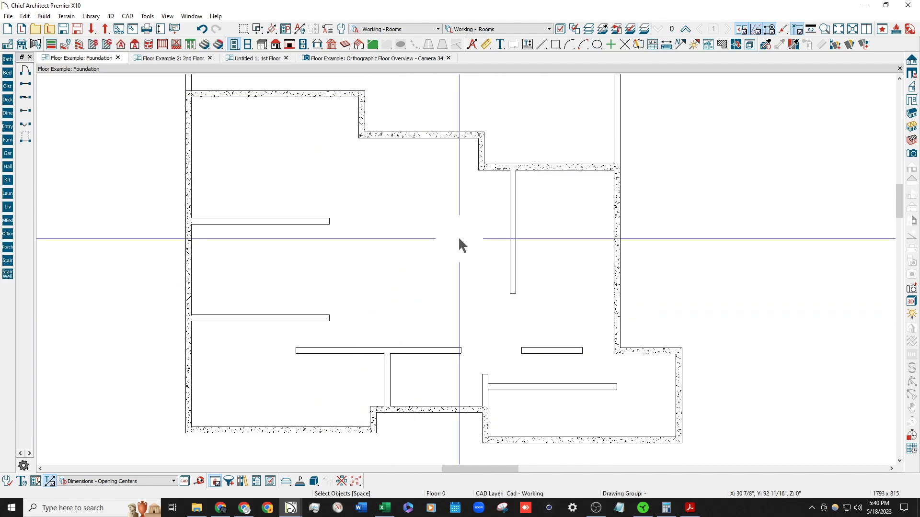
pyautogui.doubleClick(449, 240)
pyautogui.click(315, 82)
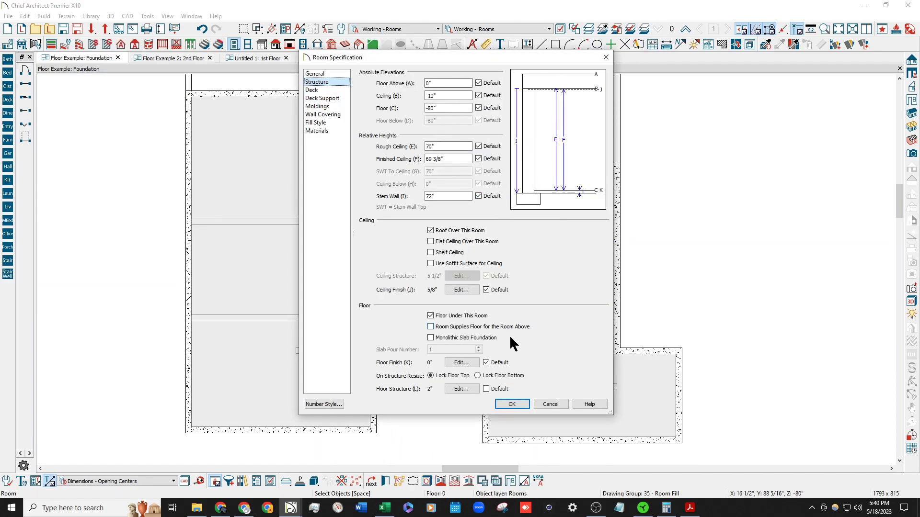
pyautogui.click(512, 404)
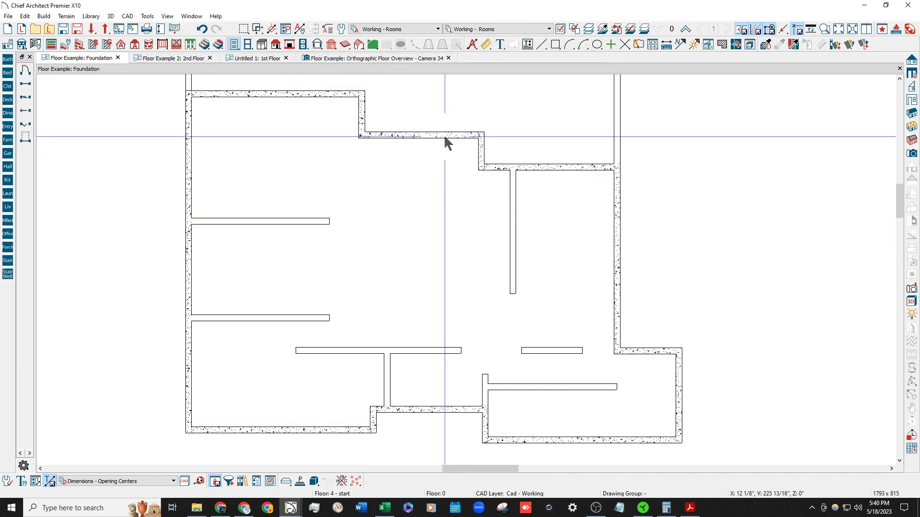
# Return to the first floor and check the extent of its upper-left room.
pyautogui.click(685, 28)
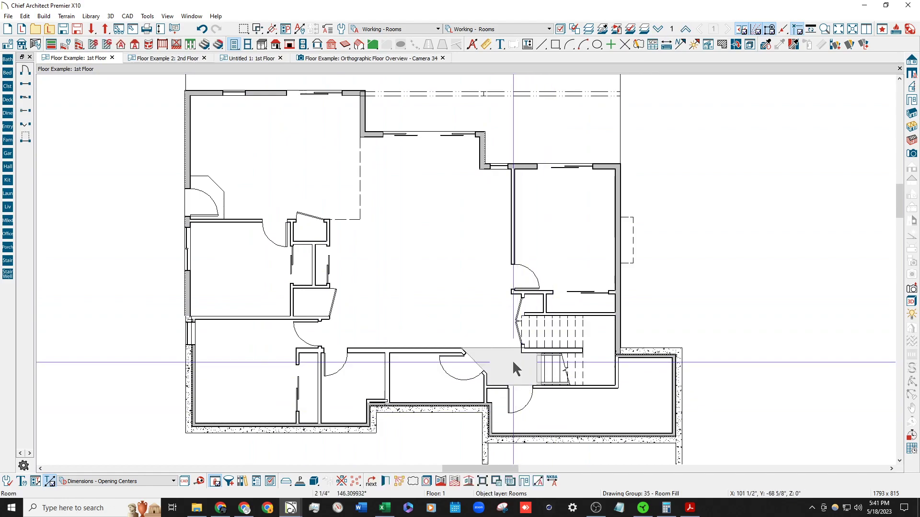
pyautogui.click(302, 150)
pyautogui.click(131, 198)
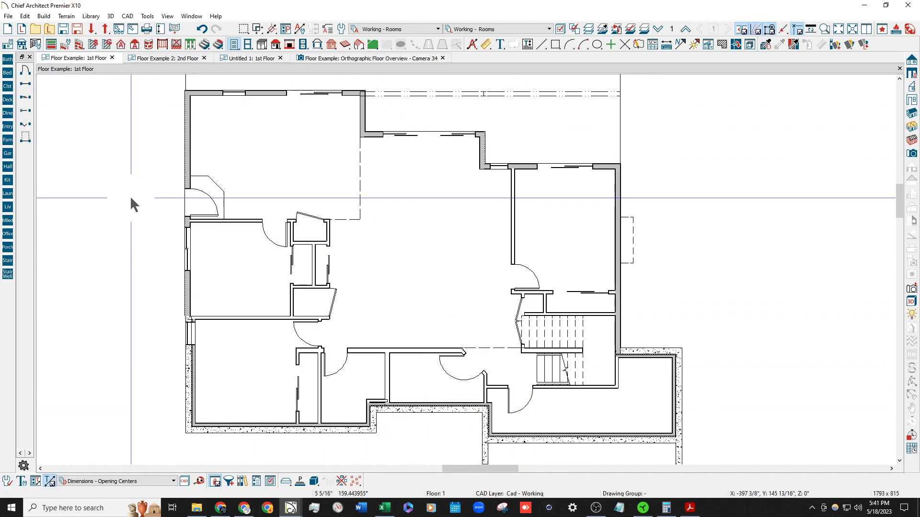
# Switch to the Floor Example 2 second-floor plan and apply the Working - Rooms set to it.
pyautogui.click(180, 59)
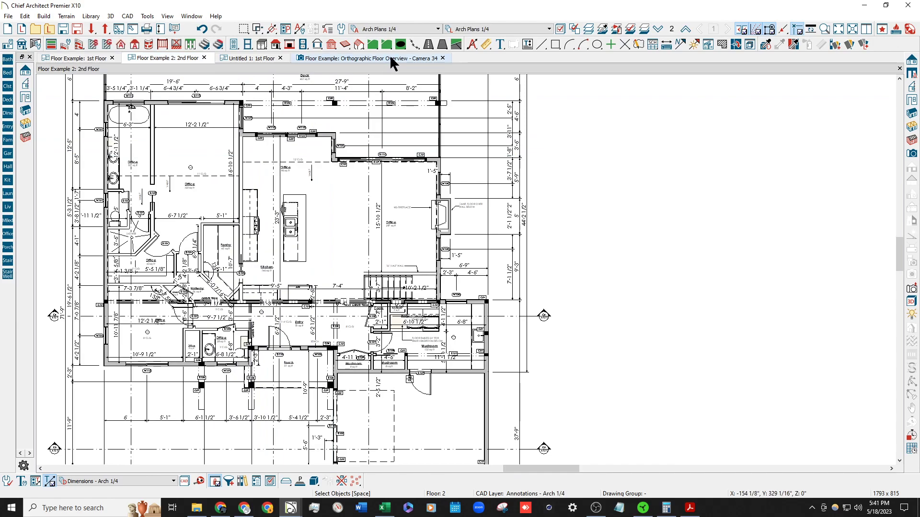
pyautogui.click(254, 57)
pyautogui.scroll(4, 386, 234)
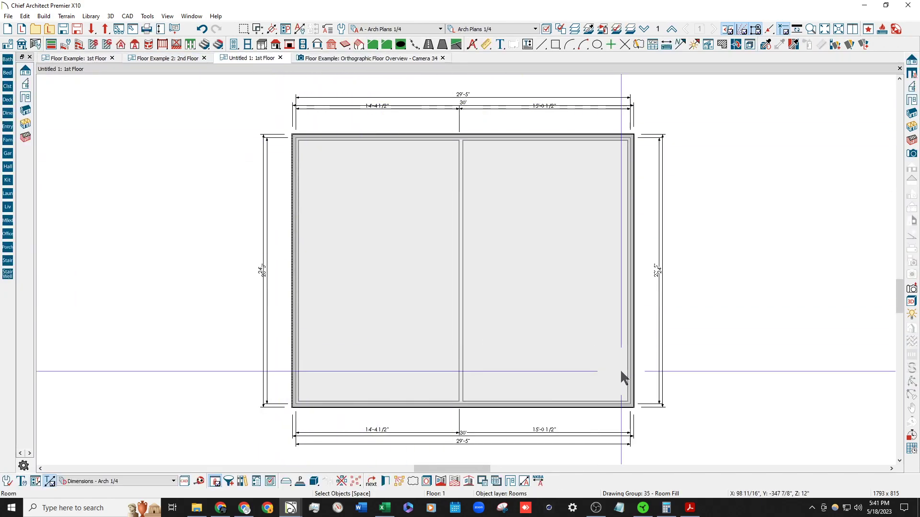
pyautogui.click(149, 58)
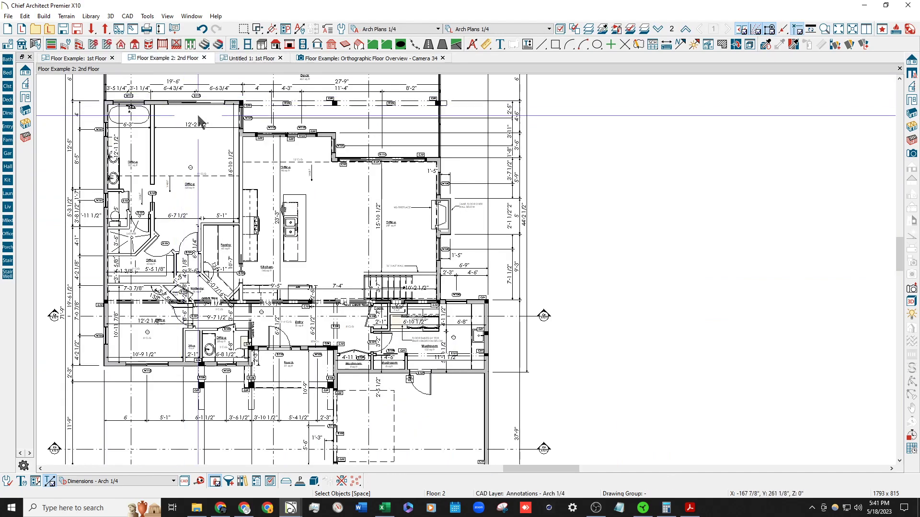
pyautogui.click(376, 30)
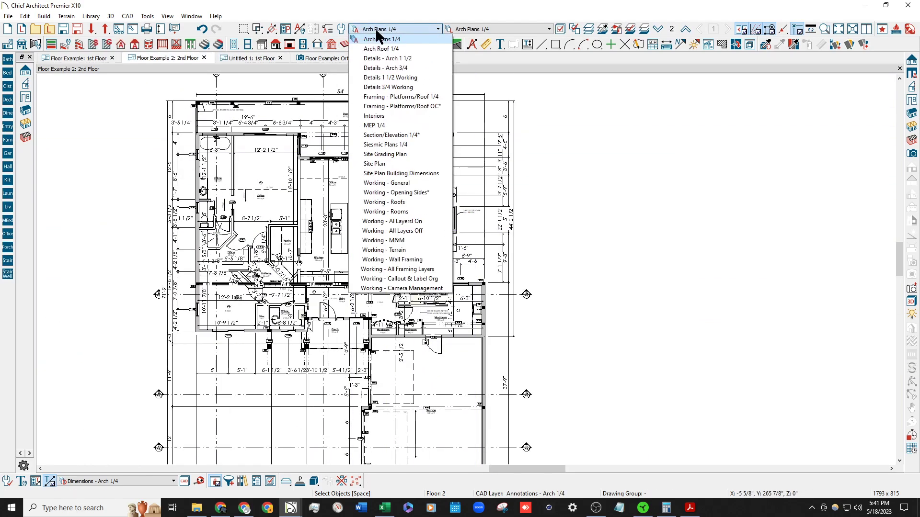
pyautogui.click(416, 211)
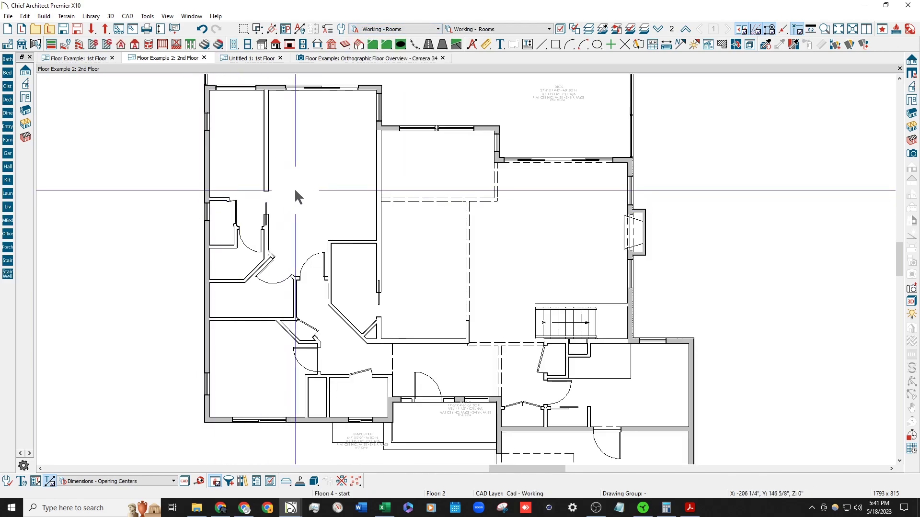
# Check the extent of the main room on the second floor and of the room on the third floor.
pyautogui.click(305, 193)
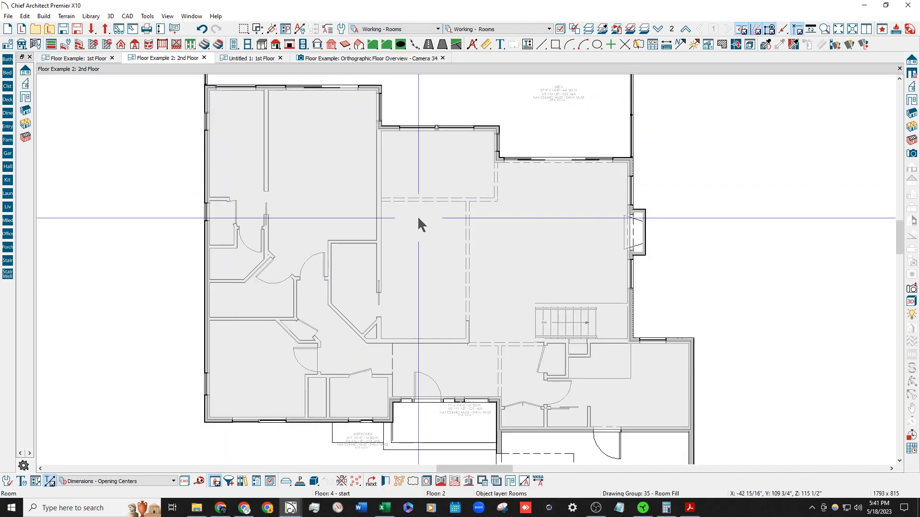
pyautogui.scroll(-2, 333, 201)
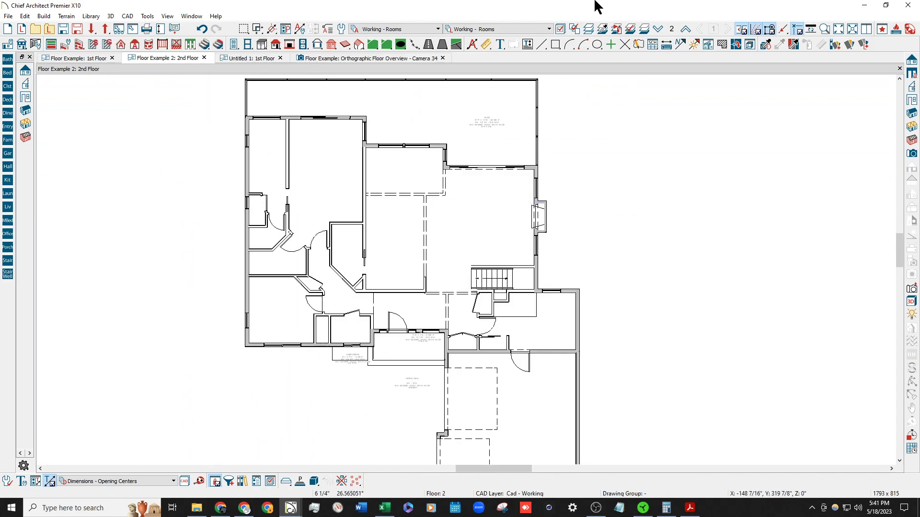
pyautogui.click(686, 29)
pyautogui.click(469, 315)
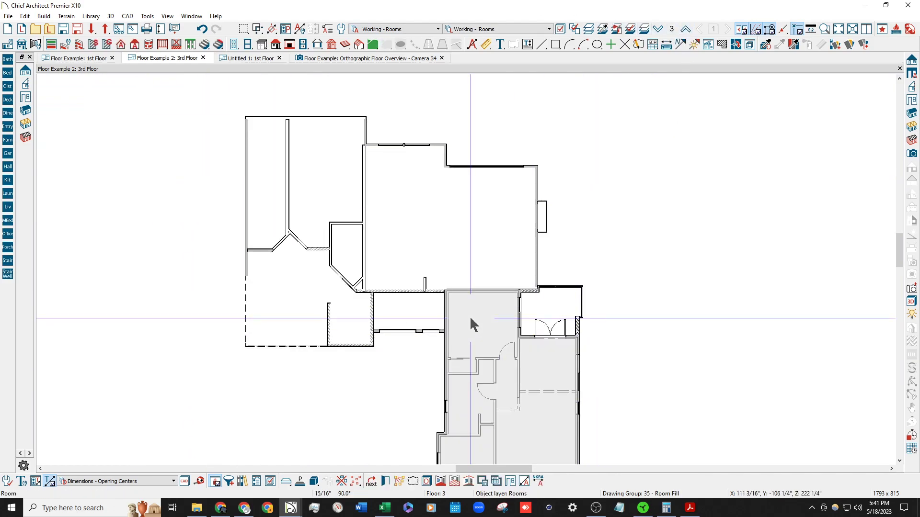
# Check the extents of the main rooms on the first floor and the foundation level.
pyautogui.click(658, 28)
pyautogui.click(657, 29)
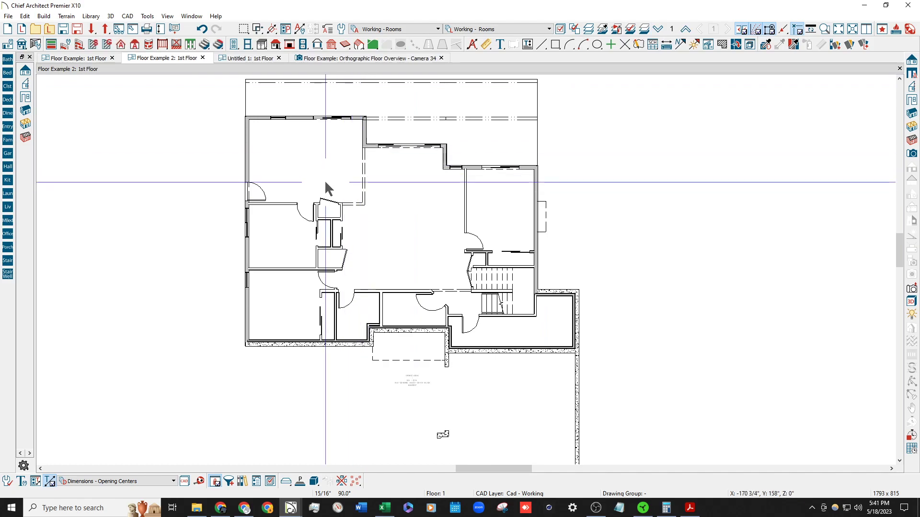
pyautogui.click(317, 177)
pyautogui.scroll(1, 335, 181)
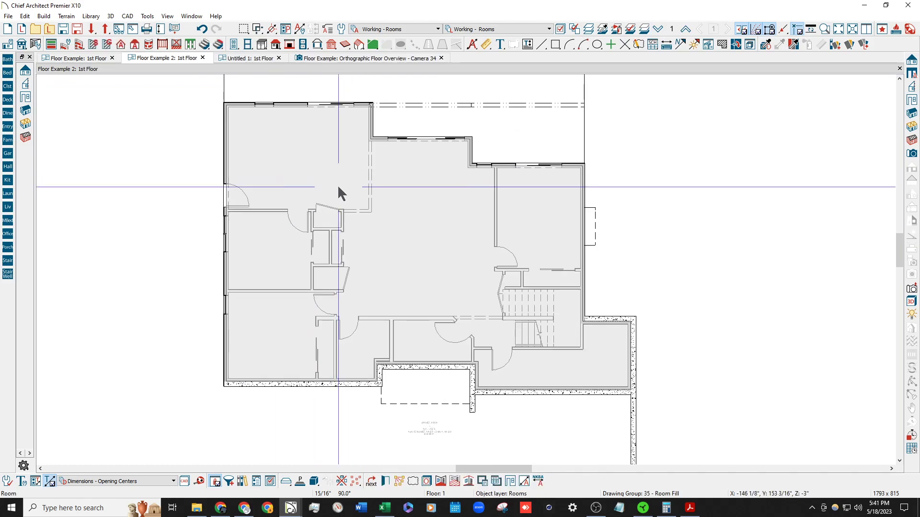
pyautogui.click(657, 29)
pyautogui.click(363, 217)
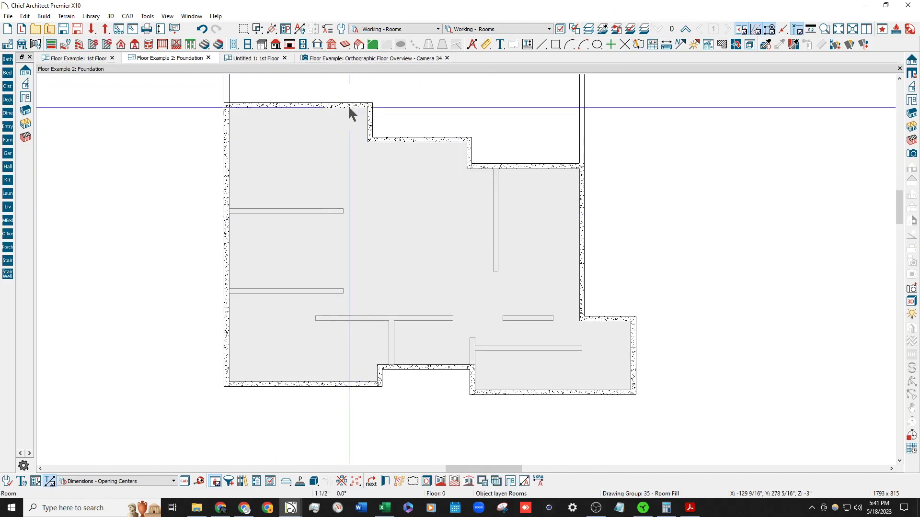
# Return to the first floor and examine how far its main room extends.
pyautogui.click(685, 29)
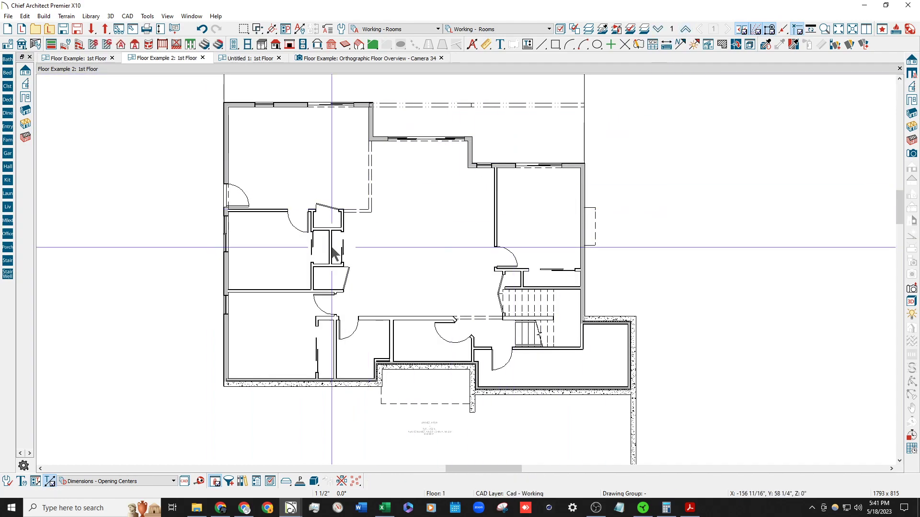
pyautogui.click(295, 171)
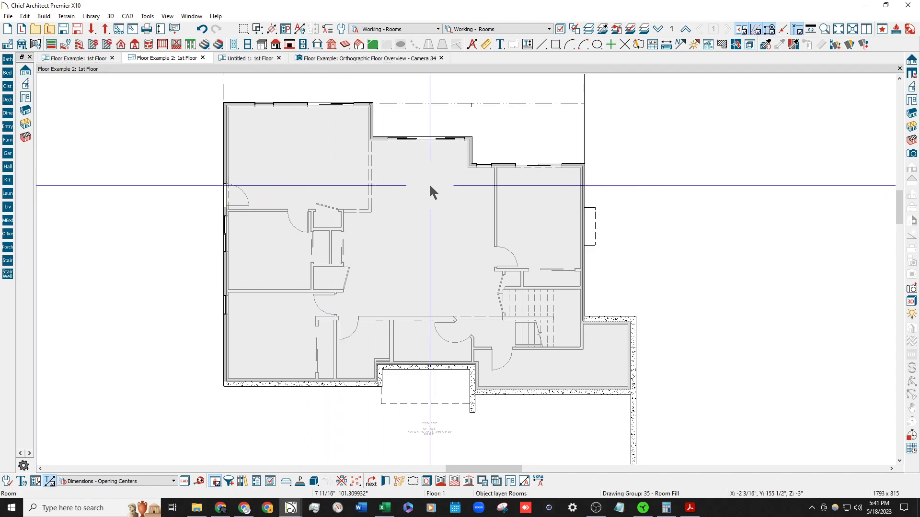
pyautogui.click(677, 231)
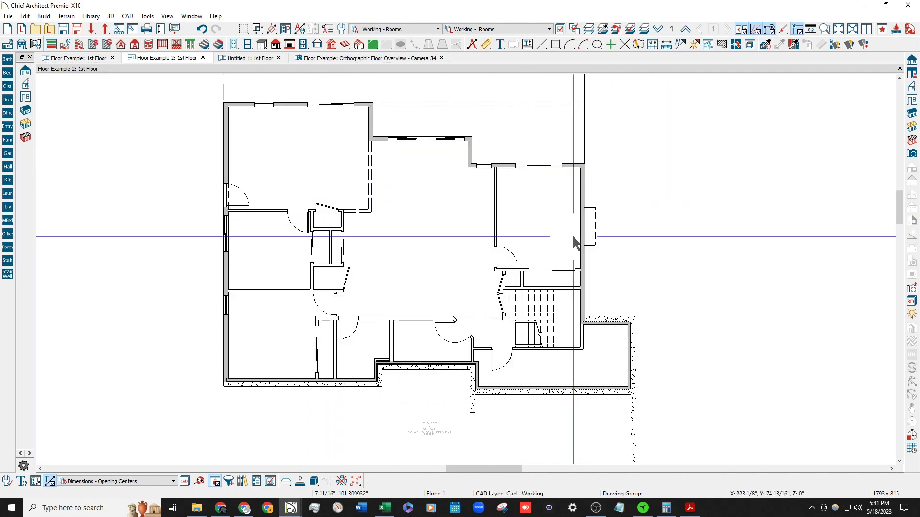
pyautogui.scroll(-1, 345, 244)
pyautogui.scroll(1, 335, 233)
pyautogui.click(639, 45)
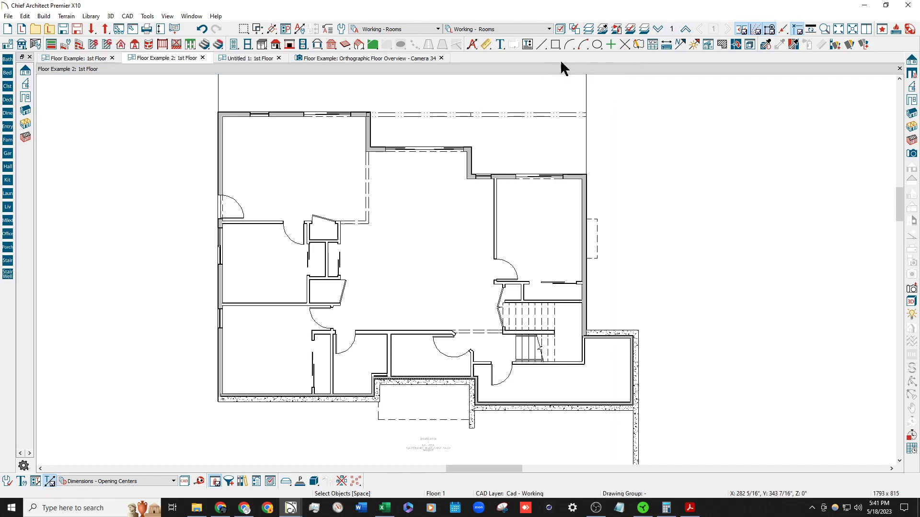
# In the foundation level's Slab Floor room, set the stem wall height to 72".
pyautogui.click(658, 31)
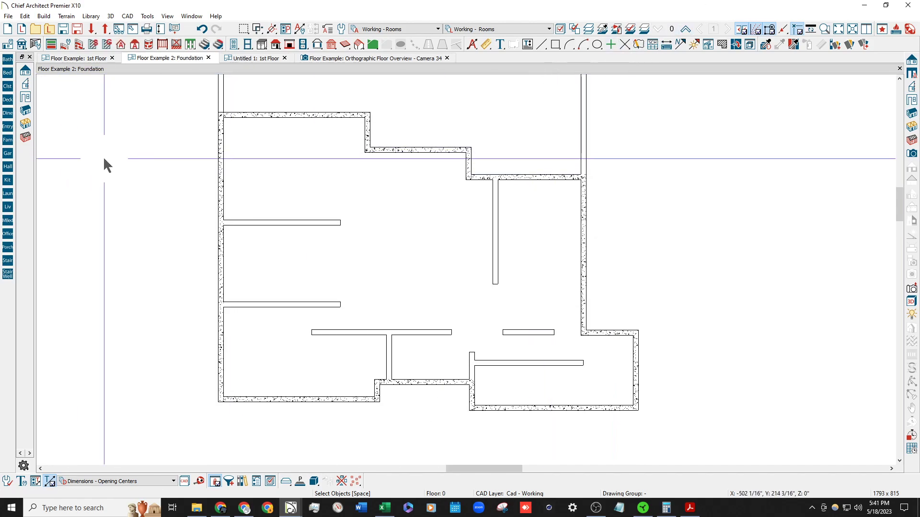
pyautogui.doubleClick(255, 162)
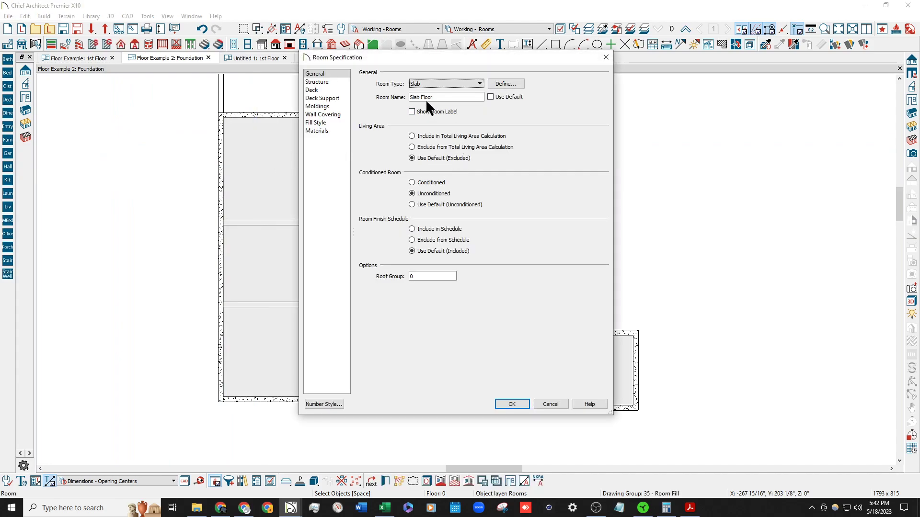
pyautogui.click(340, 82)
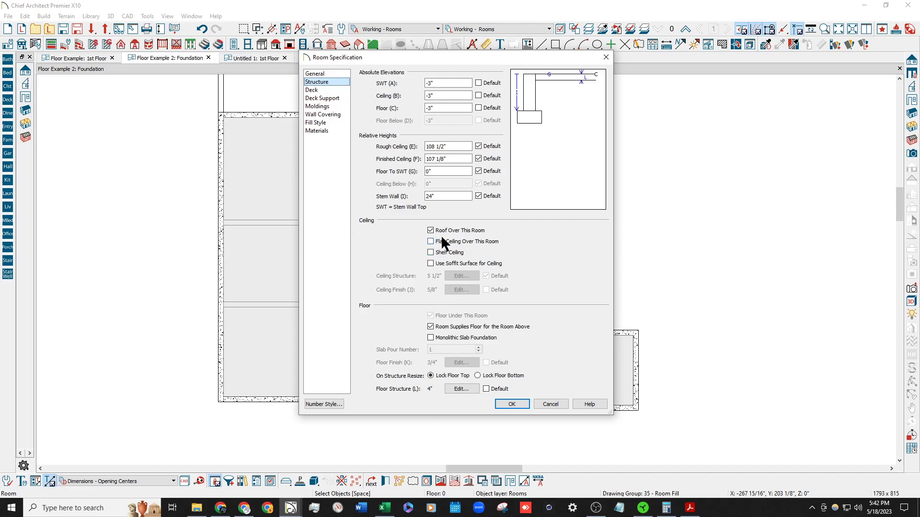
pyautogui.doubleClick(446, 196)
pyautogui.write('72')
pyautogui.press('Tab')
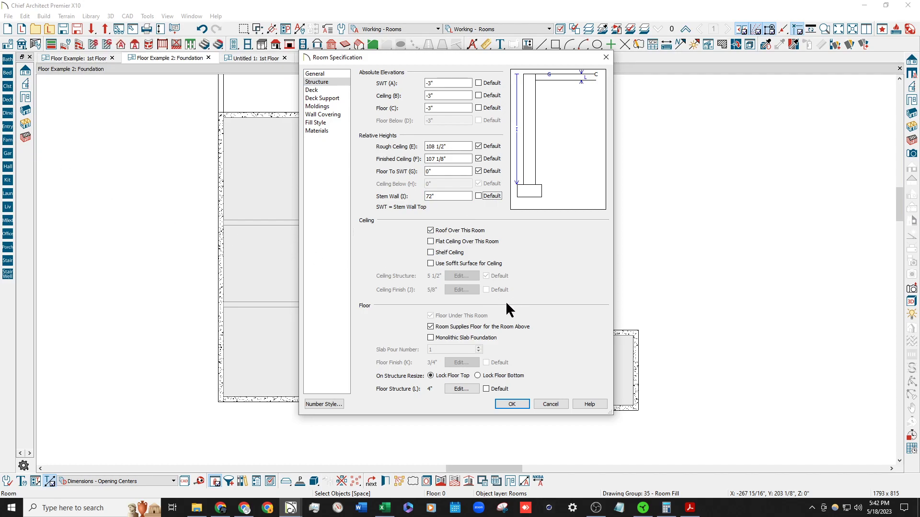
# Stop the slab room from supplying the floor above, and set its floor elevation to -200" and stem wall height to 72".
pyautogui.click(454, 327)
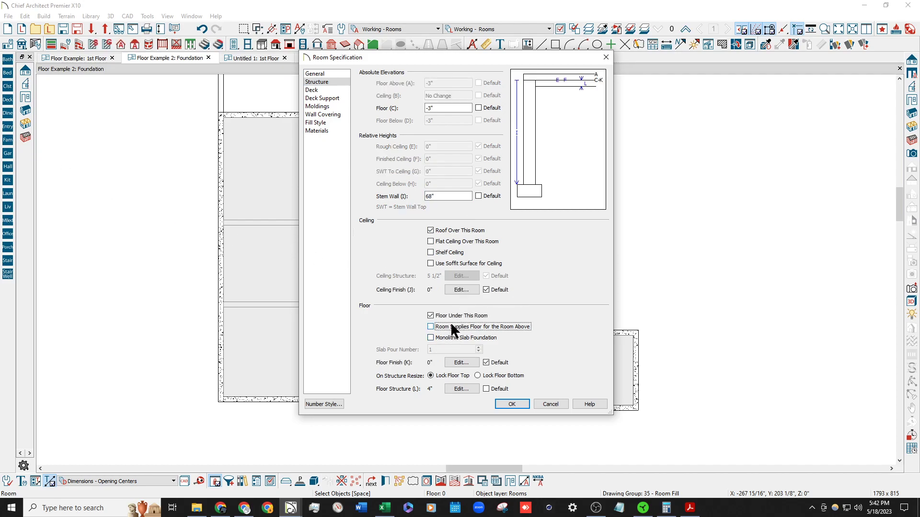
pyautogui.doubleClick(451, 107)
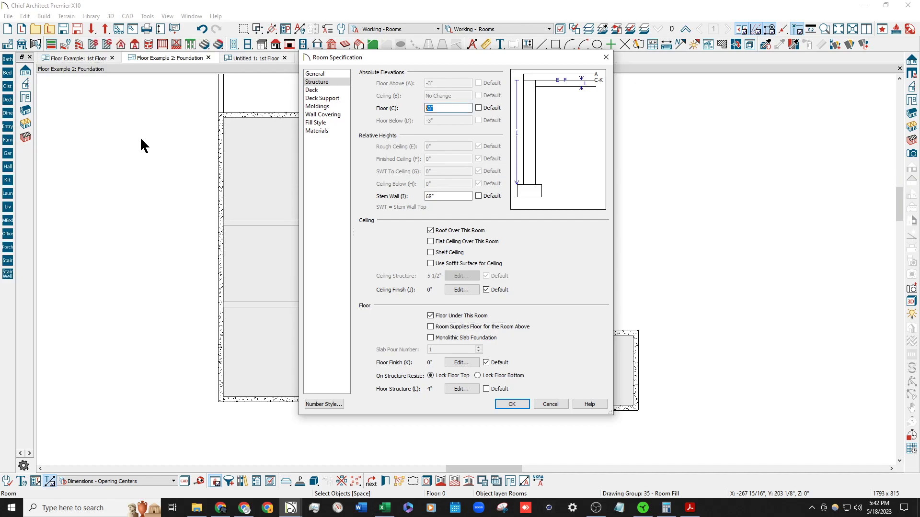
pyautogui.write('-200')
pyautogui.press('Tab')
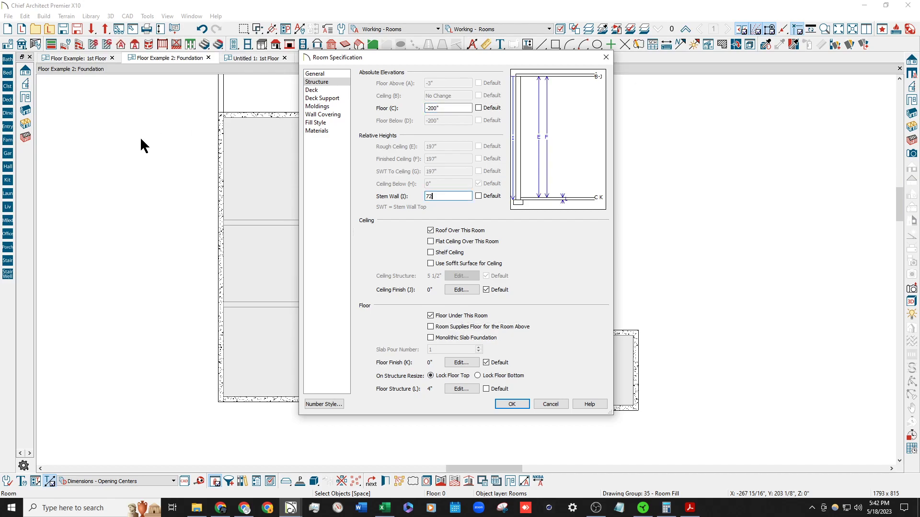
pyautogui.press('Tab')
# Set the slab room's floor structure thickness to 2" and its floor elevation to -73".
pyautogui.click(472, 389)
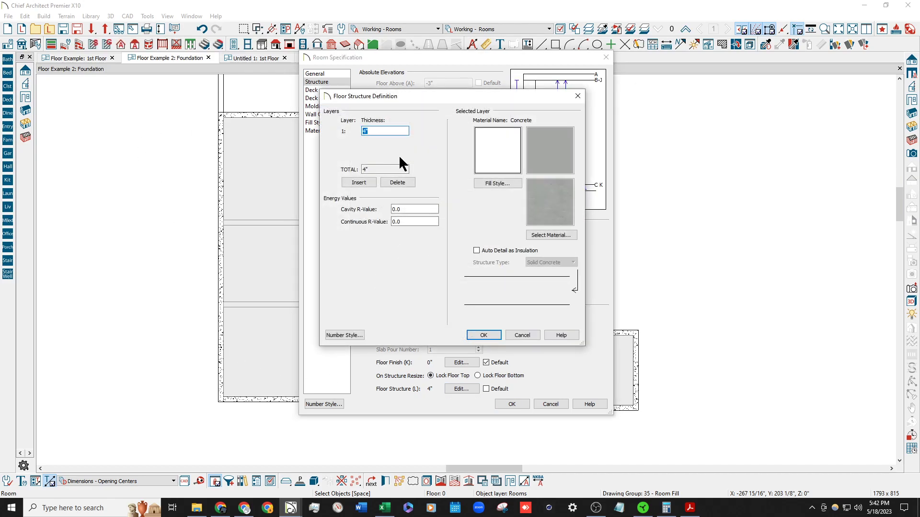
pyautogui.click(491, 334)
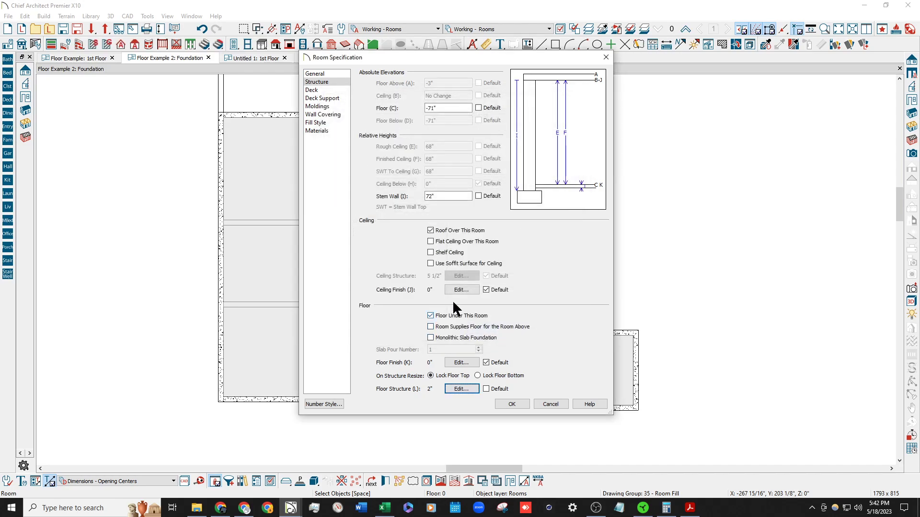
pyautogui.click(444, 112)
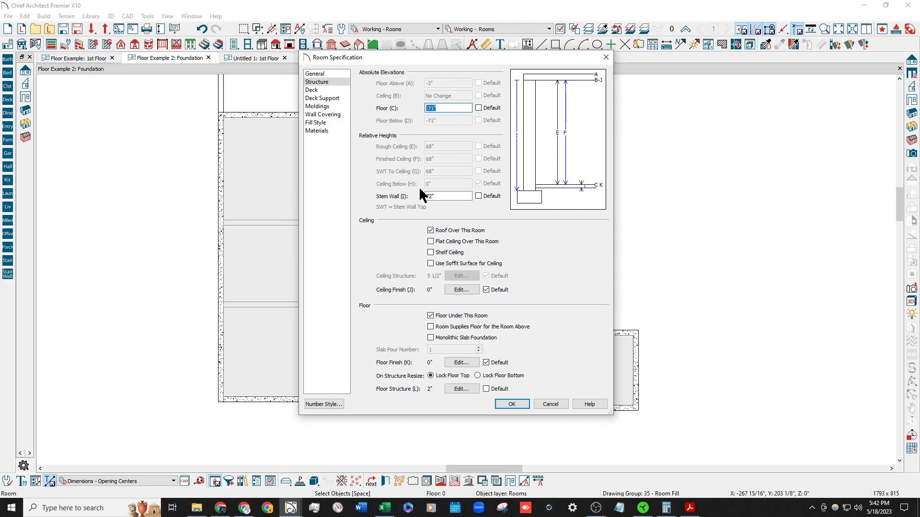
pyautogui.write('-')
pyautogui.write('1')
pyautogui.write('73')
pyautogui.press('Tab')
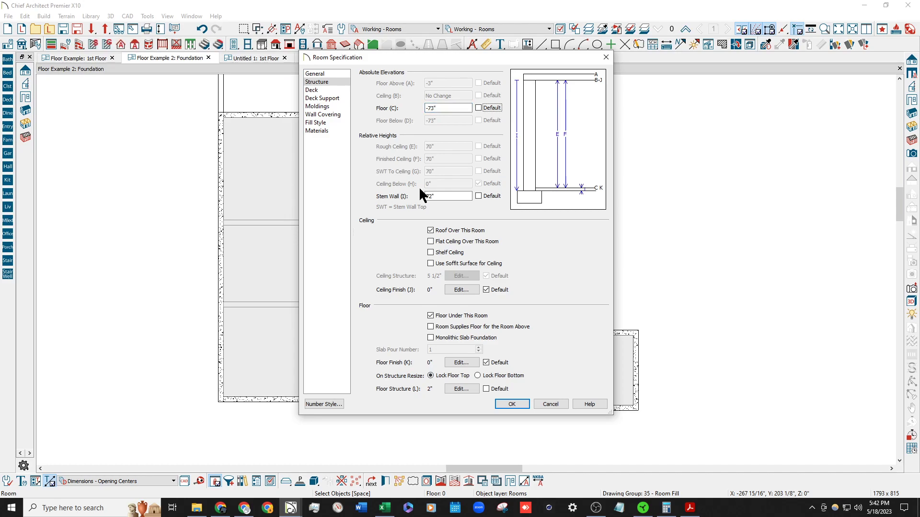
pyautogui.click(509, 405)
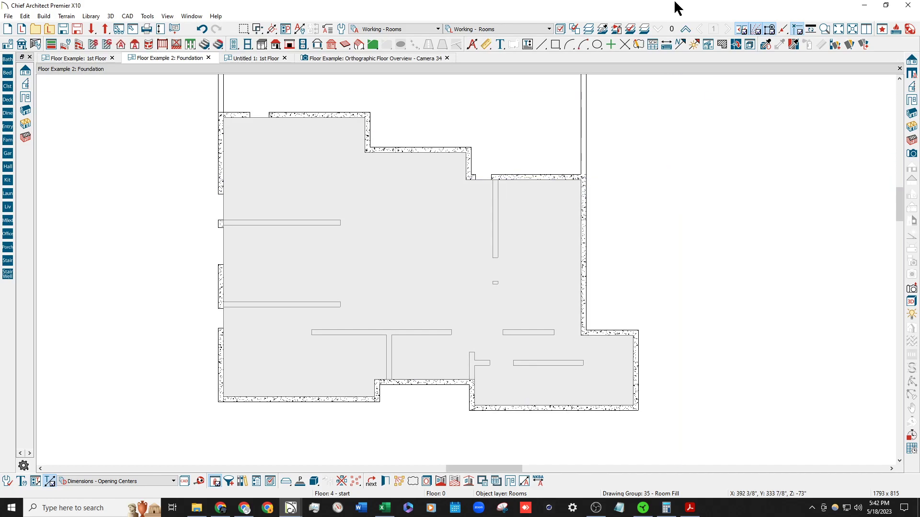
# Check the first floor's default structure settings in Floor Example 2.
pyautogui.click(686, 30)
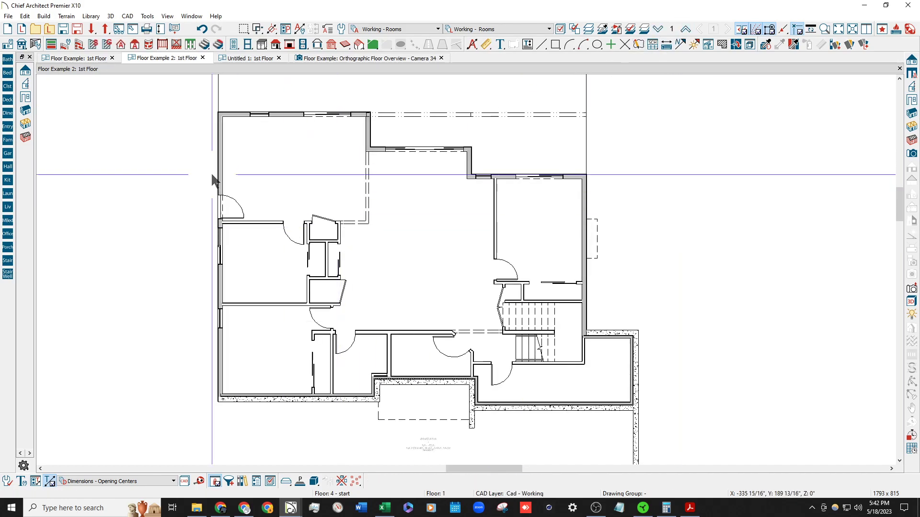
pyautogui.click(7, 44)
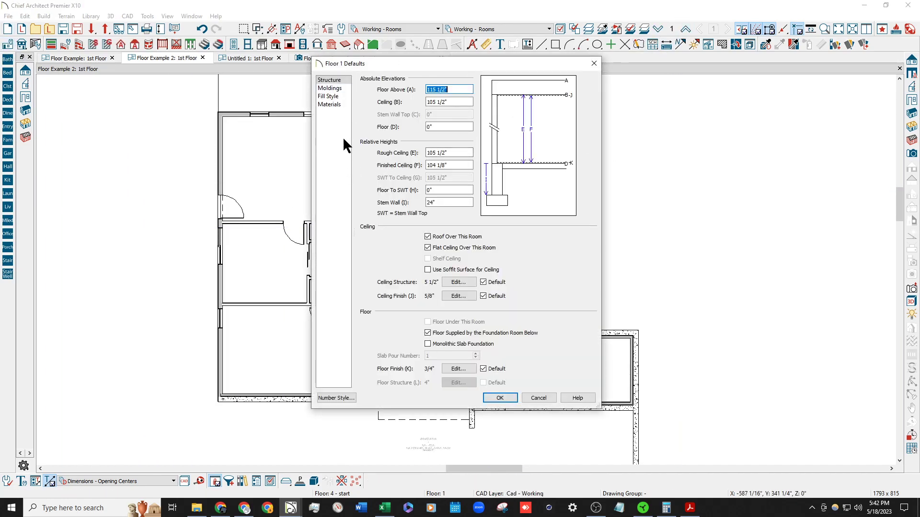
pyautogui.press('Escape')
# In the foundation level's slab room, turn off Room Supplies Floor for the Room Above.
pyautogui.click(658, 30)
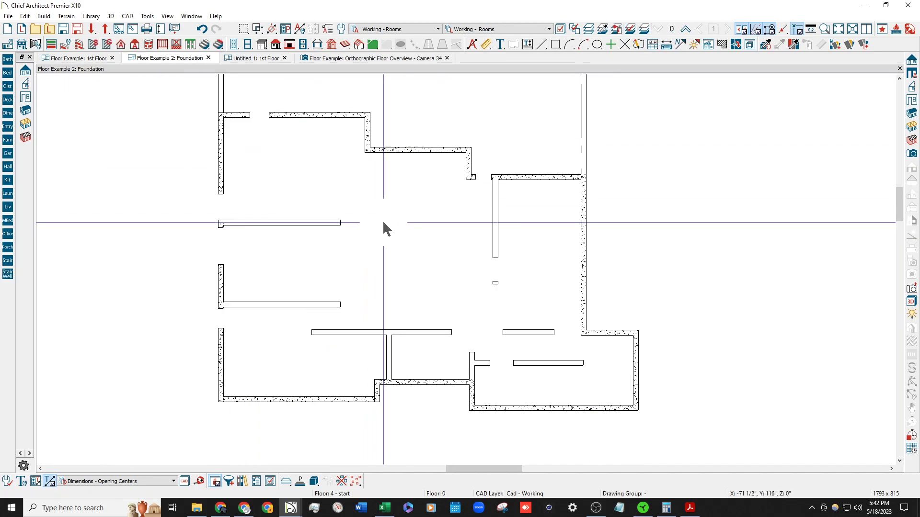
pyautogui.doubleClick(378, 219)
pyautogui.click(330, 83)
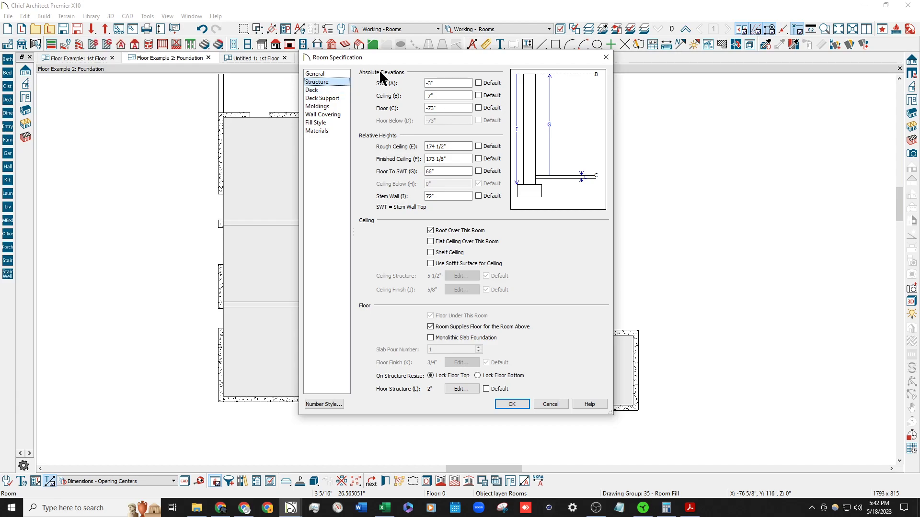
pyautogui.click(432, 326)
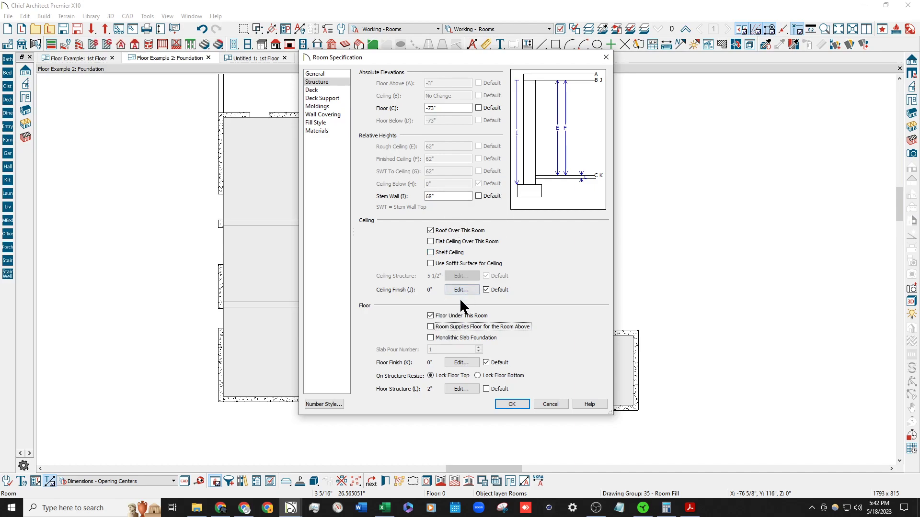
pyautogui.click(510, 403)
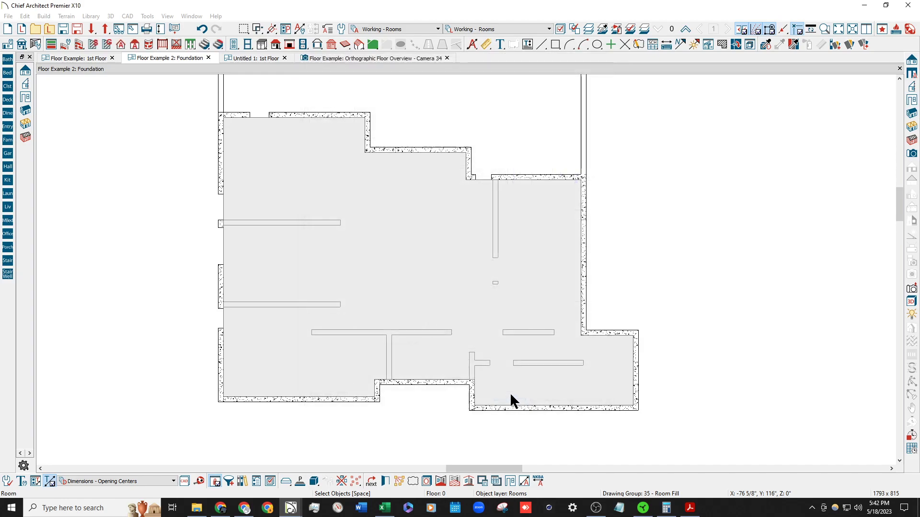
# Minimize the open windows and launch Chief Architect Premier X15 from the desktop.
pyautogui.click(864, 5)
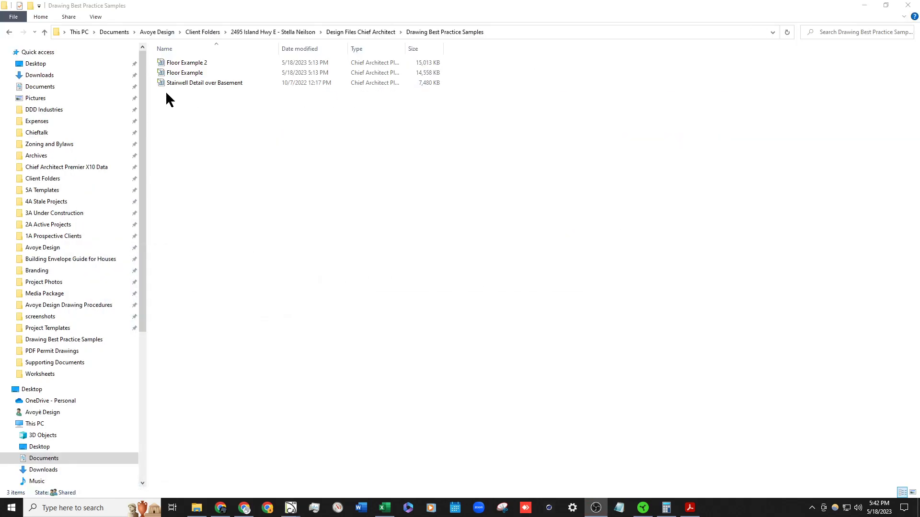
pyautogui.click(865, 6)
pyautogui.click(309, 21)
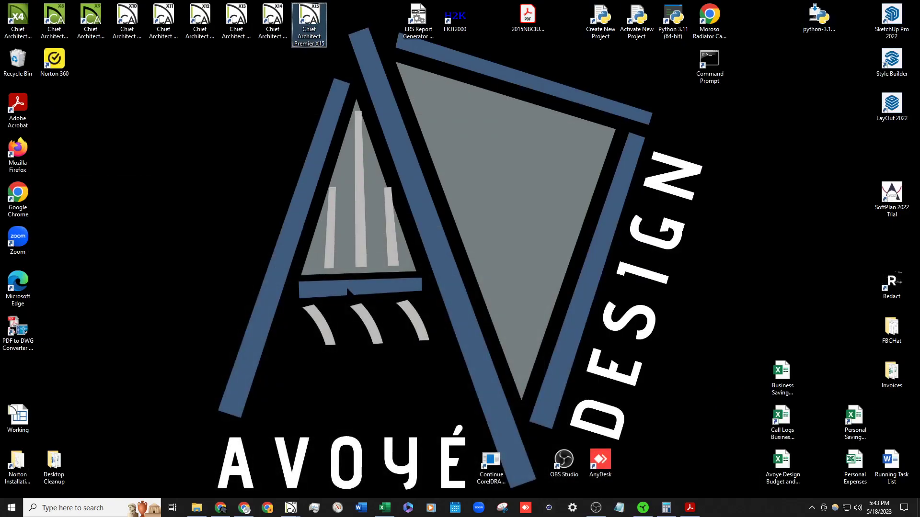
pyautogui.click(290, 507)
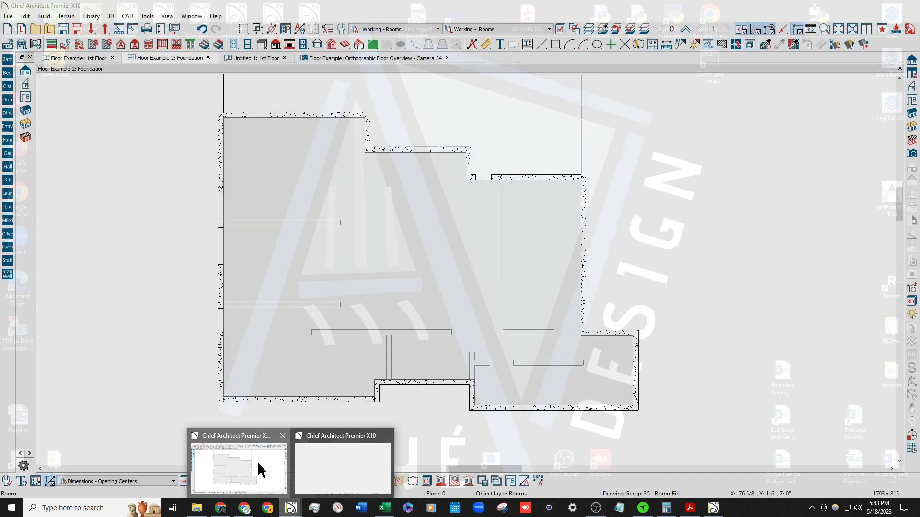
pyautogui.click(257, 462)
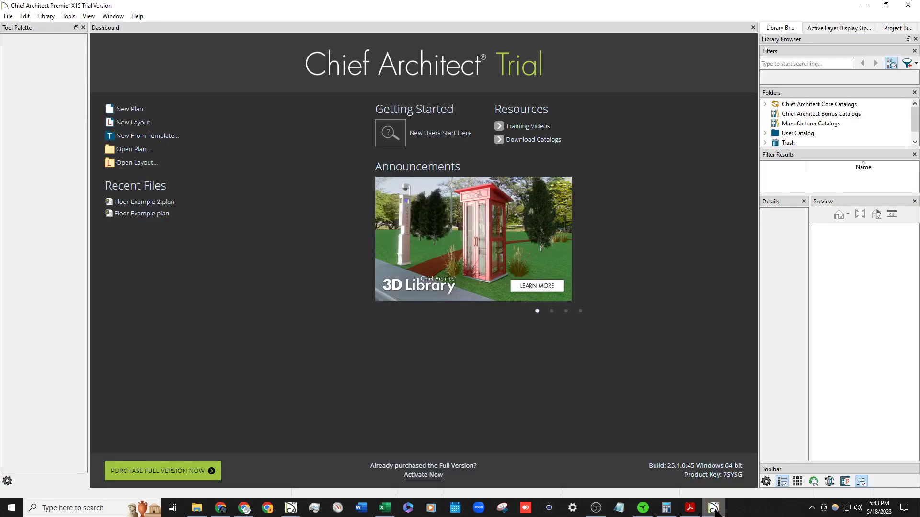
# Start a new plan and draw a rectangular exterior-walled room about 12'-8" by 10'-1".
pyautogui.click(131, 108)
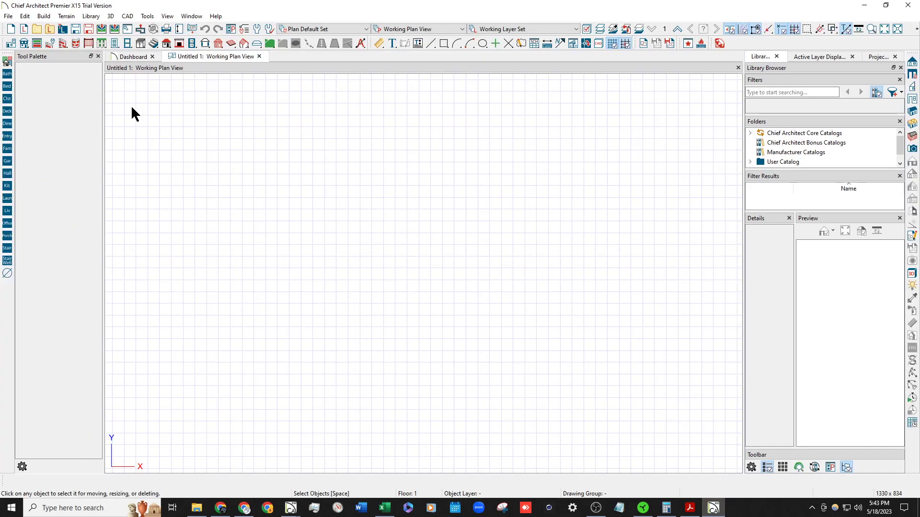
pyautogui.click(54, 40)
pyautogui.press('Escape')
pyautogui.click(63, 39)
pyautogui.moveTo(390, 221)
pyautogui.mouseDown()
pyautogui.moveTo(534, 224)
pyautogui.moveTo(530, 339)
pyautogui.moveTo(383, 327)
pyautogui.moveTo(388, 225)
pyautogui.mouseUp()
pyautogui.press('space')
pyautogui.click(452, 245)
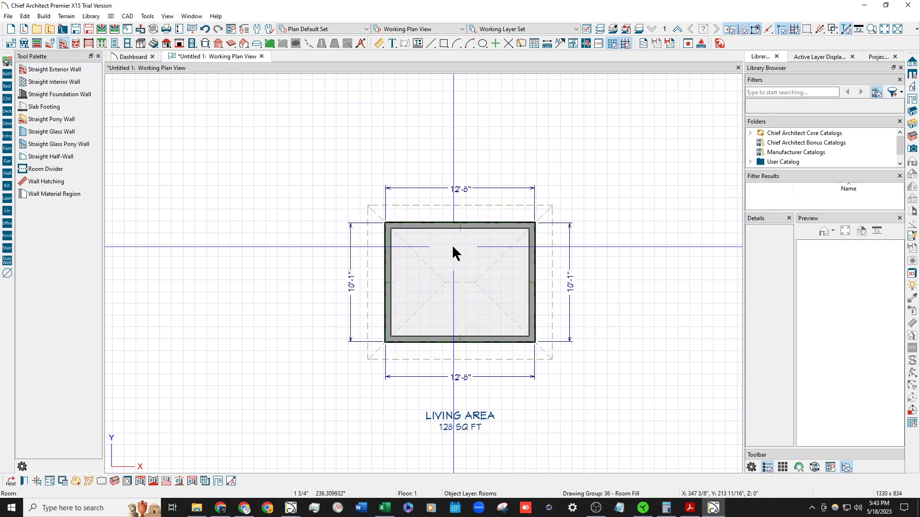
# Examine the test room's structure settings, including its floor and foundation options.
pyautogui.doubleClick(453, 247)
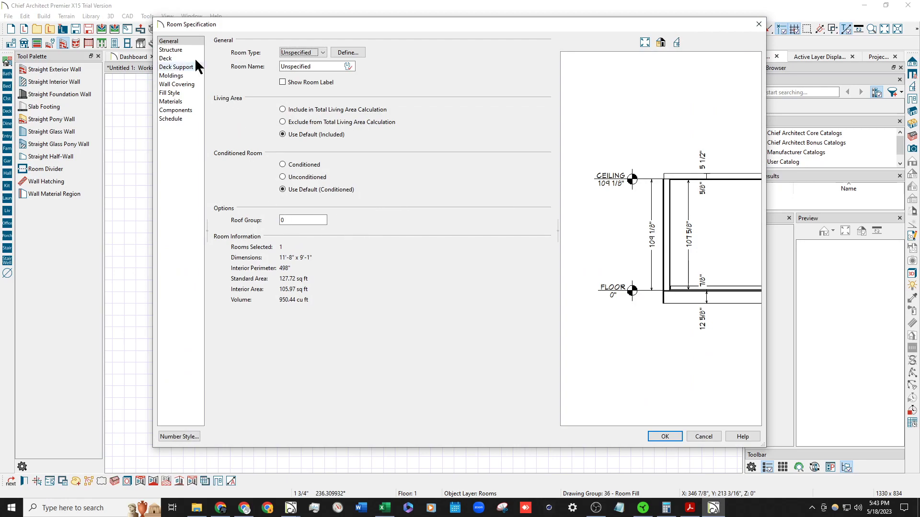
pyautogui.click(179, 50)
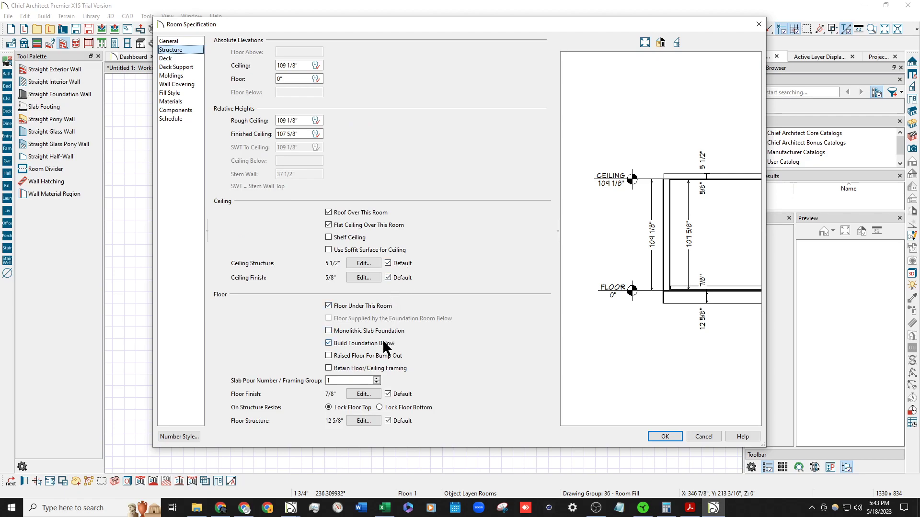
pyautogui.click(367, 380)
pyautogui.write('1')
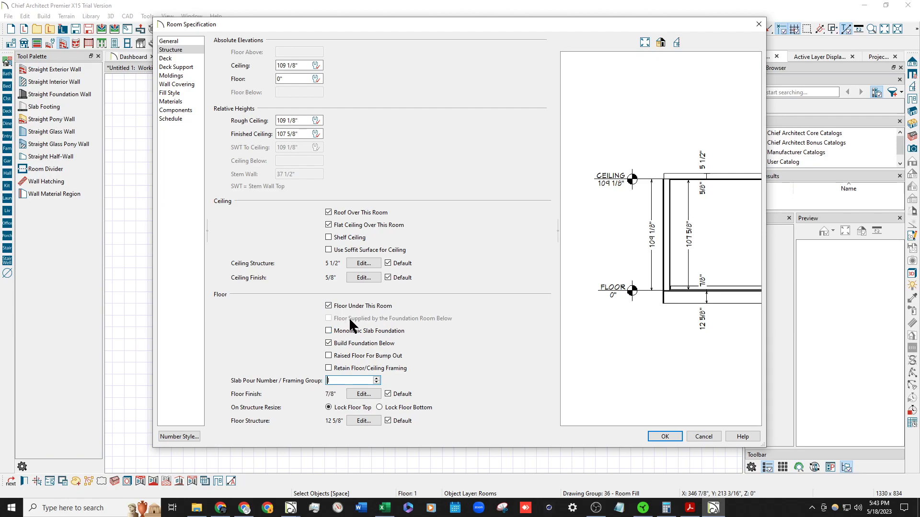
pyautogui.click(759, 24)
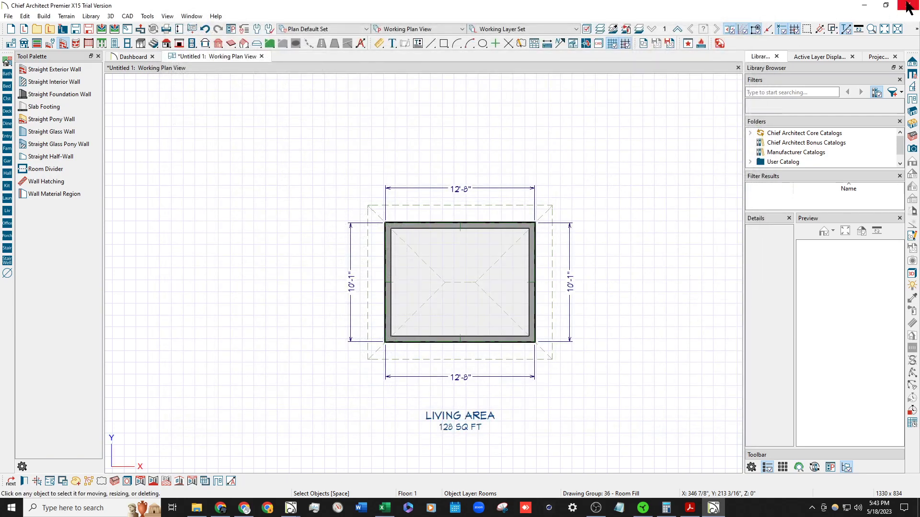
# Close Chief Architect Premier X15 without saving the test plan and return to Premier X10.
pyautogui.click(908, 5)
pyautogui.click(530, 268)
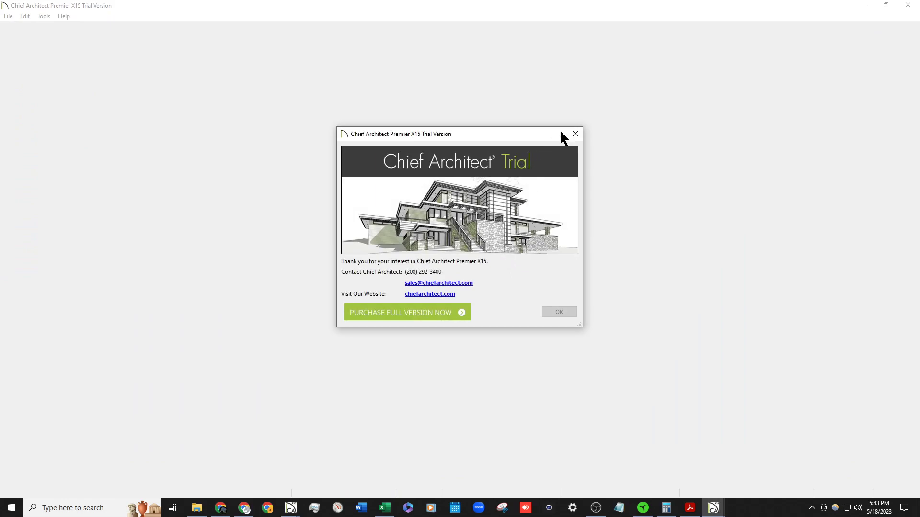
pyautogui.click(575, 133)
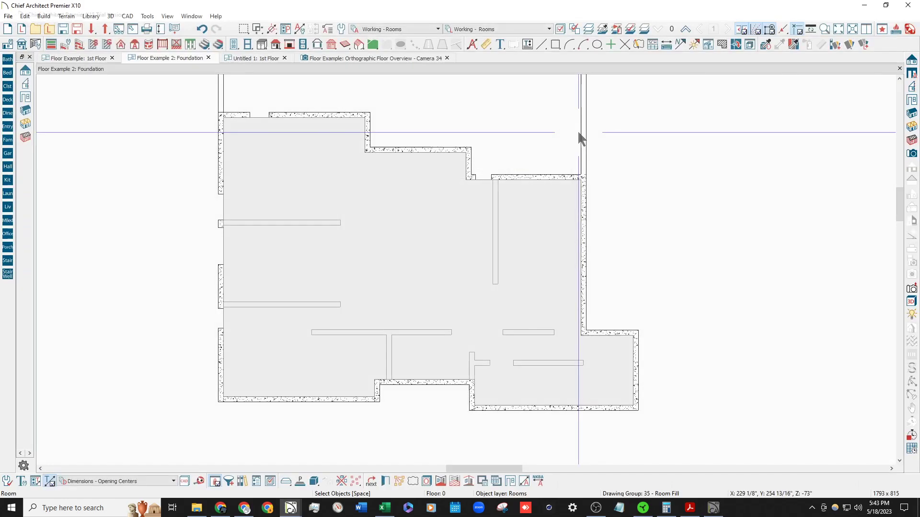
# Check the foundation slab room's structure settings and undo the last change made to them.
pyautogui.doubleClick(323, 193)
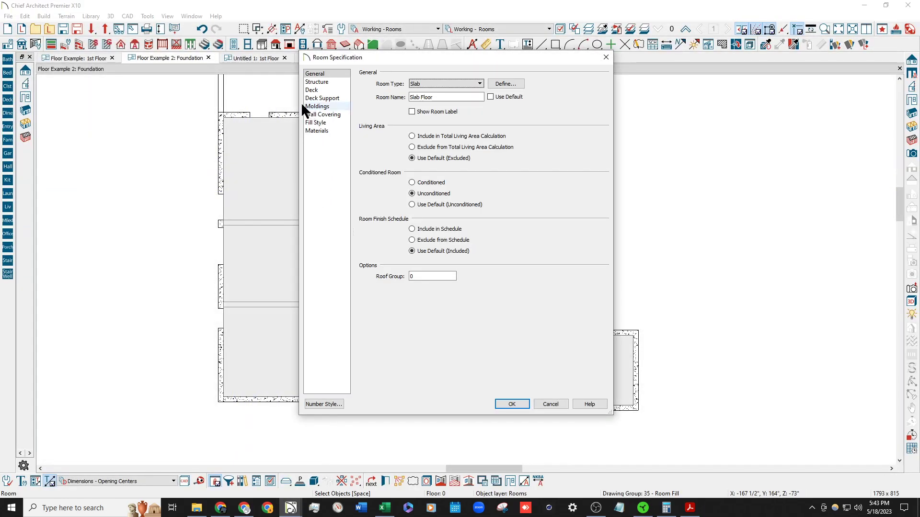
pyautogui.click(326, 82)
pyautogui.press('Escape')
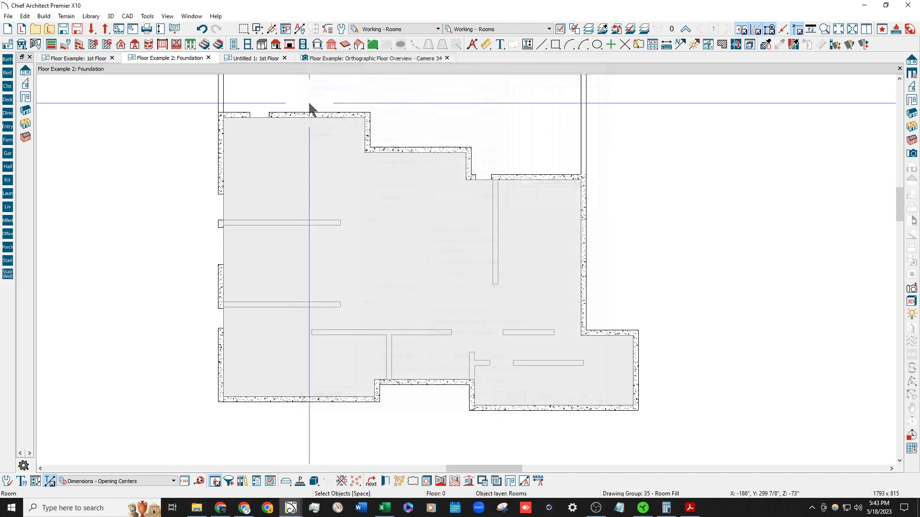
pyautogui.press('Delete')
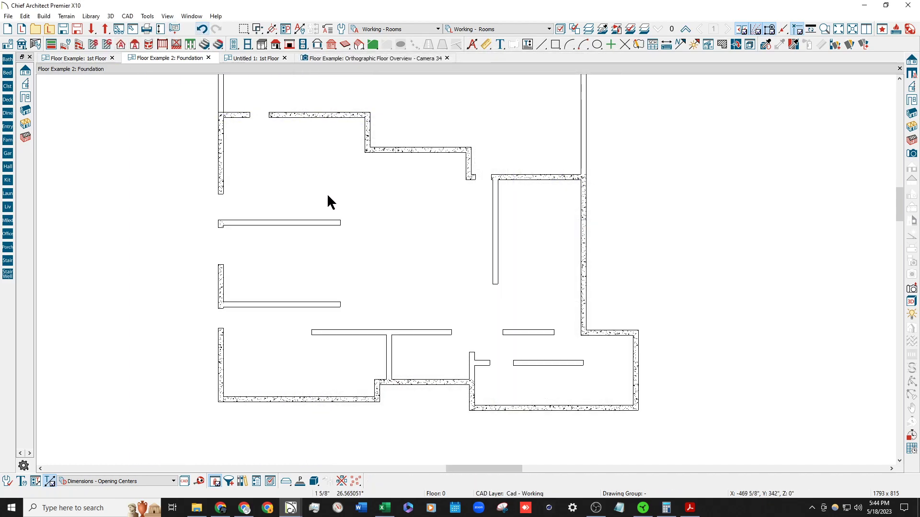
# Recheck the slab room's floor and stem wall values and undo the remaining changes to its structure.
pyautogui.scroll(-3, 334, 171)
pyautogui.scroll(2, 337, 181)
pyautogui.doubleClick(339, 184)
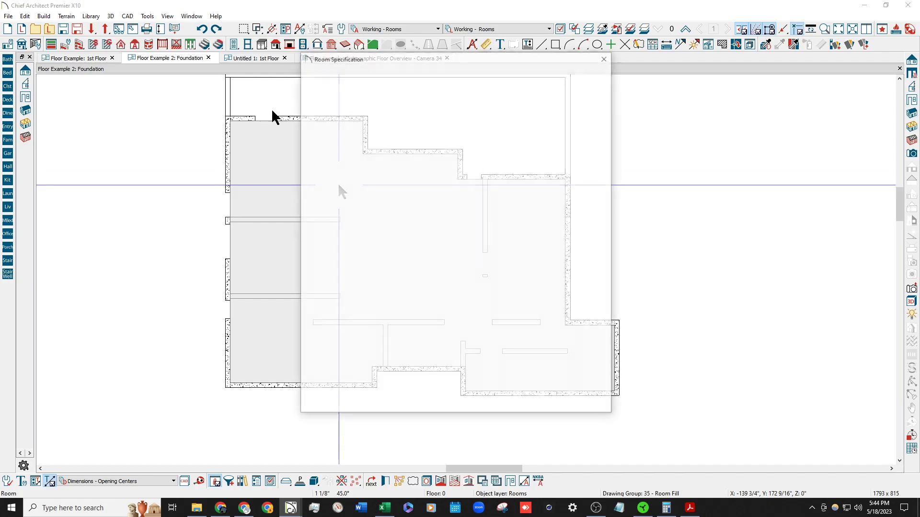
pyautogui.click(318, 82)
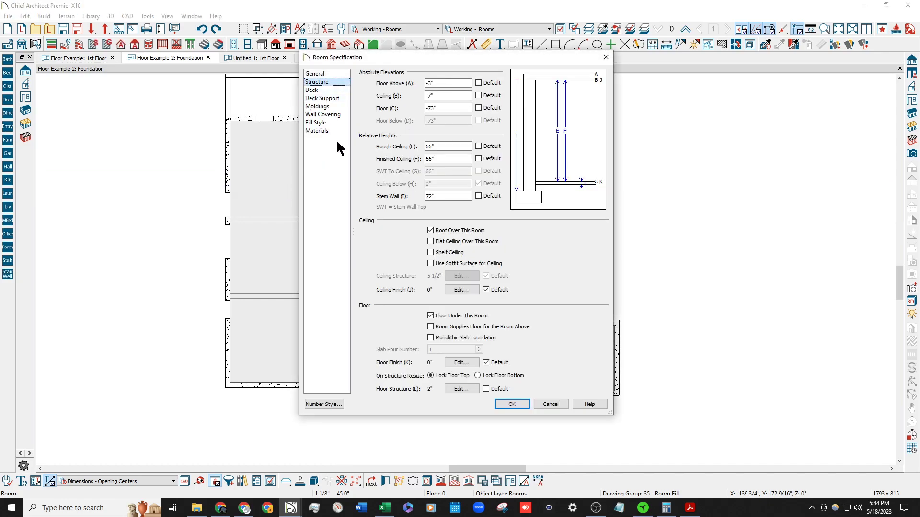
pyautogui.press('Escape')
pyautogui.click(201, 30)
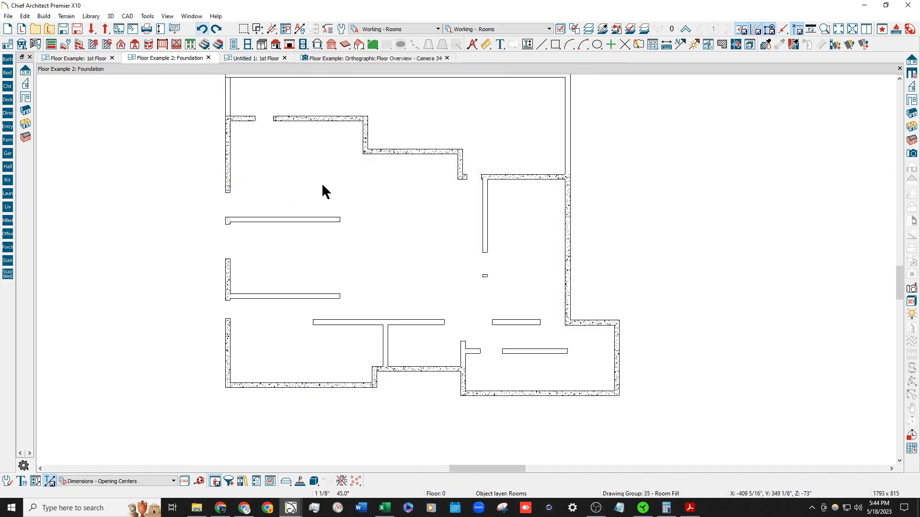
# Review the structure settings of the restored slab room on the foundation level.
pyautogui.scroll(2, 323, 187)
pyautogui.doubleClick(322, 186)
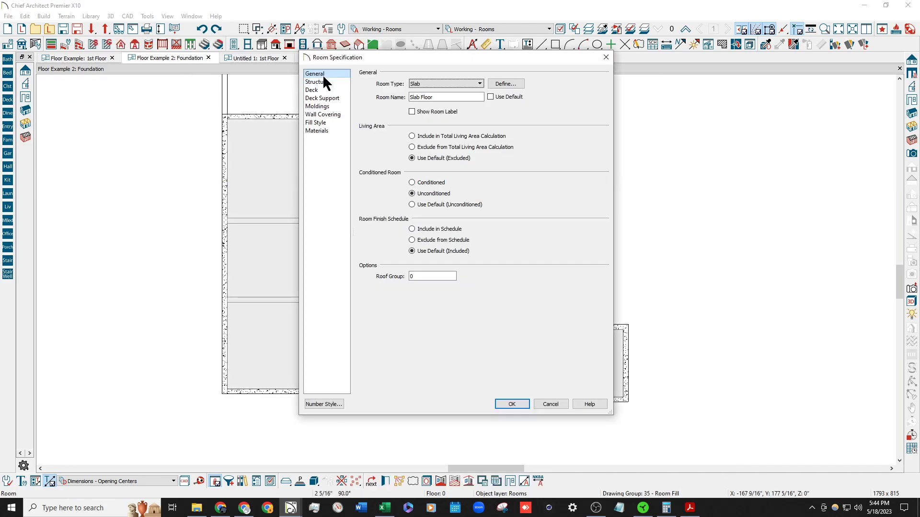
pyautogui.click(326, 83)
pyautogui.press('Escape')
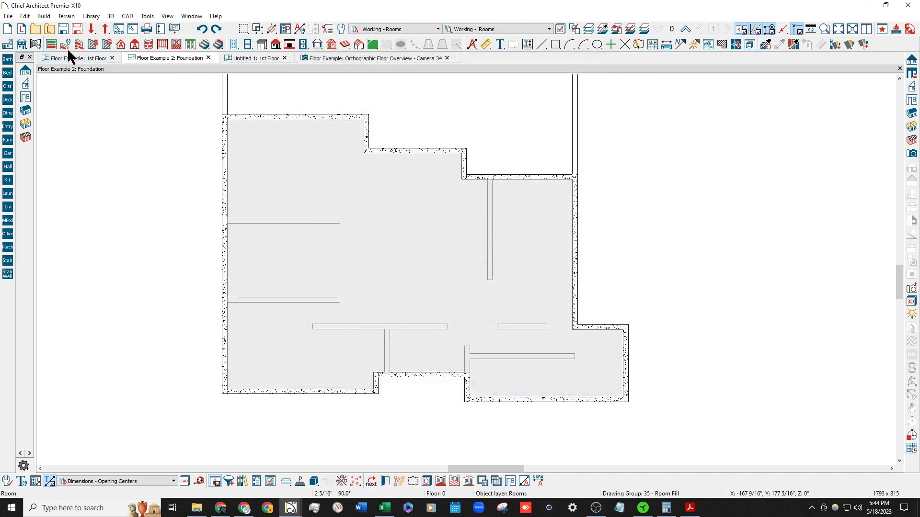
# In the foundation level's floor defaults, set the stem wall to 72" and disable Room Supplies Floor for the Room Above.
pyautogui.click(25, 72)
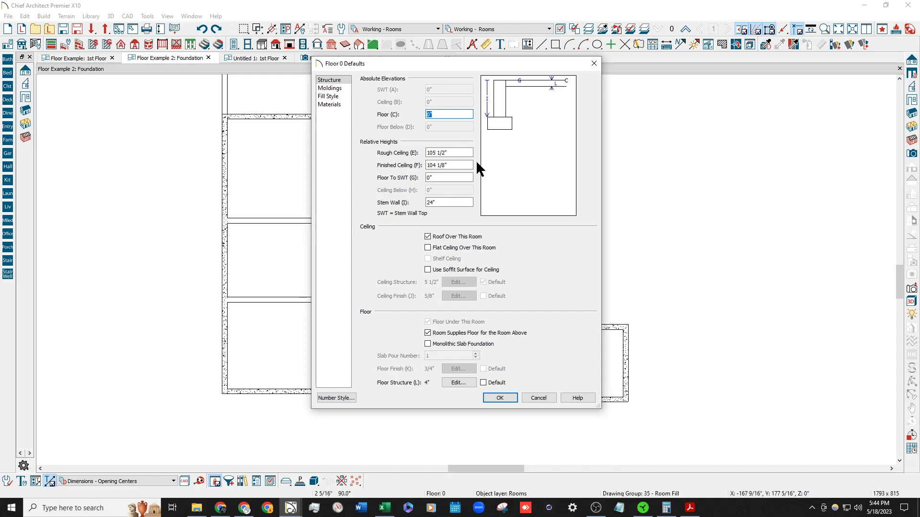
pyautogui.click(447, 203)
pyautogui.write('72')
pyautogui.press('Tab')
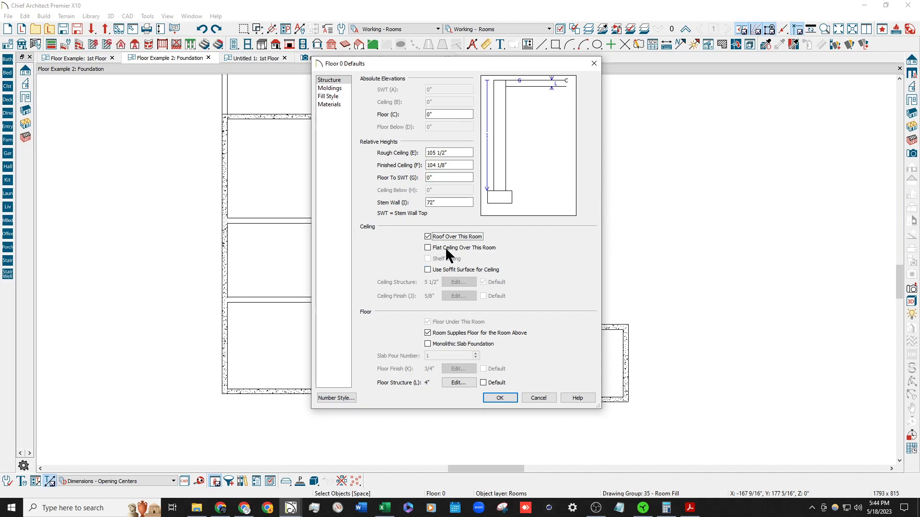
pyautogui.click(473, 333)
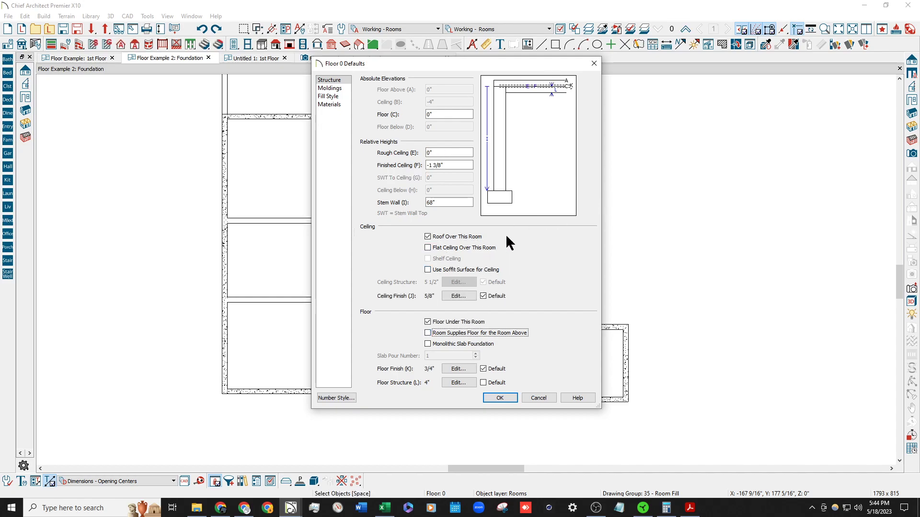
# Set the default floor elevation of Floor 0 to -200" and reset its stem wall height to 72".
pyautogui.click(450, 115)
pyautogui.write('-200')
pyautogui.press('Tab')
pyautogui.press('Tab')
pyautogui.press('Tab')
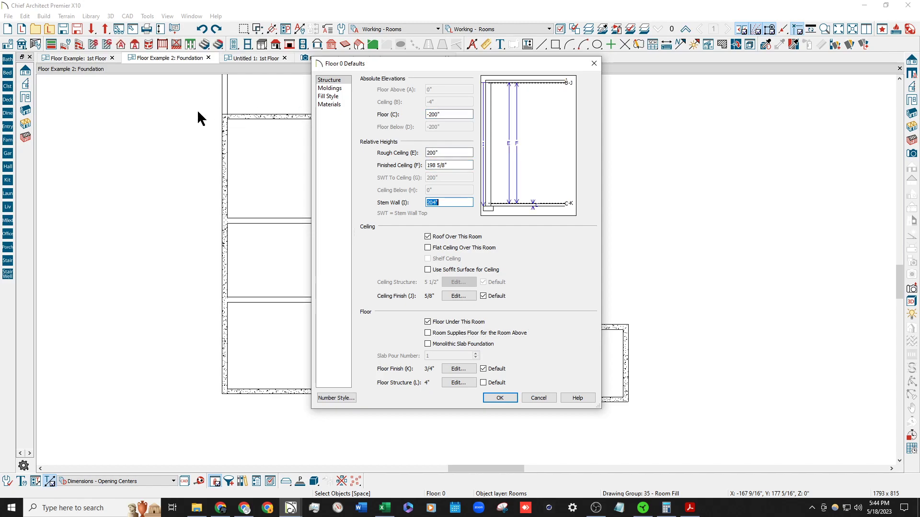
pyautogui.write('72')
pyautogui.press('Tab')
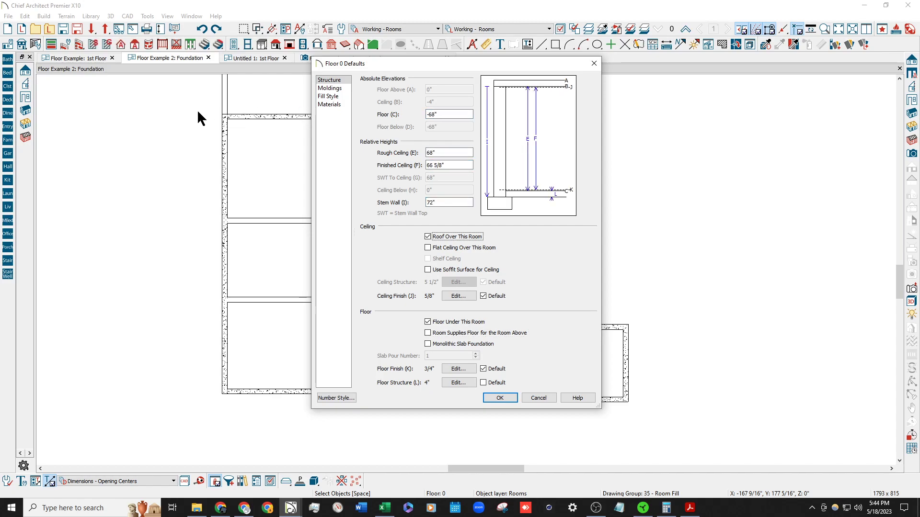
# Set the default concrete floor structure thickness of Floor 0 to 2".
pyautogui.click(458, 383)
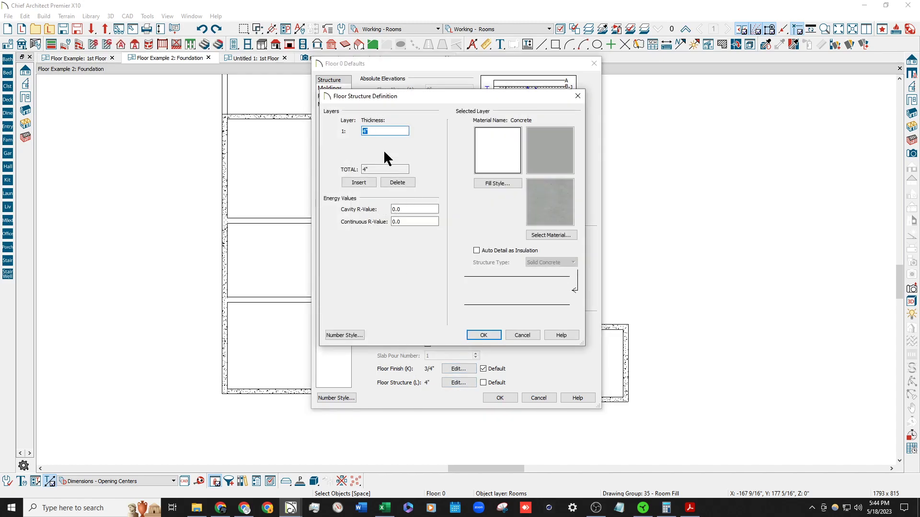
pyautogui.write('2')
pyautogui.press('Tab')
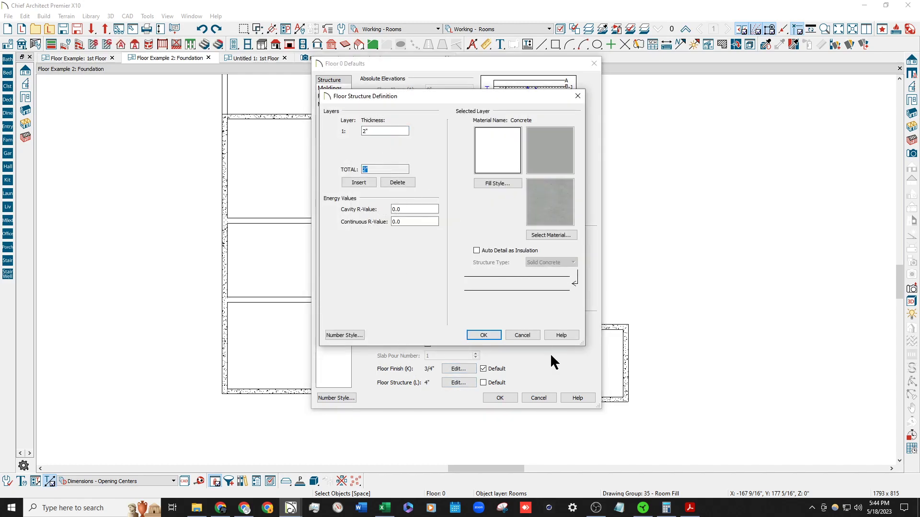
pyautogui.click(498, 335)
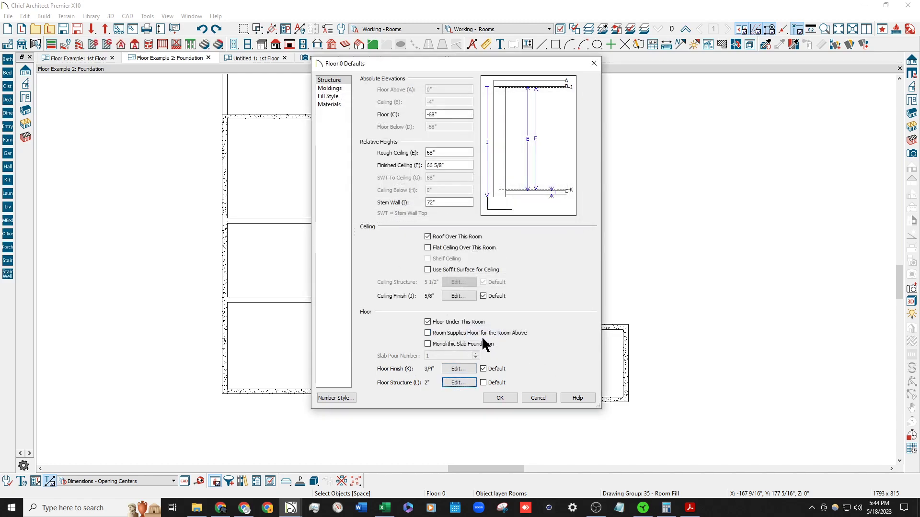
# Set the default floor elevation of Floor 0 to -70" and apply the floor defaults.
pyautogui.doubleClick(469, 114)
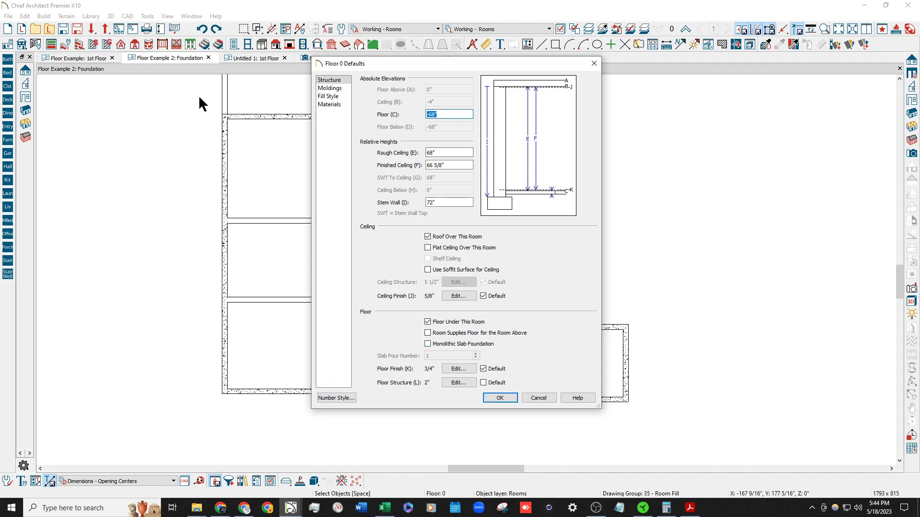
pyautogui.write('-70')
pyautogui.press('Tab')
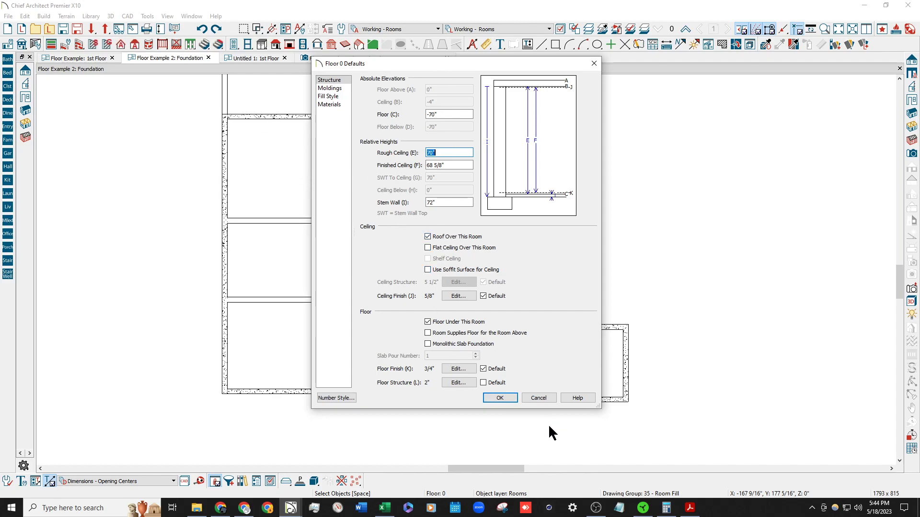
pyautogui.click(501, 398)
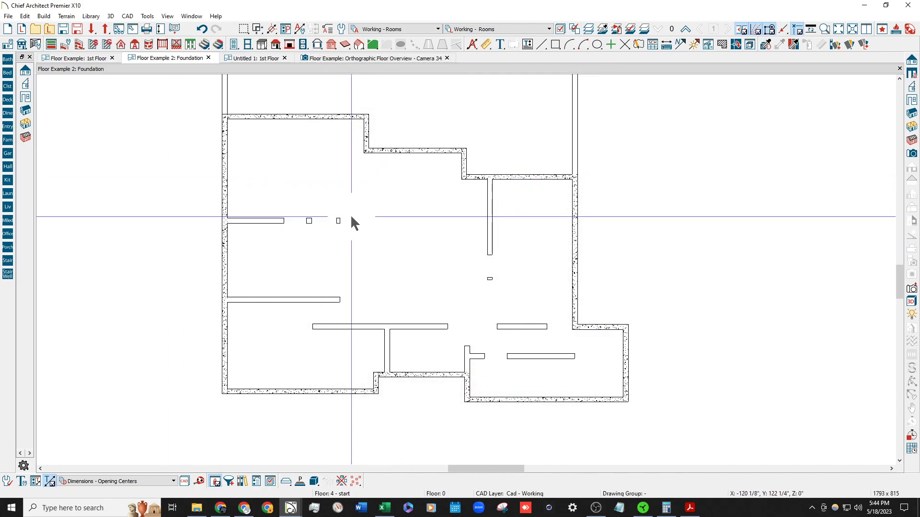
# Check the slab room's structure settings against the Floor 0 defaults.
pyautogui.click(364, 191)
pyautogui.hotkey('ctrl', 'e')
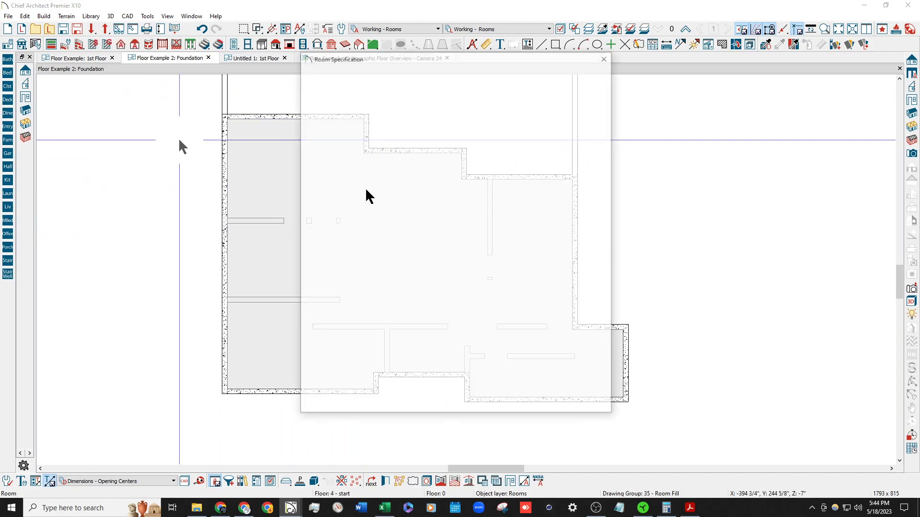
pyautogui.click(326, 82)
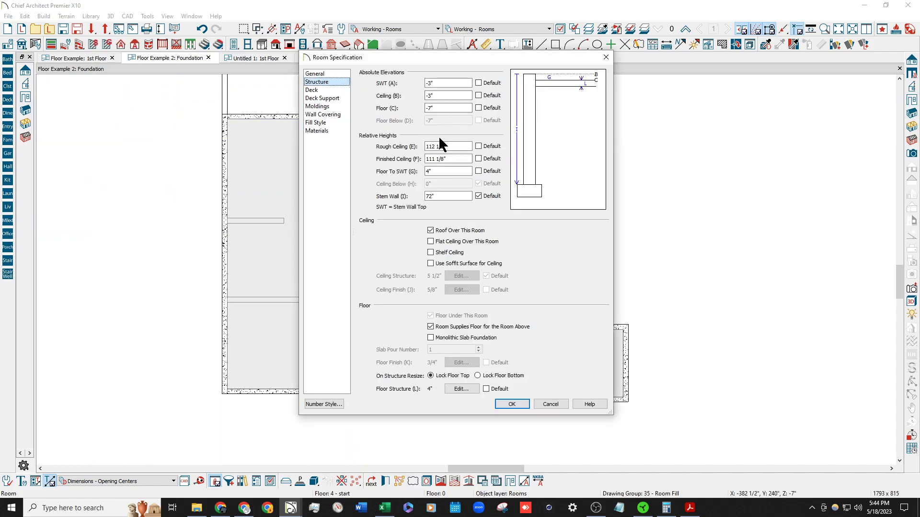
pyautogui.press('Escape')
pyautogui.press('Escape')
pyautogui.click(7, 44)
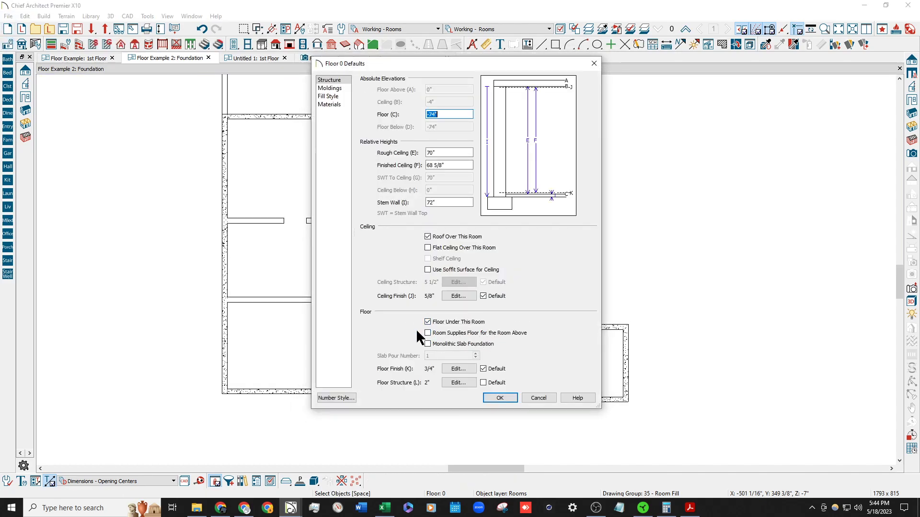
pyautogui.press('Escape')
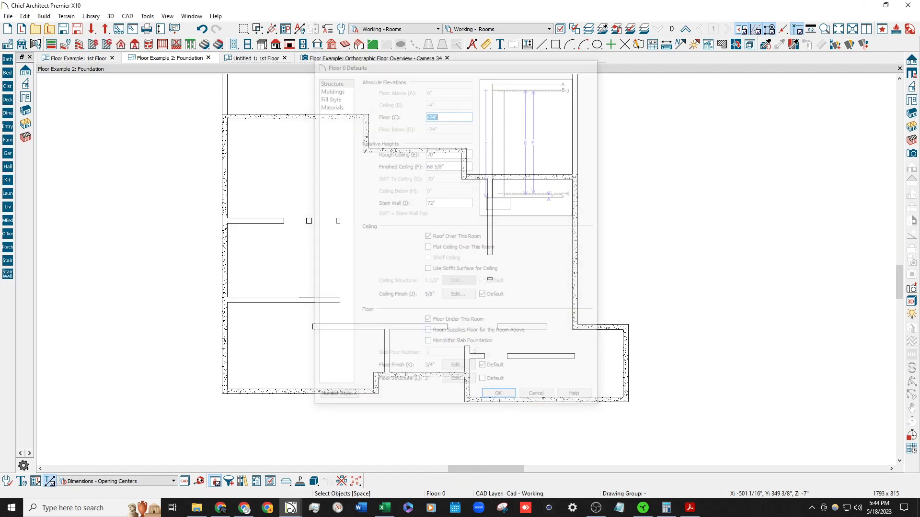
# Turn off Room Supplies Floor for the Room Above in the slab room's structure settings.
pyautogui.doubleClick(381, 216)
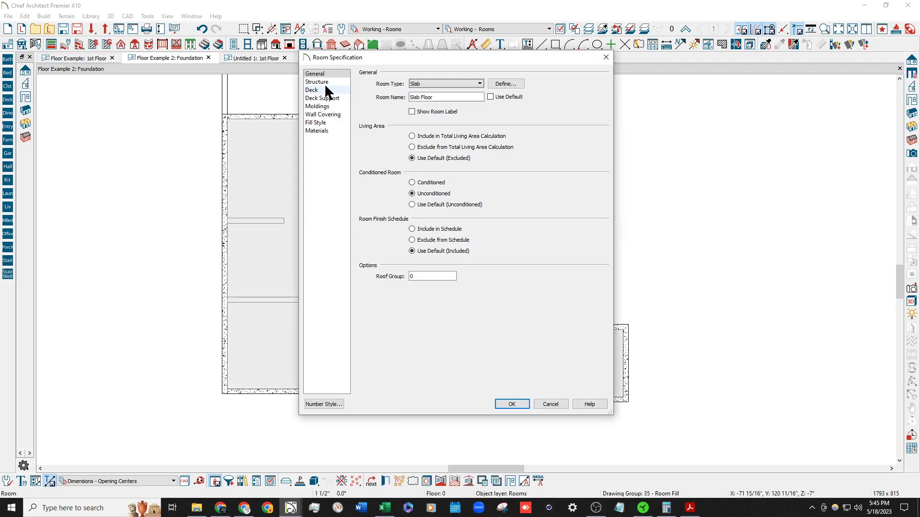
pyautogui.click(318, 82)
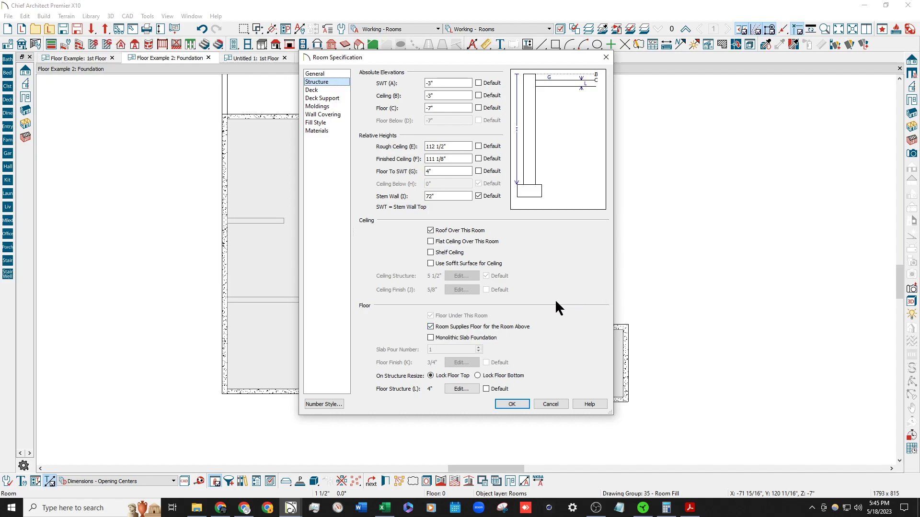
pyautogui.click(491, 327)
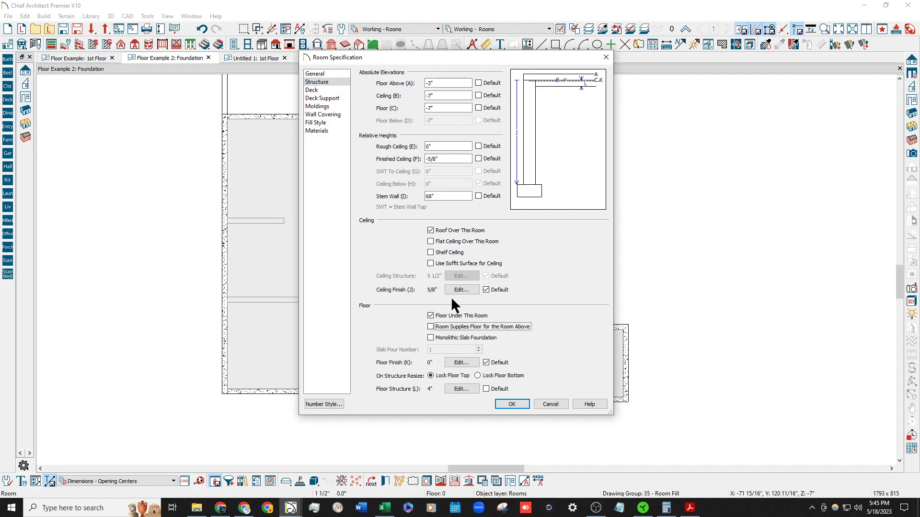
# Reset the slab room's floor above, floor elevation and floor structure to their defaults and apply the room settings.
pyautogui.click(479, 83)
pyautogui.click(478, 108)
pyautogui.click(479, 196)
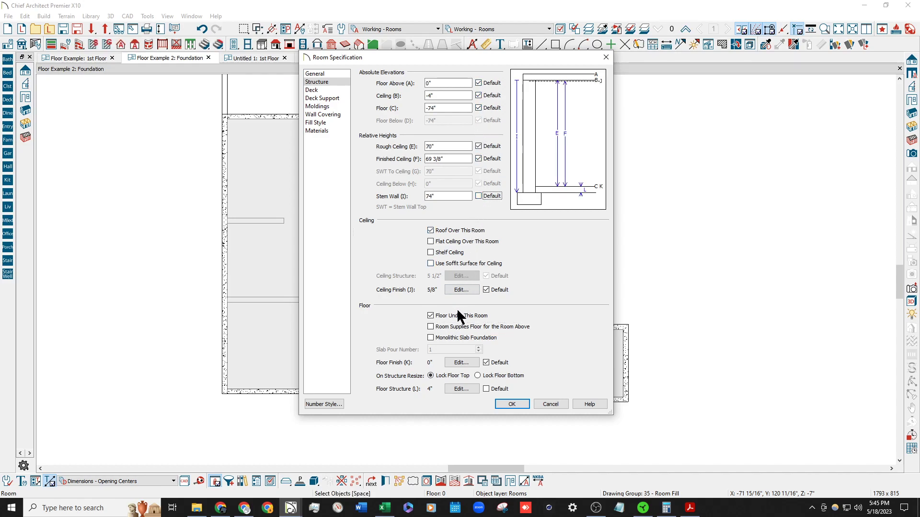
pyautogui.click(487, 389)
pyautogui.click(512, 404)
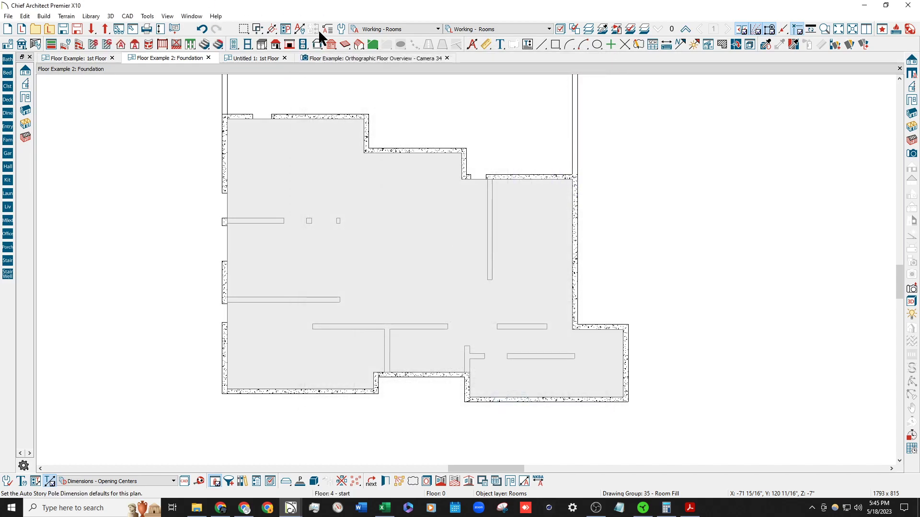
# Set the slab thickness in the plan's foundation defaults to 2".
pyautogui.click(341, 27)
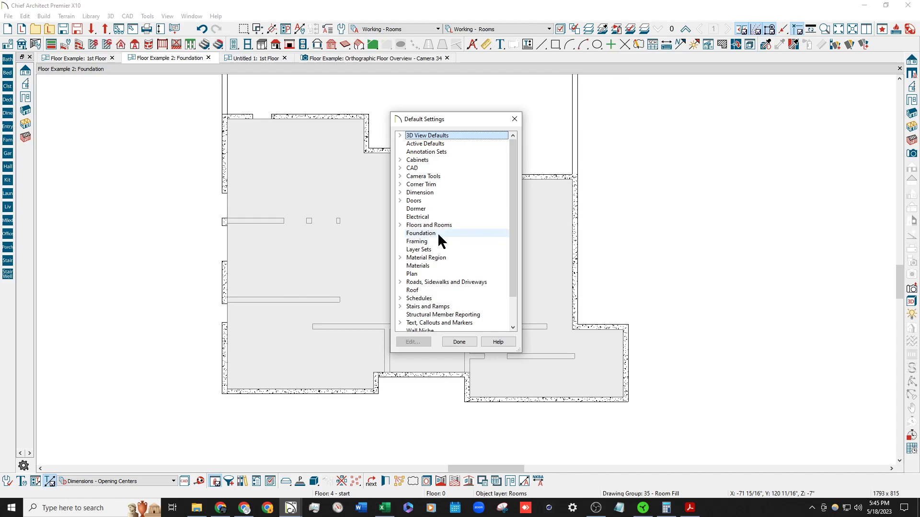
pyautogui.doubleClick(437, 232)
pyautogui.doubleClick(460, 188)
pyautogui.write('2')
pyautogui.press('Tab')
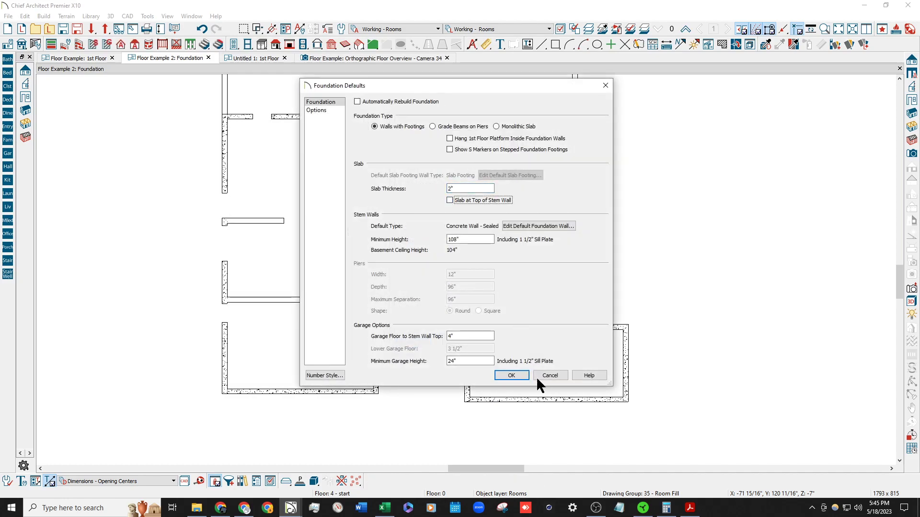
pyautogui.click(512, 375)
pyautogui.click(451, 342)
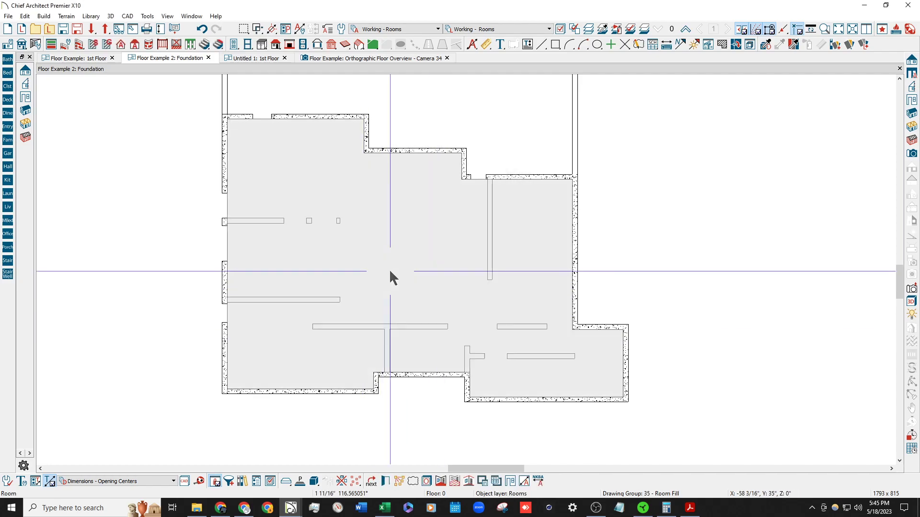
# Reopen the slab room's structure settings and set its stem wall height to the default.
pyautogui.doubleClick(390, 272)
pyautogui.click(322, 82)
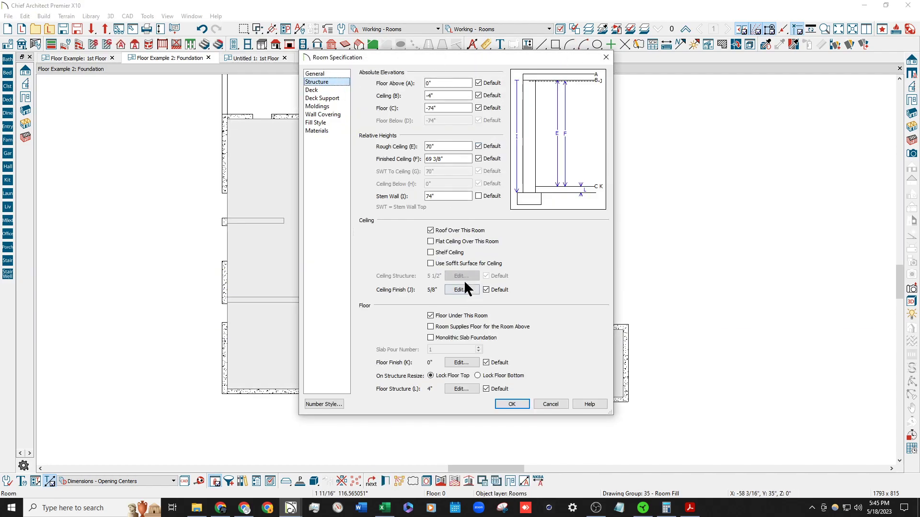
pyautogui.click(478, 196)
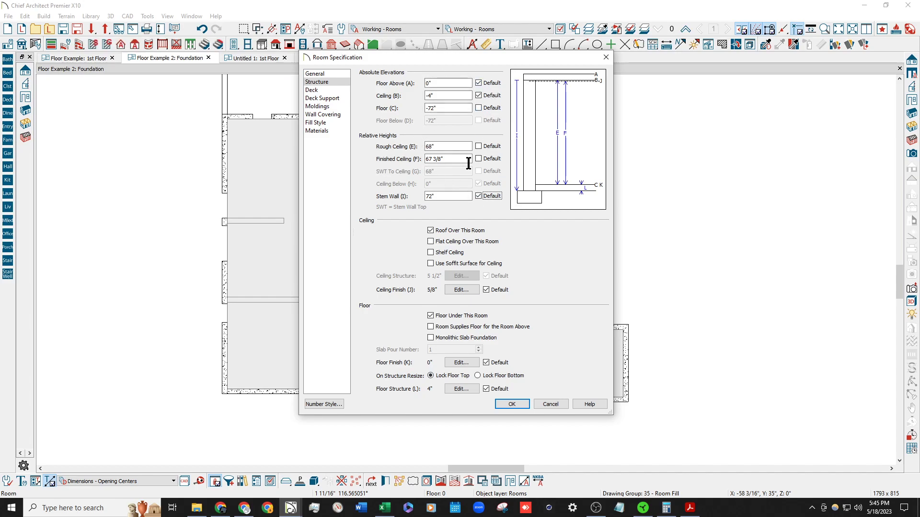
# Try a 2" floor structure thickness for the slab room and revert it to the default.
pyautogui.click(461, 390)
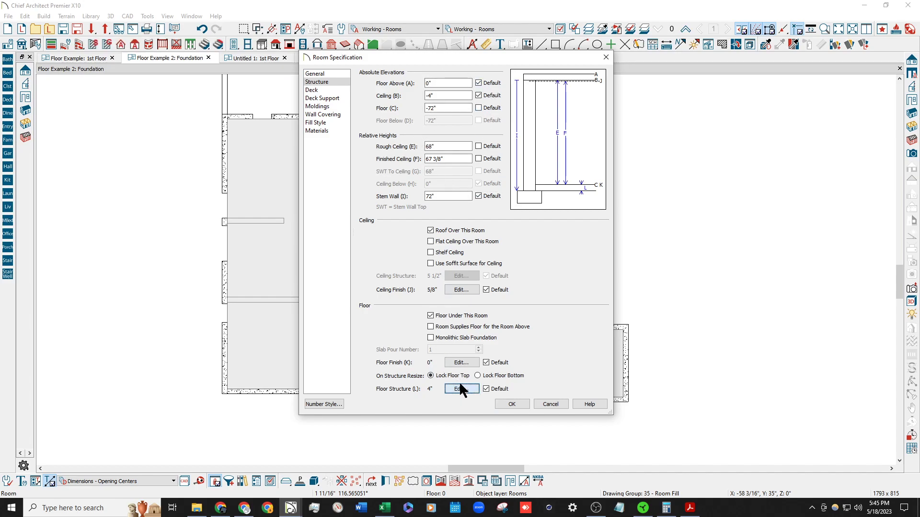
pyautogui.write('2')
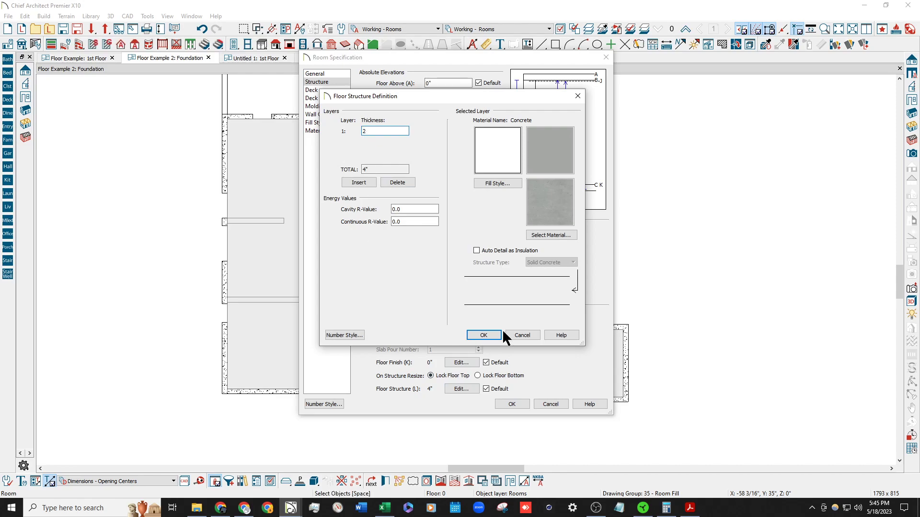
pyautogui.click(484, 335)
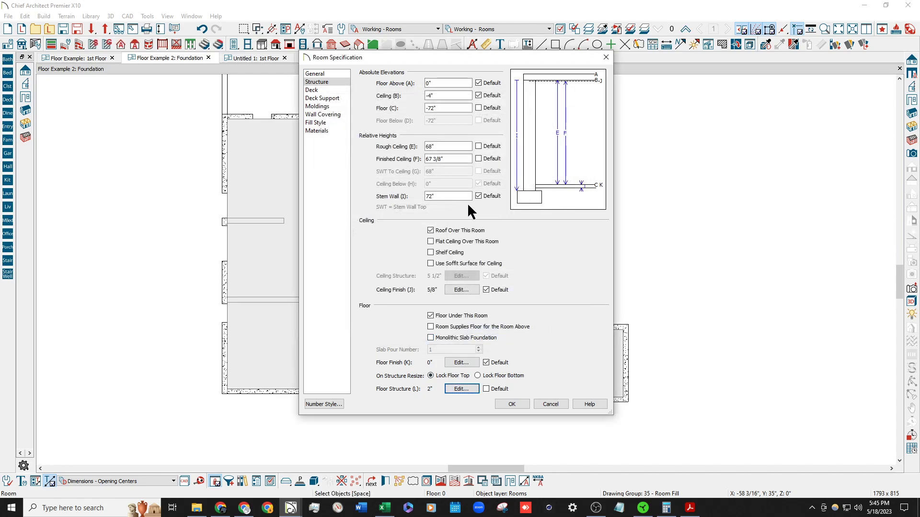
pyautogui.click(486, 389)
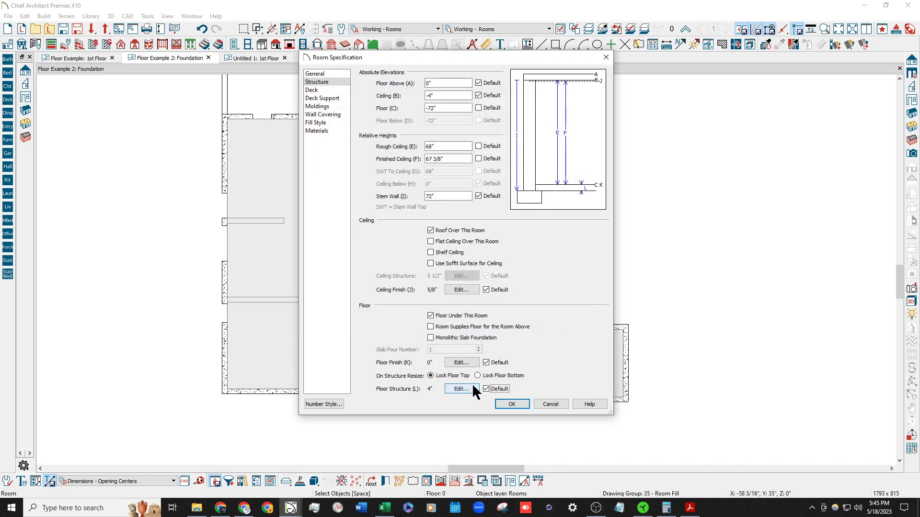
# Set the concrete layer of the slab room's floor structure to 2" thick.
pyautogui.click(472, 389)
pyautogui.press('Escape')
pyautogui.click(472, 390)
pyautogui.write('2')
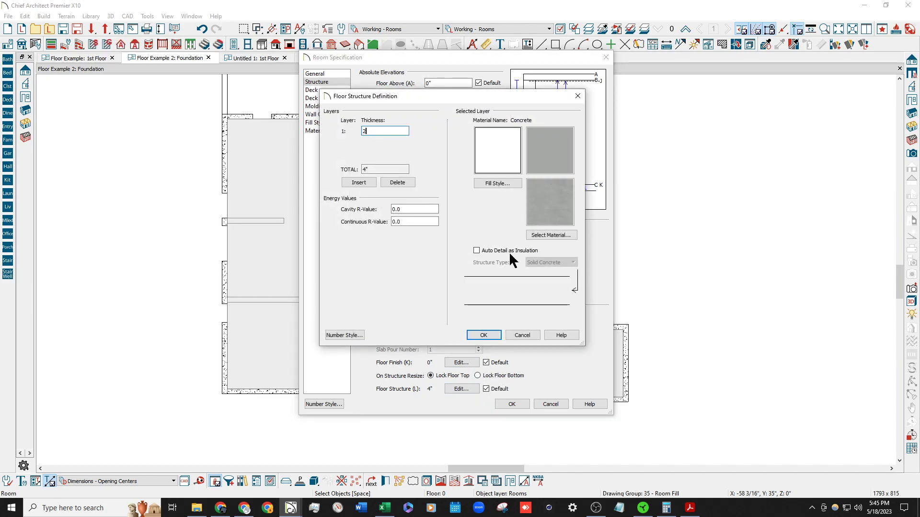
pyautogui.click(492, 336)
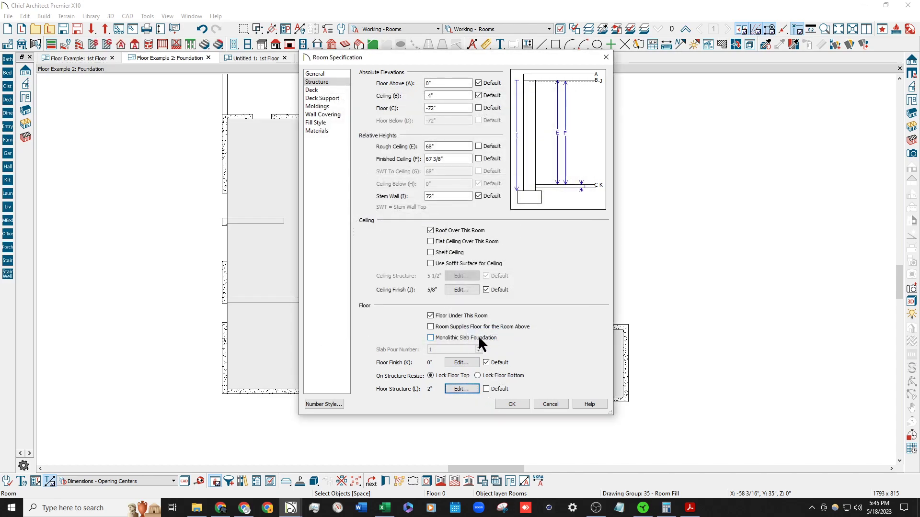
# Set the slab room's rough ceiling height to 80", apply the room settings and deselect the room.
pyautogui.doubleClick(449, 146)
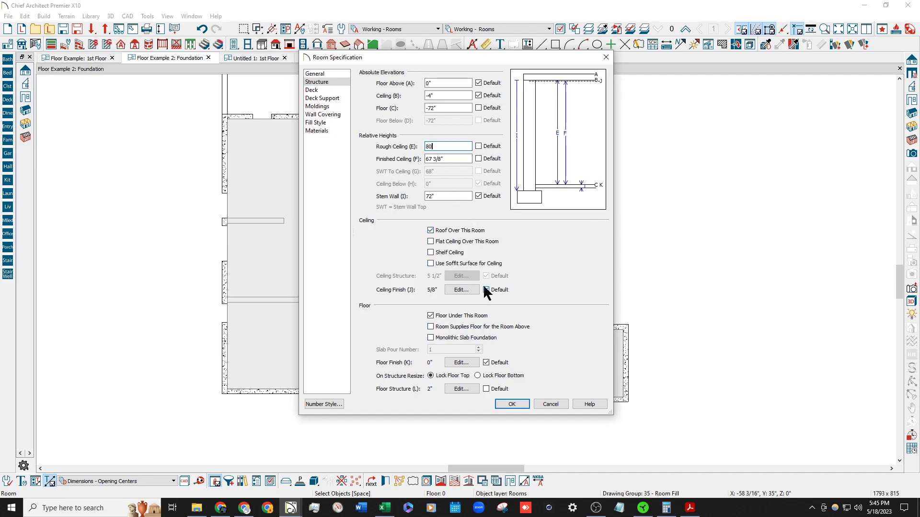
pyautogui.press('Tab')
pyautogui.click(487, 289)
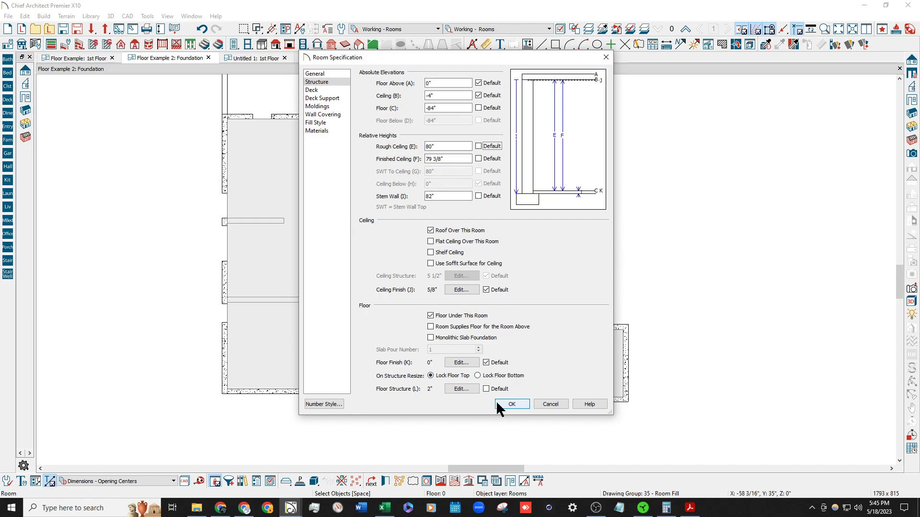
pyautogui.click(512, 405)
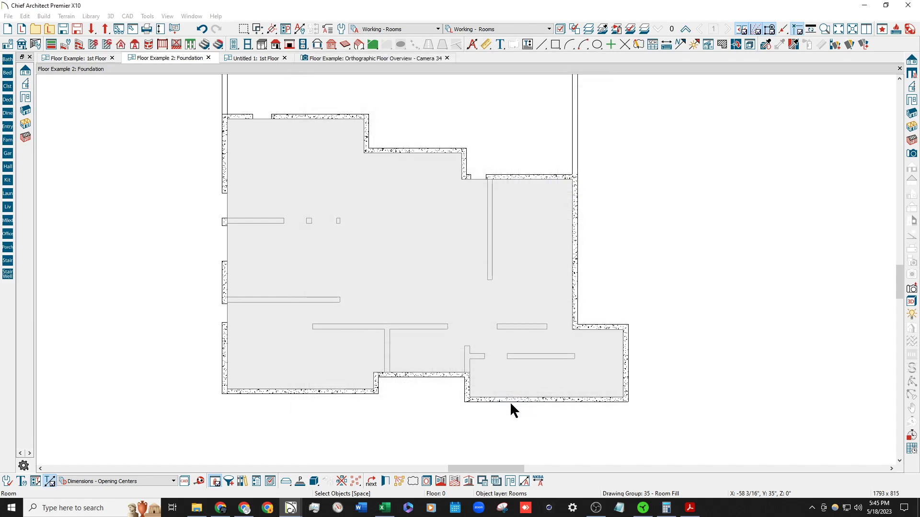
pyautogui.click(153, 272)
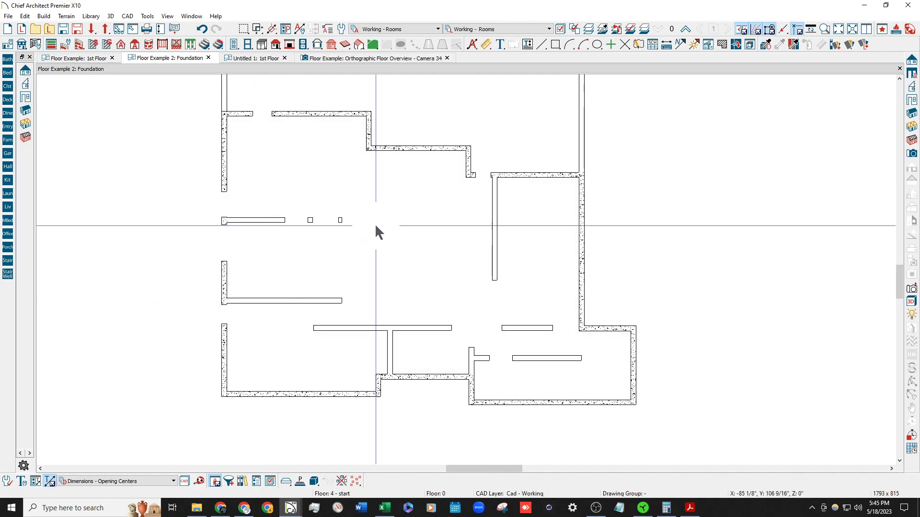
# Turn off the foundation-supplied floor for the first-floor room, reset Floor Below to default, and enable its roof and flat ceiling.
pyautogui.click(685, 29)
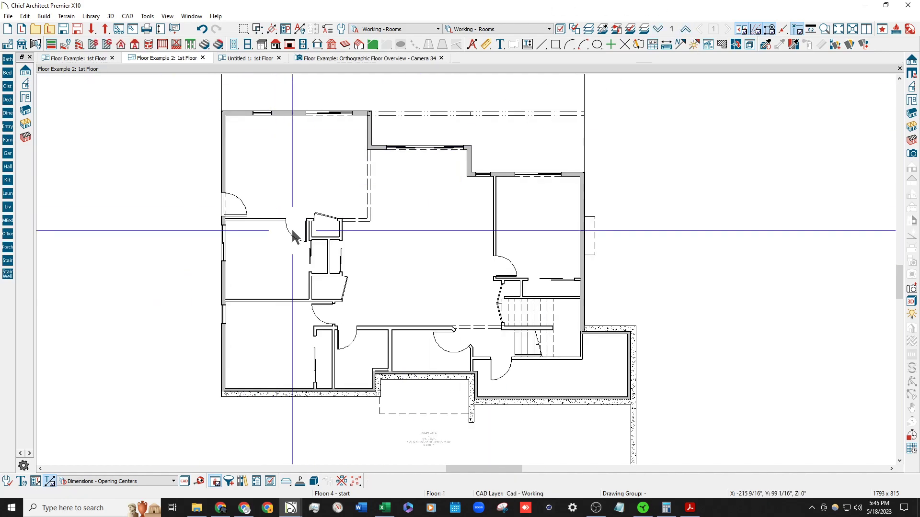
pyautogui.click(262, 170)
pyautogui.doubleClick(263, 170)
pyautogui.click(335, 70)
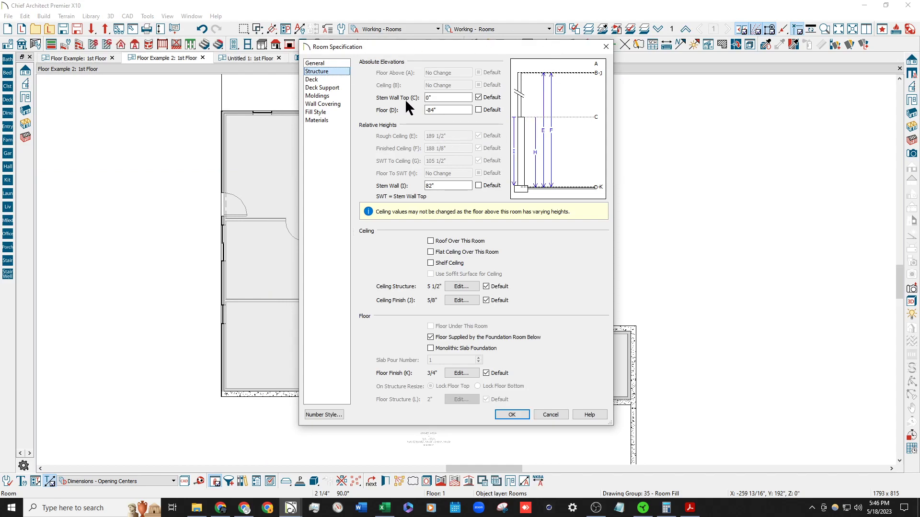
pyautogui.click(463, 337)
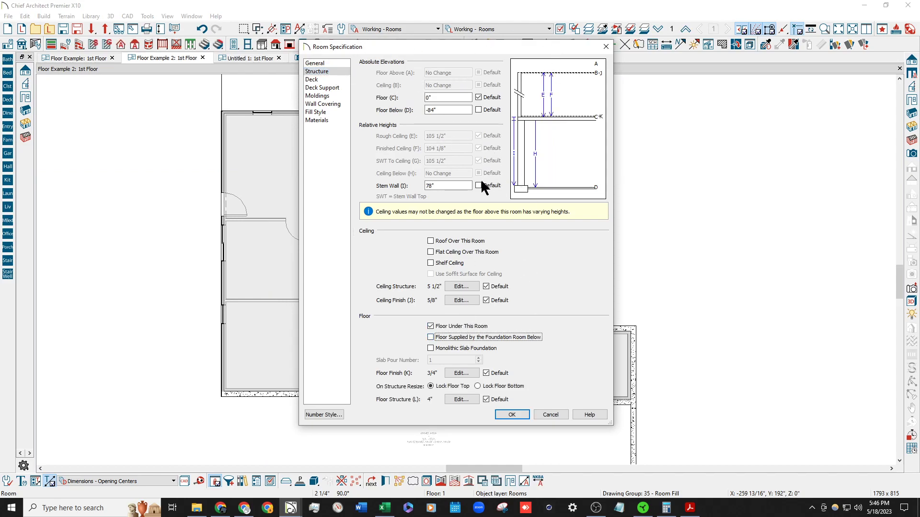
pyautogui.click(478, 110)
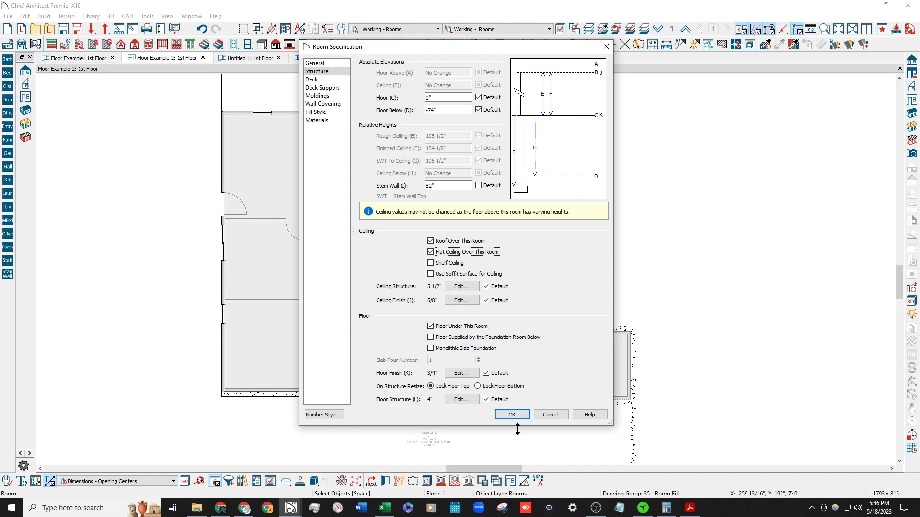
pyautogui.click(512, 415)
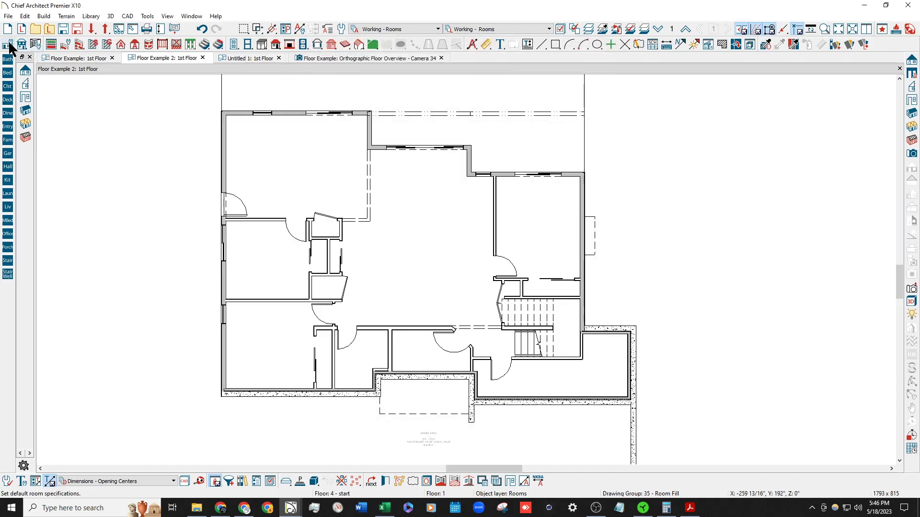
# Set the floor structure in the Floor 1 defaults back to its default 10" thickness.
pyautogui.click(7, 45)
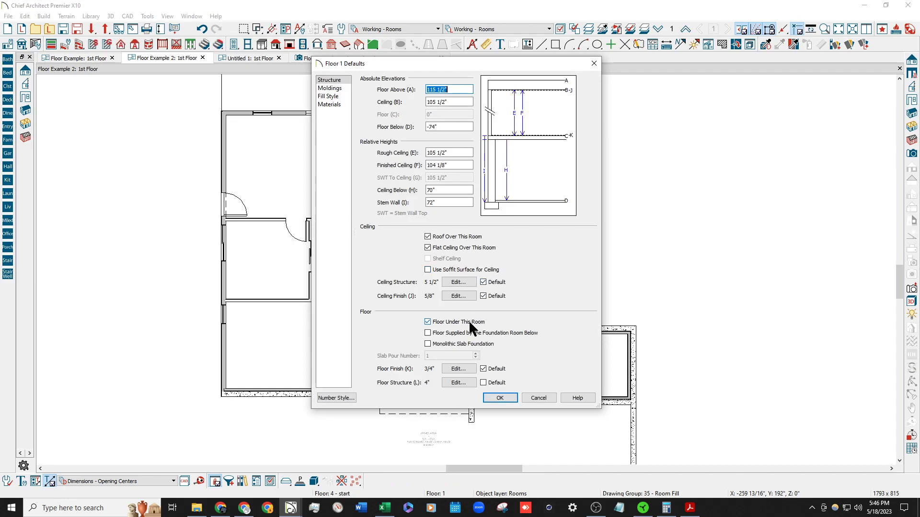
pyautogui.click(488, 383)
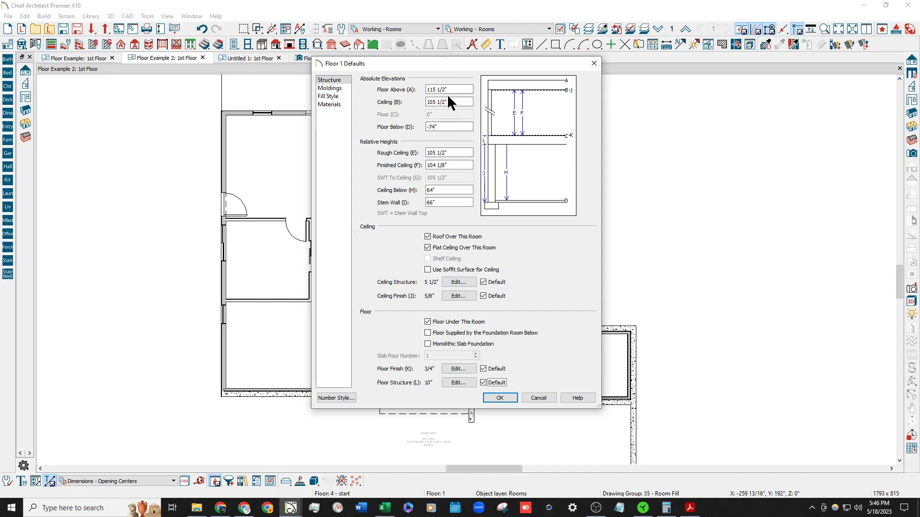
pyautogui.click(500, 397)
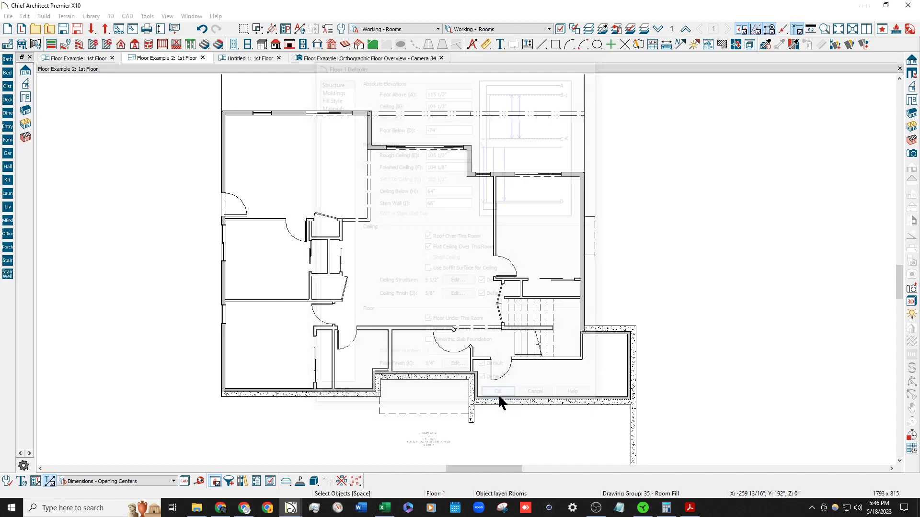
# Reset the first-floor room's stem wall height to the default and enable the roof and flat ceiling over it.
pyautogui.click(305, 167)
pyautogui.doubleClick(306, 167)
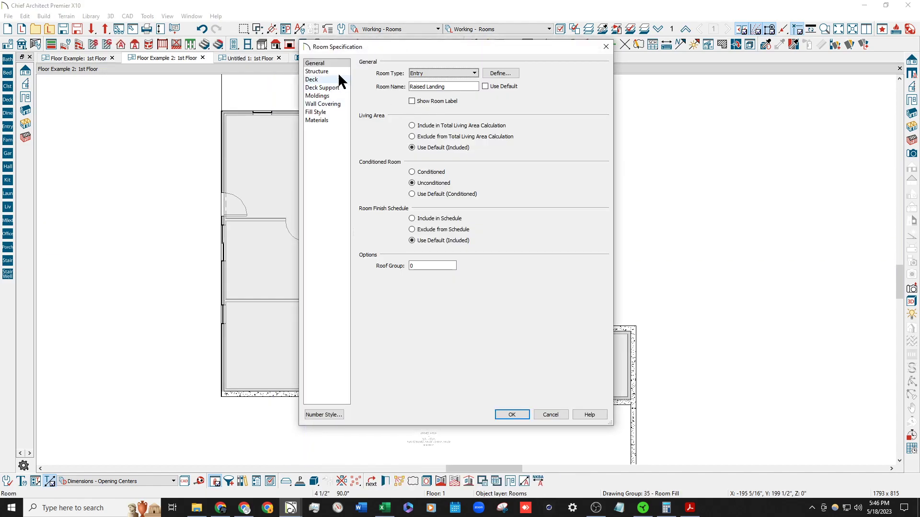
pyautogui.click(335, 71)
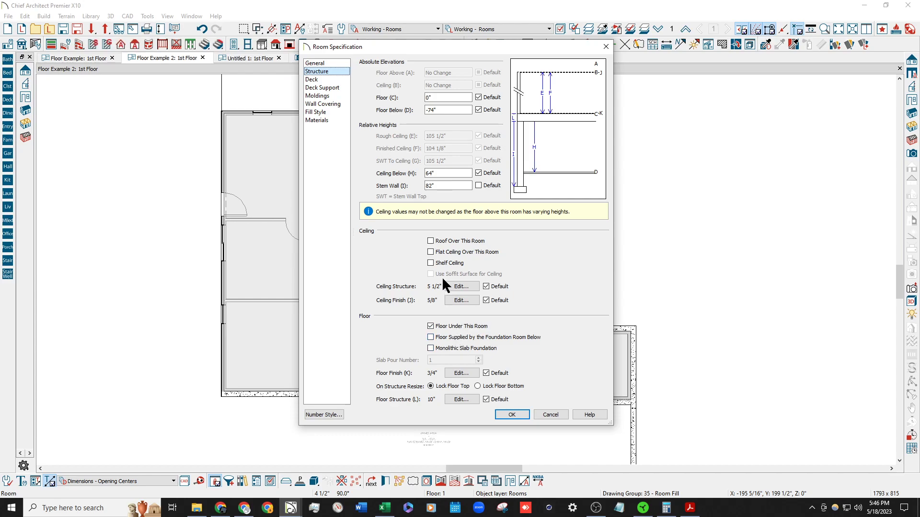
pyautogui.click(484, 186)
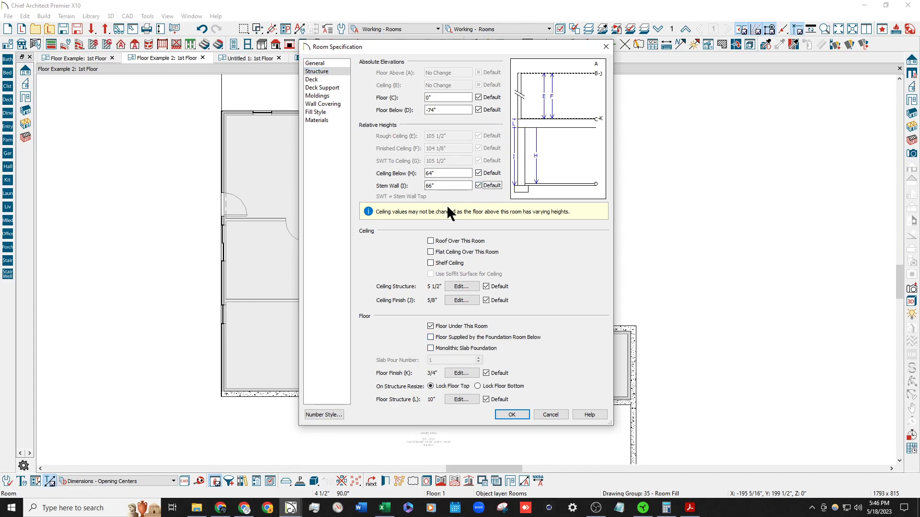
pyautogui.click(458, 240)
pyautogui.click(456, 252)
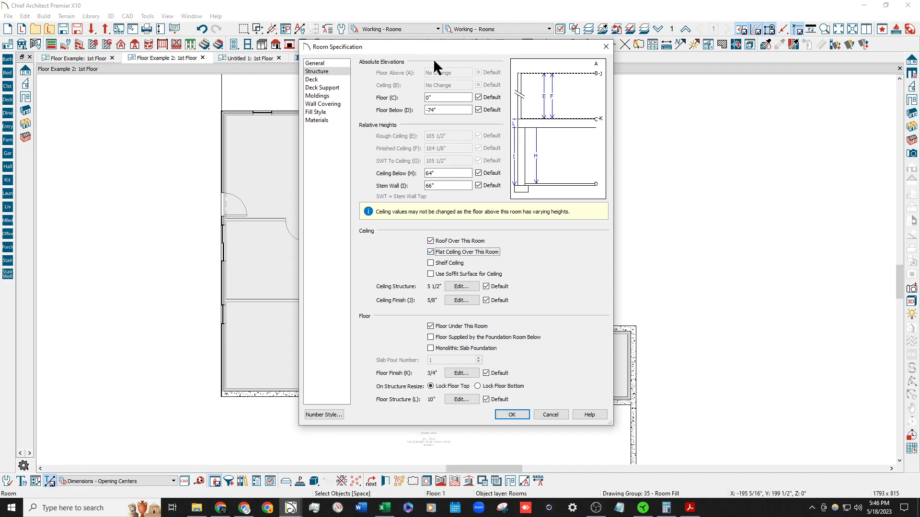
pyautogui.click(511, 415)
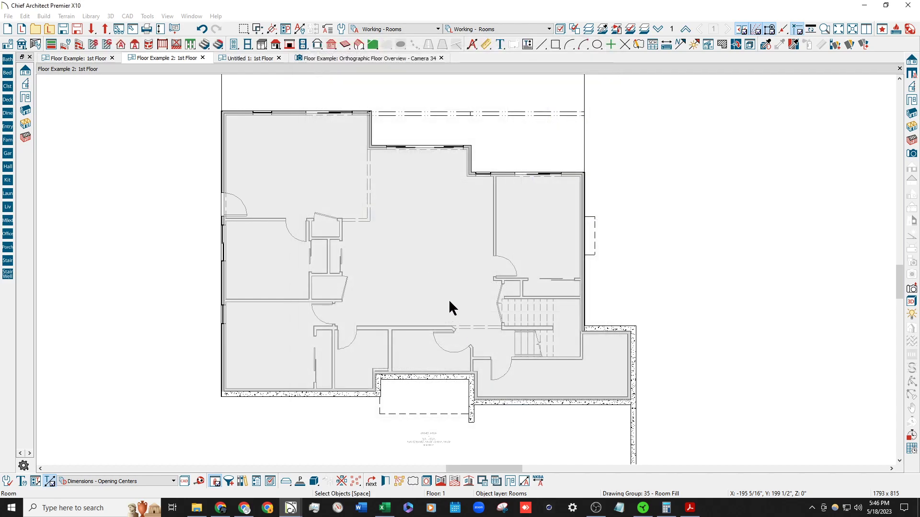
# Go down to the foundation level and review the foundation room's structure settings.
pyautogui.scroll(-2, 431, 265)
pyautogui.scroll(2, 431, 265)
pyautogui.click(430, 255)
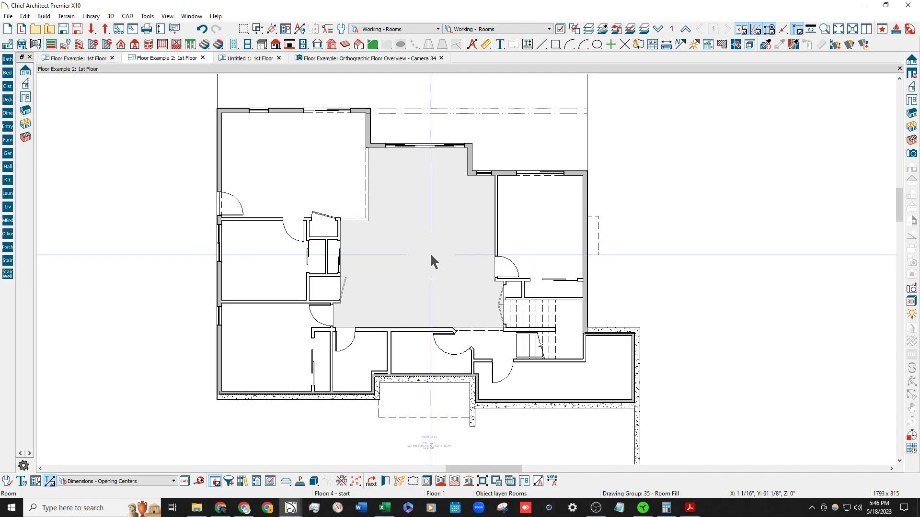
pyautogui.click(911, 87)
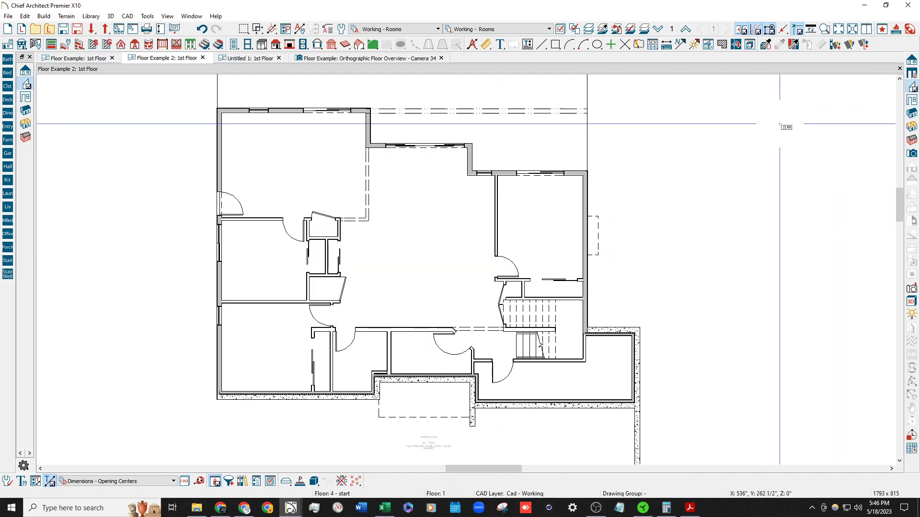
pyautogui.click(658, 29)
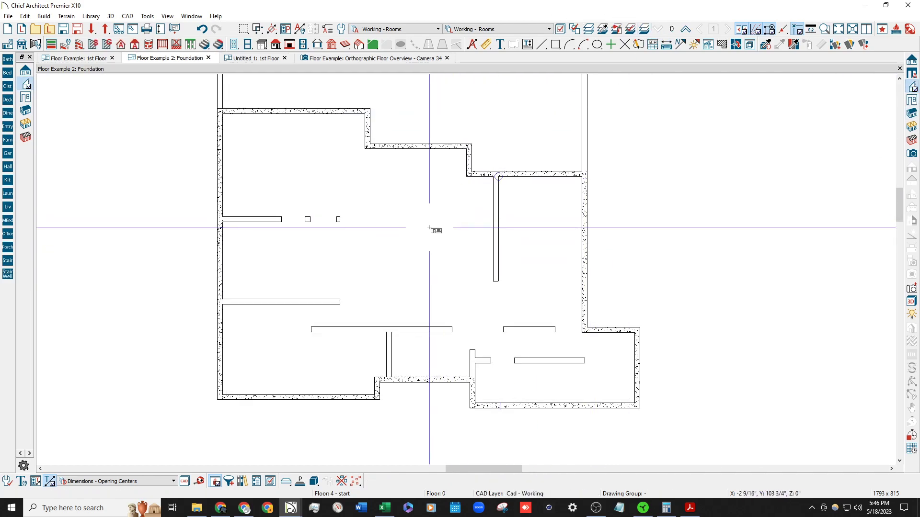
pyautogui.press('space')
pyautogui.click(372, 264)
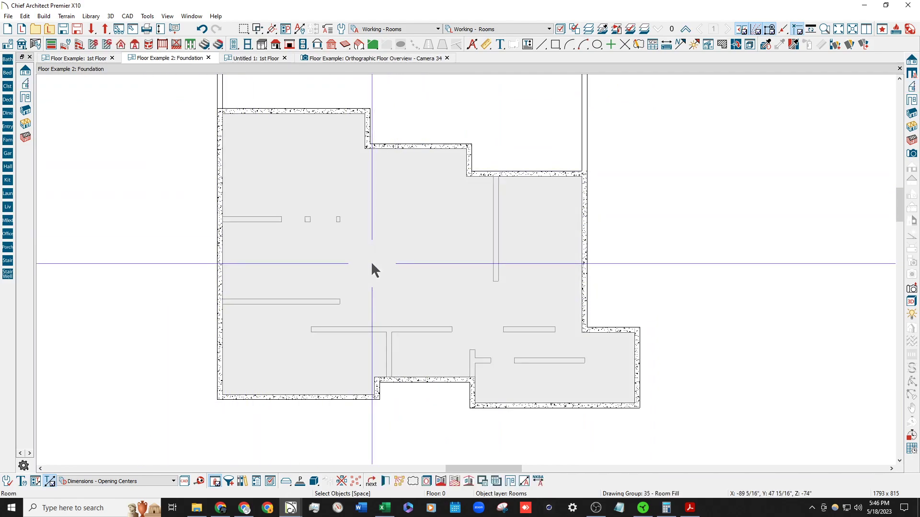
pyautogui.doubleClick(371, 261)
pyautogui.click(332, 82)
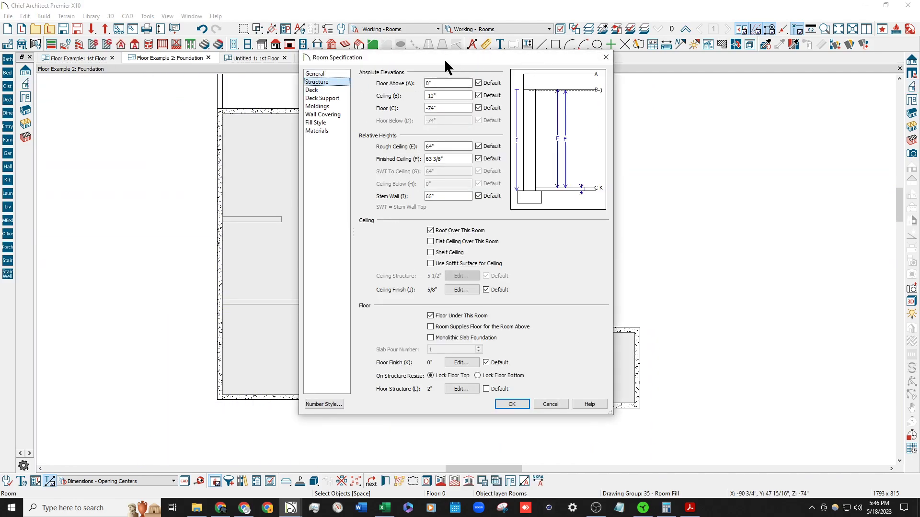
pyautogui.click(518, 404)
# Return to the first floor and review the large central room's structure settings.
pyautogui.click(685, 30)
pyautogui.doubleClick(406, 228)
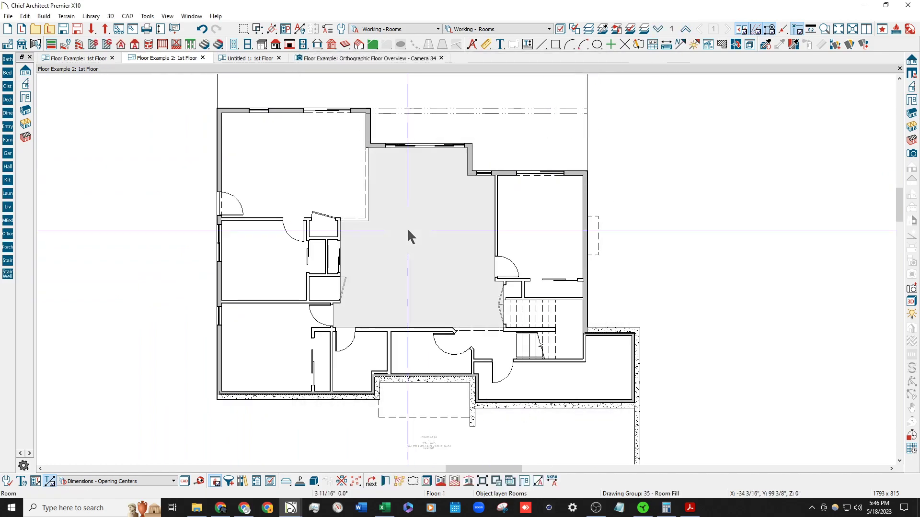
pyautogui.click(333, 70)
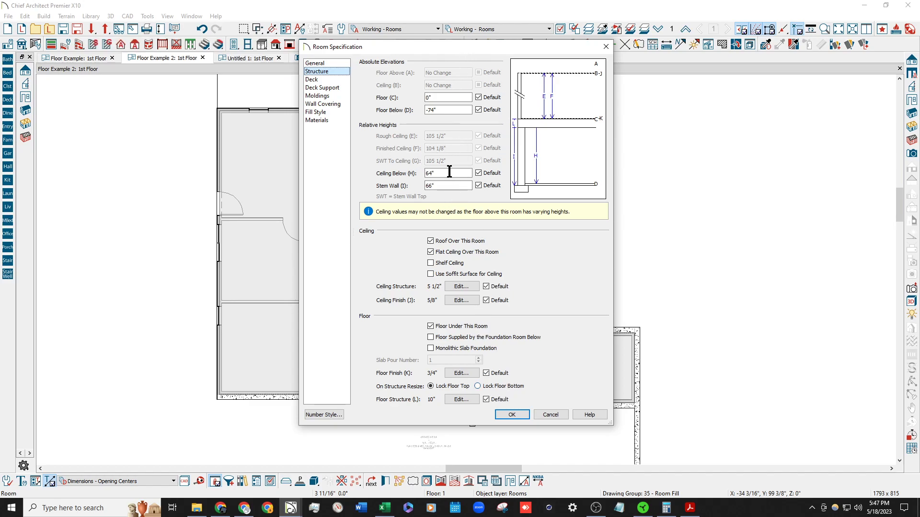
pyautogui.click(512, 414)
# Create a full cross section across the first-floor plan and examine the foundation slab, stem walls and lower door.
pyautogui.click(910, 88)
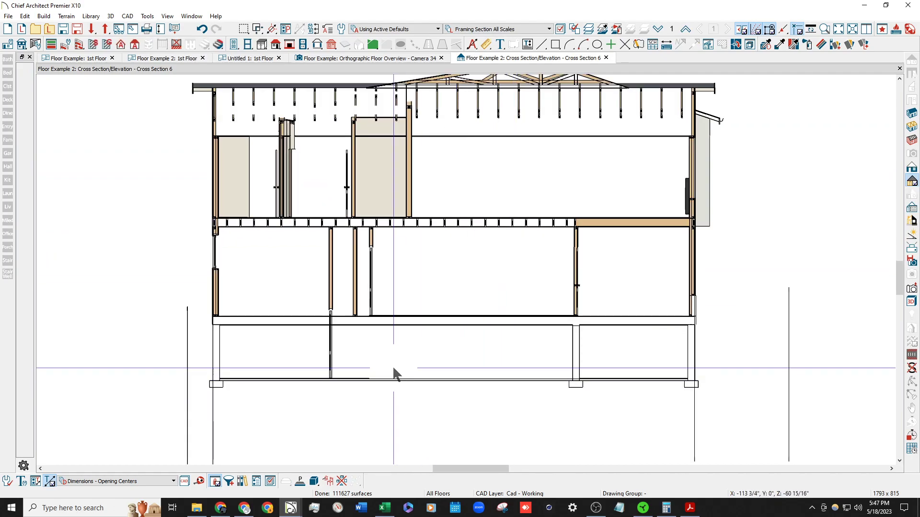
pyautogui.scroll(2, 336, 355)
pyautogui.scroll(1, 332, 360)
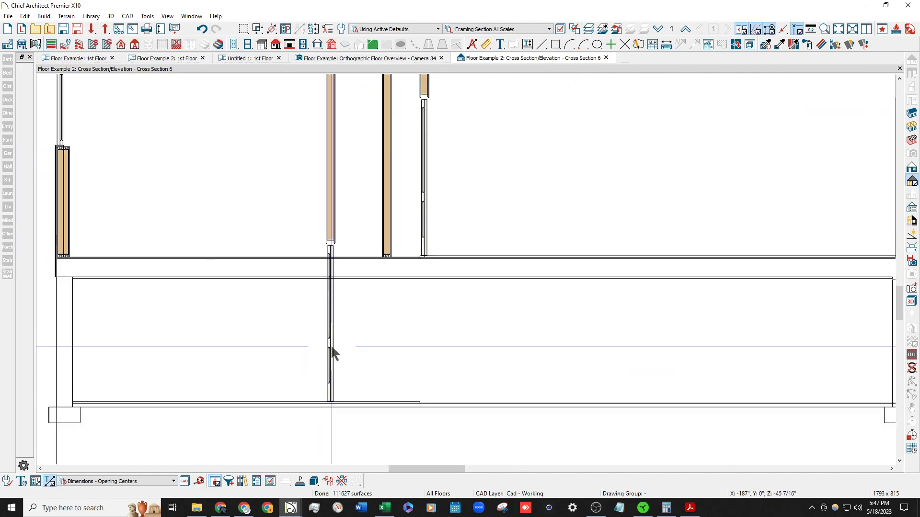
pyautogui.scroll(-5, 329, 352)
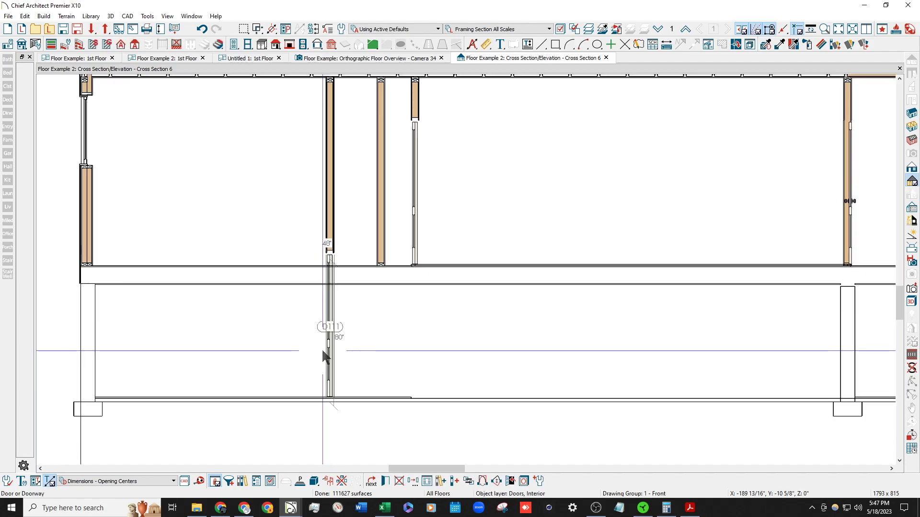
pyautogui.click(311, 328)
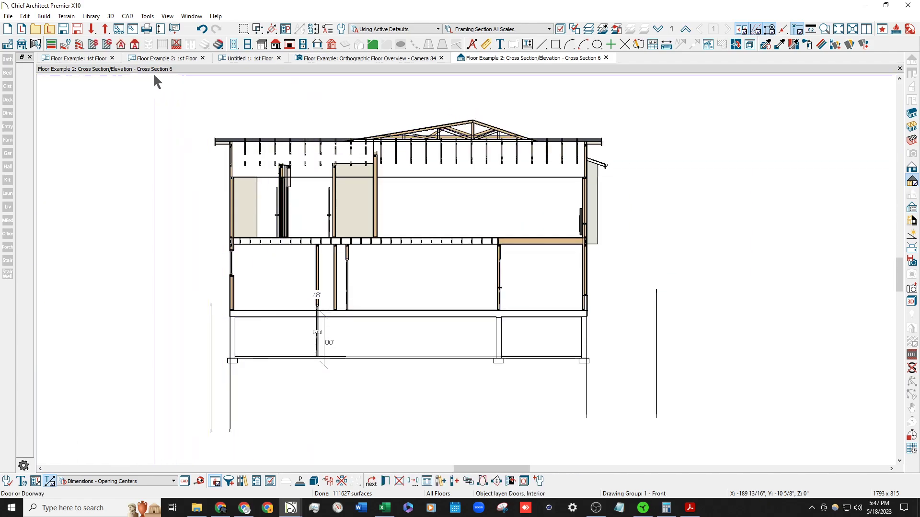
# Return to the first-floor plan and review the structure settings of the single bedroom on the east side.
pyautogui.click(168, 58)
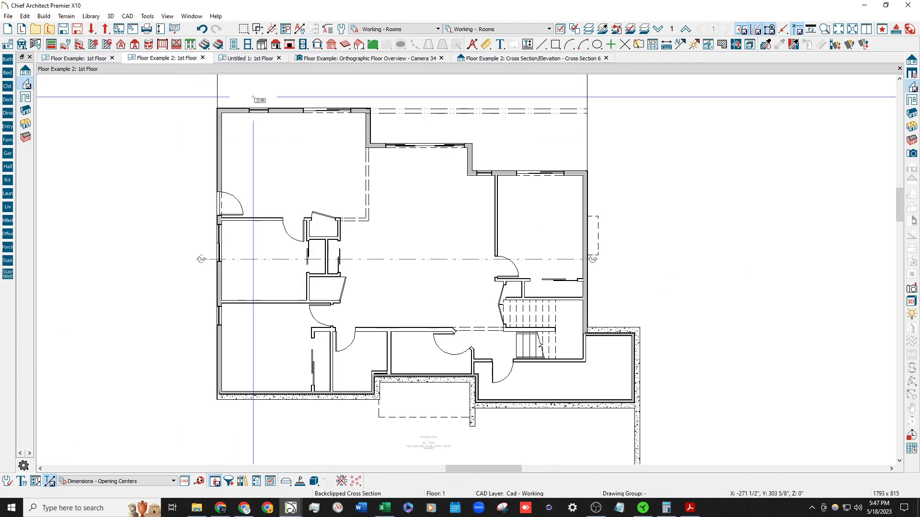
pyautogui.click(309, 182)
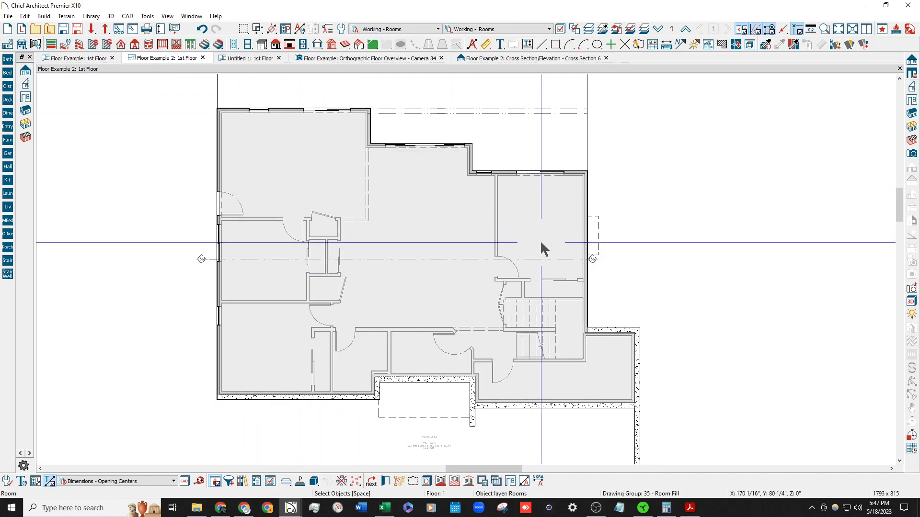
pyautogui.press('Tab')
pyautogui.press('Tab')
pyautogui.press('Tab')
pyautogui.doubleClick(543, 233)
pyautogui.click(330, 82)
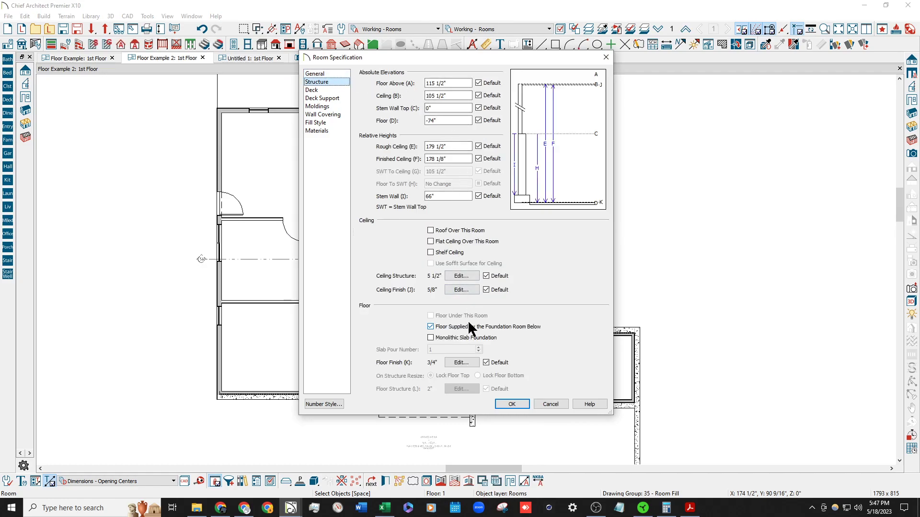
pyautogui.press('Return')
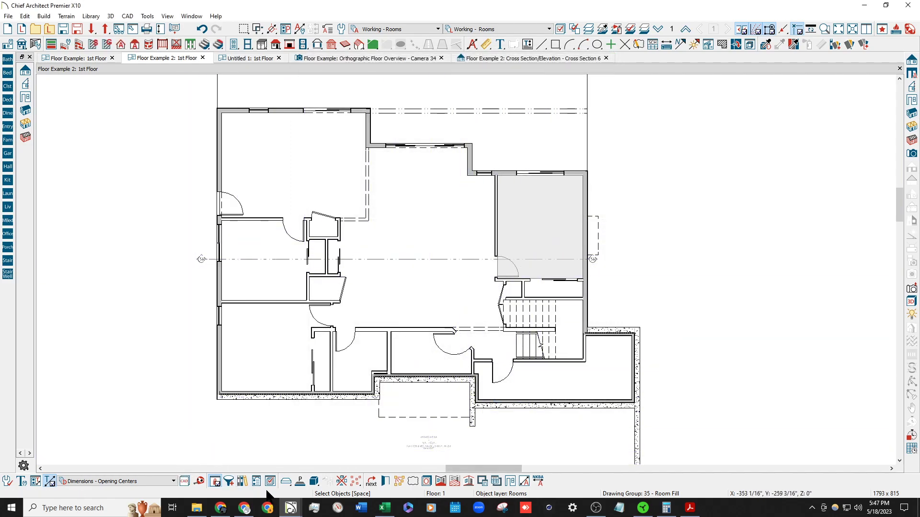
# Select all rooms matching the Has Floor Supplied By Room Below property and review their shared structure settings.
pyautogui.click(400, 481)
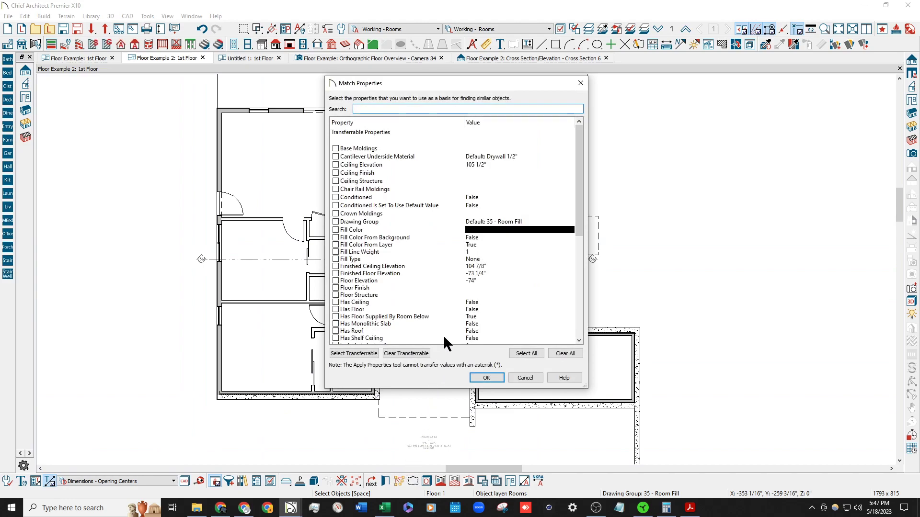
pyautogui.write('has')
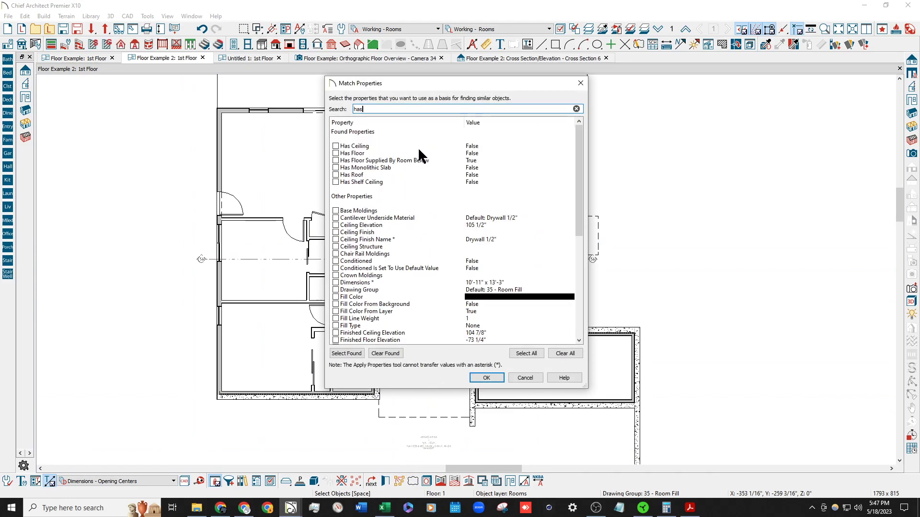
pyautogui.click(336, 160)
pyautogui.click(487, 378)
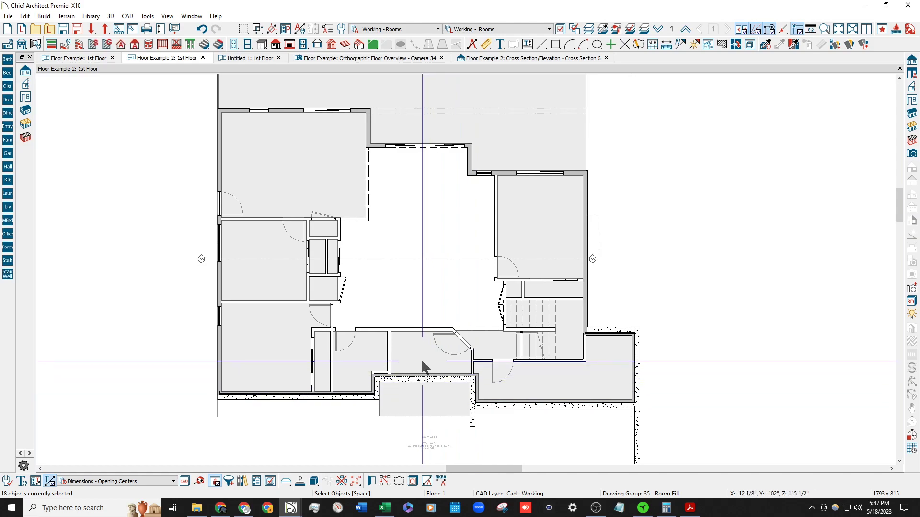
pyautogui.hotkey('ctrl', 'e')
pyautogui.click(321, 82)
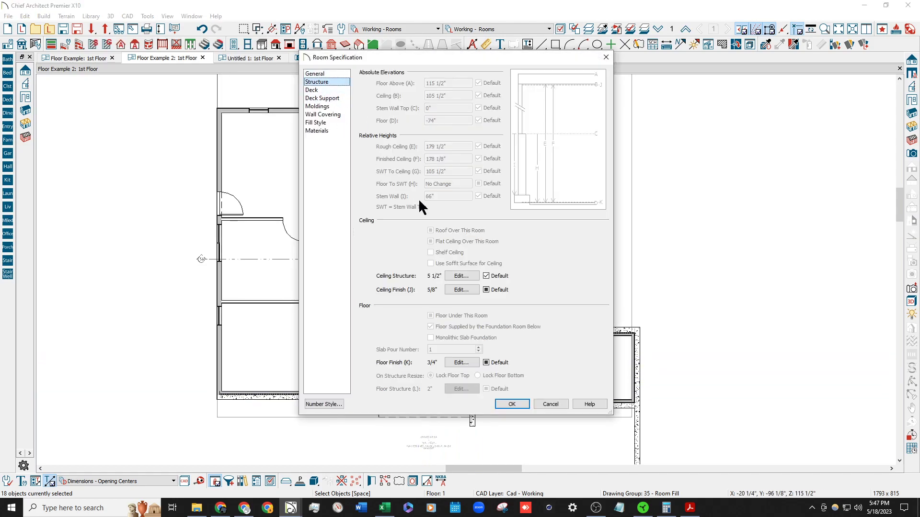
pyautogui.press('Return')
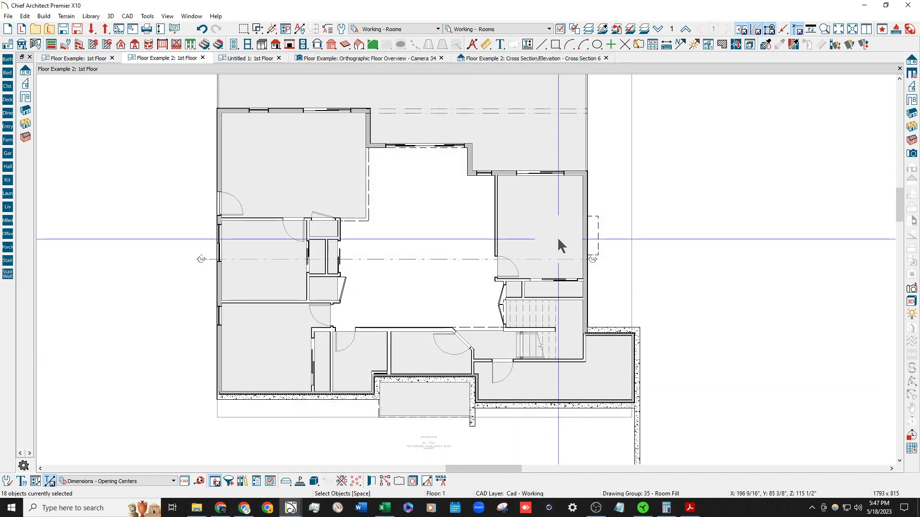
pyautogui.click(546, 234)
pyautogui.doubleClick(527, 303)
pyautogui.press('Escape')
# Turn off Floor Under This Room in the large central room's structure settings.
pyautogui.click(414, 236)
pyautogui.doubleClick(415, 229)
pyautogui.click(319, 82)
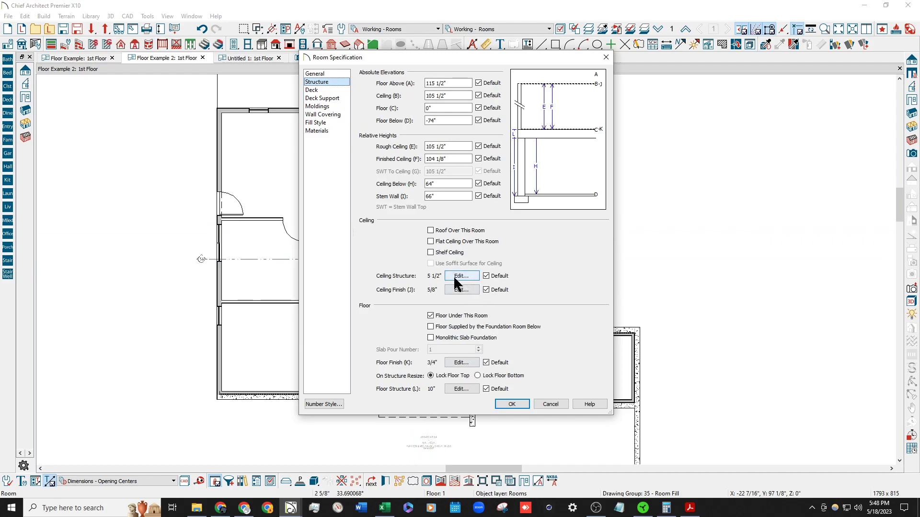
pyautogui.click(446, 316)
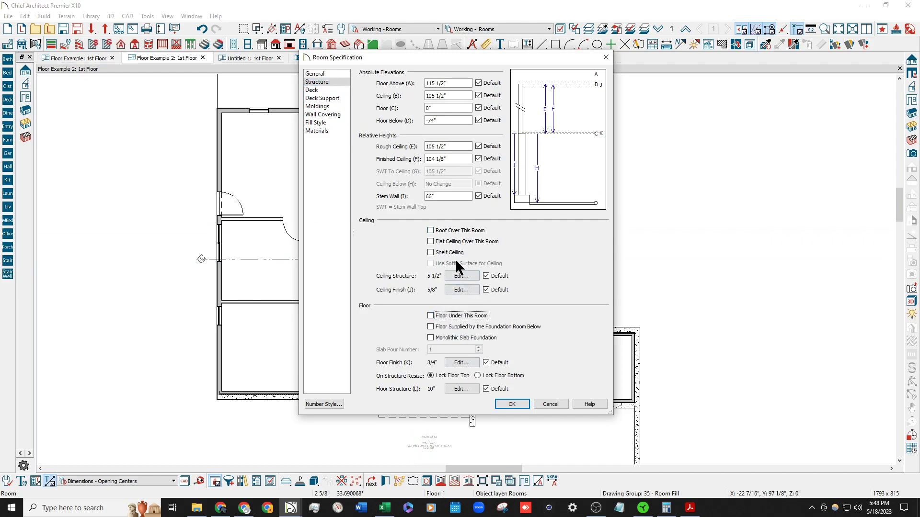
pyautogui.click(514, 404)
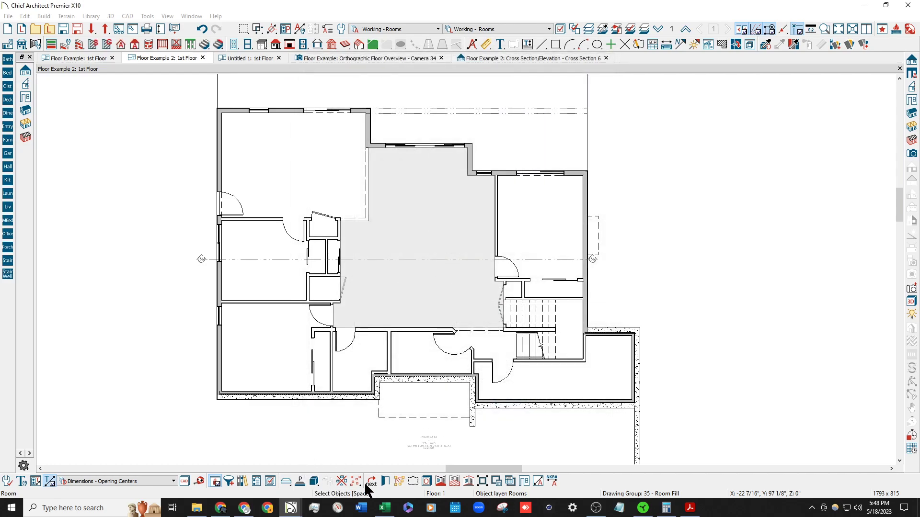
# Pull back the west end of the southwest bedroom's south exterior wall, leaving it about 18'-5 1/2" long.
pyautogui.scroll(6, 254, 429)
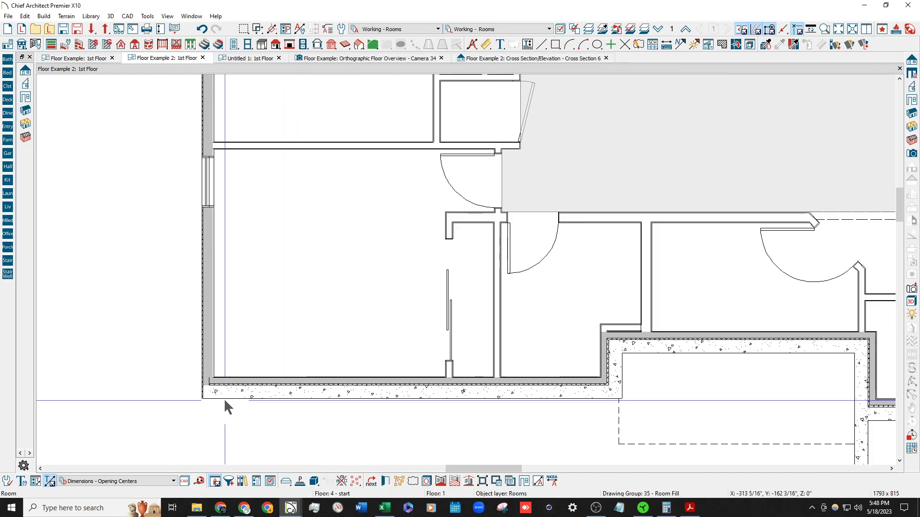
pyautogui.click(225, 398)
pyautogui.moveTo(223, 398); pyautogui.dragTo(249, 409)
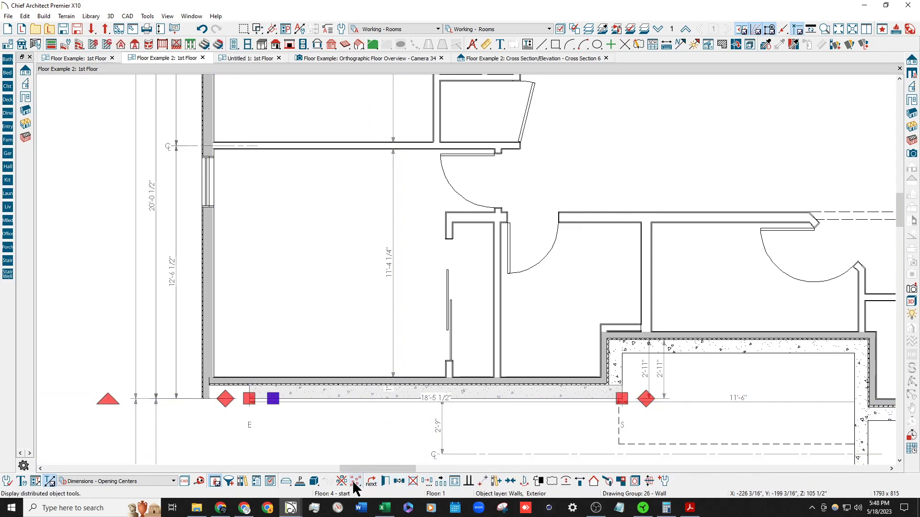
# Select all rooms matching the southwest bedroom's Has Floor, Has Floor Supplied By Room Below, Has Roof and Has Shelf Ceiling properties.
pyautogui.click(336, 298)
pyautogui.click(398, 480)
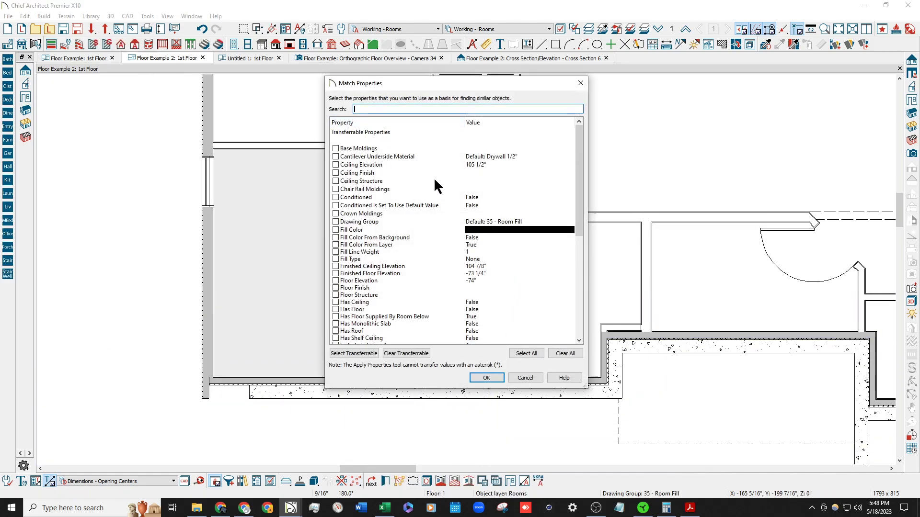
pyautogui.write('has')
pyautogui.click(335, 160)
pyautogui.click(335, 175)
pyautogui.click(335, 182)
pyautogui.click(335, 153)
pyautogui.click(486, 378)
pyautogui.scroll(-5, 372, 346)
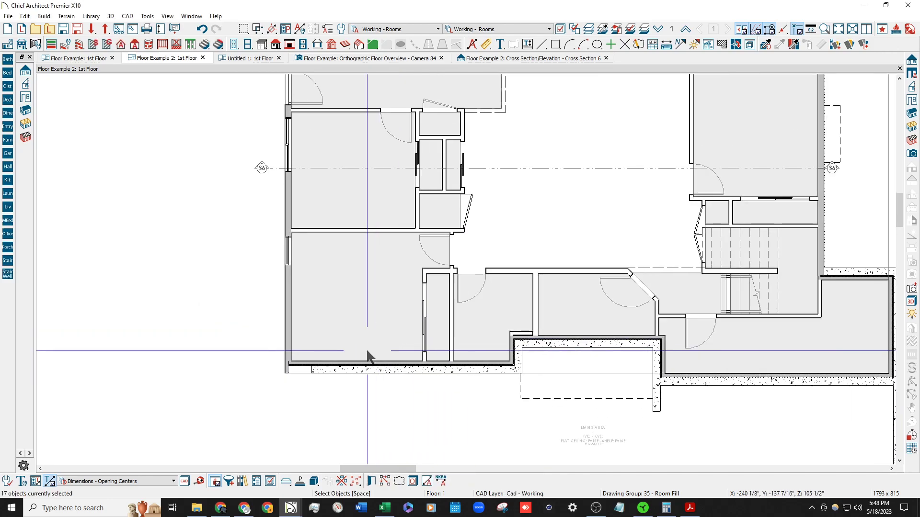
# Turn off both Floor Supplied by the Foundation Room Below and Floor Under This Room for the southwest bedroom.
pyautogui.click(335, 328)
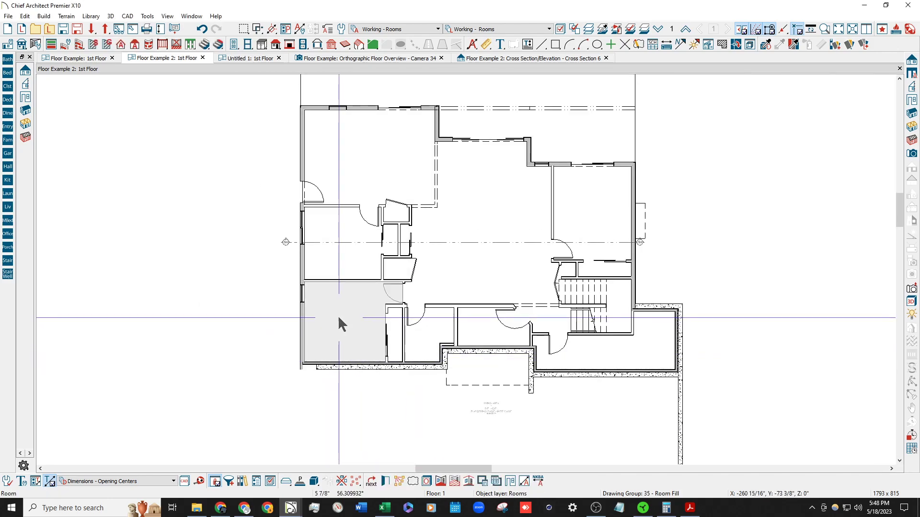
pyautogui.doubleClick(333, 326)
pyautogui.click(327, 82)
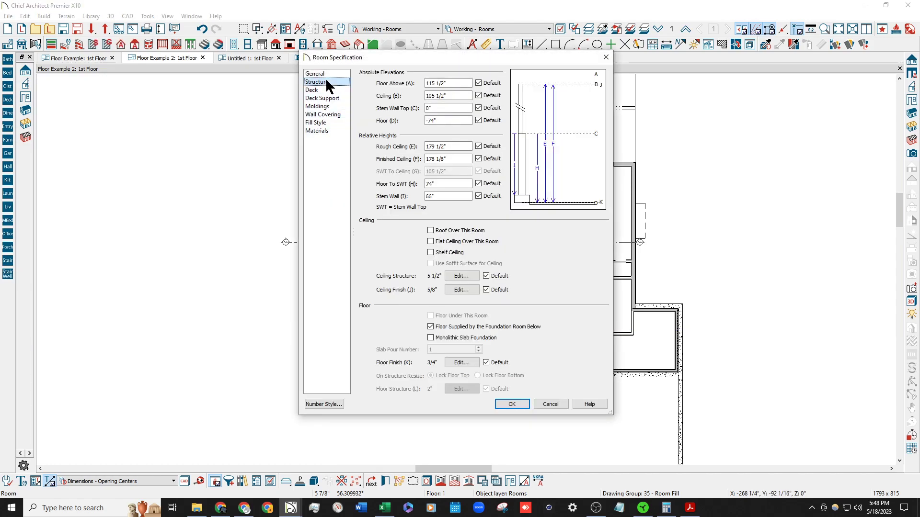
pyautogui.click(476, 324)
pyautogui.click(471, 315)
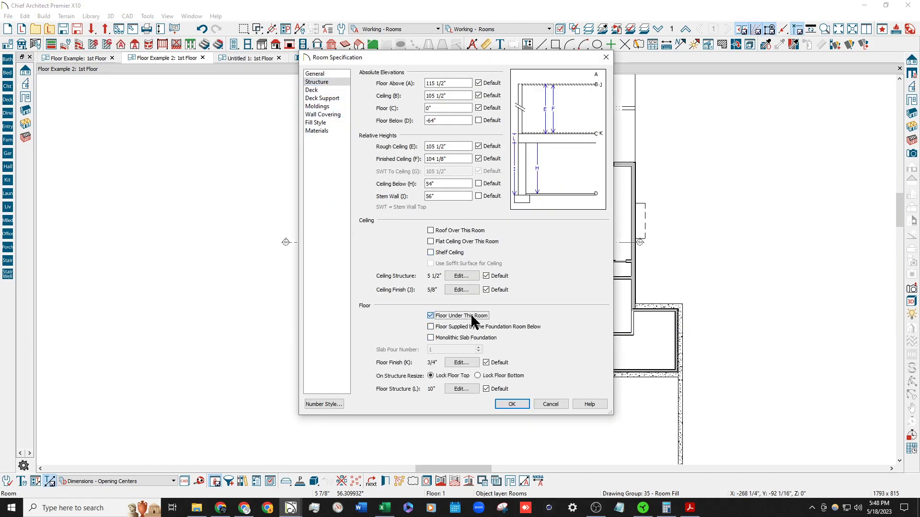
pyautogui.click(510, 405)
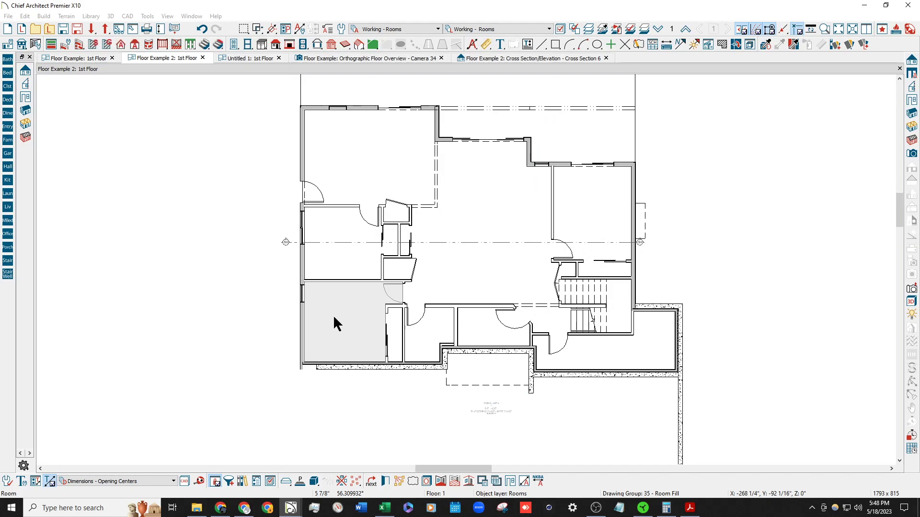
# Reset the southwest bedroom's Floor Below elevation and Ceiling Below height to their defaults.
pyautogui.scroll(2, 334, 317)
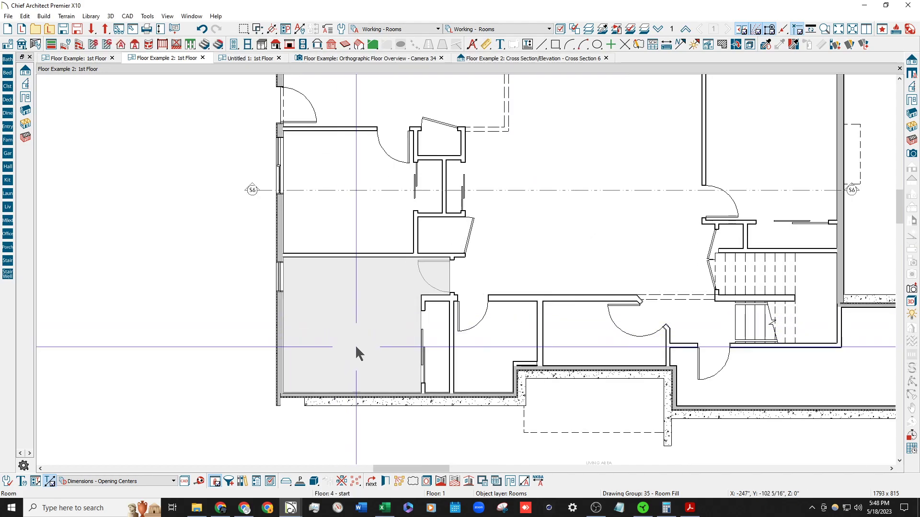
pyautogui.doubleClick(347, 175)
pyautogui.click(317, 82)
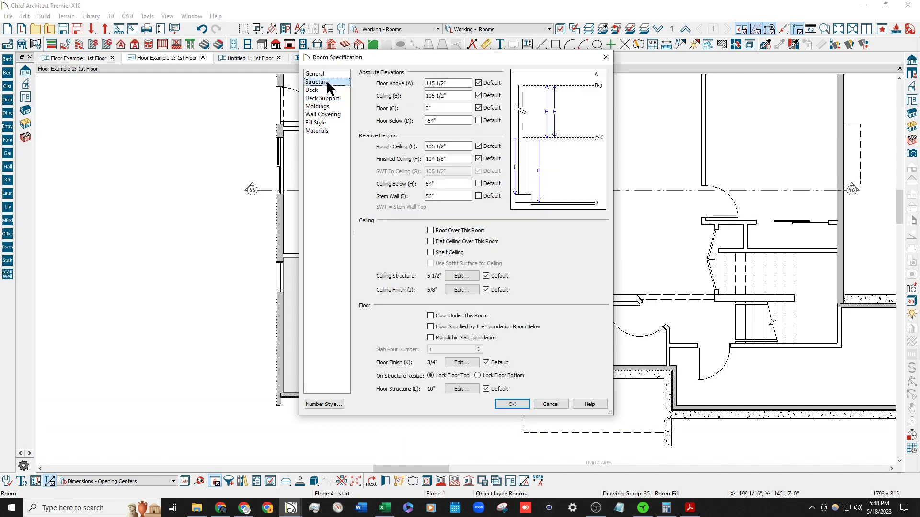
pyautogui.click(484, 121)
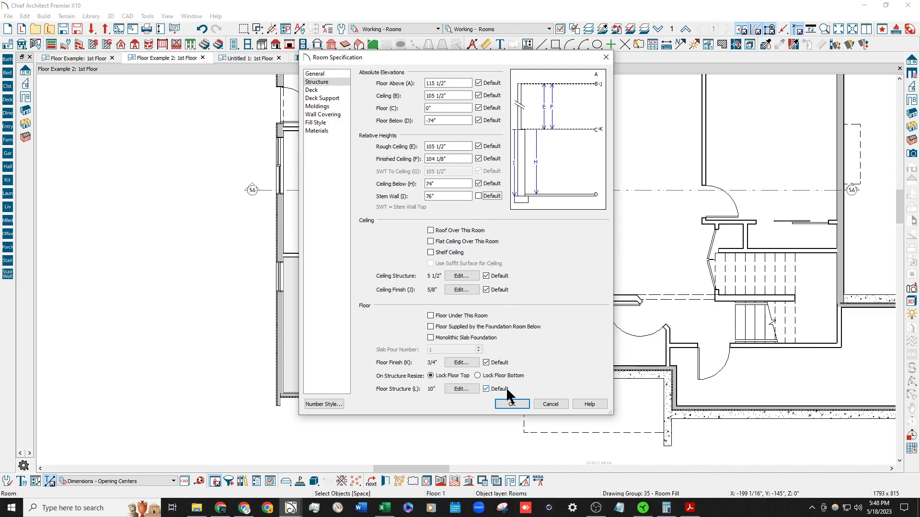
pyautogui.click(514, 405)
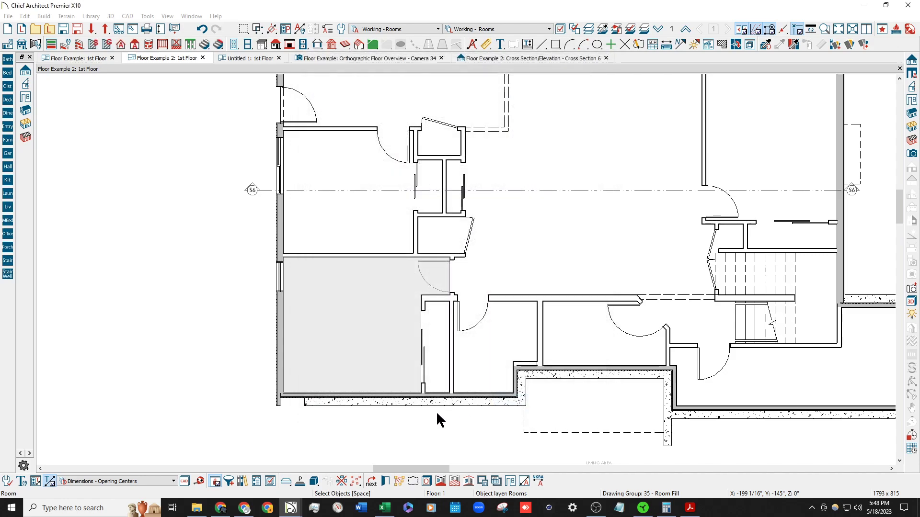
# Select all rooms matching the southwest bedroom's Has Ceiling, Has Floor and Has Roof properties.
pyautogui.click(399, 481)
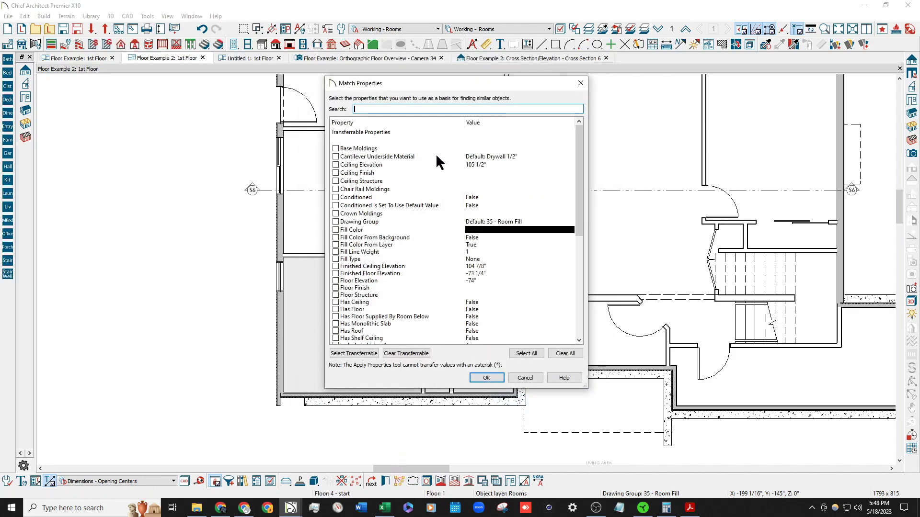
pyautogui.write('has')
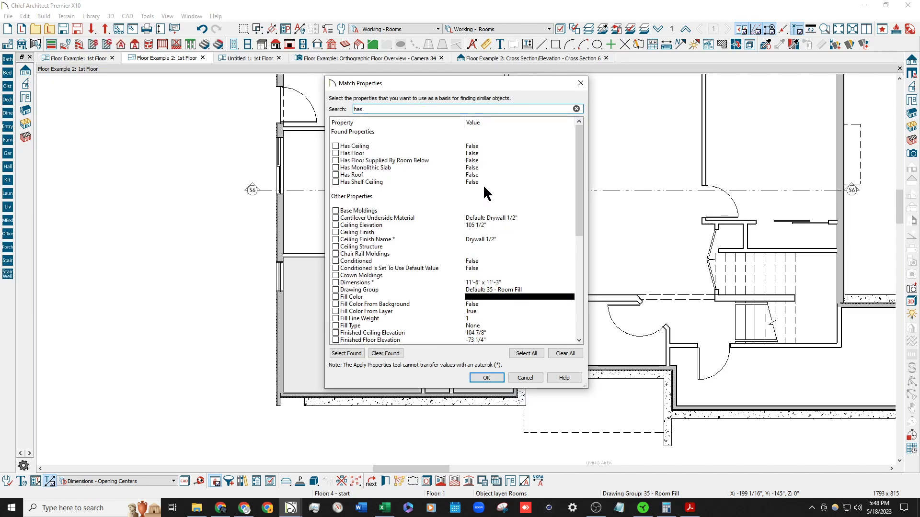
pyautogui.click(336, 175)
pyautogui.click(336, 153)
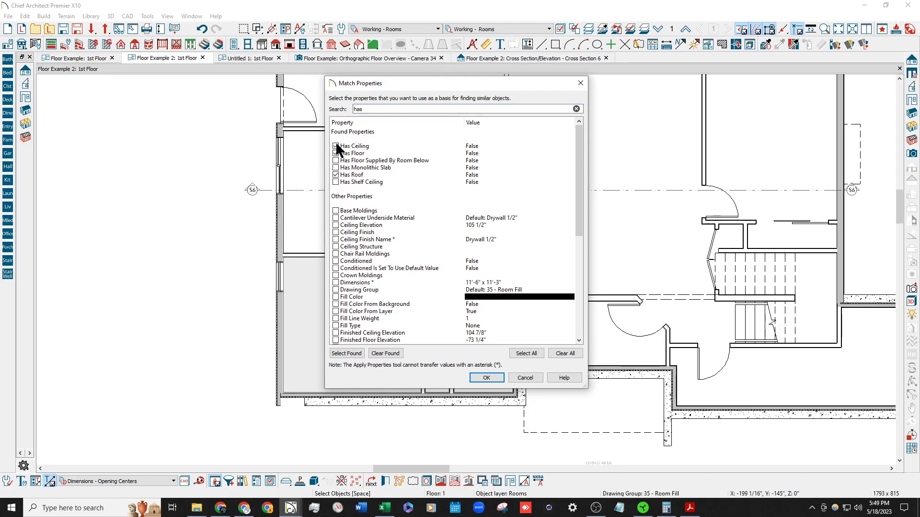
pyautogui.click(485, 377)
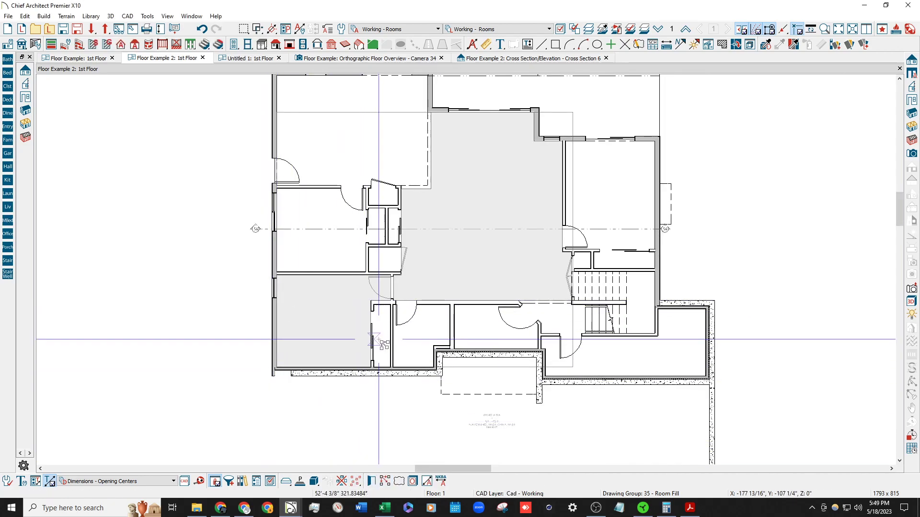
# Add the remaining southern rooms, the stair area, and the eastern bedroom with its closets to the room selection.
pyautogui.scroll(2, 387, 331)
pyautogui.keyDown('shift'); pyautogui.click(385, 330); pyautogui.keyUp('shift')
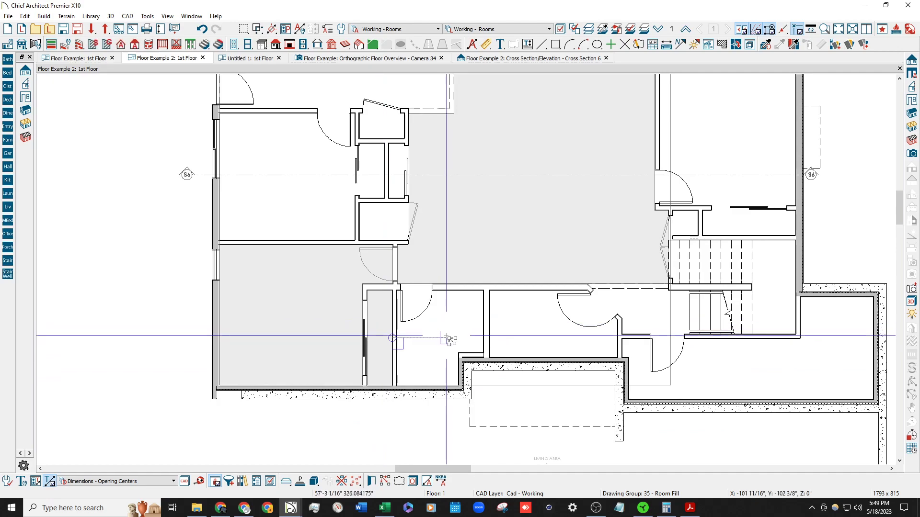
pyautogui.keyDown('shift'); pyautogui.click(446, 338); pyautogui.keyUp('shift')
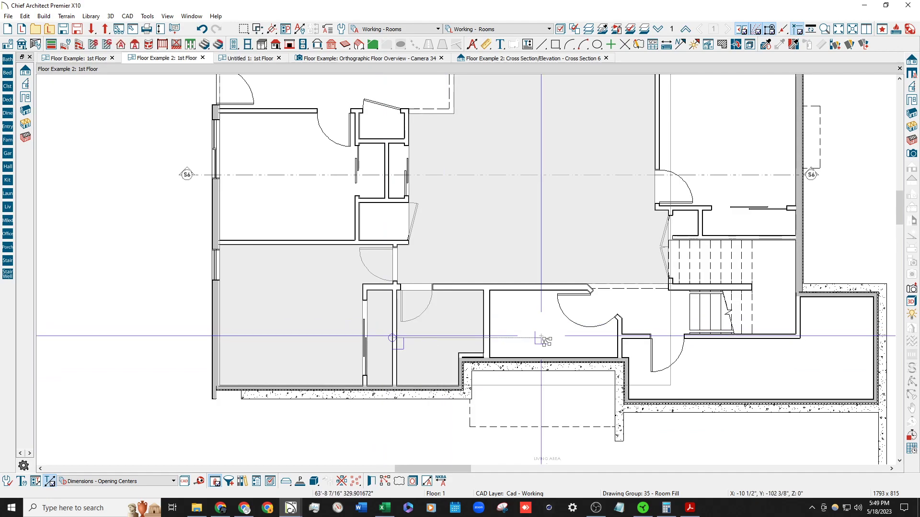
pyautogui.keyDown('shift'); pyautogui.click(541, 339); pyautogui.keyUp('shift')
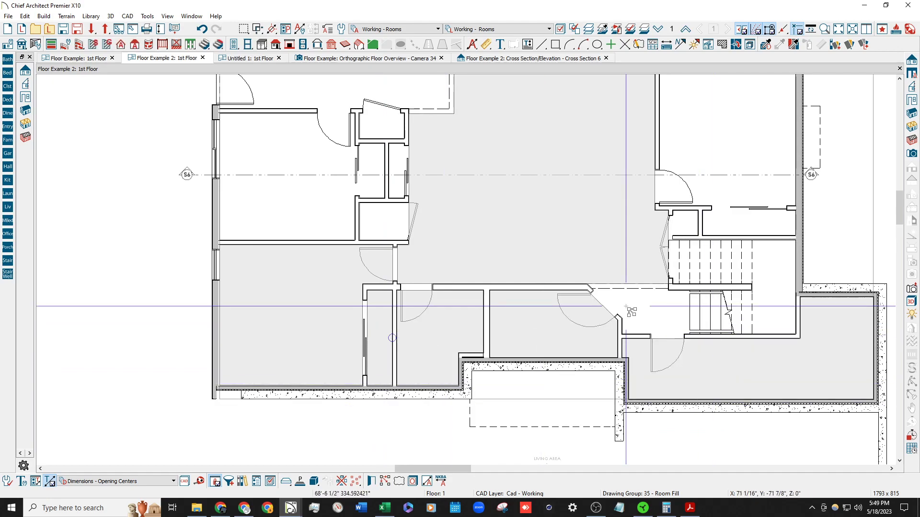
pyautogui.scroll(-1, 784, 286)
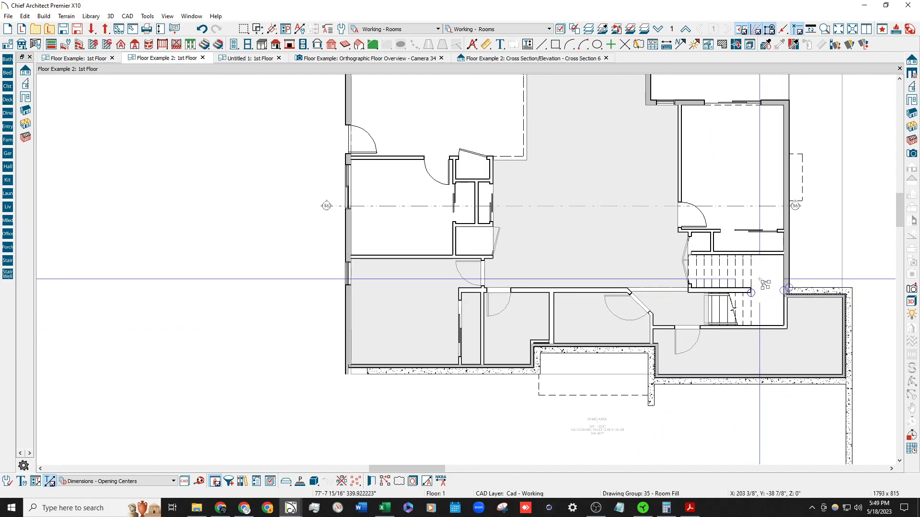
pyautogui.scroll(1, 734, 243)
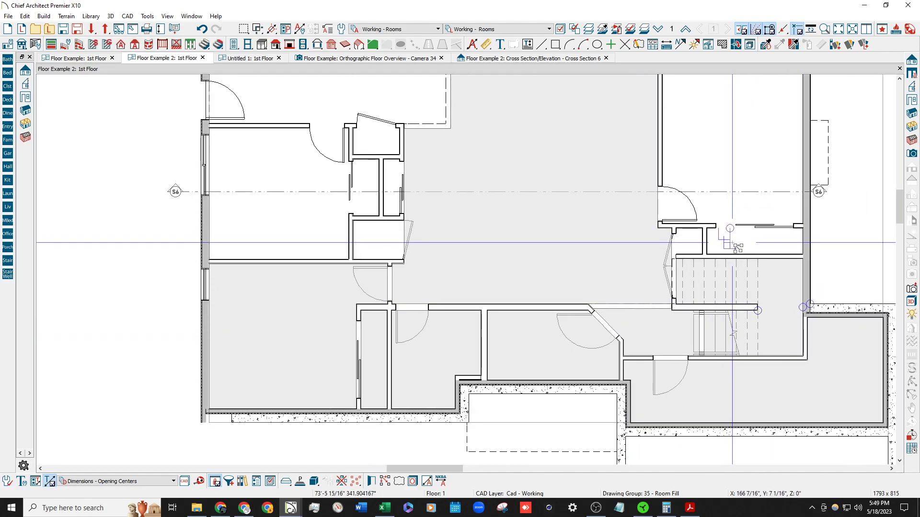
pyautogui.scroll(1, 708, 243)
pyautogui.click(682, 238)
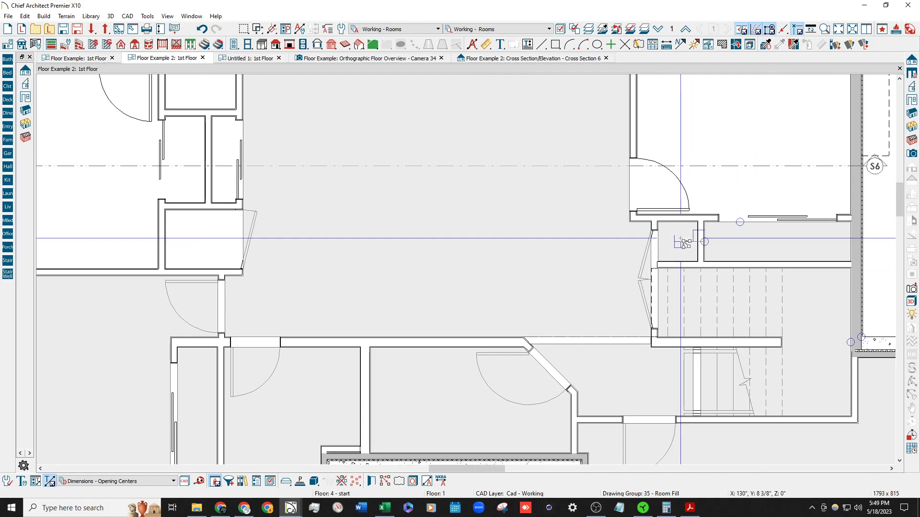
pyautogui.scroll(-2, 682, 238)
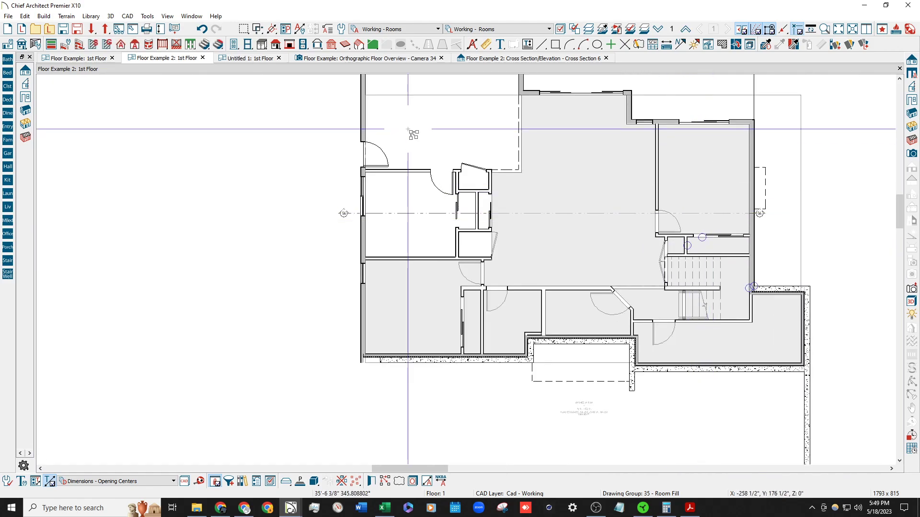
# Add the northwest room, the west bedroom and the small closets beside it to the room selection.
pyautogui.scroll(2, 426, 171)
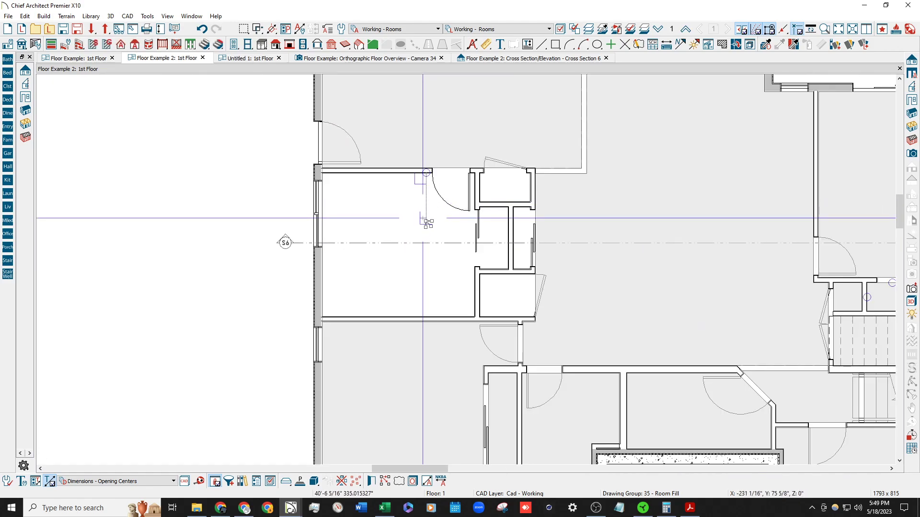
pyautogui.scroll(1, 501, 237)
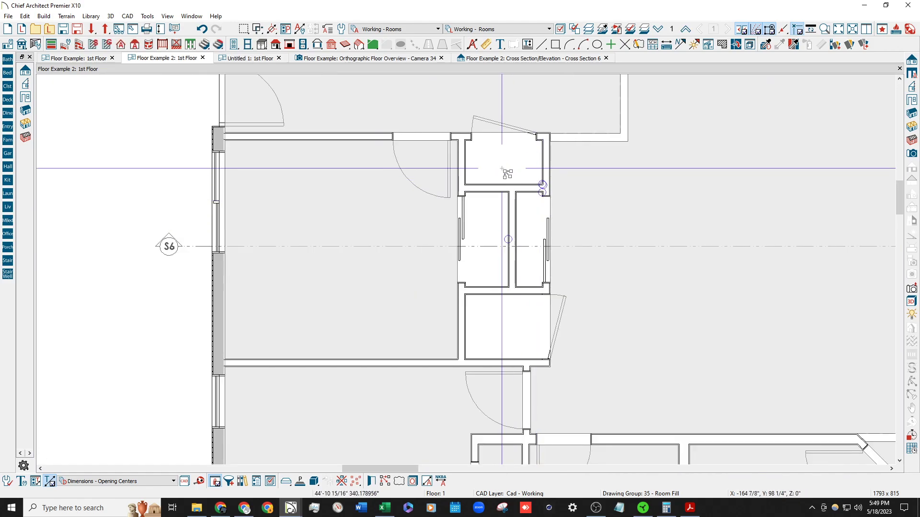
pyautogui.click(492, 236)
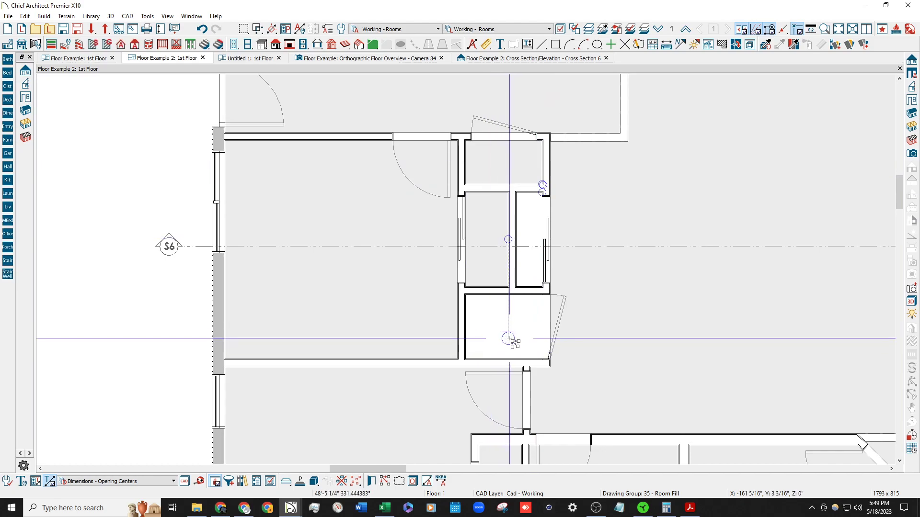
pyautogui.click(510, 338)
pyautogui.click(532, 216)
pyautogui.scroll(-3, 388, 232)
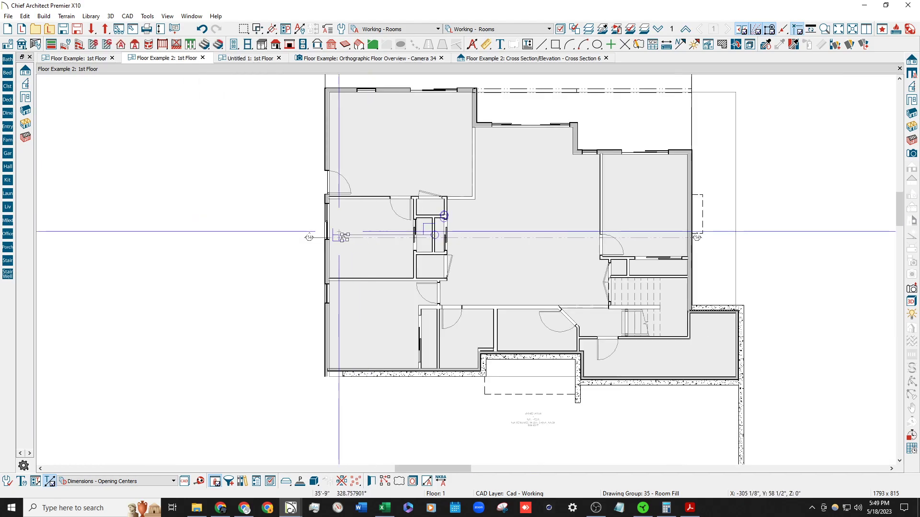
pyautogui.scroll(-1, 258, 229)
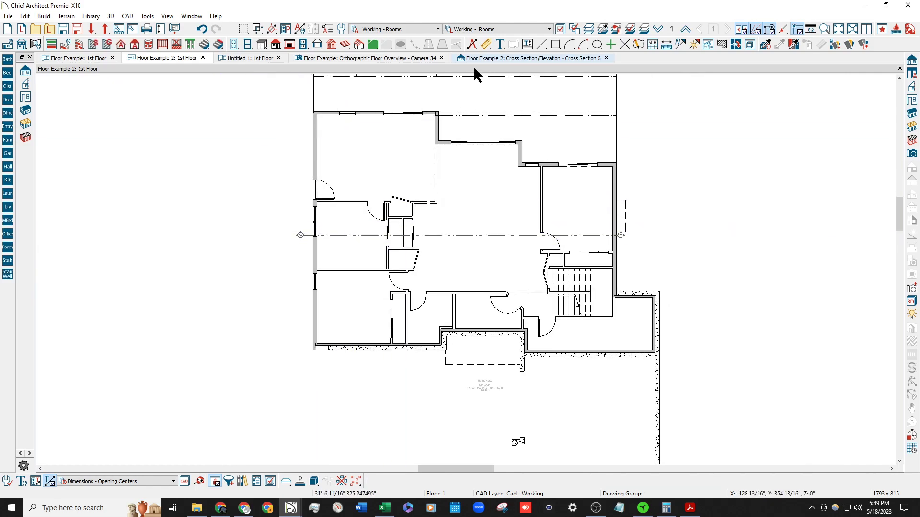
# Examine the foundation slabs and stem walls in Cross Section 6, and return to the Floor Example first-floor plan.
pyautogui.click(484, 58)
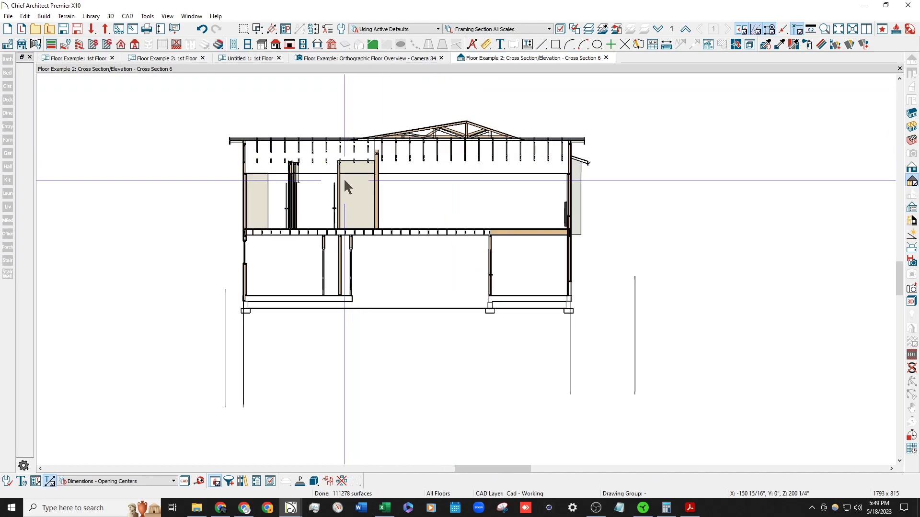
pyautogui.scroll(1, 343, 201)
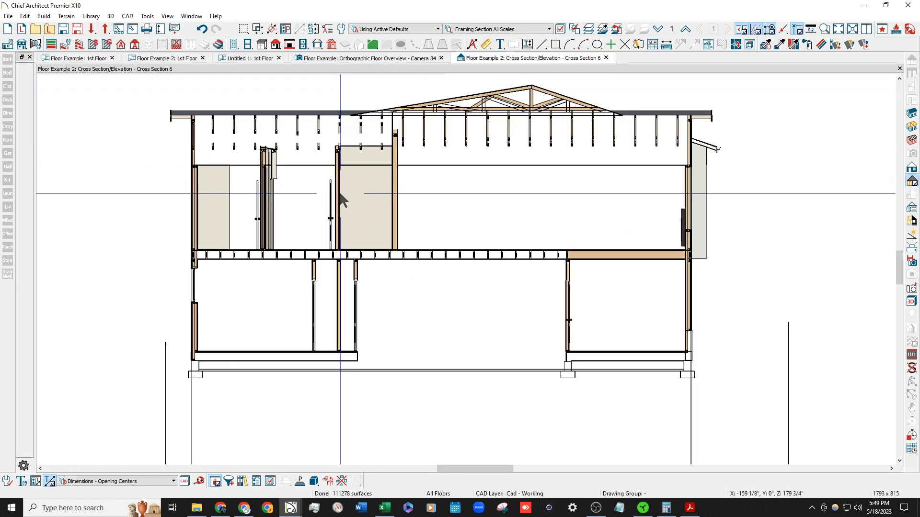
pyautogui.click(92, 56)
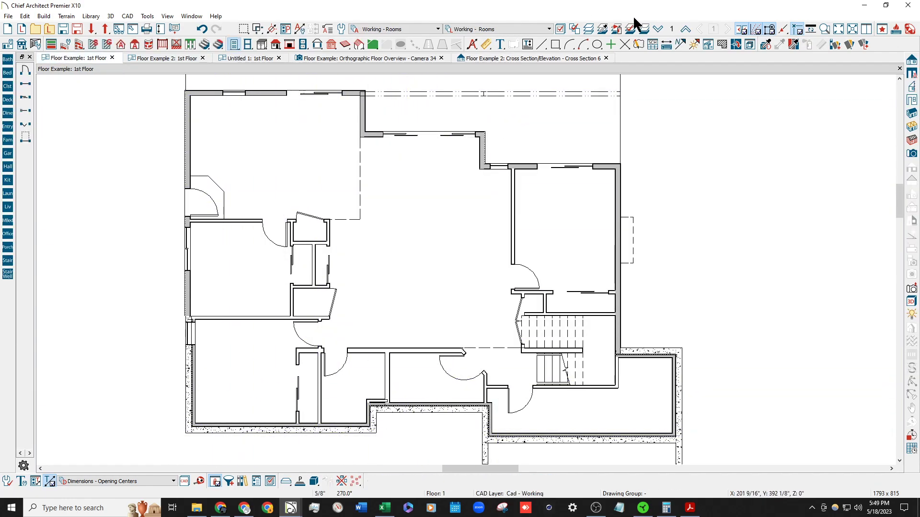
pyautogui.scroll(-3, 595, 160)
pyautogui.scroll(3, 422, 293)
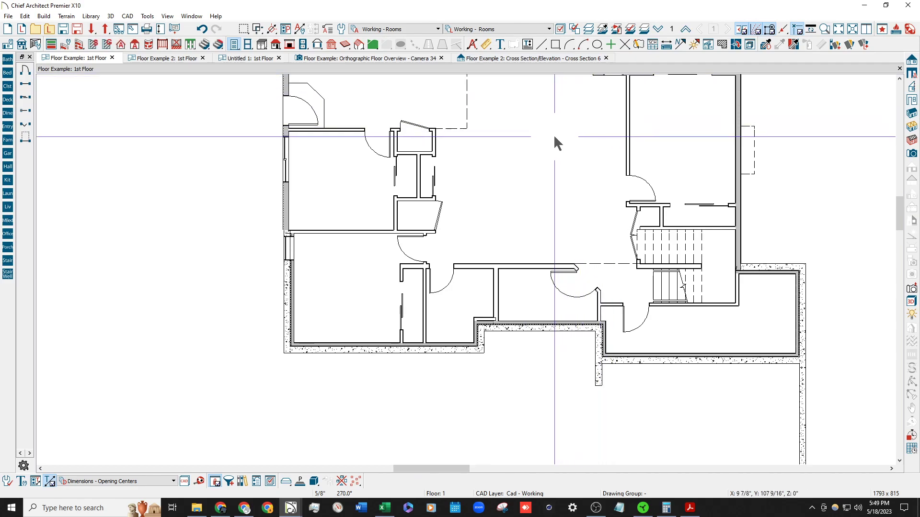
# Extend the south exterior wall of Floor Example 2's southwest bedroom west to the building corner, about 20'-5 1/2" long.
pyautogui.scroll(1, 307, 305)
pyautogui.scroll(3, 307, 305)
pyautogui.scroll(-2, 273, 355)
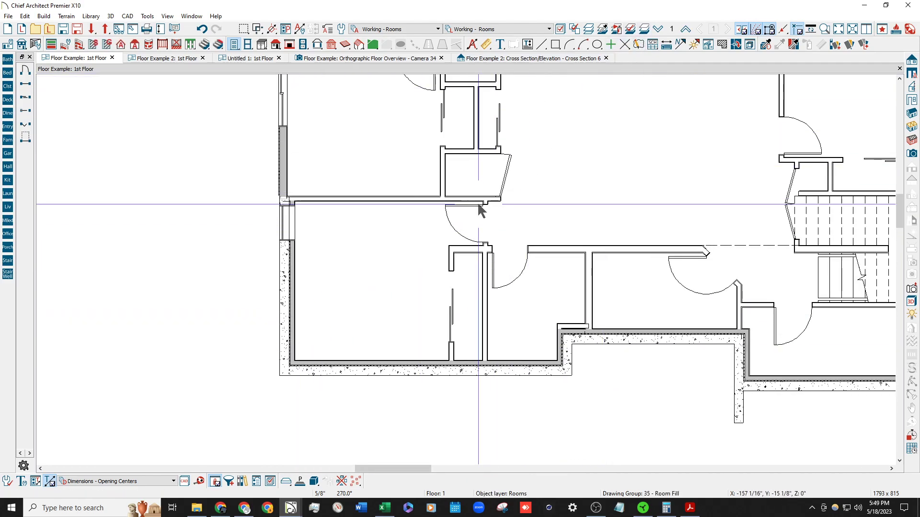
pyautogui.scroll(-3, 484, 209)
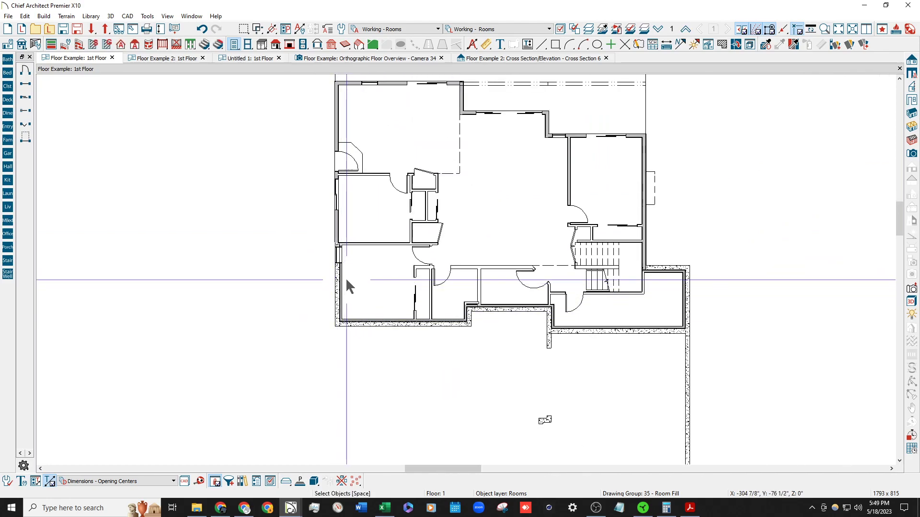
pyautogui.click(175, 57)
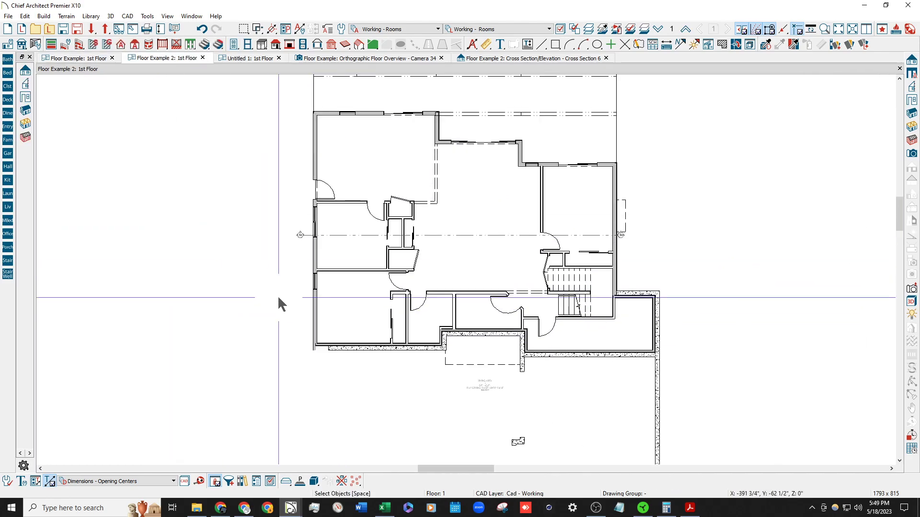
pyautogui.scroll(3, 281, 303)
pyautogui.click(345, 374)
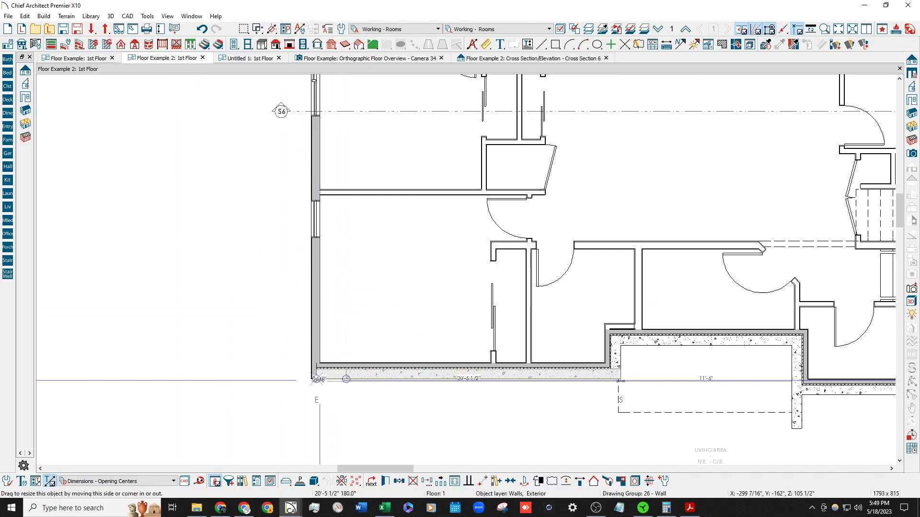
pyautogui.scroll(-1, 355, 369)
# Select the first-floor rooms together and restore their Floor Below, Ceiling Below and Stem Wall heights to the defaults.
pyautogui.click(381, 321)
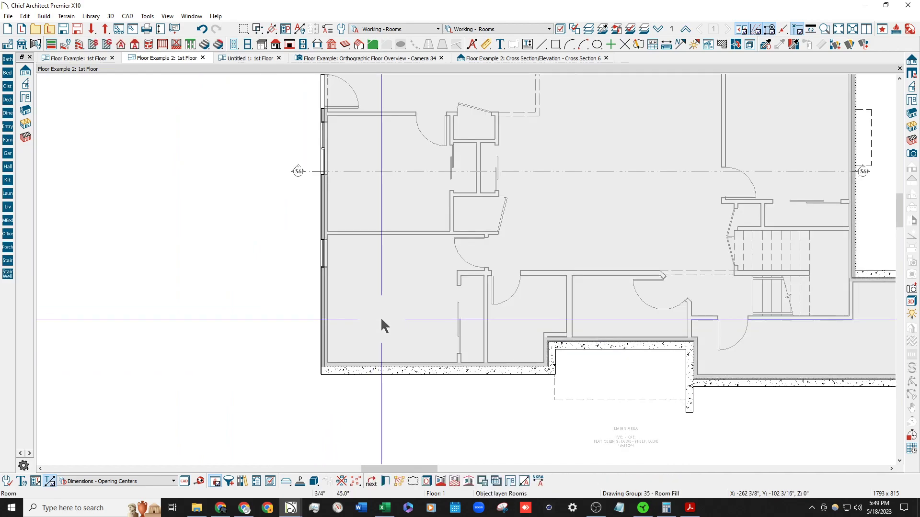
pyautogui.doubleClick(381, 287)
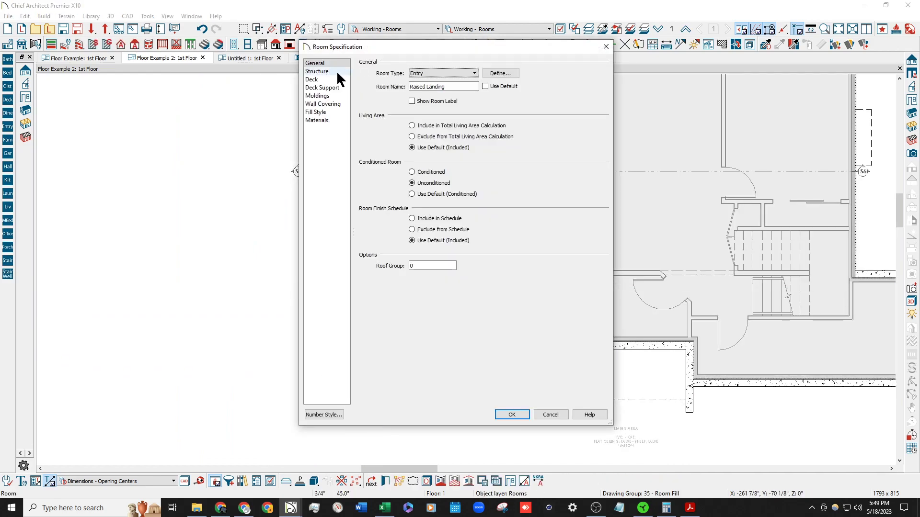
pyautogui.click(337, 71)
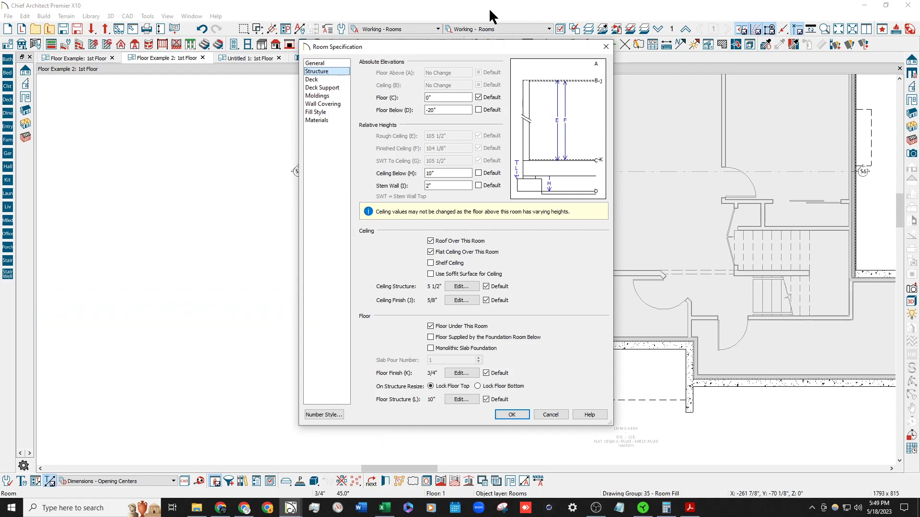
pyautogui.click(486, 173)
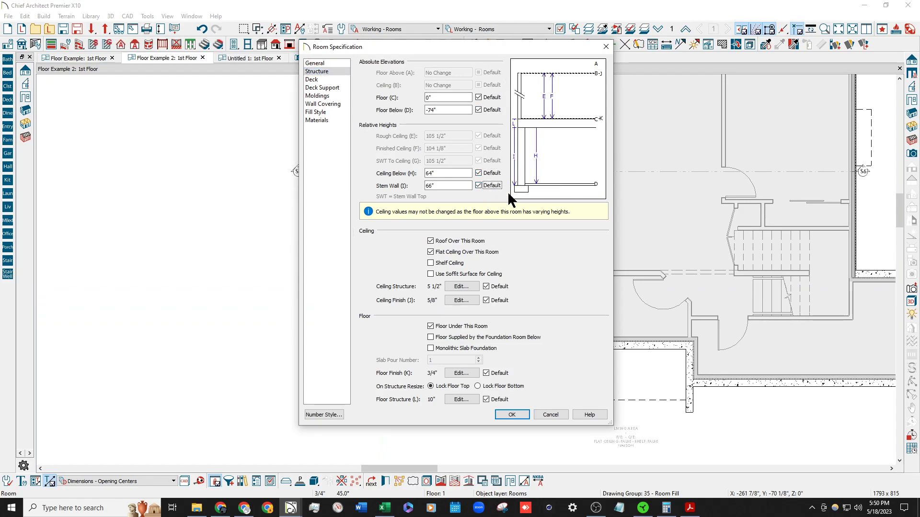
pyautogui.click(512, 415)
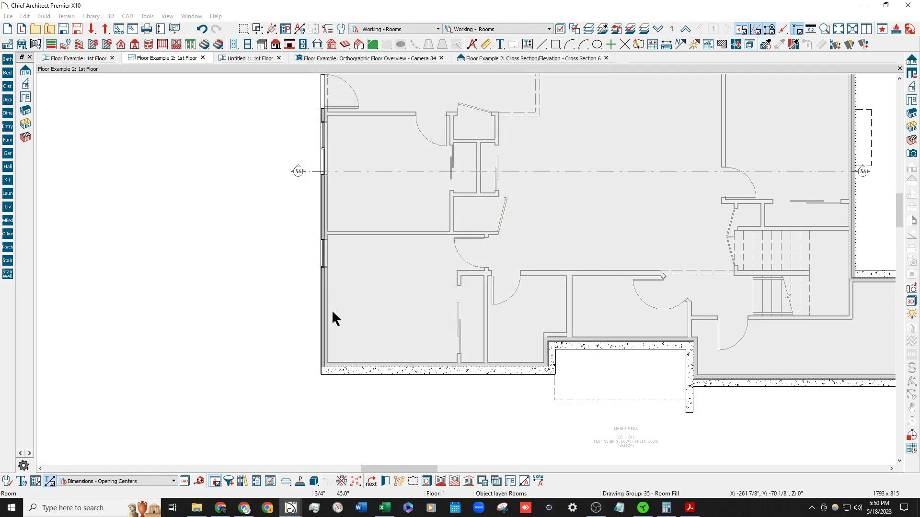
pyautogui.press('Escape')
# Examine the floor framing and stem walls in Cross Section 6, and return to the Floor Example 2 first-floor plan.
pyautogui.scroll(-2, 206, 283)
pyautogui.scroll(1, 513, 191)
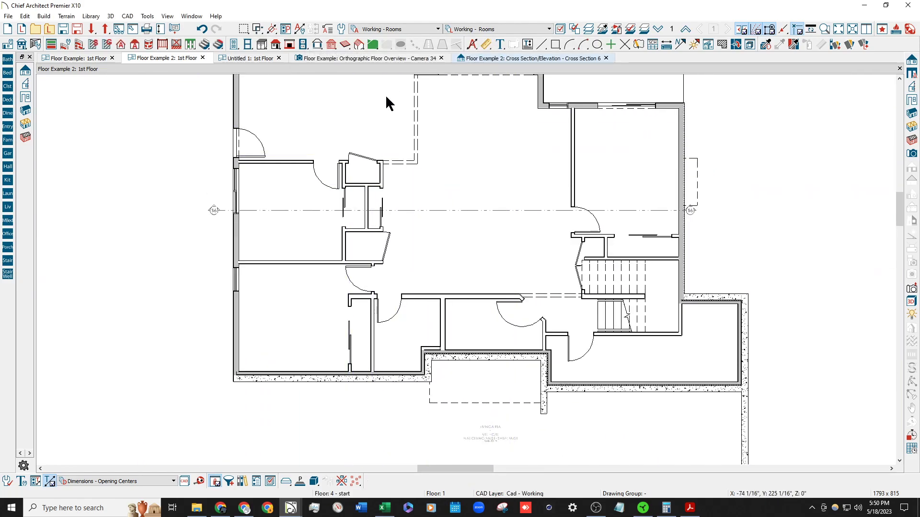
pyautogui.click(504, 58)
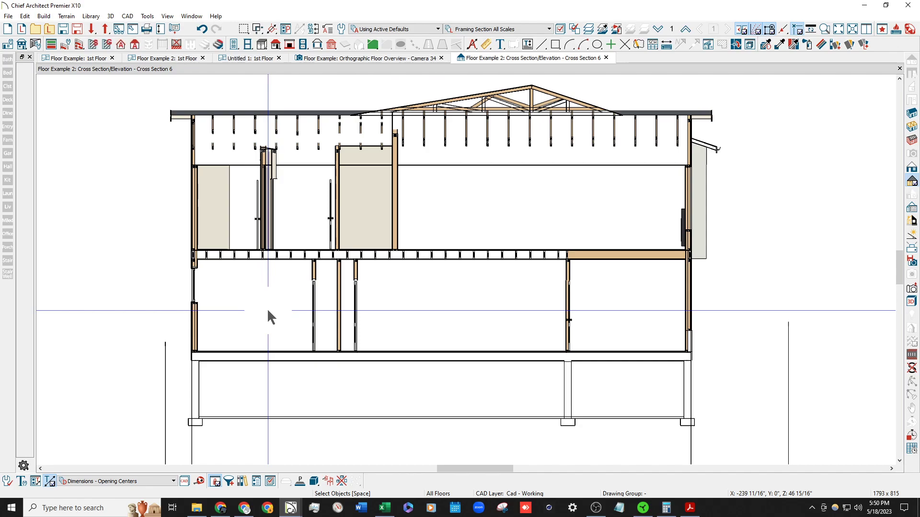
pyautogui.click(177, 62)
pyautogui.scroll(-2, 231, 303)
pyautogui.scroll(2, 309, 202)
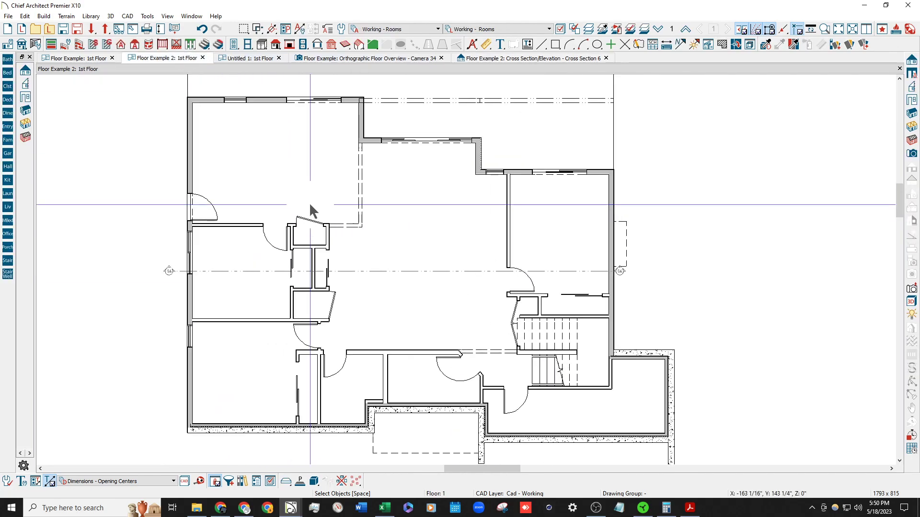
# Turn off Floor Under This Room in the northwest room's structure settings.
pyautogui.click(288, 186)
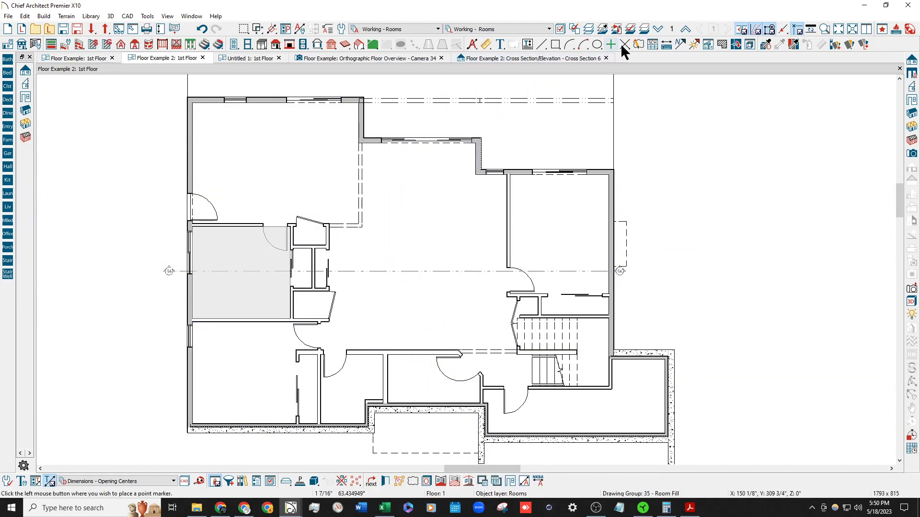
pyautogui.doubleClick(284, 182)
pyautogui.click(317, 82)
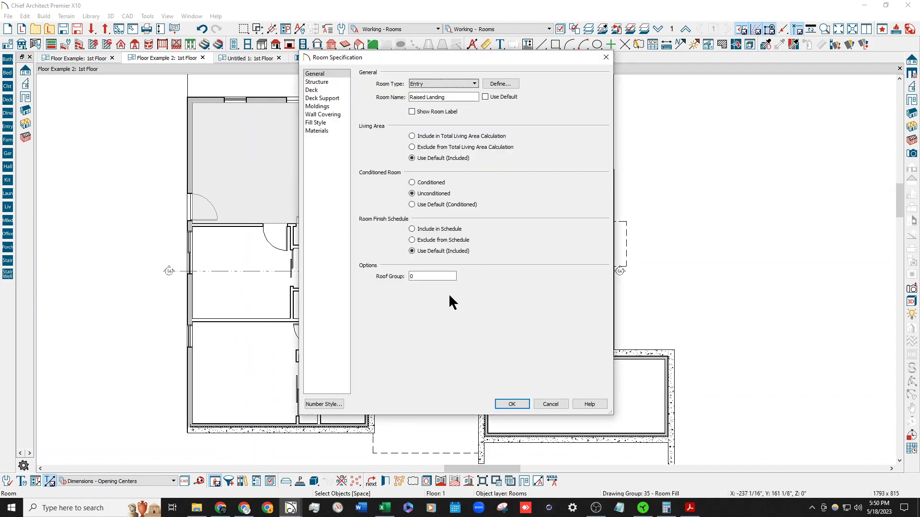
pyautogui.click(326, 81)
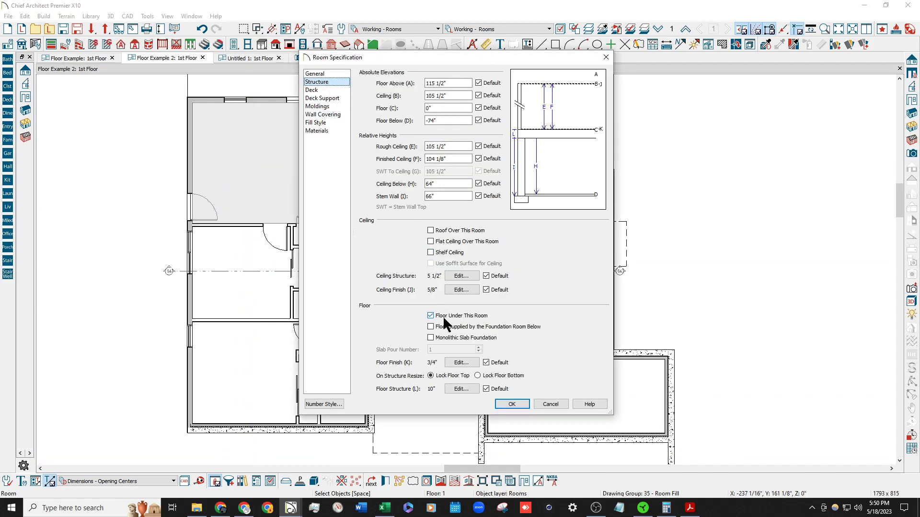
pyautogui.click(512, 405)
# Select all rooms whose Has Floor property matches the northwest room's.
pyautogui.click(399, 481)
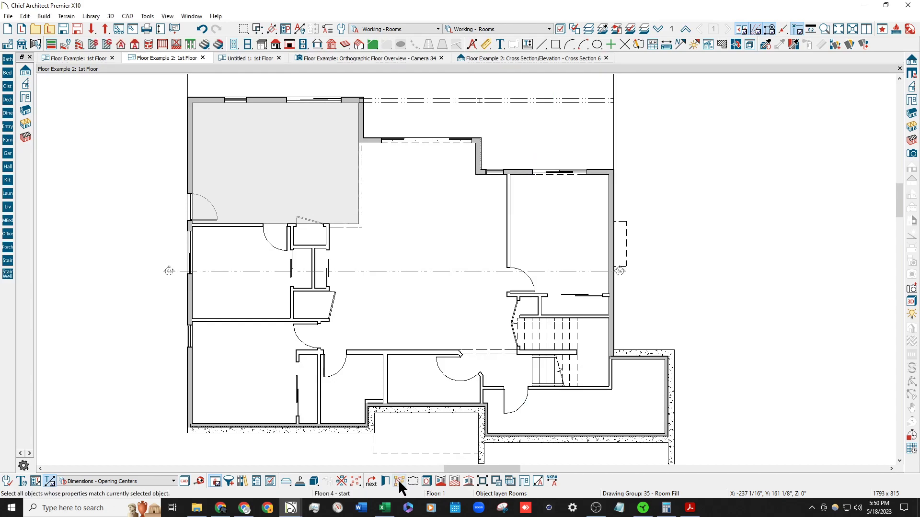
pyautogui.write('has')
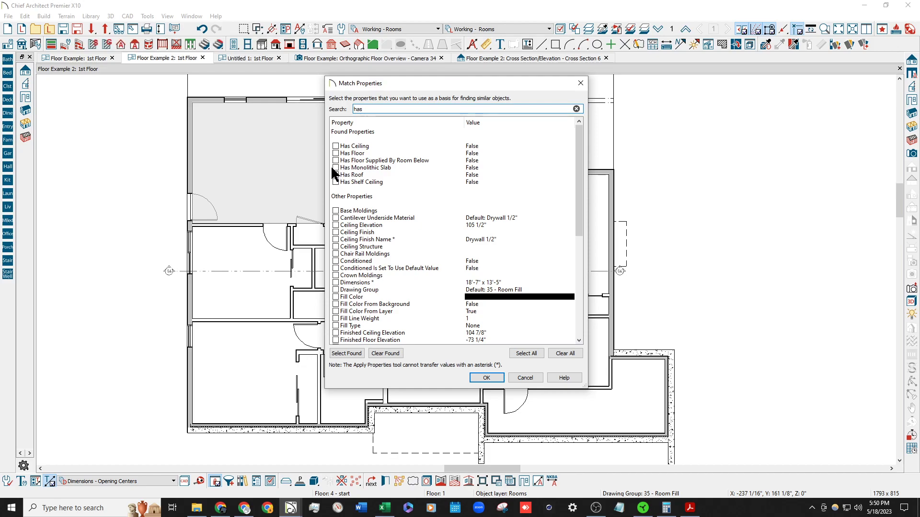
pyautogui.click(336, 153)
pyautogui.click(486, 378)
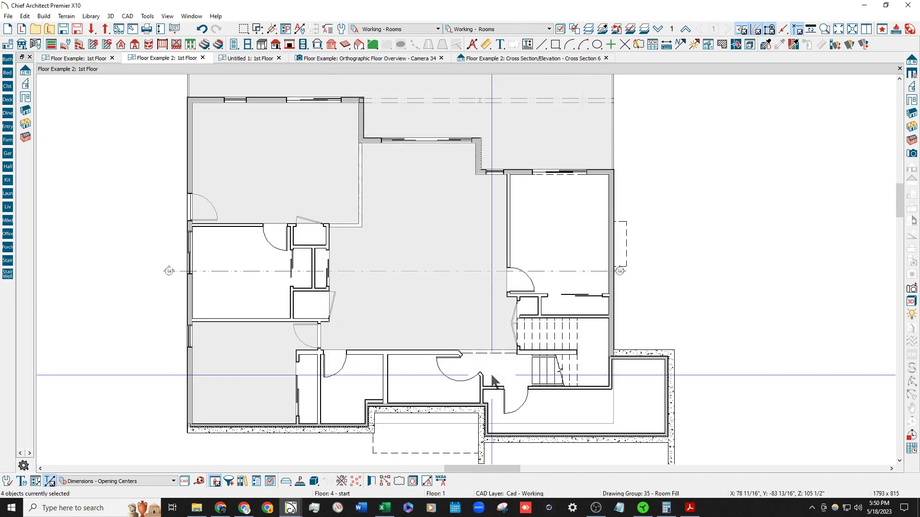
# Try to shorten the southwest bedroom's south exterior wall from its west end to about 17'.
pyautogui.click(218, 429)
pyautogui.scroll(2, 219, 435)
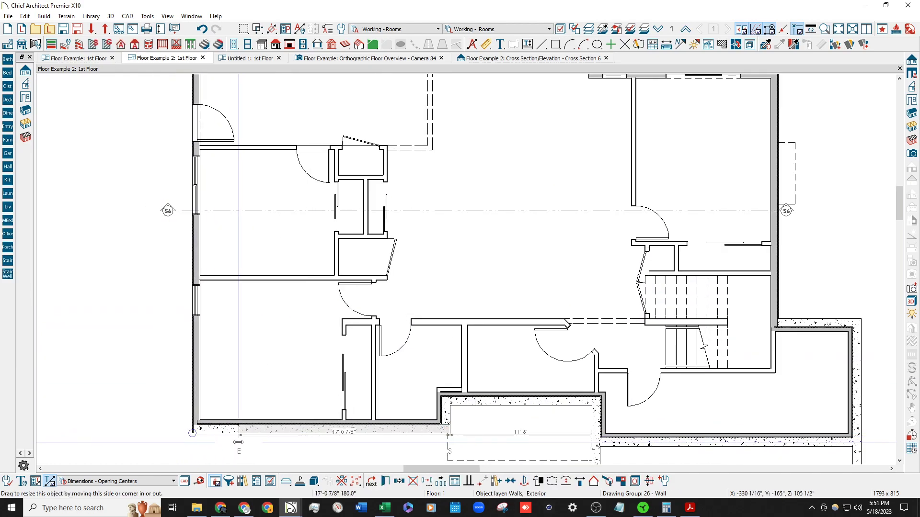
pyautogui.scroll(-2, 239, 442)
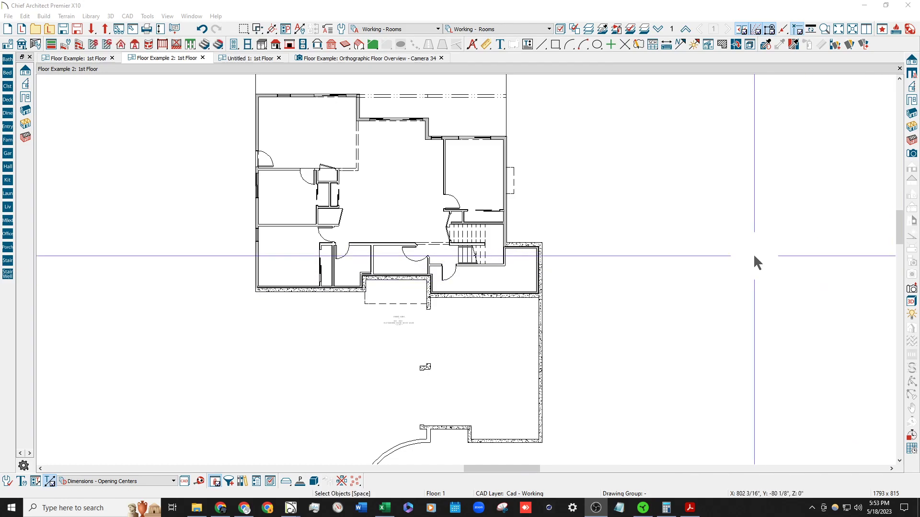
pyautogui.scroll(5, 375, 214)
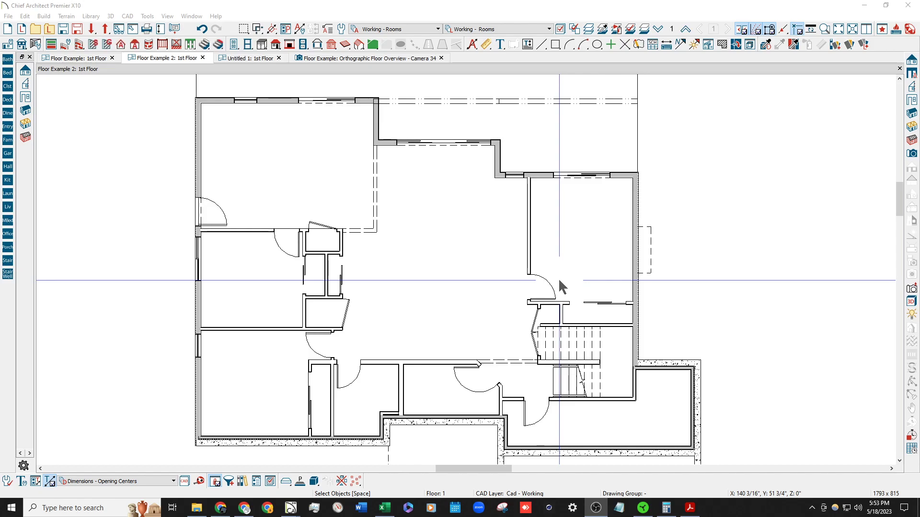
pyautogui.click(277, 168)
pyautogui.click(270, 189)
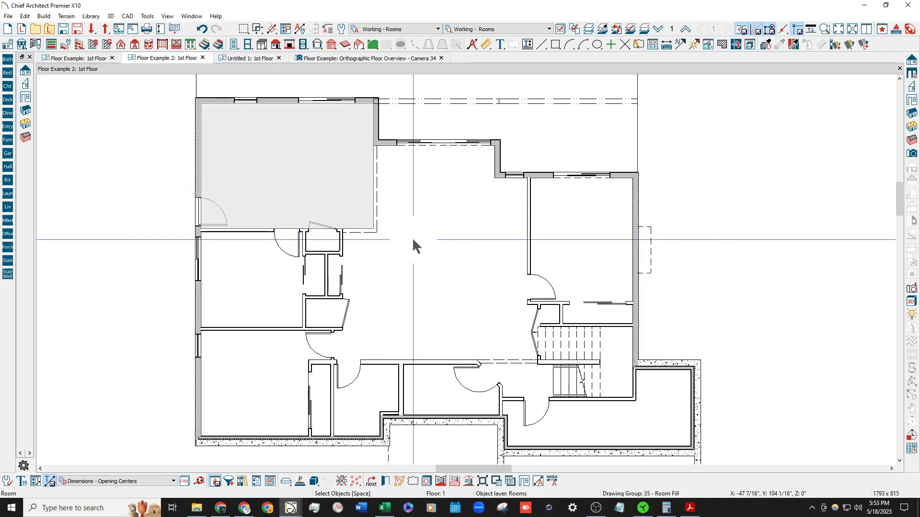
pyautogui.press('Escape')
pyautogui.doubleClick(328, 171)
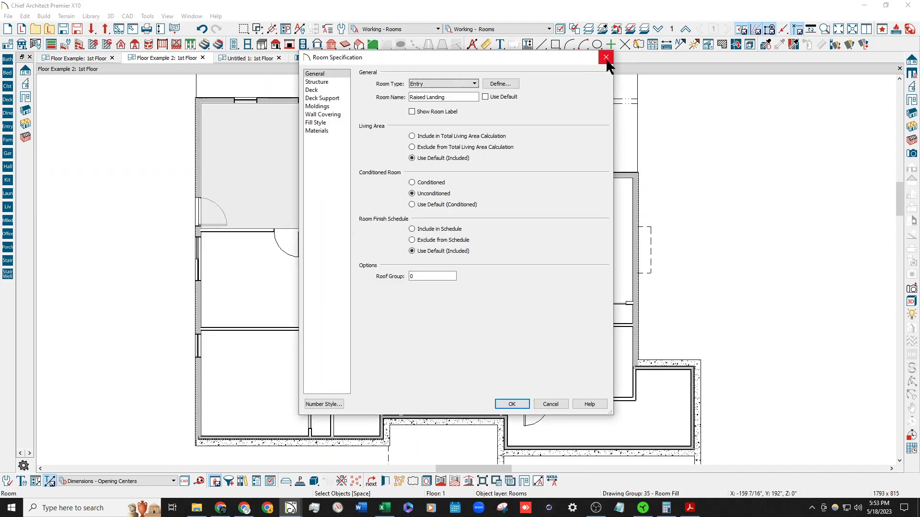
pyautogui.click(604, 58)
pyautogui.press('Escape')
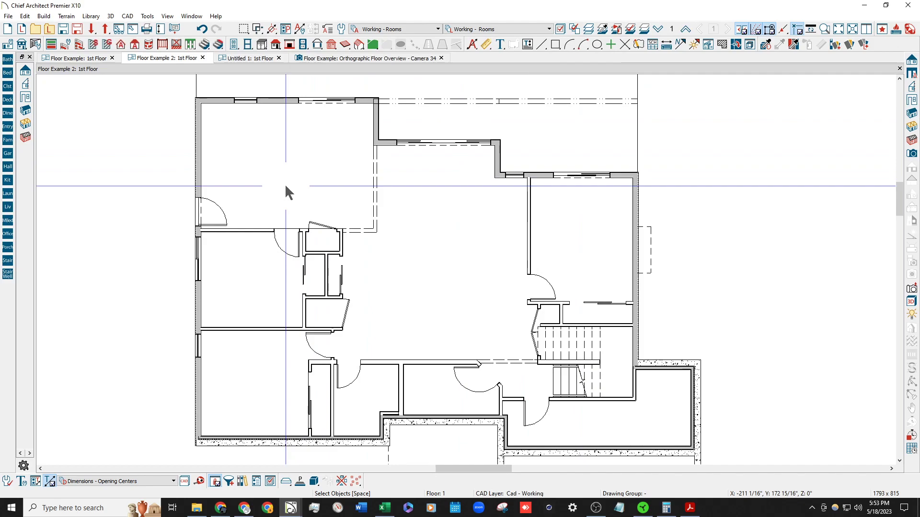
# Select all first-floor rooms together and check their shared structure settings and elevation defaults.
pyautogui.click(288, 191)
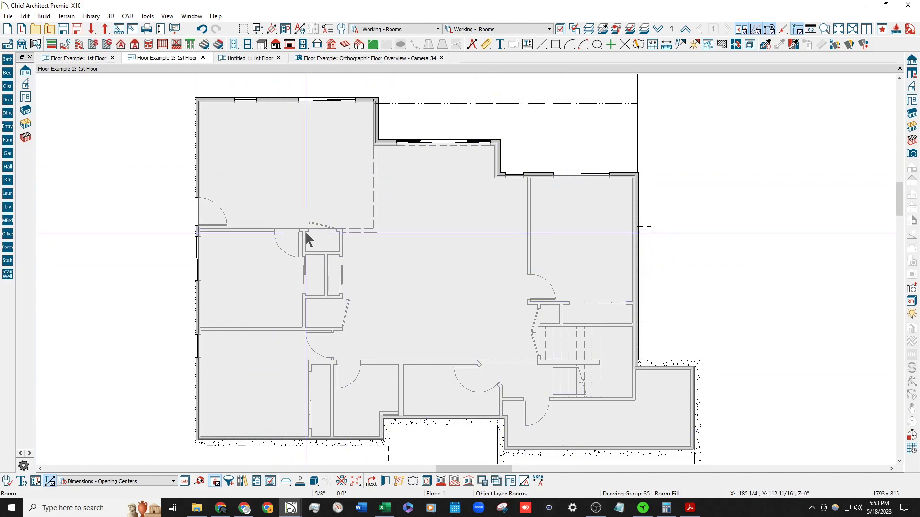
pyautogui.doubleClick(299, 174)
pyautogui.click(331, 71)
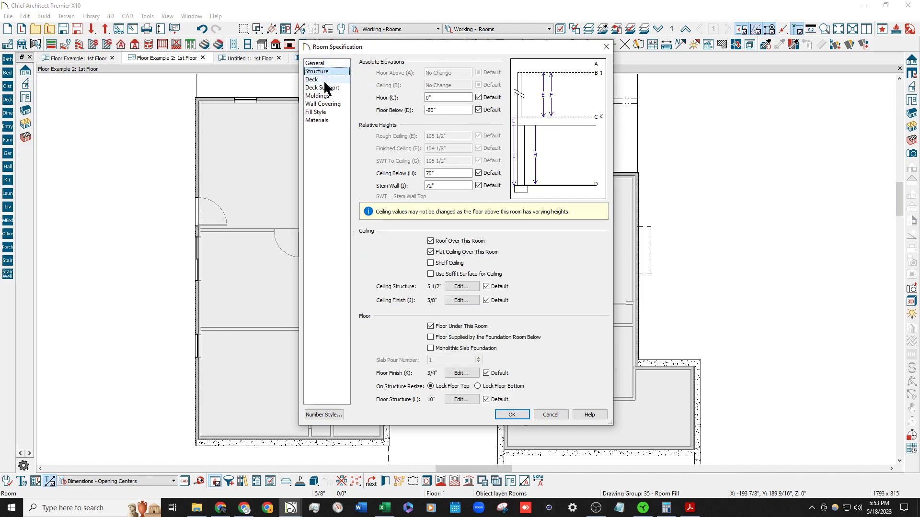
pyautogui.press('Escape')
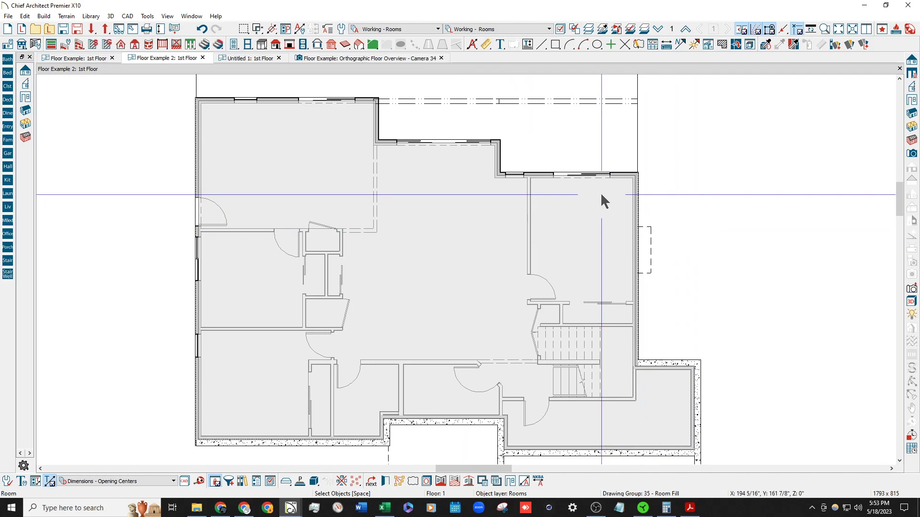
pyautogui.press('Escape')
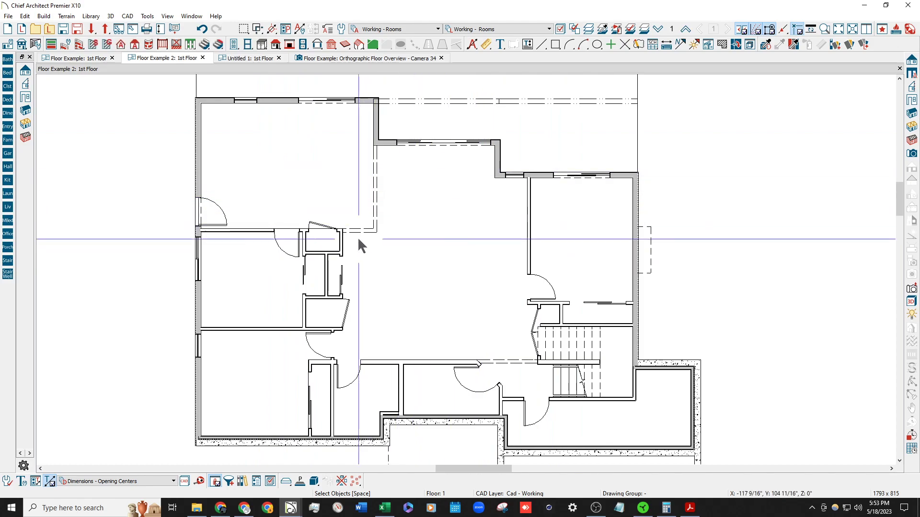
# Check the elevations and floor options in the northwest room's own structure settings, leaving them unedited.
pyautogui.doubleClick(314, 176)
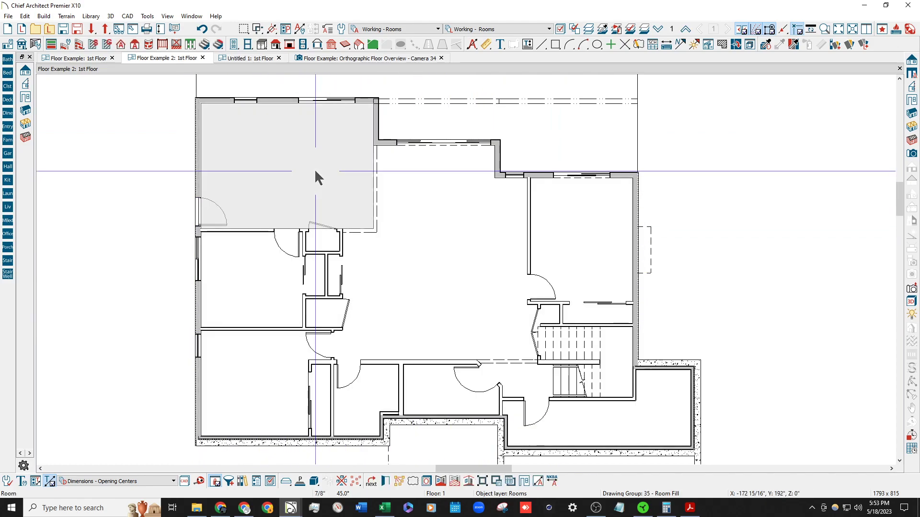
pyautogui.click(321, 83)
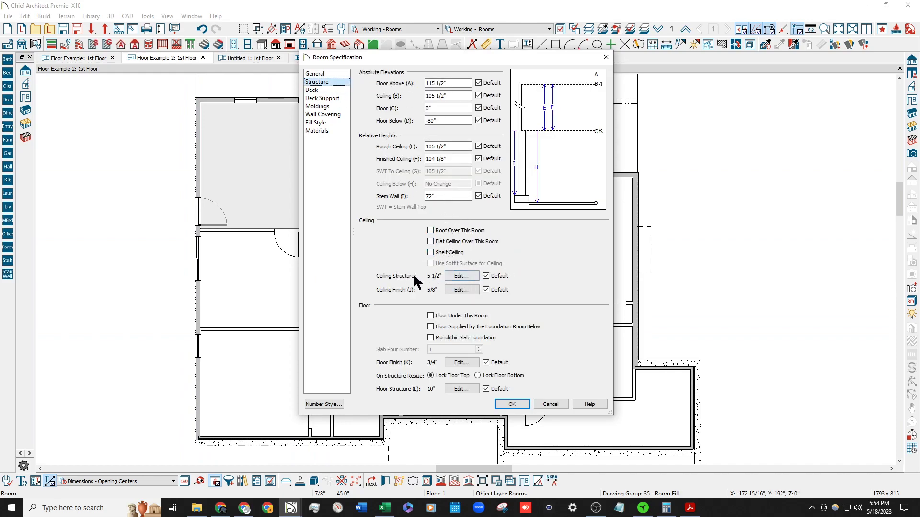
pyautogui.click(551, 404)
pyautogui.scroll(-1, 524, 218)
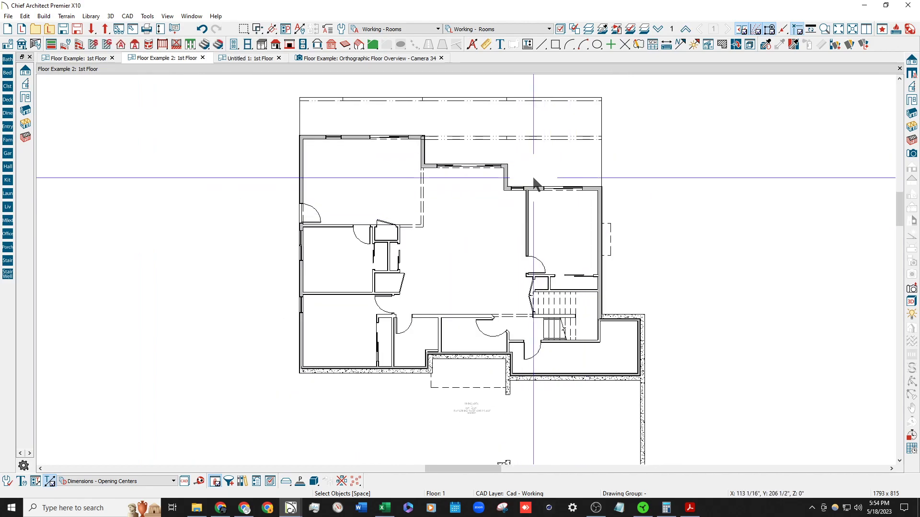
# Hide the layer of the dash-dotted lines running across the north side of the first-floor plan.
pyautogui.click(589, 29)
pyautogui.press('space')
pyautogui.scroll(1, 465, 127)
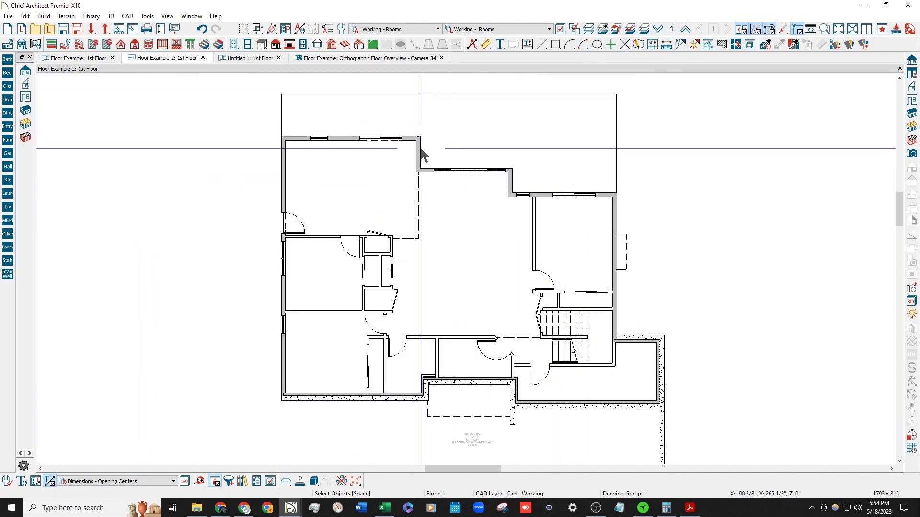
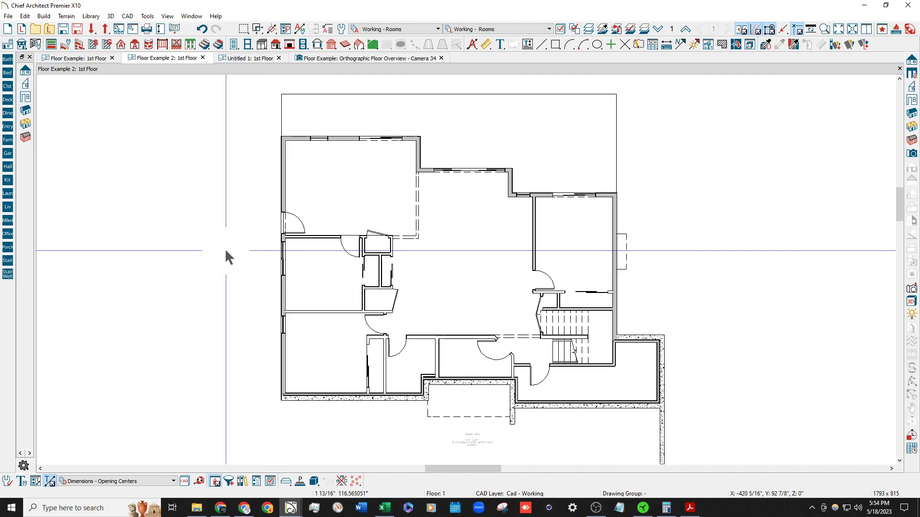
# On the foundation level, set the foundation defaults to a 4" slab thickness with the slab at top of stem wall.
pyautogui.click(225, 251)
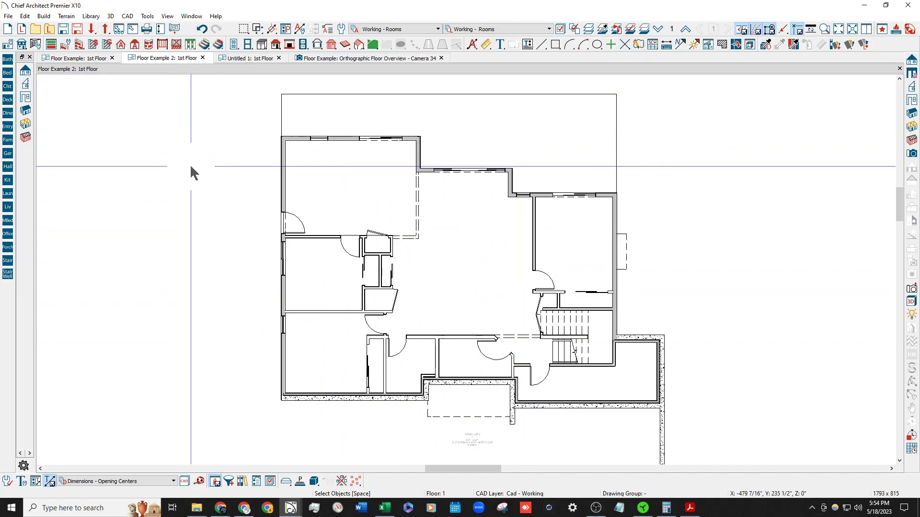
pyautogui.click(658, 30)
pyautogui.click(330, 44)
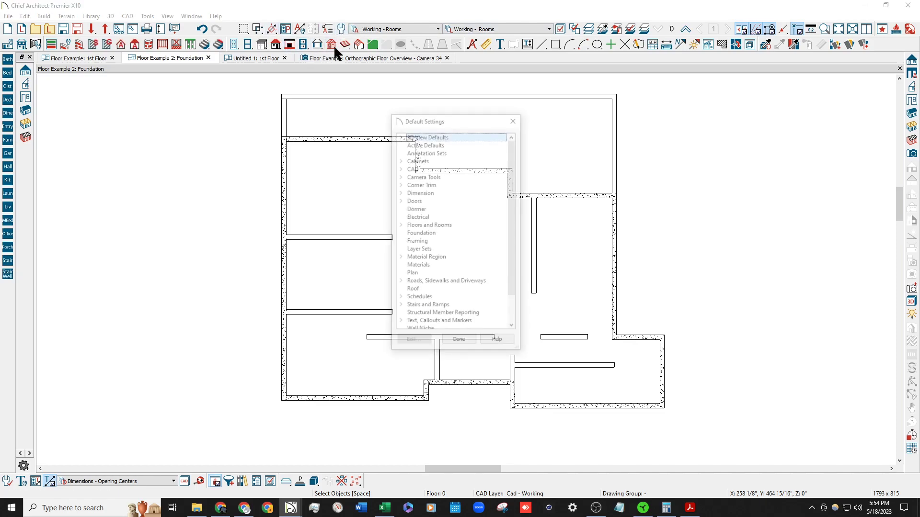
pyautogui.doubleClick(436, 232)
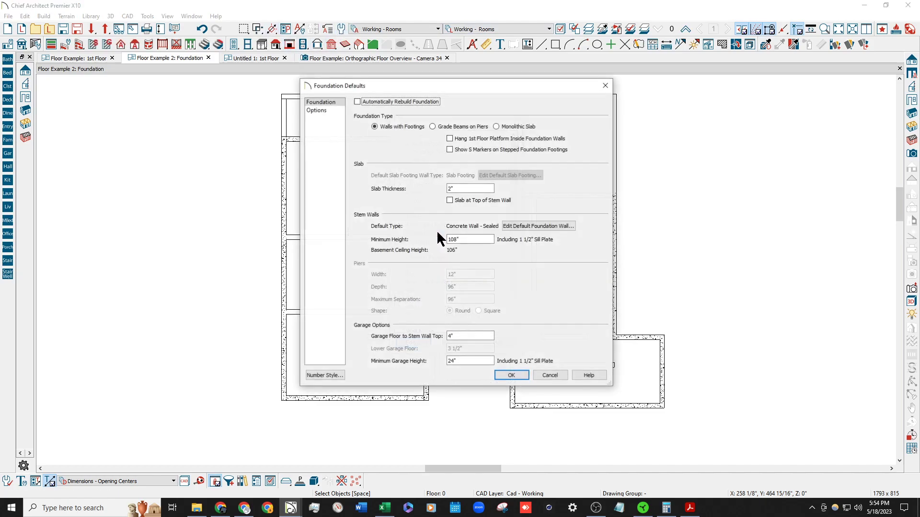
pyautogui.doubleClick(470, 188)
pyautogui.write('4')
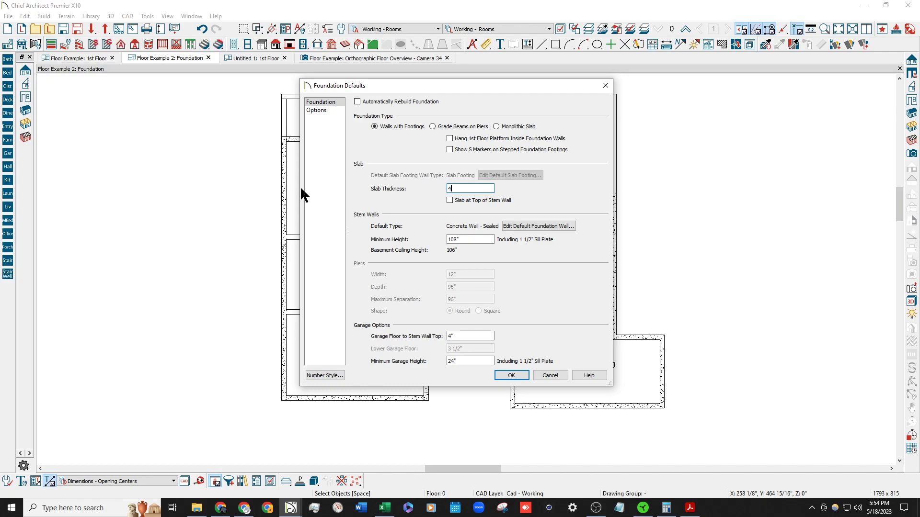
pyautogui.click(468, 200)
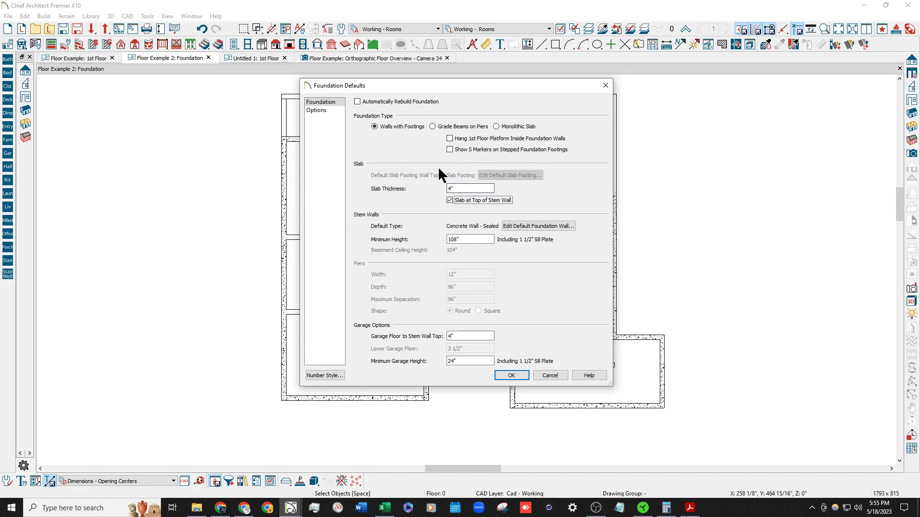
pyautogui.click(509, 375)
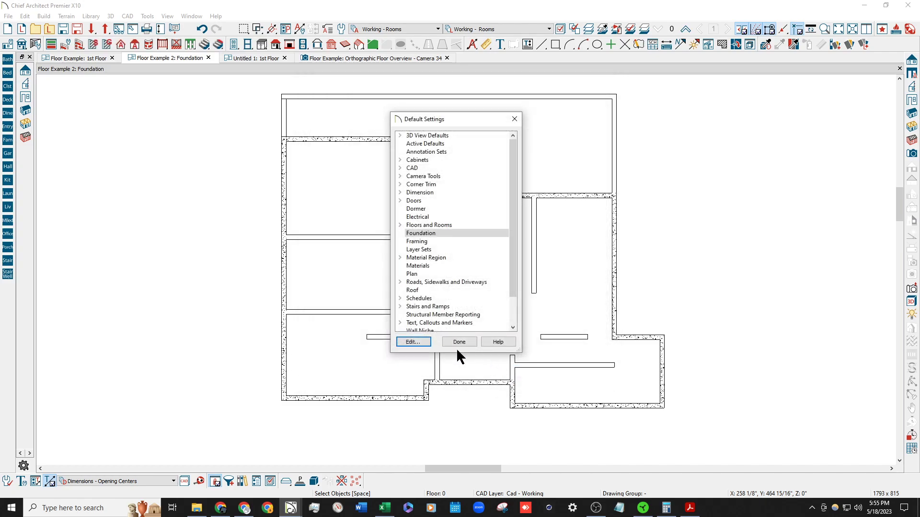
pyautogui.click(467, 346)
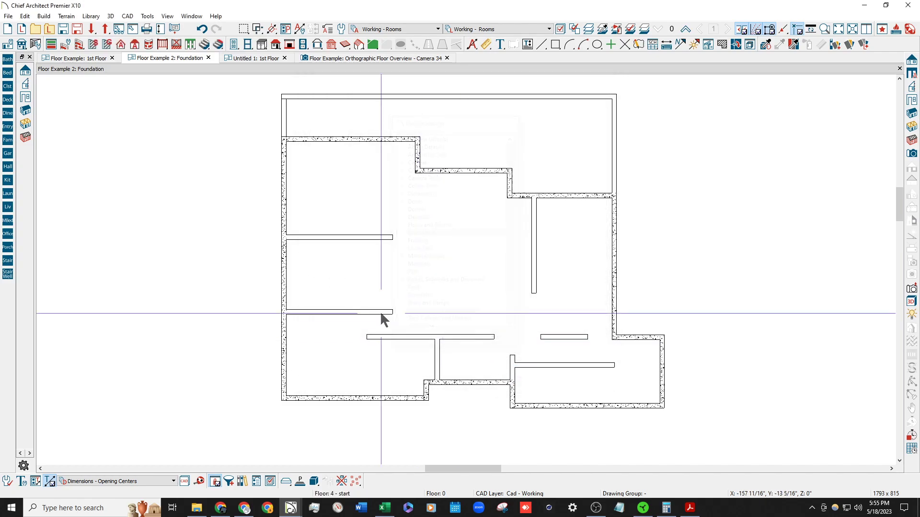
# In the foundation floor defaults, make the room supply the floor for the room above and set the floor elevation to 0".
pyautogui.click(8, 44)
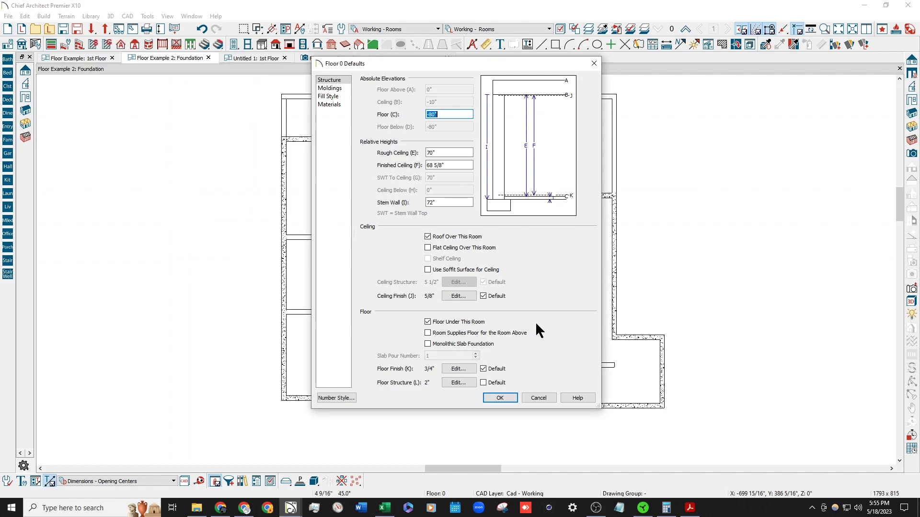
pyautogui.click(431, 333)
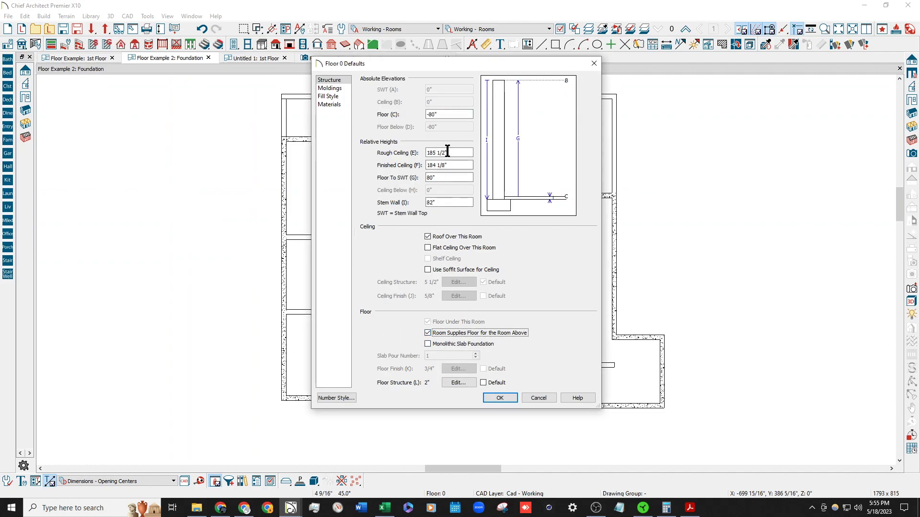
pyautogui.doubleClick(468, 118)
pyautogui.write('0')
# Set the default stem wall height to 4", then return the foundation level's floor structure to its default.
pyautogui.press('Tab')
pyautogui.press('Tab')
pyautogui.press('Tab')
pyautogui.press('Tab')
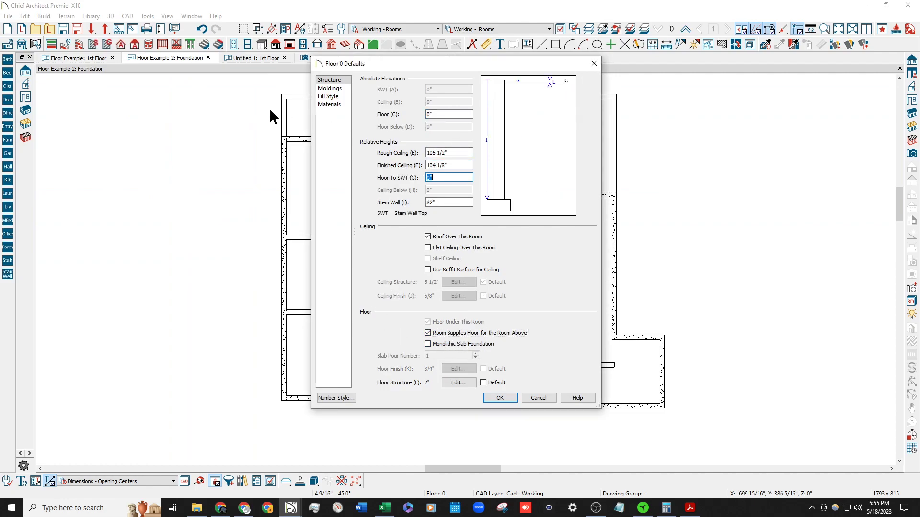
pyautogui.write('4')
pyautogui.press('Tab')
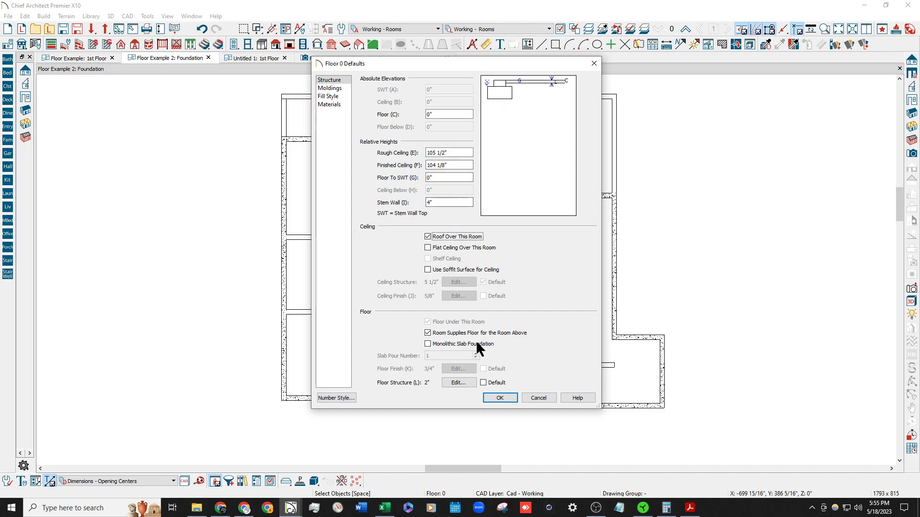
pyautogui.click(483, 382)
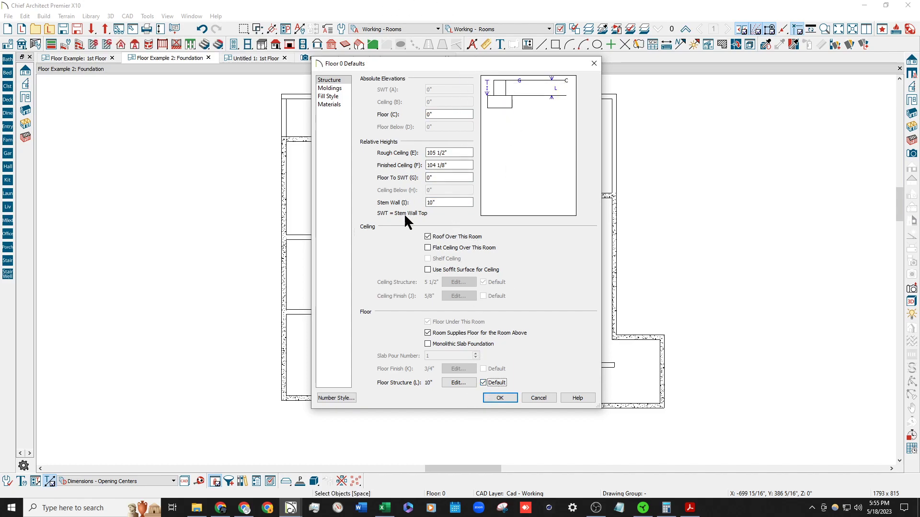
pyautogui.click(498, 396)
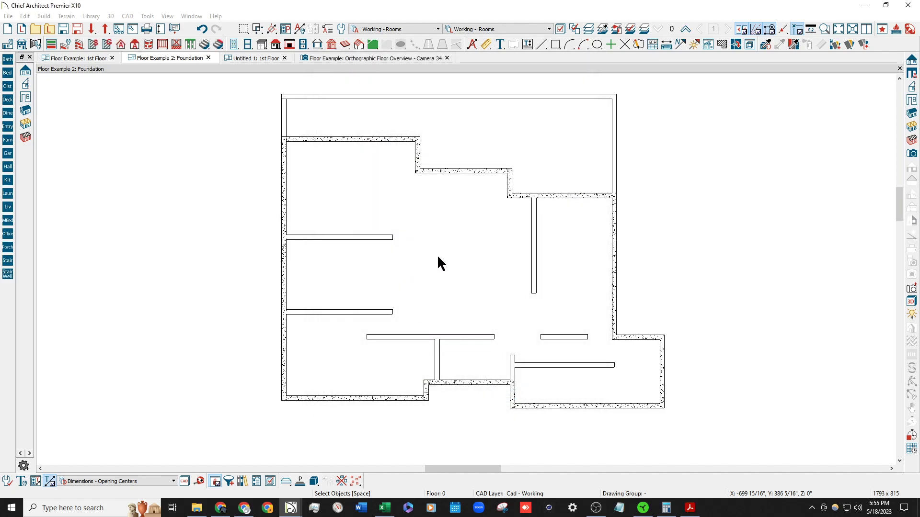
# Make the main foundation room supply the floor for the room above, with default floor elevation and stem wall height.
pyautogui.doubleClick(430, 254)
pyautogui.click(325, 81)
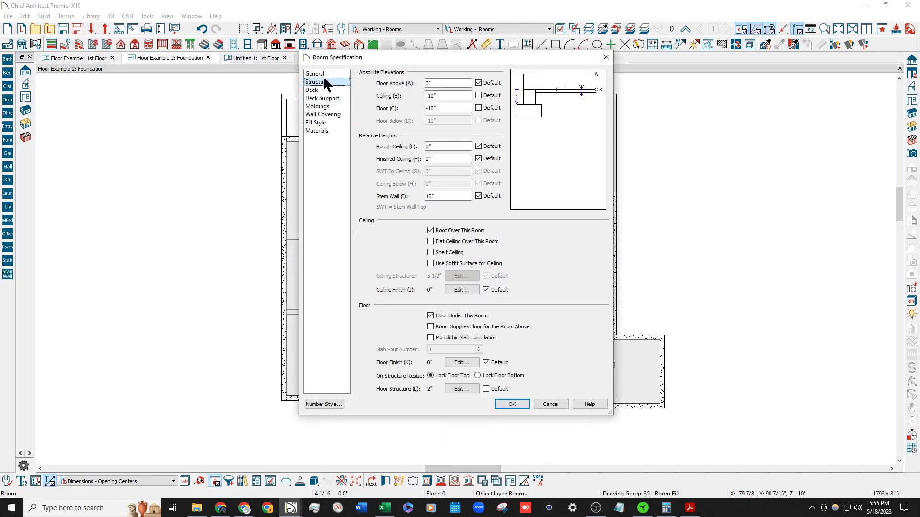
pyautogui.click(479, 327)
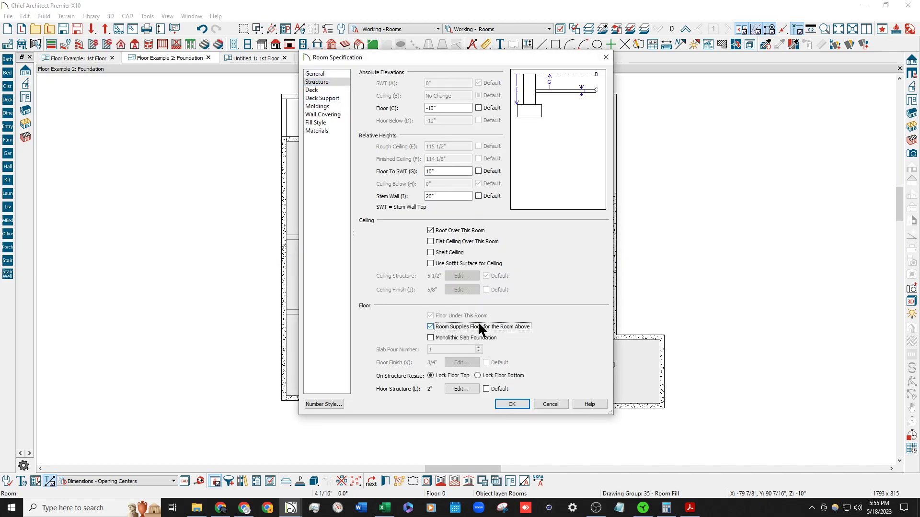
pyautogui.click(479, 108)
pyautogui.click(492, 196)
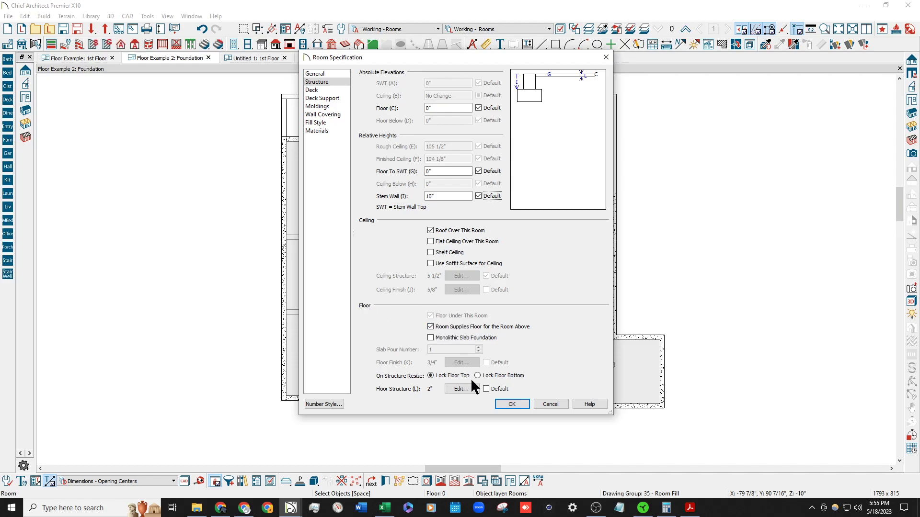
pyautogui.click(506, 404)
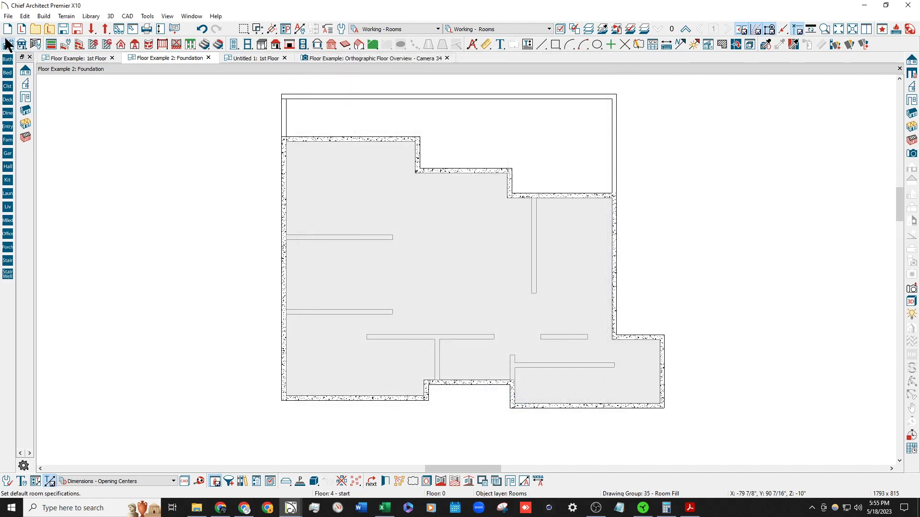
pyautogui.click(8, 45)
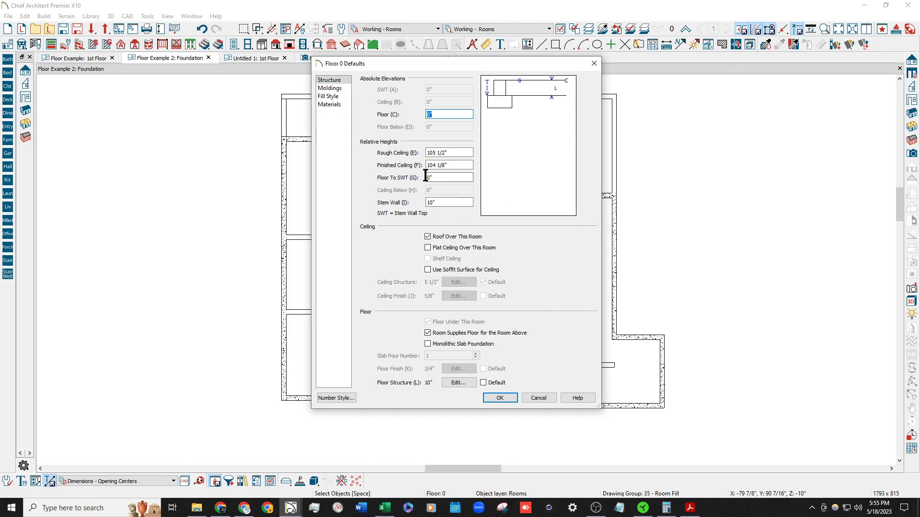
pyautogui.click(428, 202)
pyautogui.click(483, 382)
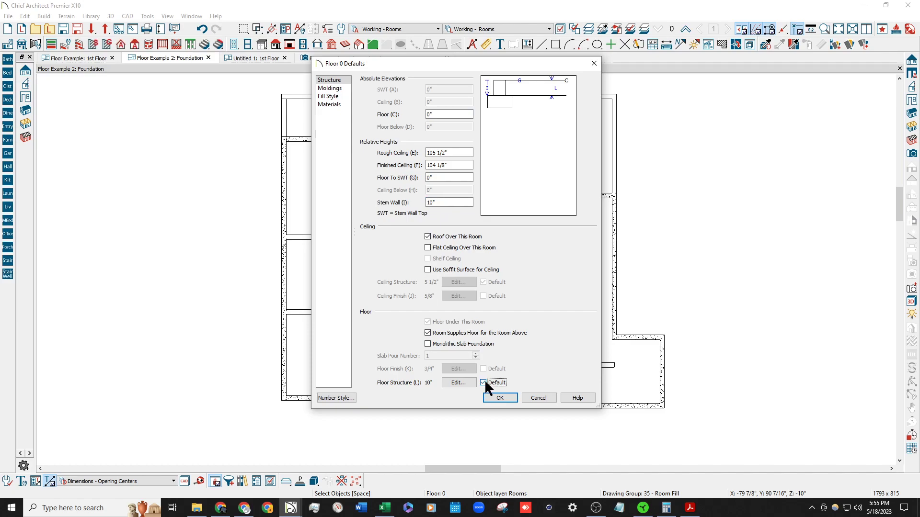
pyautogui.click(460, 383)
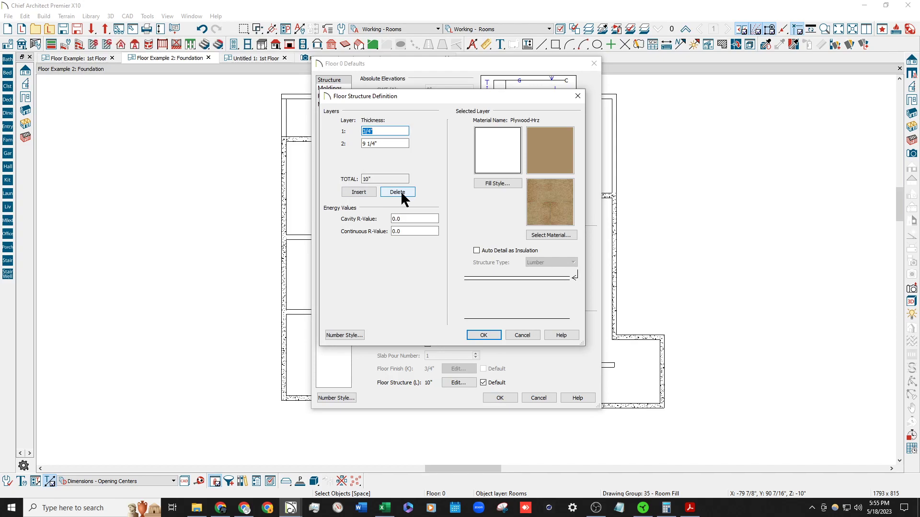
pyautogui.click(523, 335)
pyautogui.click(531, 397)
# Try to give the main foundation room a 4" concrete floor structure and a 4" stem wall of its own.
pyautogui.doubleClick(466, 283)
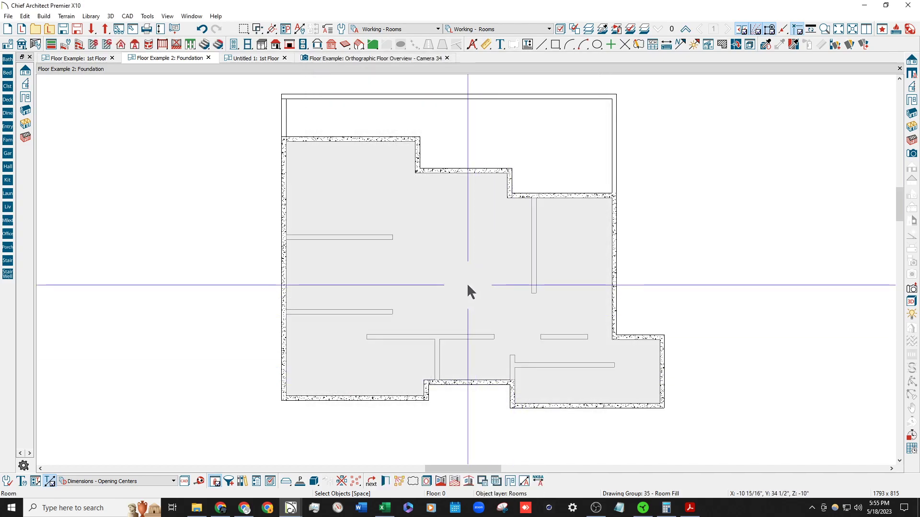
pyautogui.click(321, 82)
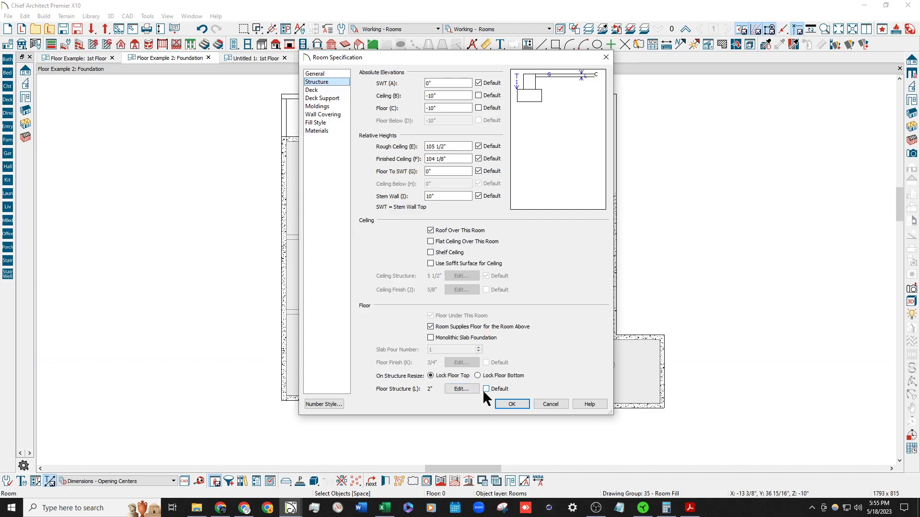
pyautogui.click(460, 389)
pyautogui.write('4')
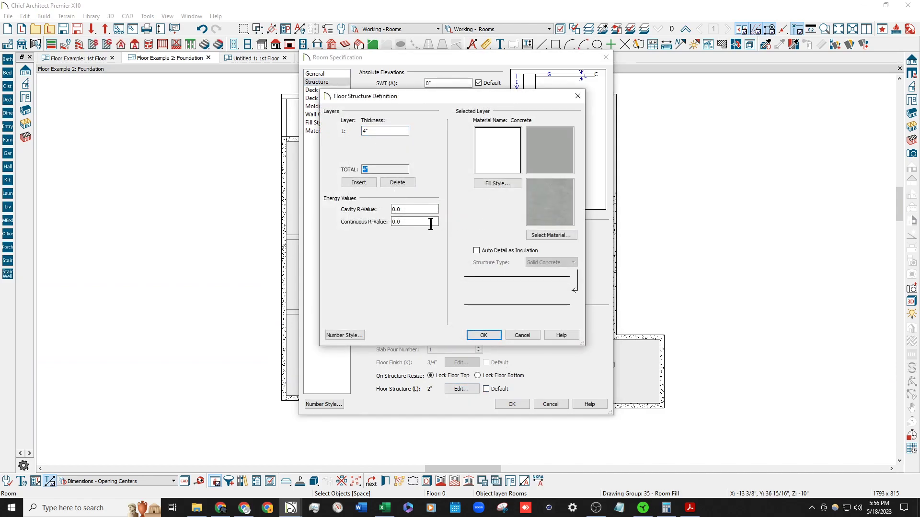
pyautogui.click(490, 335)
pyautogui.doubleClick(459, 196)
pyautogui.write('4')
pyautogui.press('Tab')
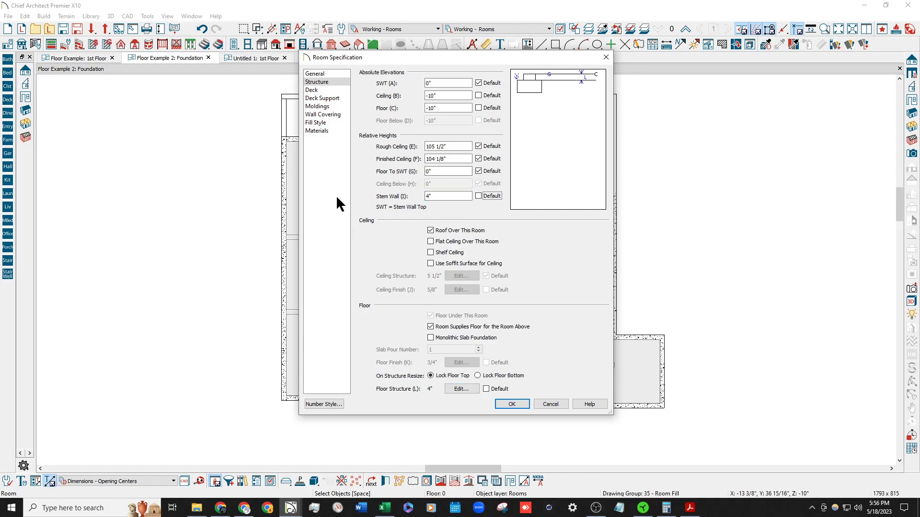
pyautogui.press('Return')
# Replace the layers of the foundation floor defaults' floor structure with a single 4" layer.
pyautogui.click(8, 44)
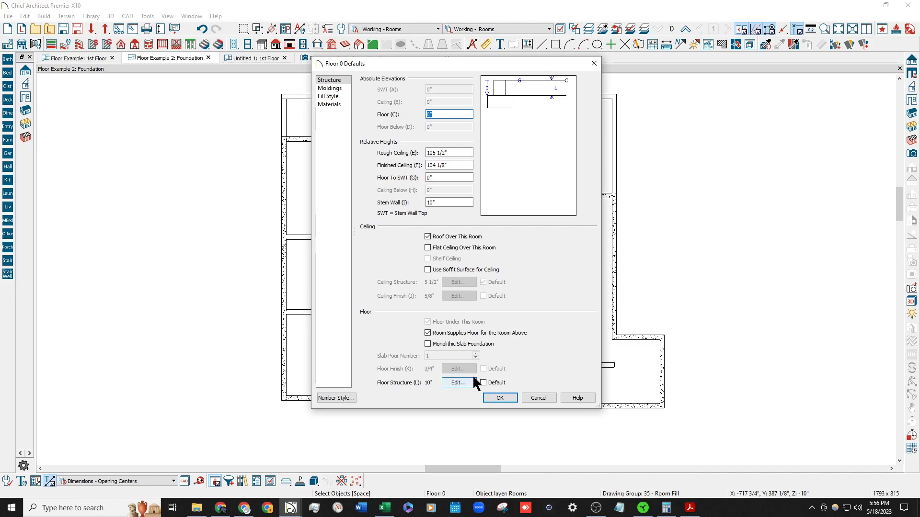
pyautogui.click(458, 383)
pyautogui.click(398, 184)
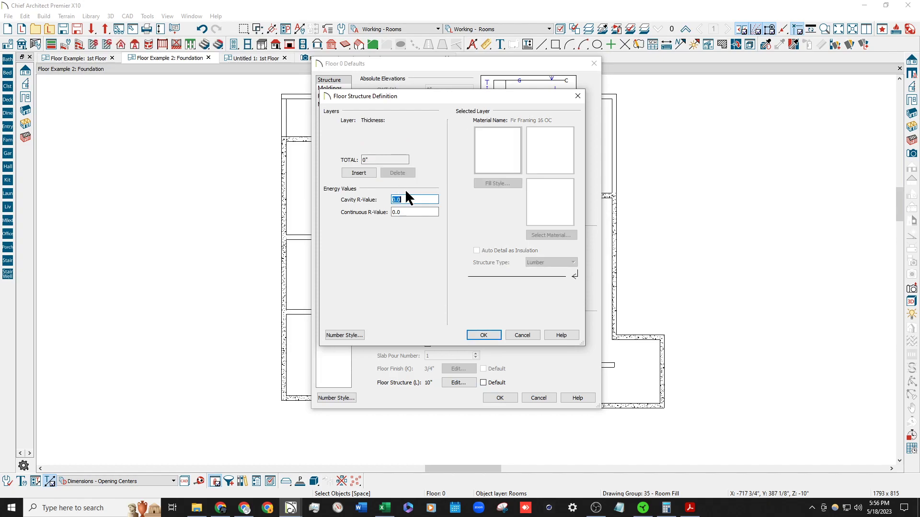
pyautogui.moveTo(396, 160); pyautogui.dragTo(358, 160)
pyautogui.click(359, 173)
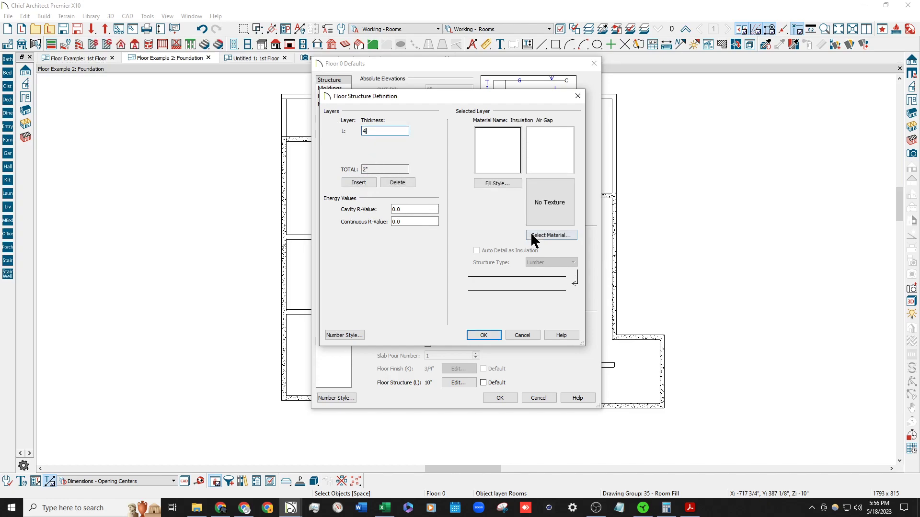
pyautogui.click(532, 236)
pyautogui.click(550, 294)
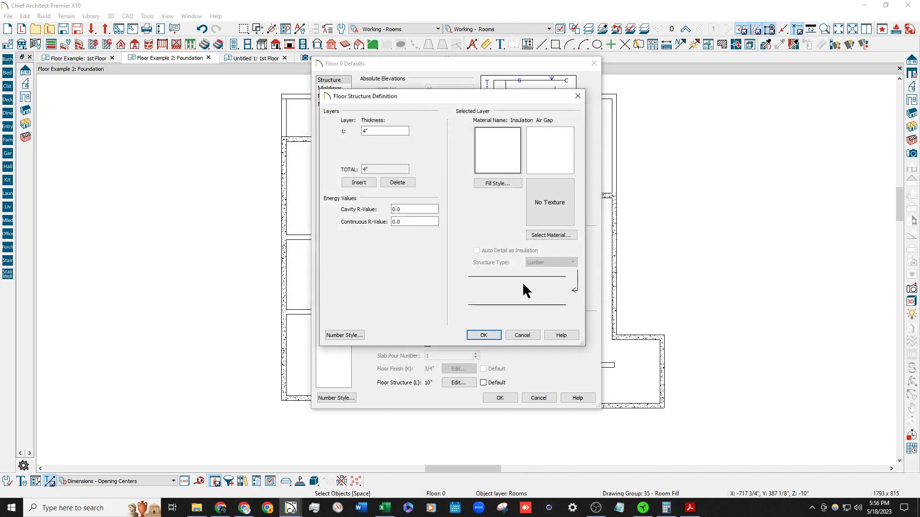
# Assign the plan's Concrete material to the default floor structure layer.
pyautogui.click(542, 235)
pyautogui.click(302, 131)
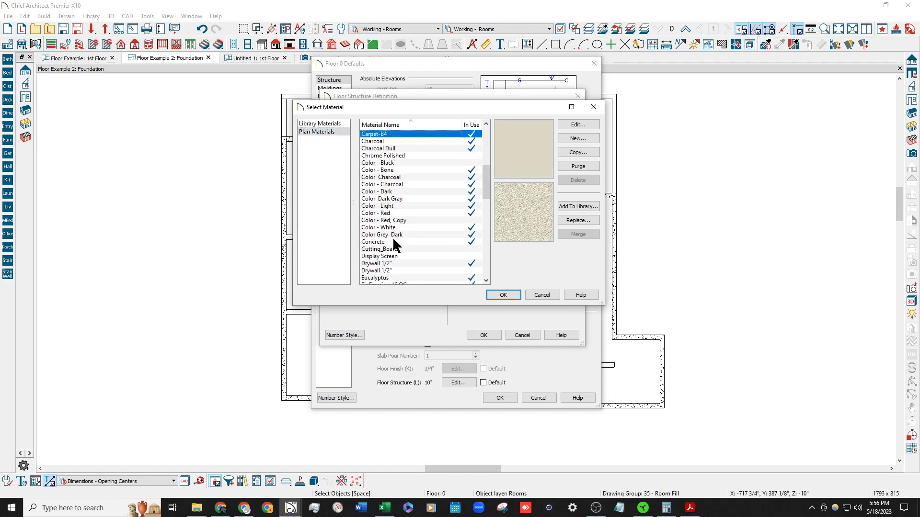
pyautogui.click(379, 242)
pyautogui.click(503, 295)
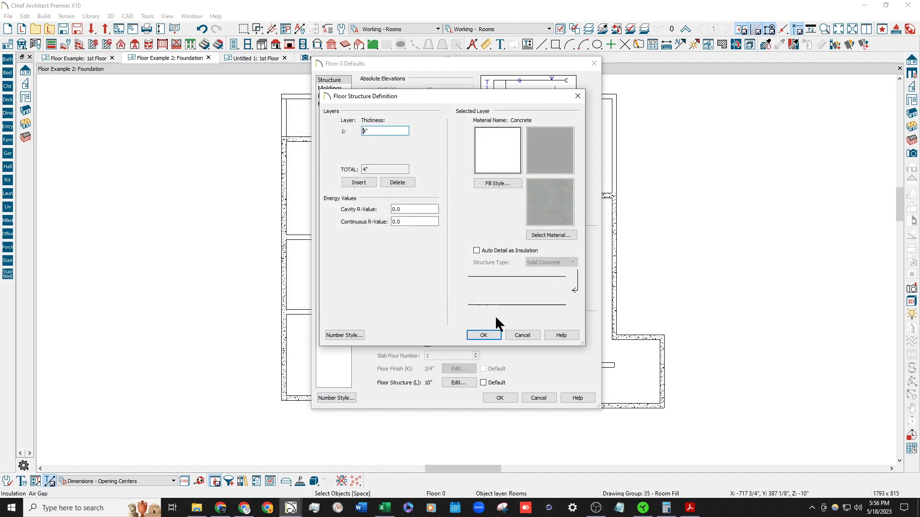
pyautogui.click(484, 335)
# Set the stem wall height in the foundation floor defaults to 4".
pyautogui.doubleClick(432, 202)
pyautogui.write('4')
pyautogui.press('Tab')
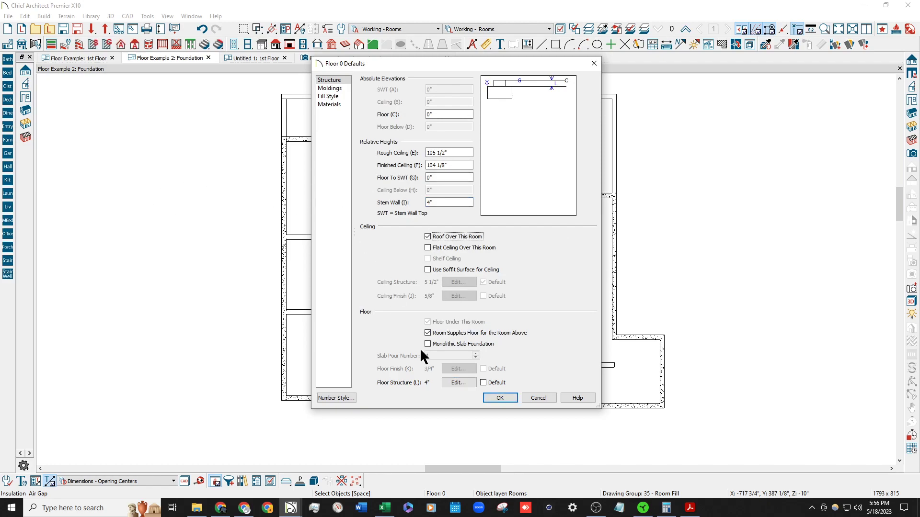
pyautogui.click(499, 396)
# Return the main foundation room's floor structure to its default, and try the same for its ceiling elevation.
pyautogui.click(432, 269)
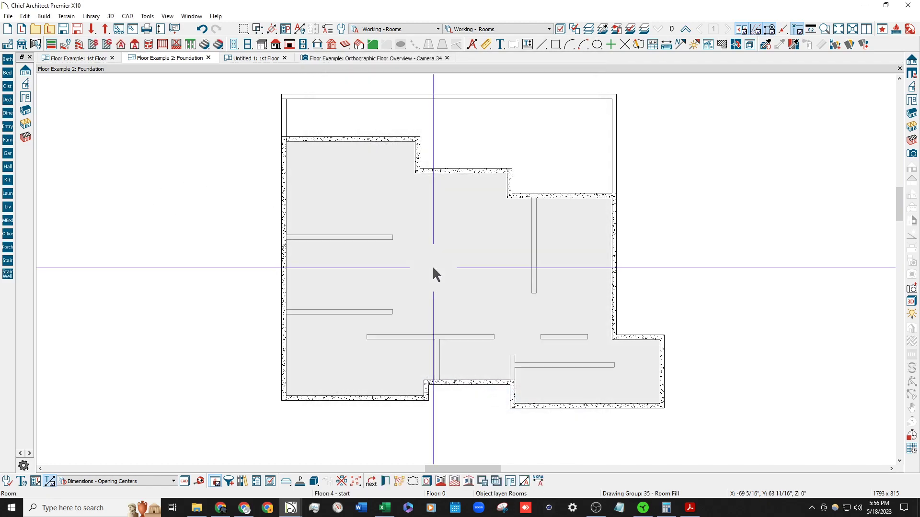
pyautogui.doubleClick(392, 241)
pyautogui.click(320, 82)
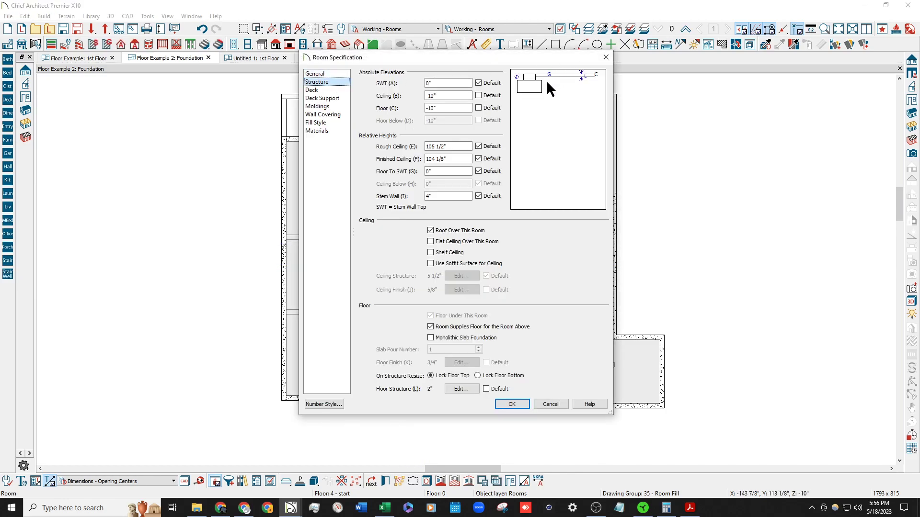
pyautogui.click(487, 389)
pyautogui.click(483, 95)
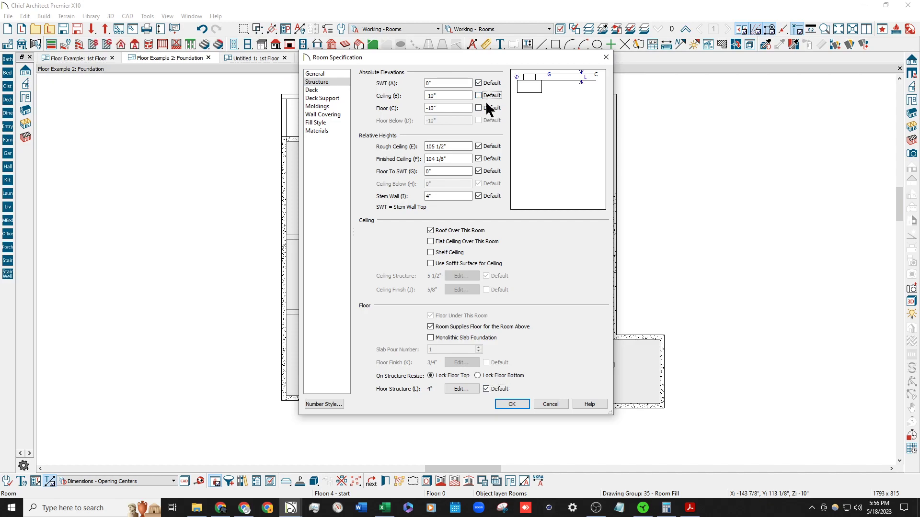
pyautogui.click(510, 404)
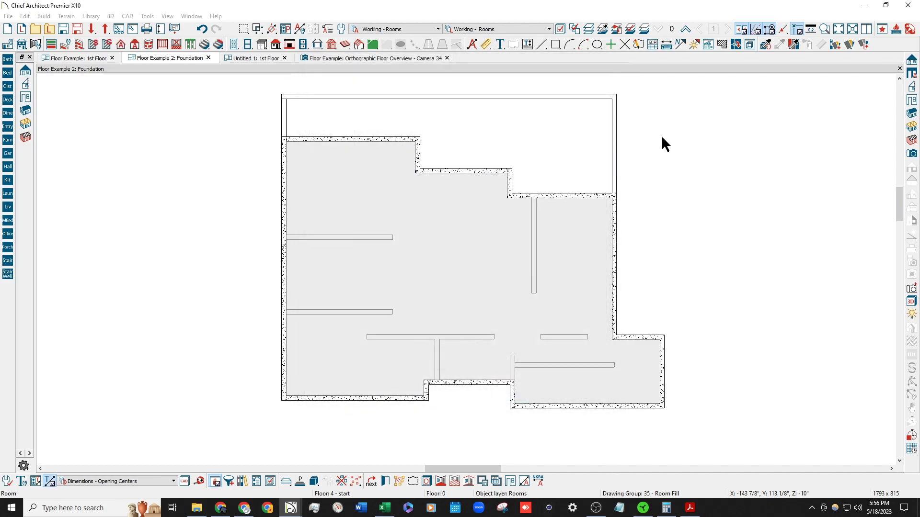
# In the first-floor defaults, turn the floor supplied by the foundation room below off and back on.
pyautogui.click(687, 29)
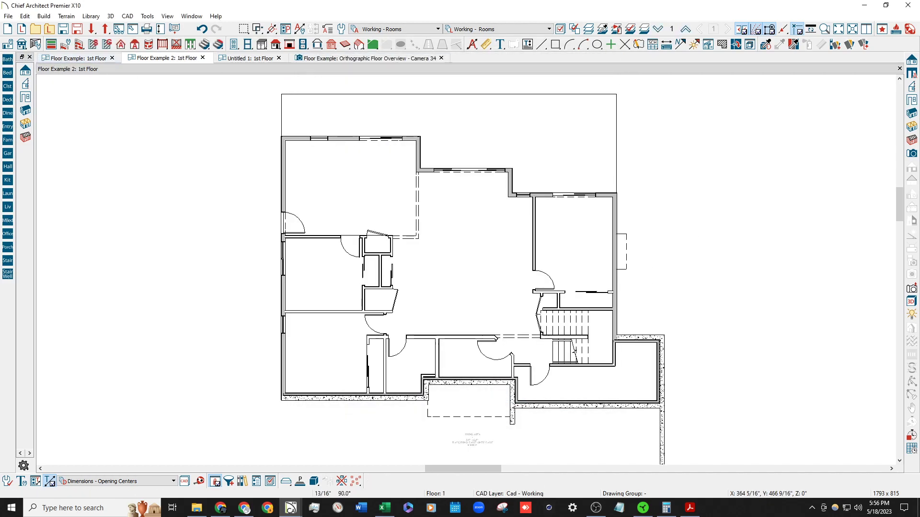
pyautogui.click(6, 44)
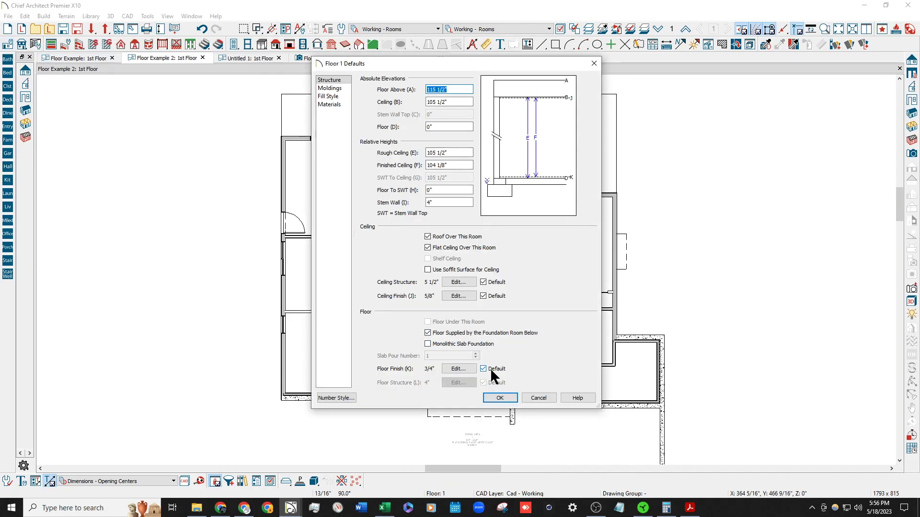
pyautogui.click(479, 333)
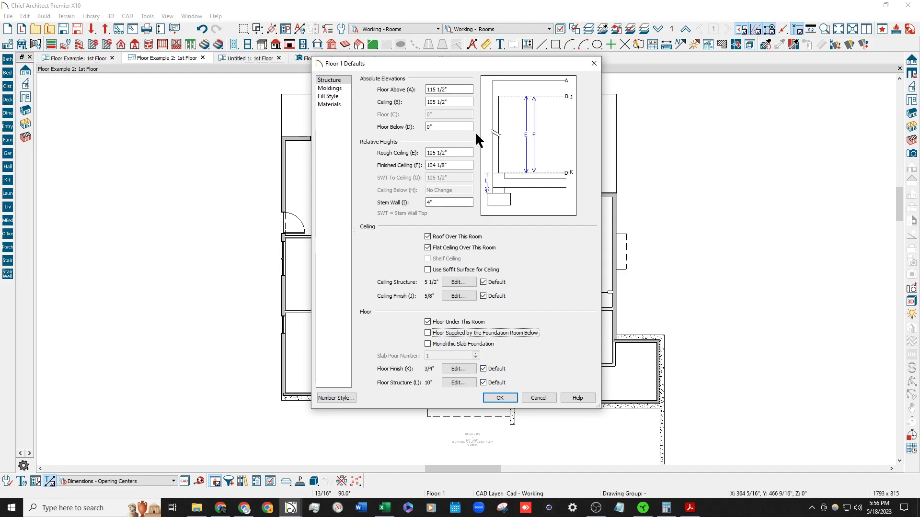
pyautogui.click(486, 332)
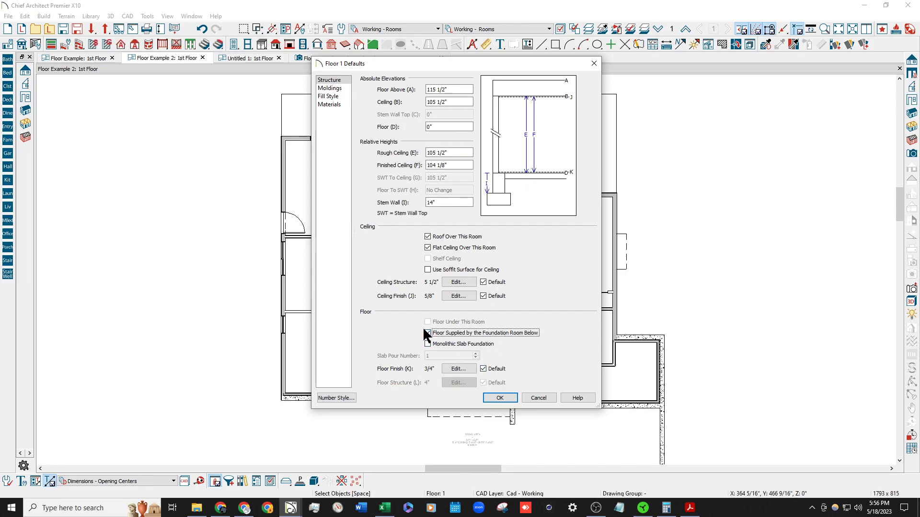
# Try to set the Floor 1 defaults to a 4" stem wall with a floor elevation of 0".
pyautogui.click(448, 204)
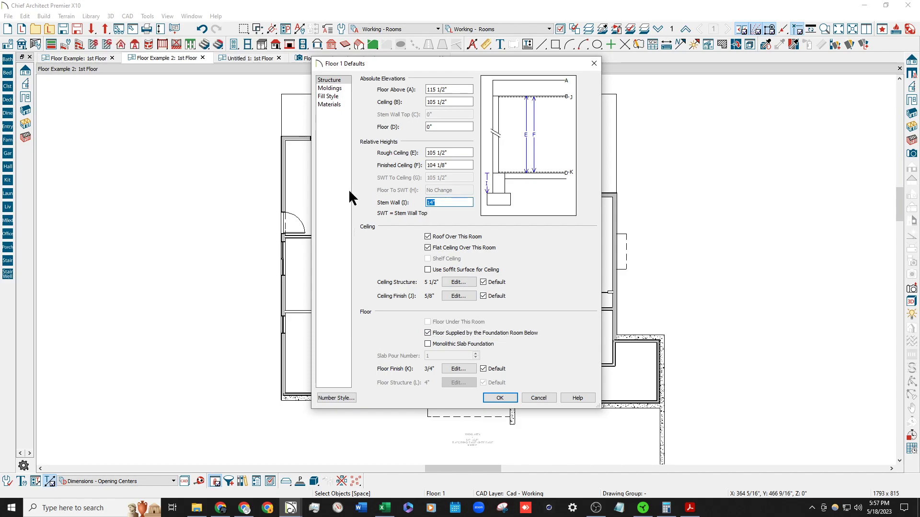
pyautogui.write('4')
pyautogui.press('Tab')
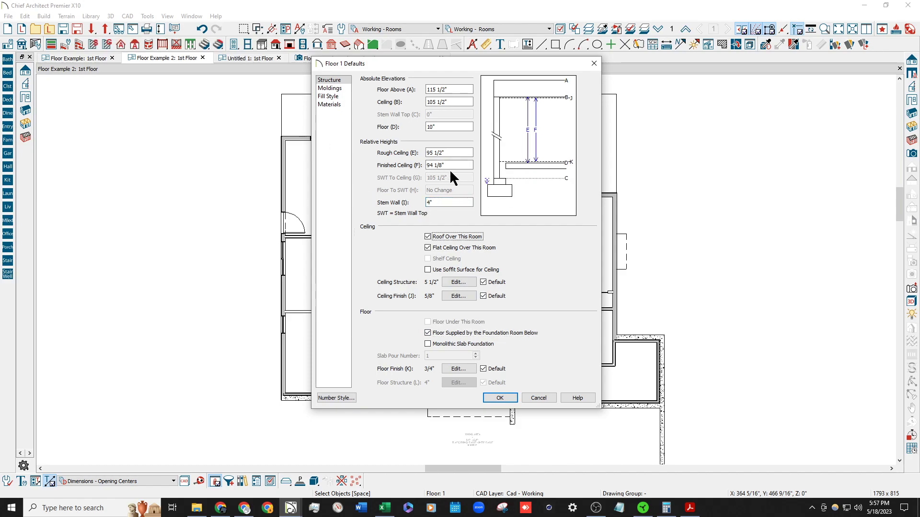
pyautogui.doubleClick(443, 126)
pyautogui.write('0')
pyautogui.press('Tab')
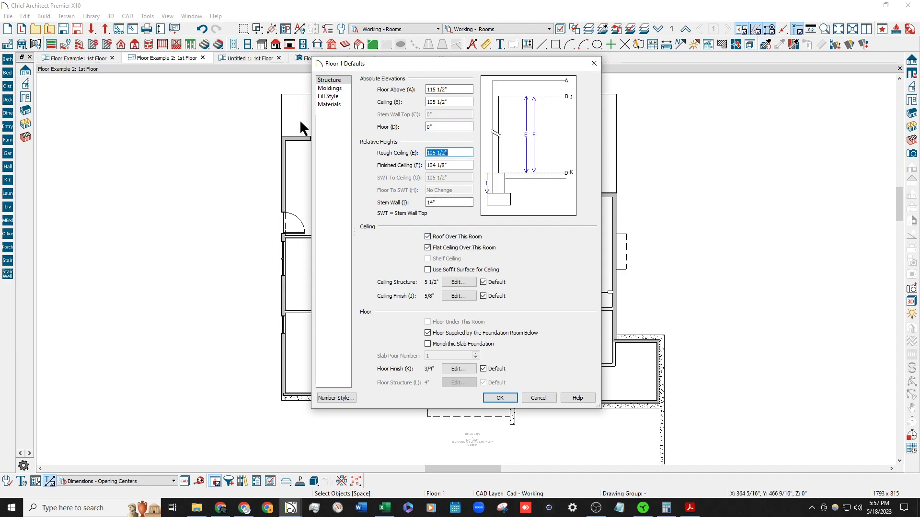
pyautogui.click(494, 398)
# Compare the Floor 1 default elevations with the main foundation room's structure settings and the Floor 0 defaults.
pyautogui.click(470, 291)
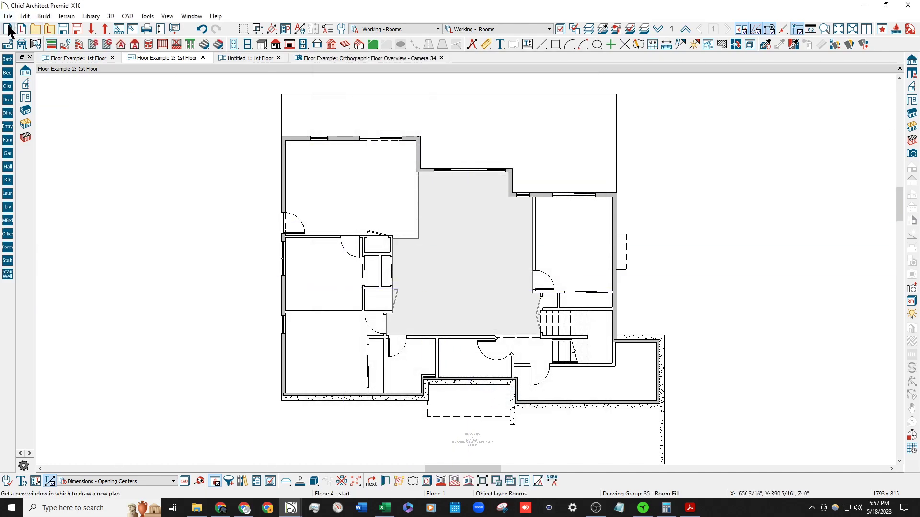
pyautogui.click(36, 44)
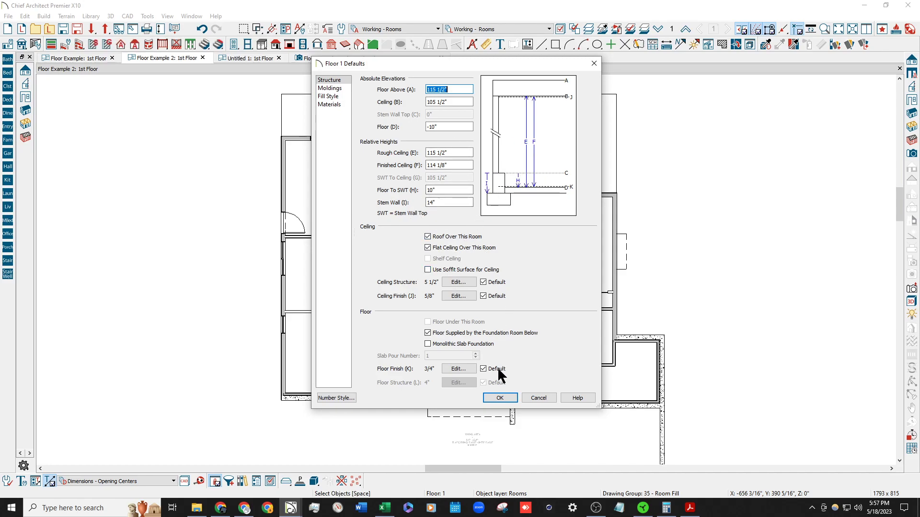
pyautogui.press('Return')
pyautogui.click(658, 27)
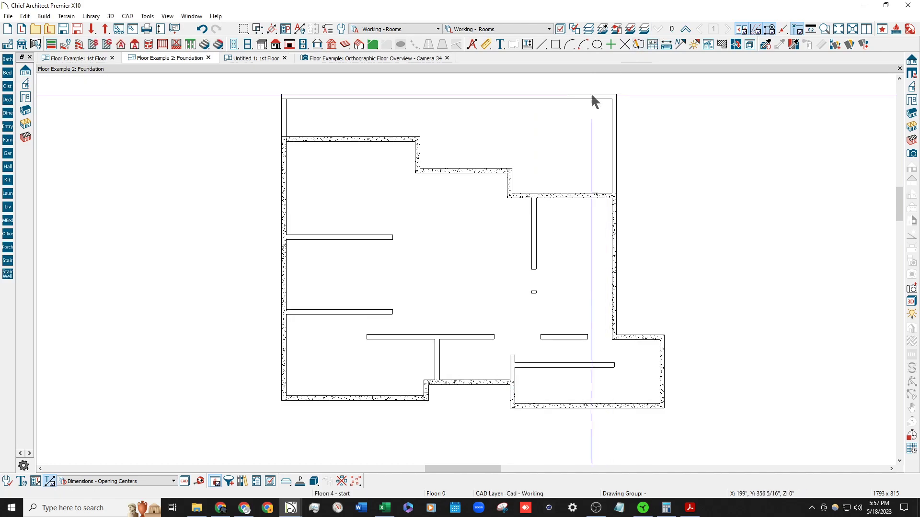
pyautogui.doubleClick(455, 220)
pyautogui.click(332, 83)
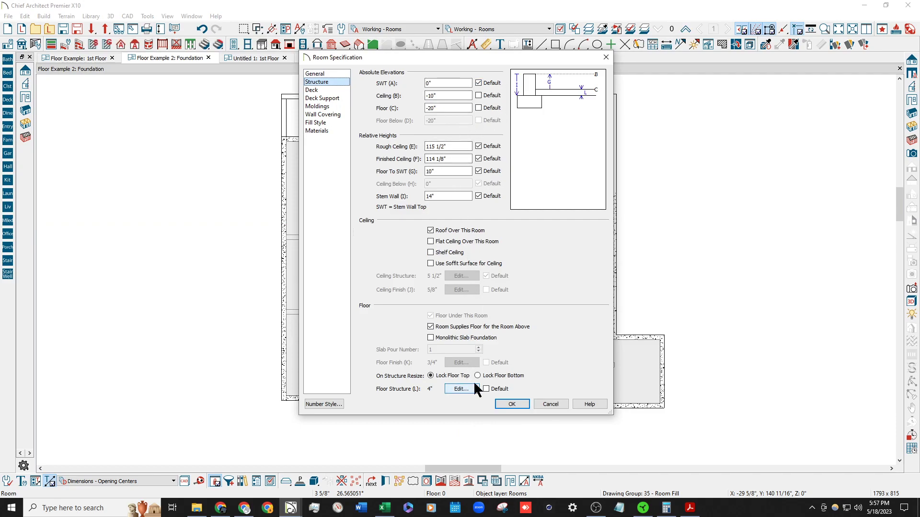
pyautogui.click(511, 403)
pyautogui.click(8, 44)
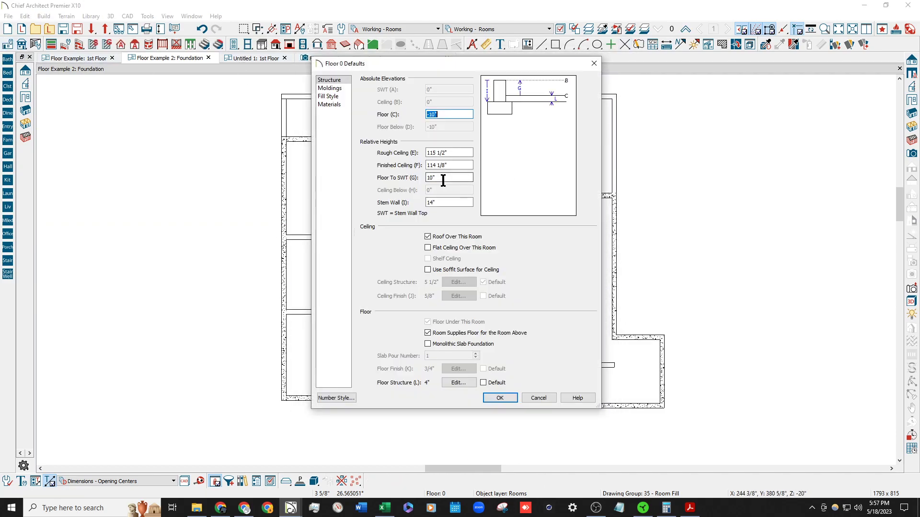
pyautogui.press('Return')
# Recheck the floor elevation and stem wall height in the Floor 1 defaults.
pyautogui.click(686, 29)
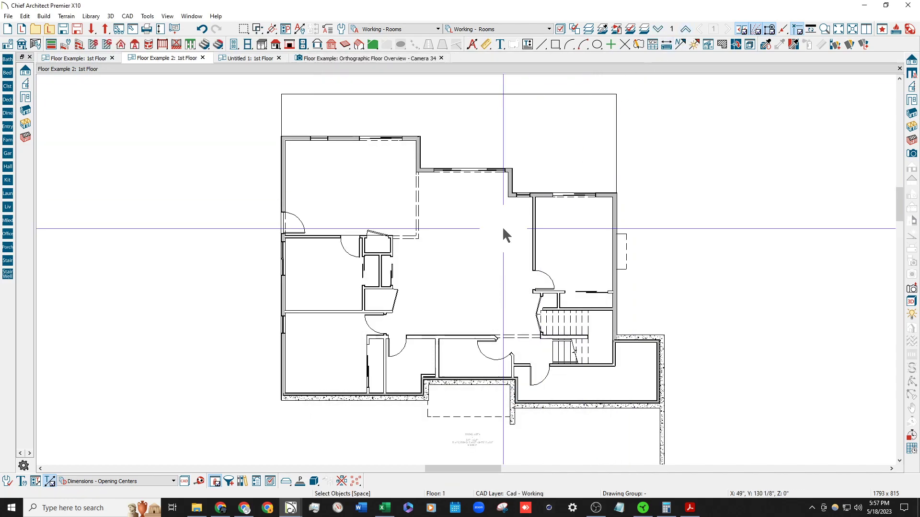
pyautogui.click(8, 44)
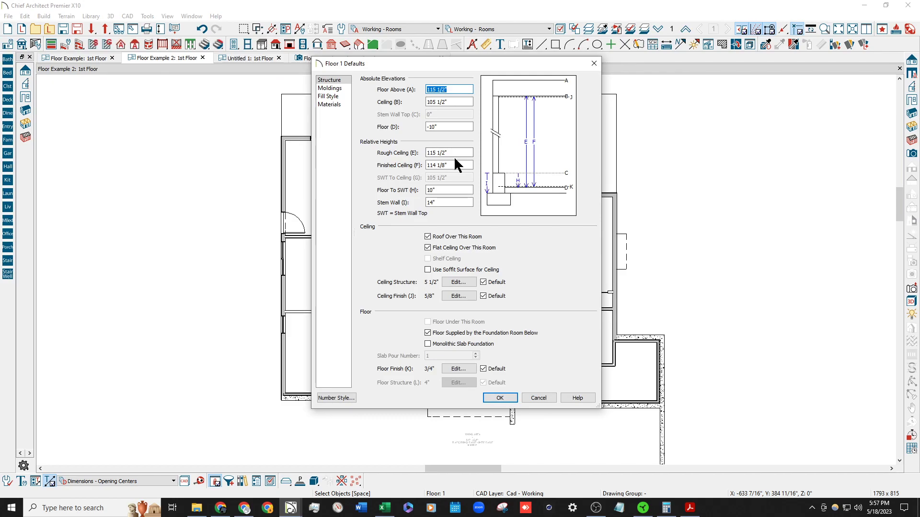
pyautogui.press('Return')
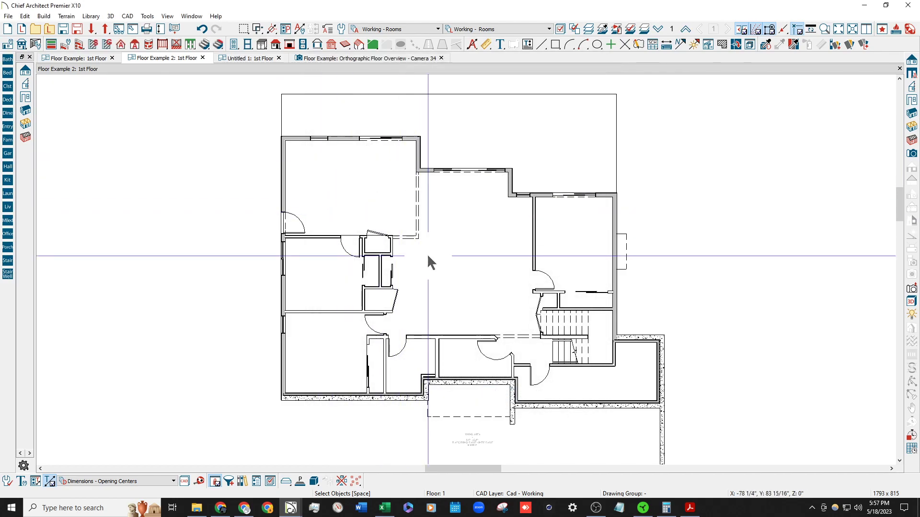
pyautogui.click(330, 195)
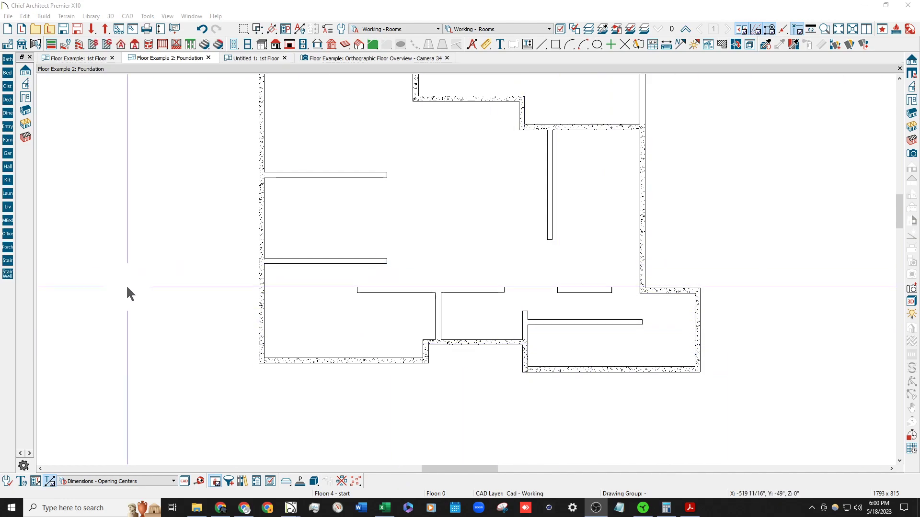
# Inspect the floor, ceiling and stem wall values in the structure settings of the first-floor rooms.
pyautogui.scroll(-1, 197, 355)
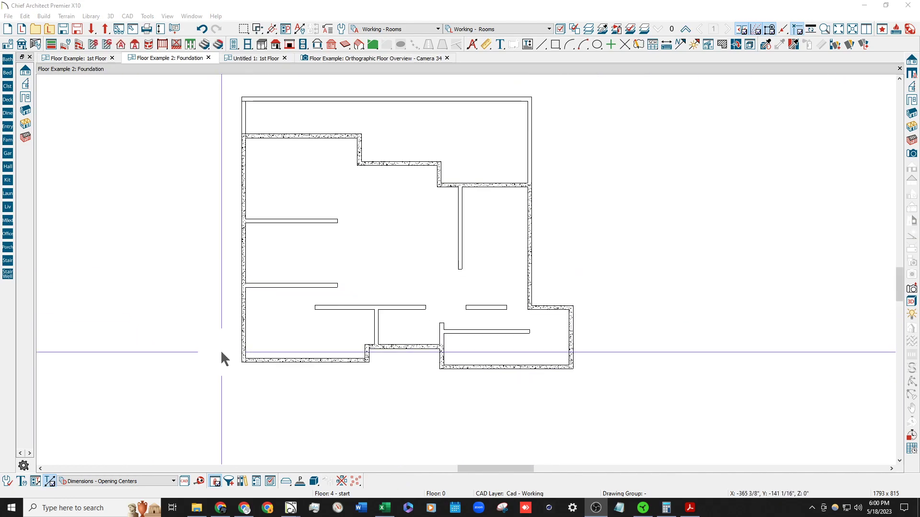
pyautogui.click(687, 27)
pyautogui.click(312, 186)
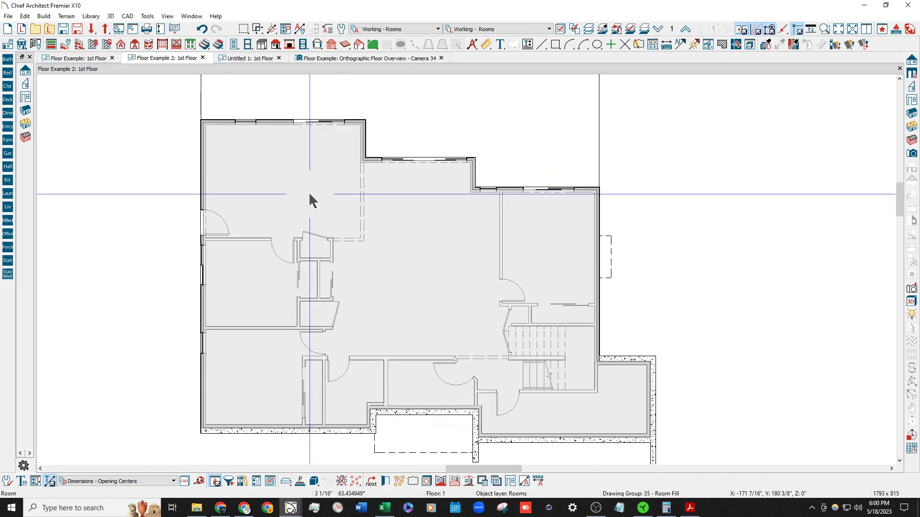
pyautogui.doubleClick(309, 192)
pyautogui.click(320, 82)
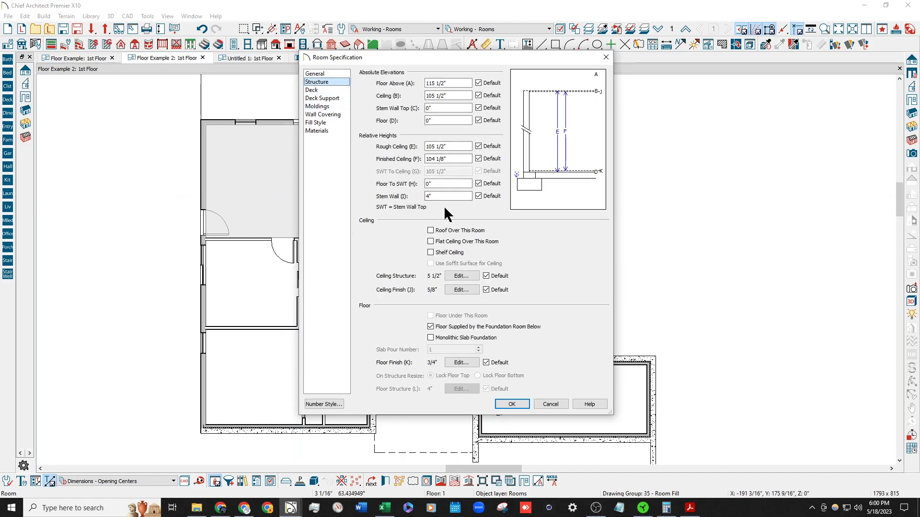
pyautogui.press('Escape')
pyautogui.click(292, 186)
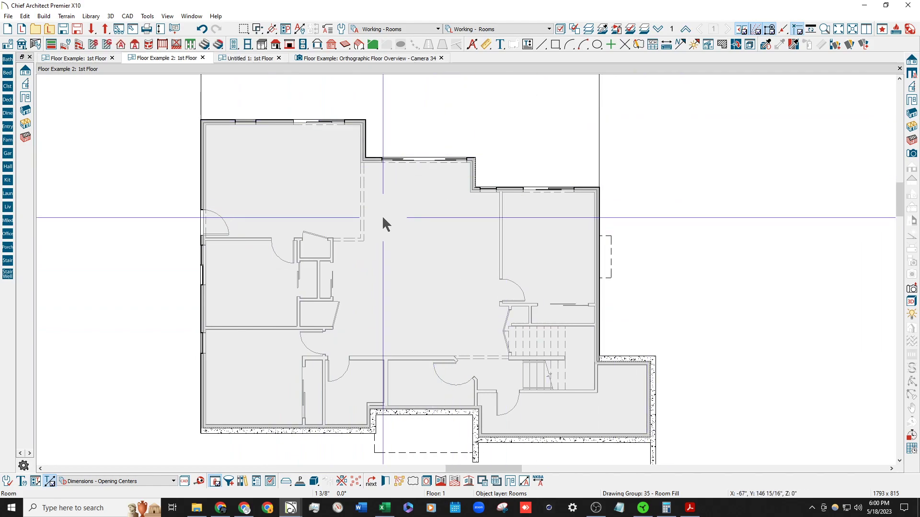
pyautogui.click(679, 194)
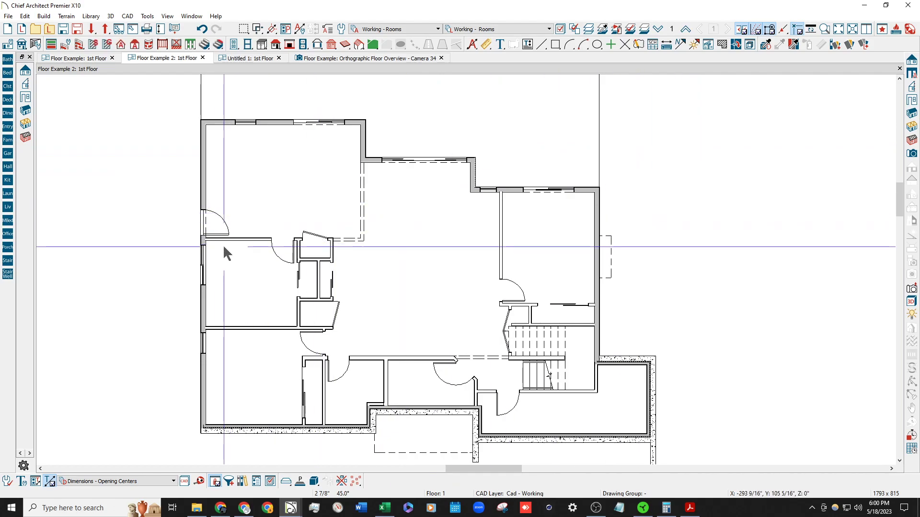
# Check the first-floor rooms' floor supply and elevation settings against the Floor 1 defaults.
pyautogui.scroll(-2, 273, 201)
pyautogui.click(285, 187)
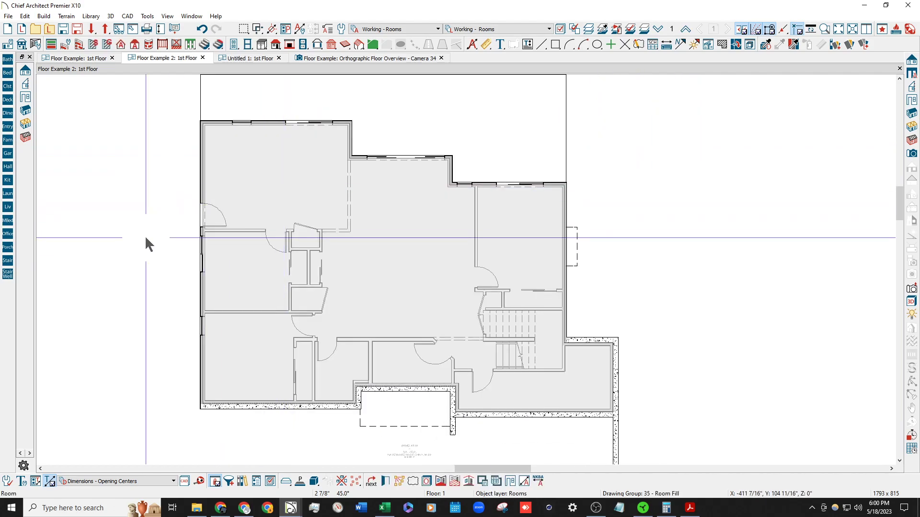
pyautogui.scroll(2, 297, 223)
pyautogui.doubleClick(298, 225)
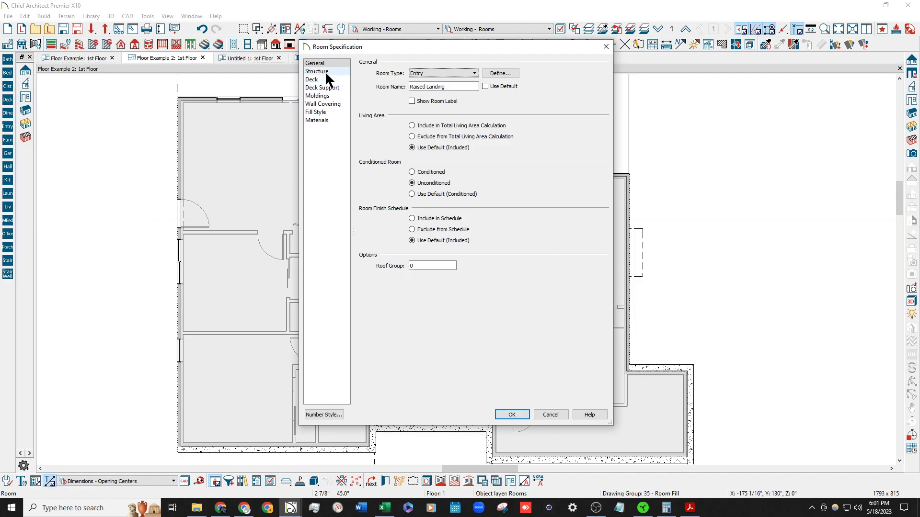
pyautogui.click(317, 71)
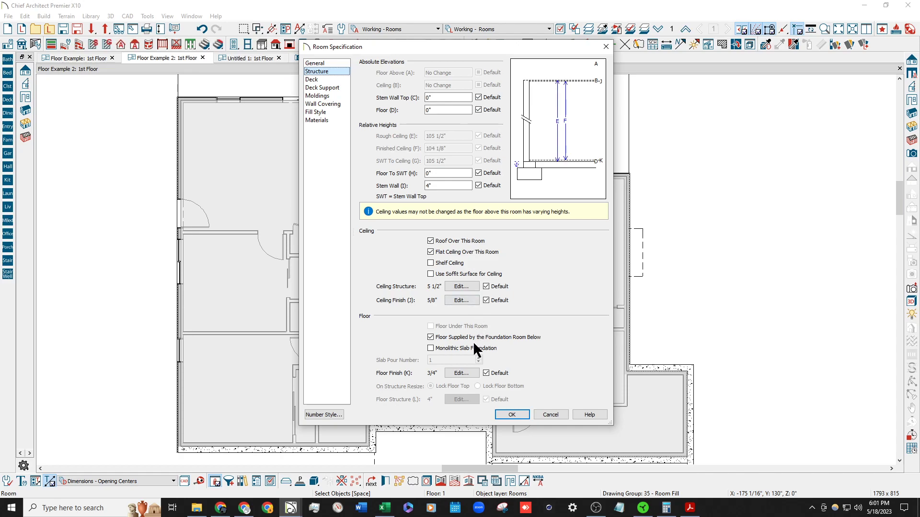
pyautogui.click(511, 414)
pyautogui.click(3, 48)
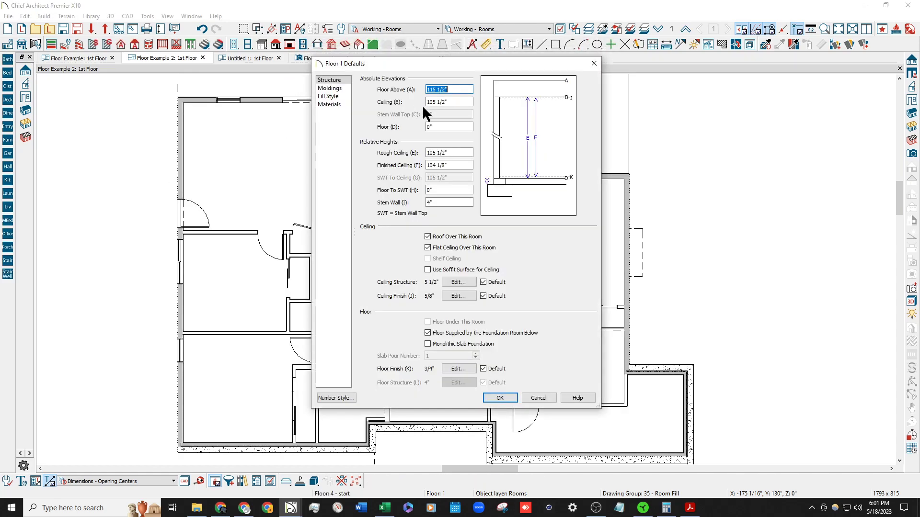
pyautogui.click(500, 398)
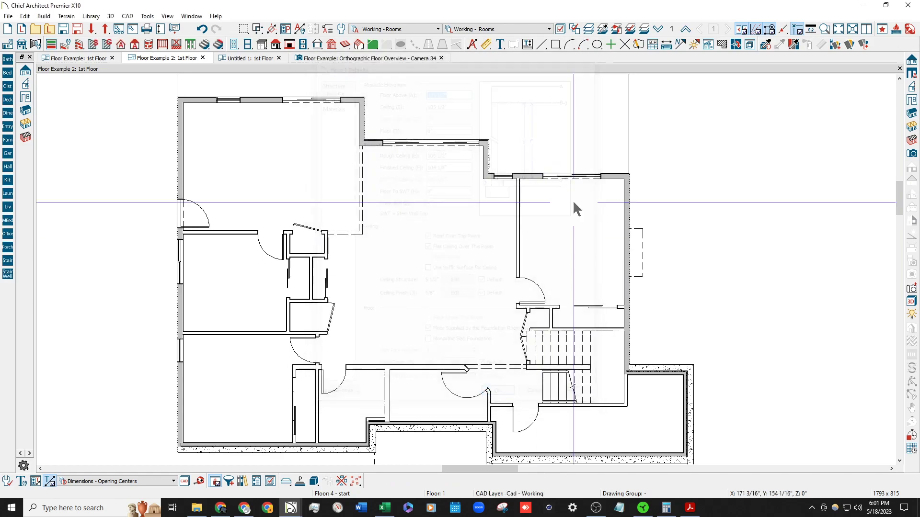
# Examine the main foundation room's structure settings, including its elevations, stem wall and floor structure.
pyautogui.click(660, 29)
pyautogui.doubleClick(473, 235)
pyautogui.click(316, 82)
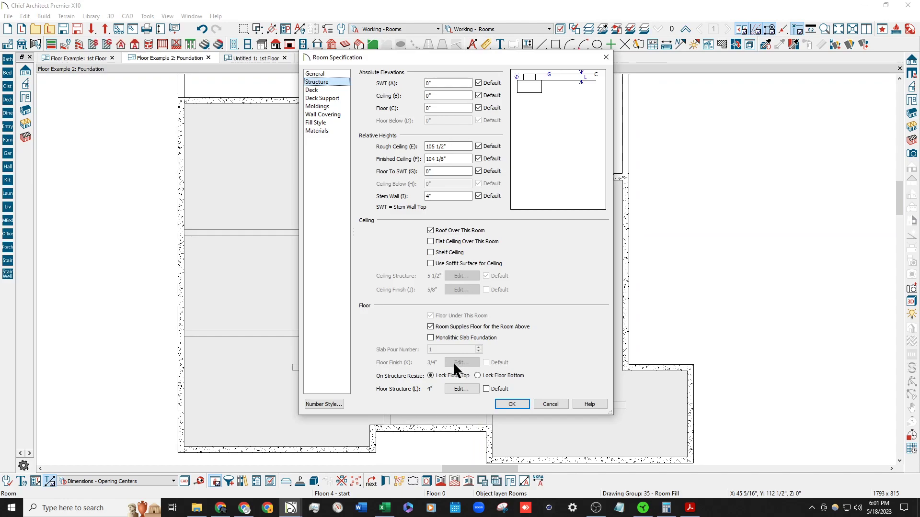
pyautogui.click(511, 404)
pyautogui.scroll(-4, 389, 218)
pyautogui.press('Escape')
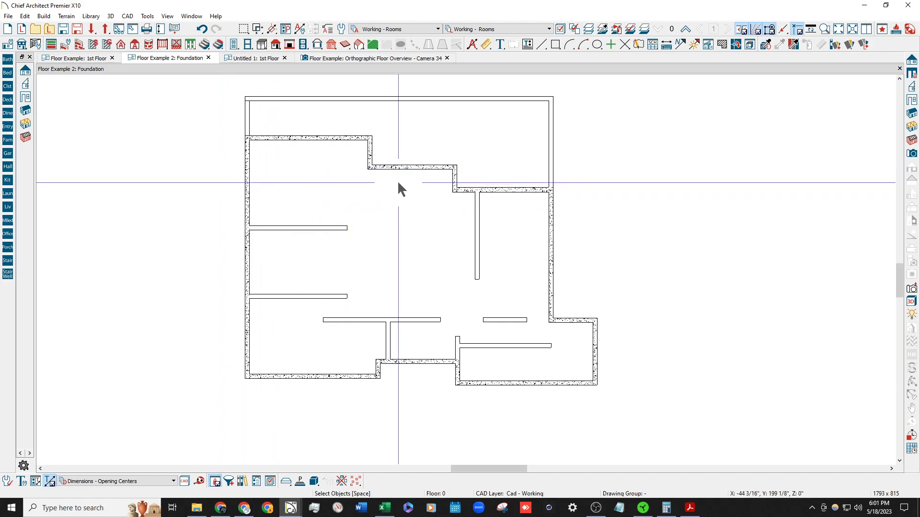
pyautogui.click(352, 189)
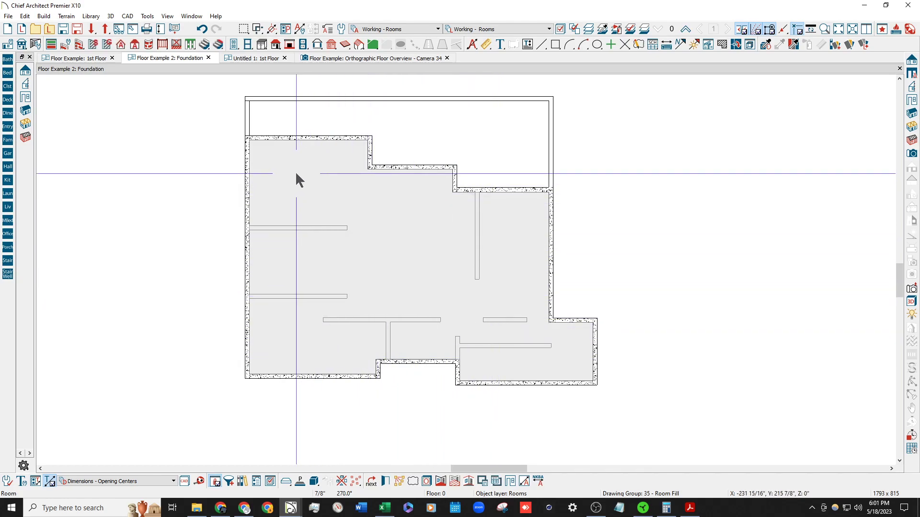
pyautogui.click(200, 162)
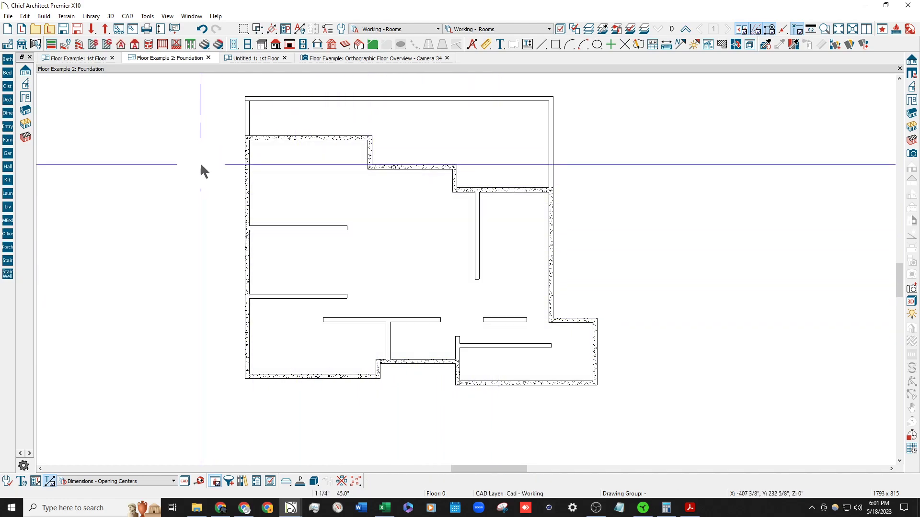
# Switch to the Floor Example plan and display its foundation level.
pyautogui.click(88, 58)
pyautogui.scroll(-4, 179, 252)
pyautogui.scroll(4, 451, 170)
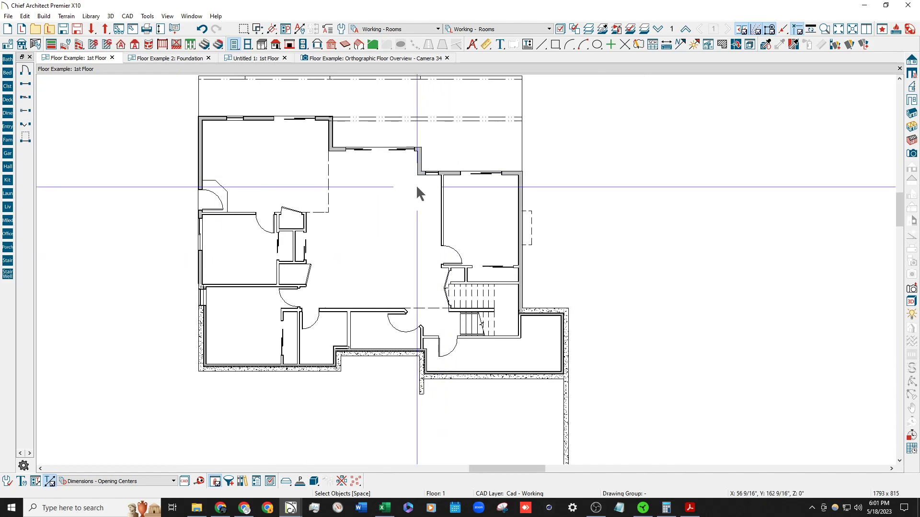
pyautogui.click(658, 29)
pyautogui.scroll(2, 194, 151)
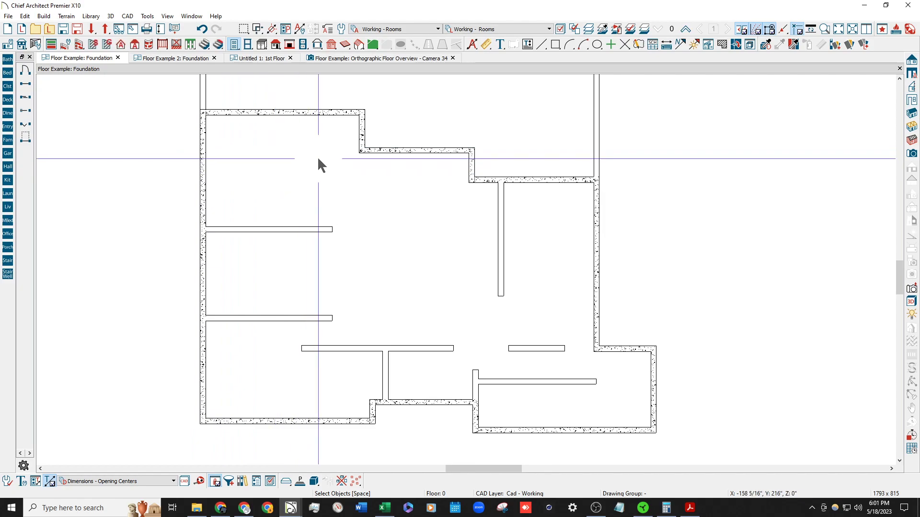
# Enable Slab at Top of Stem Wall and set the slab thickness to 4" in the foundation defaults.
pyautogui.click(328, 32)
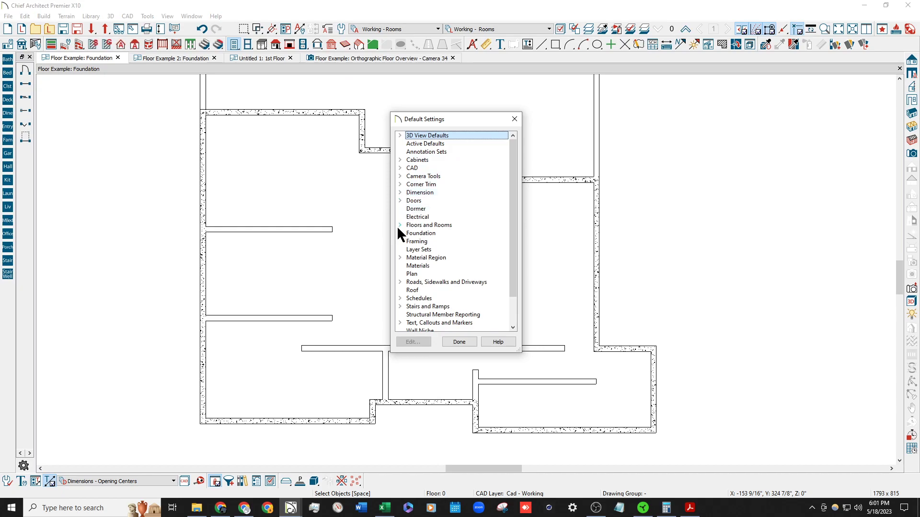
pyautogui.click(434, 232)
pyautogui.doubleClick(433, 233)
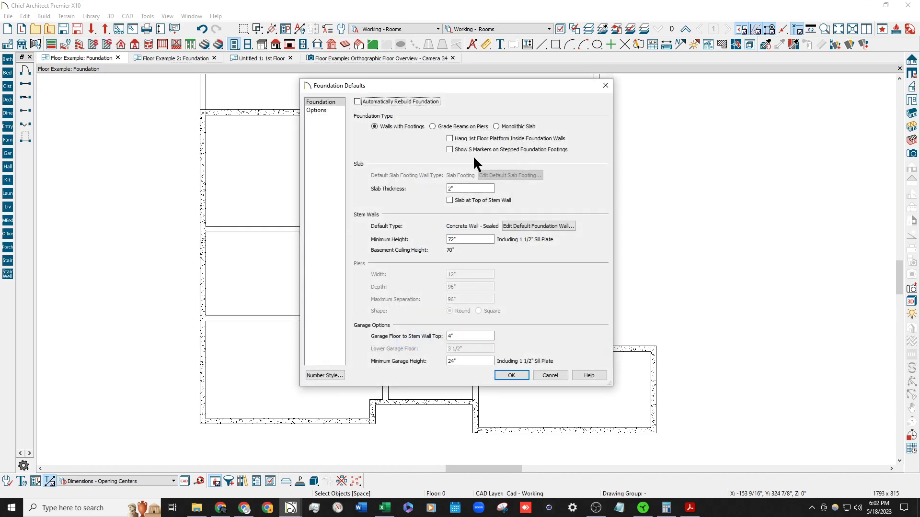
pyautogui.click(465, 201)
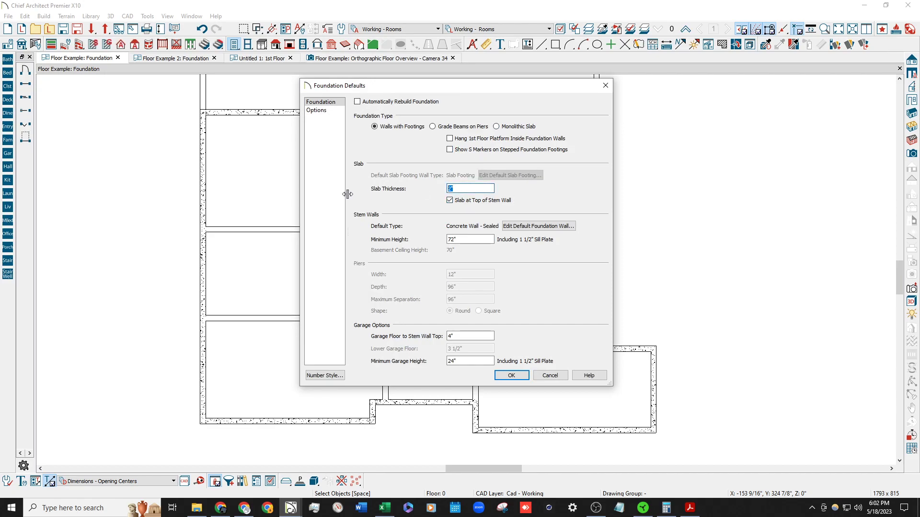
pyautogui.press('Tab')
pyautogui.write('4')
pyautogui.press('Tab')
pyautogui.click(511, 376)
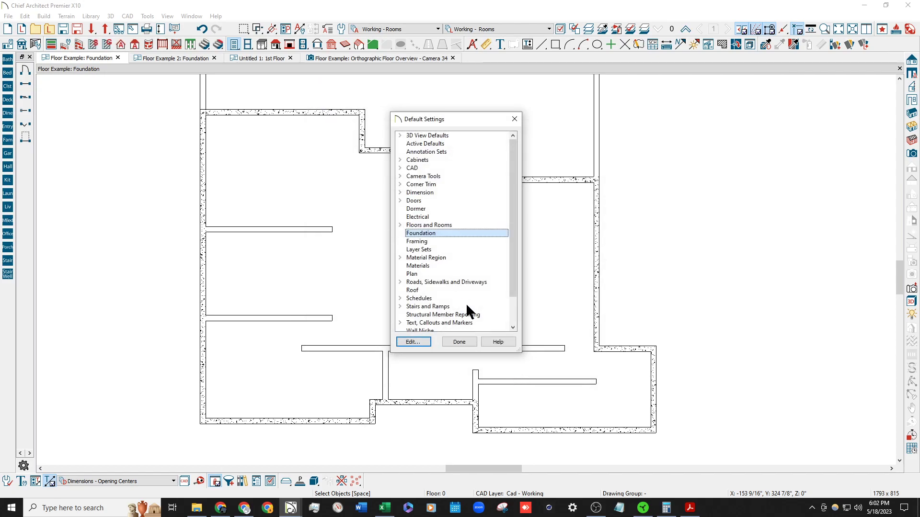
pyautogui.click(450, 341)
pyautogui.click(8, 44)
pyautogui.click(484, 333)
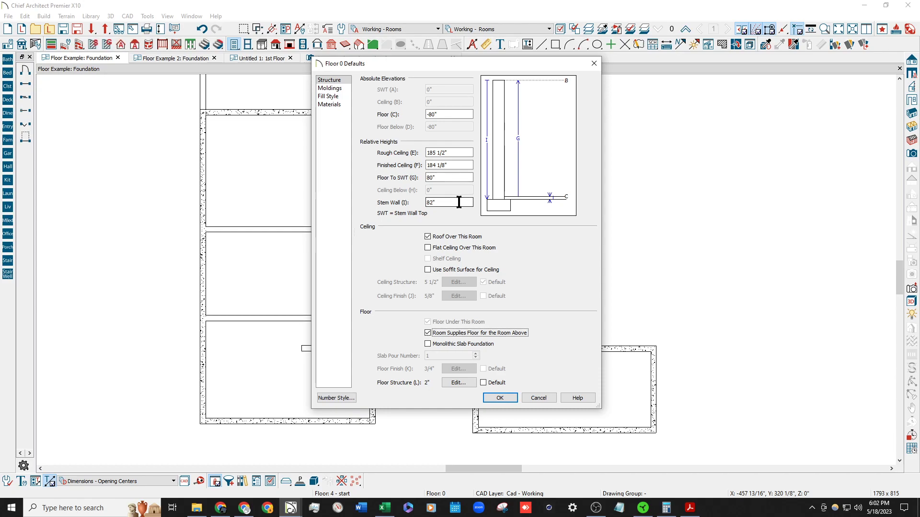
pyautogui.doubleClick(456, 201)
pyautogui.write('4')
pyautogui.press('Tab')
pyautogui.click(483, 382)
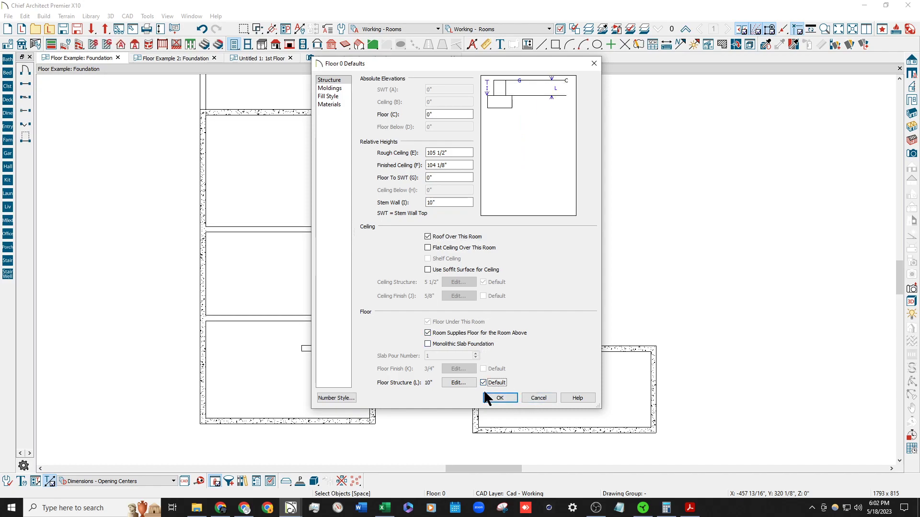
pyautogui.click(540, 395)
# Set the concrete layer of the default floor structure to 4" thick in the Floor 0 defaults.
pyautogui.click(6, 45)
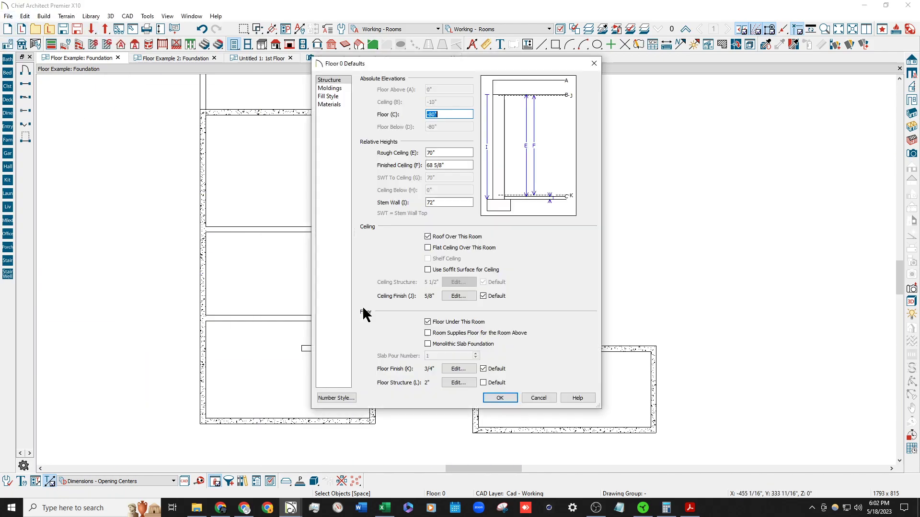
pyautogui.click(457, 382)
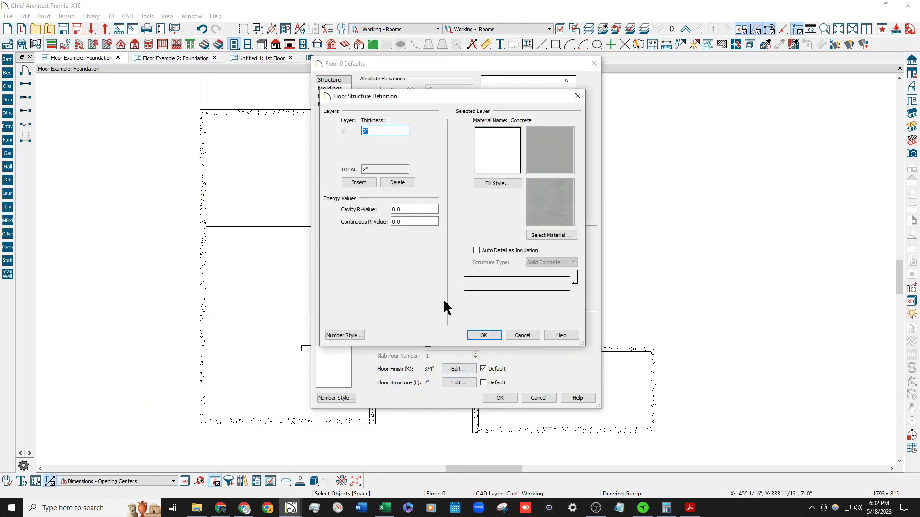
pyautogui.click(497, 334)
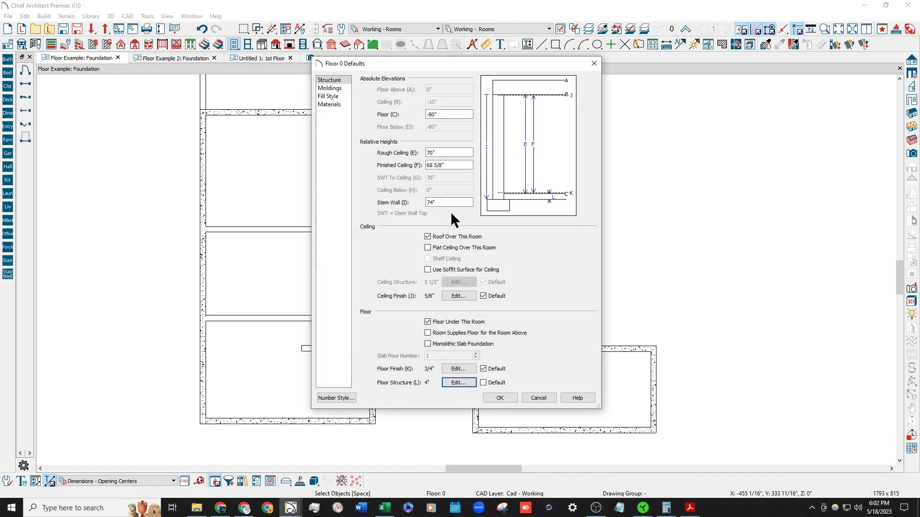
# Make the Floor 0 default rooms supply the floor for the room above, with a 4" stem wall and the floor at 0".
pyautogui.click(471, 332)
pyautogui.click(459, 202)
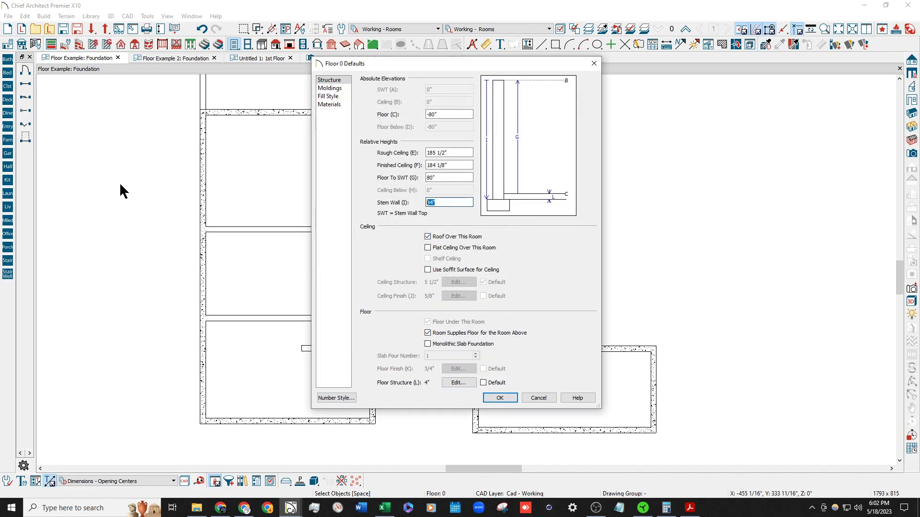
pyautogui.write('4')
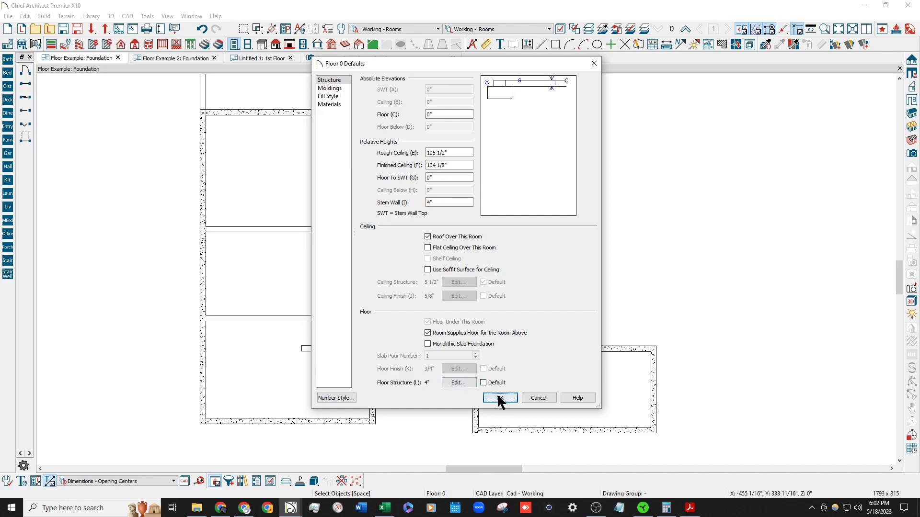
pyautogui.click(499, 397)
# Examine the room areas on the foundation and first-floor plans and review the Floor 1 default structure settings.
pyautogui.click(261, 261)
pyautogui.click(142, 200)
pyautogui.click(291, 171)
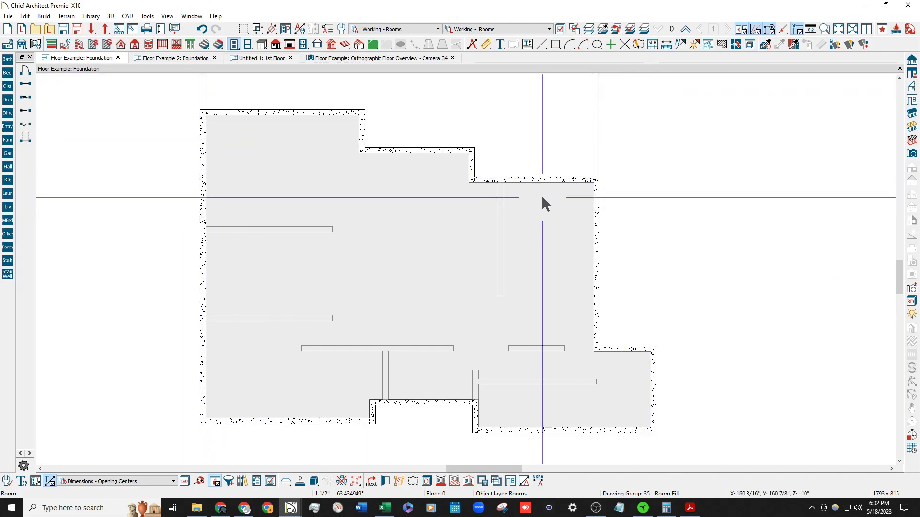
pyautogui.click(685, 28)
pyautogui.click(264, 367)
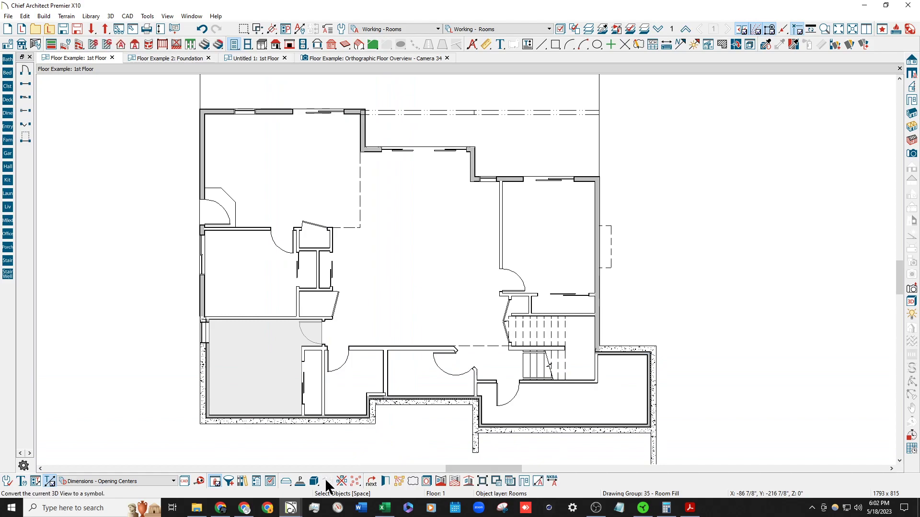
pyautogui.click(147, 232)
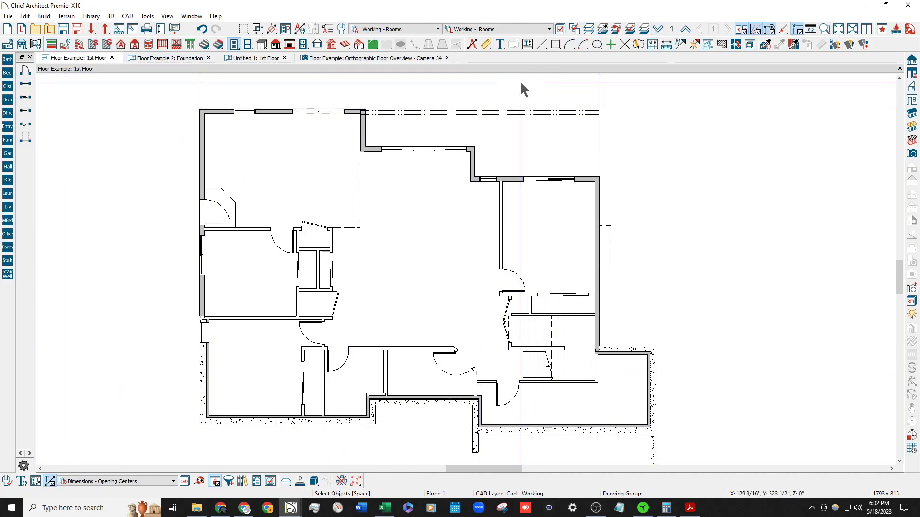
pyautogui.click(259, 150)
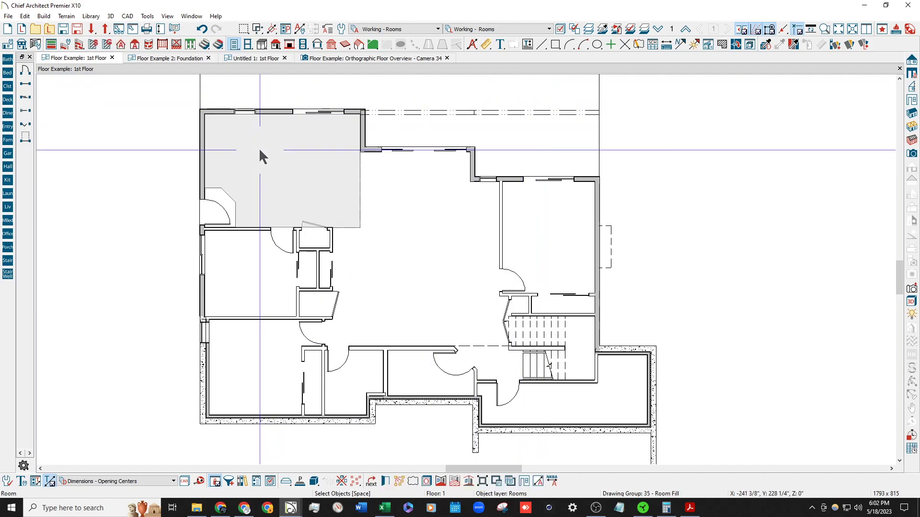
pyautogui.click(252, 367)
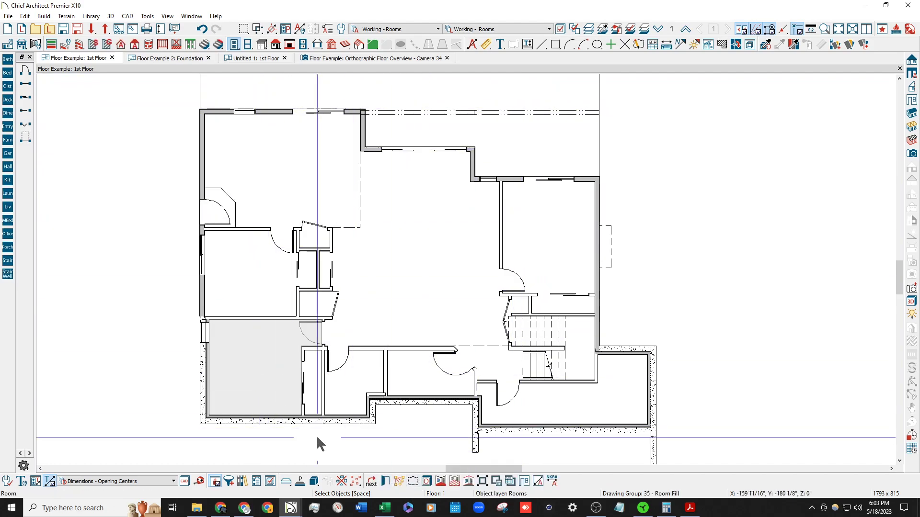
pyautogui.click(9, 44)
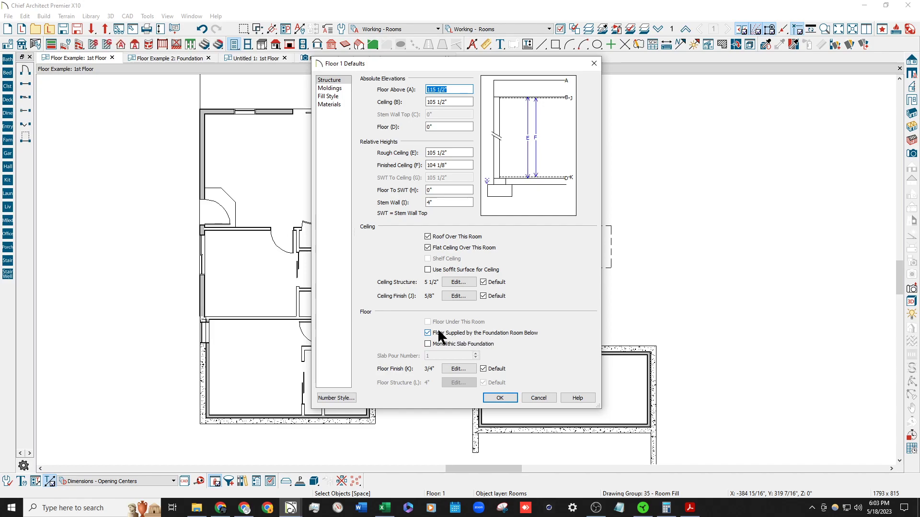
pyautogui.click(540, 398)
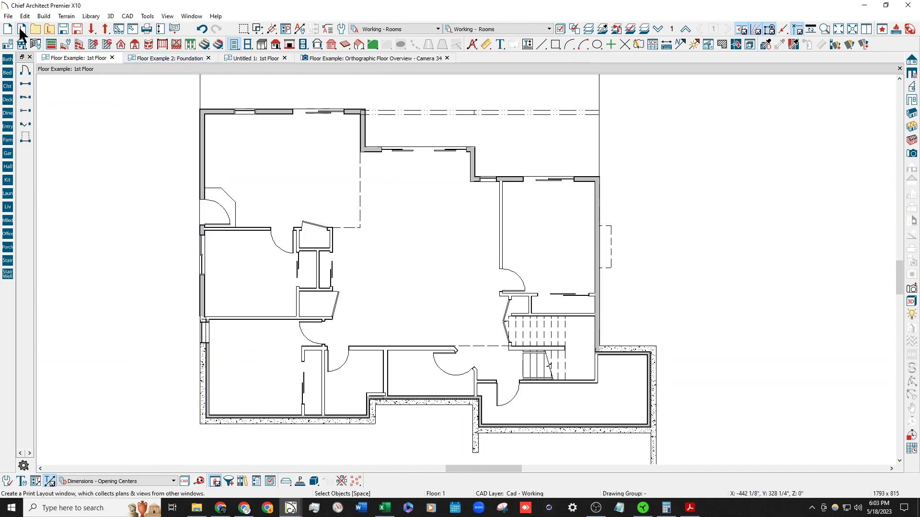
# Undo the last Floor 0 defaults change and review the structure defaults of Floor 0 and Floor 1.
pyautogui.click(202, 29)
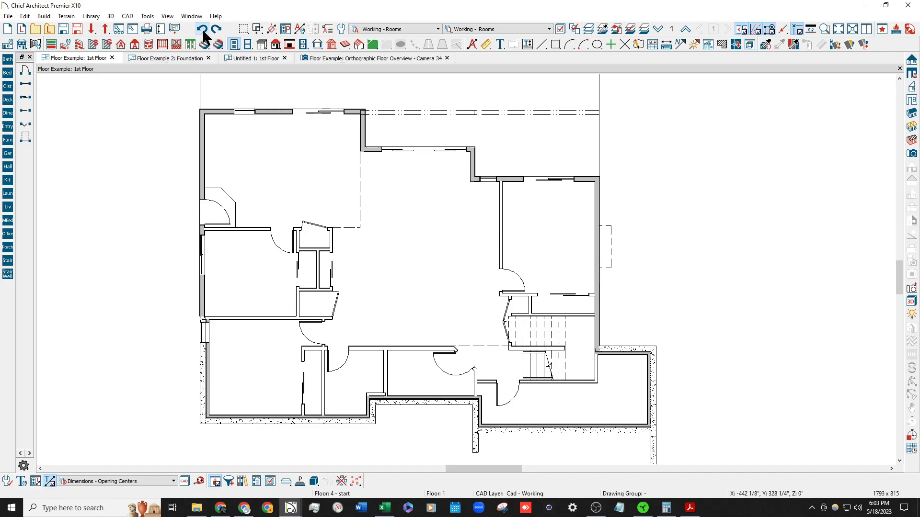
pyautogui.click(272, 126)
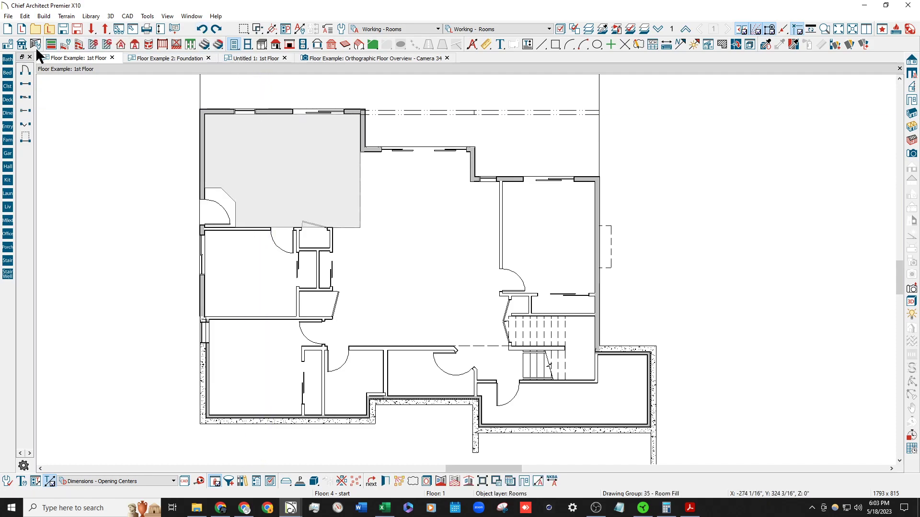
pyautogui.click(658, 30)
pyautogui.click(7, 46)
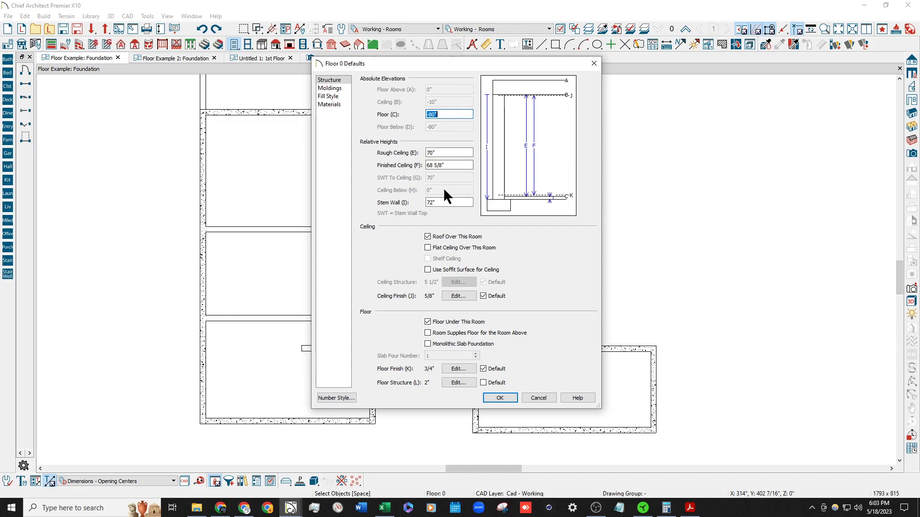
pyautogui.press('Escape')
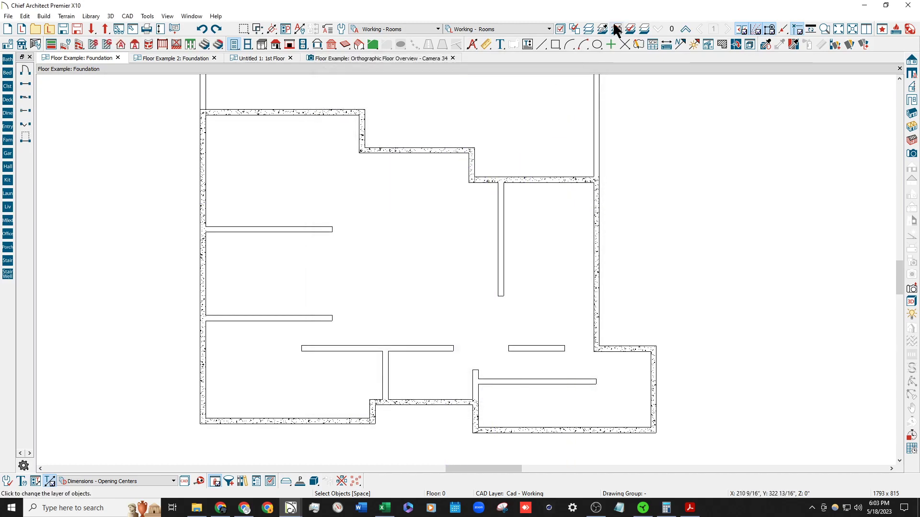
pyautogui.click(685, 29)
pyautogui.click(8, 44)
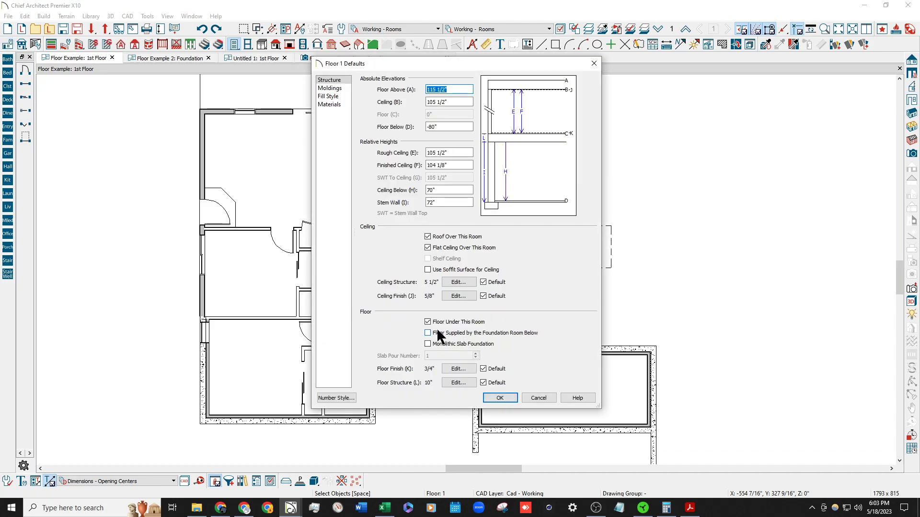
pyautogui.press('Escape')
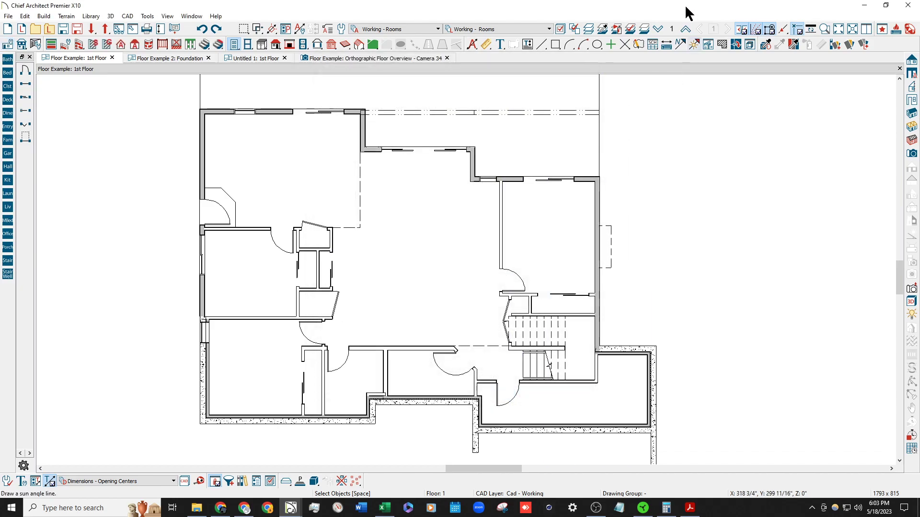
# In the Floor 0 defaults, make rooms supply the floor for the room above and set the concrete floor structure to 4" thick.
pyautogui.click(657, 29)
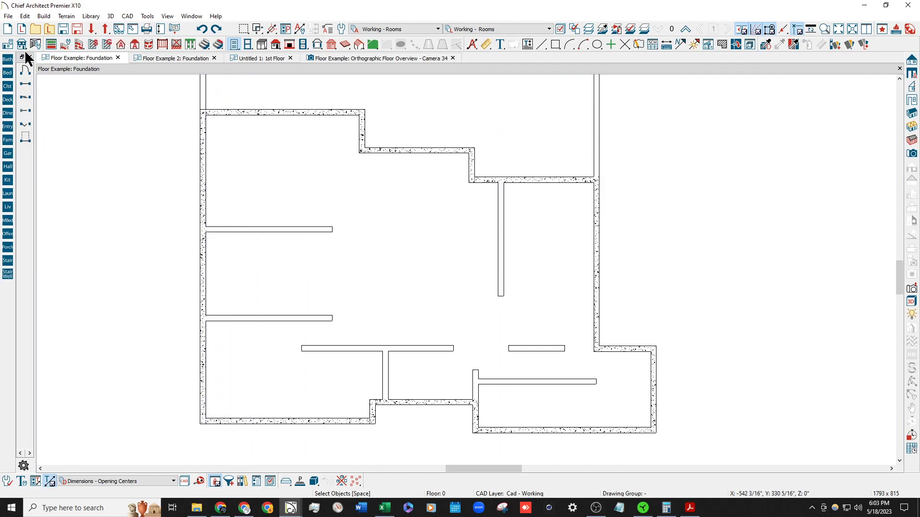
pyautogui.click(8, 44)
pyautogui.click(451, 333)
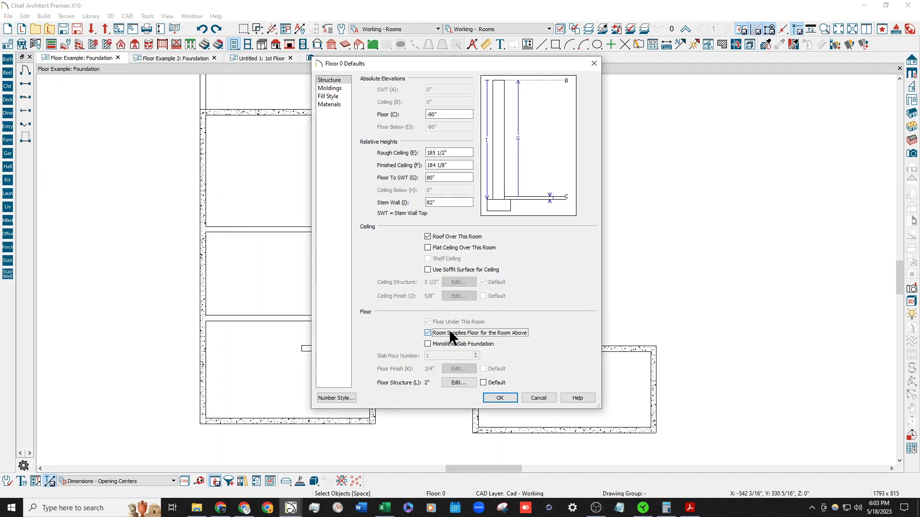
pyautogui.click(458, 382)
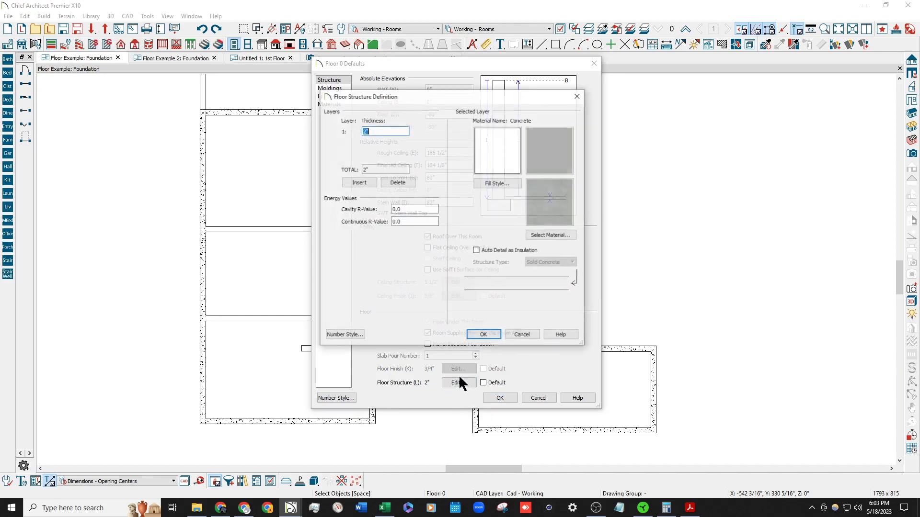
pyautogui.write('4')
pyautogui.click(484, 334)
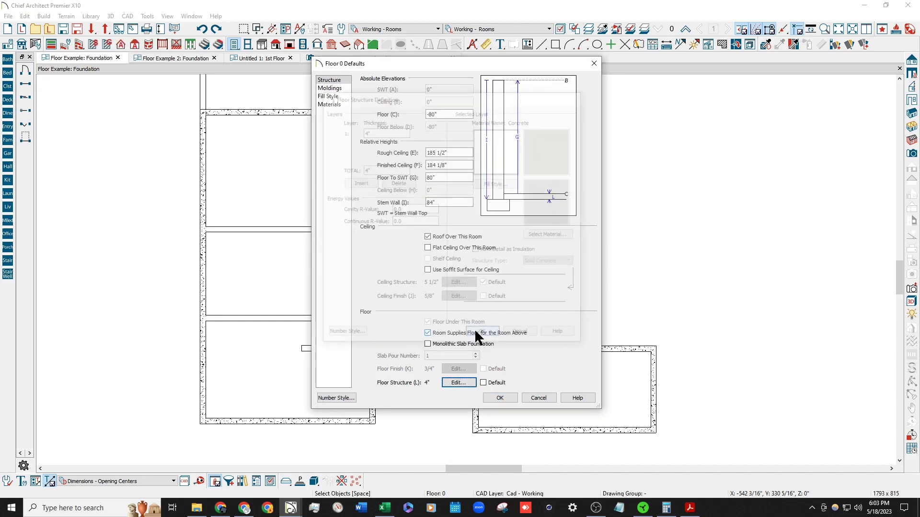
# Set the Floor 0 default stem wall height to 4" and the floor elevation to 0".
pyautogui.write('4')
pyautogui.press('Tab')
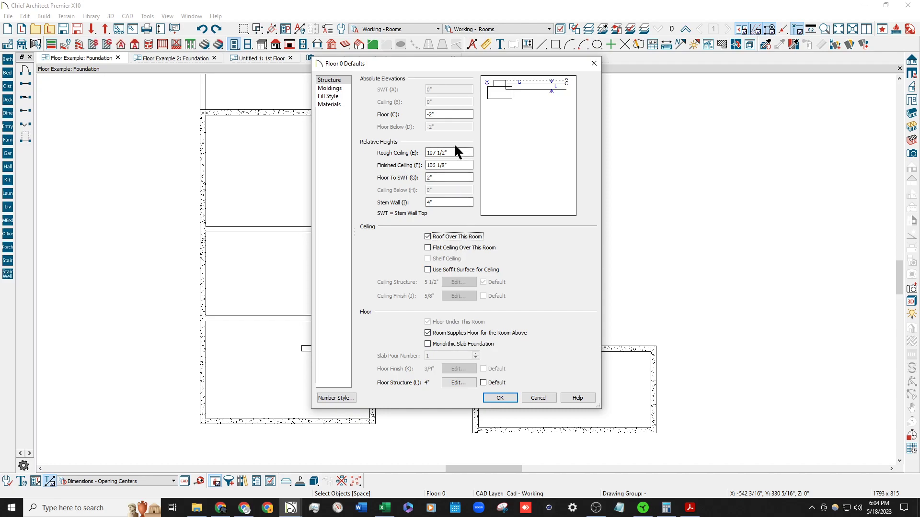
pyautogui.doubleClick(444, 114)
pyautogui.write('0')
pyautogui.press('Tab')
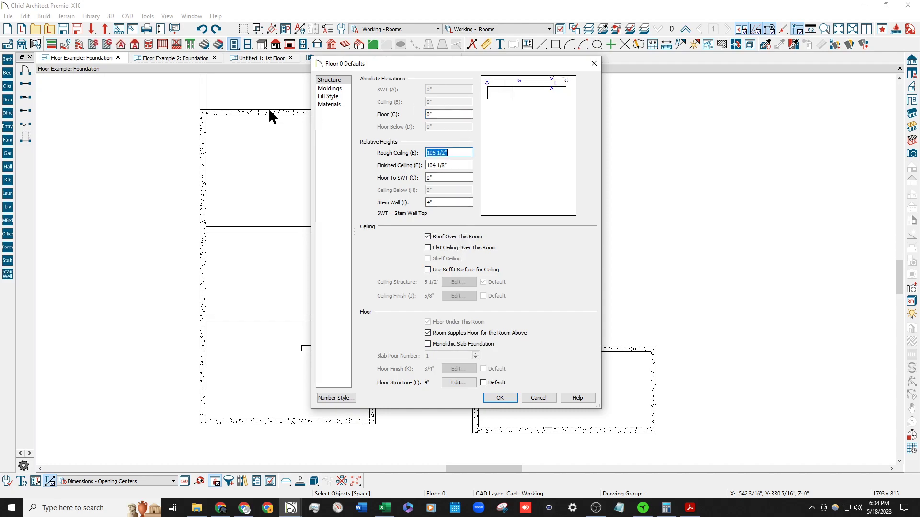
pyautogui.click(494, 397)
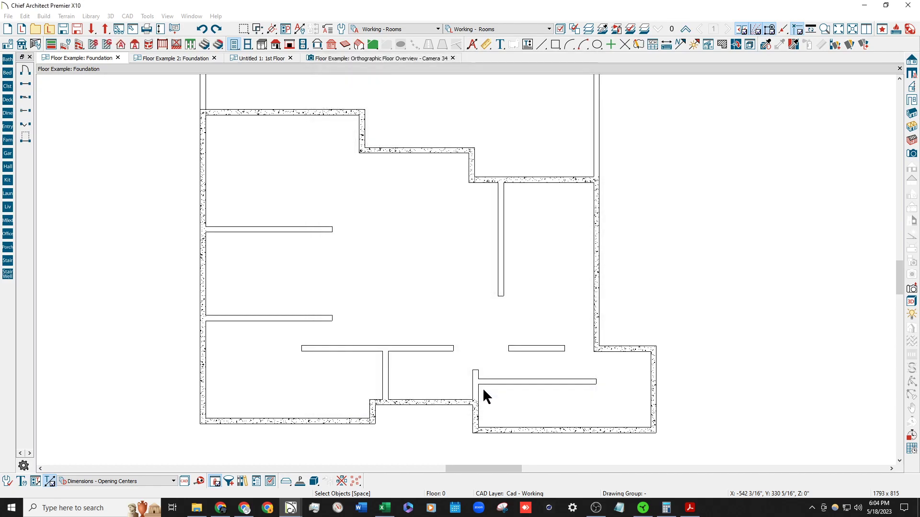
# Set the foundation defaults to a 4" slab at the top of the stem wall with a 4" minimum stem wall height.
pyautogui.click(685, 28)
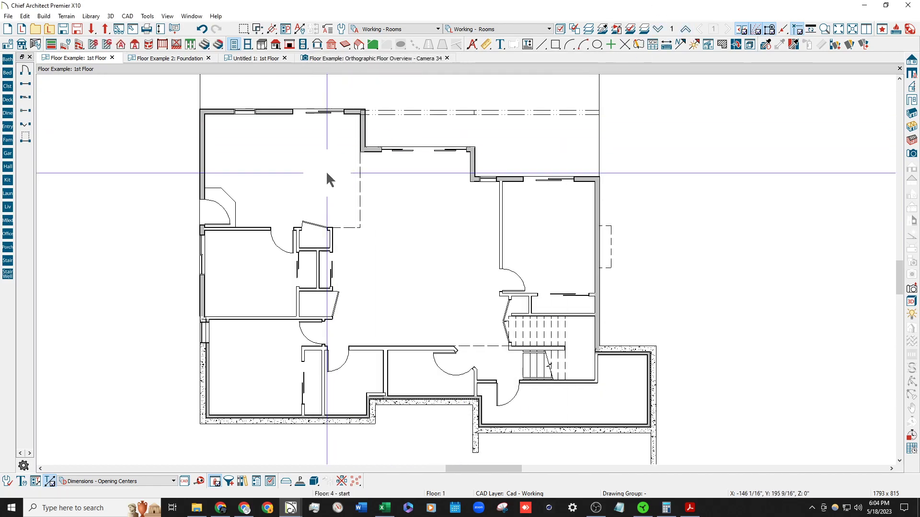
pyautogui.click(327, 28)
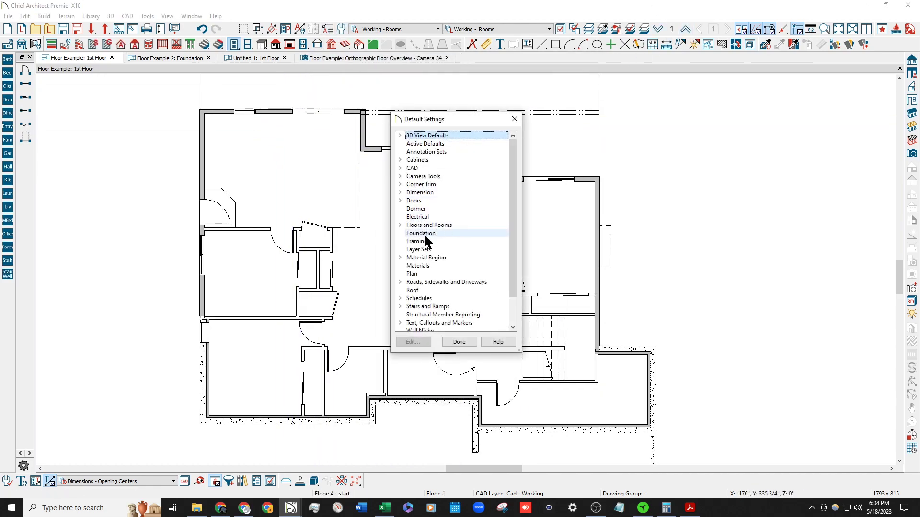
pyautogui.doubleClick(430, 232)
pyautogui.doubleClick(463, 188)
pyautogui.write('4')
pyautogui.click(472, 201)
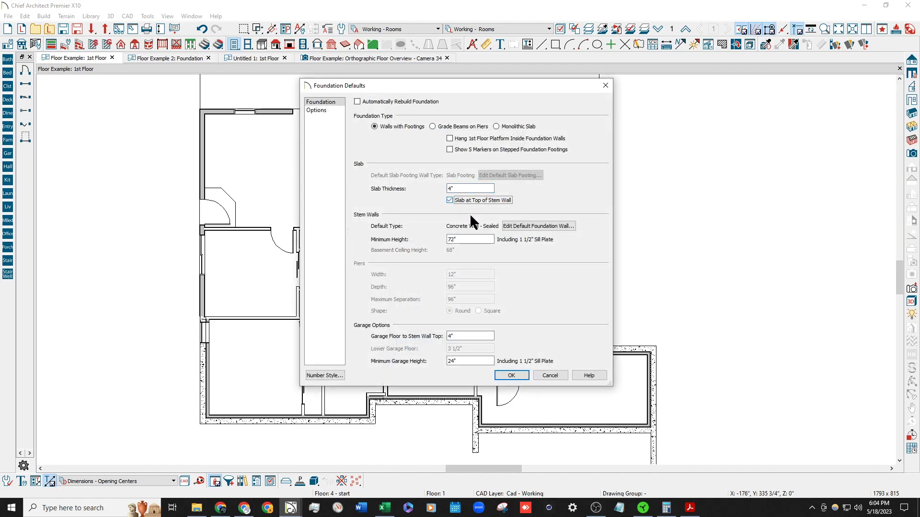
pyautogui.doubleClick(472, 239)
pyautogui.write('4')
pyautogui.press('Tab')
pyautogui.click(499, 374)
pyautogui.click(446, 338)
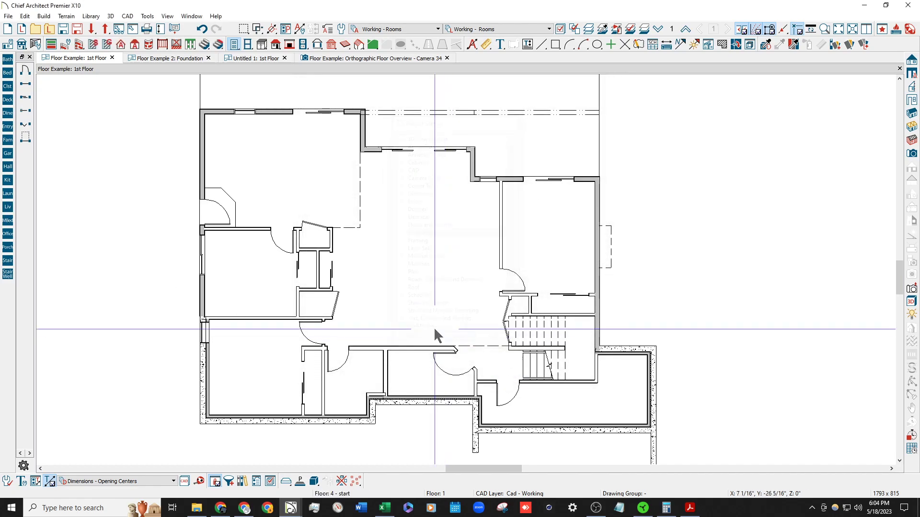
# Check the Floor 1 defaults and the structure settings of the first floor's upper-left room.
pyautogui.click(277, 150)
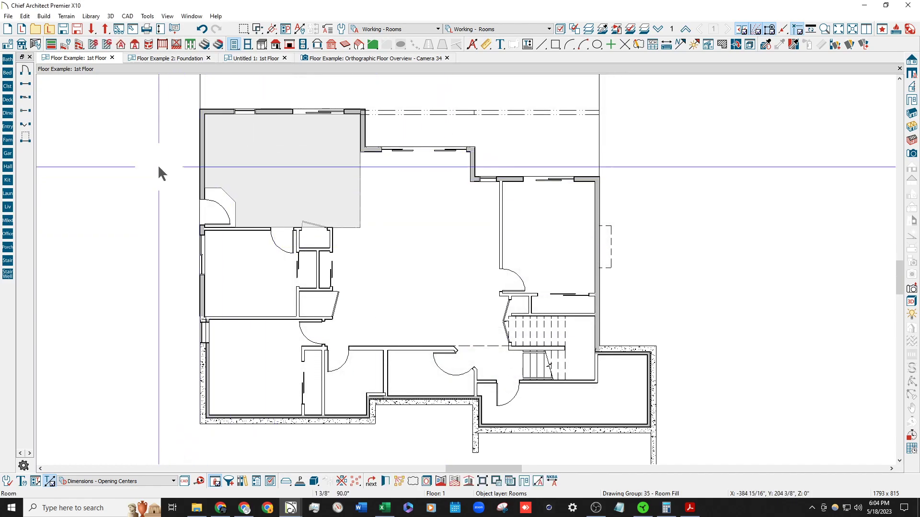
pyautogui.click(6, 44)
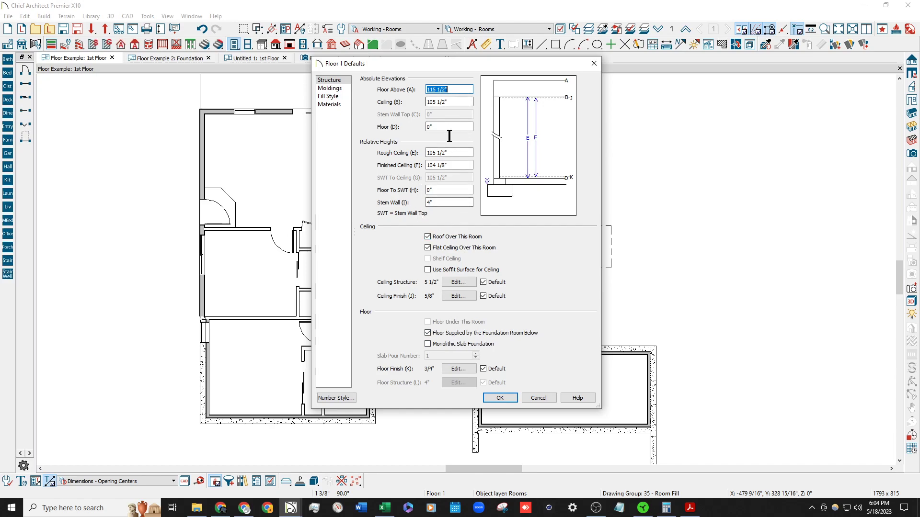
pyautogui.click(507, 398)
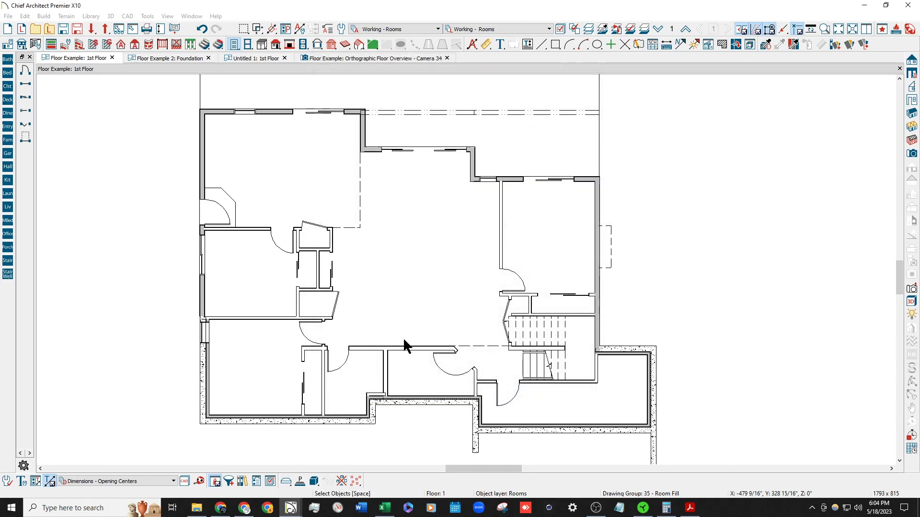
pyautogui.doubleClick(307, 171)
pyautogui.click(326, 81)
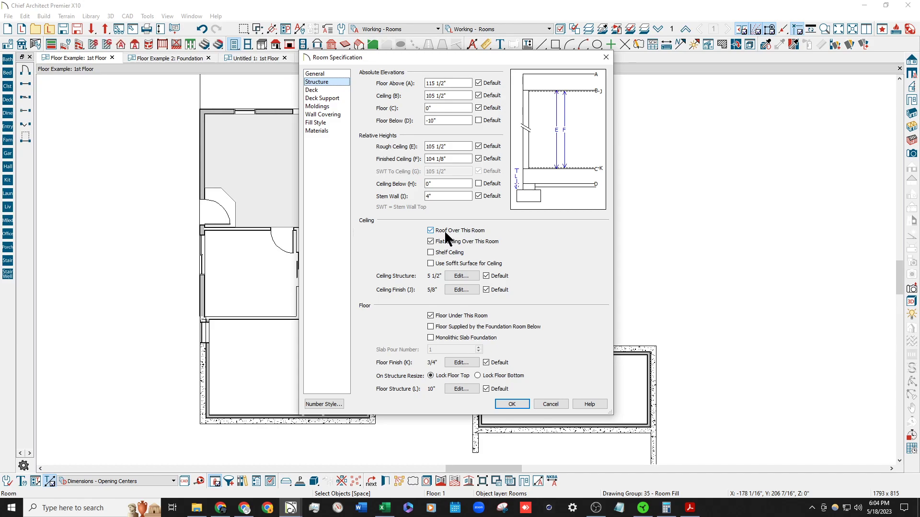
pyautogui.press('Return')
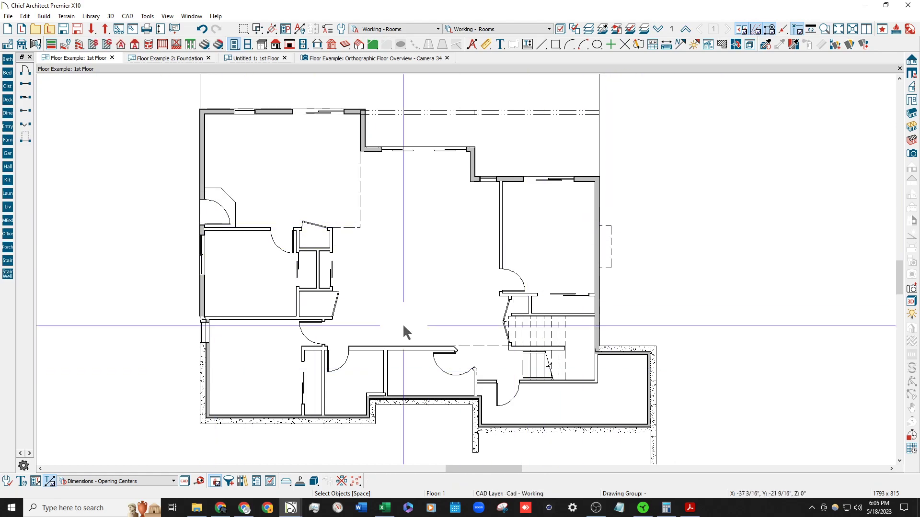
# Have Bedroom #3's floor supplied by the foundation room below, restore its default Floor To SWT and stem wall heights, and return to the foundation plan.
pyautogui.doubleClick(204, 340)
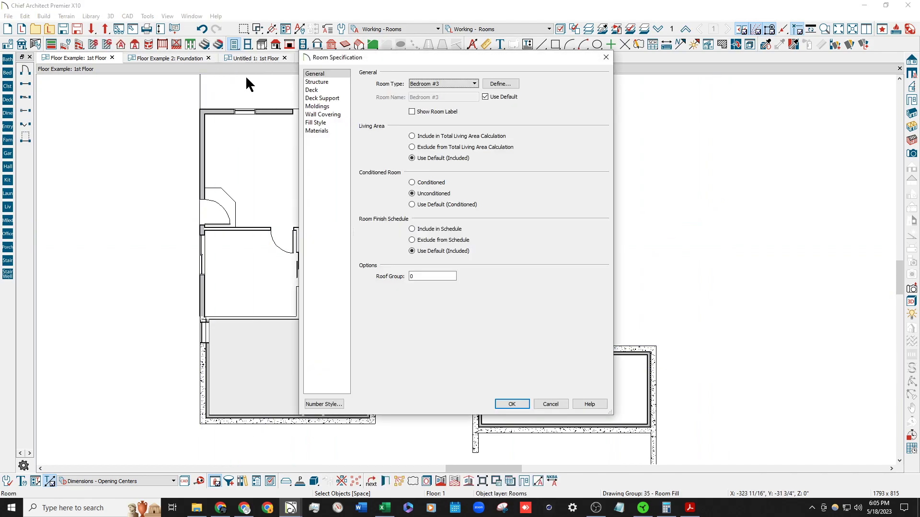
pyautogui.click(316, 82)
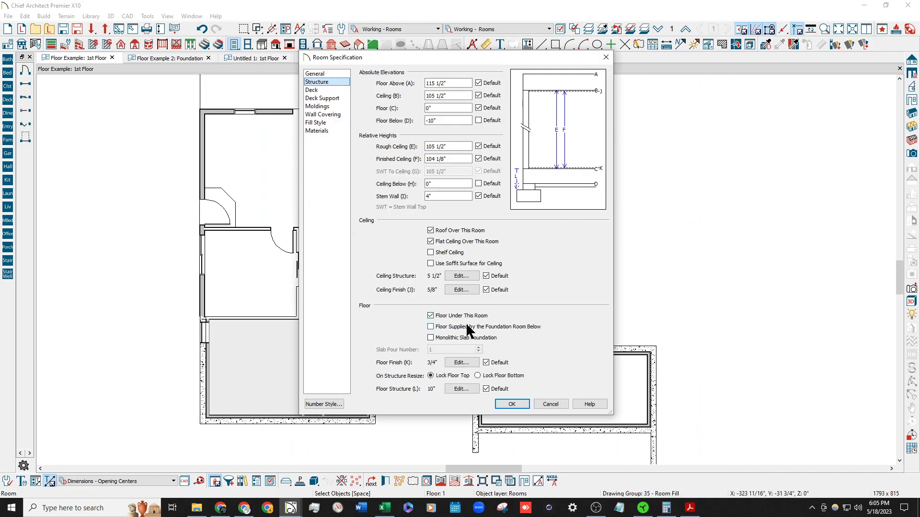
pyautogui.click(467, 327)
pyautogui.click(479, 183)
pyautogui.click(478, 196)
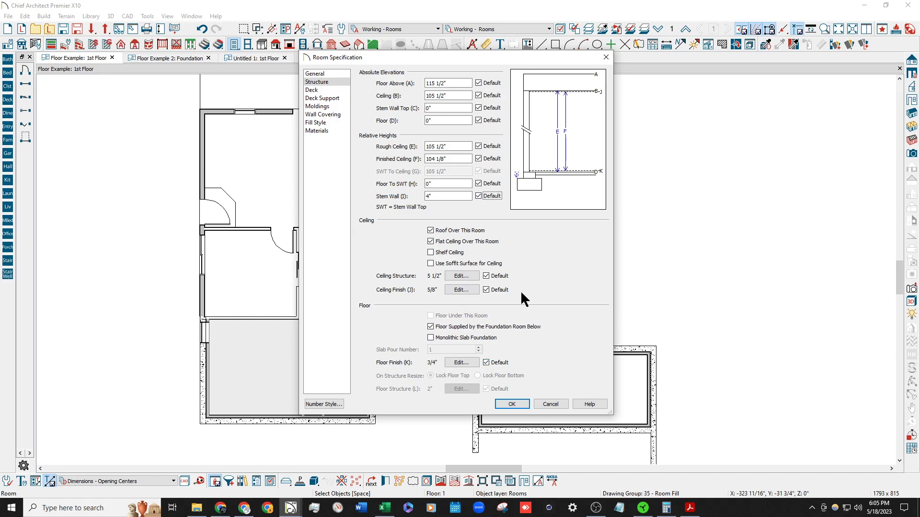
pyautogui.click(509, 404)
pyautogui.click(658, 29)
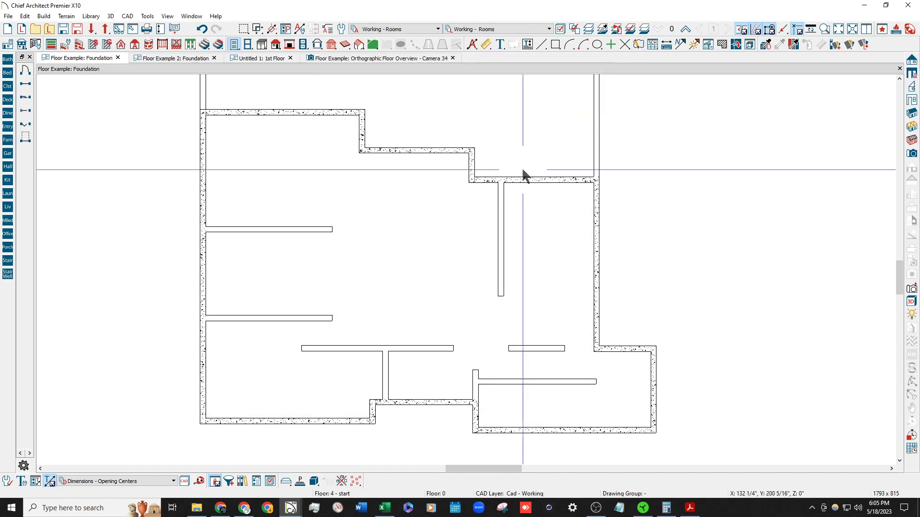
# Restore the default floor structure of the large foundation room, replacing its custom slab with the 4" default.
pyautogui.doubleClick(344, 327)
pyautogui.click(316, 82)
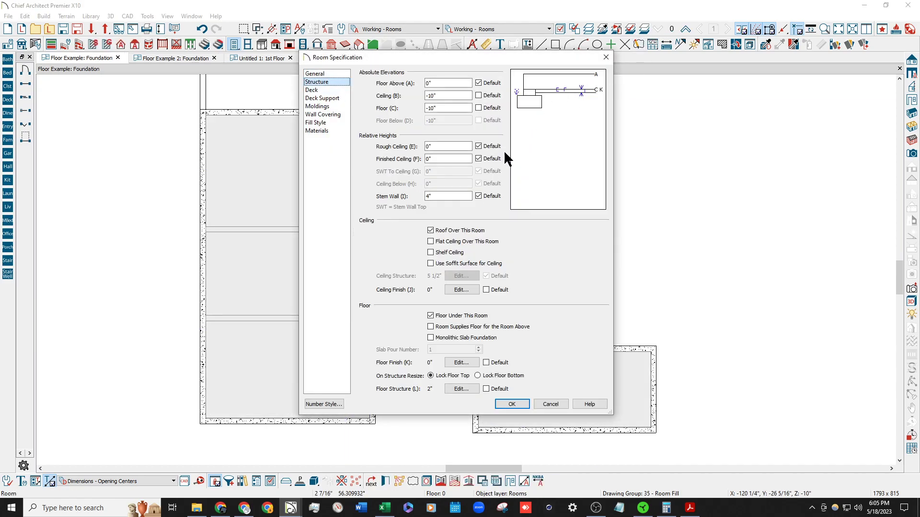
pyautogui.click(467, 391)
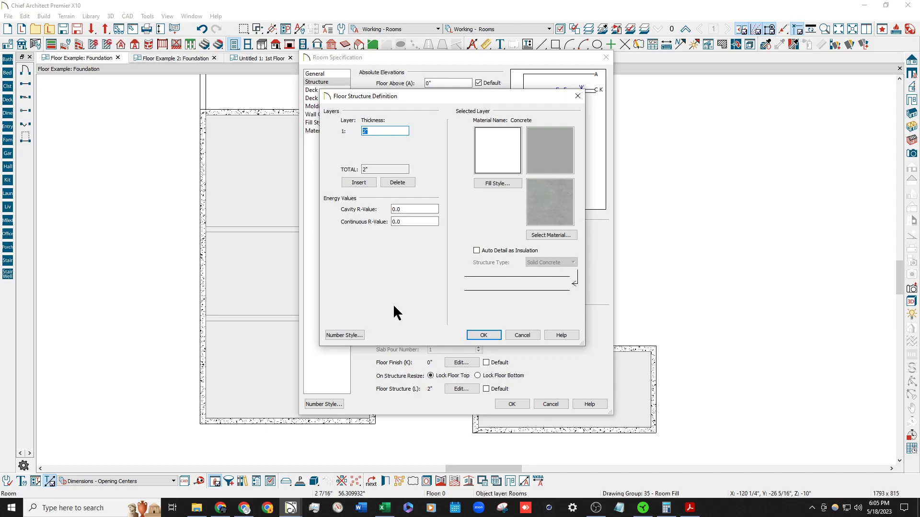
pyautogui.press('Escape')
pyautogui.click(487, 388)
pyautogui.click(504, 402)
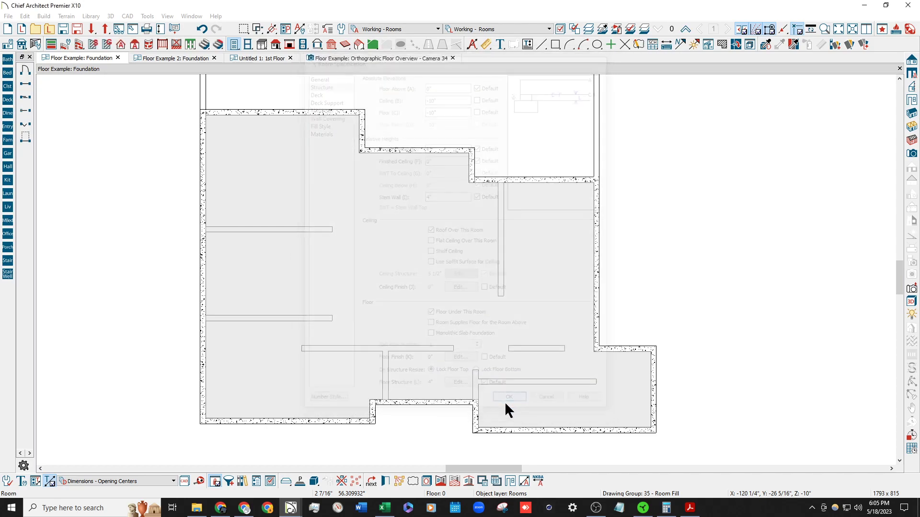
# Have the large foundation room supply the floor for the room above and restore its default floor elevation, Floor To SWT and stem wall heights.
pyautogui.doubleClick(399, 232)
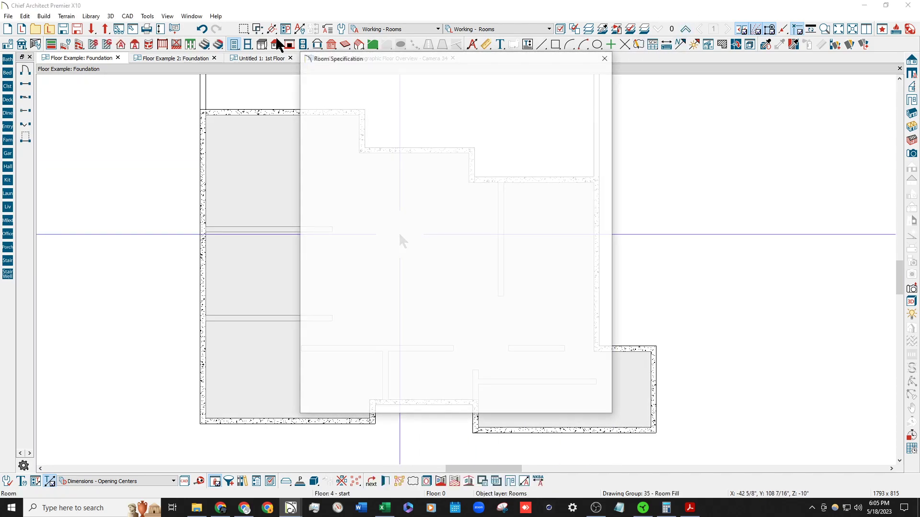
pyautogui.click(326, 82)
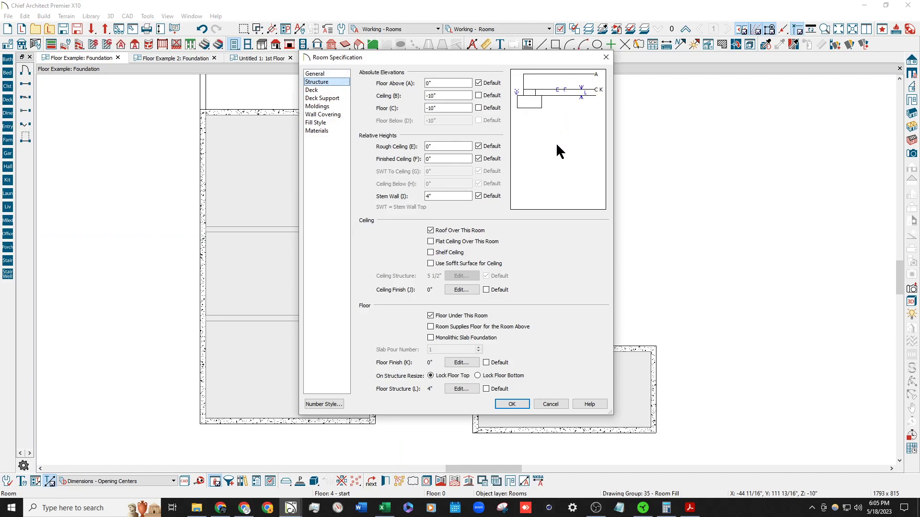
pyautogui.click(430, 326)
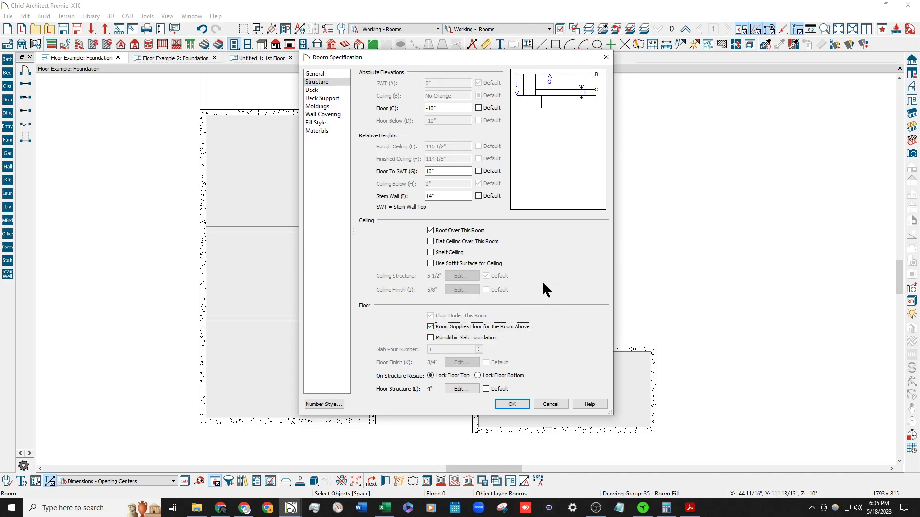
pyautogui.click(481, 195)
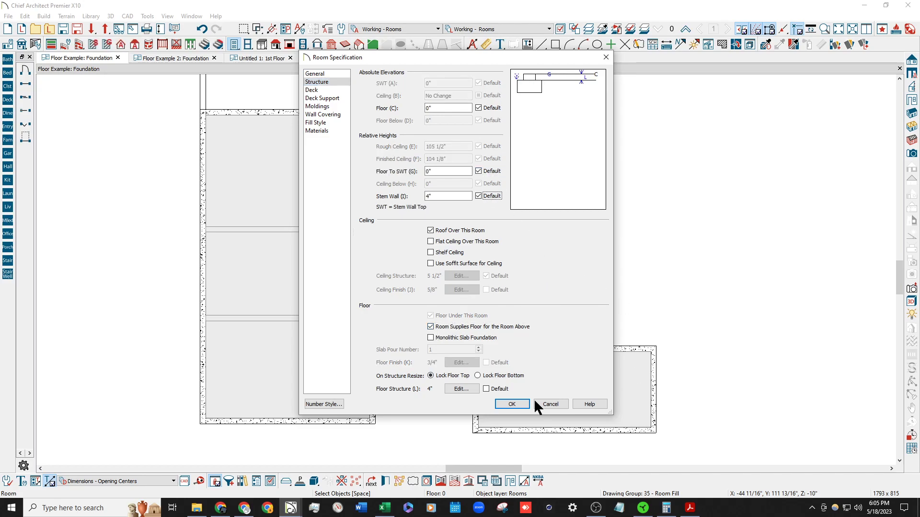
pyautogui.click(510, 403)
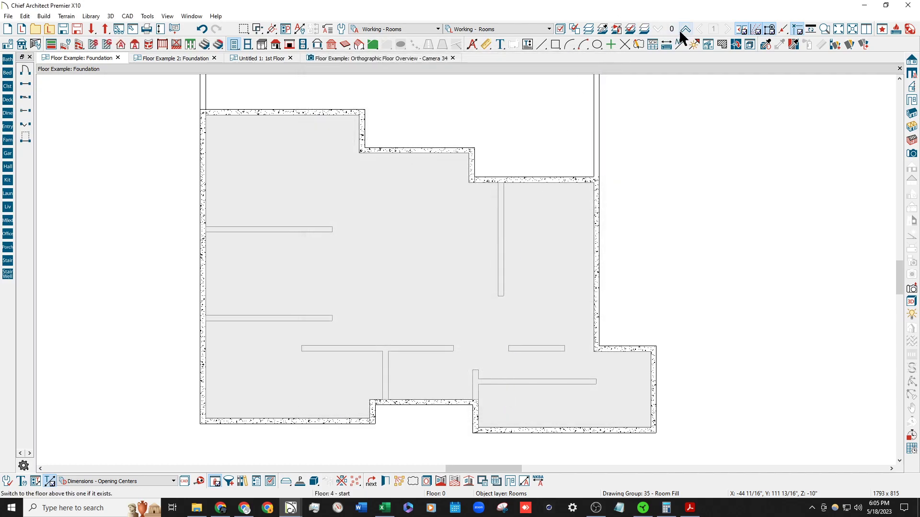
# On the first floor, restore Bedroom #3's floor elevation to its default of 0".
pyautogui.click(685, 30)
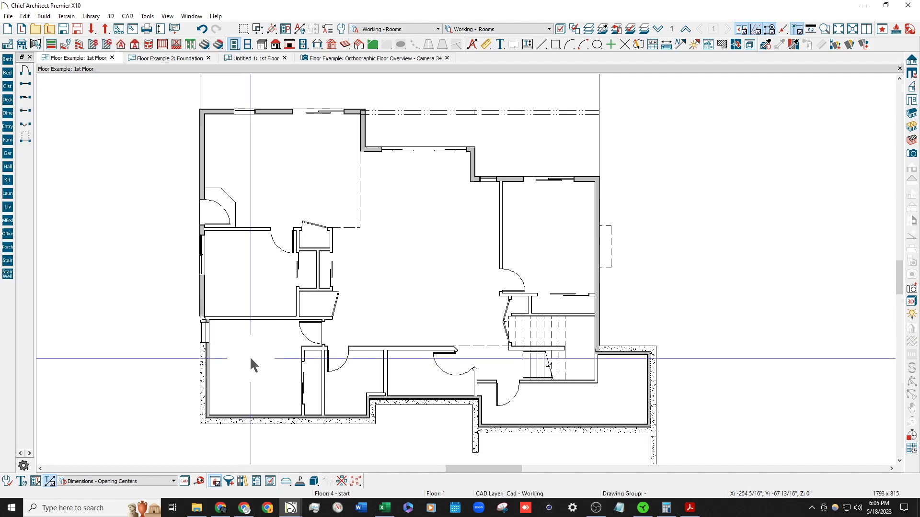
pyautogui.doubleClick(250, 354)
pyautogui.click(317, 82)
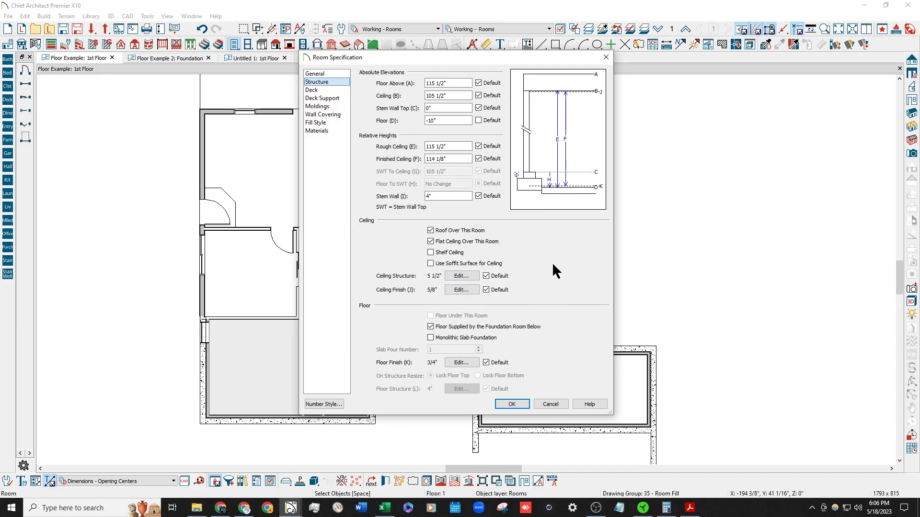
pyautogui.click(479, 120)
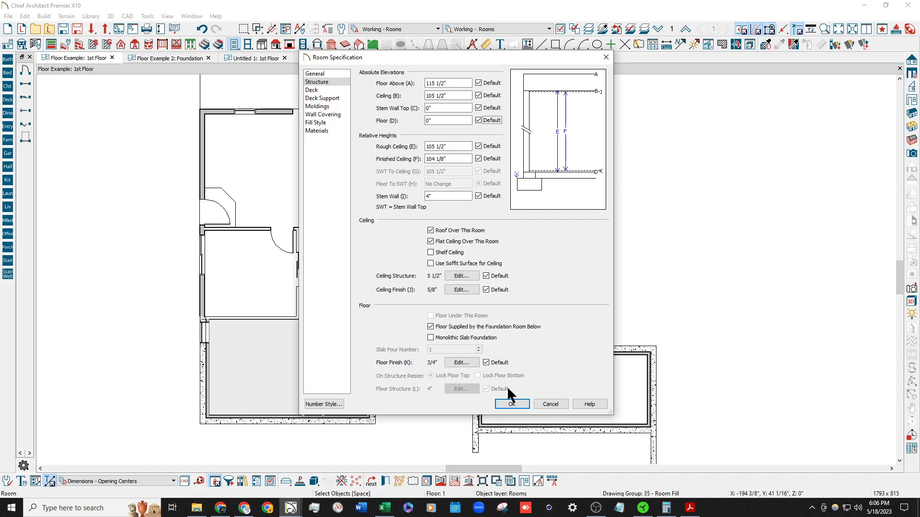
pyautogui.click(512, 404)
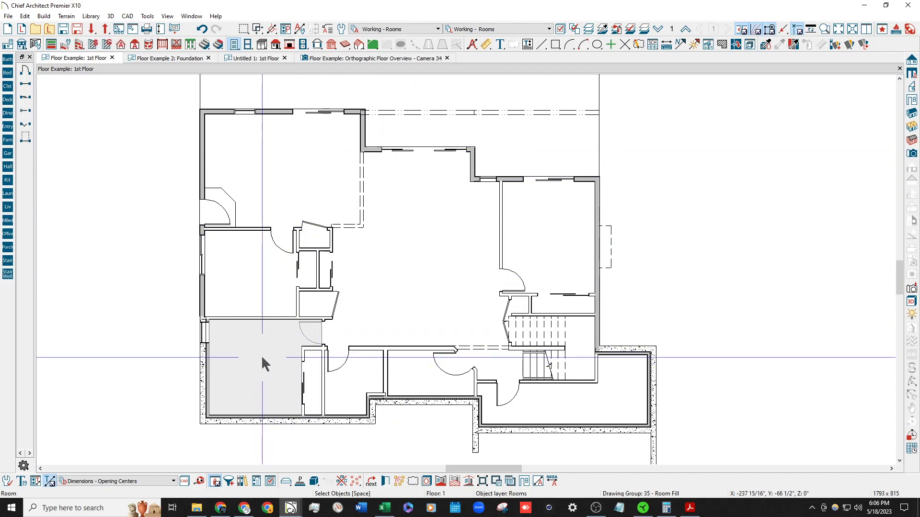
# Check Bedroom #3's structure settings to see which ones should be matched in other rooms.
pyautogui.click(398, 480)
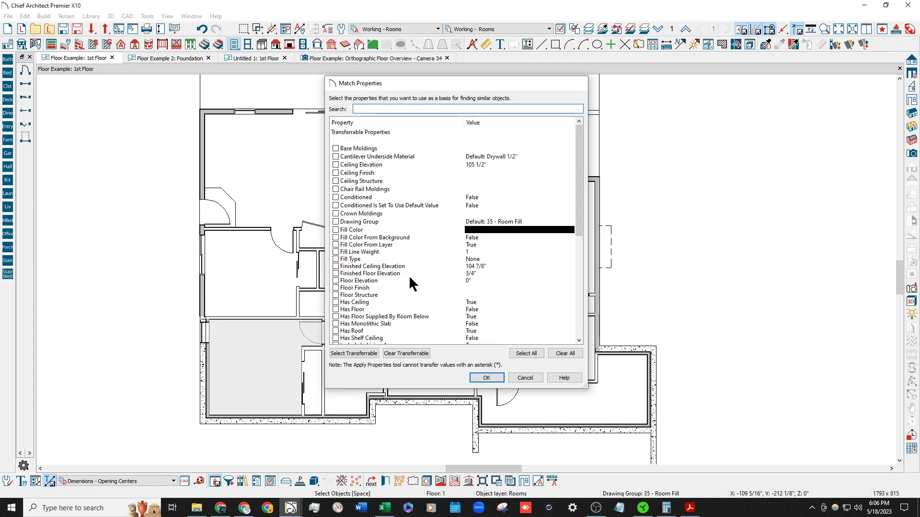
pyautogui.press('Escape')
pyautogui.doubleClick(272, 367)
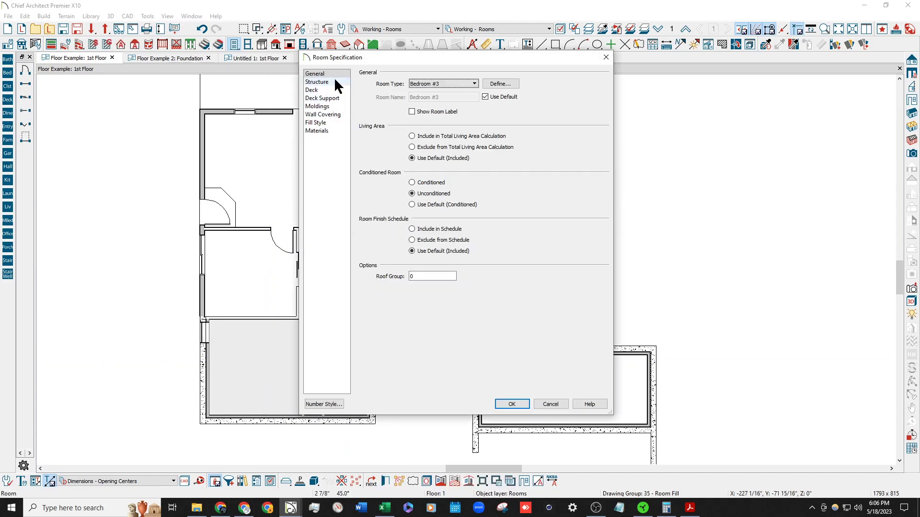
pyautogui.click(316, 82)
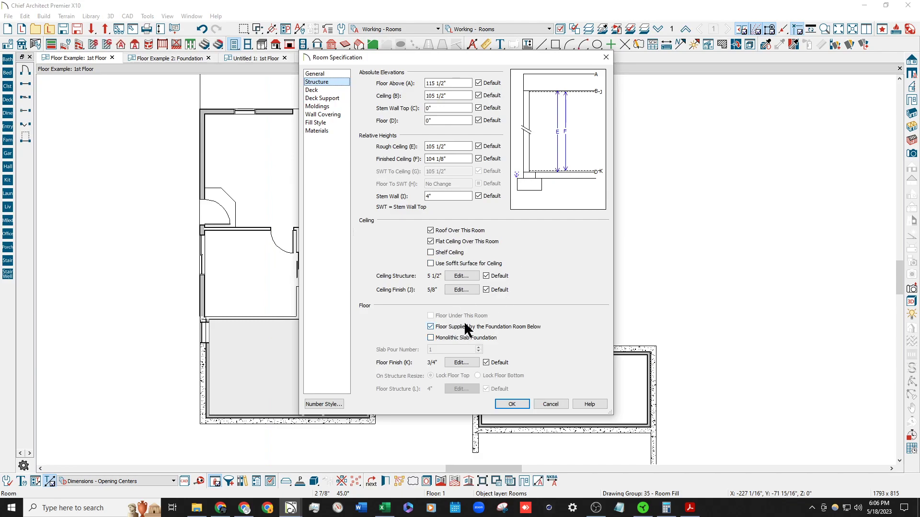
pyautogui.press('Escape')
# Start matching Bedroom #3's properties, choosing Has Floor Supplied By Room Below, Floor Structure and Floor Elevation.
pyautogui.click(399, 481)
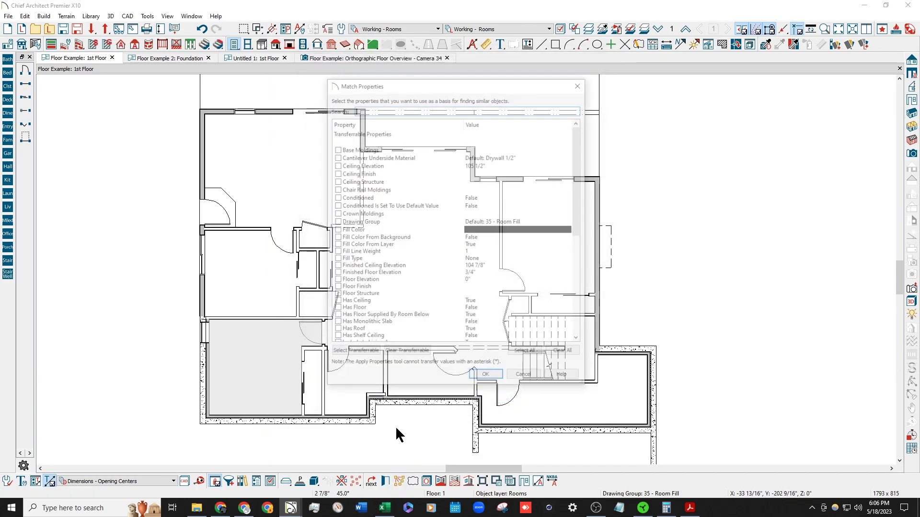
pyautogui.write('has')
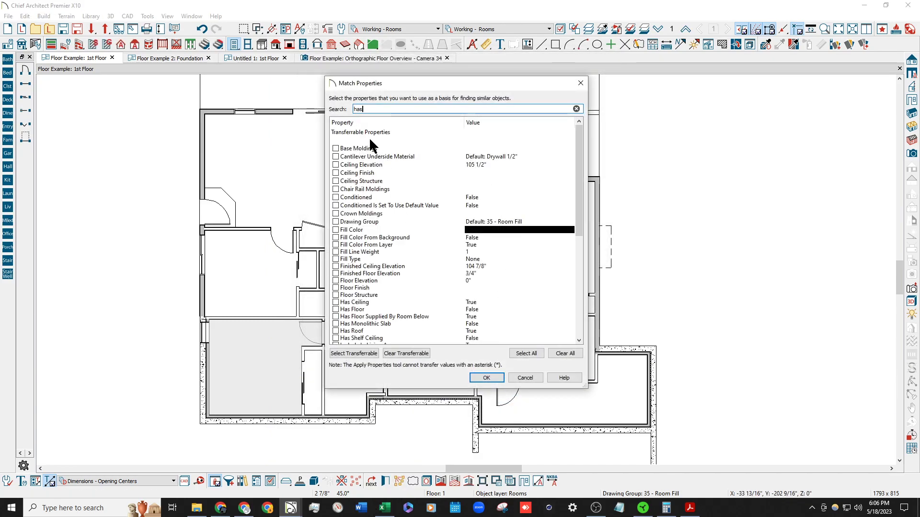
pyautogui.click(336, 160)
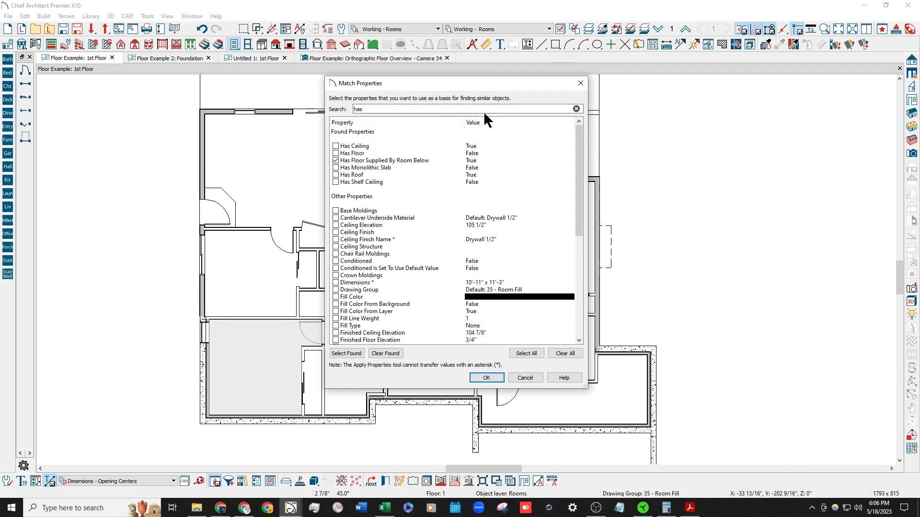
pyautogui.press('BackSpace')
pyautogui.write('floor')
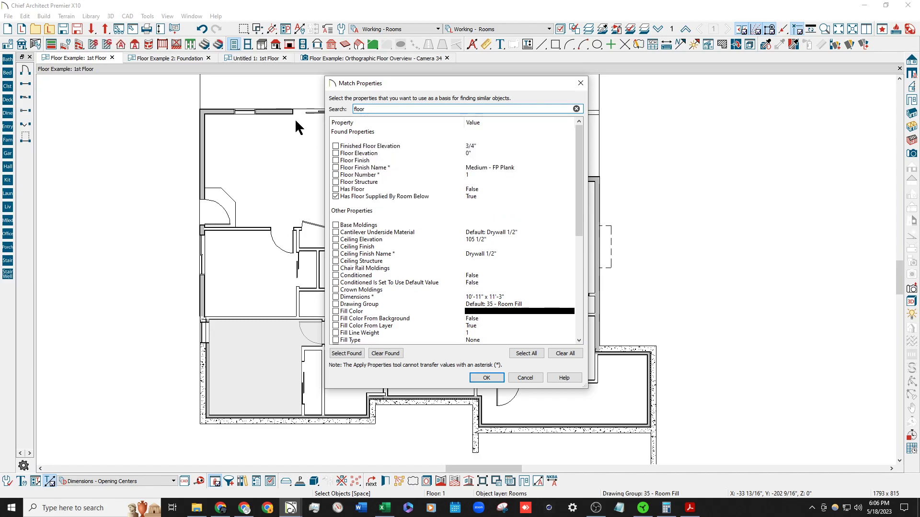
pyautogui.click(336, 182)
pyautogui.click(336, 154)
# Add Stem Wall Height and Stem Wall Top Elevation to the matched properties and accept the selection.
pyautogui.moveTo(366, 109); pyautogui.dragTo(338, 109)
pyautogui.write('ste')
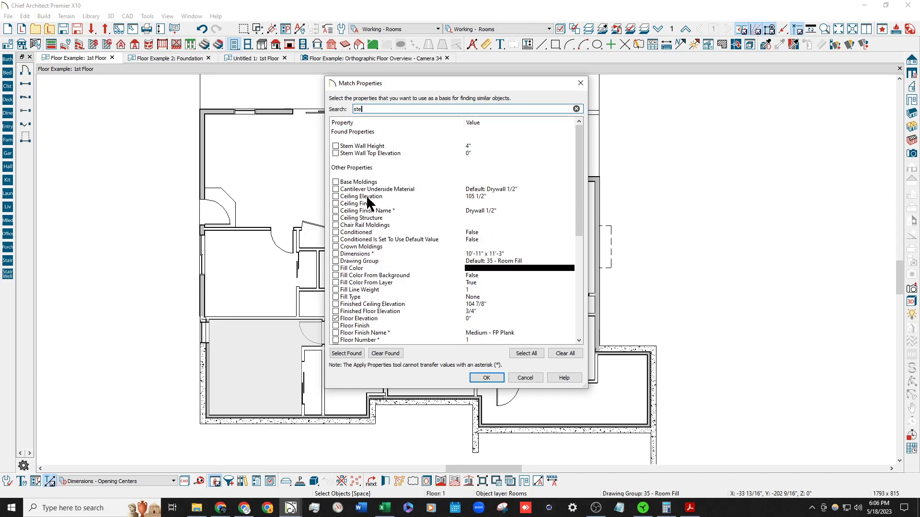
pyautogui.click(336, 147)
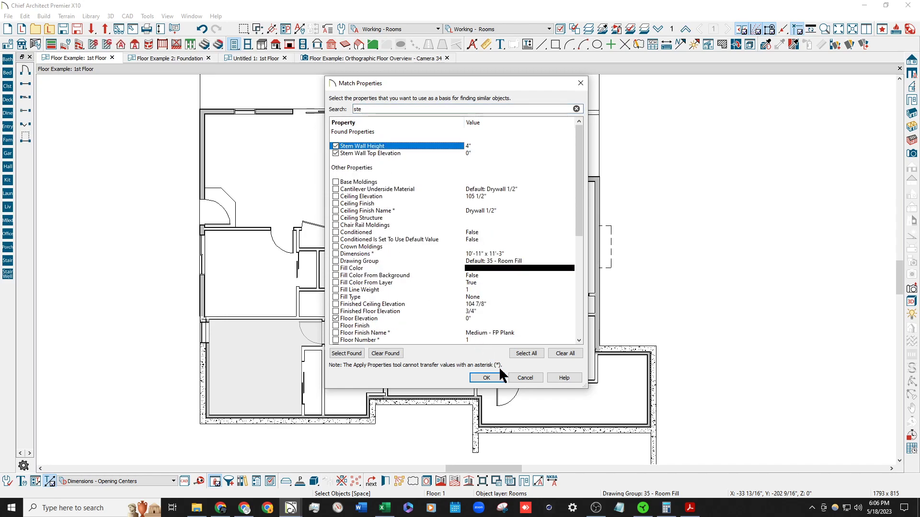
pyautogui.click(495, 377)
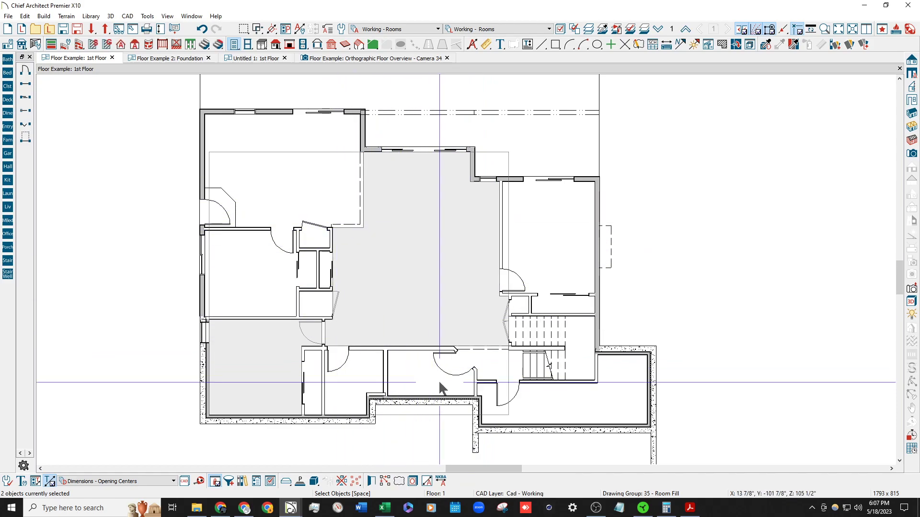
# Apply Bedroom #3's matched properties to the first floor's lower rooms, the stair area, and the right-hand bedroom with its closets.
pyautogui.scroll(2, 317, 388)
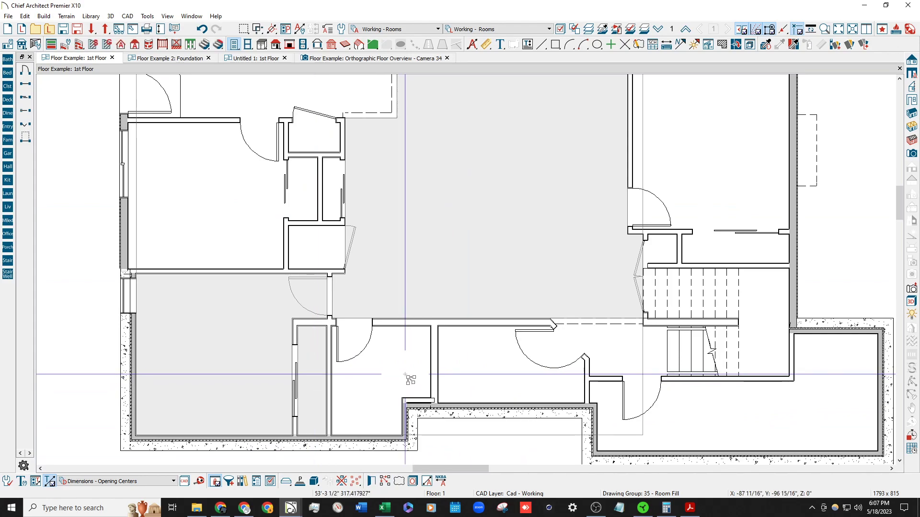
pyautogui.scroll(1, 556, 349)
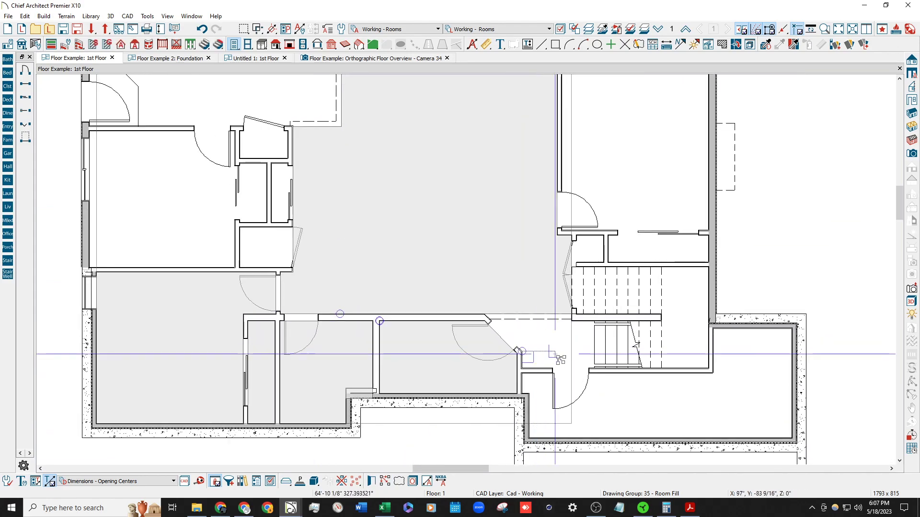
pyautogui.click(556, 349)
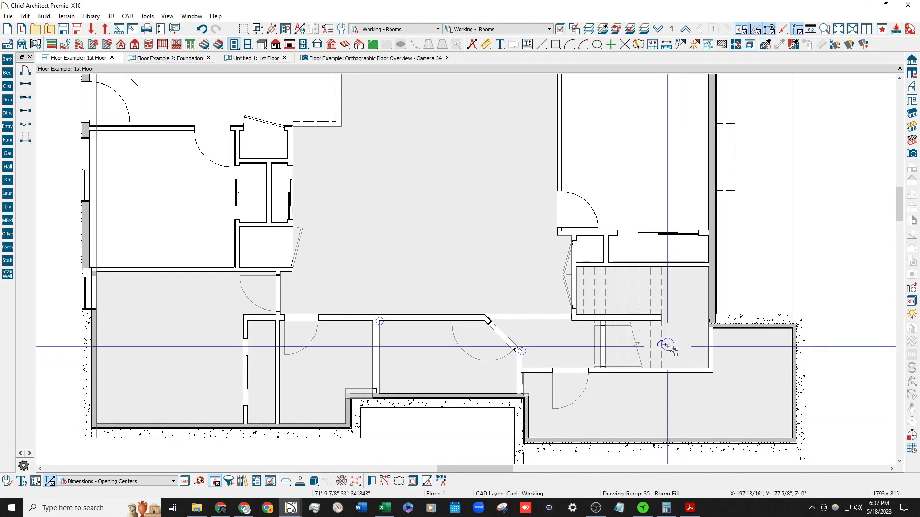
pyautogui.scroll(-2, 667, 345)
pyautogui.scroll(3, 631, 219)
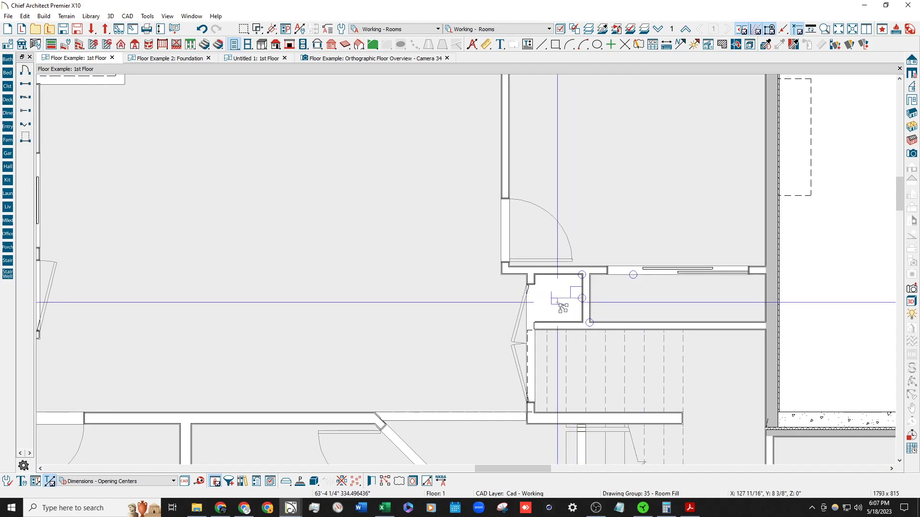
pyautogui.scroll(-3, 563, 308)
# Apply the same matched properties to the upper-left room, the left-hand bedroom and the small closets beside it.
pyautogui.scroll(3, 334, 291)
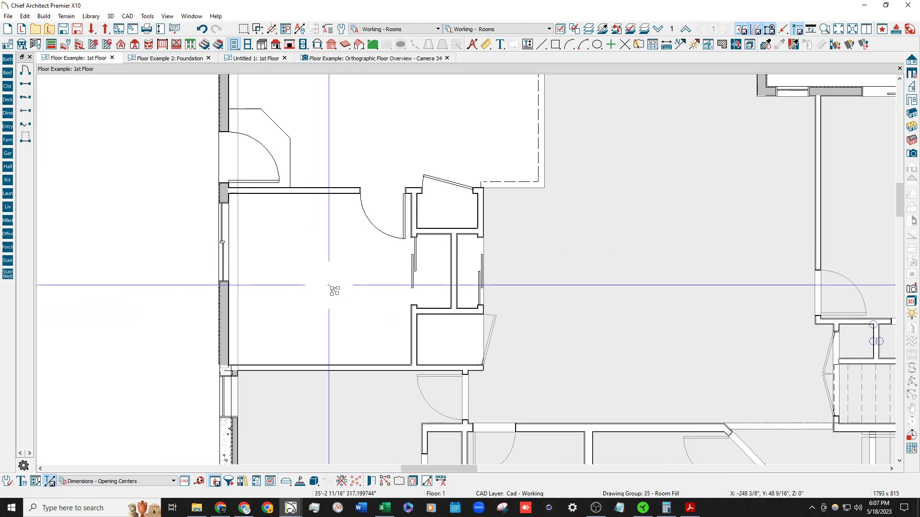
pyautogui.scroll(-2, 330, 292)
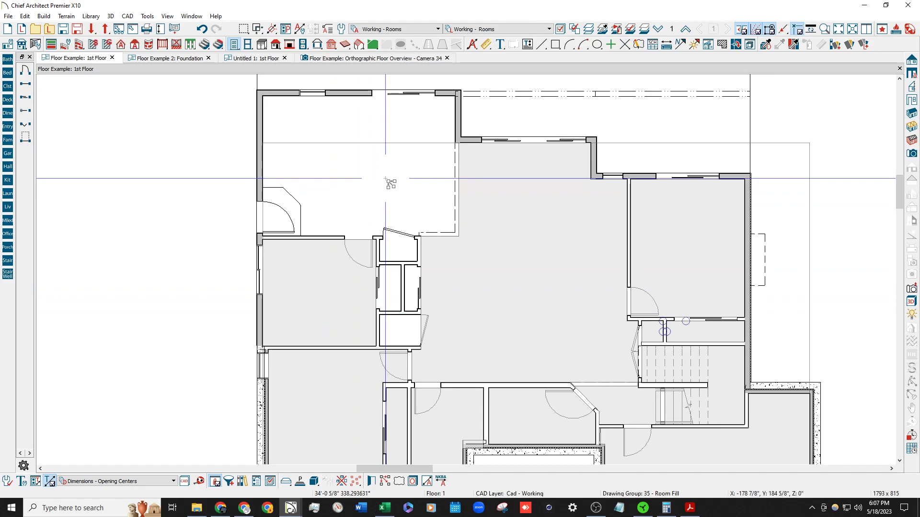
pyautogui.scroll(2, 385, 178)
pyautogui.click(401, 248)
pyautogui.scroll(-1, 367, 317)
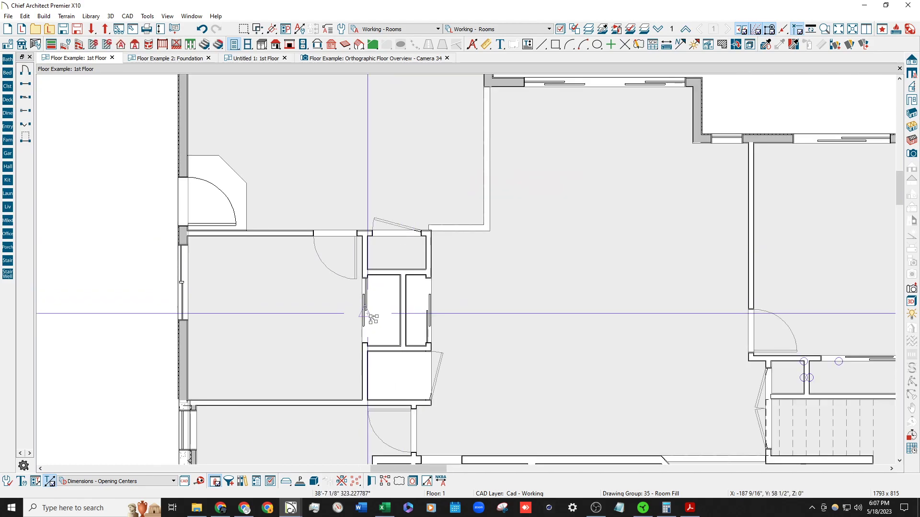
pyautogui.scroll(2, 365, 319)
pyautogui.click(384, 319)
pyautogui.scroll(2, 374, 330)
pyautogui.scroll(-2, 375, 332)
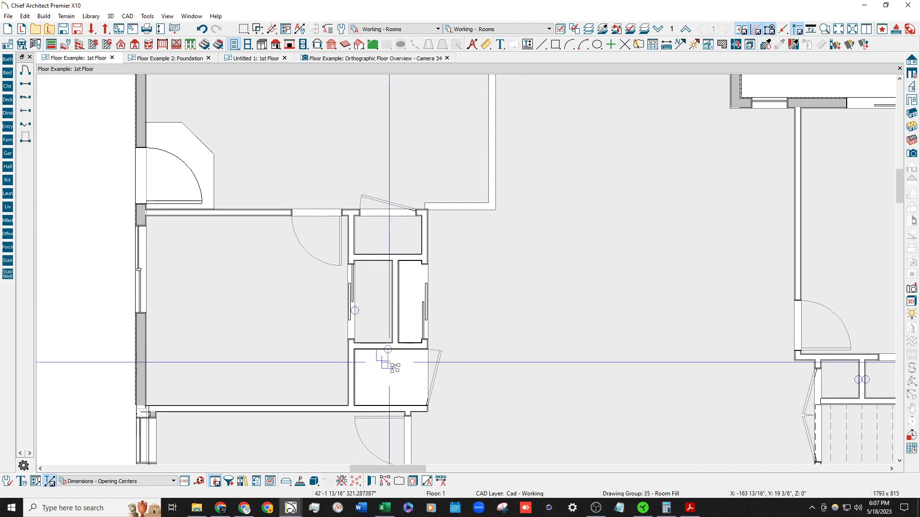
pyautogui.click(393, 376)
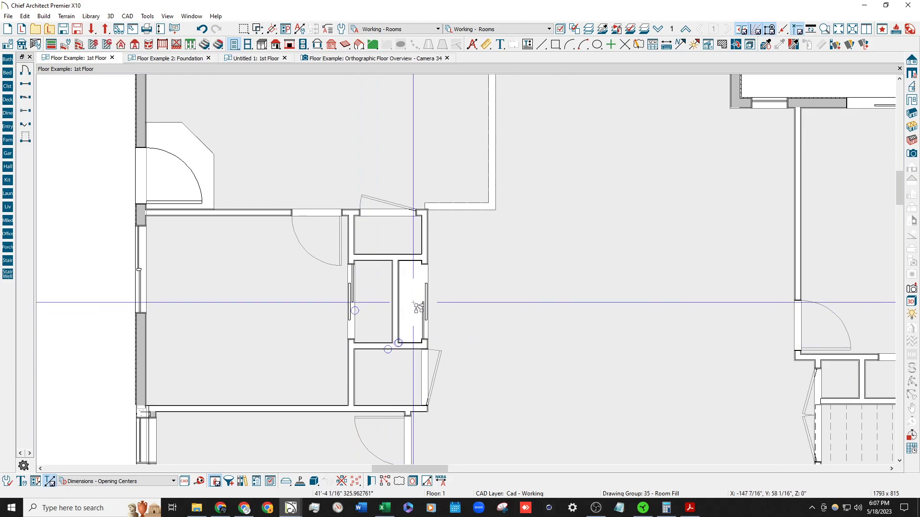
pyautogui.scroll(-1, 382, 293)
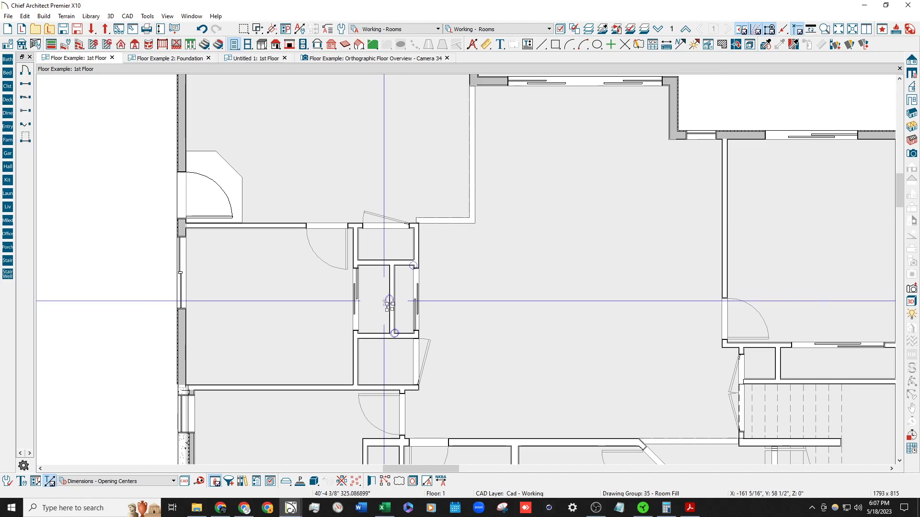
# Apply the matched room properties to the large central room, the upper-left room and the left-hand bedroom.
pyautogui.scroll(-4, 378, 306)
pyautogui.click(416, 283)
pyautogui.click(340, 207)
pyautogui.click(322, 278)
pyautogui.click(410, 285)
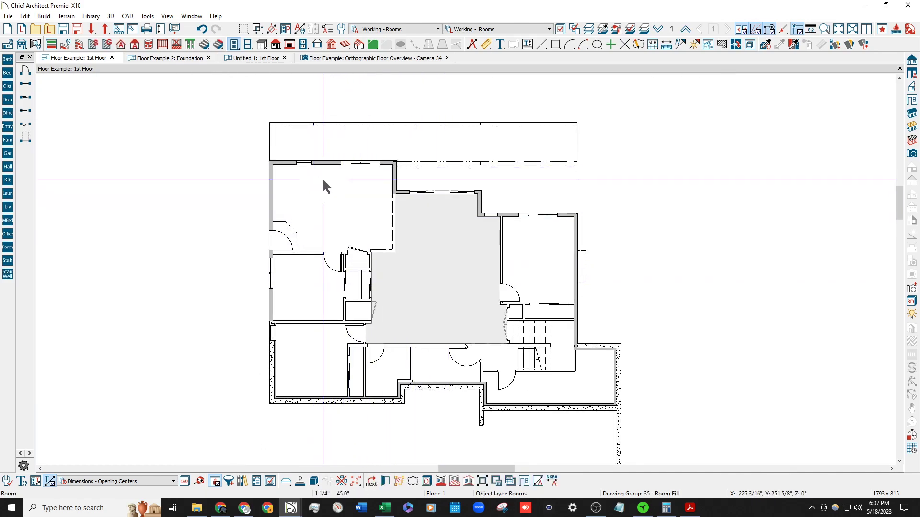
# Reset the main foundation room's stem wall to the 4" default and its floor elevation and floor-to-stem-wall-top height to their defaults.
pyautogui.click(658, 29)
pyautogui.doubleClick(386, 273)
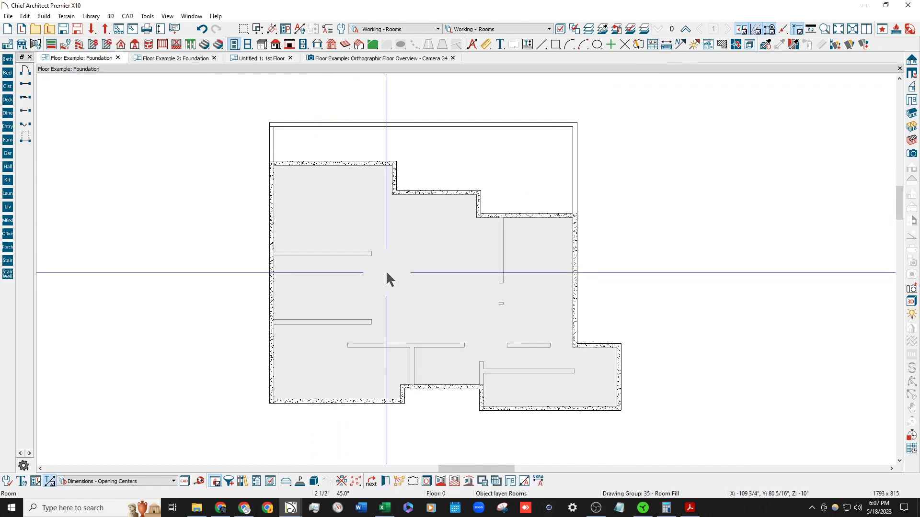
pyautogui.click(337, 70)
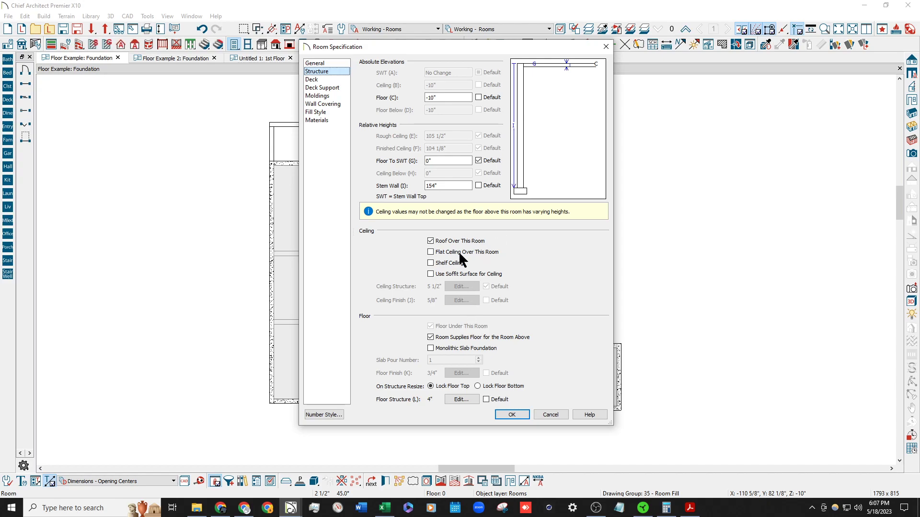
pyautogui.click(479, 185)
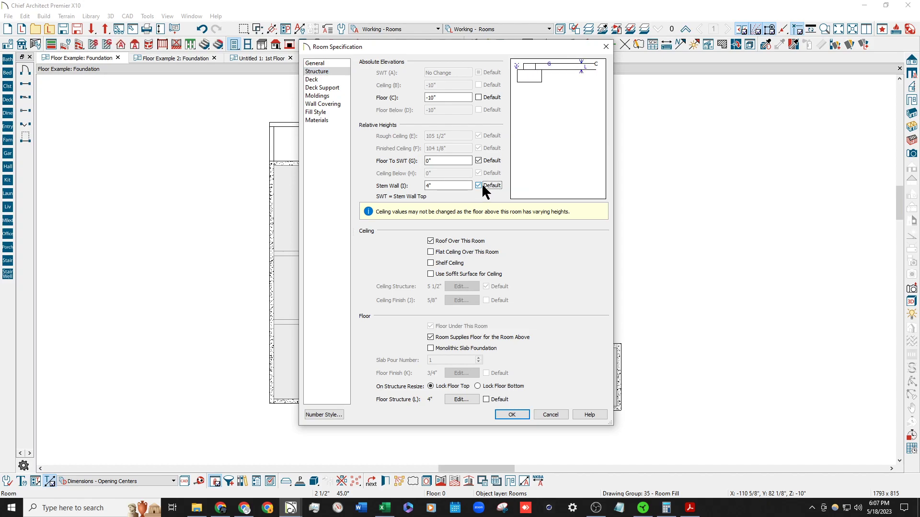
pyautogui.click(482, 98)
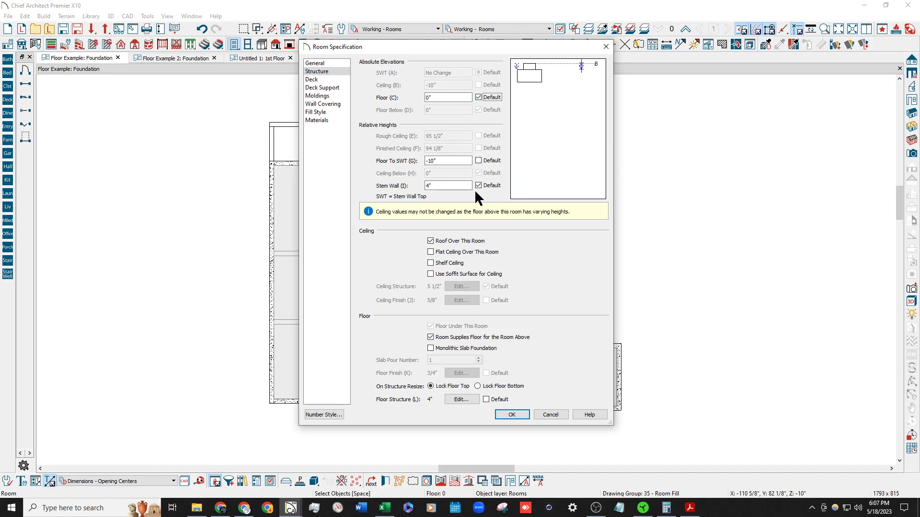
pyautogui.click(485, 160)
pyautogui.click(483, 99)
pyautogui.click(514, 416)
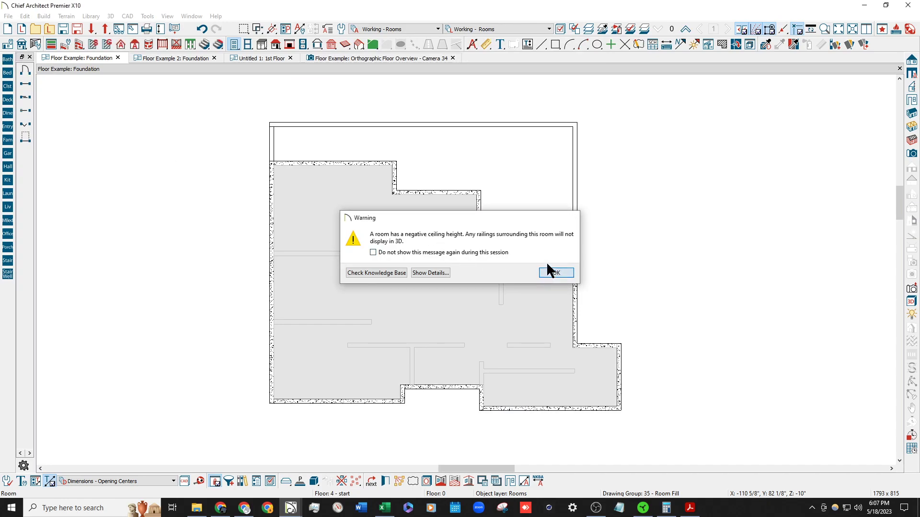
pyautogui.click(556, 273)
# Check the foundation floor's default structure settings and return to the first floor plan.
pyautogui.click(5, 46)
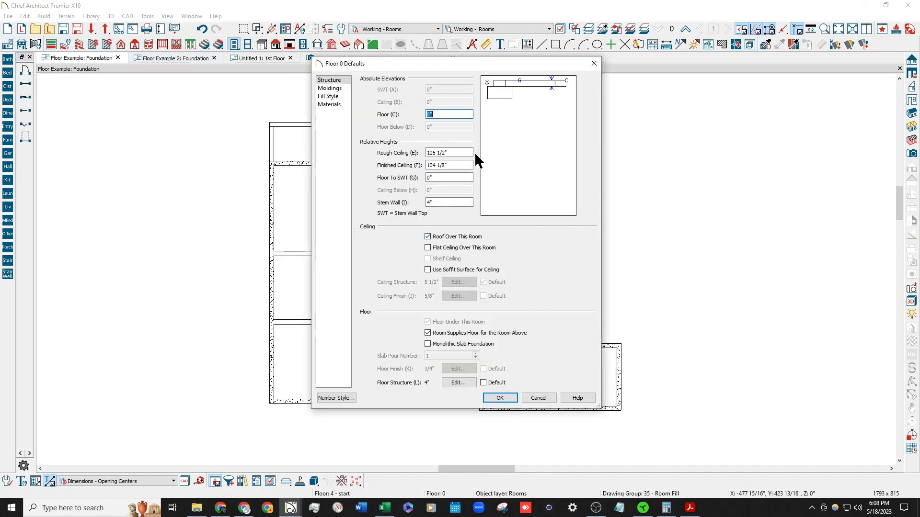
pyautogui.press('Escape')
pyautogui.click(686, 29)
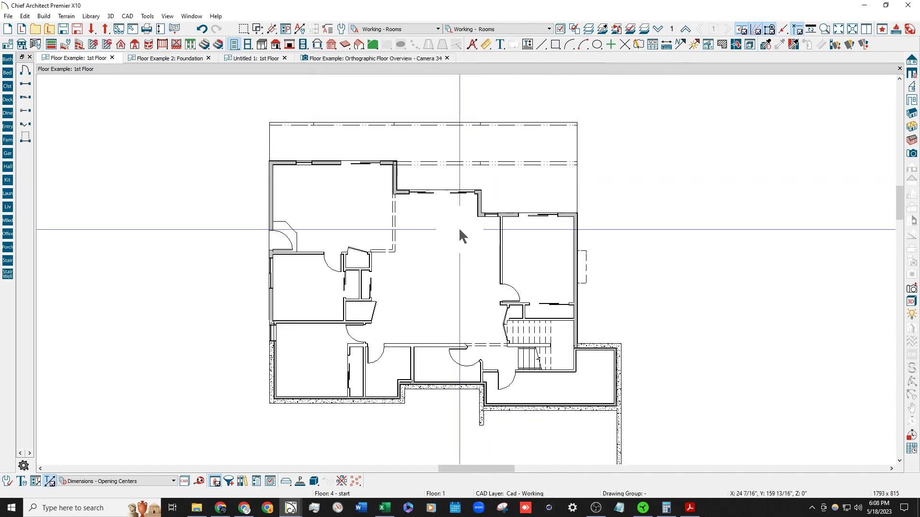
# Check the structure settings of the lower-left bedroom's closet and of the bedroom itself on the first floor.
pyautogui.scroll(2, 407, 348)
pyautogui.click(292, 373)
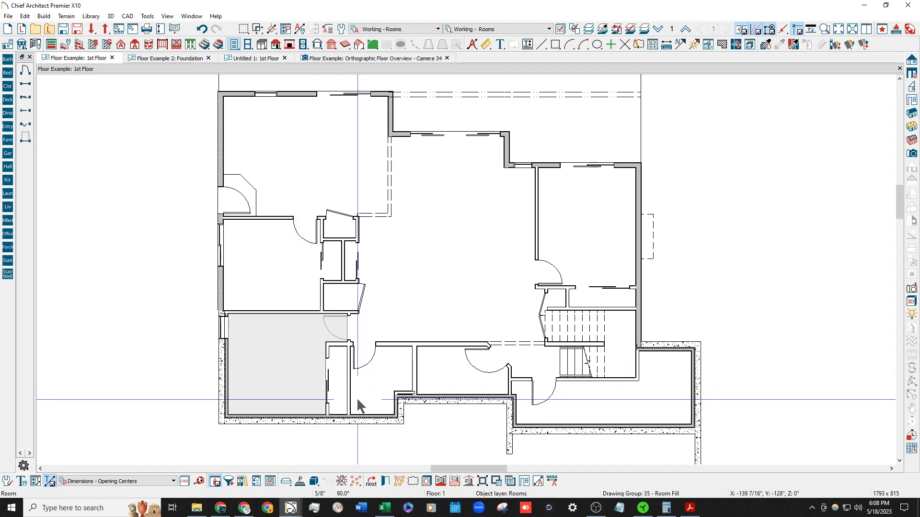
pyautogui.press('Escape')
pyautogui.scroll(2, 331, 383)
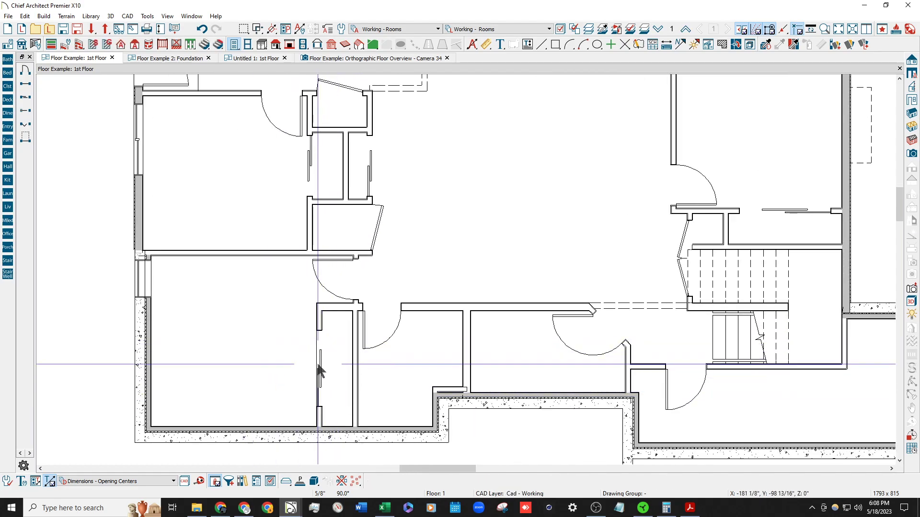
pyautogui.doubleClick(340, 366)
pyautogui.click(317, 81)
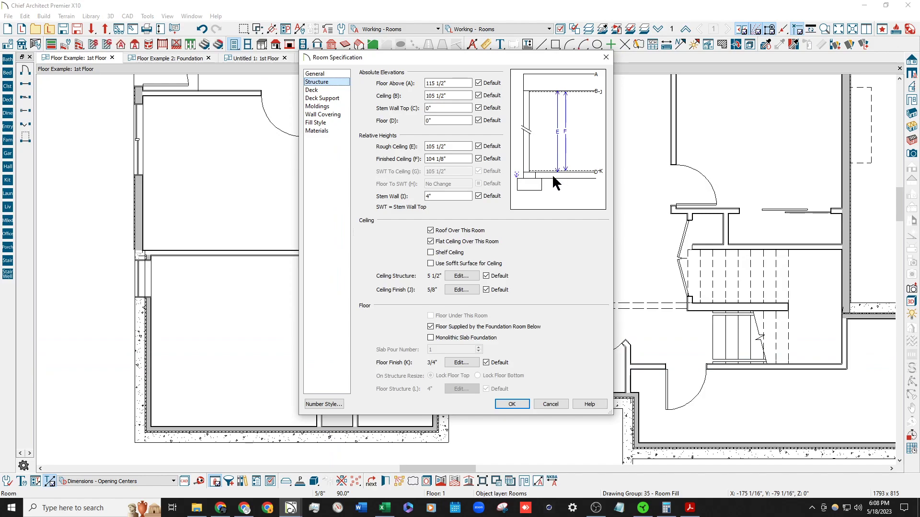
pyautogui.click(521, 404)
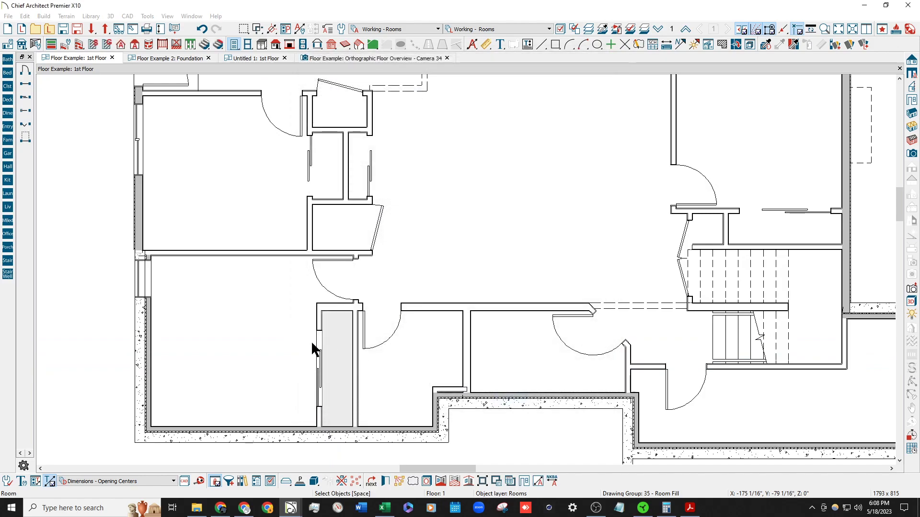
pyautogui.doubleClick(269, 316)
pyautogui.click(316, 81)
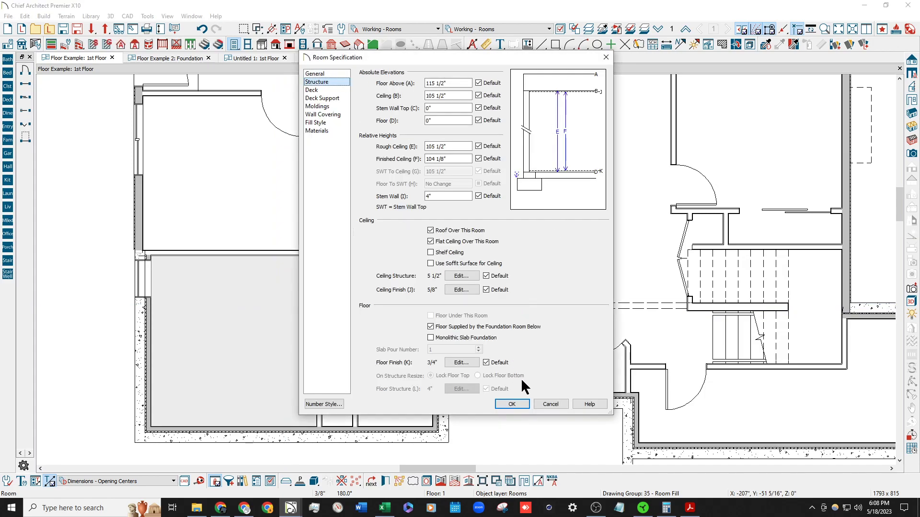
pyautogui.click(511, 405)
# Hide the layer of the dash-dot lines running along the rear of the first-floor plan.
pyautogui.scroll(-3, 297, 364)
pyautogui.scroll(-2, 489, 338)
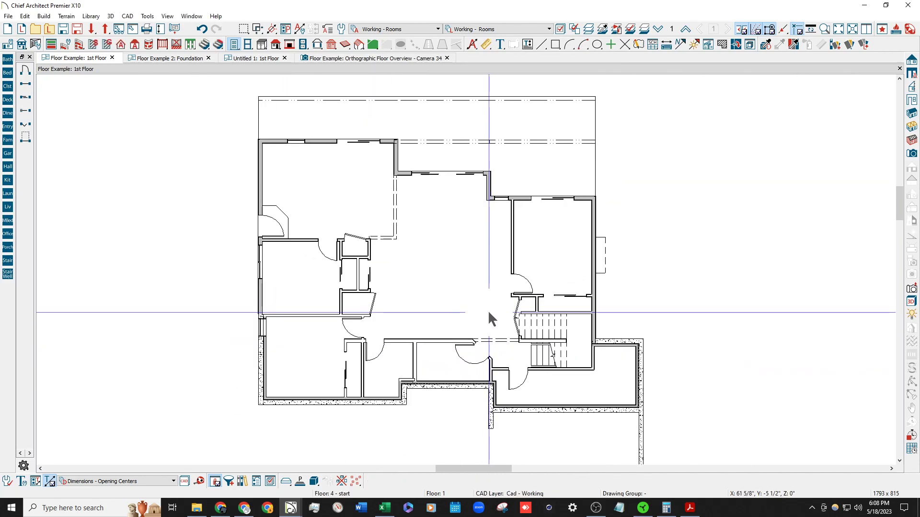
pyautogui.scroll(1, 487, 309)
pyautogui.click(588, 29)
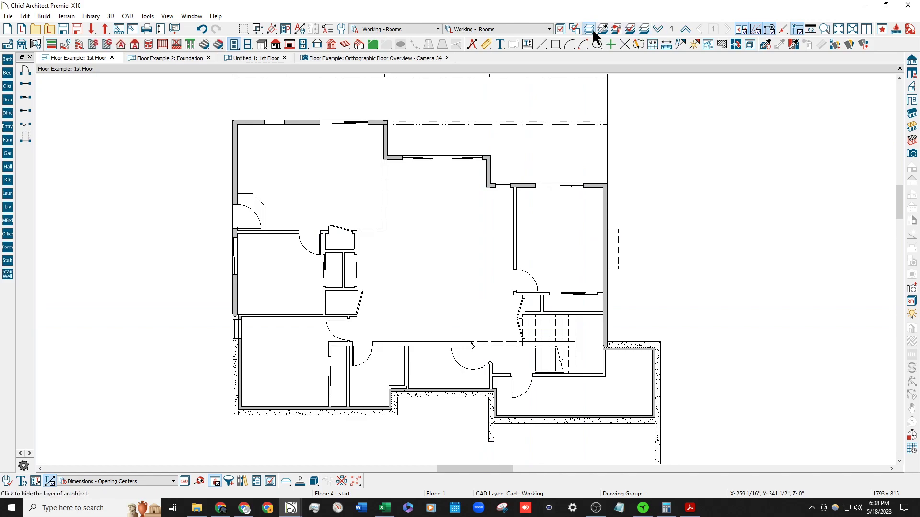
pyautogui.click(520, 124)
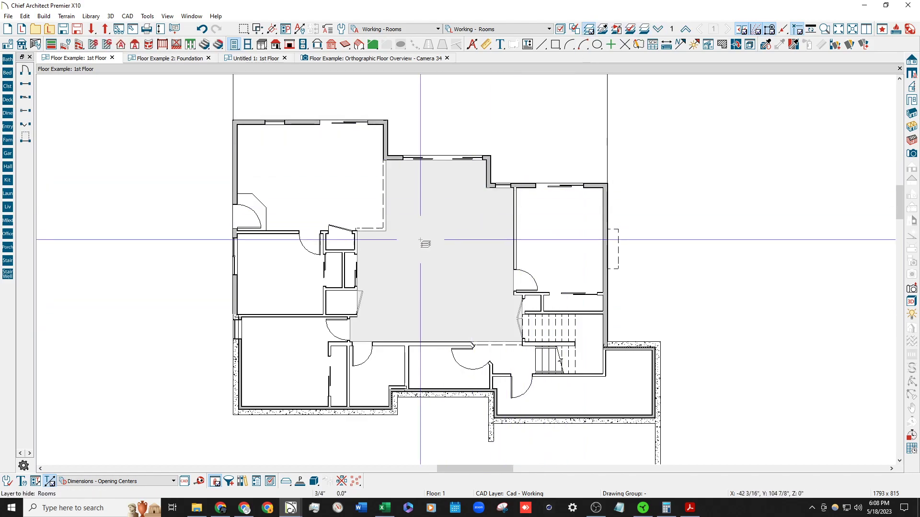
pyautogui.press('Escape')
# Examine the floor slabs, stem walls and footings from below in a new orthographic floor overview of the first floor.
pyautogui.scroll(-2, 410, 246)
pyautogui.scroll(1, 351, 310)
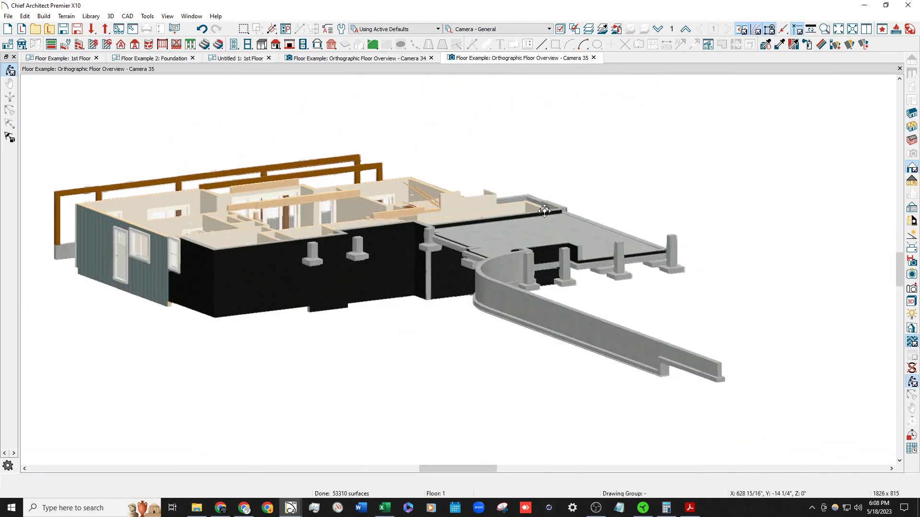
pyautogui.moveTo(544, 211); pyautogui.dragTo(553, 169)
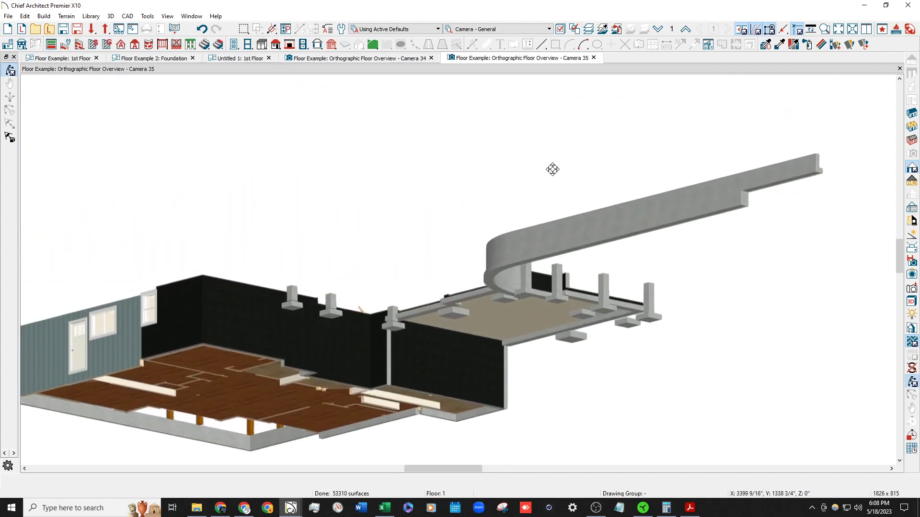
pyautogui.scroll(-1, 552, 168)
pyautogui.scroll(3, 390, 302)
pyautogui.moveTo(390, 300); pyautogui.dragTo(546, 287)
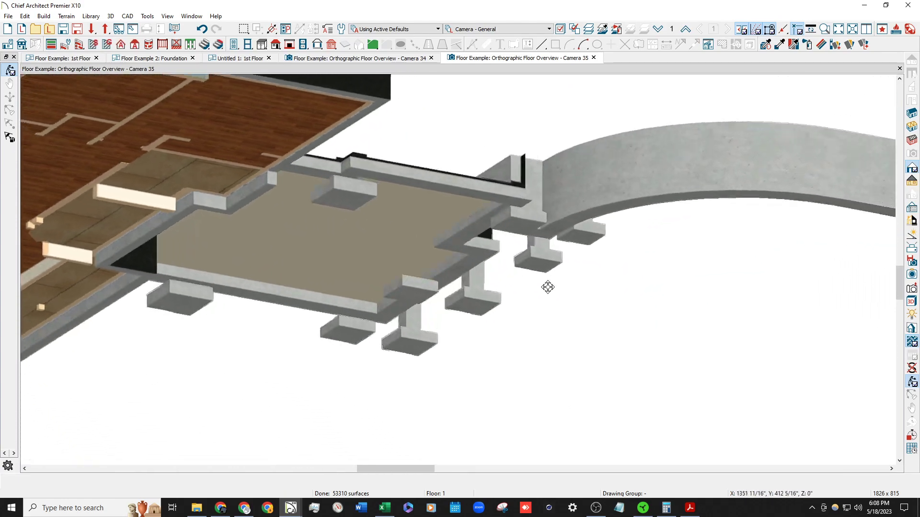
pyautogui.scroll(-3, 581, 267)
pyautogui.scroll(3, 260, 275)
pyautogui.moveTo(320, 261); pyautogui.dragTo(271, 238)
pyautogui.moveTo(393, 238); pyautogui.dragTo(429, 240)
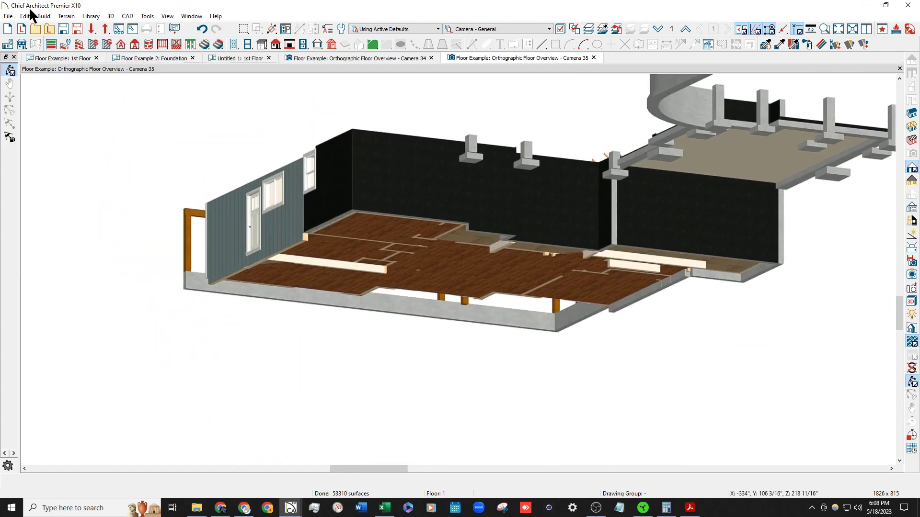
# Set the small entry area inside the left exterior door to have its floor supplied by the foundation room below.
pyautogui.click(54, 57)
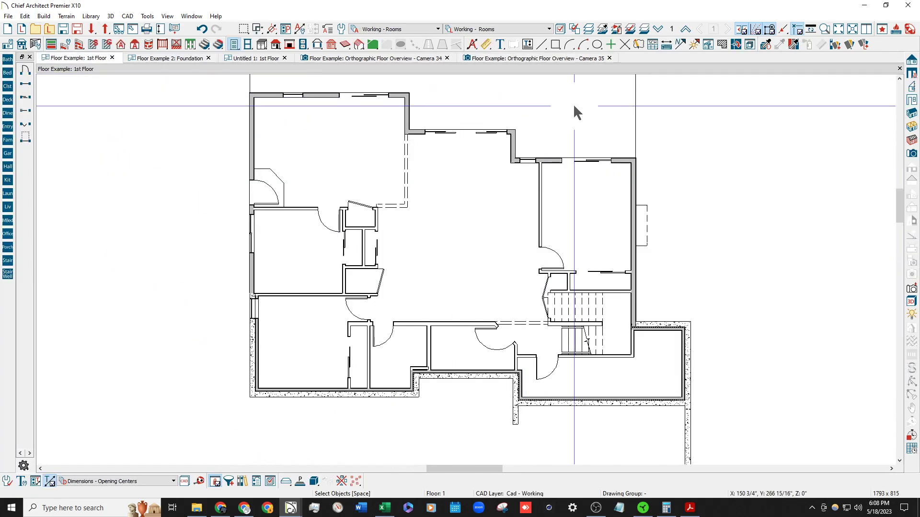
pyautogui.click(193, 57)
pyautogui.click(77, 57)
pyautogui.scroll(3, 264, 196)
pyautogui.click(293, 170)
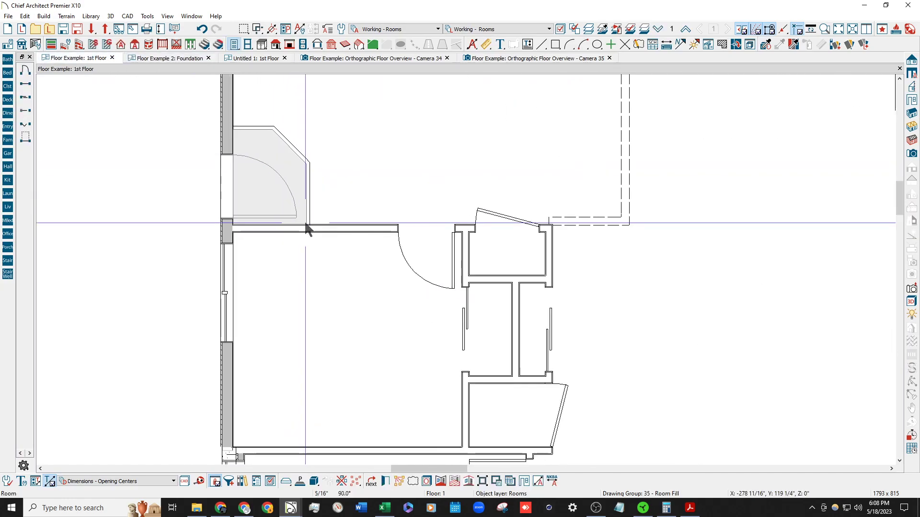
pyautogui.scroll(-2, 305, 223)
pyautogui.scroll(2, 305, 160)
pyautogui.doubleClick(300, 161)
pyautogui.click(314, 82)
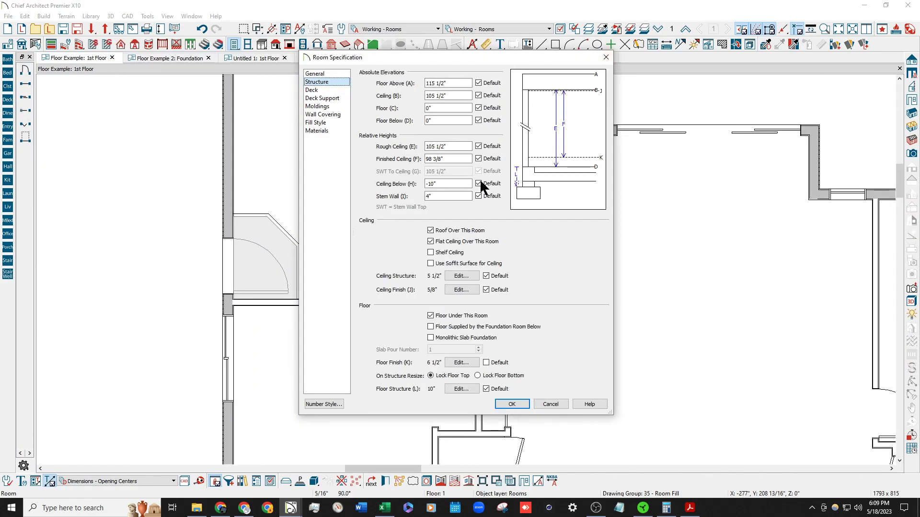
pyautogui.click(430, 327)
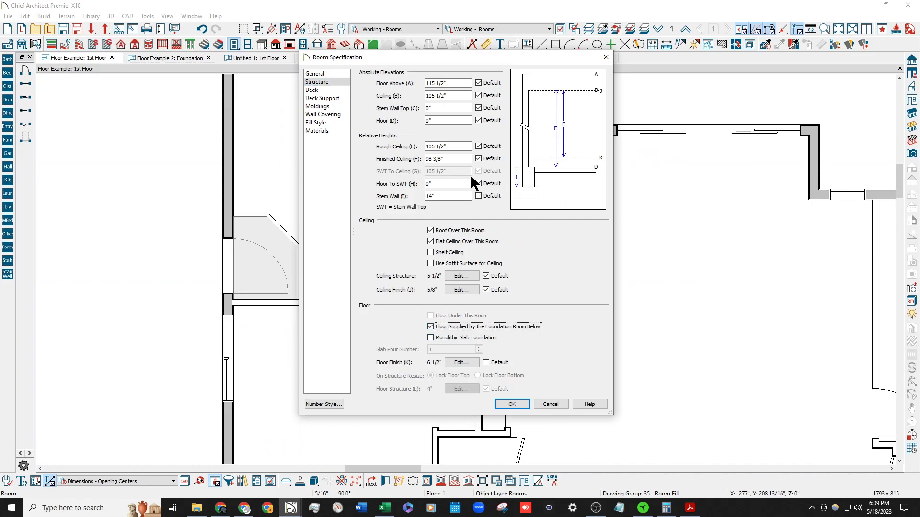
# Reset the entry area's stem wall height to the 4" default and accept the room settings.
pyautogui.click(482, 196)
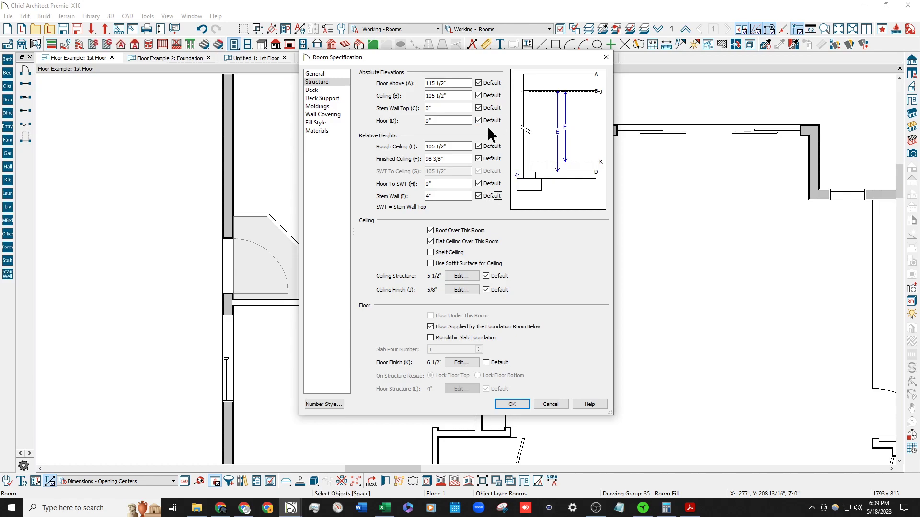
pyautogui.click(518, 261)
pyautogui.click(487, 250)
pyautogui.click(515, 405)
# Return the upper-left room's stem wall top and its rough and finished ceiling heights to their default values.
pyautogui.scroll(-5, 288, 154)
pyautogui.doubleClick(378, 194)
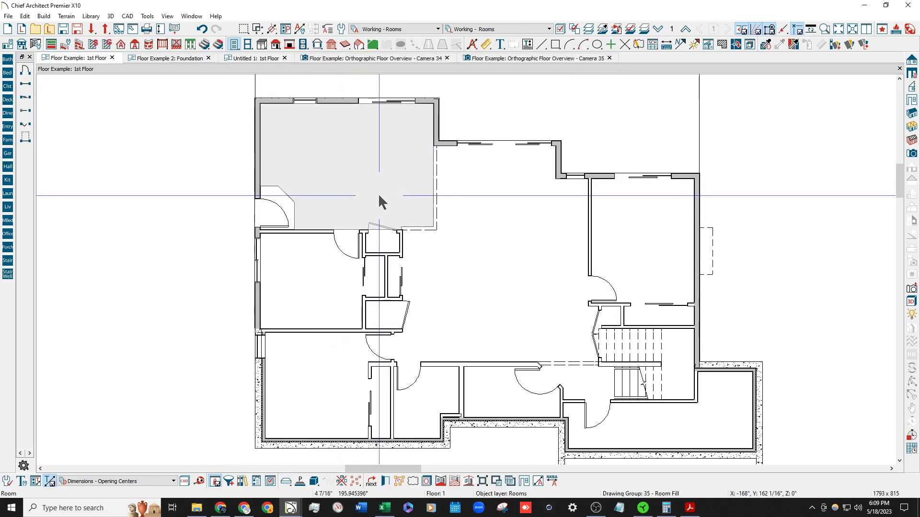
pyautogui.click(317, 82)
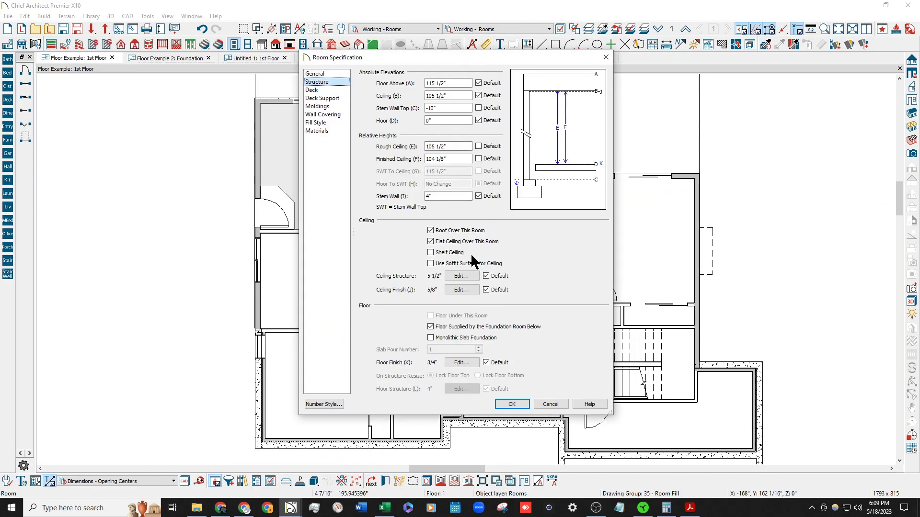
pyautogui.click(495, 146)
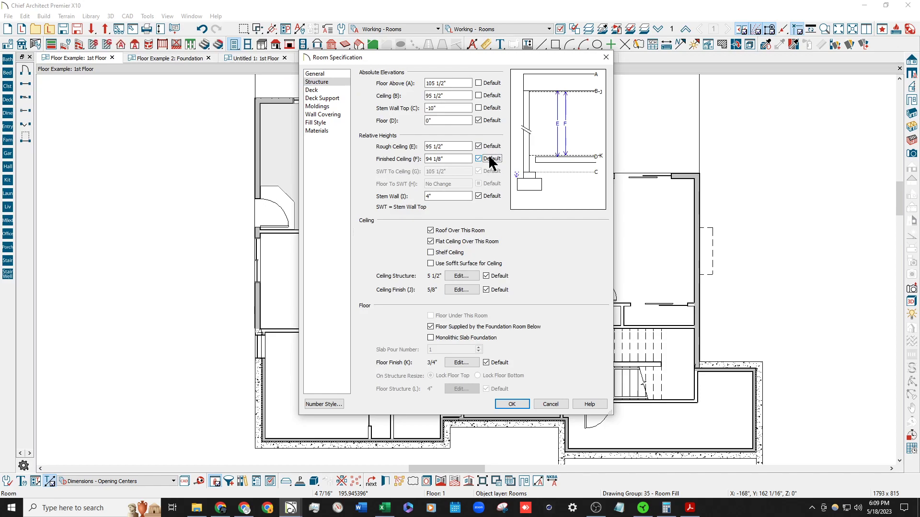
pyautogui.click(488, 159)
pyautogui.click(489, 109)
pyautogui.click(487, 146)
pyautogui.click(487, 158)
# Return the upper-left room's stem wall height and floor elevation to their defaults and accept the room settings.
pyautogui.click(489, 196)
pyautogui.click(493, 121)
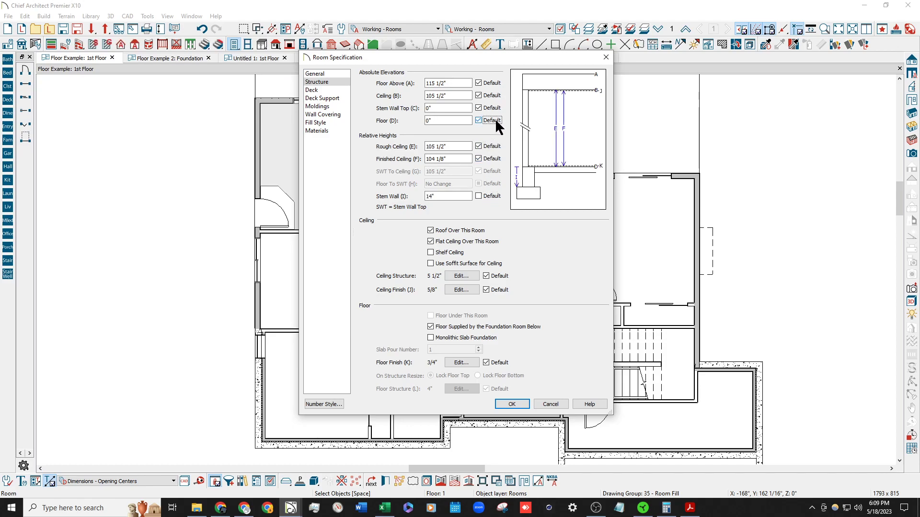
pyautogui.click(494, 196)
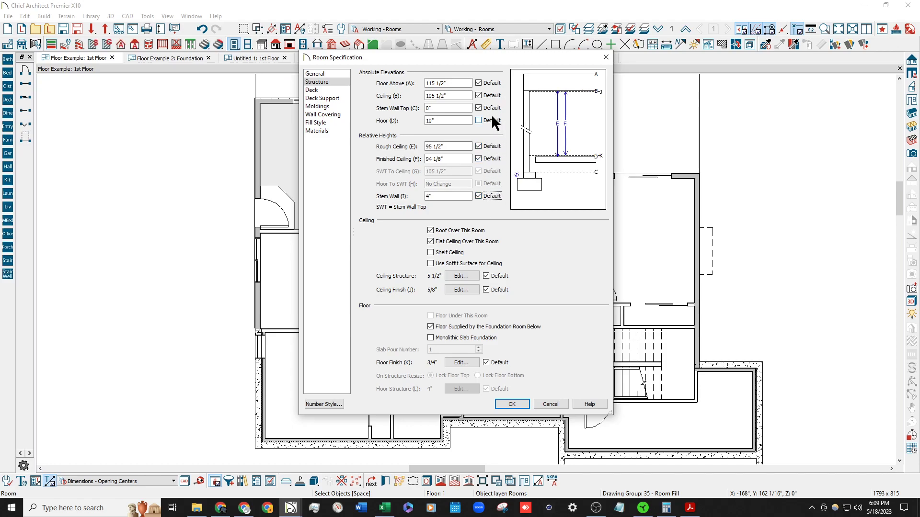
pyautogui.click(491, 118)
pyautogui.click(508, 405)
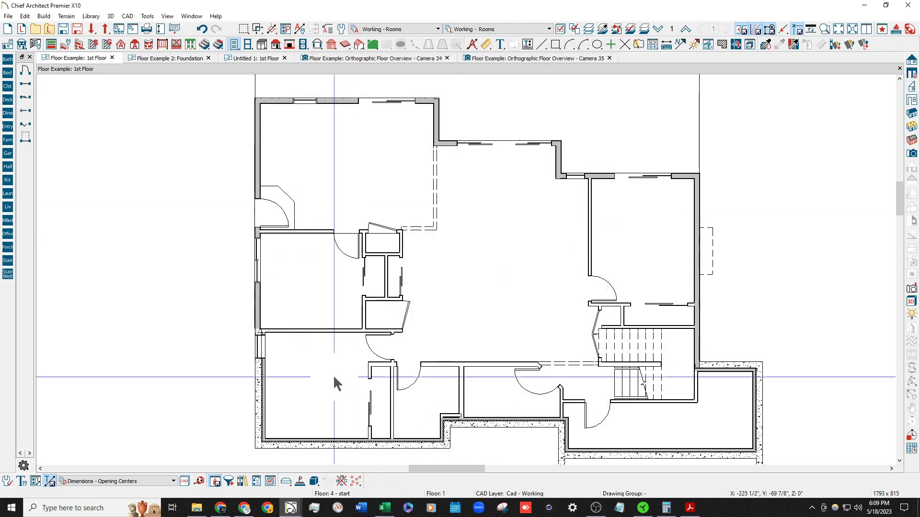
# Select all rooms that match the lower-left bedroom's Floor Structure property.
pyautogui.click(385, 482)
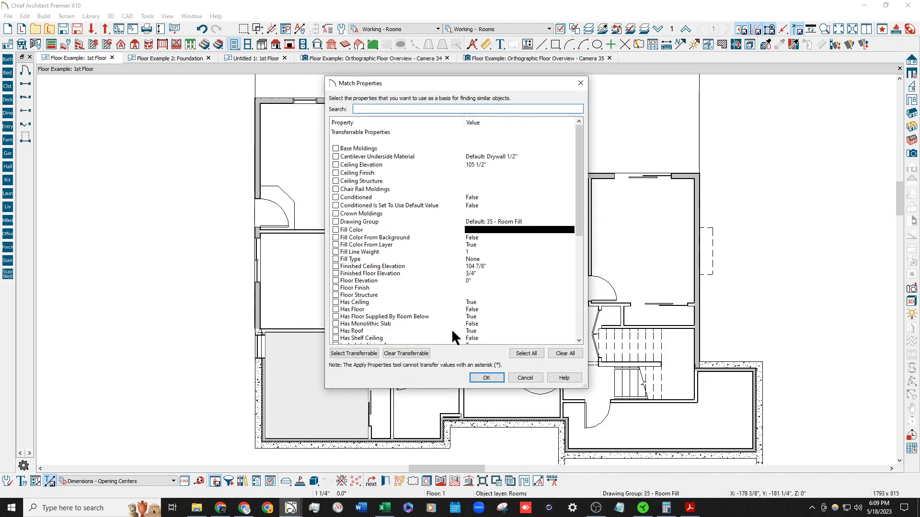
pyautogui.write('floor')
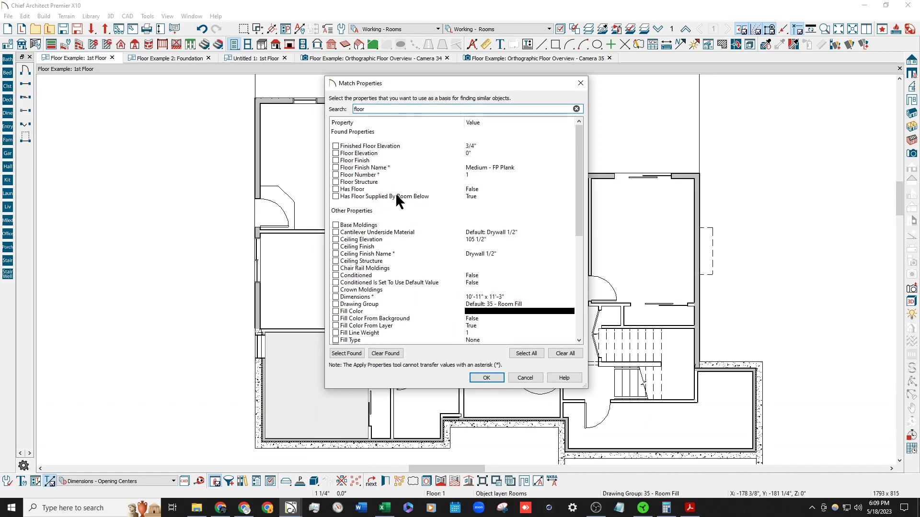
pyautogui.click(336, 182)
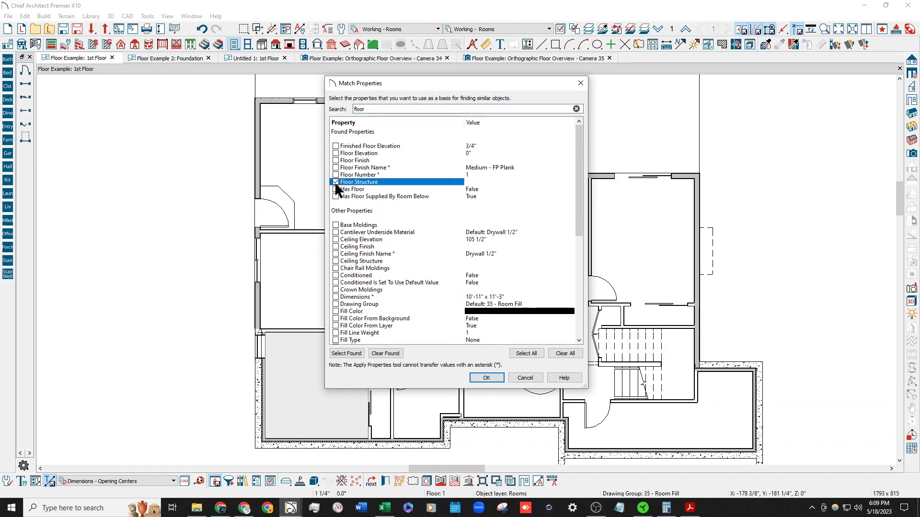
pyautogui.click(486, 378)
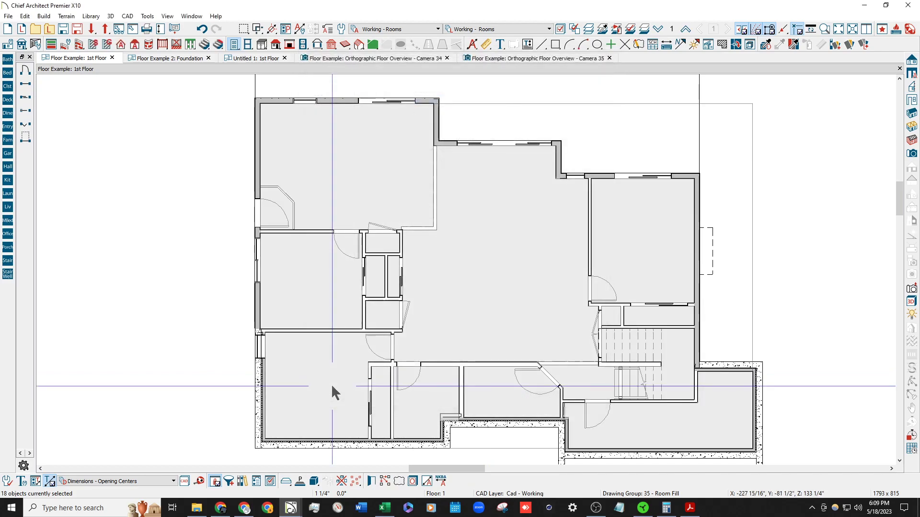
# Check the lower-left bedroom's structure settings, then leave them without saving changes.
pyautogui.click(332, 385)
pyautogui.hotkey('ctrl', 'e')
pyautogui.click(317, 81)
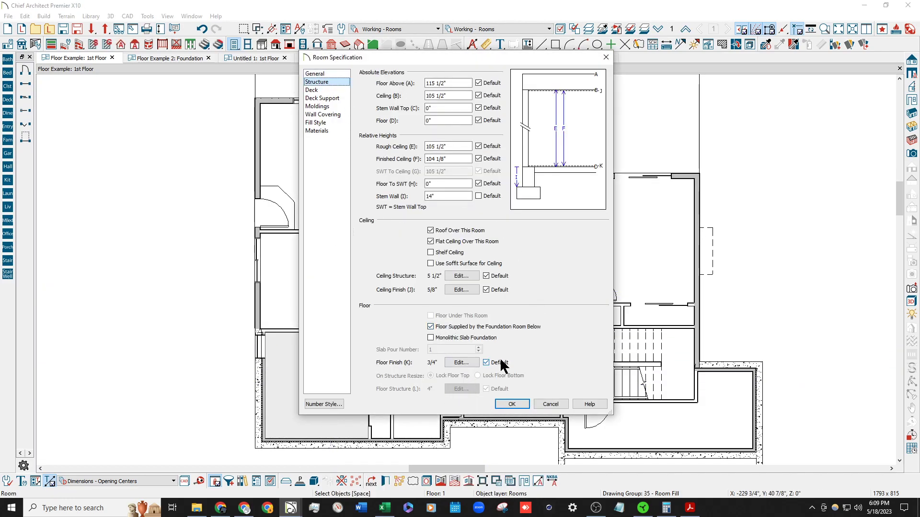
pyautogui.press('Escape')
# Select all rooms that match the Floor Elevation property of the room above the lower-left bedroom, then clear the selection.
pyautogui.click(306, 284)
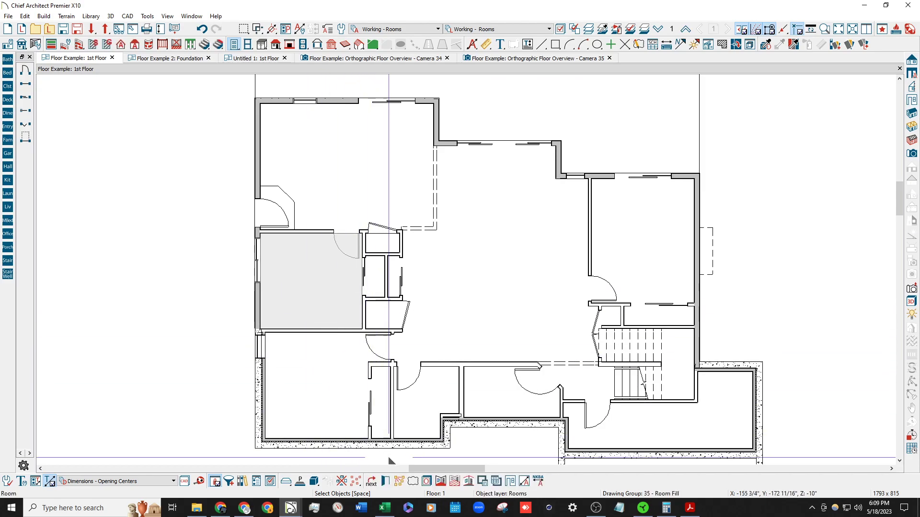
pyautogui.click(401, 481)
pyautogui.write('flo')
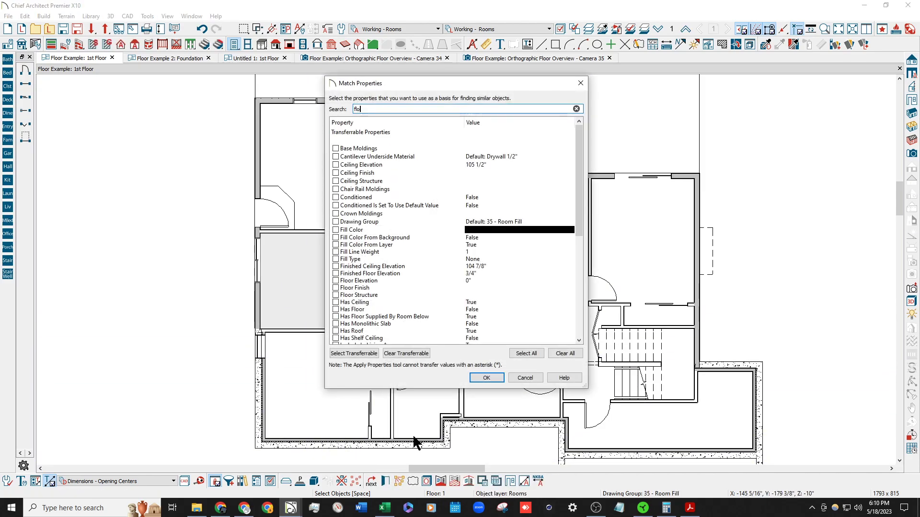
pyautogui.write('or')
pyautogui.click(342, 153)
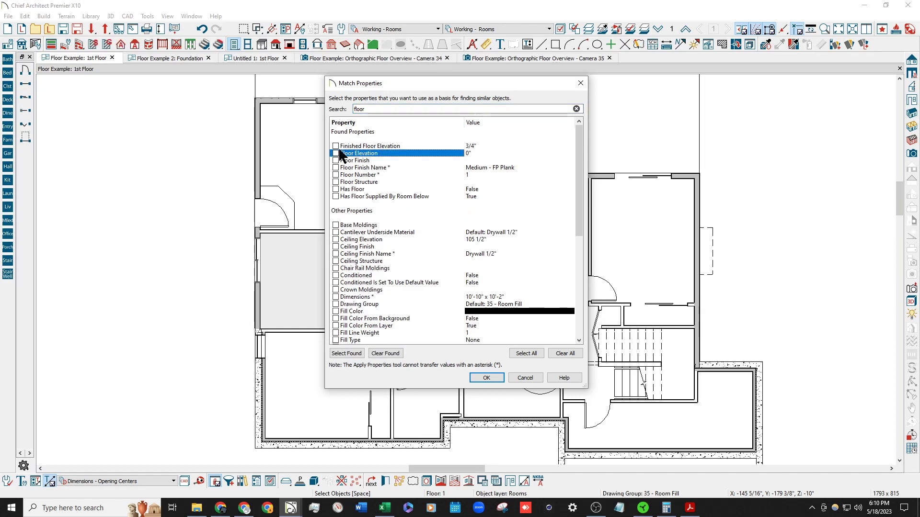
pyautogui.click(495, 376)
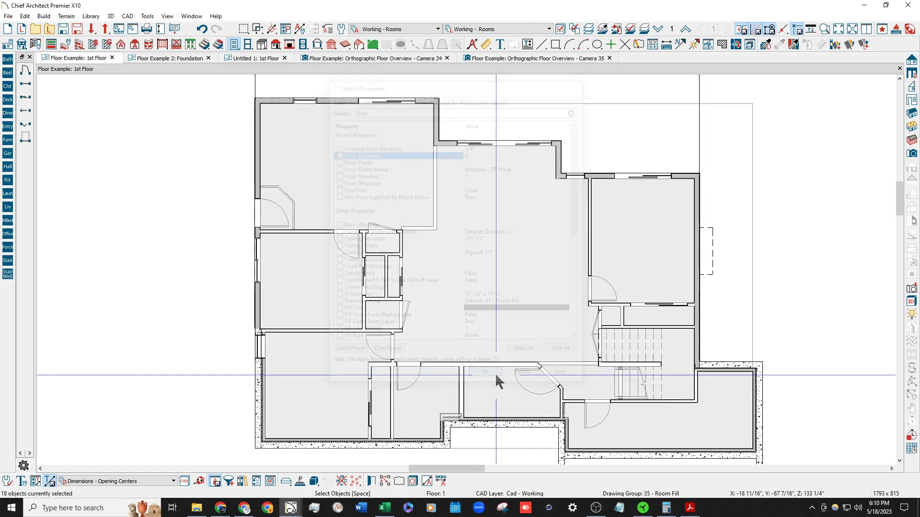
pyautogui.click(190, 213)
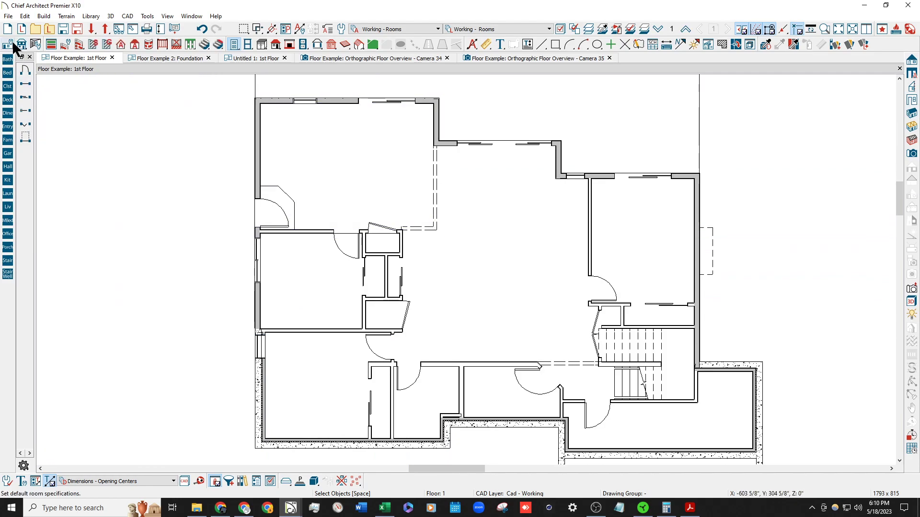
# Go down to the foundation level and review the default structure settings for floor 0.
pyautogui.click(658, 29)
pyautogui.click(8, 44)
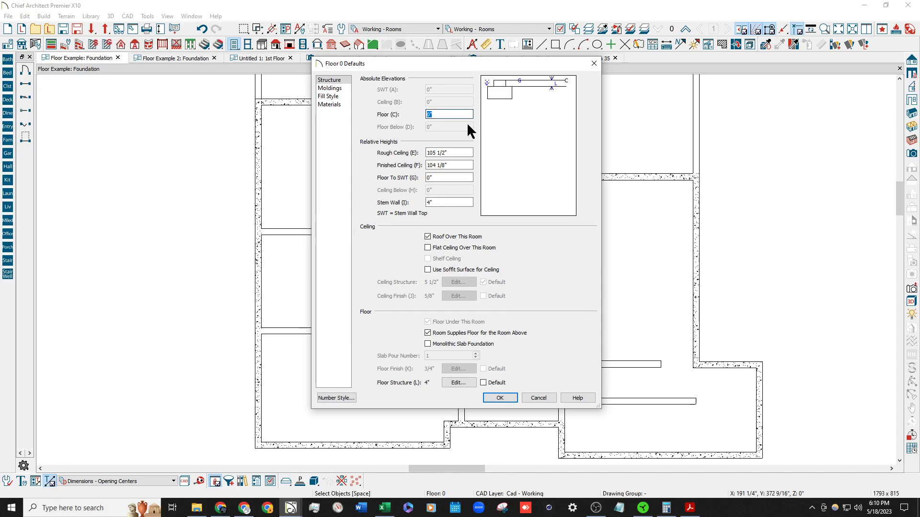
pyautogui.press('Return')
# Cut a backclipped cross section through the foundation, examine the exterior wall's slab, stem wall and footing, and close the view.
pyautogui.click(911, 87)
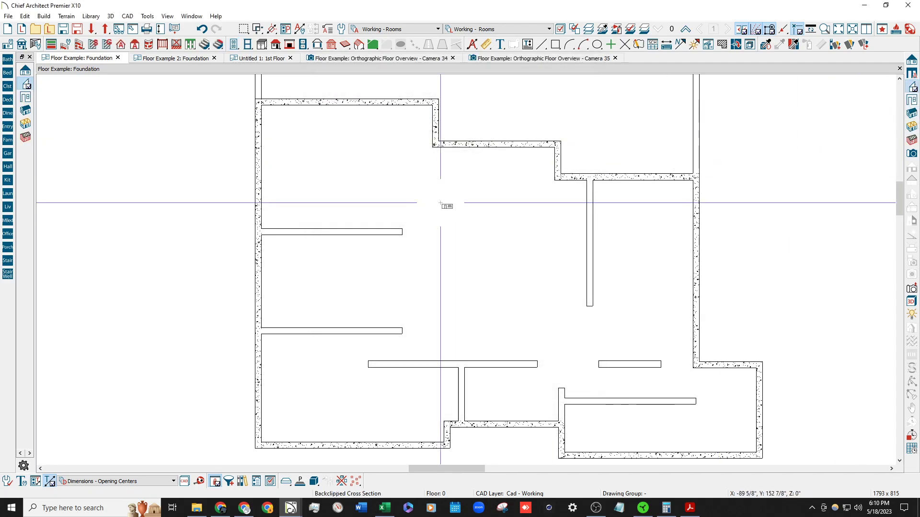
pyautogui.moveTo(357, 204); pyautogui.dragTo(360, 144)
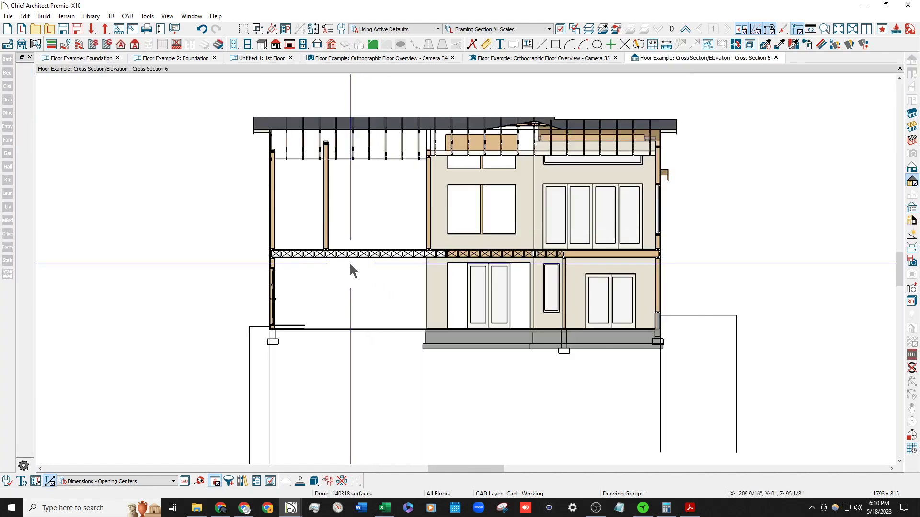
pyautogui.scroll(2, 318, 343)
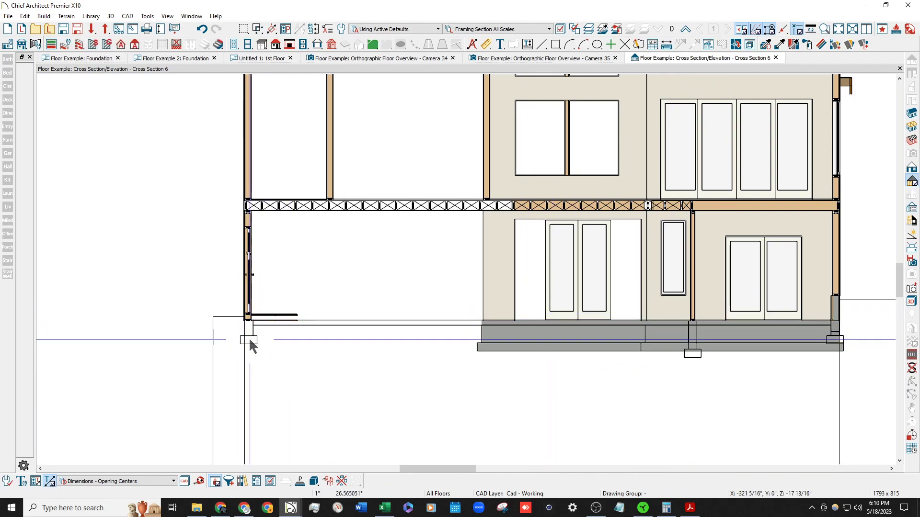
pyautogui.scroll(2, 246, 339)
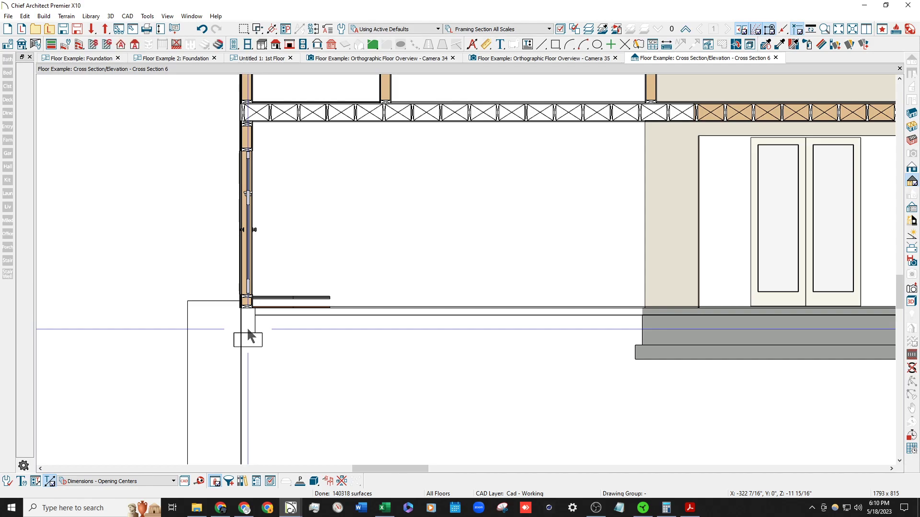
pyautogui.click(775, 58)
pyautogui.press('space')
pyautogui.click(353, 191)
pyautogui.scroll(-2, 268, 162)
pyautogui.scroll(1, 412, 188)
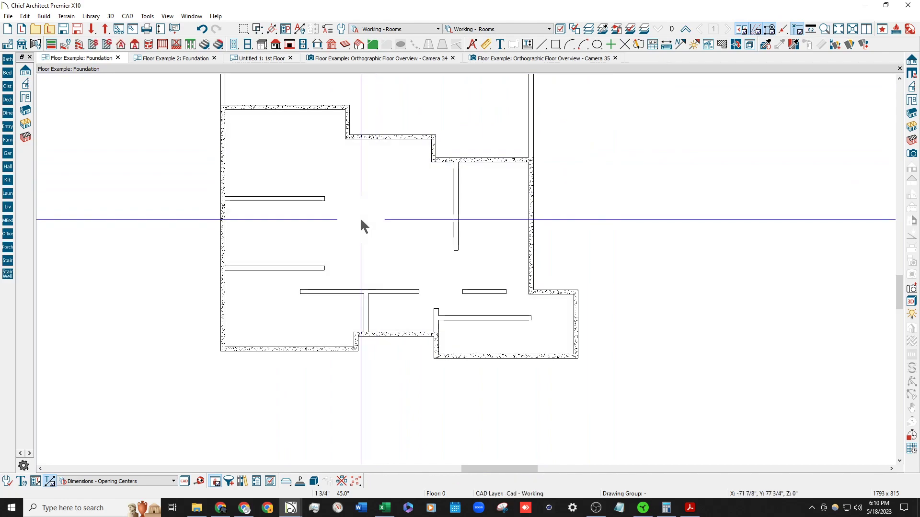
# After checking the floor 0 defaults, set the main foundation room's floor structure to Default and accept the room settings.
pyautogui.click(7, 44)
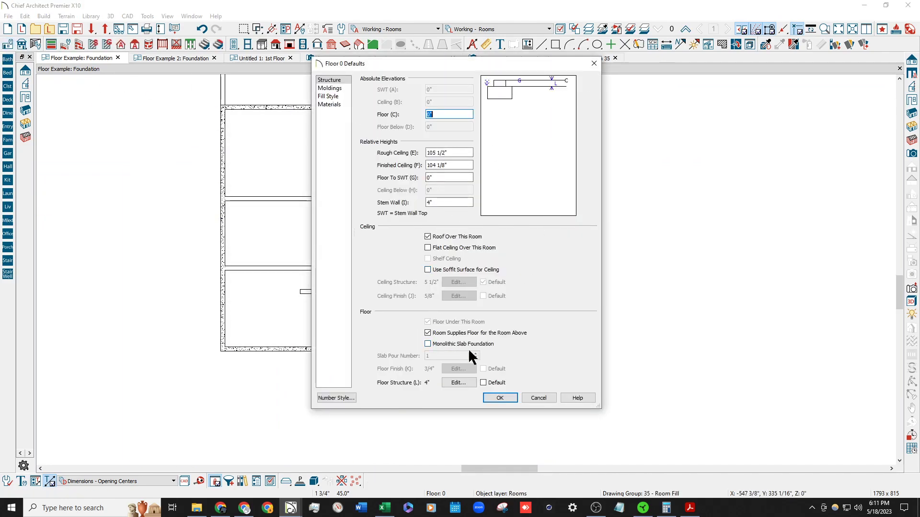
pyautogui.press('Escape')
pyautogui.doubleClick(329, 178)
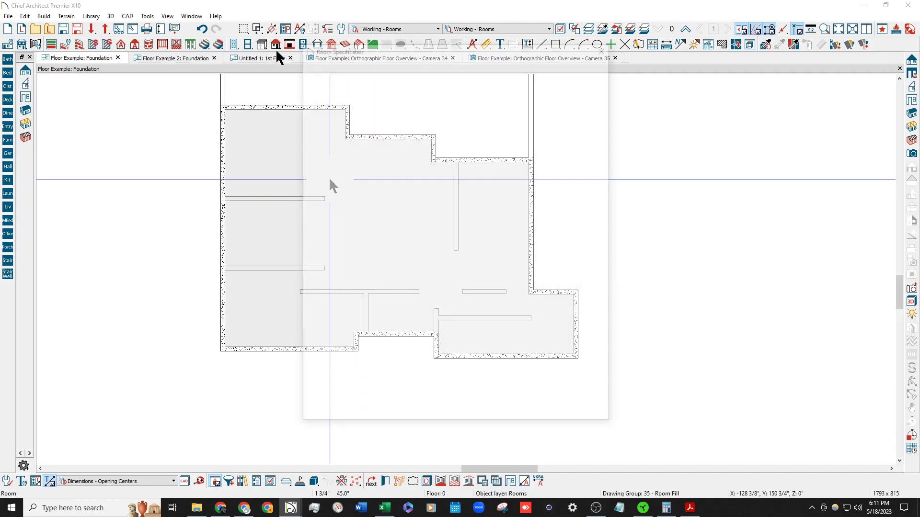
pyautogui.click(310, 72)
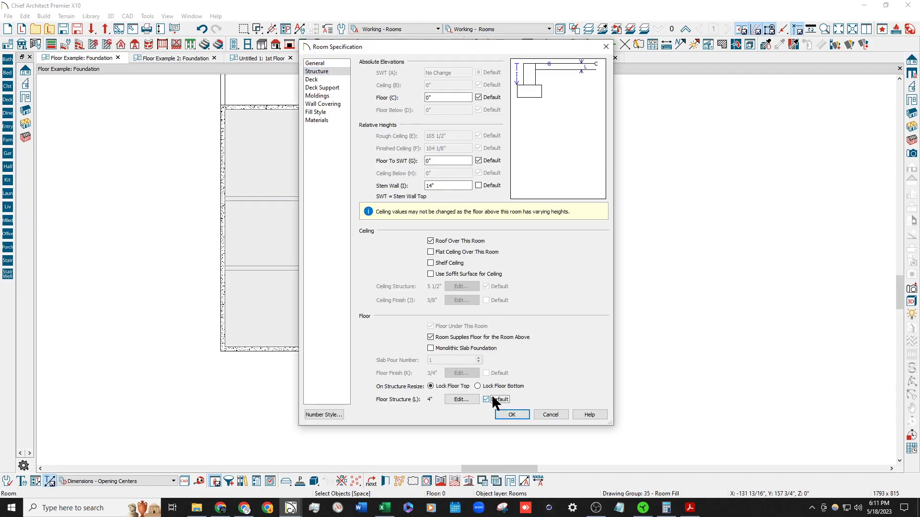
pyautogui.click(503, 414)
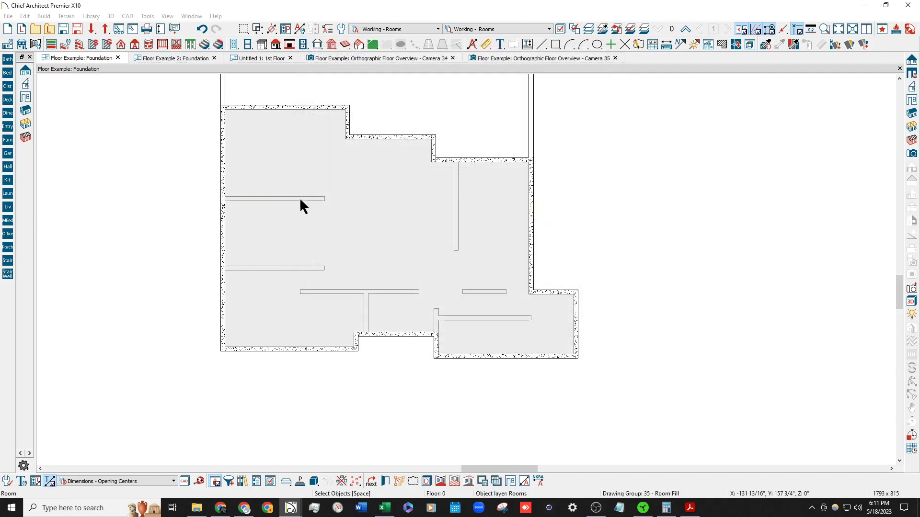
# Switch the floor structure in the floor 0 defaults to Default and accept the settings.
pyautogui.click(8, 43)
pyautogui.click(486, 382)
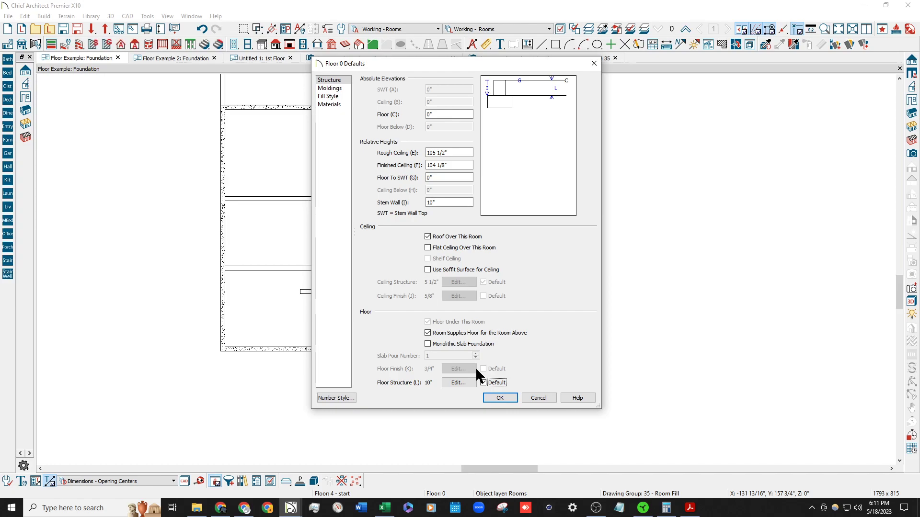
pyautogui.click(502, 402)
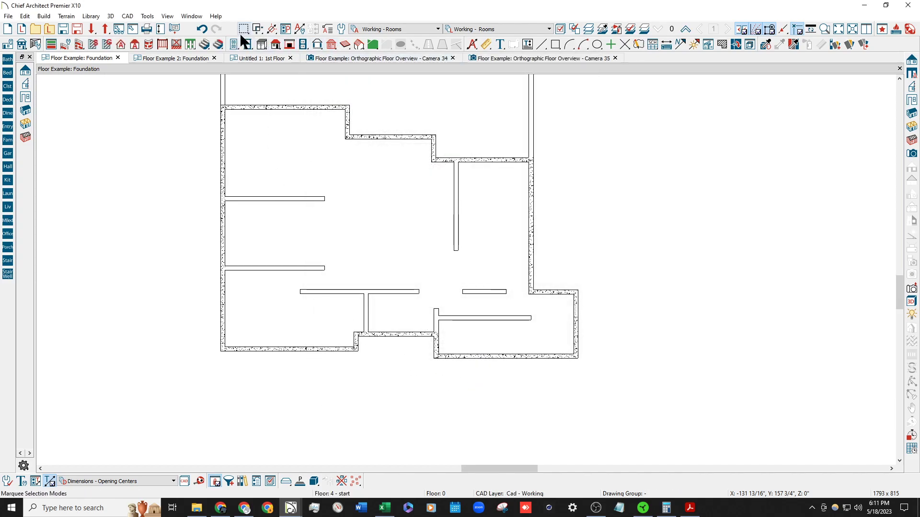
# Review the slab and stem wall values in the Foundation defaults and the foundation's floor structure in the Build Framing settings.
pyautogui.click(341, 29)
pyautogui.click(425, 242)
pyautogui.doubleClick(425, 242)
pyautogui.press('Escape')
pyautogui.doubleClick(425, 232)
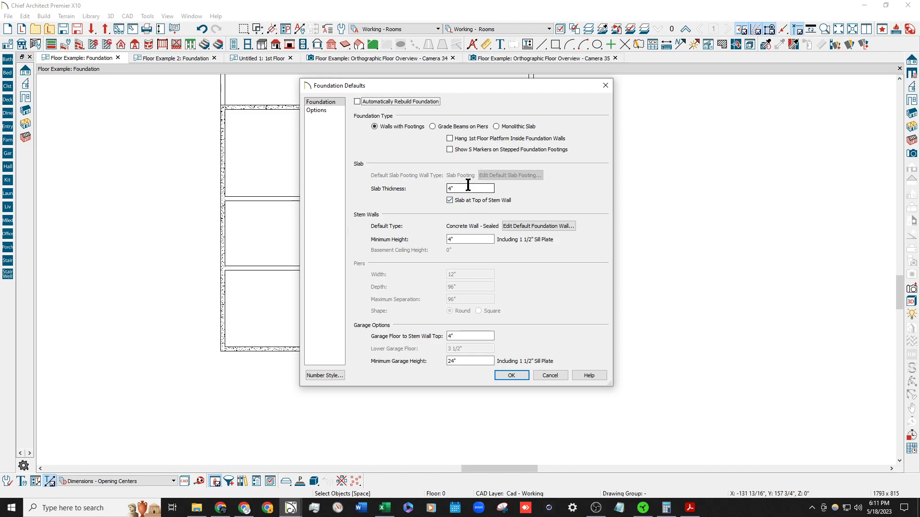
pyautogui.click(522, 375)
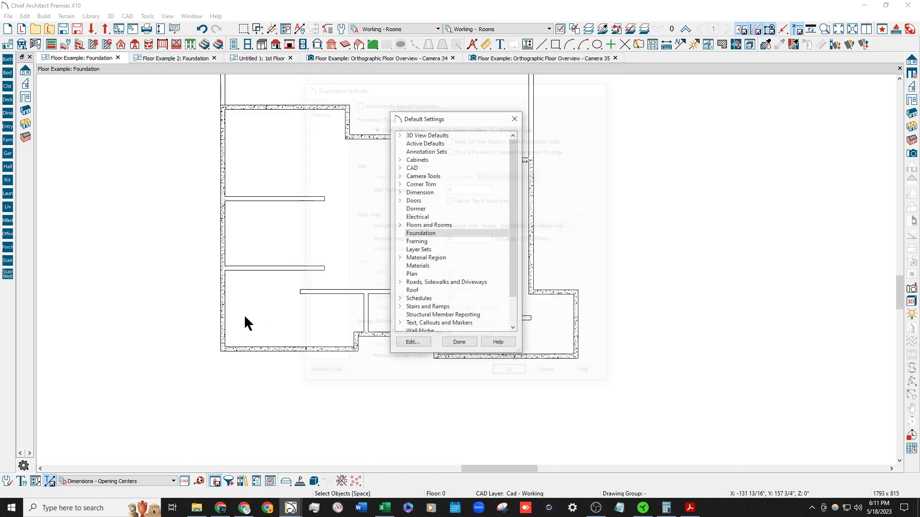
pyautogui.press('Escape')
pyautogui.click(332, 44)
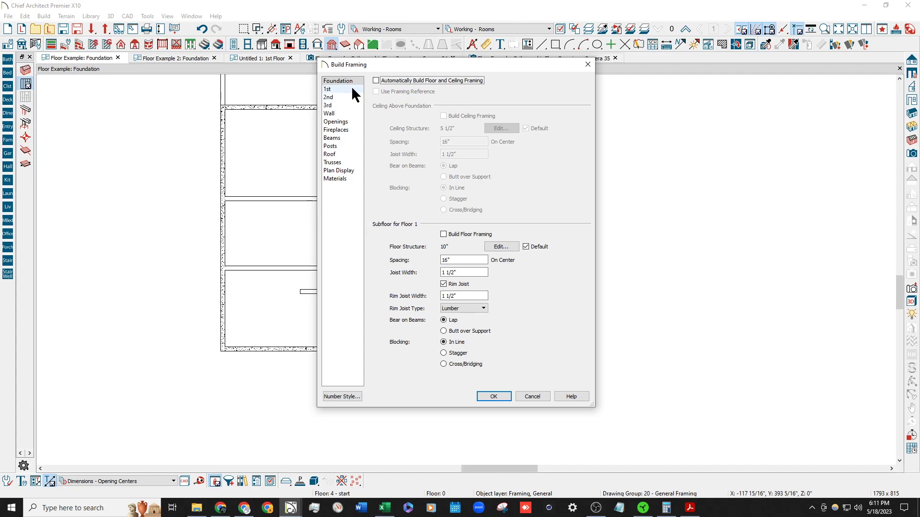
pyautogui.press('Escape')
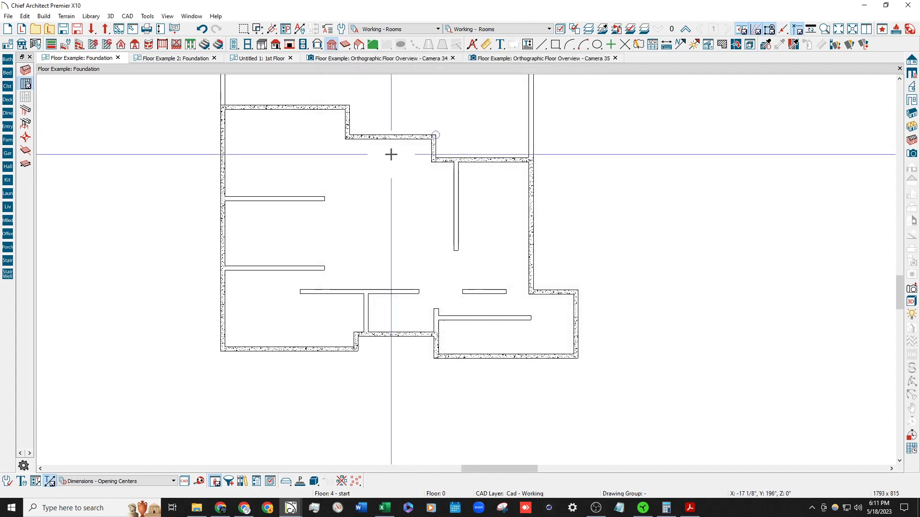
# Set the main foundation room's stem wall height to 4" and accept the room settings.
pyautogui.click(346, 190)
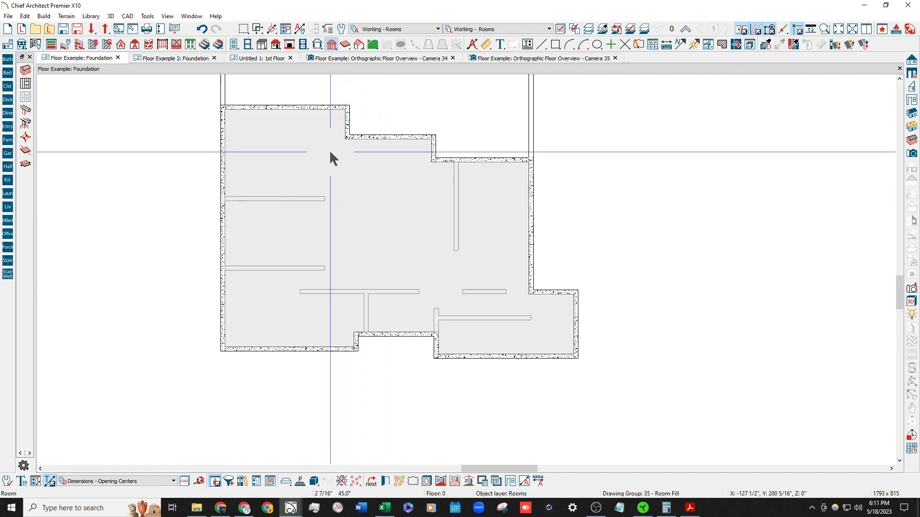
pyautogui.doubleClick(329, 162)
pyautogui.click(331, 71)
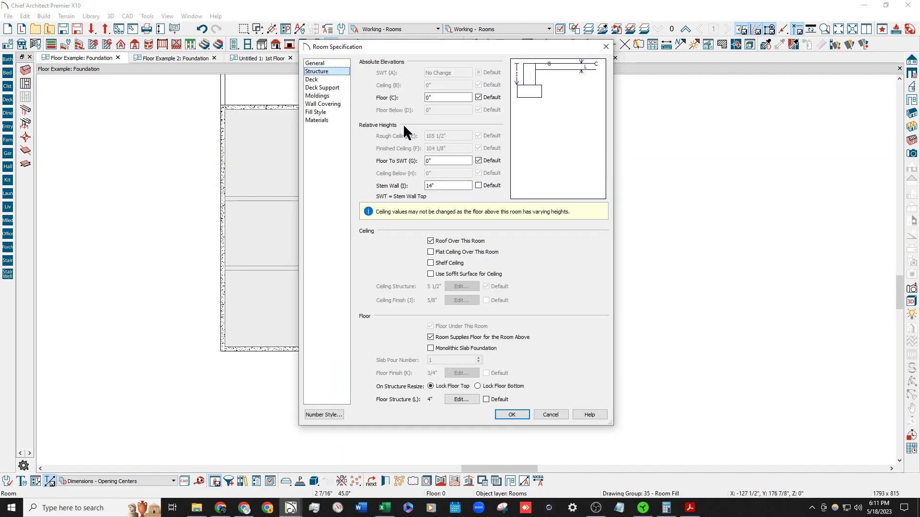
pyautogui.click(478, 185)
pyautogui.doubleClick(448, 185)
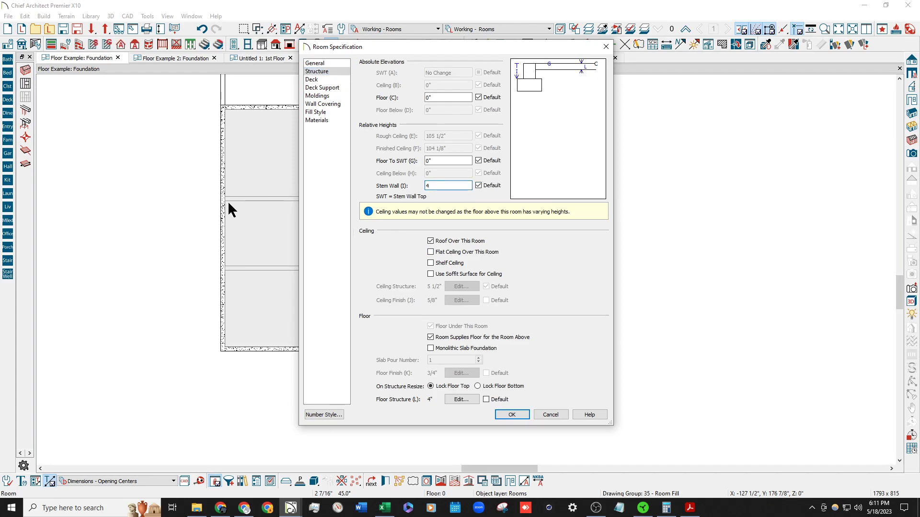
pyautogui.press('Tab')
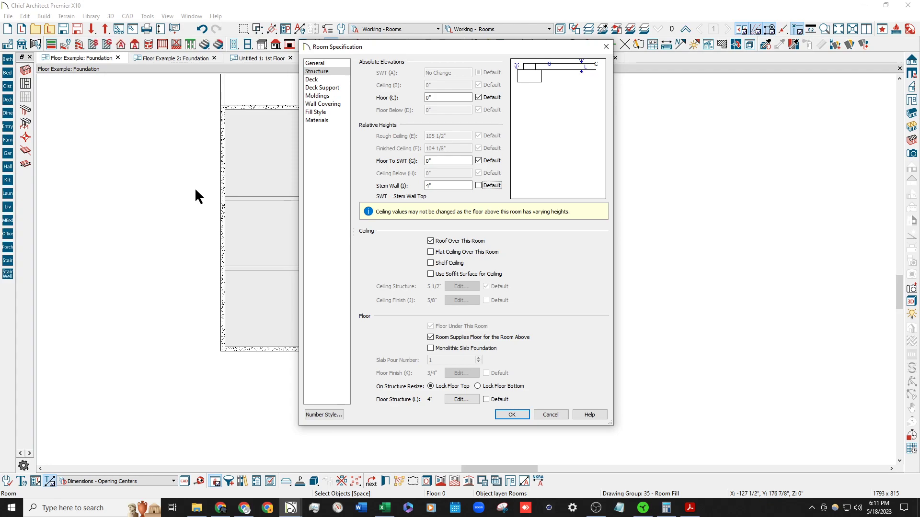
pyautogui.click(511, 414)
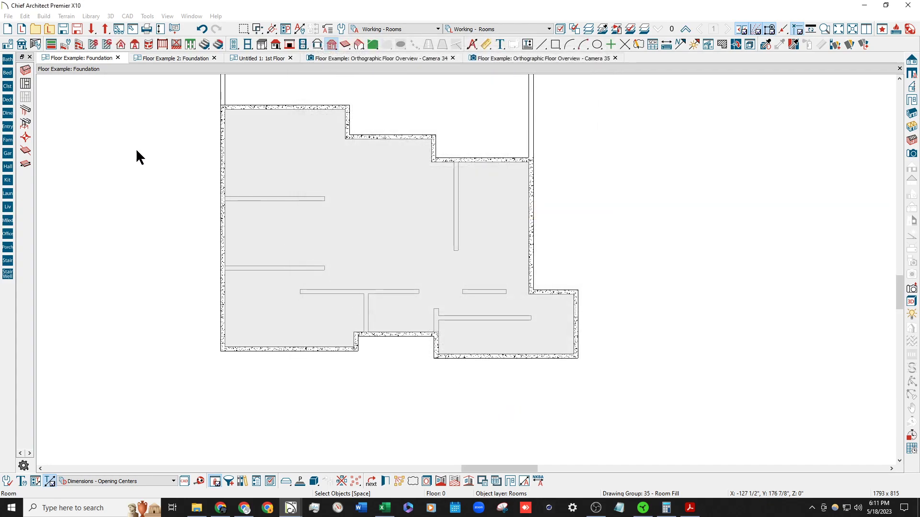
# In the floor 0 defaults, replace the existing floor structure layers with a single 4" layer.
pyautogui.click(7, 44)
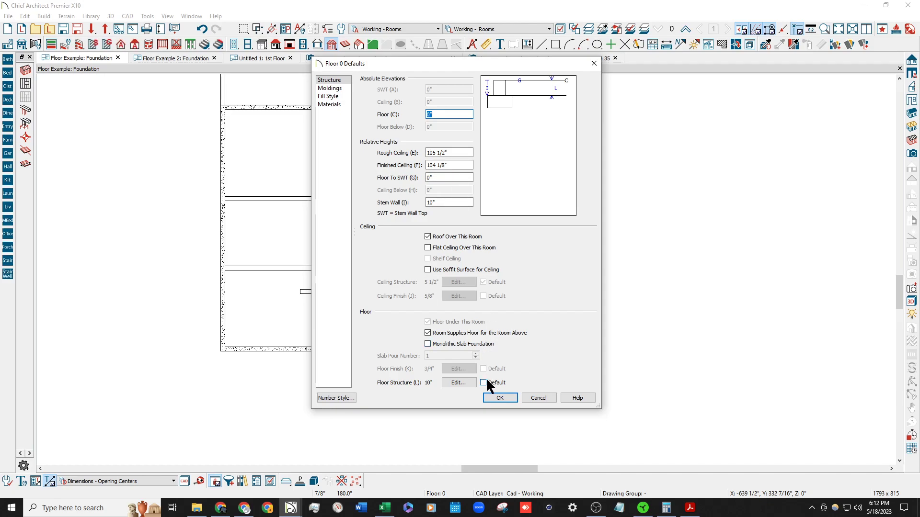
pyautogui.click(473, 382)
pyautogui.click(397, 192)
pyautogui.click(398, 184)
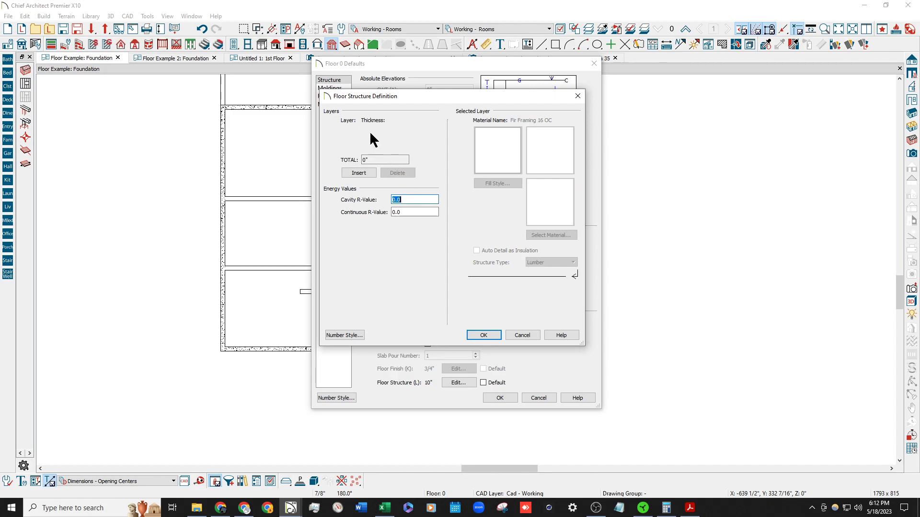
pyautogui.click(370, 174)
pyautogui.moveTo(391, 130); pyautogui.dragTo(205, 123)
pyautogui.write('4')
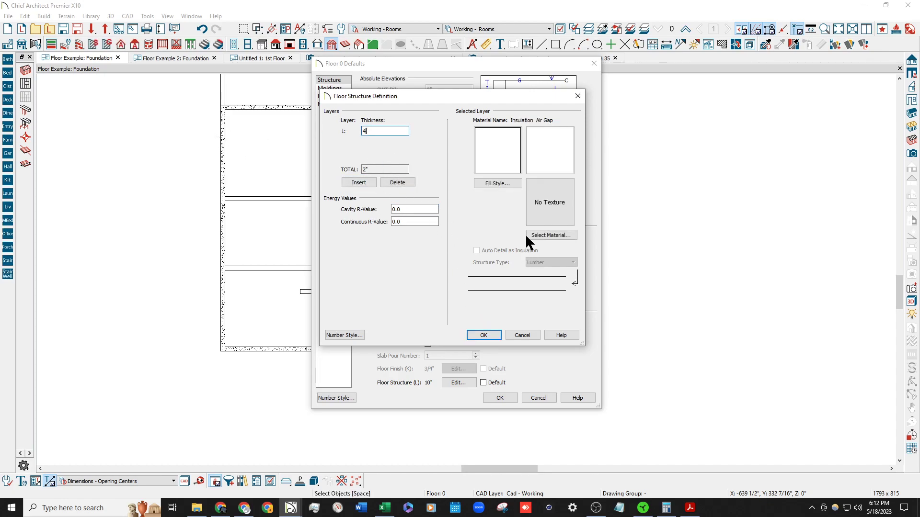
# Assign the Concrete plan material to the 4" floor structure layer and accept the floor 0 defaults.
pyautogui.click(537, 234)
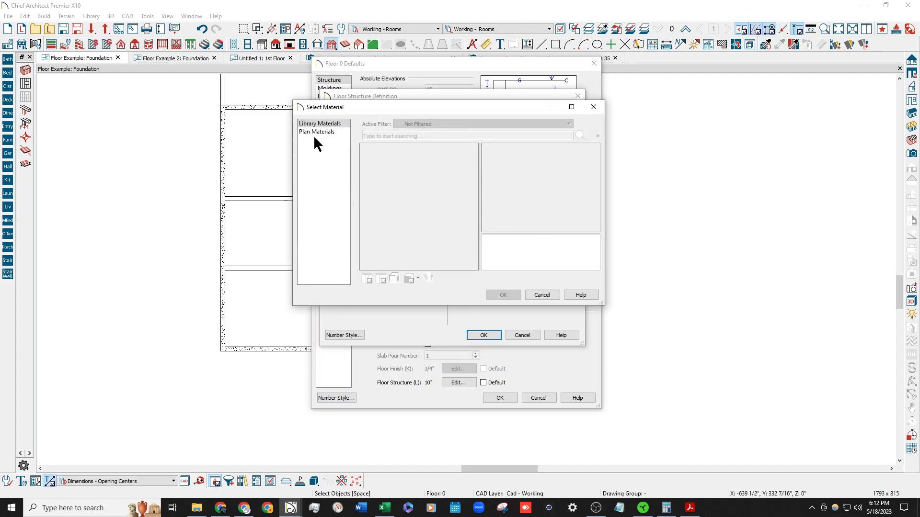
pyautogui.click(316, 132)
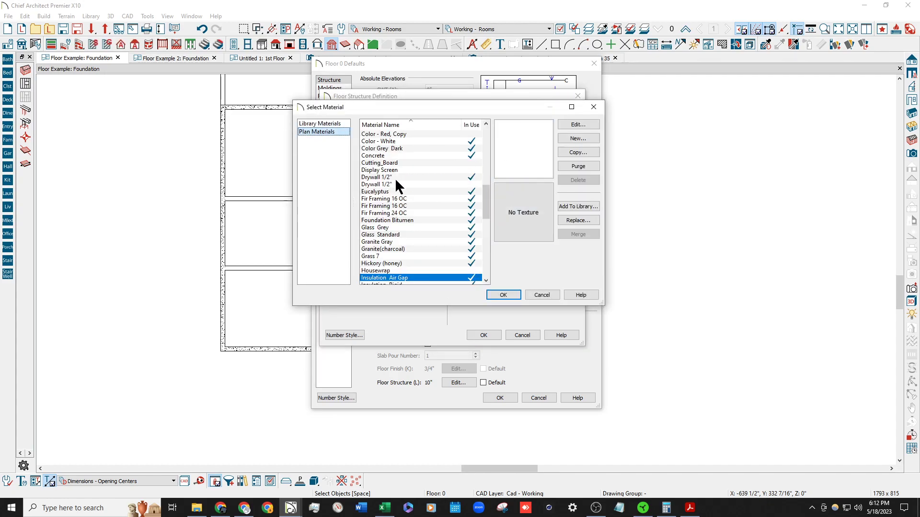
pyautogui.click(383, 184)
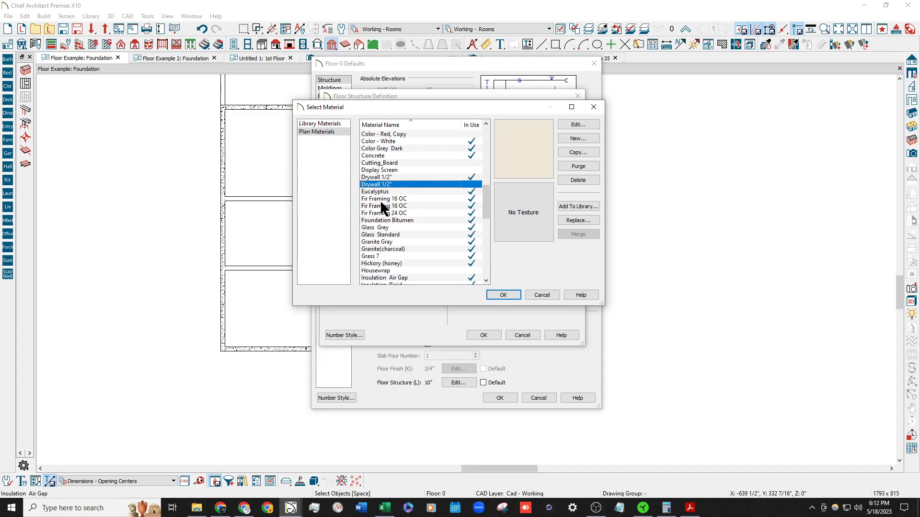
pyautogui.press('c')
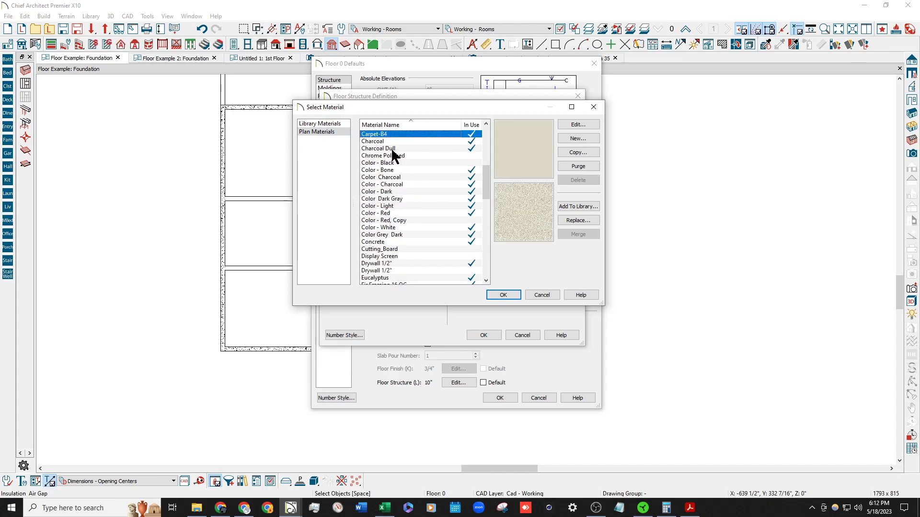
pyautogui.press('c')
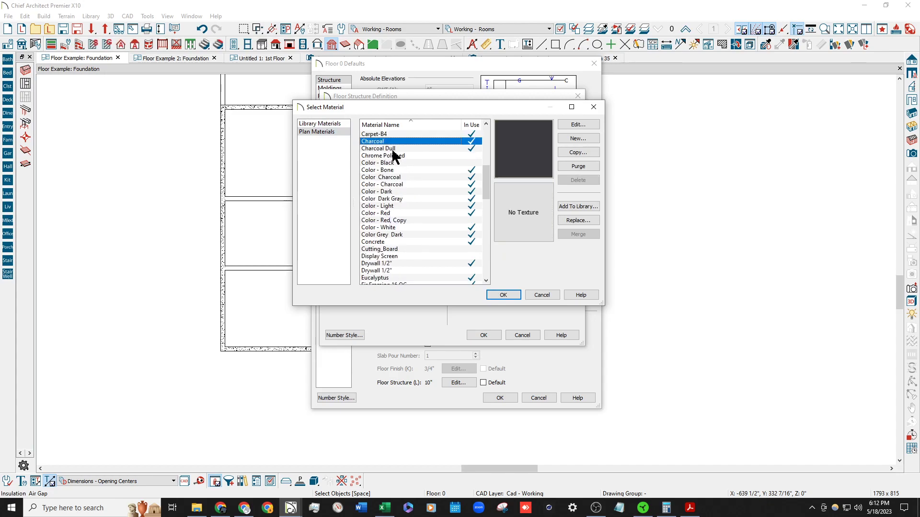
pyautogui.click(392, 242)
pyautogui.click(503, 294)
pyautogui.click(482, 335)
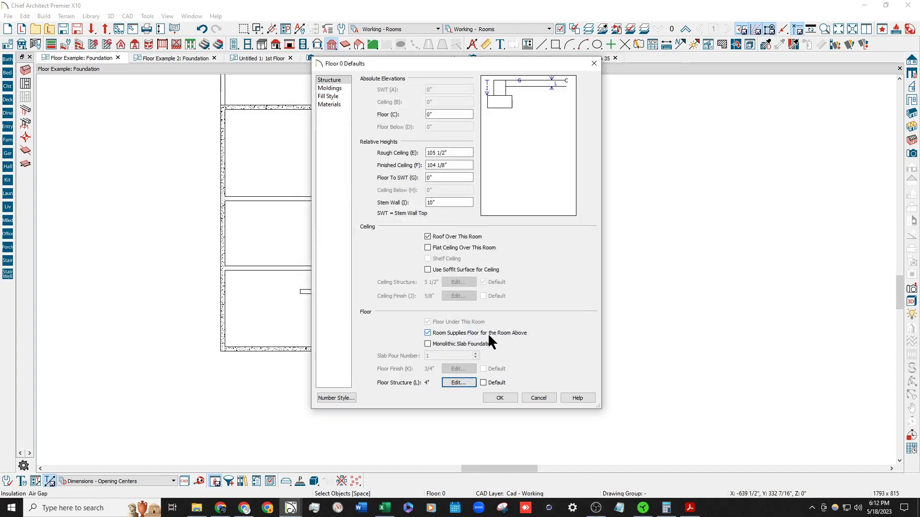
pyautogui.click(494, 396)
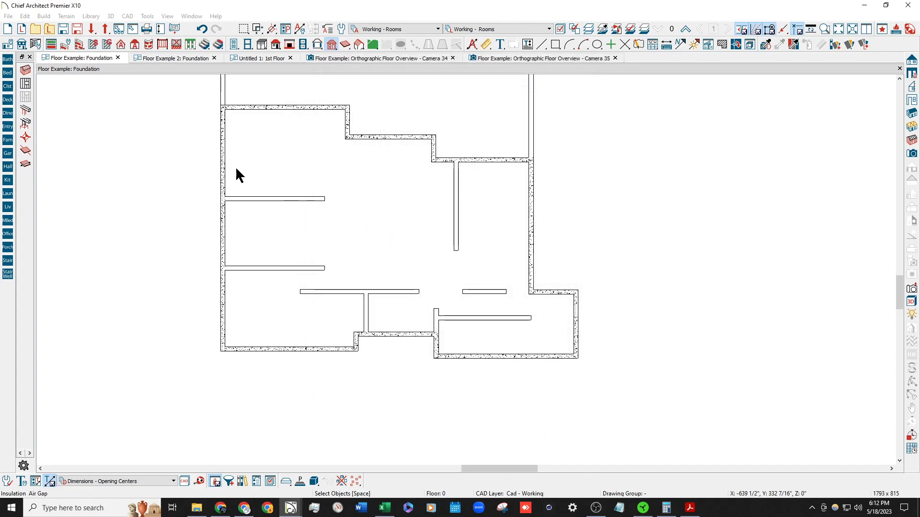
# Set the default stem wall height to 4" in the floor 0 defaults and accept.
pyautogui.click(7, 44)
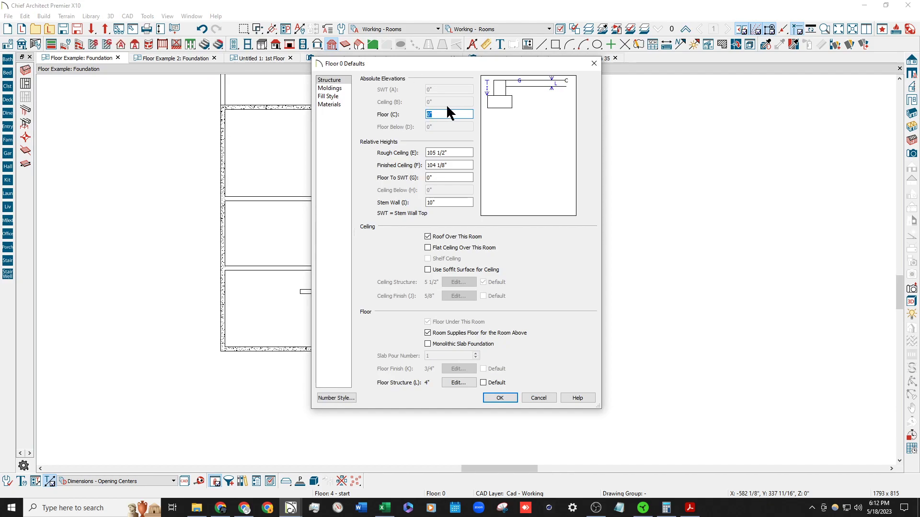
pyautogui.doubleClick(452, 203)
pyautogui.write('4')
pyautogui.press('Tab')
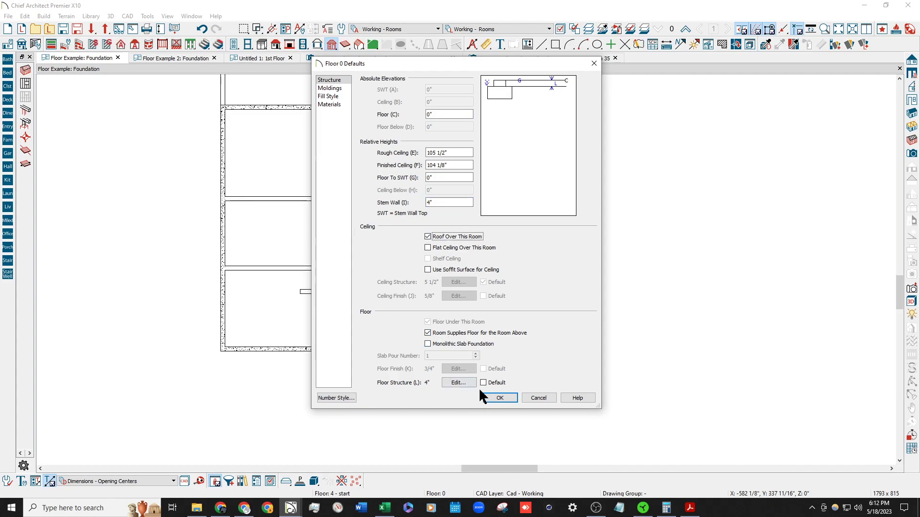
pyautogui.click(486, 397)
# Switch the main foundation room's stem wall height and floor structure to Default and accept the room settings.
pyautogui.click(378, 232)
pyautogui.doubleClick(378, 231)
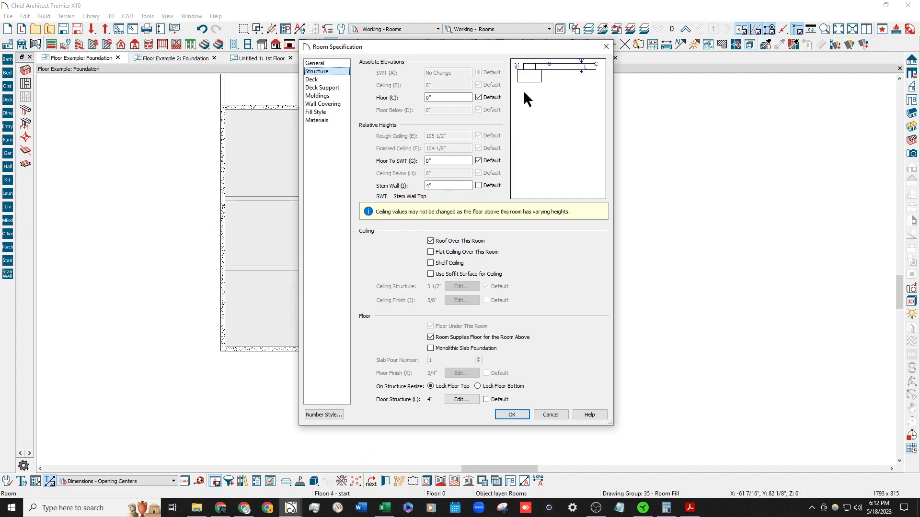
pyautogui.click(479, 185)
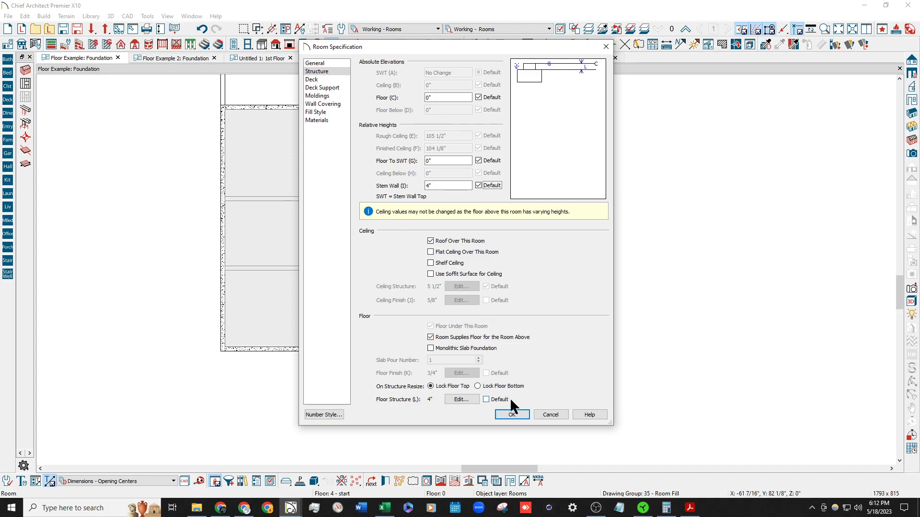
pyautogui.click(486, 399)
pyautogui.click(509, 414)
# Try toggling the Default option for the main foundation room's floor structure once more and recheck its structure settings.
pyautogui.doubleClick(422, 291)
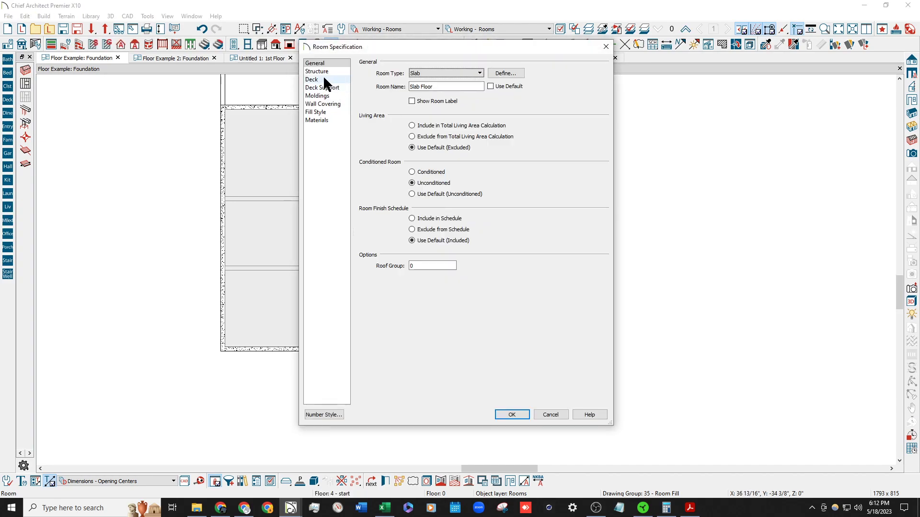
pyautogui.click(317, 72)
pyautogui.click(486, 400)
pyautogui.click(510, 414)
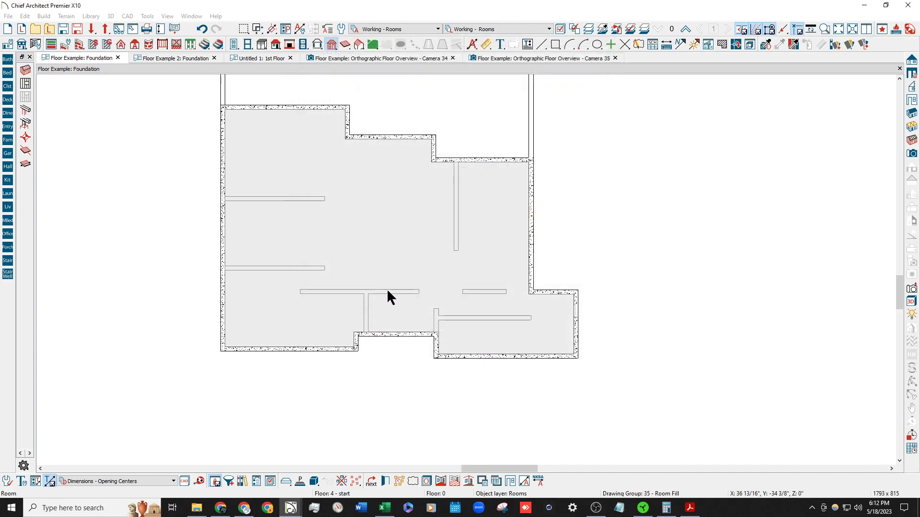
pyautogui.doubleClick(332, 156)
pyautogui.click(317, 72)
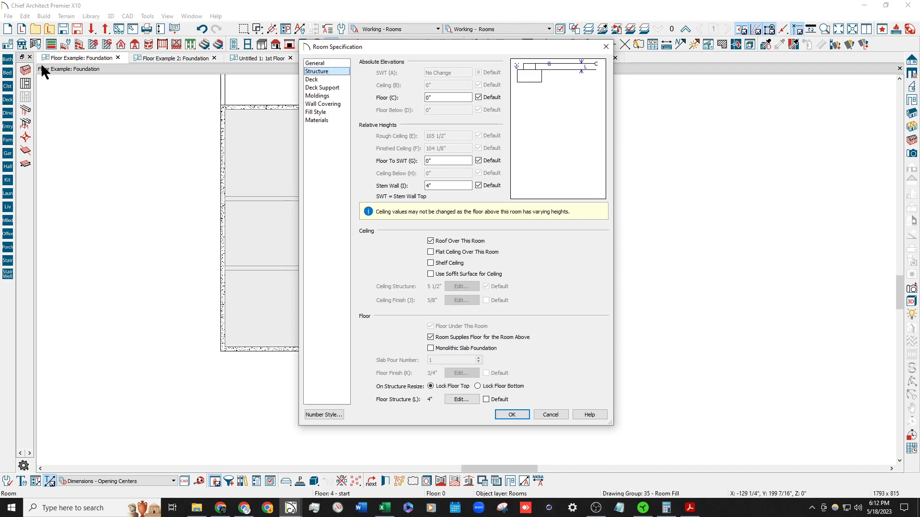
pyautogui.click(510, 414)
# Create an orthographic floor overview of the first floor and examine the slab and stem walls from several angles.
pyautogui.click(686, 29)
pyautogui.scroll(1, 261, 160)
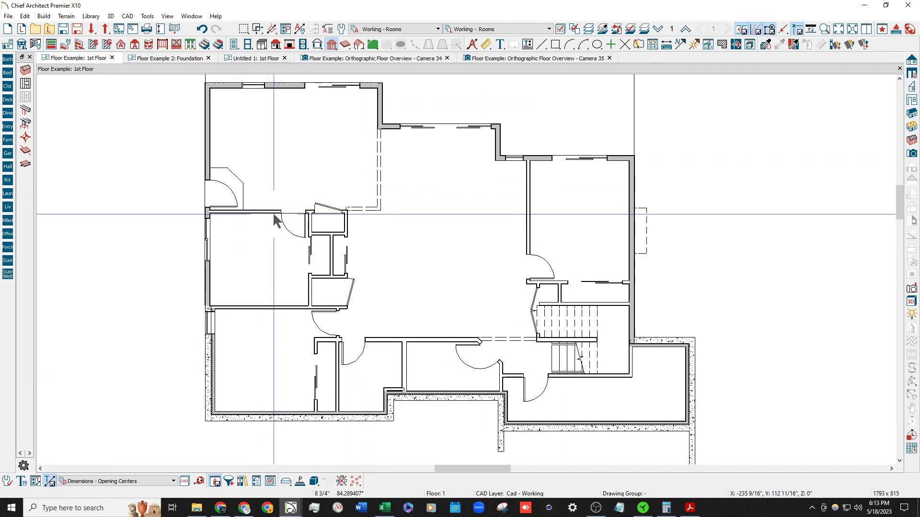
pyautogui.scroll(2, 291, 208)
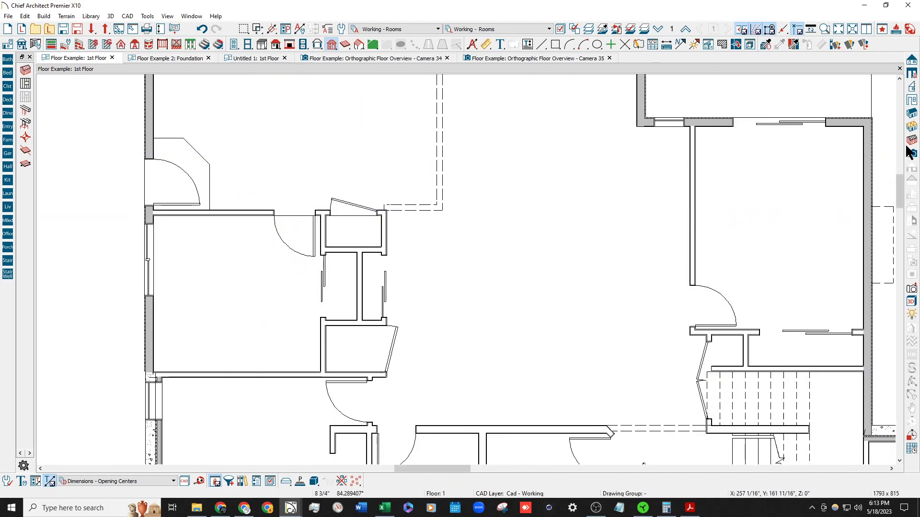
pyautogui.click(485, 237)
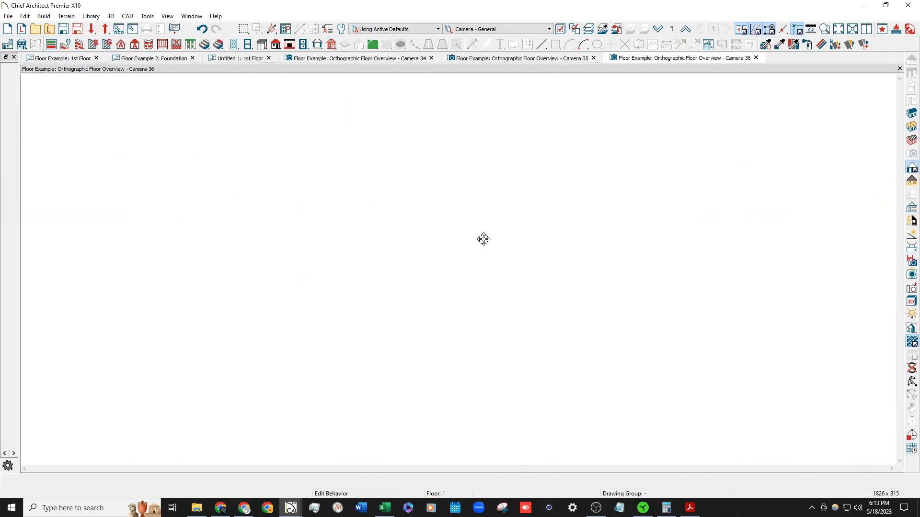
pyautogui.moveTo(469, 248); pyautogui.dragTo(334, 198)
pyautogui.scroll(10, 333, 198)
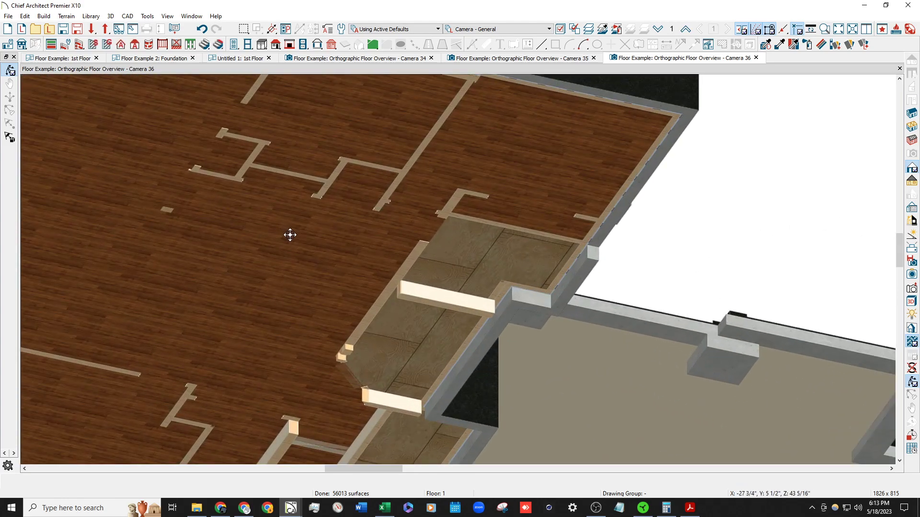
pyautogui.scroll(-5, 289, 235)
pyautogui.moveTo(289, 235); pyautogui.dragTo(158, 287)
pyautogui.scroll(-2, 342, 260)
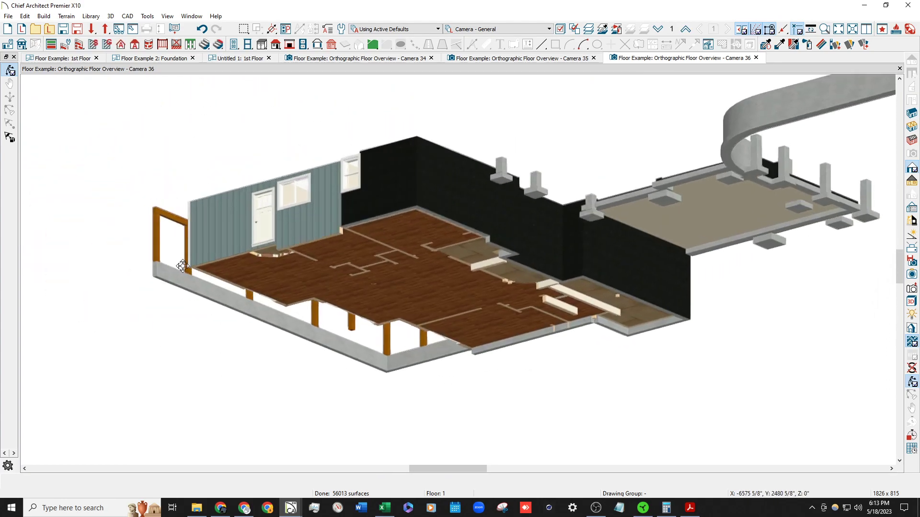
pyautogui.scroll(5, 488, 271)
pyautogui.scroll(-3, 555, 261)
pyautogui.moveTo(415, 203); pyautogui.dragTo(318, 254)
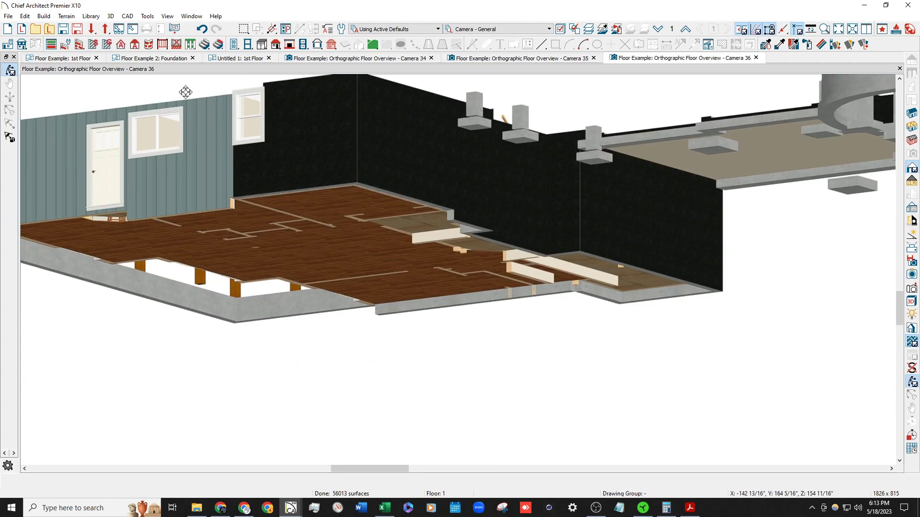
# Back in the first-floor plan, try setting the lower-right room's stem wall top elevation to Default, and discard the change.
pyautogui.click(71, 58)
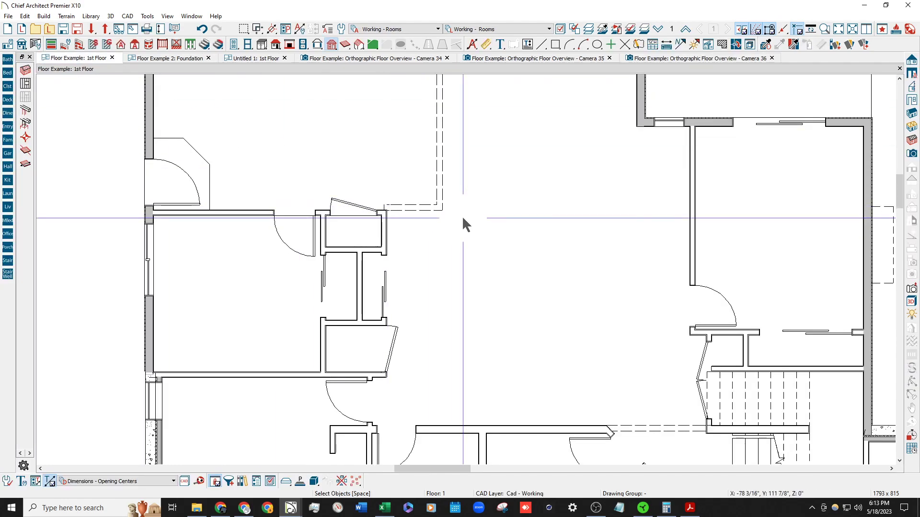
pyautogui.scroll(-5, 435, 242)
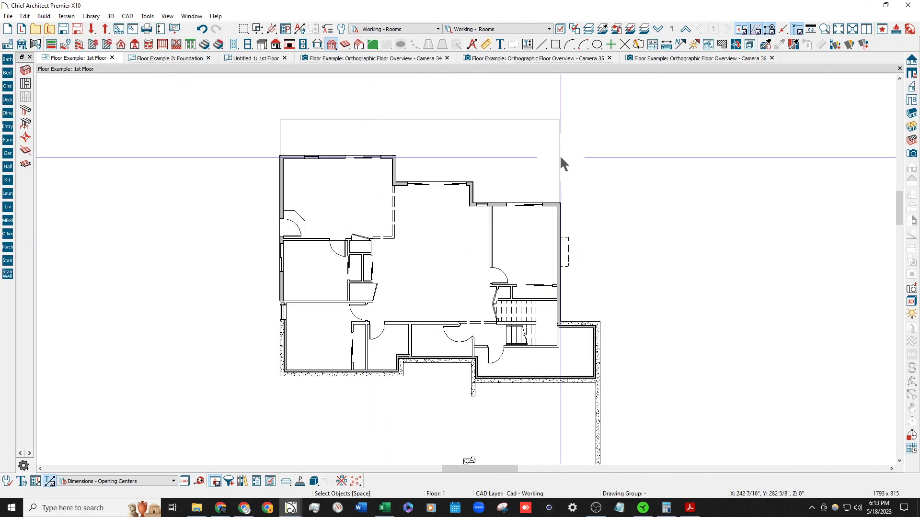
pyautogui.click(657, 30)
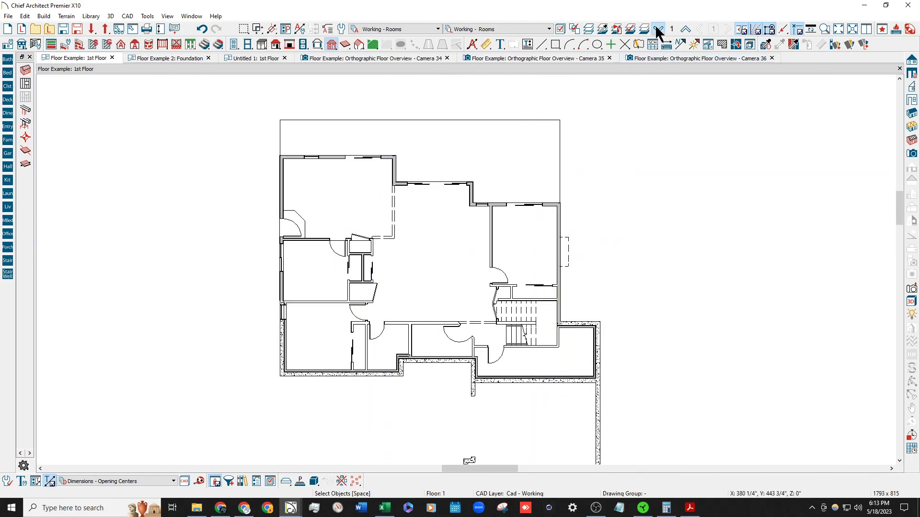
pyautogui.click(685, 30)
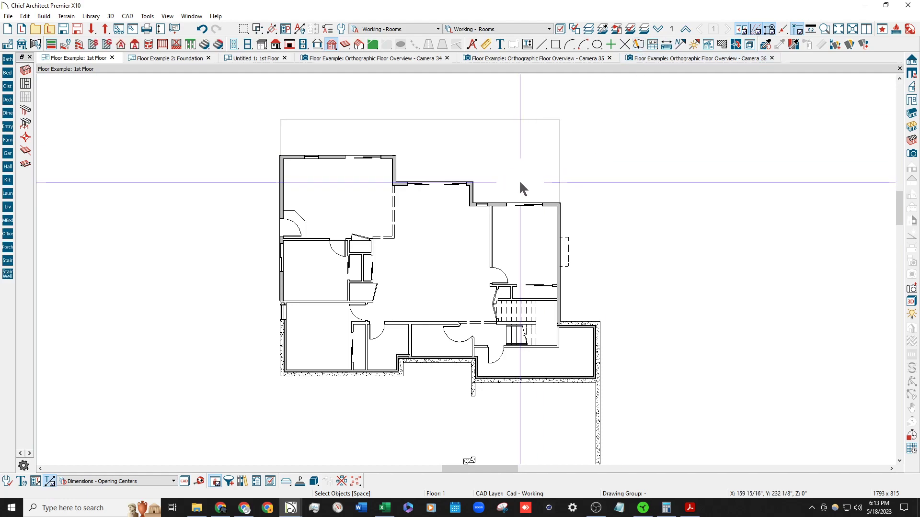
pyautogui.scroll(3, 429, 308)
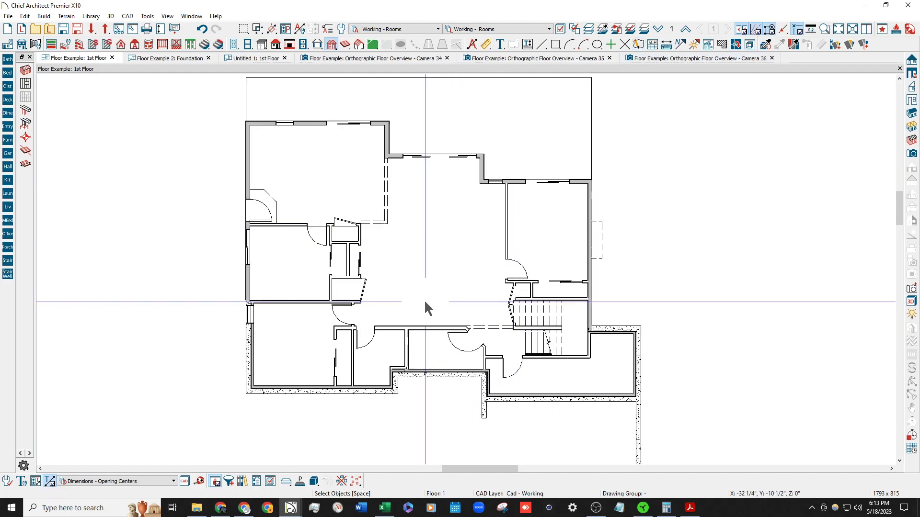
pyautogui.doubleClick(565, 378)
pyautogui.click(316, 82)
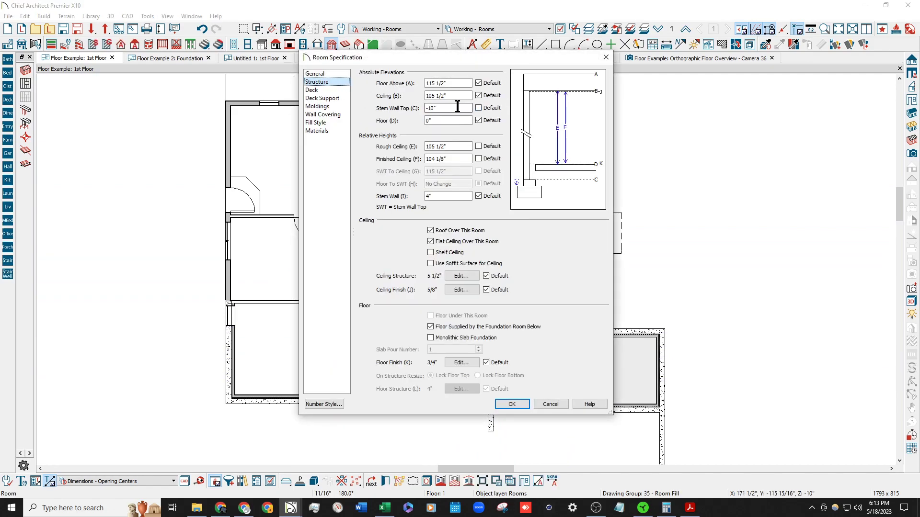
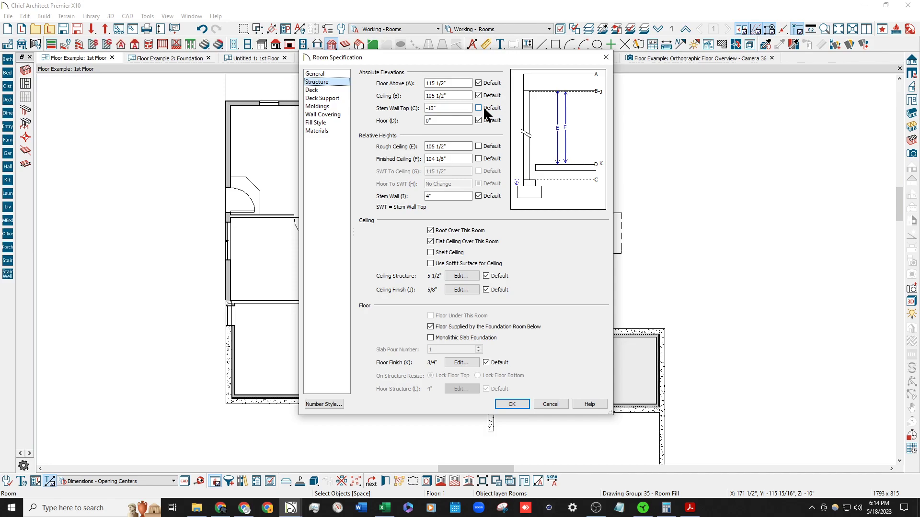
pyautogui.click(489, 109)
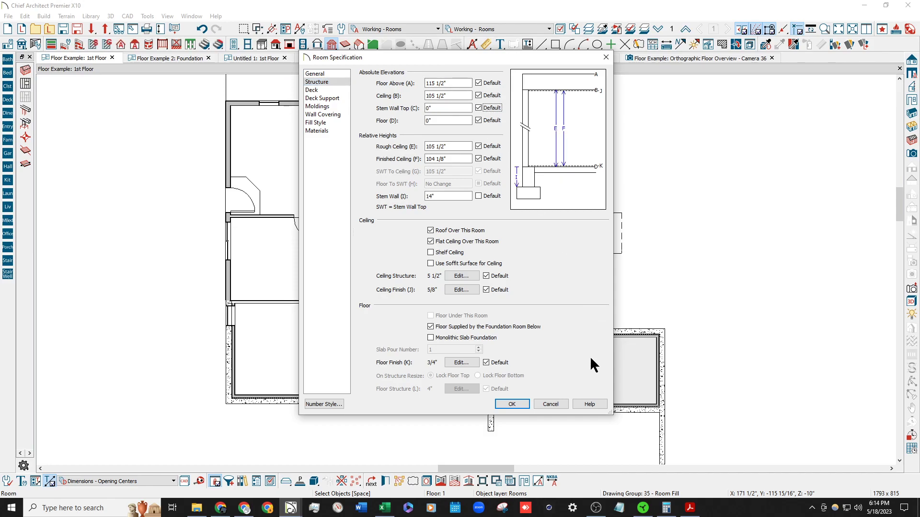
pyautogui.click(551, 404)
# Review the structure elevations and heights of the lower-left room on the first floor.
pyautogui.click(272, 359)
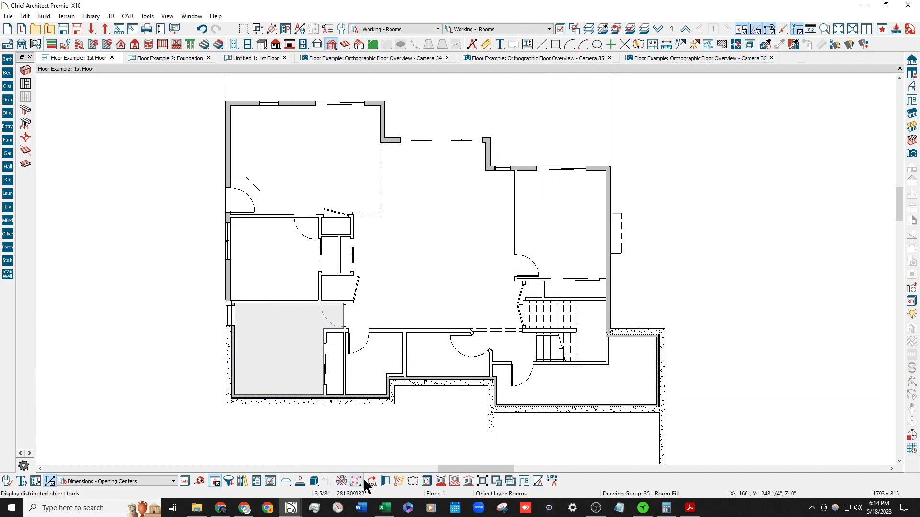
pyautogui.doubleClick(278, 366)
pyautogui.click(329, 80)
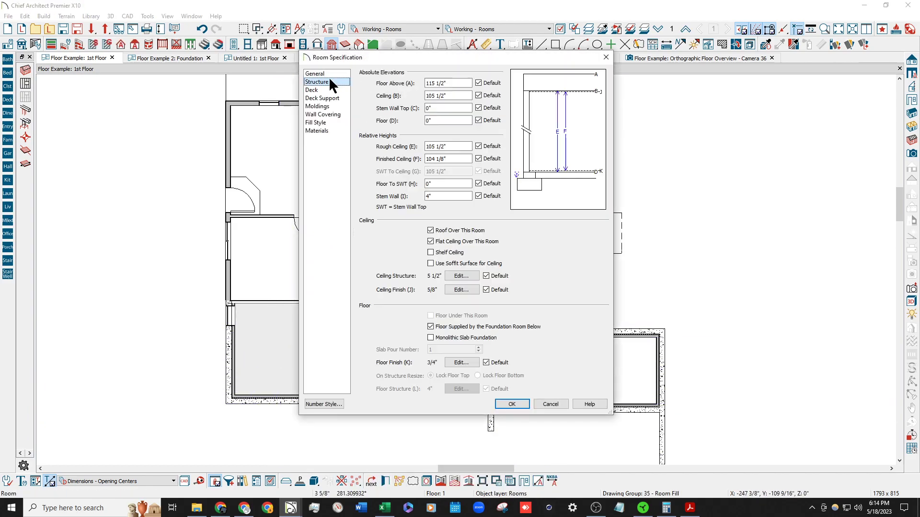
pyautogui.press('Escape')
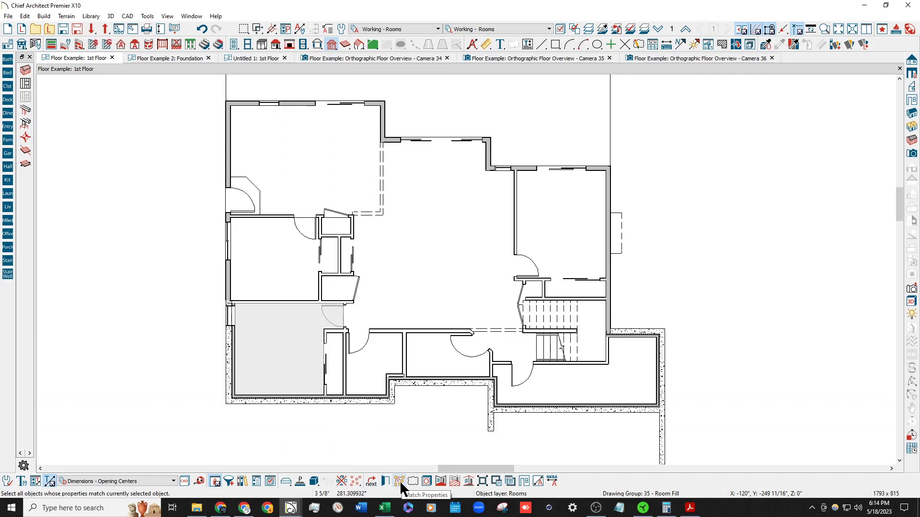
# Use Match Properties to select all rooms sharing the lower-left room's stem wall height of 4" and stem wall top elevation of 0".
pyautogui.click(400, 481)
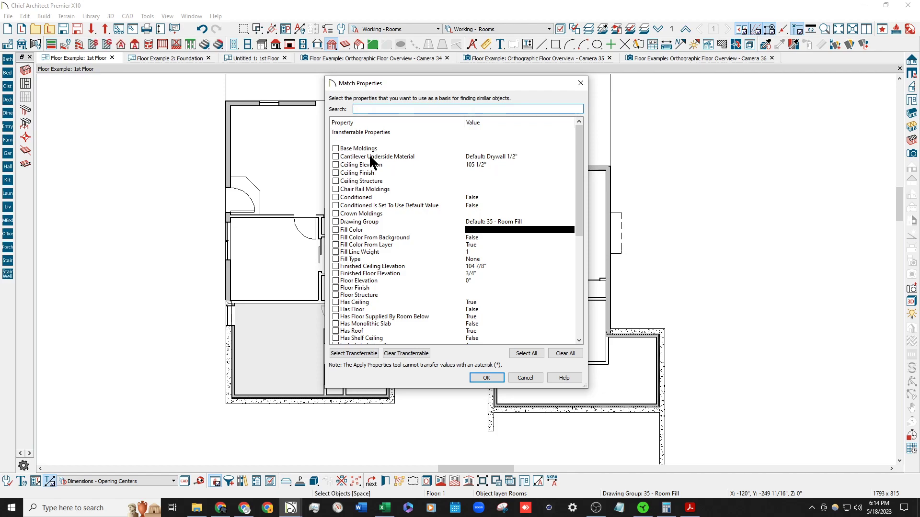
pyautogui.write('stem')
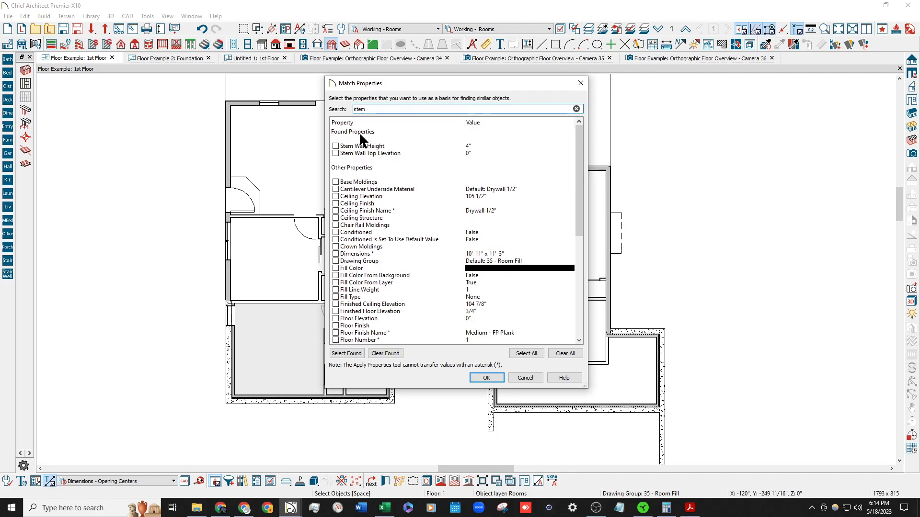
pyautogui.click(336, 146)
pyautogui.click(336, 153)
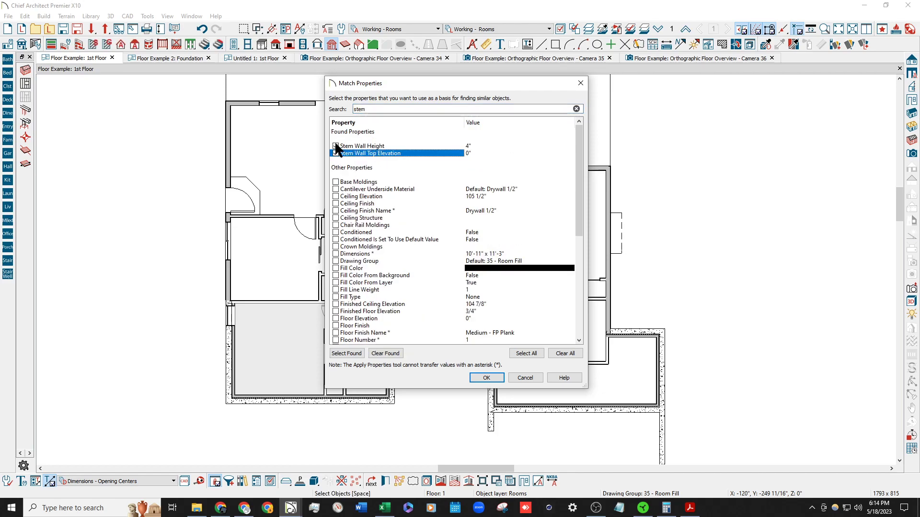
pyautogui.click(494, 376)
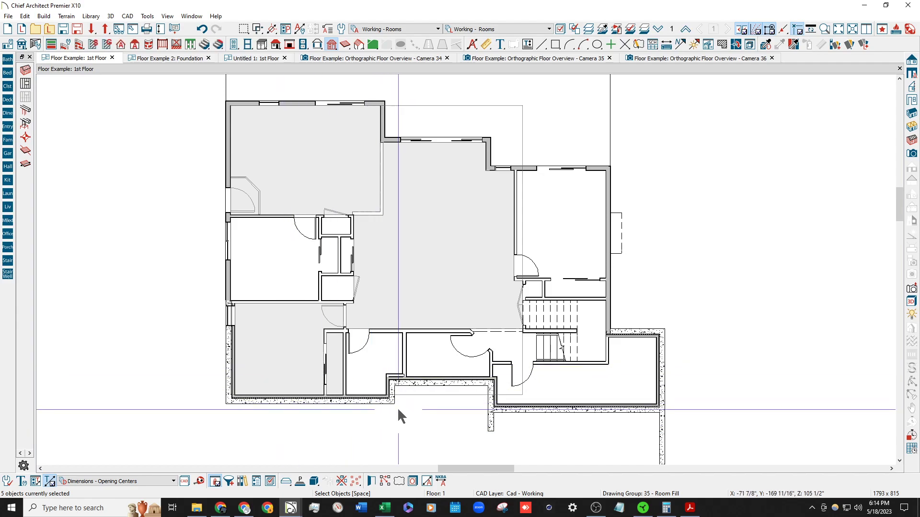
# Add the remaining first-floor bedrooms, closets, bathrooms, stair area and utility room to the current room selection.
pyautogui.click(382, 483)
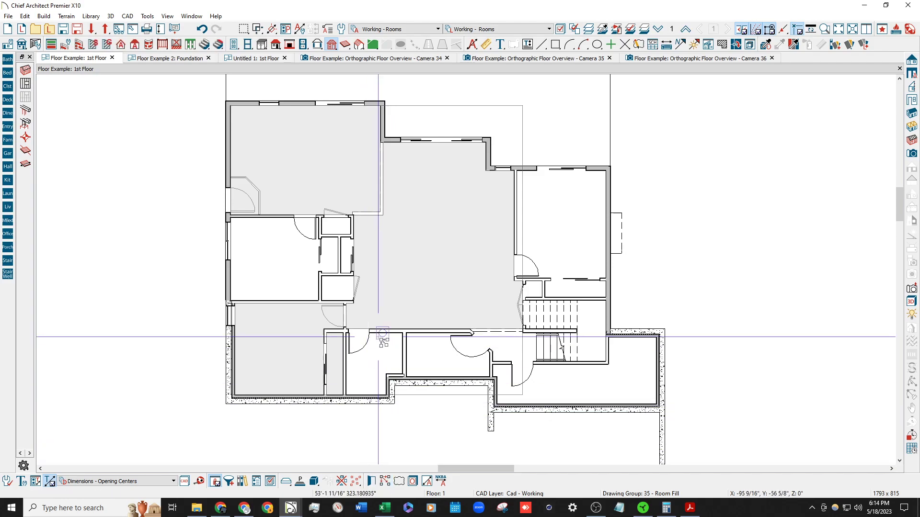
pyautogui.scroll(5, 379, 367)
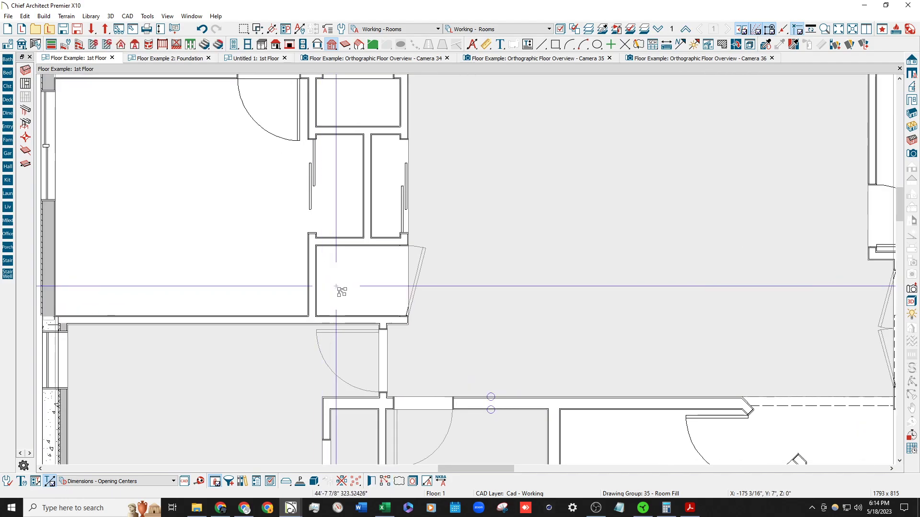
pyautogui.scroll(-4, 350, 295)
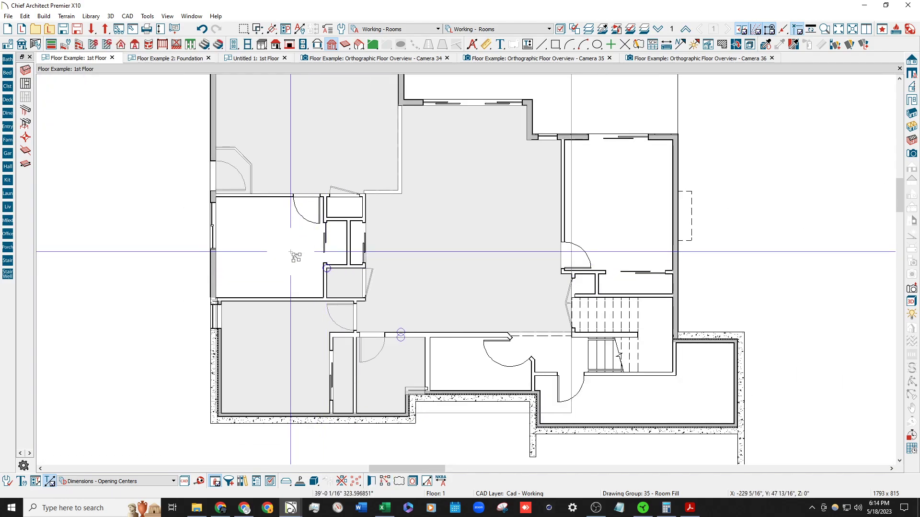
pyautogui.scroll(5, 290, 251)
pyautogui.scroll(-3, 317, 260)
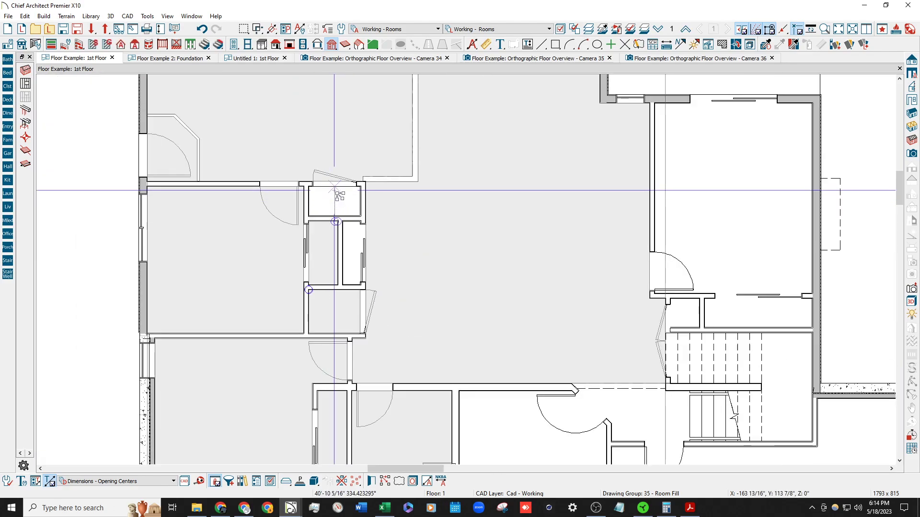
pyautogui.scroll(2, 340, 206)
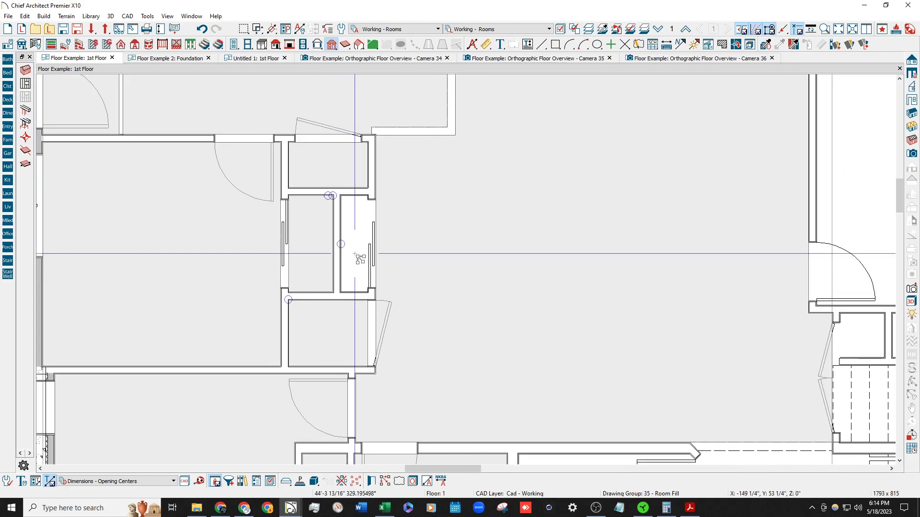
pyautogui.scroll(-4, 361, 259)
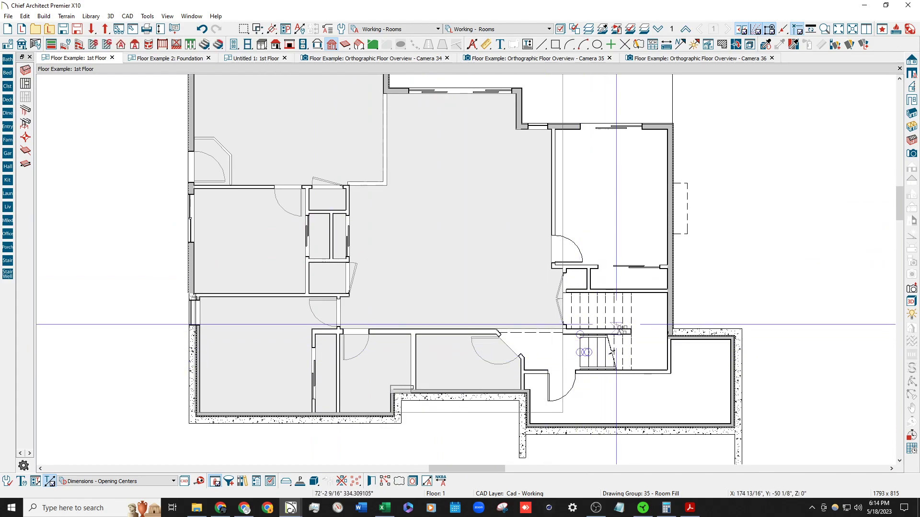
pyautogui.scroll(2, 613, 379)
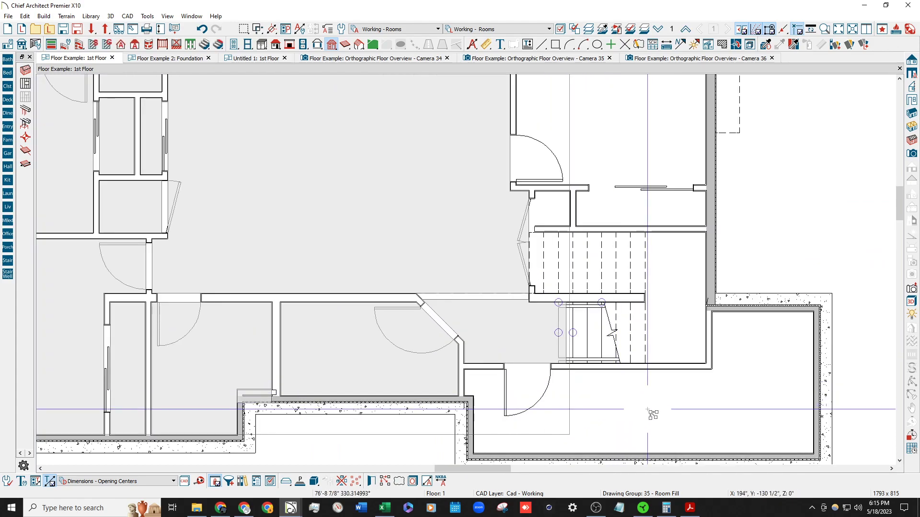
pyautogui.scroll(-2, 652, 415)
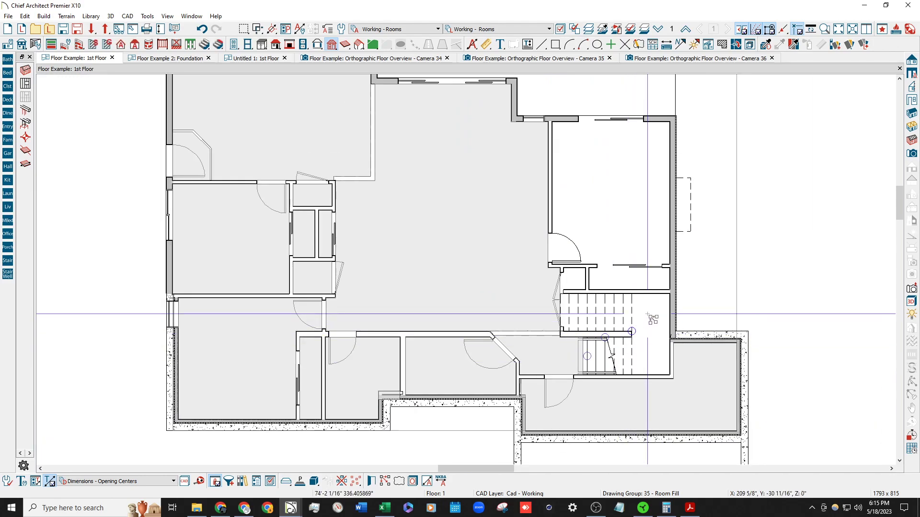
pyautogui.scroll(2, 652, 319)
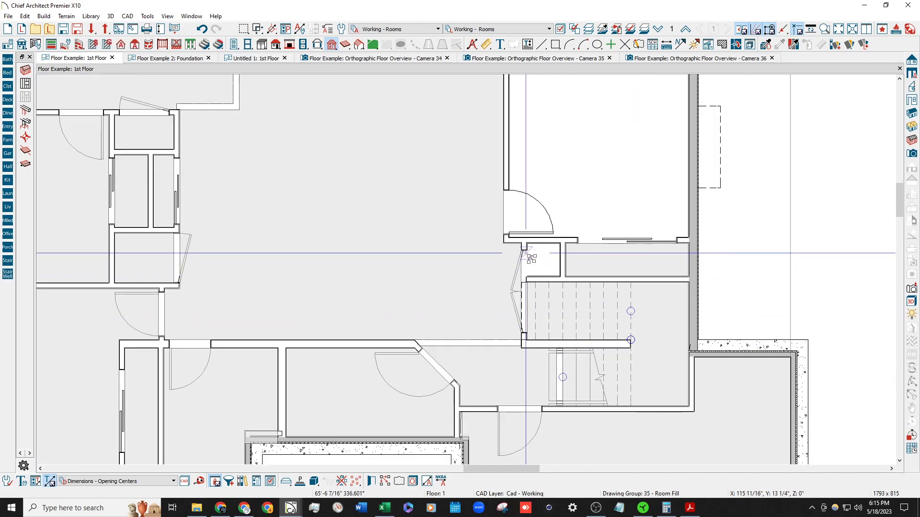
pyautogui.scroll(-2, 543, 260)
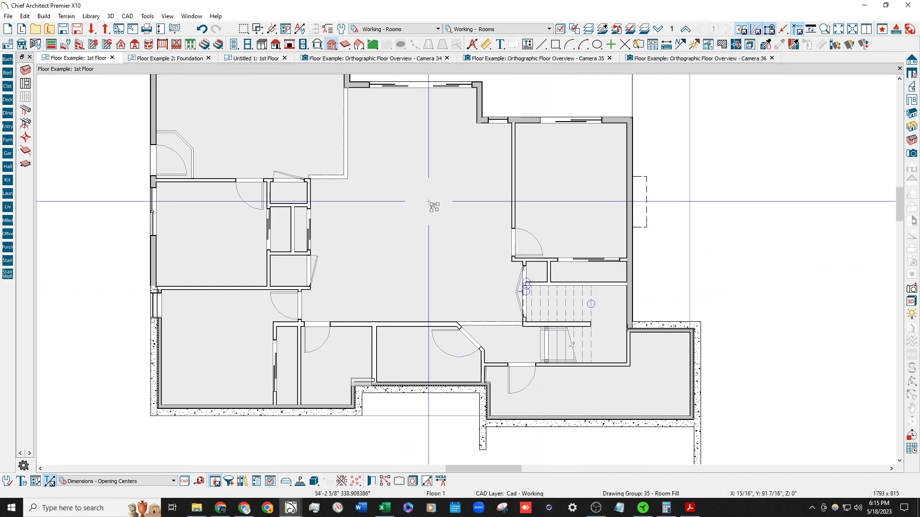
# On the foundation floor, set the slab room's stem wall height to Default in its structure settings.
pyautogui.scroll(-2, 428, 201)
pyautogui.click(658, 28)
pyautogui.scroll(2, 389, 211)
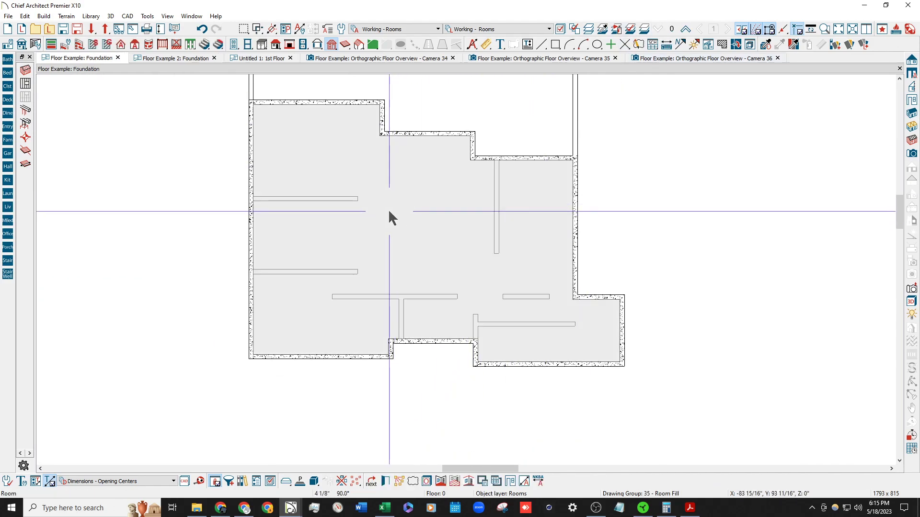
pyautogui.doubleClick(389, 212)
pyautogui.click(316, 82)
pyautogui.click(479, 194)
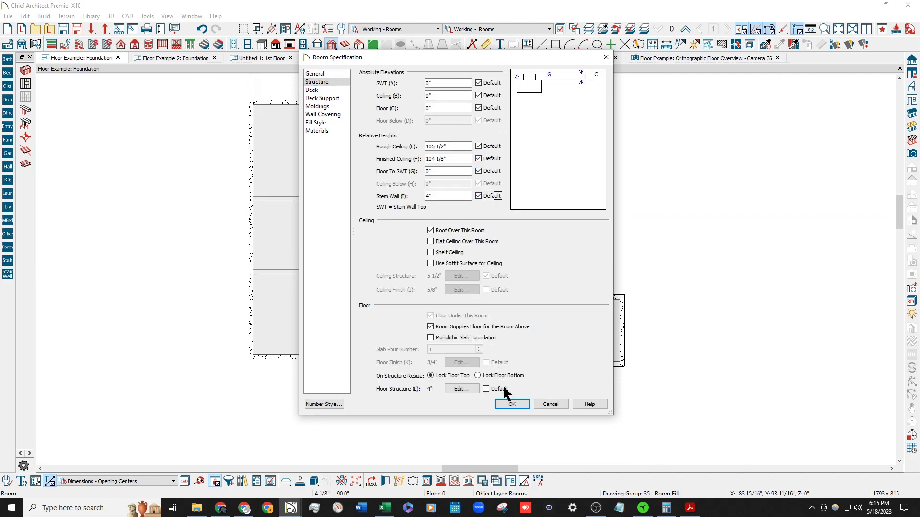
pyautogui.click(512, 404)
# Review the foundation slab room's structure settings and compare them with the Floor 0 defaults.
pyautogui.click(685, 29)
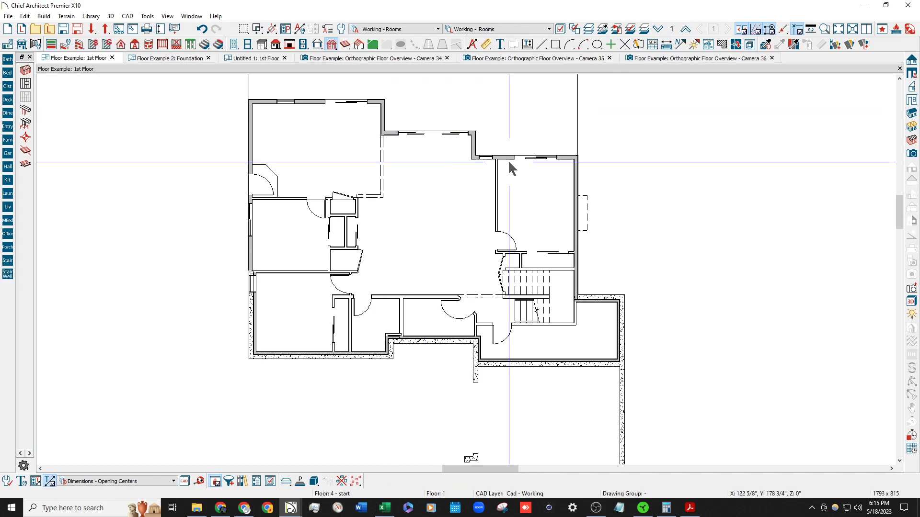
pyautogui.click(658, 28)
pyautogui.doubleClick(395, 205)
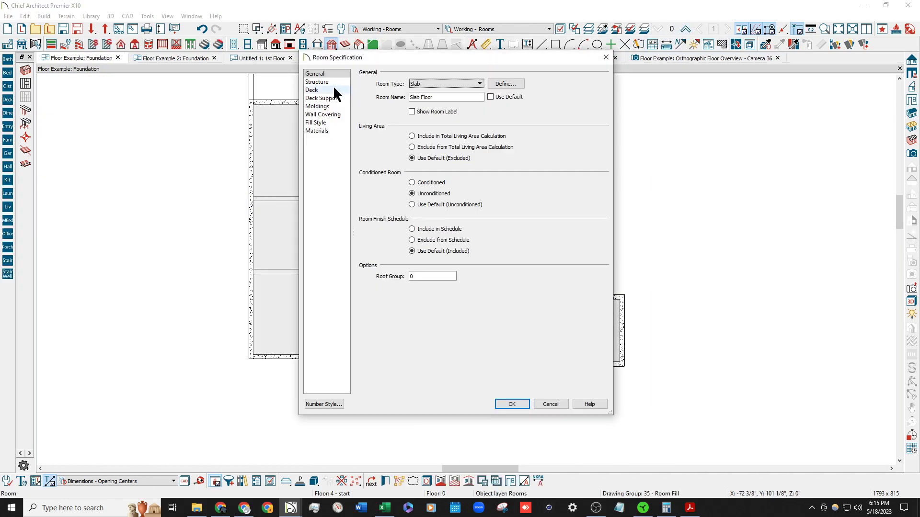
pyautogui.click(323, 82)
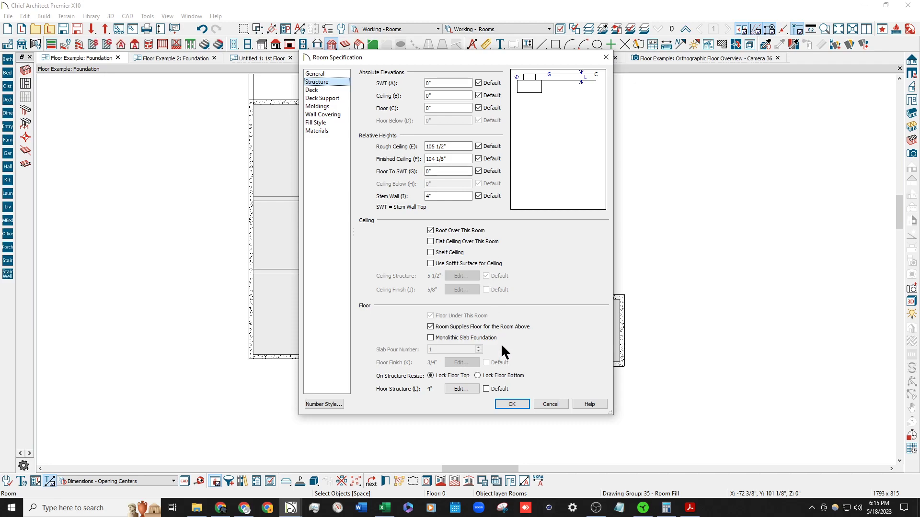
pyautogui.click(521, 404)
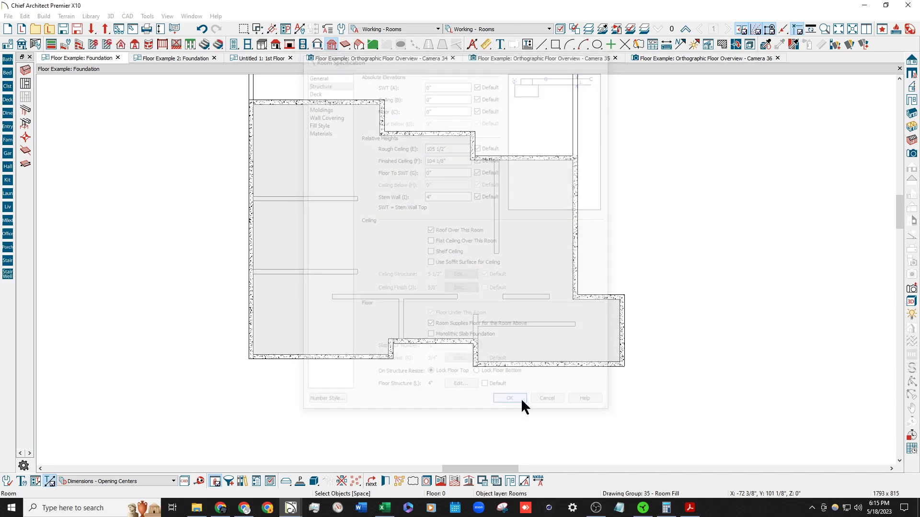
pyautogui.click(13, 46)
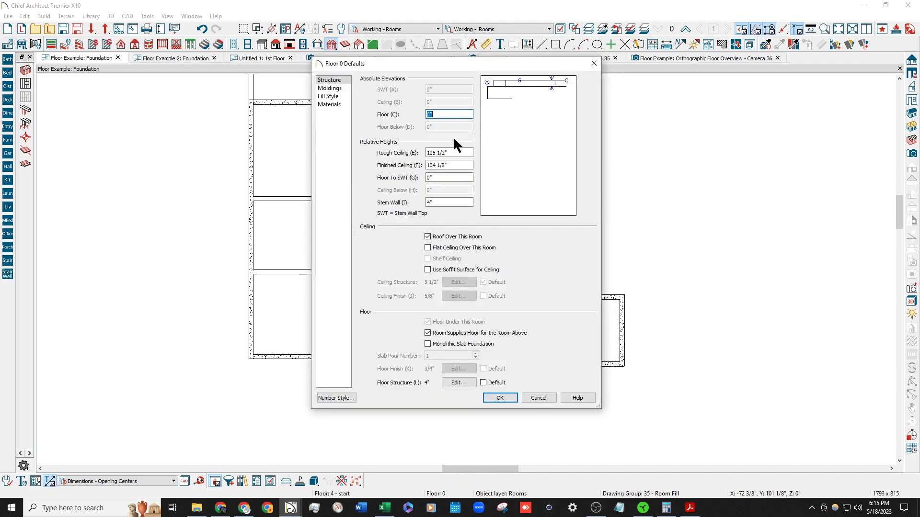
pyautogui.press('Escape')
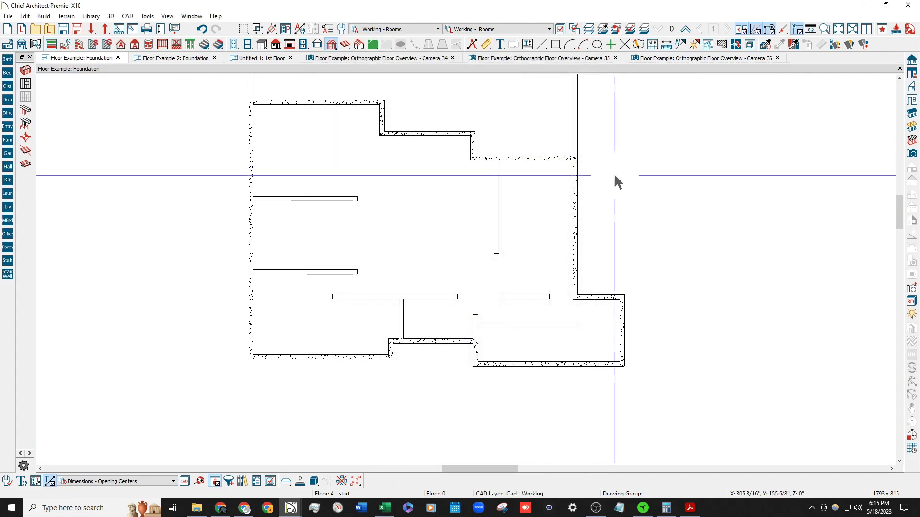
# Return to the first-floor plan and inspect the short invisible wall beside the upper closet.
pyautogui.click(687, 30)
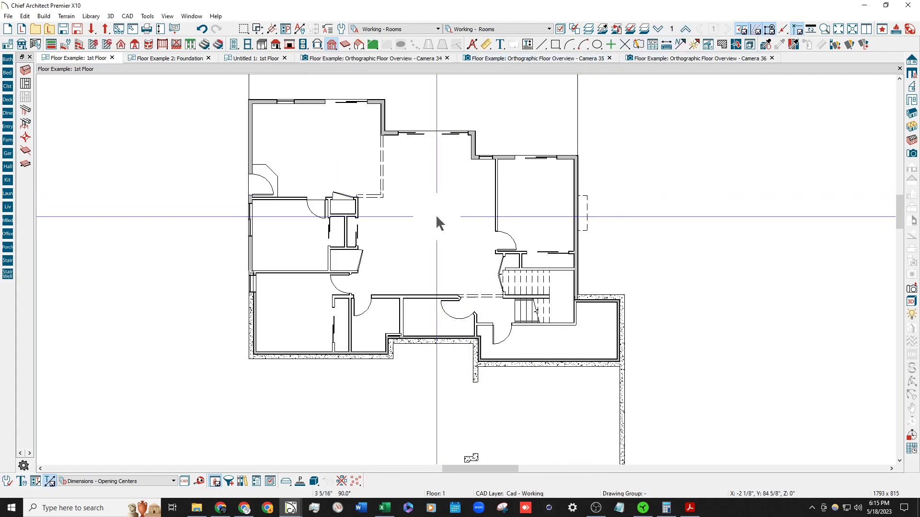
pyautogui.scroll(5, 314, 165)
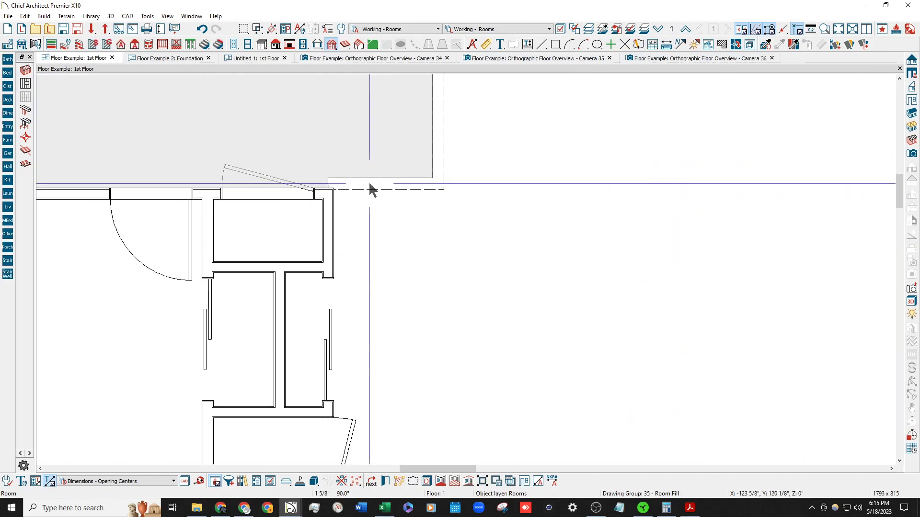
pyautogui.click(370, 189)
pyautogui.moveTo(372, 194); pyautogui.dragTo(372, 198)
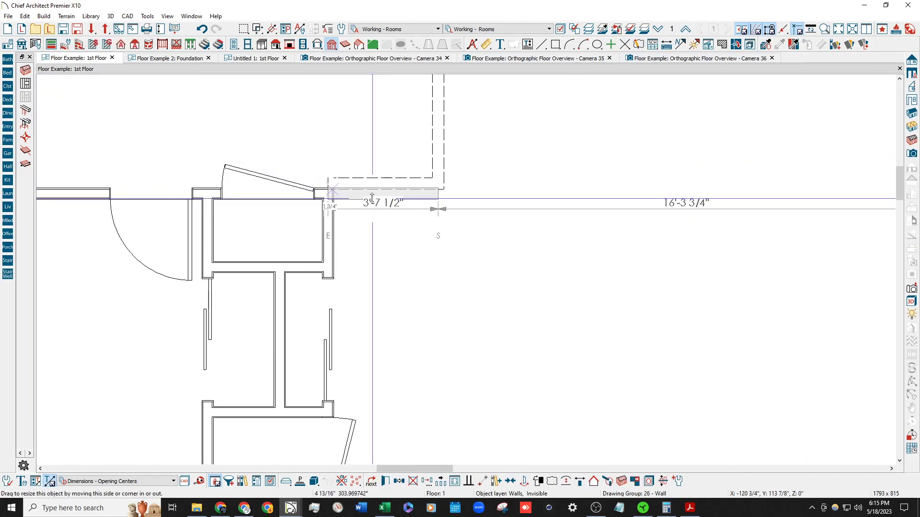
pyautogui.scroll(-5, 380, 163)
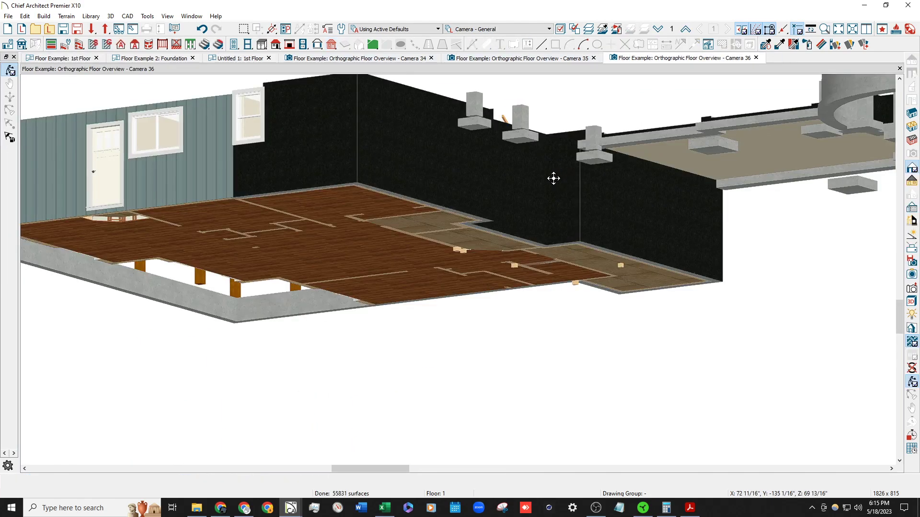
# Examine the floor slab, stem walls and room floors from below and above in the orthographic floor overview.
pyautogui.moveTo(552, 178); pyautogui.dragTo(406, 203)
pyautogui.scroll(5, 421, 243)
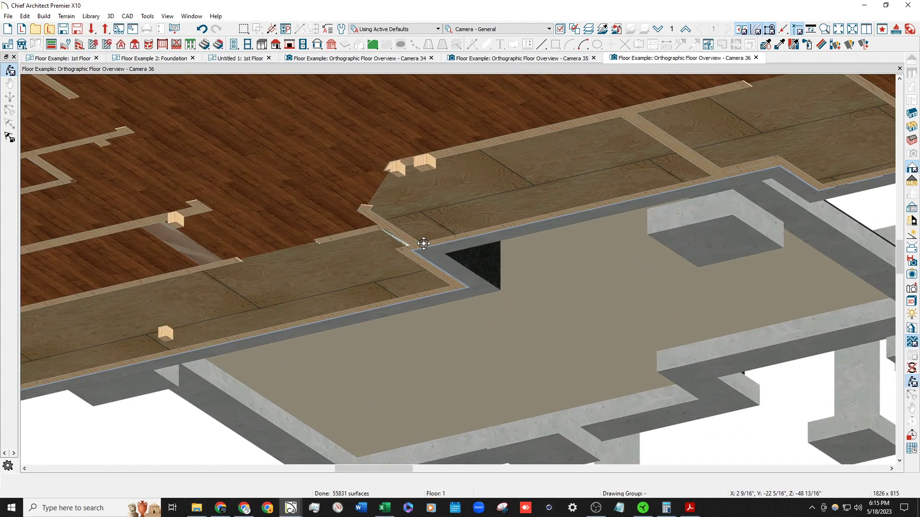
pyautogui.scroll(-10, 423, 243)
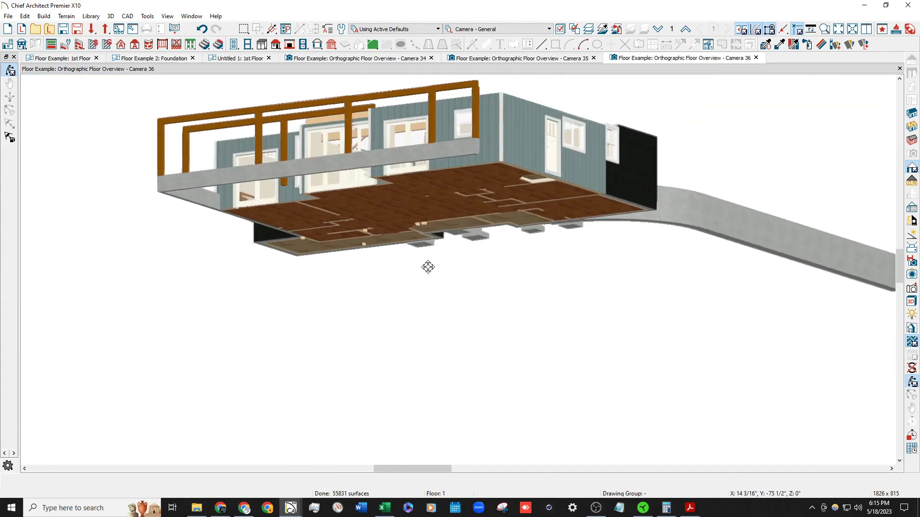
pyautogui.moveTo(428, 267); pyautogui.dragTo(243, 337)
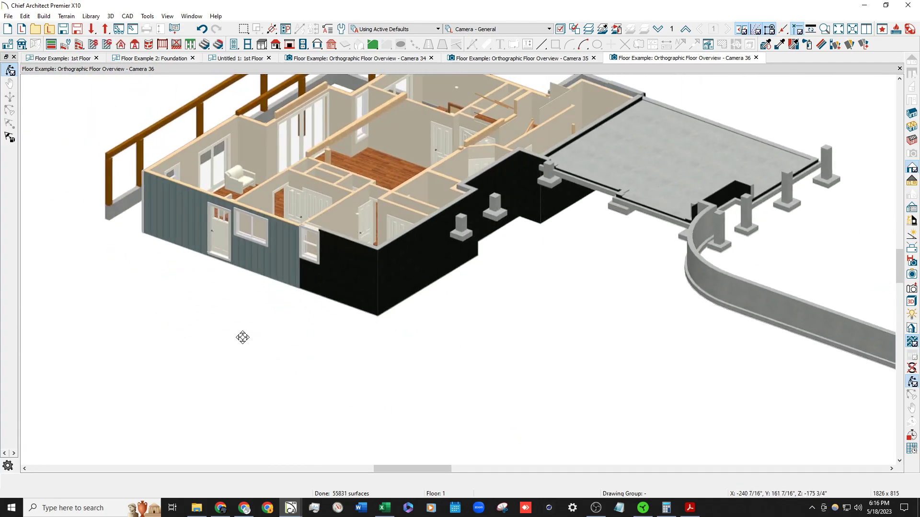
pyautogui.scroll(-3, 332, 390)
pyautogui.scroll(3, 323, 292)
pyautogui.moveTo(384, 345); pyautogui.dragTo(356, 383)
pyautogui.scroll(2, 398, 355)
pyautogui.moveTo(398, 355); pyautogui.dragTo(415, 200)
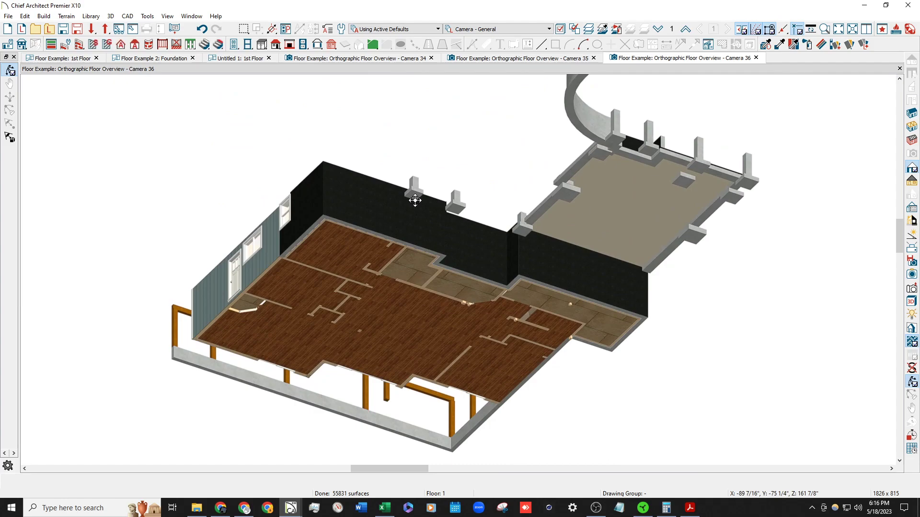
pyautogui.scroll(4, 256, 320)
pyautogui.moveTo(238, 304); pyautogui.dragTo(240, 446)
pyautogui.scroll(-3, 305, 377)
pyautogui.moveTo(418, 343); pyautogui.dragTo(383, 401)
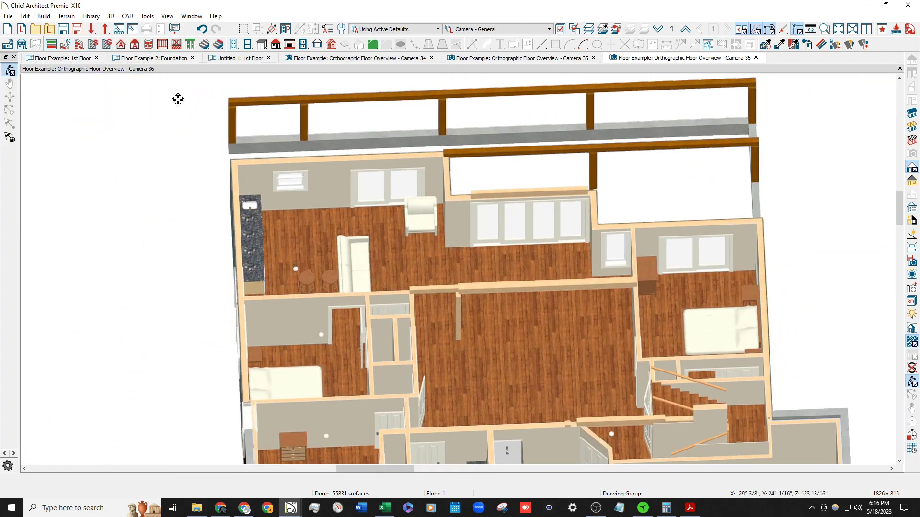
# Return to the first-floor plan and make Working - Rooms the active default set.
pyautogui.click(81, 60)
pyautogui.scroll(2, 412, 317)
pyautogui.click(27, 71)
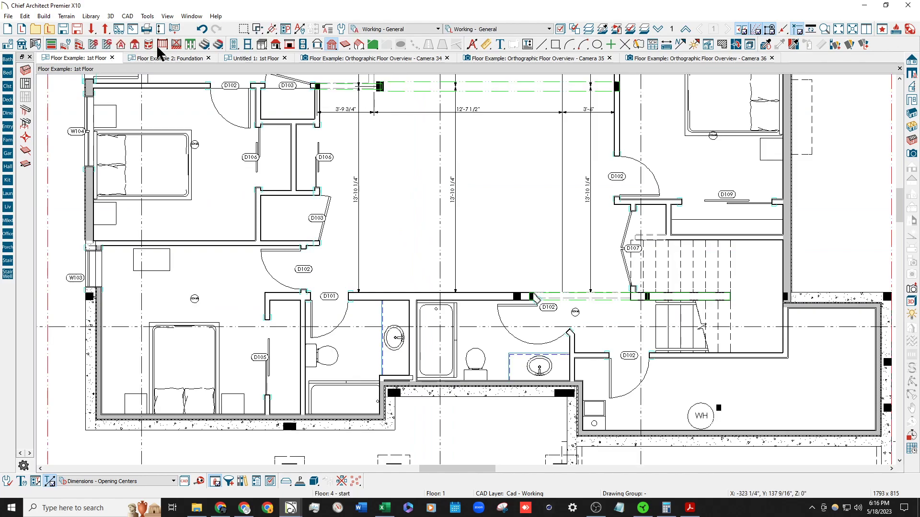
pyautogui.scroll(14, 390, 30)
pyautogui.click(391, 30)
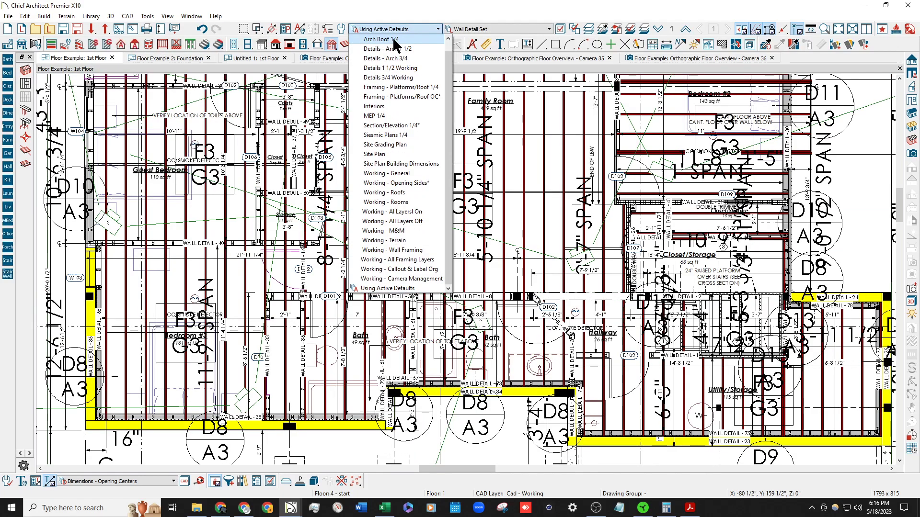
pyautogui.click(394, 39)
pyautogui.scroll(-2, 396, 29)
pyautogui.click(396, 28)
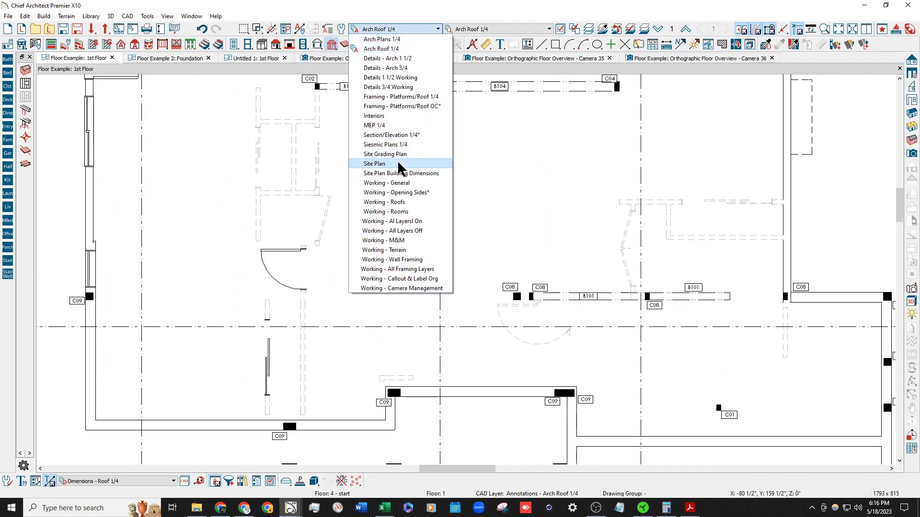
pyautogui.click(411, 210)
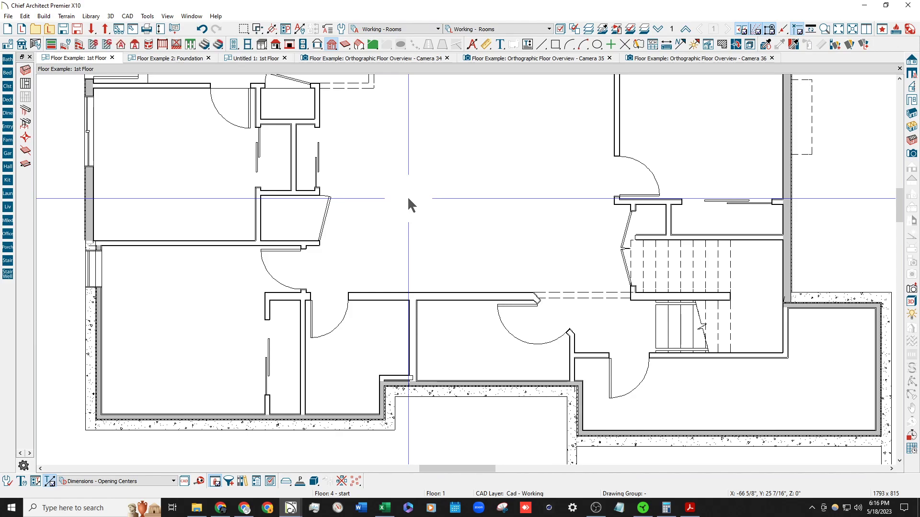
# Check the specification of the hinged interior door in the upper wall of the bedroom beside the closets.
pyautogui.scroll(3, 257, 164)
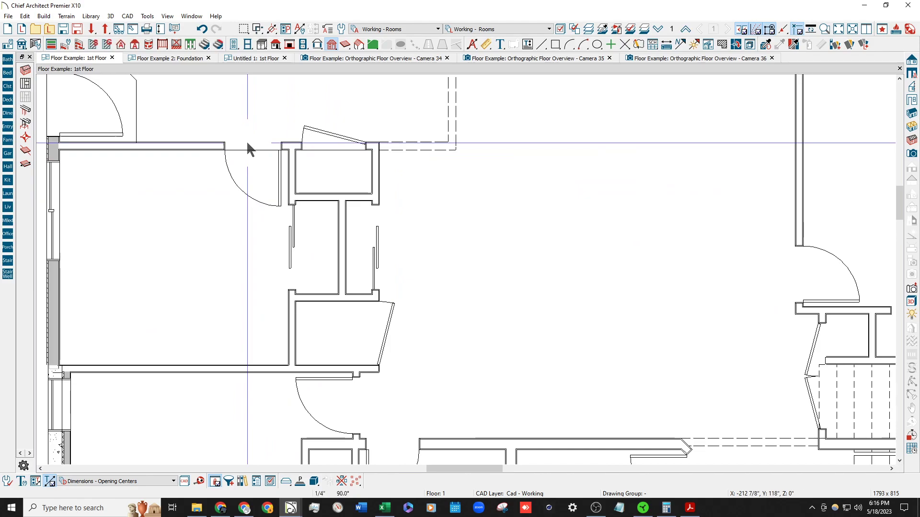
pyautogui.click(247, 143)
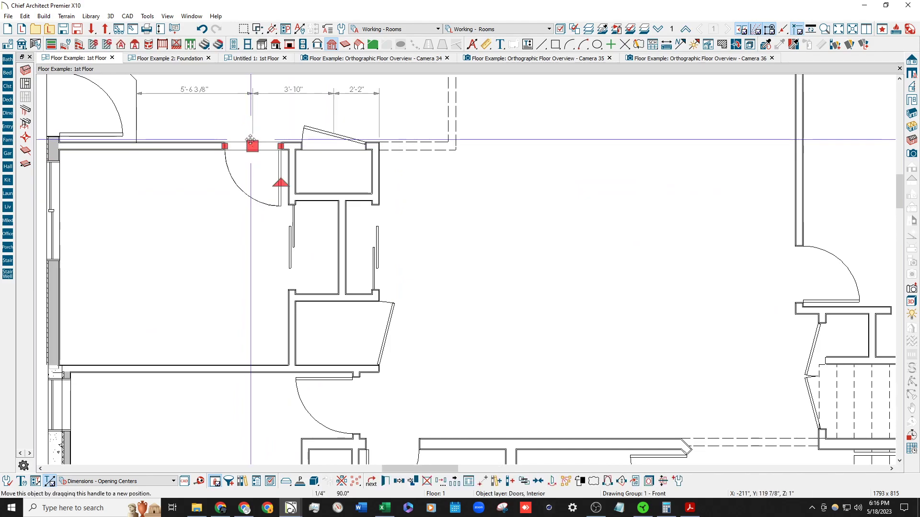
pyautogui.hotkey('ctrl', 'e')
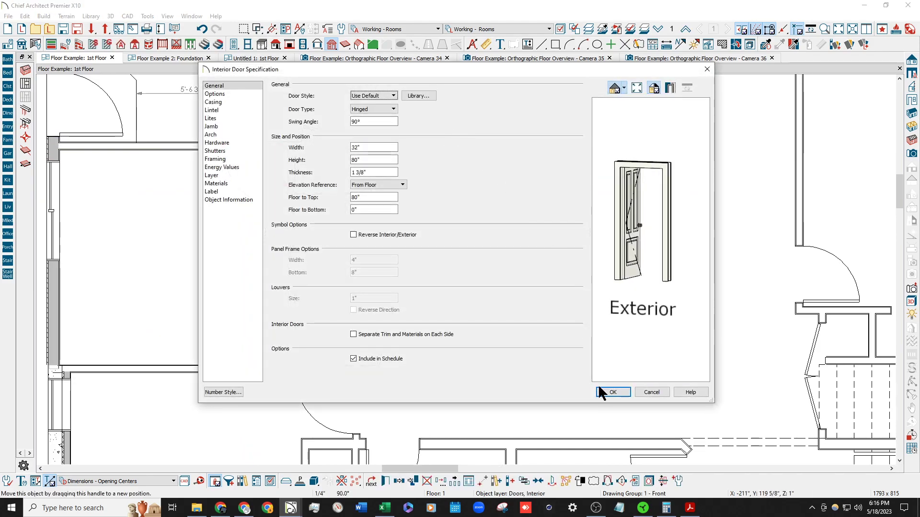
pyautogui.click(615, 393)
pyautogui.scroll(-2, 480, 317)
pyautogui.scroll(3, 381, 231)
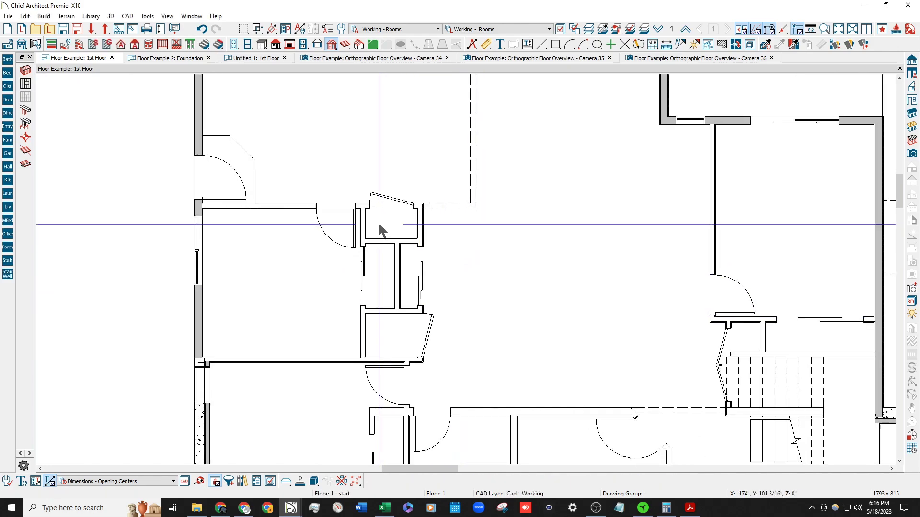
# Try removing the hinged door from the upper closet beside the bedroom door.
pyautogui.scroll(-1, 283, 229)
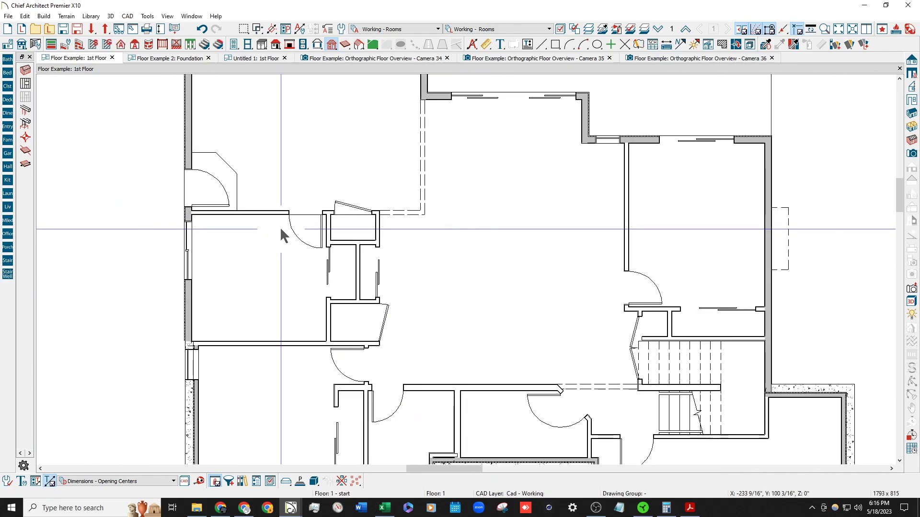
pyautogui.click(307, 212)
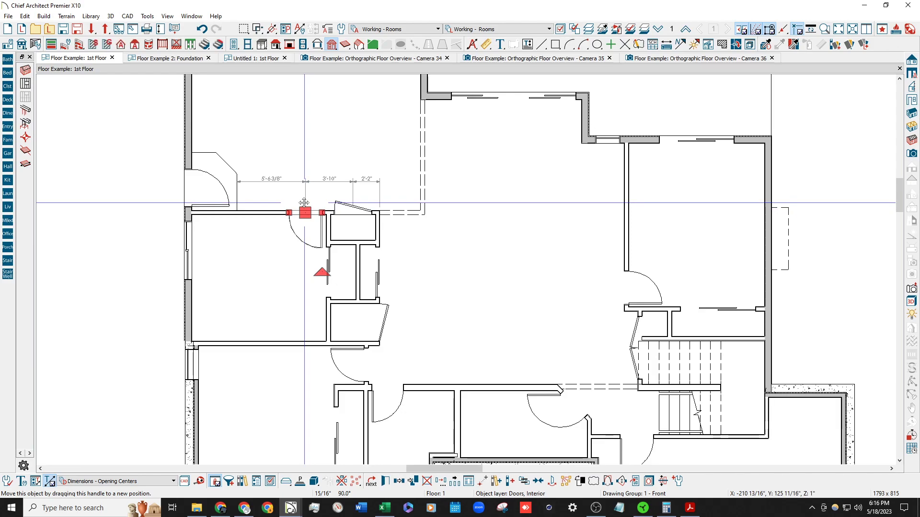
pyautogui.click(234, 44)
pyautogui.scroll(2, 268, 218)
pyautogui.moveTo(280, 218); pyautogui.dragTo(298, 223)
pyautogui.press('Escape')
pyautogui.click(386, 209)
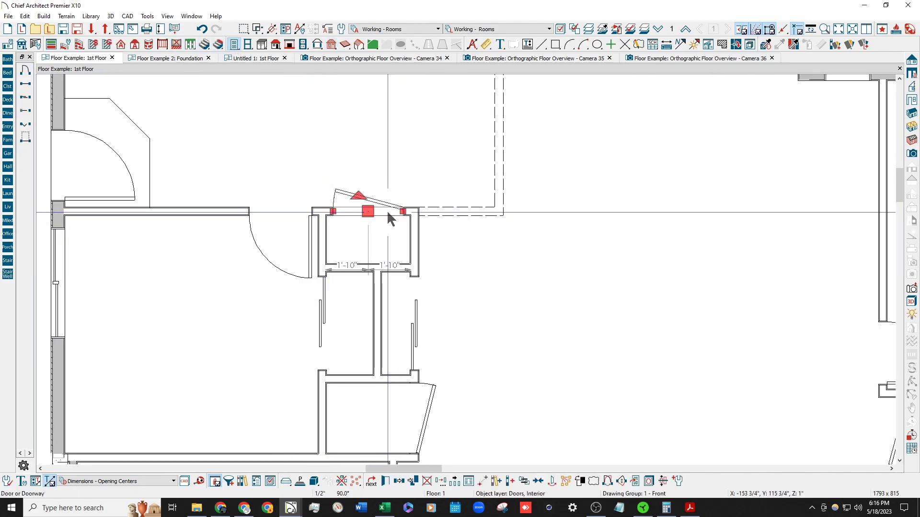
pyautogui.click(234, 44)
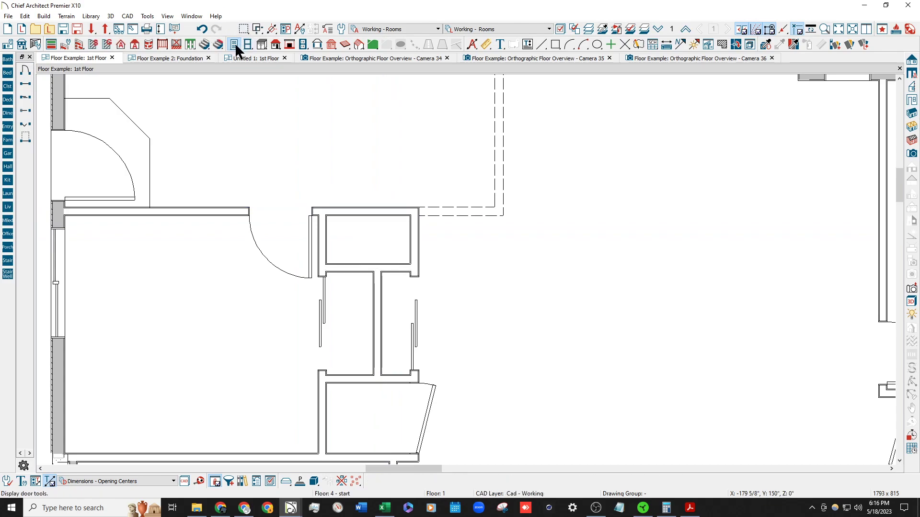
pyautogui.moveTo(367, 209); pyautogui.dragTo(386, 200)
pyautogui.click(378, 212)
pyautogui.moveTo(397, 164); pyautogui.dragTo(341, 205)
pyautogui.scroll(-5, 234, 165)
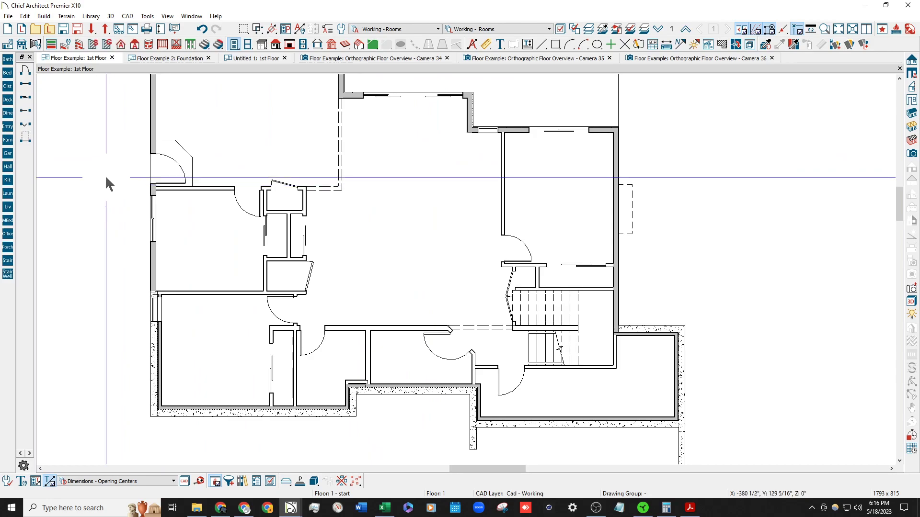
# Draw three interior walls meeting at one junction in the open living area: one horizontal, one vertical and one diagonal.
pyautogui.click(76, 47)
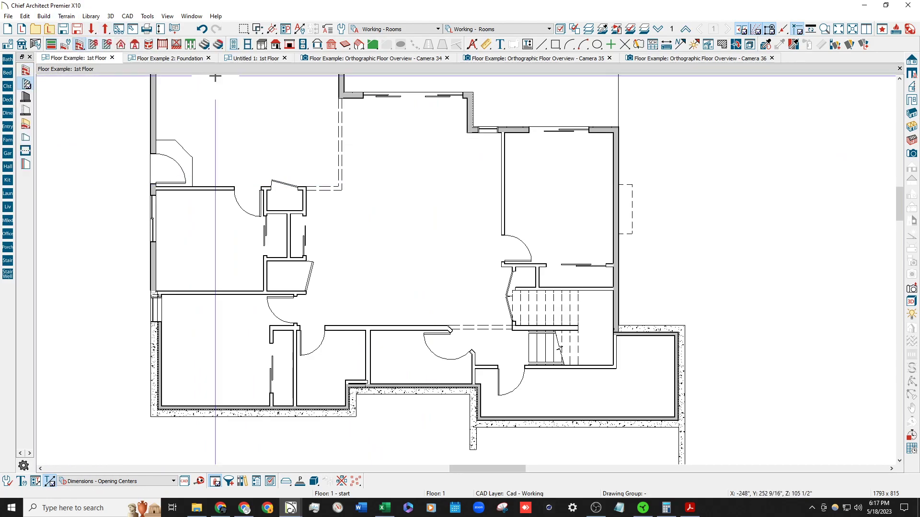
pyautogui.scroll(5, 386, 211)
pyautogui.moveTo(378, 199)
pyautogui.mouseDown()
pyautogui.moveTo(449, 292)
pyautogui.moveTo(524, 210)
pyautogui.mouseUp()
pyautogui.press('Escape')
pyautogui.moveTo(442, 261); pyautogui.dragTo(574, 264)
pyautogui.moveTo(573, 265); pyautogui.dragTo(573, 265)
pyautogui.scroll(3, 445, 265)
pyautogui.moveTo(450, 263); pyautogui.dragTo(460, 412)
# Examine the small triangular gap at the three-wall junction and check the room's structure settings there.
pyautogui.scroll(5, 447, 241)
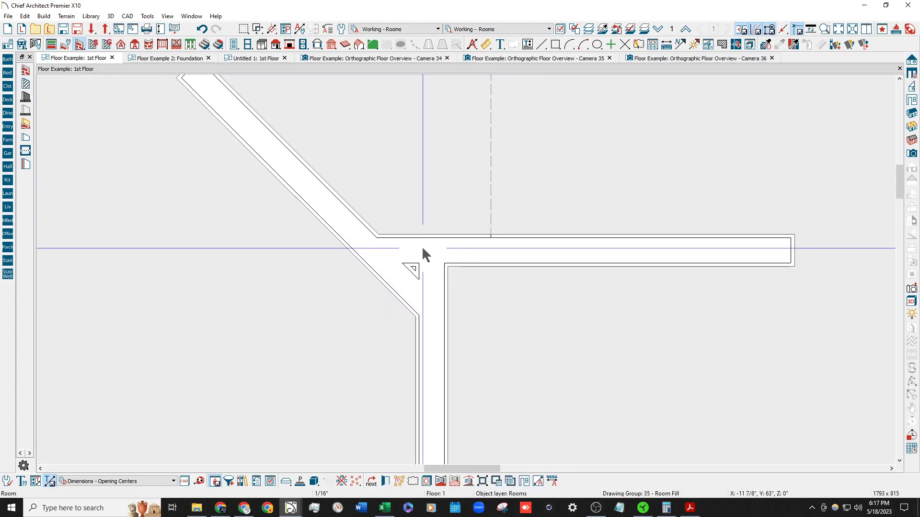
pyautogui.scroll(5, 424, 249)
pyautogui.click(415, 279)
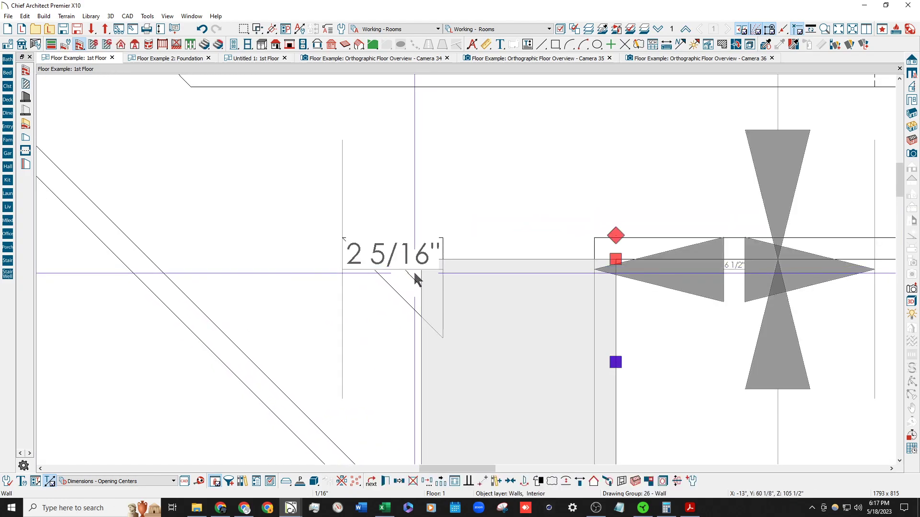
pyautogui.scroll(-6, 414, 270)
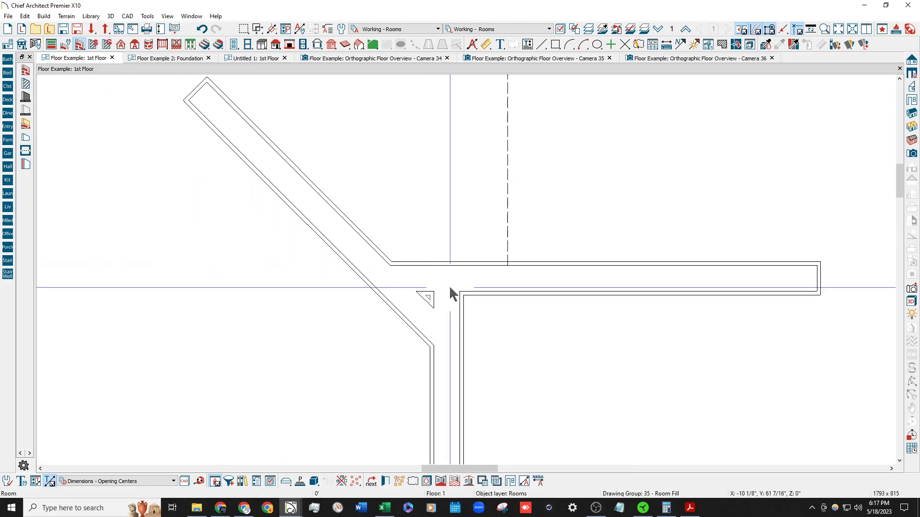
pyautogui.doubleClick(449, 285)
pyautogui.click(330, 83)
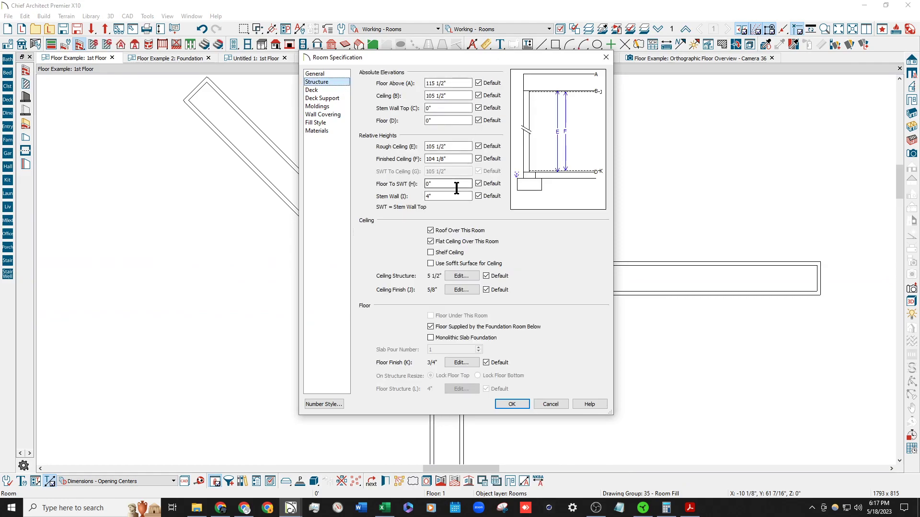
pyautogui.press('Escape')
pyautogui.scroll(-4, 448, 228)
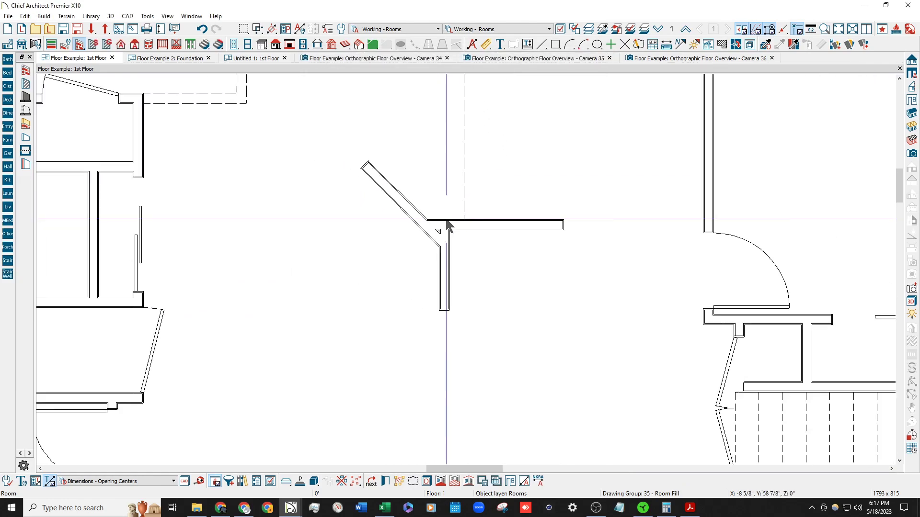
# Try to close the triangular gap by pulling the diagonal wall's lower end back to the horizontal wall.
pyautogui.scroll(3, 453, 259)
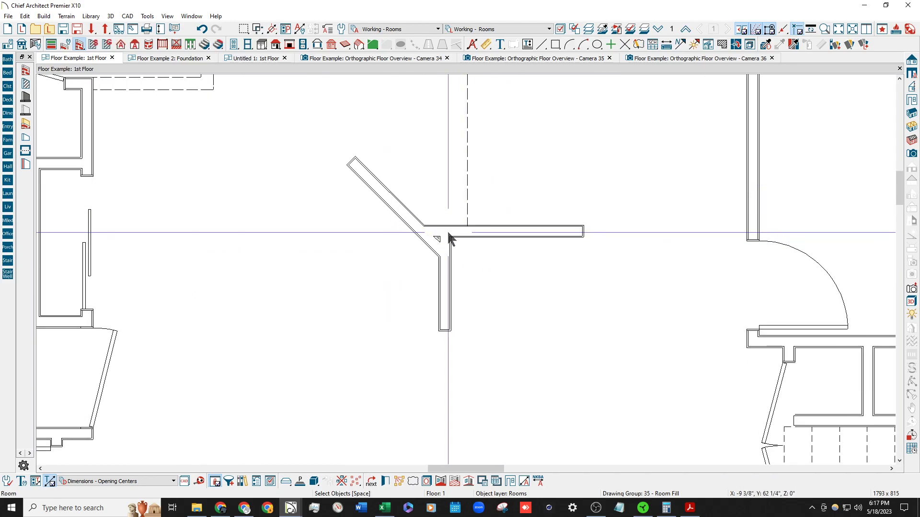
pyautogui.scroll(4, 436, 243)
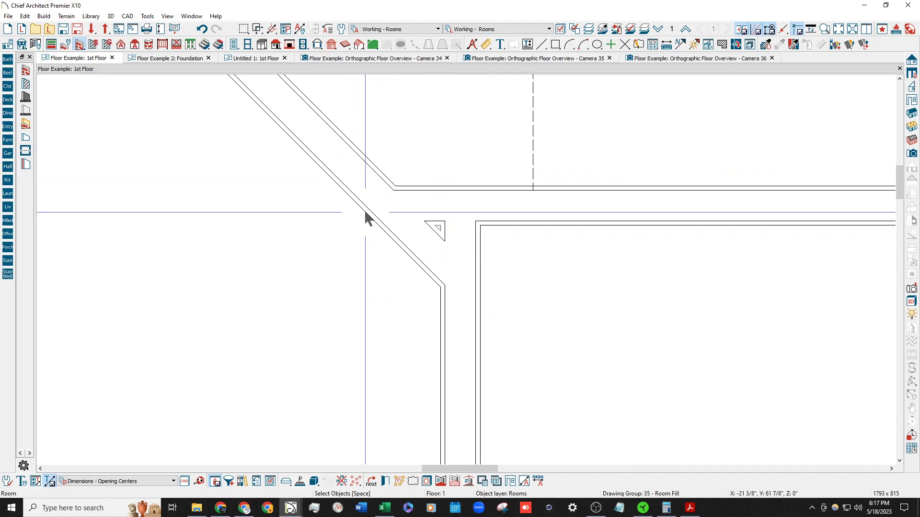
pyautogui.click(412, 257)
pyautogui.moveTo(411, 257); pyautogui.dragTo(444, 260)
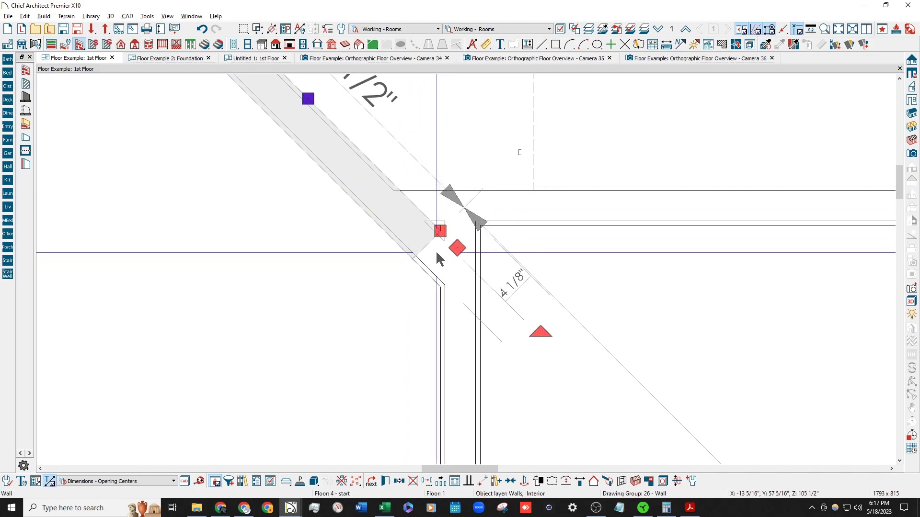
pyautogui.click(435, 250)
pyautogui.click(388, 209)
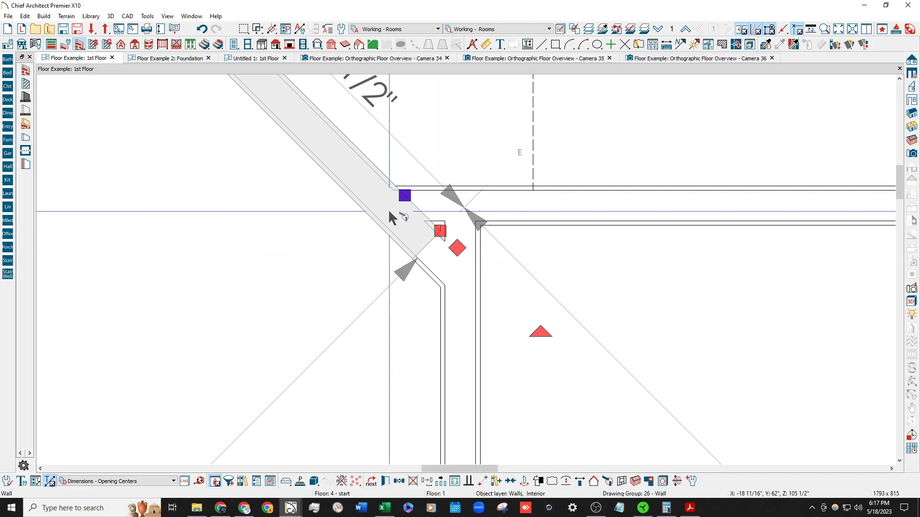
pyautogui.click(384, 237)
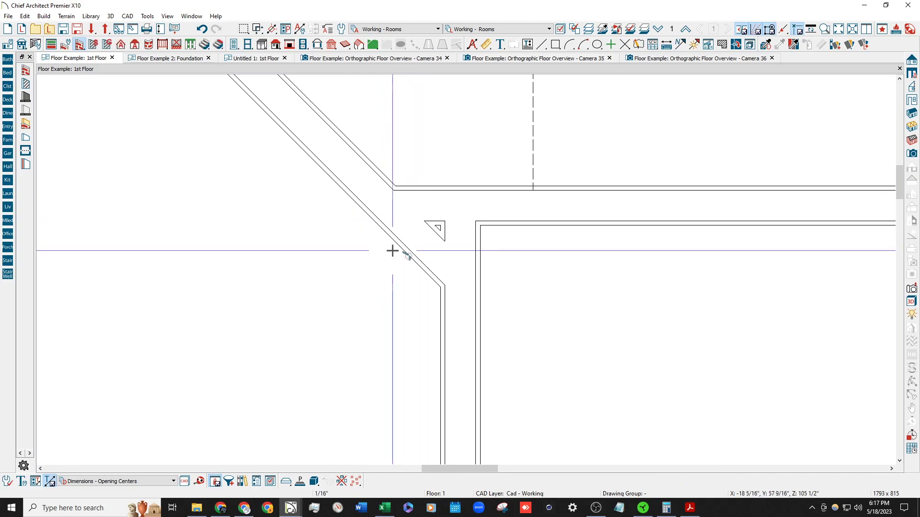
pyautogui.scroll(2, 410, 247)
pyautogui.click(416, 251)
pyautogui.scroll(-2, 416, 250)
pyautogui.click(428, 257)
pyautogui.click(429, 257)
pyautogui.moveTo(437, 235)
pyautogui.mouseDown()
pyautogui.moveTo(408, 207)
pyautogui.moveTo(421, 242)
pyautogui.mouseUp()
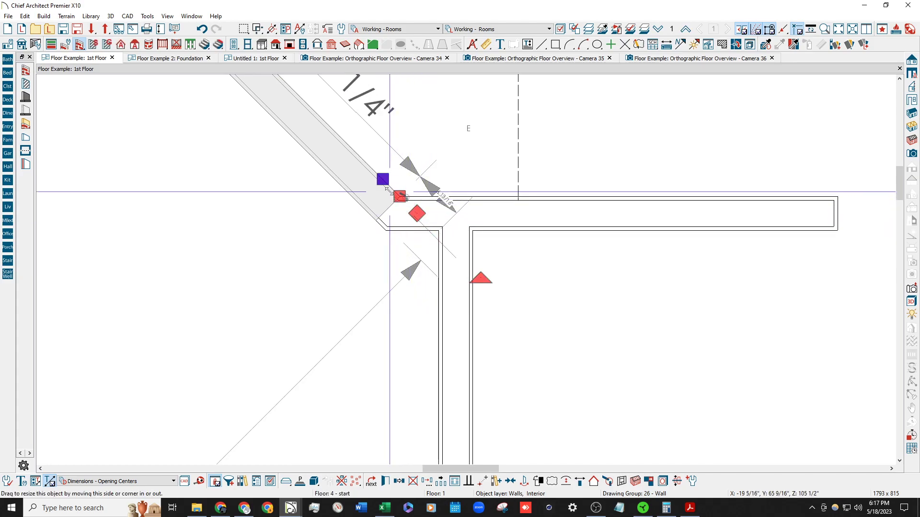
pyautogui.press('Escape')
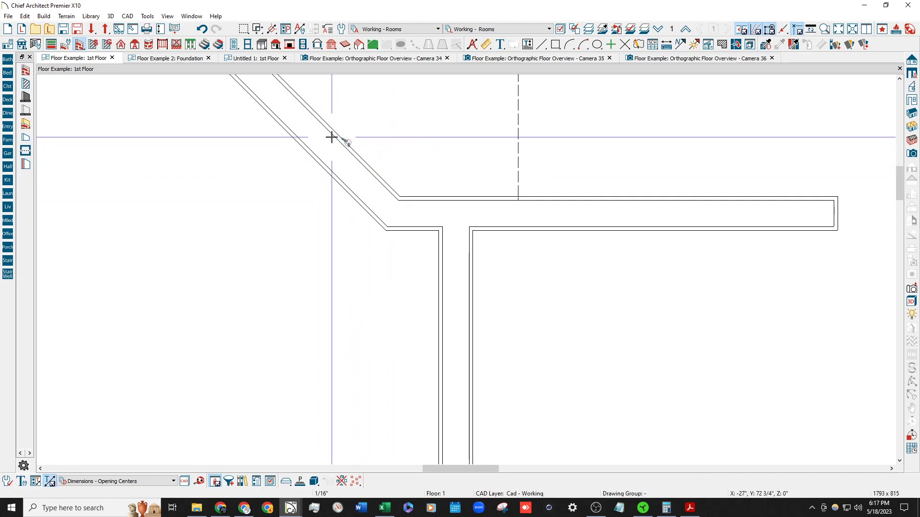
# Break the diagonal wall near the junction, extend its short piece to the vertical wall, and move the break closer to the junction.
pyautogui.click(362, 198)
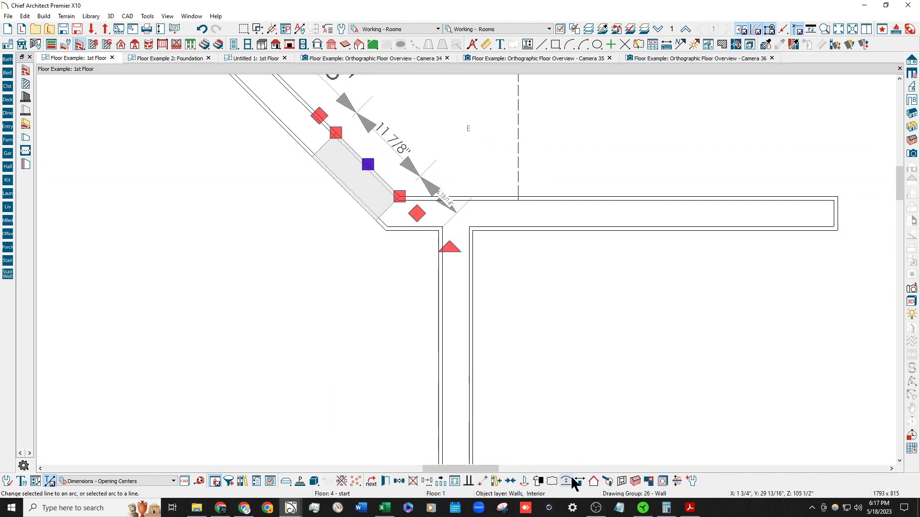
pyautogui.moveTo(399, 196); pyautogui.dragTo(446, 305)
pyautogui.click(301, 121)
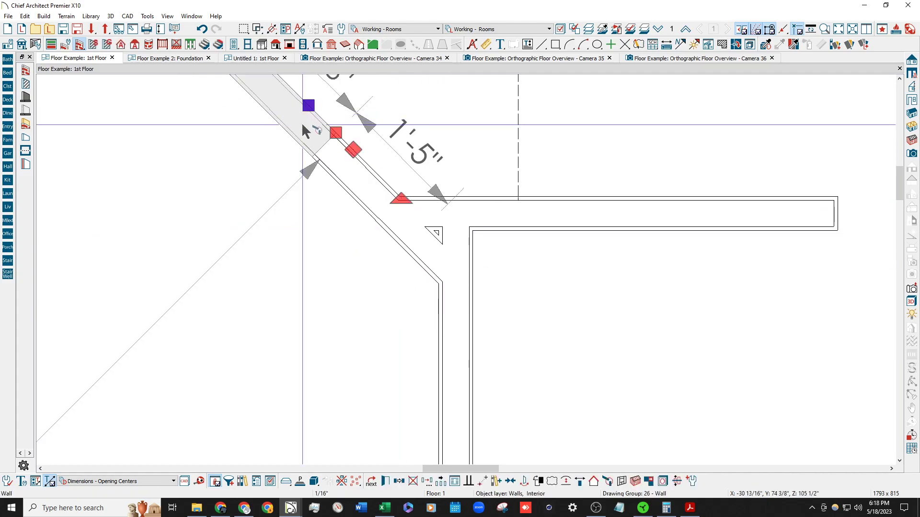
pyautogui.moveTo(338, 136); pyautogui.dragTo(411, 204)
# Set the short diagonal wall segment at the junction to No Room Definition.
pyautogui.scroll(2, 433, 263)
pyautogui.click(401, 245)
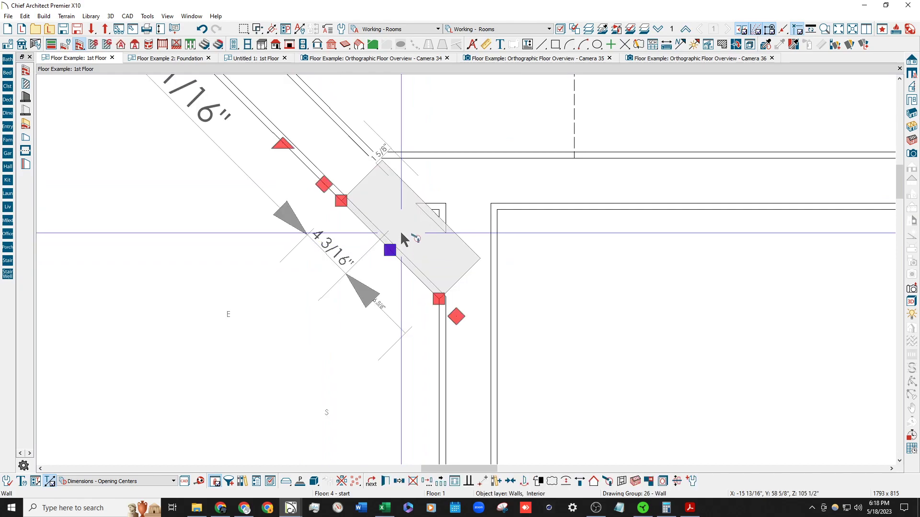
pyautogui.doubleClick(416, 177)
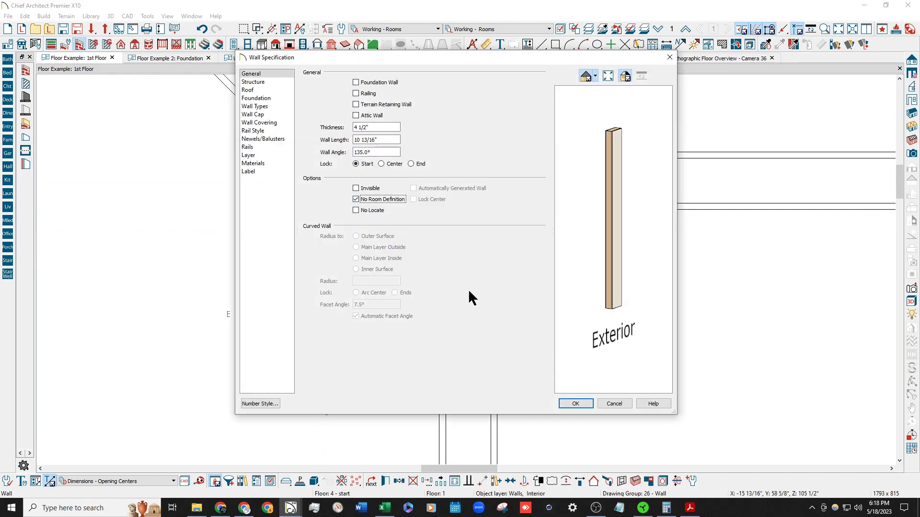
pyautogui.click(576, 404)
pyautogui.click(347, 331)
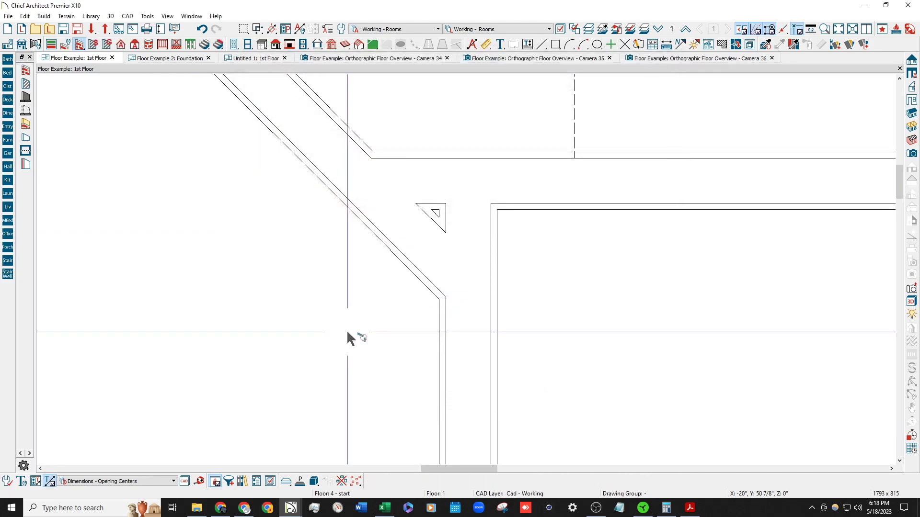
# Check the general wall specification of the short diagonal segment at the junction.
pyautogui.scroll(-5, 422, 203)
pyautogui.scroll(-3, 266, 272)
pyautogui.scroll(-3, 493, 227)
pyautogui.scroll(6, 404, 242)
pyautogui.click(375, 253)
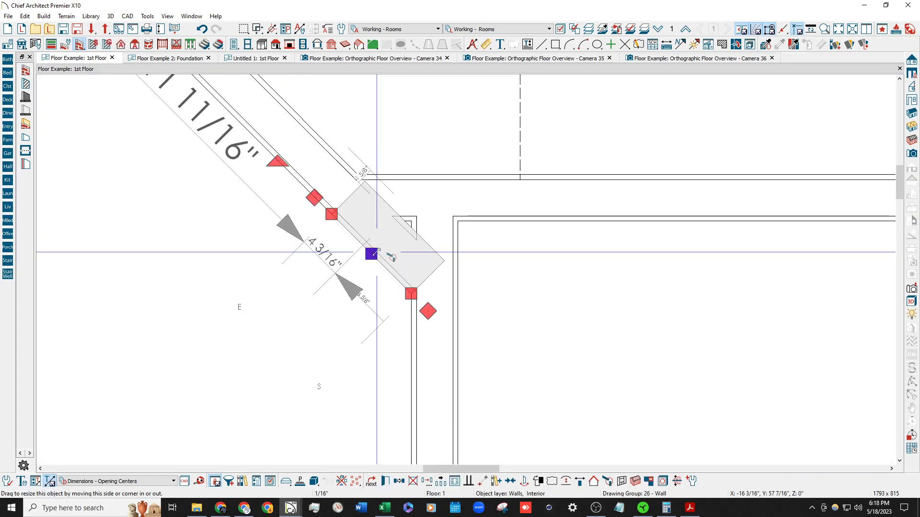
pyautogui.doubleClick(384, 243)
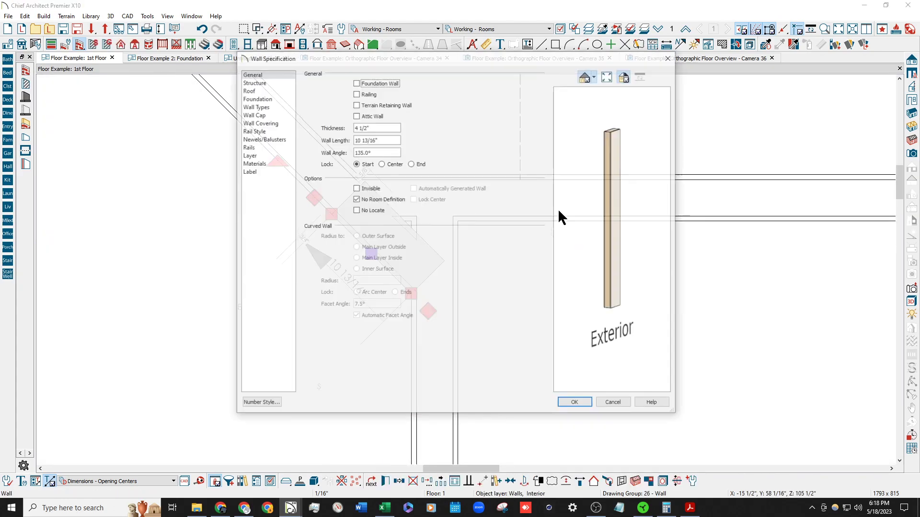
pyautogui.click(589, 404)
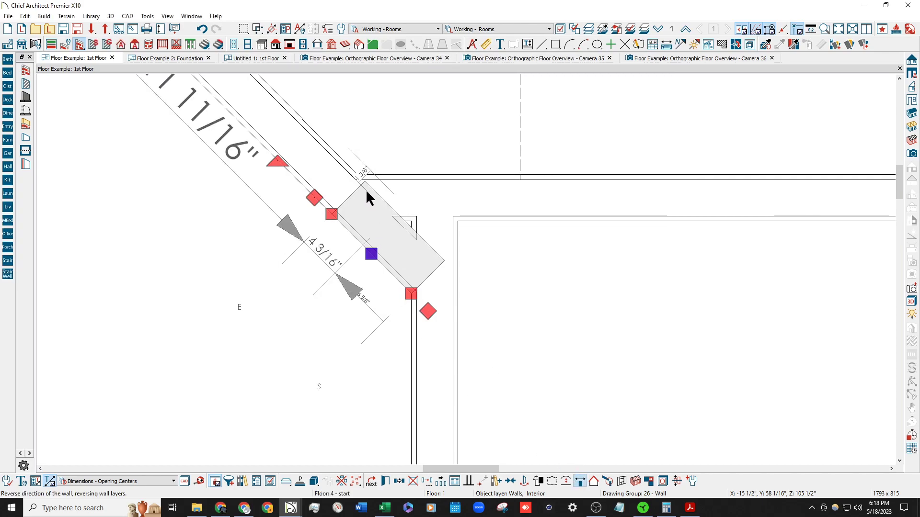
# Inspect the small triangular gap enclosed by the walls at the three-wall junction.
pyautogui.scroll(3, 290, 153)
pyautogui.press('Escape')
pyautogui.keyDown('shift'); pyautogui.moveTo(380, 204); pyautogui.dragTo(499, 301); pyautogui.keyUp('shift')
pyautogui.scroll(-3, 498, 306)
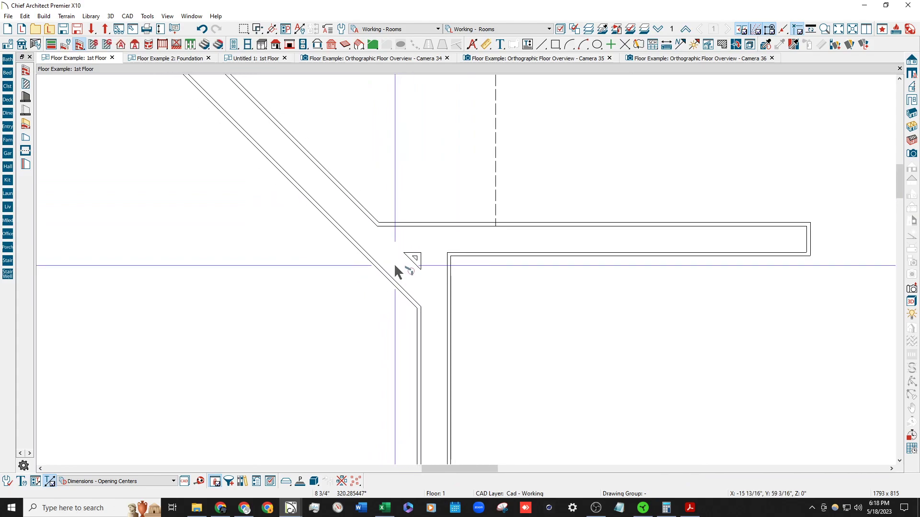
pyautogui.scroll(1, 398, 254)
pyautogui.click(421, 255)
pyautogui.scroll(-4, 274, 211)
pyautogui.press('Escape')
pyautogui.scroll(-2, 326, 169)
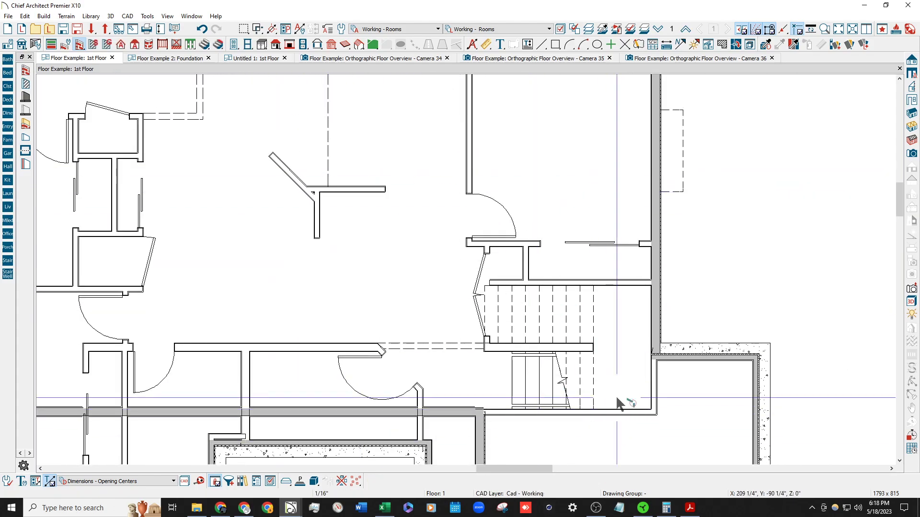
# Delete all wall segments of the stray exterior-wall rectangle overlapping the lower rooms of the house.
pyautogui.scroll(-1, 451, 257)
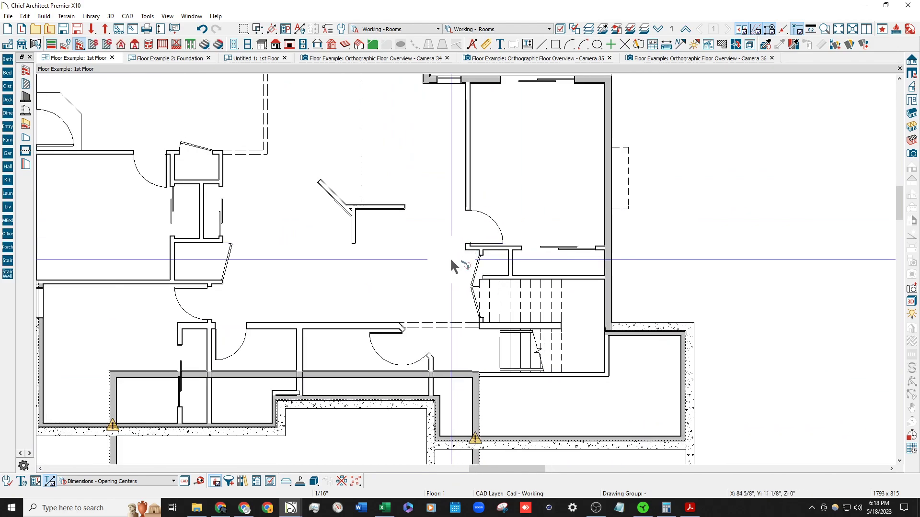
pyautogui.scroll(-3, 517, 232)
pyautogui.scroll(2, 495, 334)
pyautogui.scroll(1, 495, 334)
pyautogui.click(501, 373)
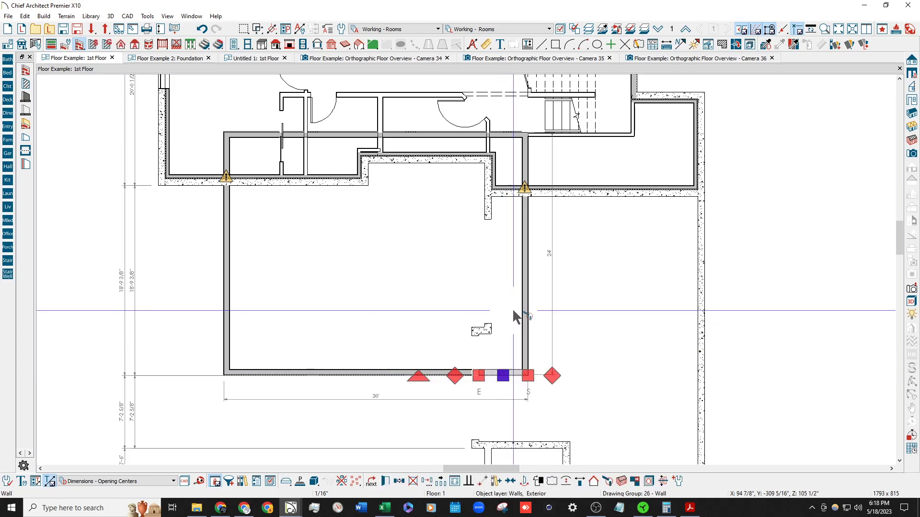
pyautogui.keyDown('shift'); pyautogui.click(523, 309); pyautogui.keyUp('shift')
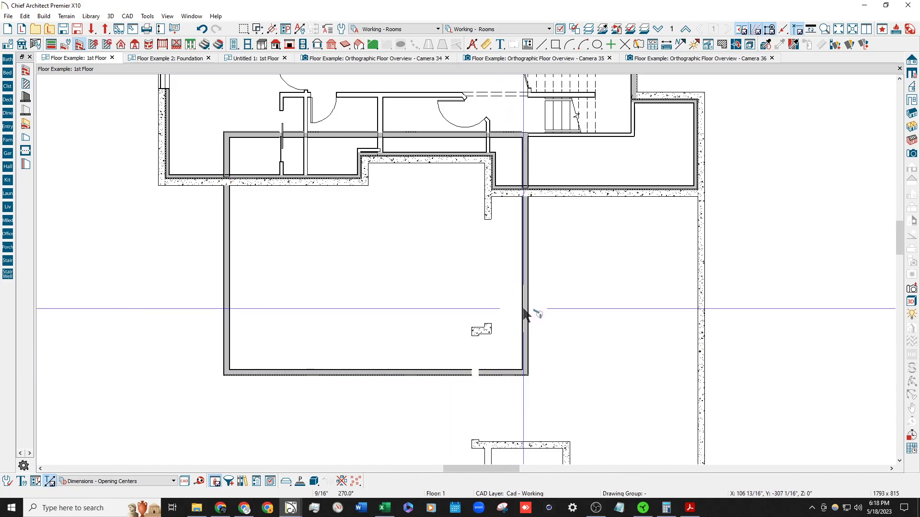
pyautogui.keyDown('shift'); pyautogui.click(349, 374); pyautogui.keyUp('shift')
pyautogui.keyDown('shift'); pyautogui.click(225, 254); pyautogui.keyUp('shift')
pyautogui.scroll(1, 223, 140)
pyautogui.keyDown('shift'); pyautogui.click(227, 150); pyautogui.keyUp('shift')
pyautogui.keyDown('shift'); pyautogui.click(282, 134); pyautogui.keyUp('shift')
pyautogui.keyDown('shift'); pyautogui.click(356, 134); pyautogui.keyUp('shift')
pyautogui.keyDown('shift'); pyautogui.click(311, 135); pyautogui.keyUp('shift')
pyautogui.keyDown('shift'); pyautogui.click(499, 131); pyautogui.keyUp('shift')
pyautogui.keyDown('shift'); pyautogui.click(639, 164); pyautogui.keyUp('shift')
pyautogui.keyDown('shift'); pyautogui.click(638, 162); pyautogui.keyUp('shift')
pyautogui.keyDown('shift'); pyautogui.click(323, 134); pyautogui.keyUp('shift')
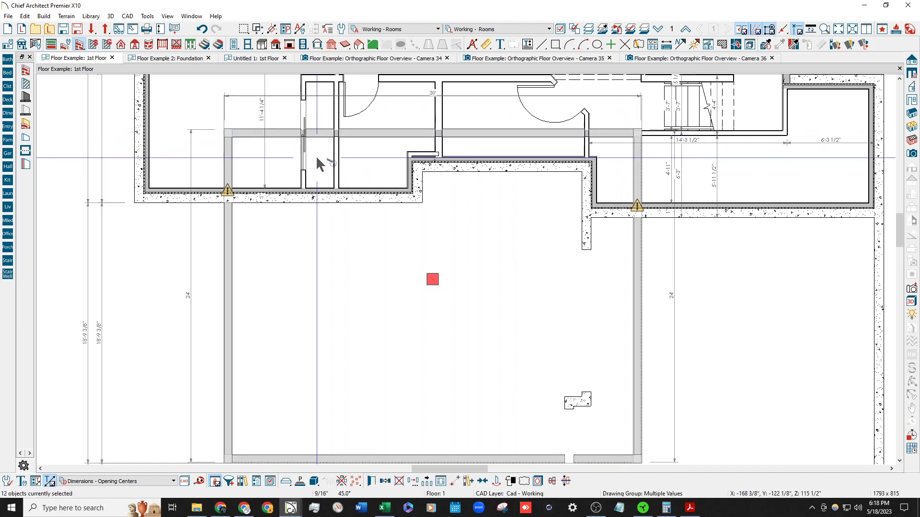
pyautogui.press('Delete')
pyautogui.scroll(-4, 331, 223)
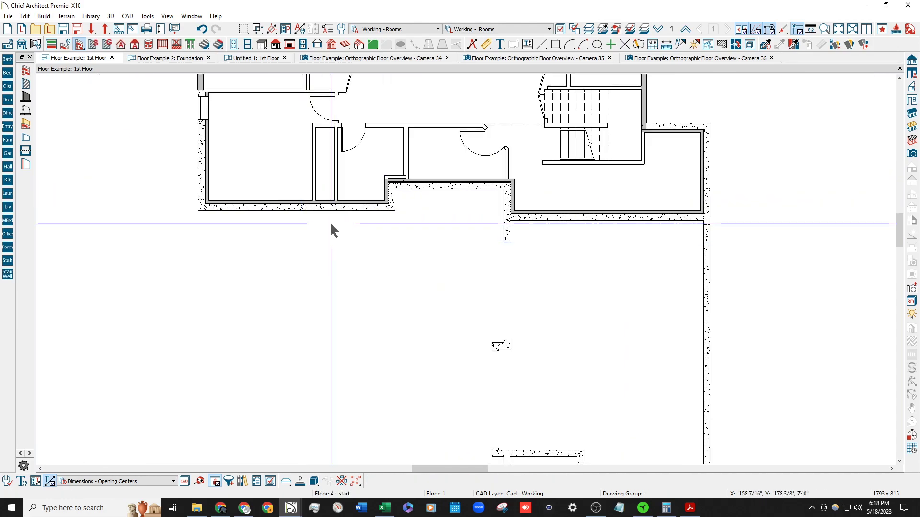
# Select the large first-floor room around the three-wall junction to examine its extent.
pyautogui.scroll(-2, 381, 240)
pyautogui.scroll(3, 414, 104)
pyautogui.scroll(4, 393, 139)
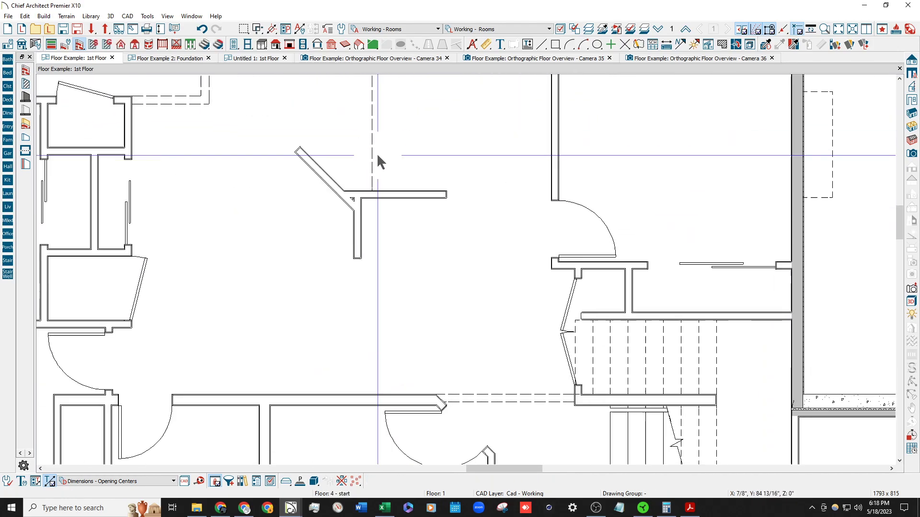
pyautogui.click(364, 249)
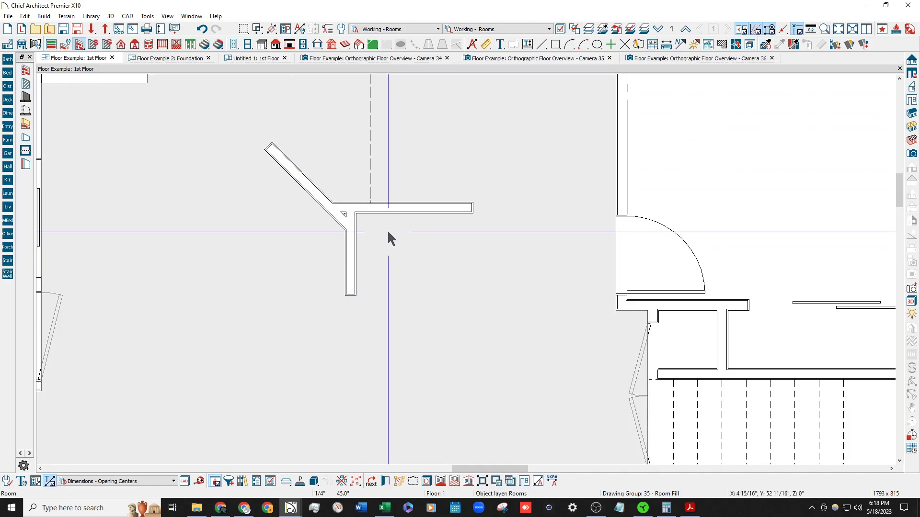
pyautogui.scroll(-2, 500, 225)
pyautogui.scroll(-1, 560, 251)
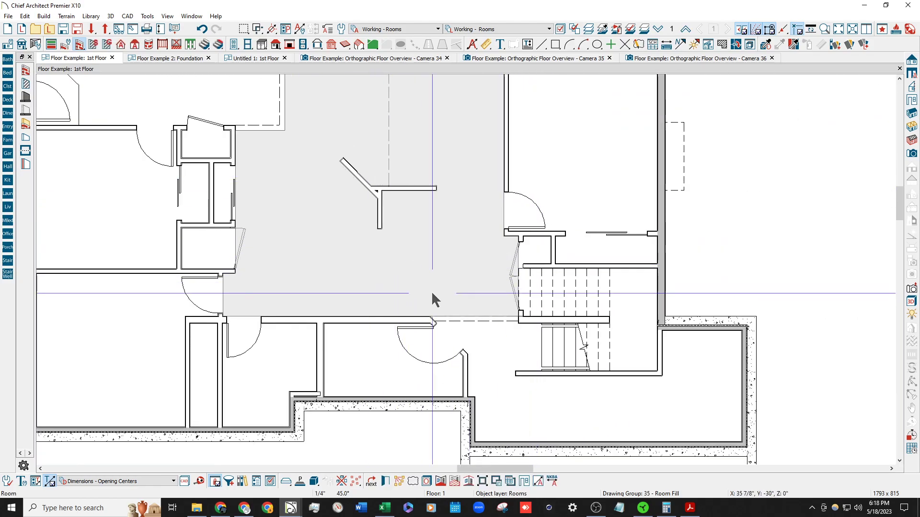
pyautogui.click(712, 239)
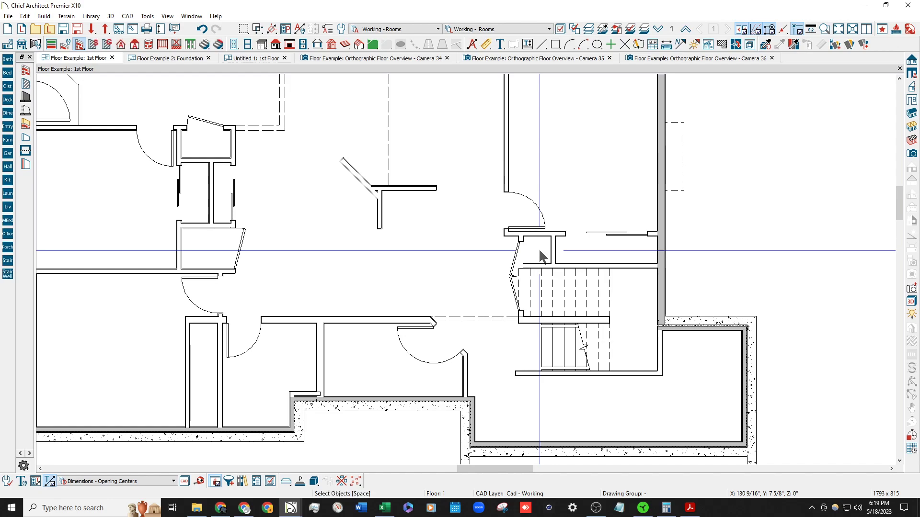
# Turn off Floor Supplied by the Foundation Room Below for the tiny triangular room inside the three-wall junction.
pyautogui.scroll(2, 379, 188)
pyautogui.scroll(4, 378, 191)
pyautogui.click(372, 197)
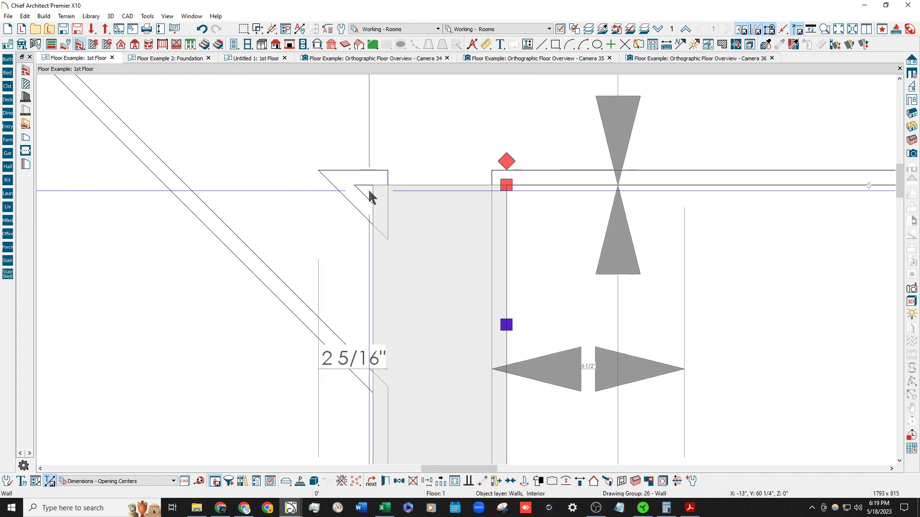
pyautogui.scroll(3, 367, 190)
pyautogui.scroll(-4, 335, 235)
pyautogui.doubleClick(326, 254)
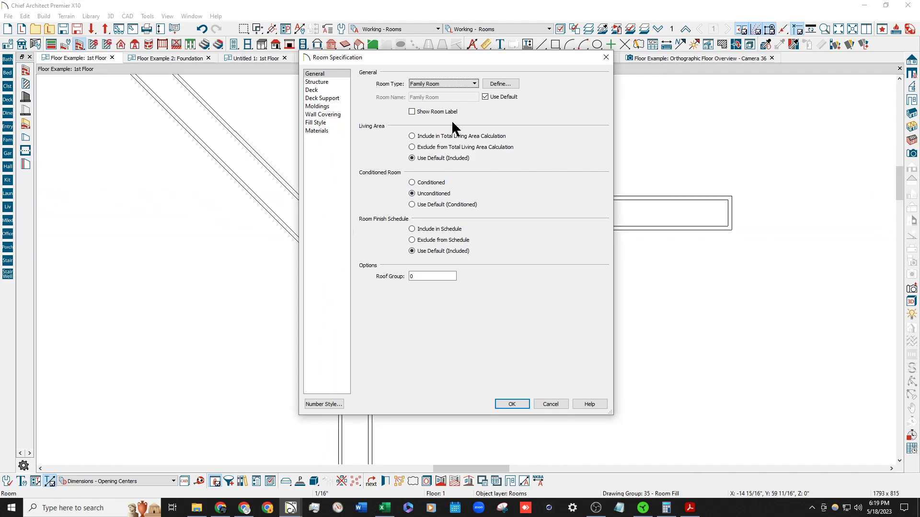
pyautogui.click(319, 82)
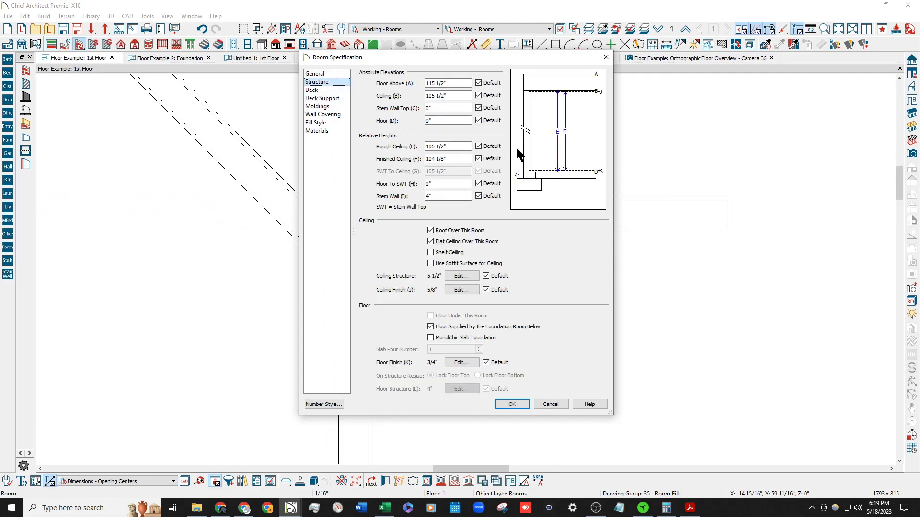
pyautogui.click(447, 327)
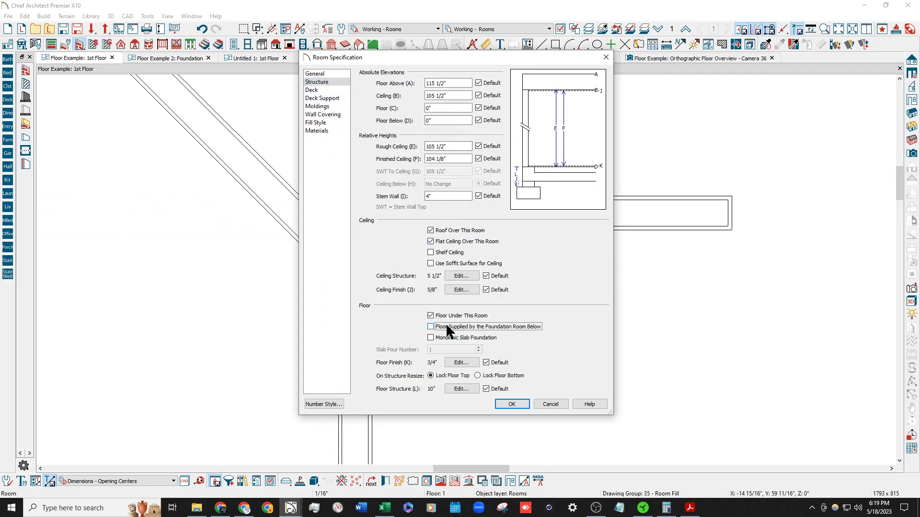
pyautogui.click(511, 404)
pyautogui.scroll(-3, 507, 206)
pyautogui.scroll(-2, 517, 201)
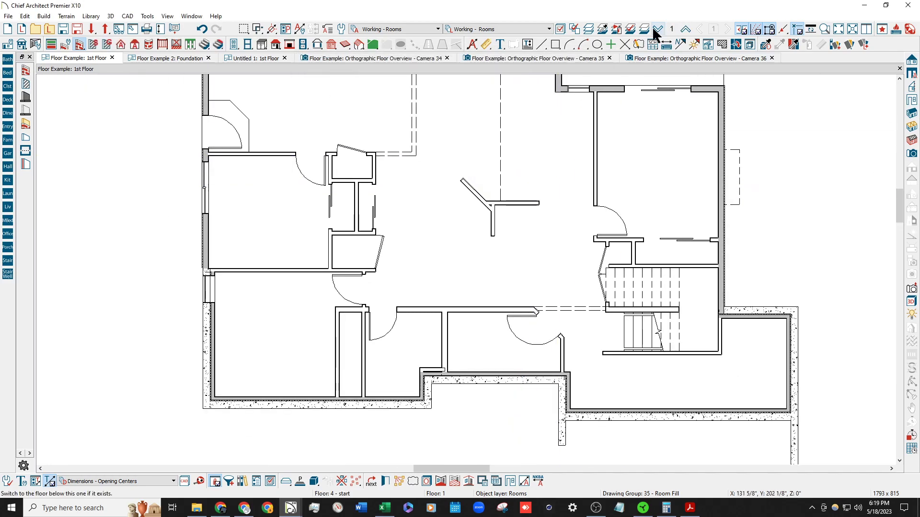
# Check the structure elevations of the main foundation room below the house.
pyautogui.click(658, 29)
pyautogui.scroll(3, 375, 204)
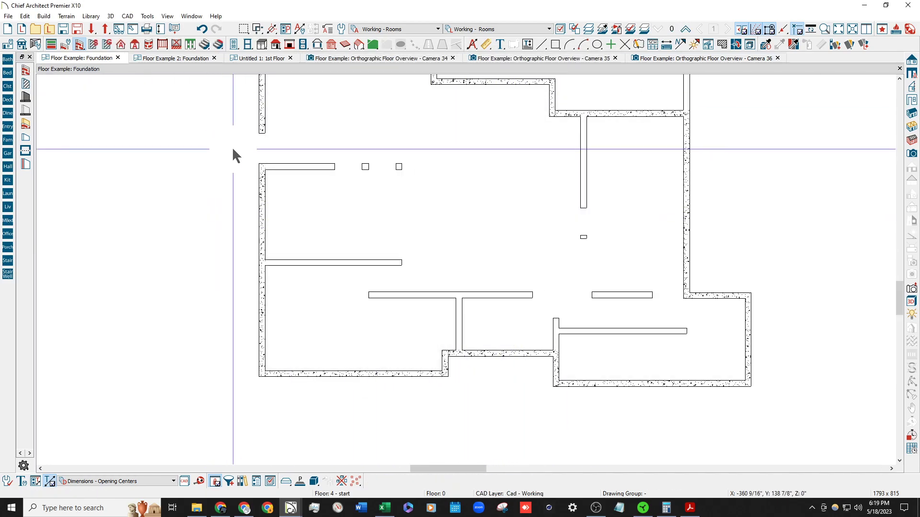
pyautogui.scroll(-1, 362, 320)
pyautogui.scroll(1, 279, 173)
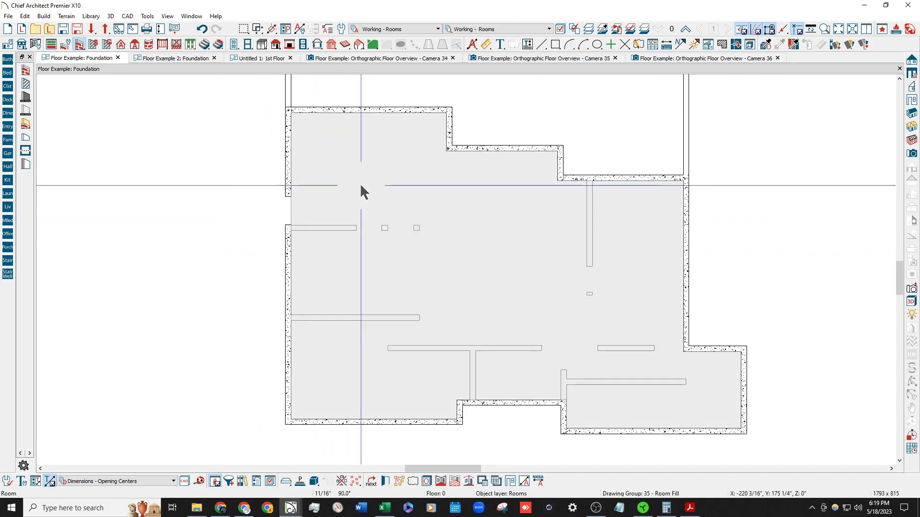
pyautogui.doubleClick(360, 187)
pyautogui.click(317, 82)
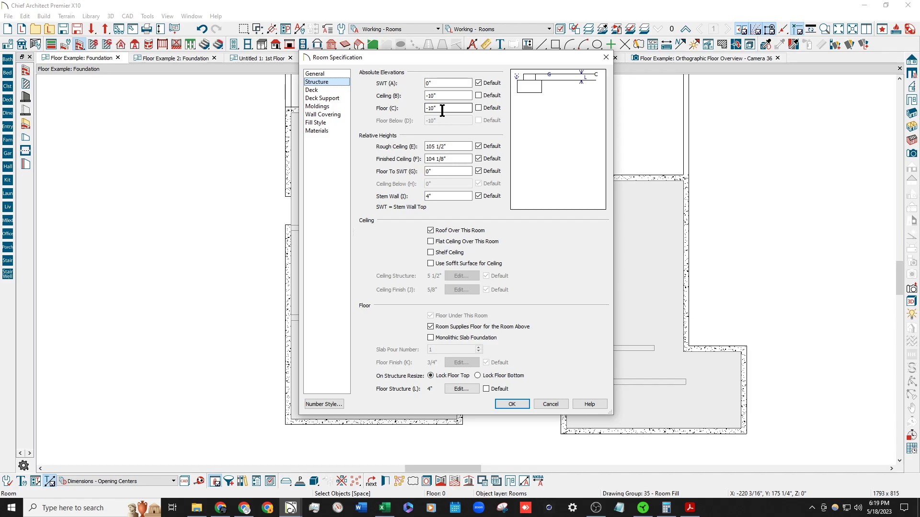
pyautogui.press('Return')
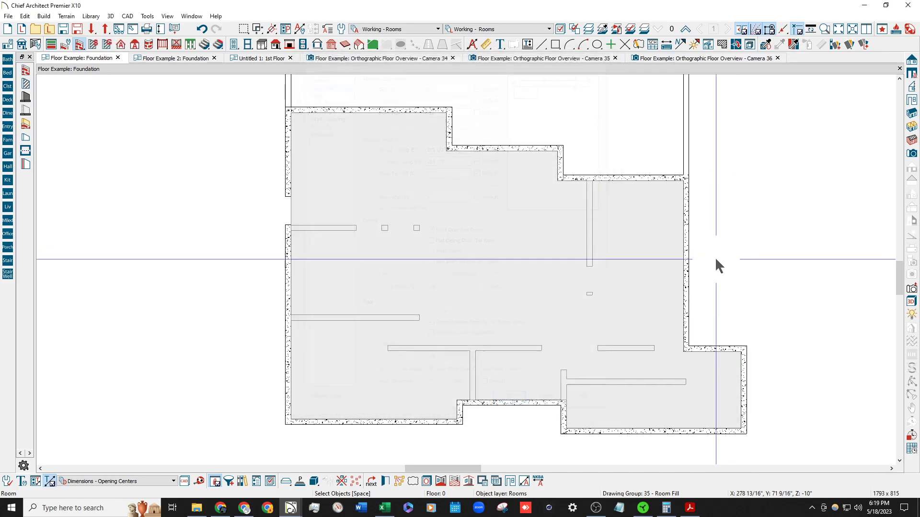
# Turn on Floor Supplied by the Foundation Room Below for the tiny triangular room at the first-floor wall junction.
pyautogui.click(685, 30)
pyautogui.click(685, 29)
pyautogui.scroll(8, 528, 286)
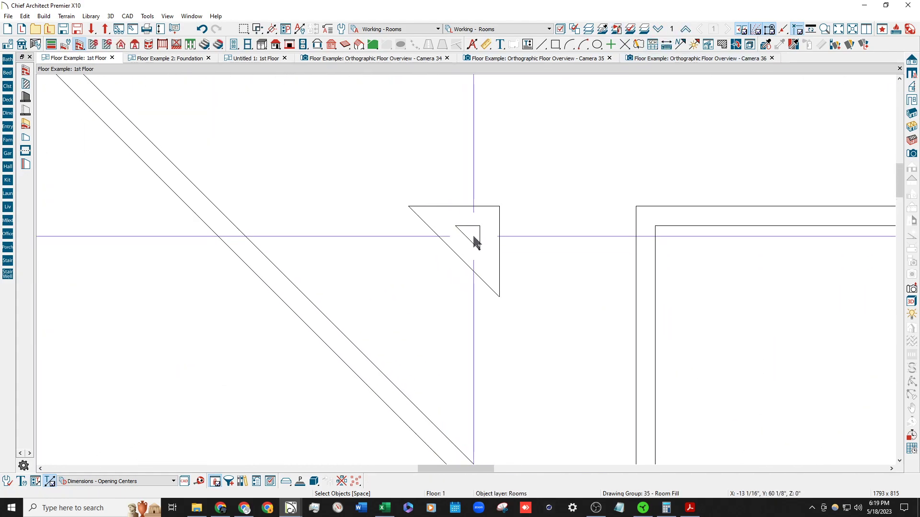
pyautogui.click(472, 235)
pyautogui.scroll(2, 472, 235)
pyautogui.press('Escape')
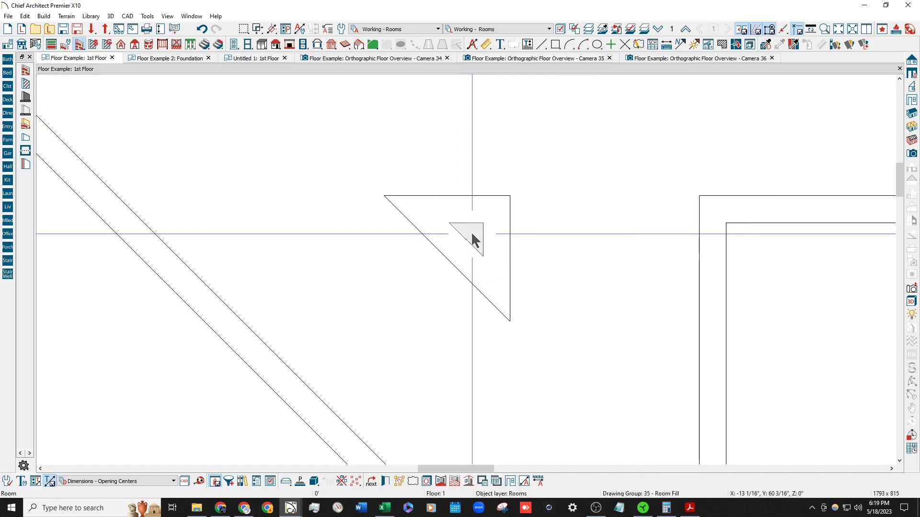
pyautogui.doubleClick(481, 257)
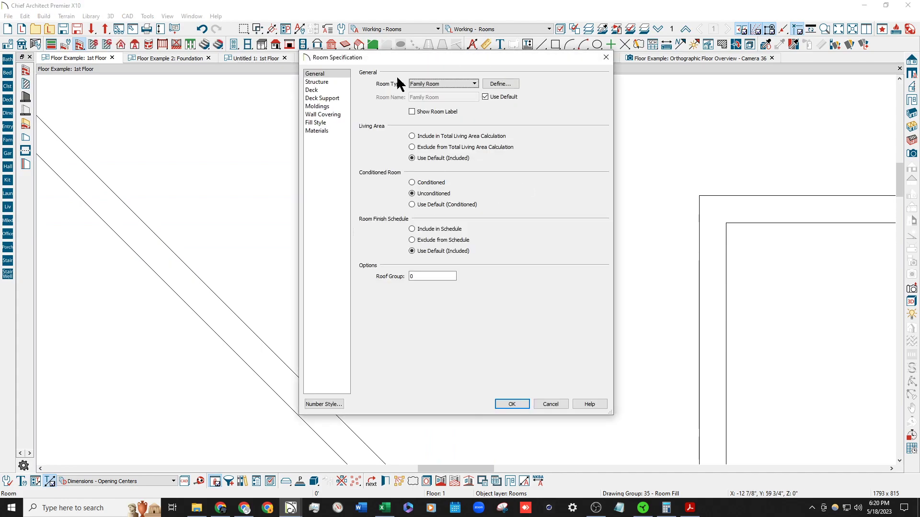
pyautogui.click(343, 86)
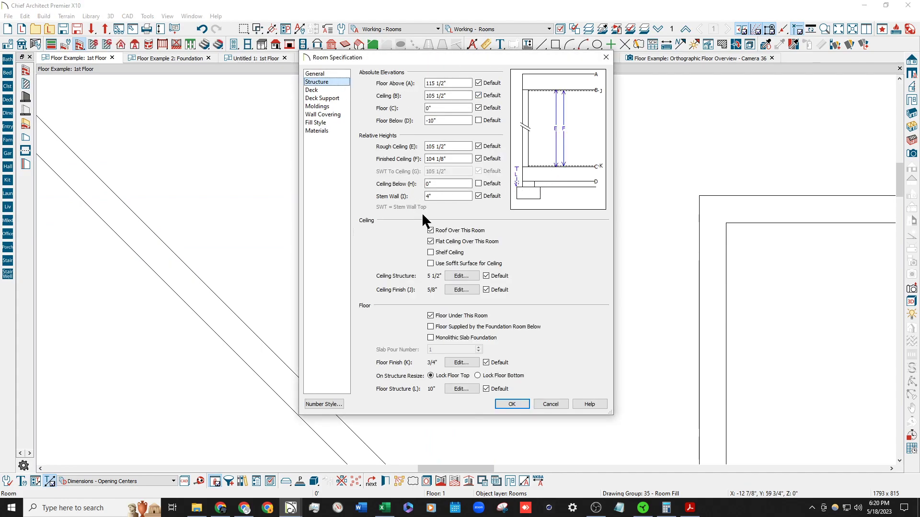
pyautogui.click(489, 326)
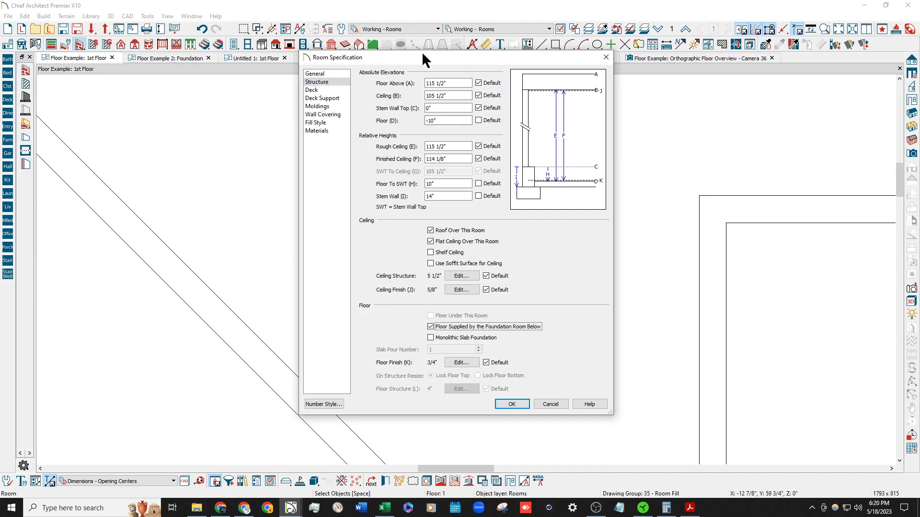
pyautogui.click(510, 404)
pyautogui.scroll(3, 493, 229)
pyautogui.scroll(-3, 490, 214)
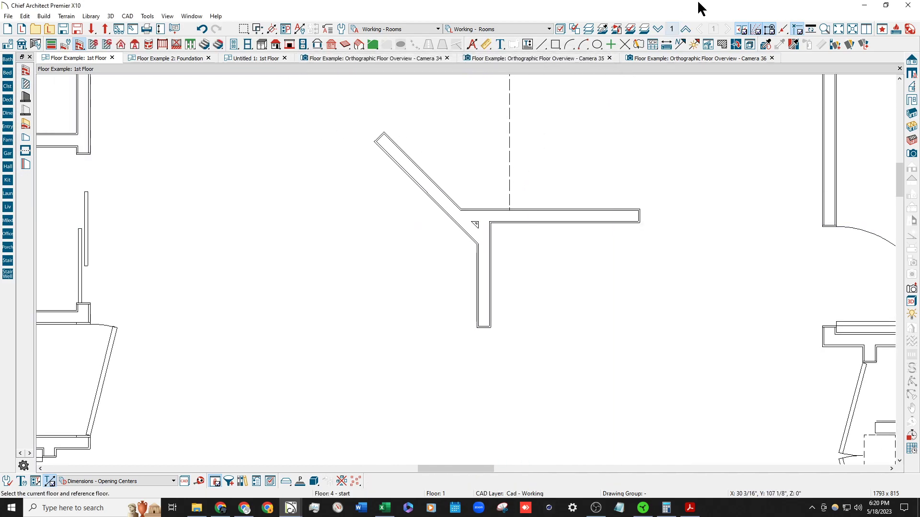
# Reset the main foundation room's stem wall height to its 4" default.
pyautogui.click(657, 29)
pyautogui.scroll(-2, 468, 259)
pyautogui.scroll(-3, 469, 259)
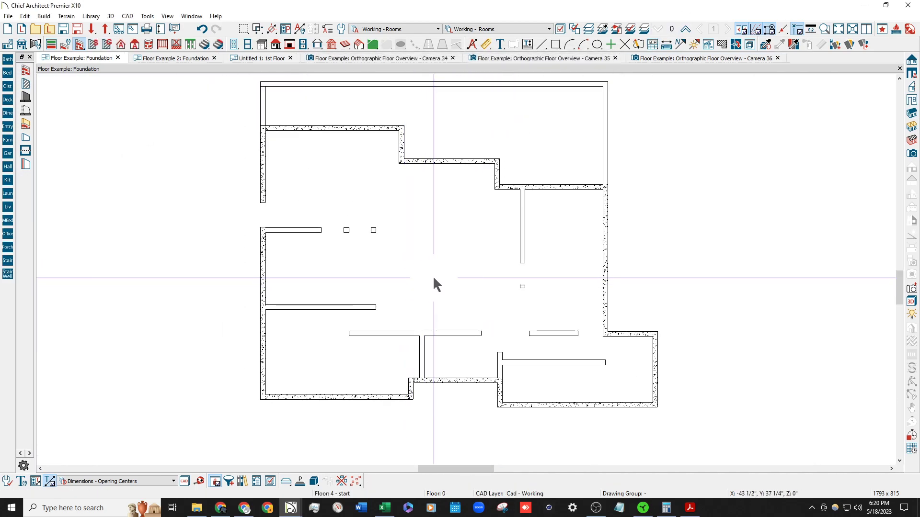
pyautogui.doubleClick(431, 278)
pyautogui.click(318, 82)
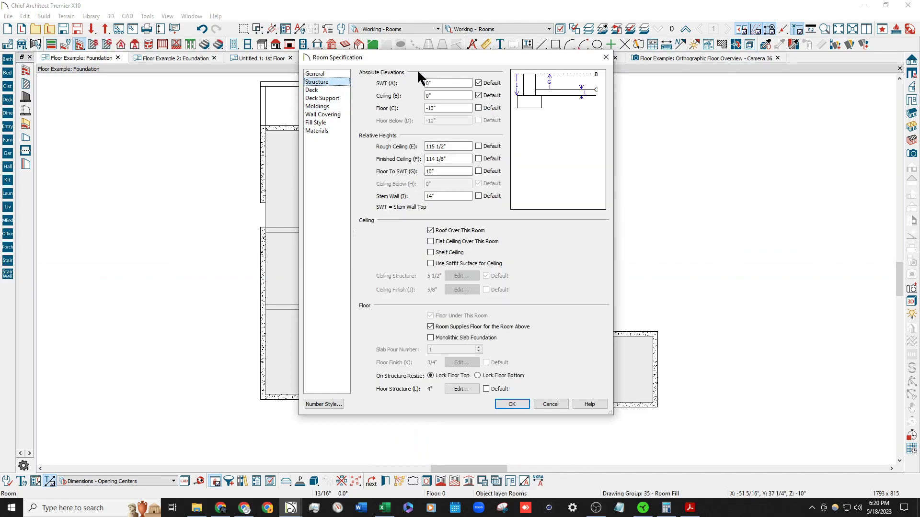
pyautogui.click(478, 196)
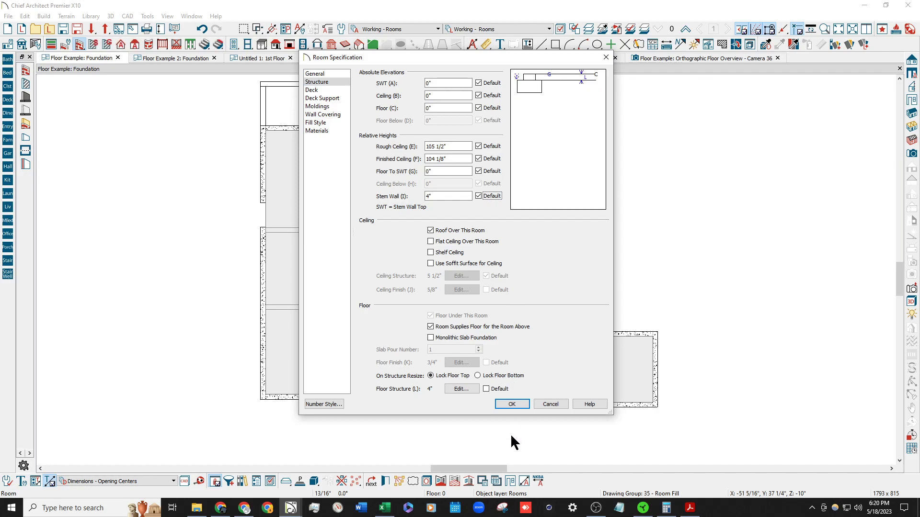
pyautogui.click(511, 404)
pyautogui.scroll(2, 425, 293)
pyautogui.scroll(-1, 435, 272)
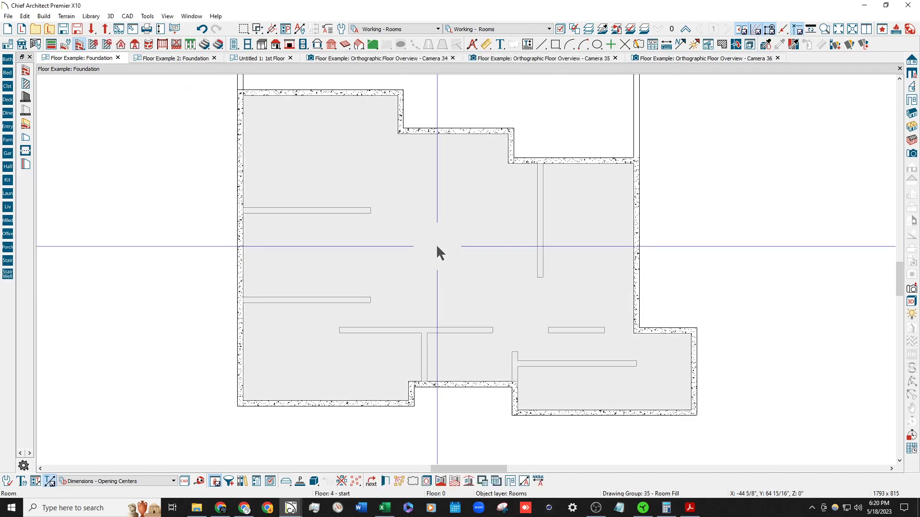
# Recheck the main foundation room's absolute elevations and relative heights against their defaults.
pyautogui.doubleClick(436, 243)
pyautogui.click(320, 82)
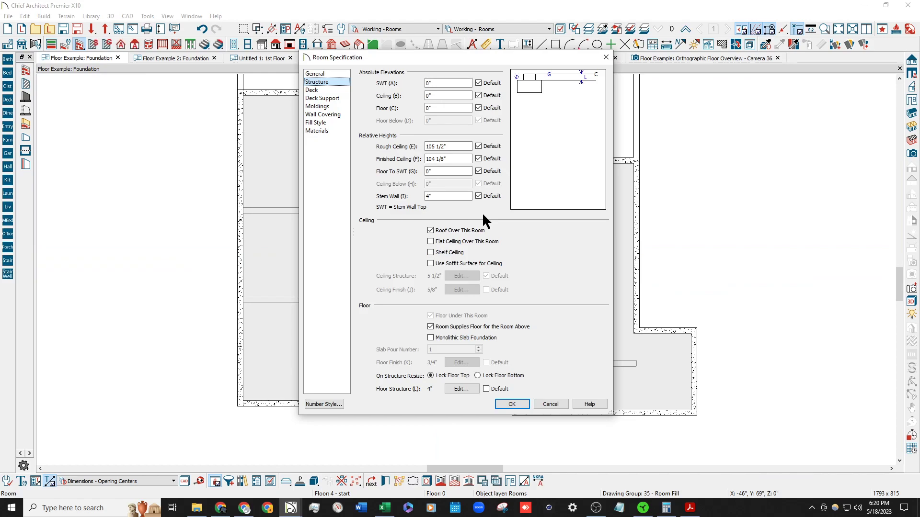
pyautogui.press('Escape')
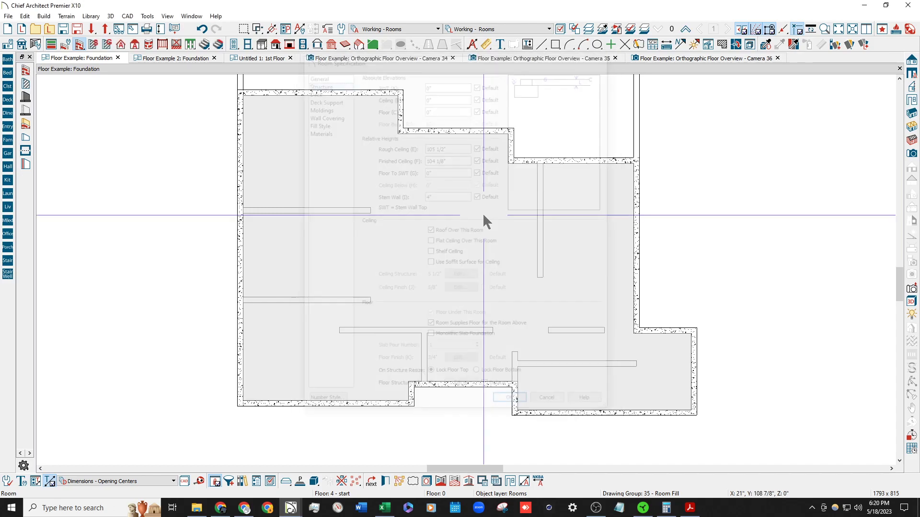
pyautogui.click(682, 202)
pyautogui.scroll(-1, 433, 208)
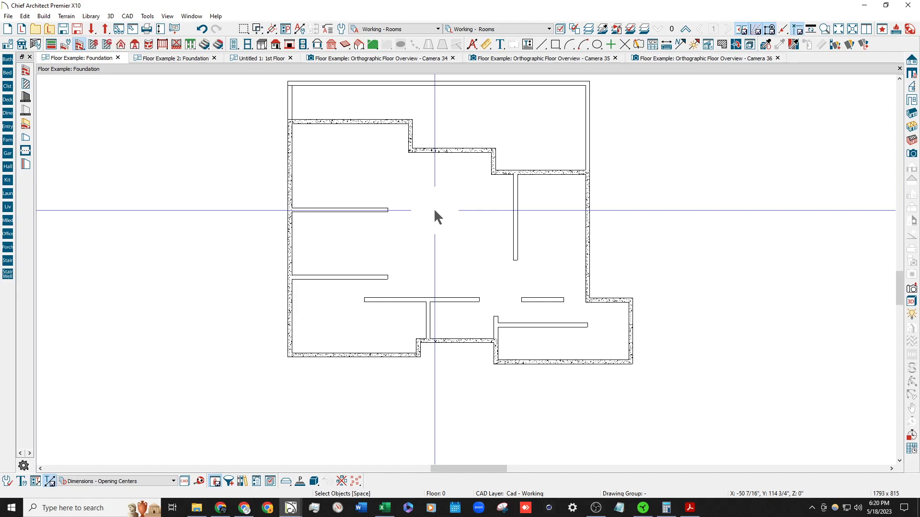
# Review the Floor 0 default structure settings and select the main foundation room to examine its extent.
pyautogui.click(13, 46)
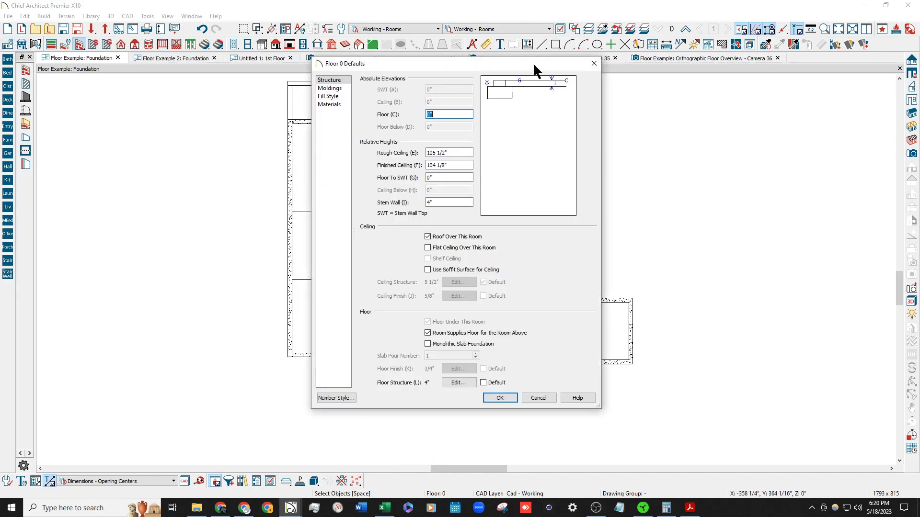
pyautogui.press('Escape')
pyautogui.click(392, 178)
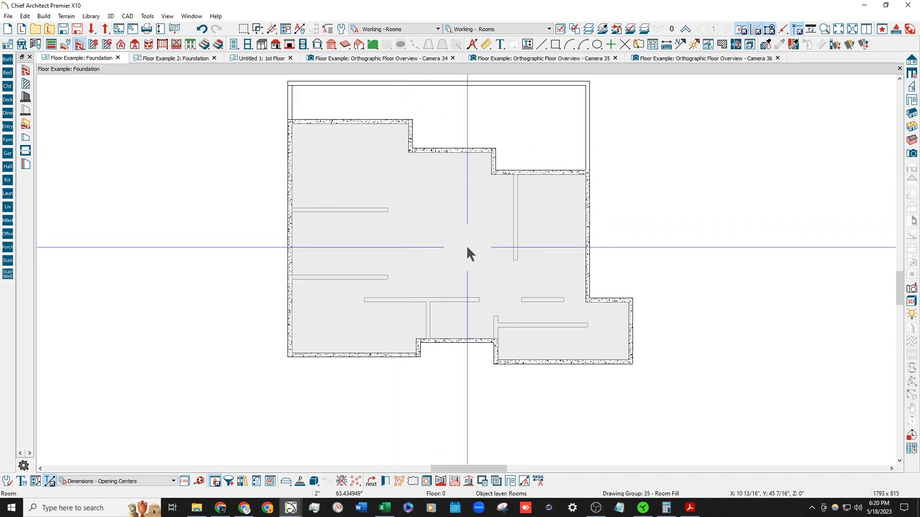
pyautogui.scroll(2, 549, 245)
pyautogui.scroll(-1, 503, 247)
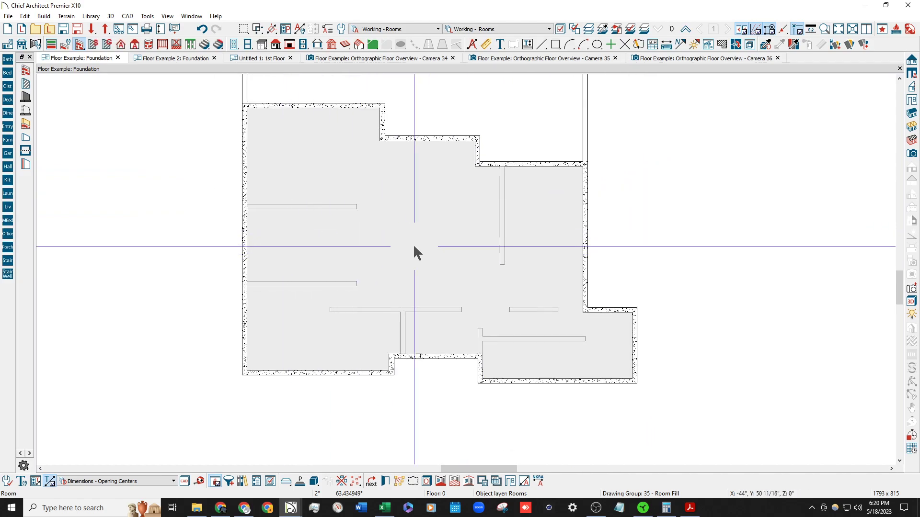
pyautogui.click(642, 200)
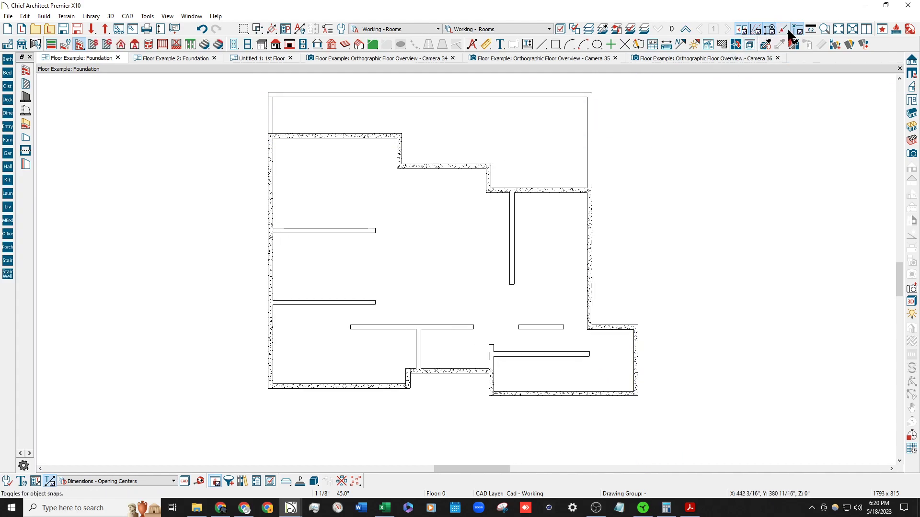
# Go up to the first floor plan and select the lower-left bedroom as the reference room.
pyautogui.click(685, 29)
pyautogui.scroll(2, 397, 305)
pyautogui.click(312, 349)
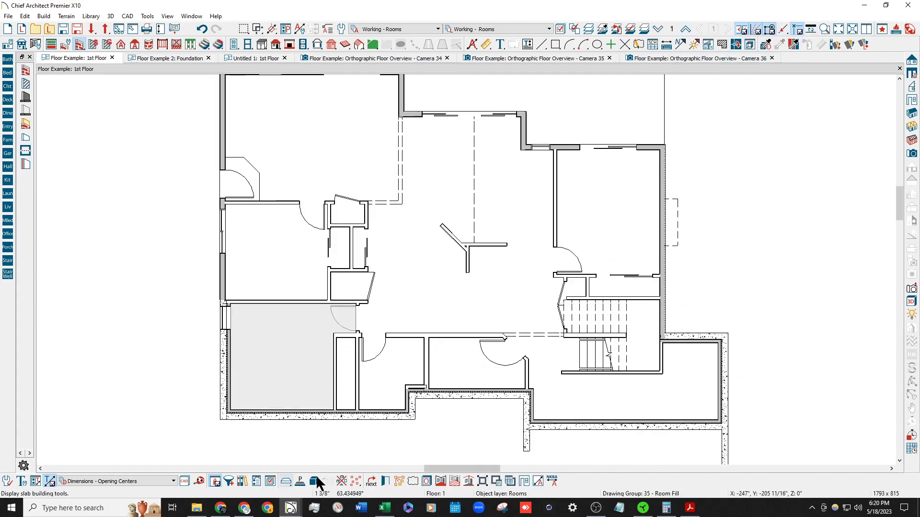
pyautogui.click(399, 481)
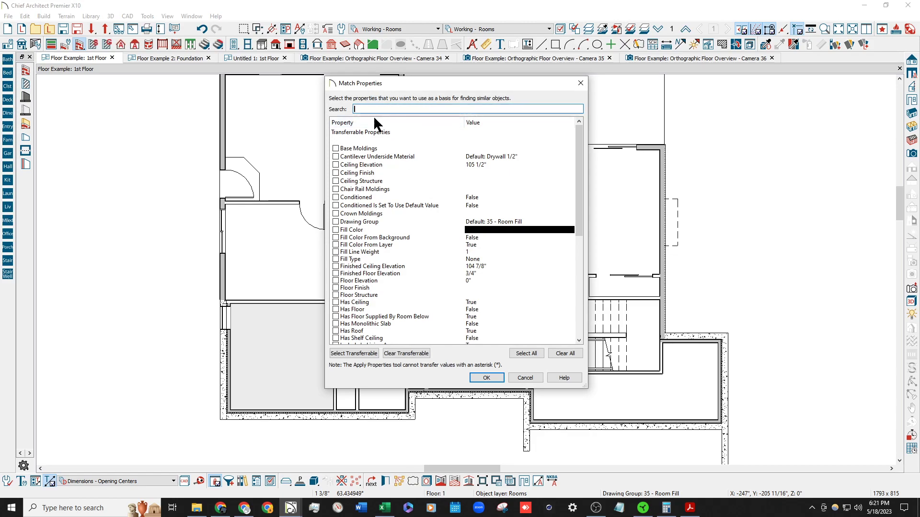
pyautogui.press('Escape')
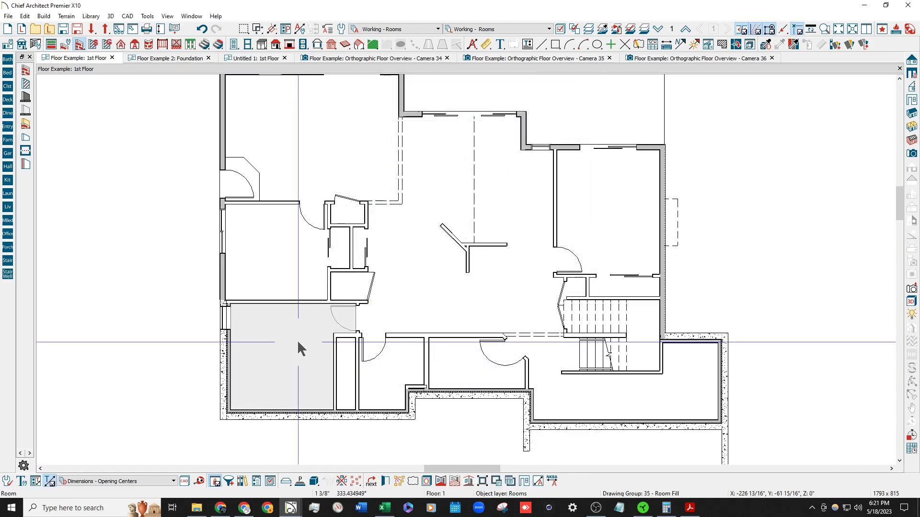
pyautogui.doubleClick(339, 347)
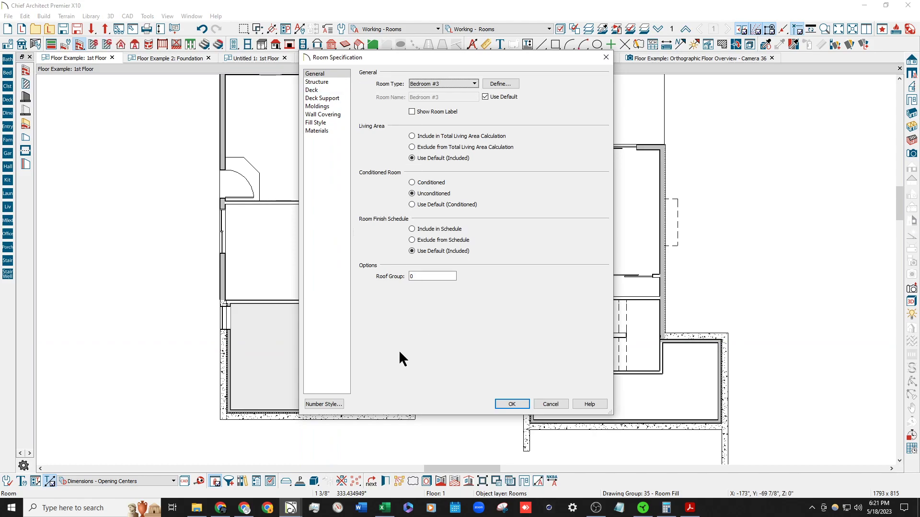
pyautogui.press('Escape')
# Match the bedroom's properties by Floor Elevation, Floor Structure, Has Floor and Has Floor Supplied By Room Below.
pyautogui.click(399, 480)
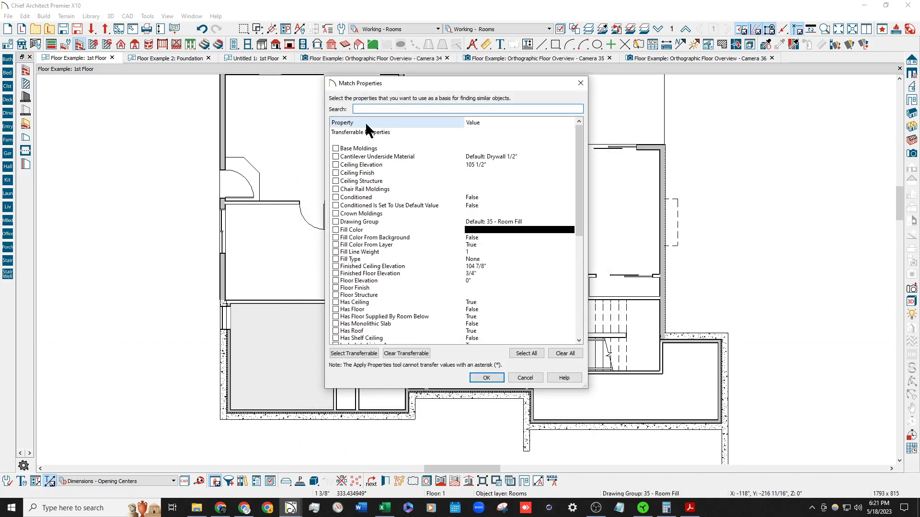
pyautogui.write('floor')
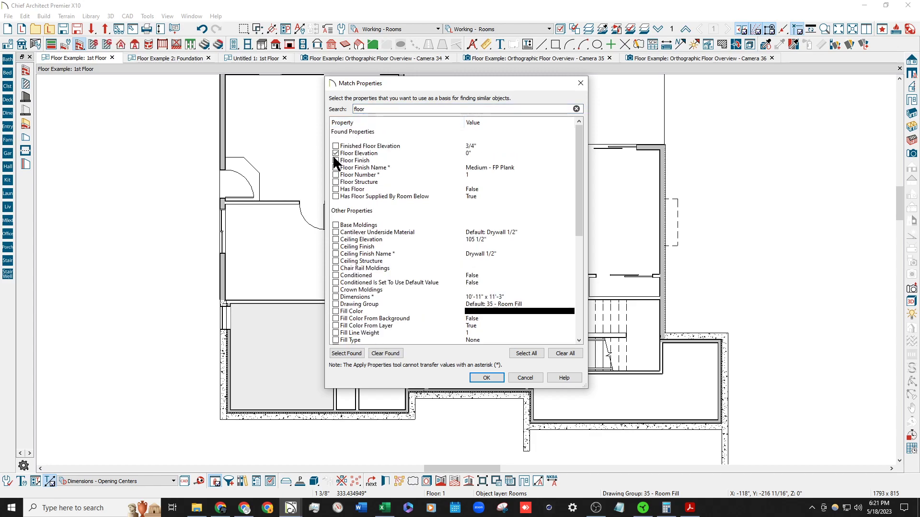
pyautogui.click(336, 153)
pyautogui.click(336, 182)
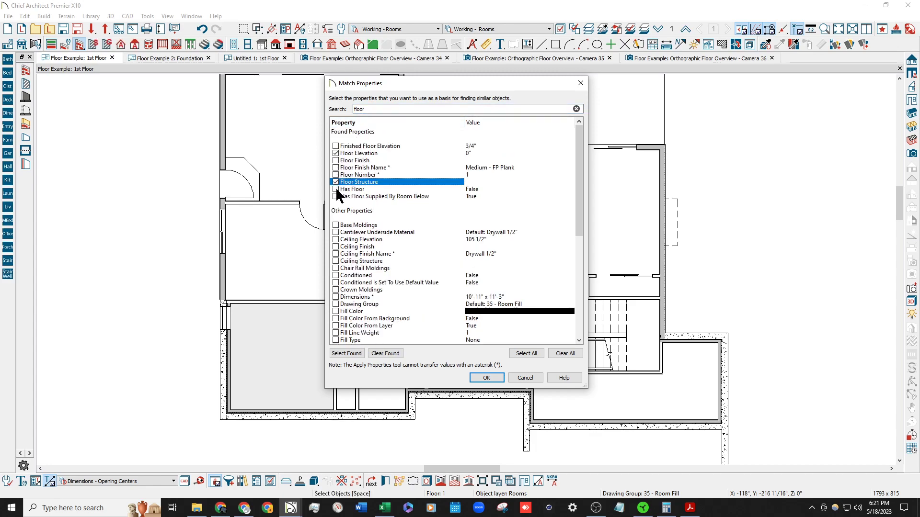
pyautogui.click(335, 197)
pyautogui.click(335, 189)
pyautogui.click(336, 196)
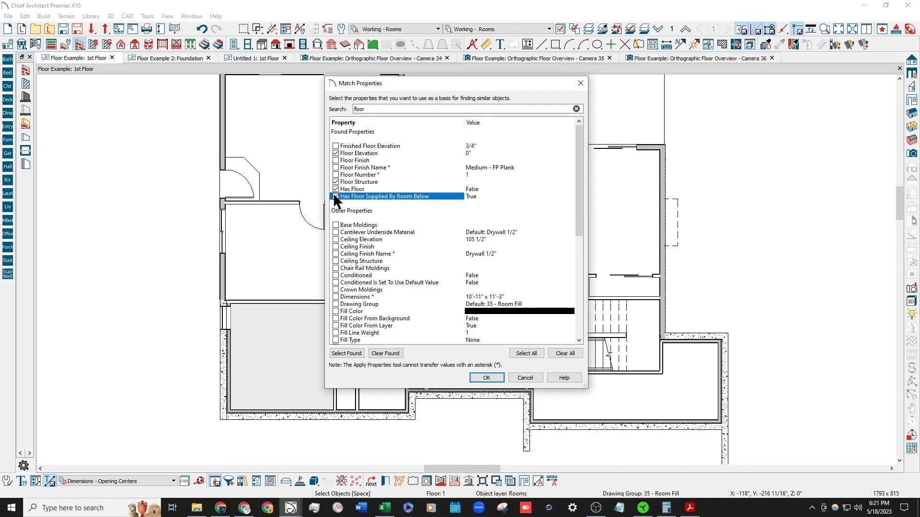
# Add Stem Wall Height and Stem Wall Top Elevation to the properties used for matching.
pyautogui.moveTo(368, 109); pyautogui.dragTo(278, 91)
pyautogui.write('ste')
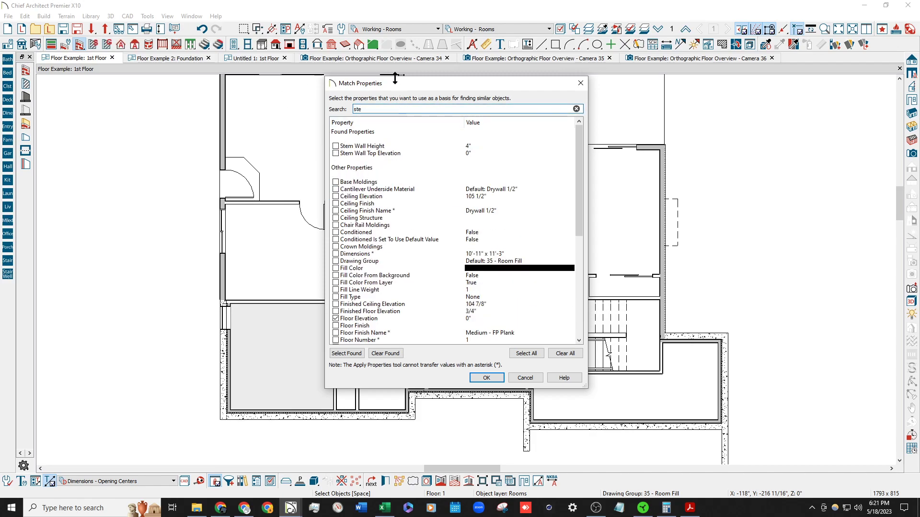
pyautogui.click(335, 146)
pyautogui.click(336, 153)
# Clear the property search, review the chosen criteria and select all first-floor rooms matching them, ending with the selection released.
pyautogui.moveTo(371, 109); pyautogui.dragTo(233, 110)
pyautogui.press('BackSpace')
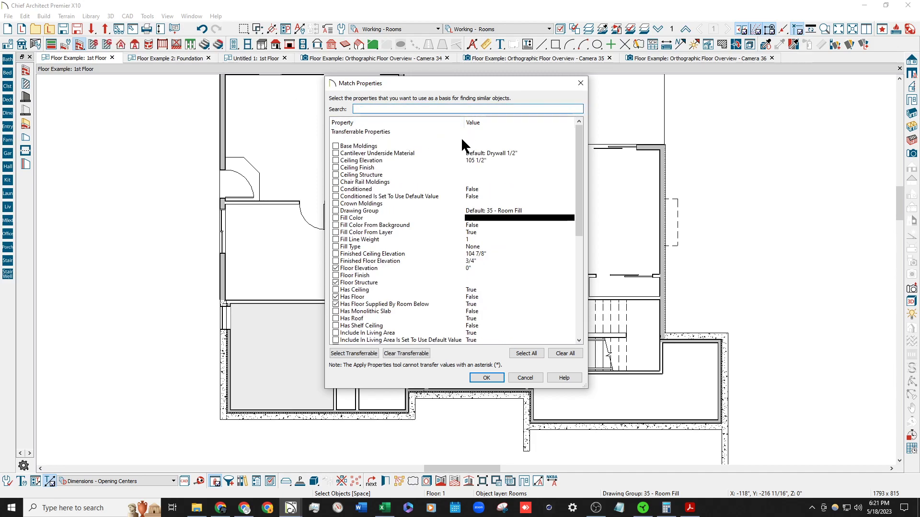
pyautogui.scroll(-9, 425, 258)
pyautogui.scroll(9, 423, 257)
pyautogui.scroll(-9, 360, 207)
pyautogui.click(487, 379)
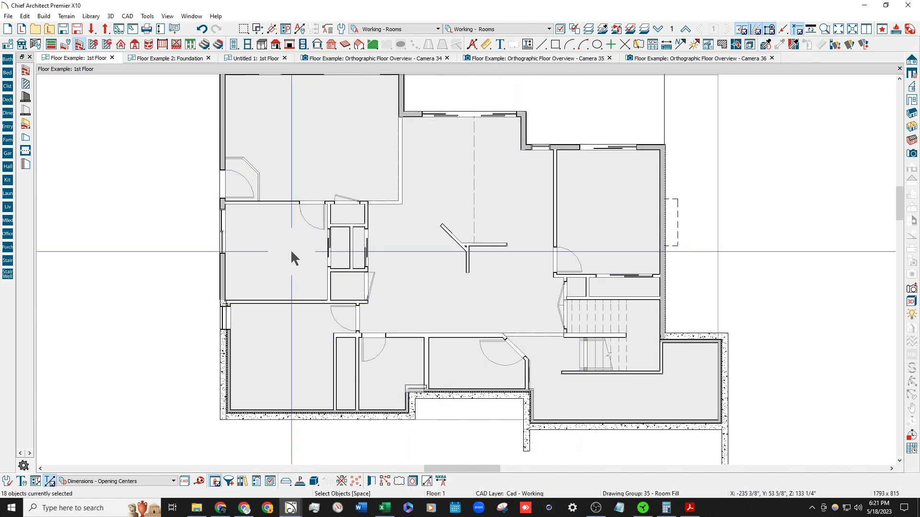
pyautogui.press('Escape')
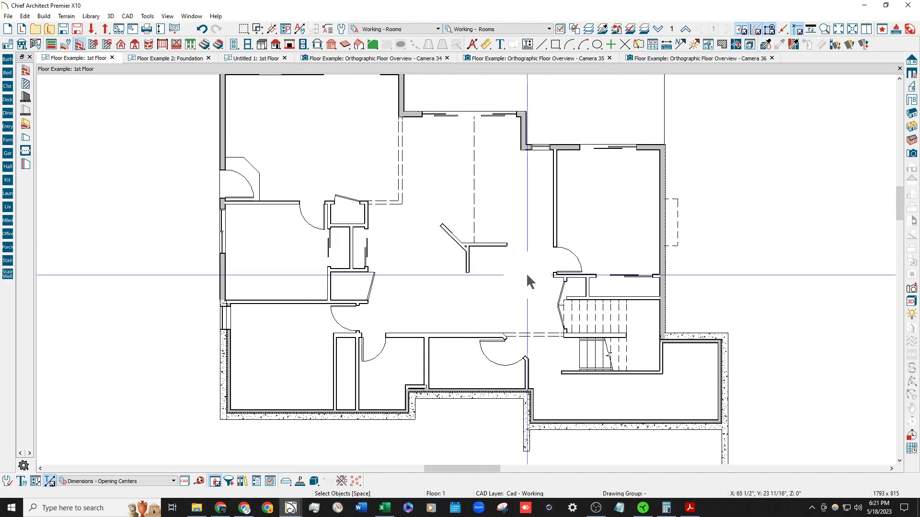
pyautogui.scroll(-3, 662, 388)
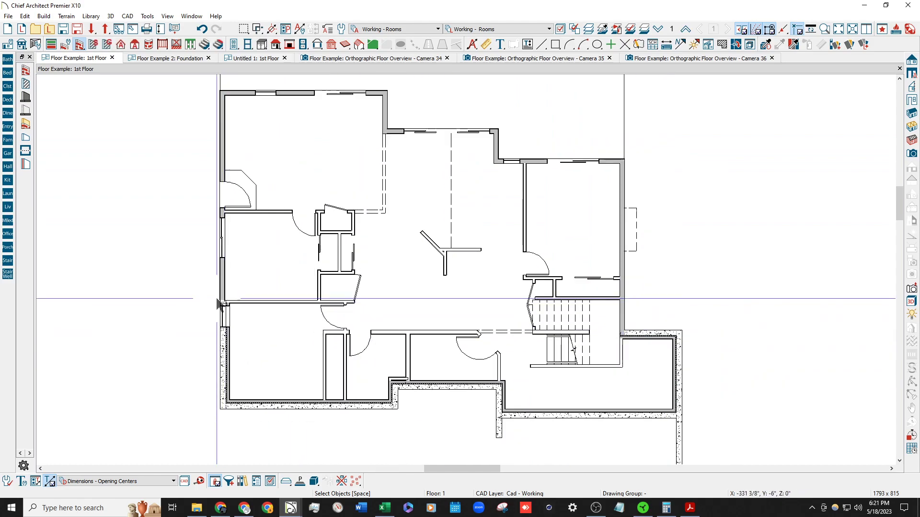
pyautogui.scroll(1, 385, 280)
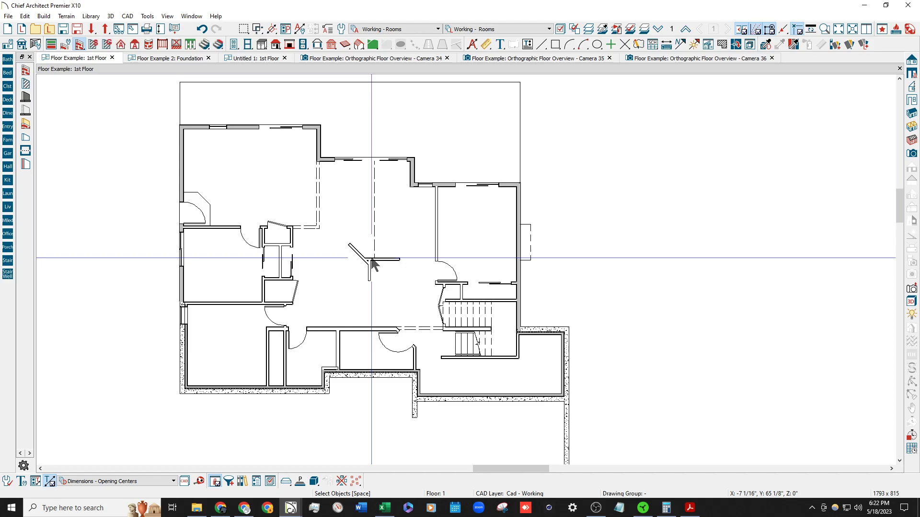
pyautogui.scroll(3, 367, 232)
pyautogui.moveTo(329, 215); pyautogui.dragTo(459, 322)
pyautogui.click(767, 247)
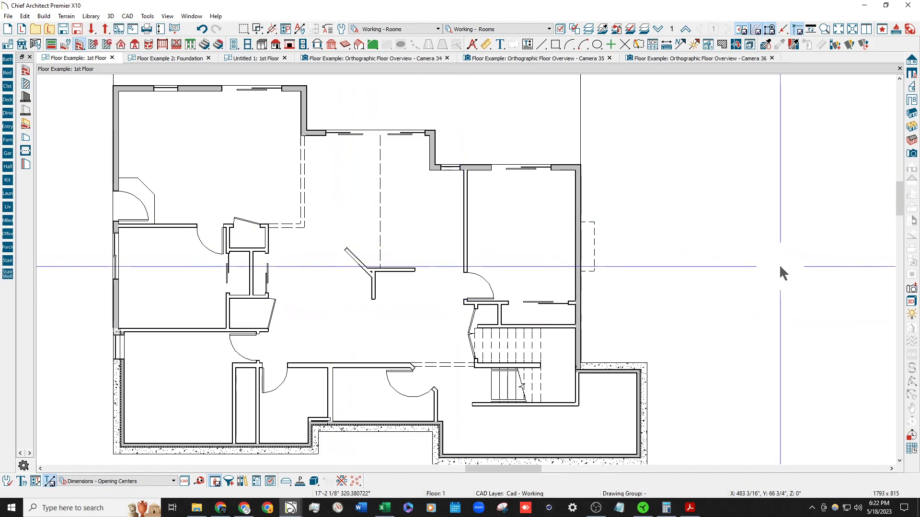